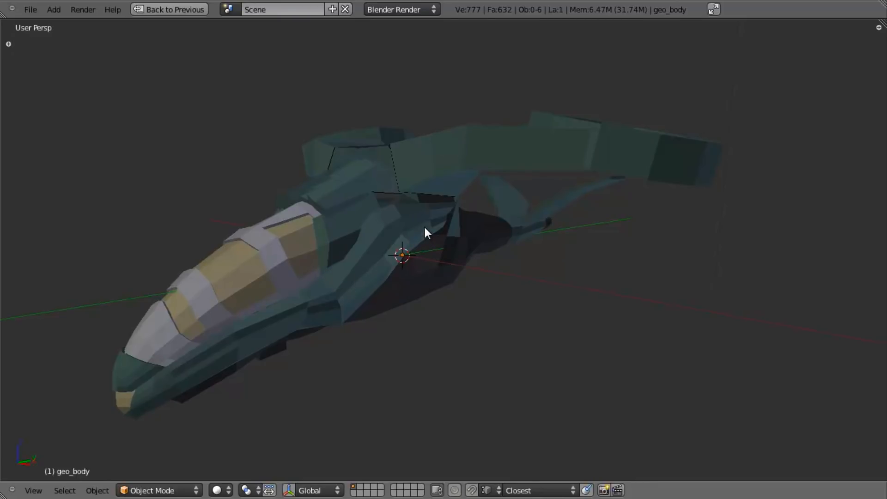
Compare the aircraft's fuselage and engine section with the side reference image in wireframe and solid shading
key("KP_3")
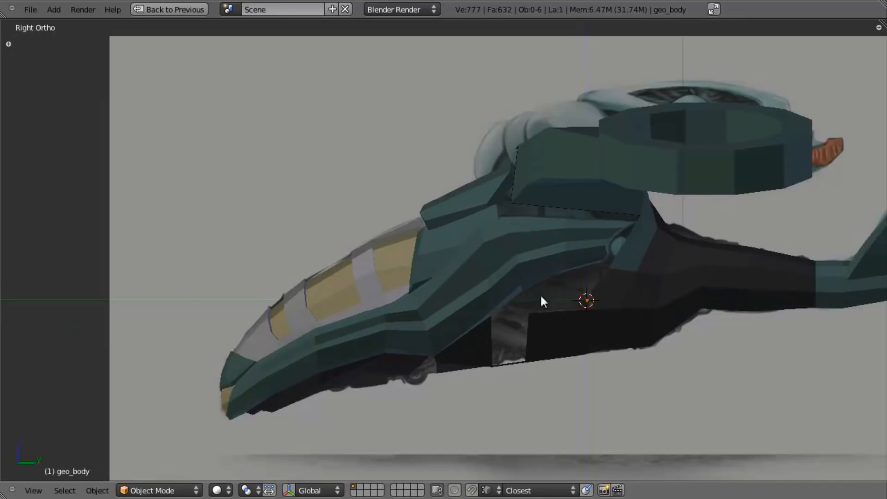
scroll(518, 342, "down", 3)
key("z")
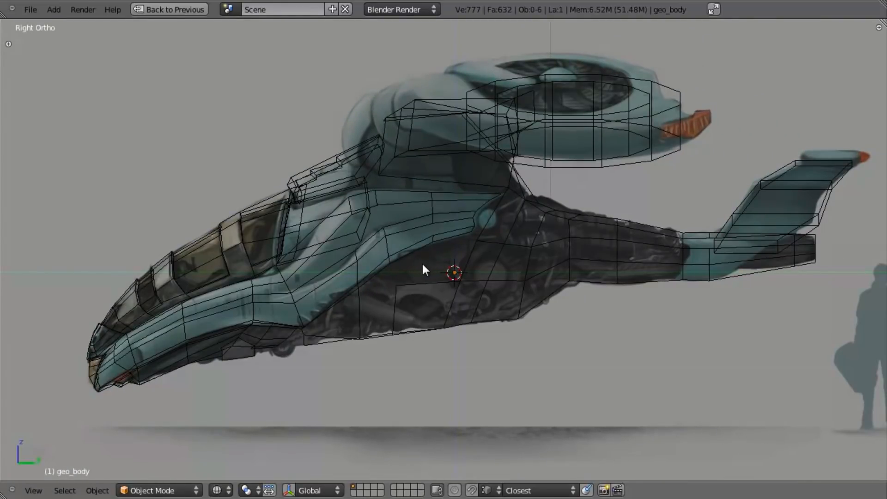
scroll(426, 271, "up", 4)
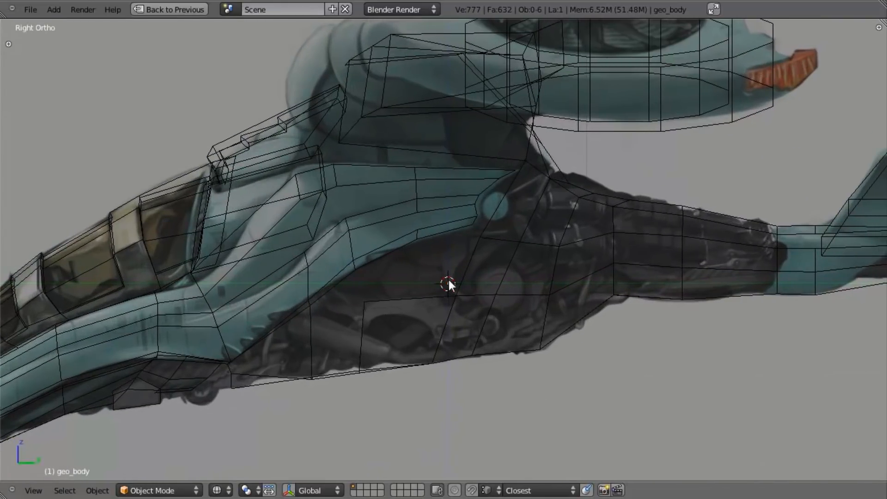
scroll(448, 282, "up", 2)
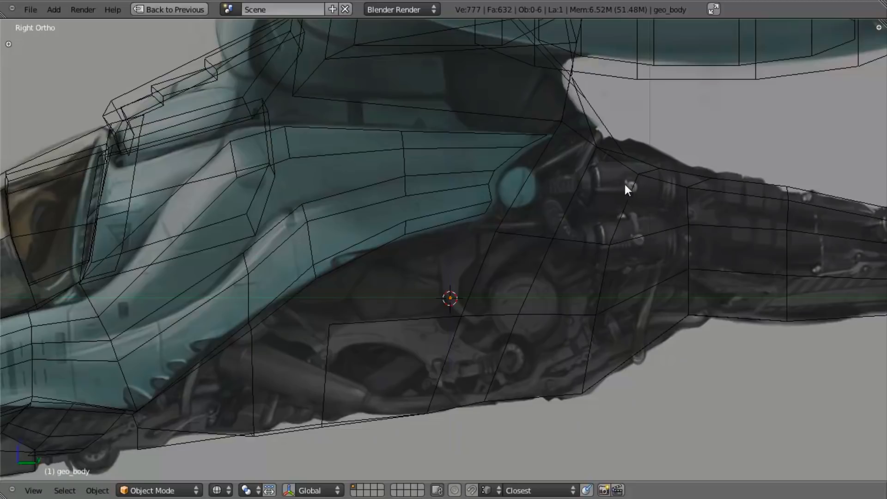
middle_click_drag(568, 260, 581, 245, "shift")
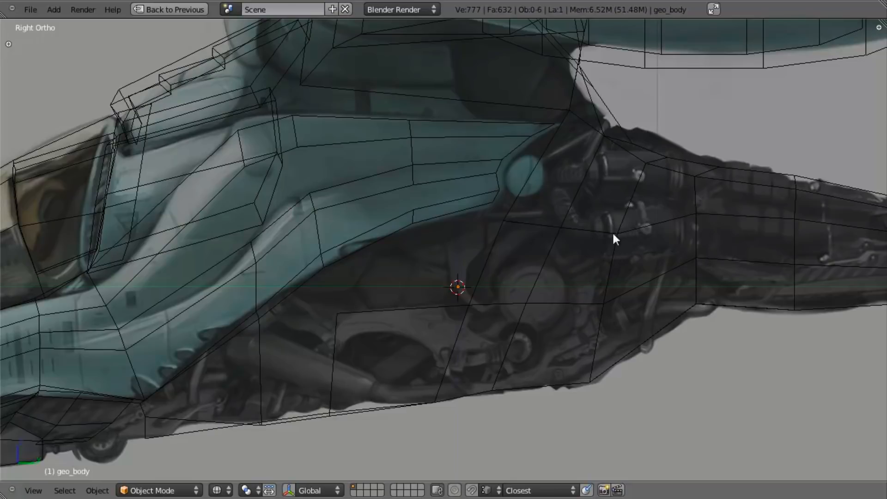
middle_click_drag(644, 227, 579, 230, "shift")
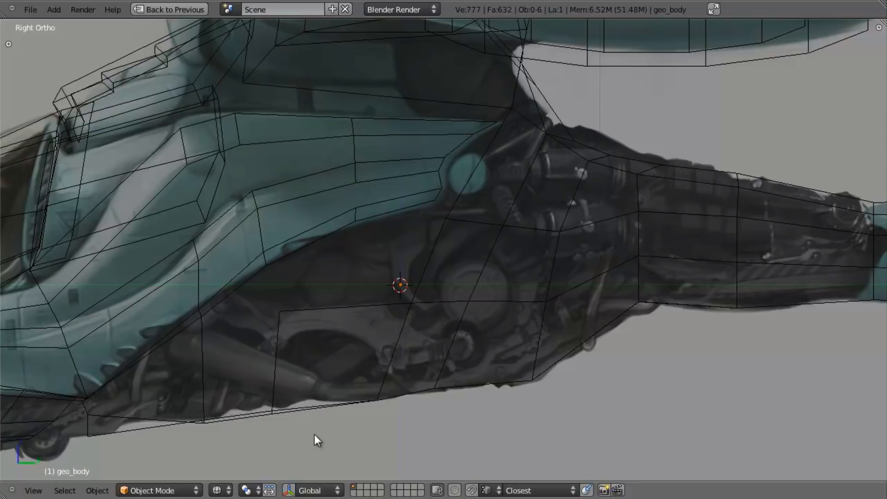
scroll(412, 352, "down", 1)
scroll(414, 341, "down", 4)
key("z")
key("z")
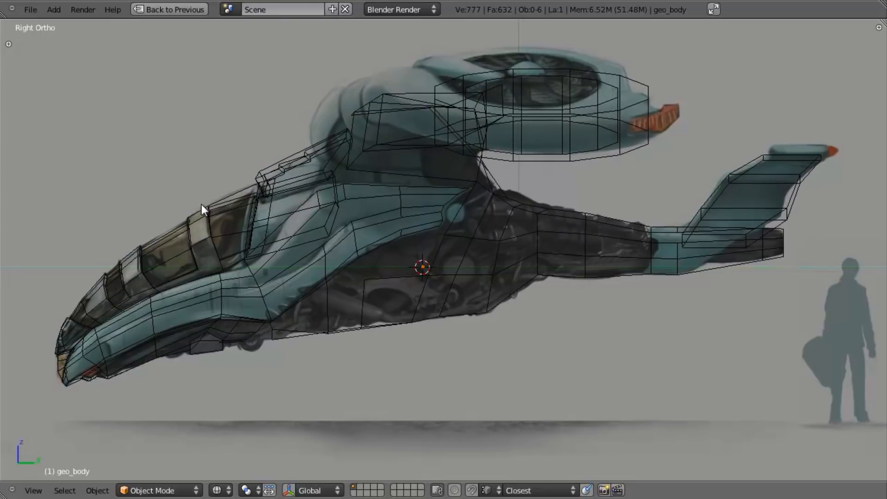
key("z")
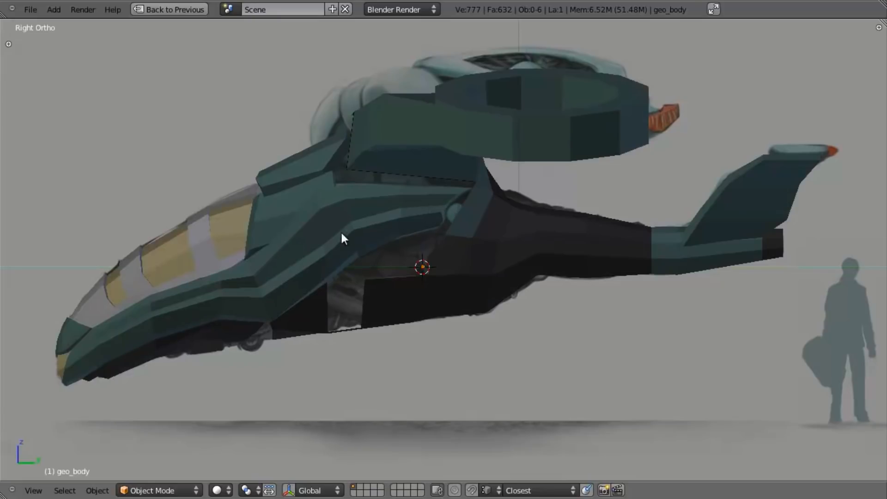
scroll(401, 298, "up", 5)
key("z")
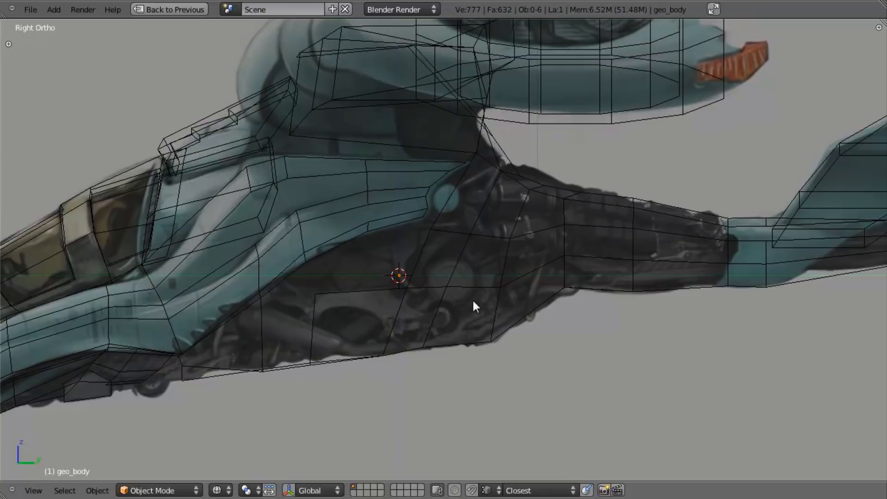
middle_click_drag(474, 302, 442, 306, "shift")
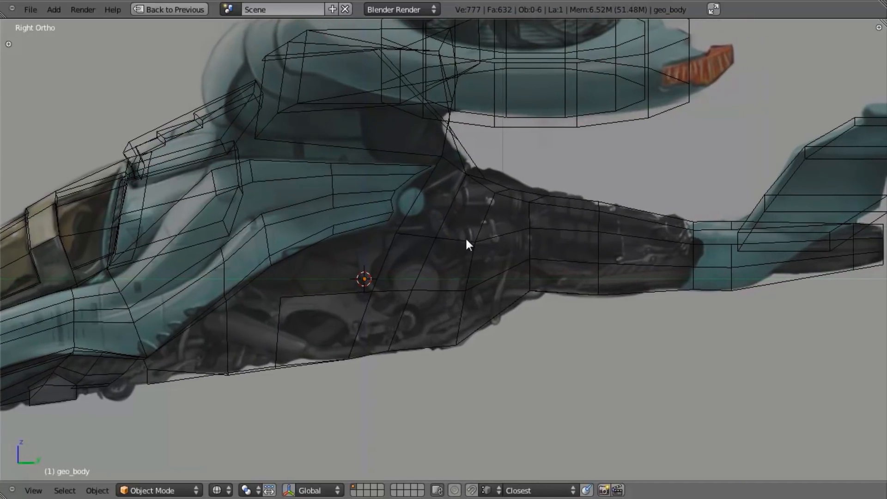
middle_click_drag(479, 278, 415, 284, "shift")
key("z")
key("z")
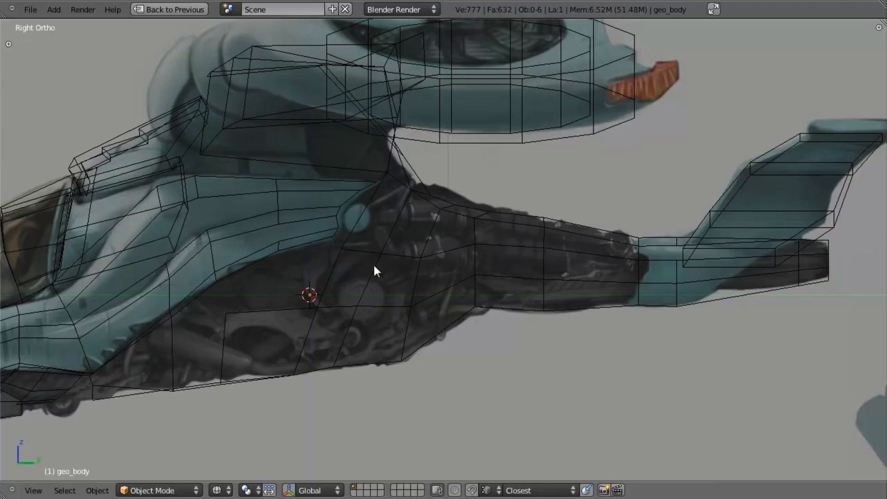
Enter Edit Mode on the body mesh and compare its side panel and lower hull topology with the side reference
right_click(379, 252)
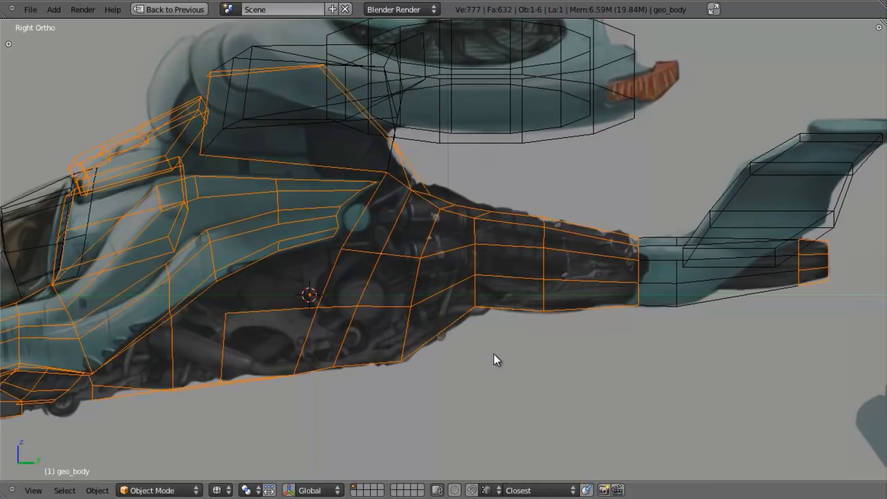
key("Tab")
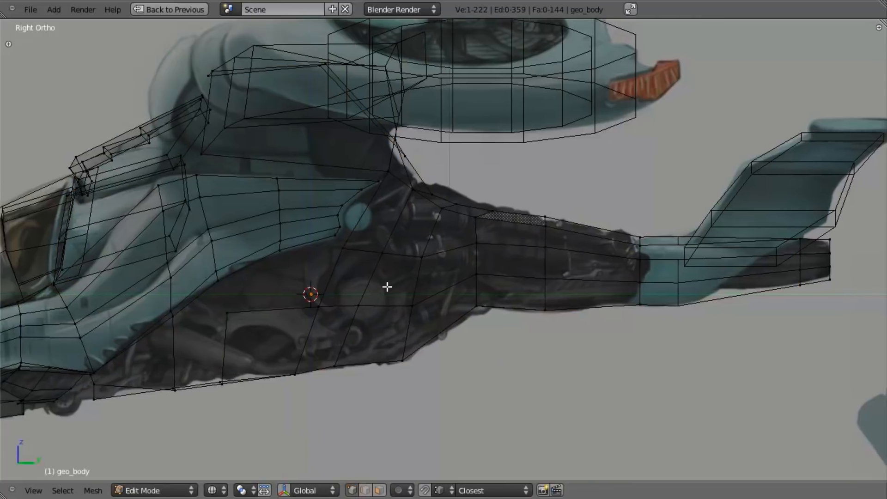
middle_click_drag(373, 291, 422, 276, "shift")
key("z")
scroll(408, 278, "down", 2)
scroll(436, 254, "up", 3)
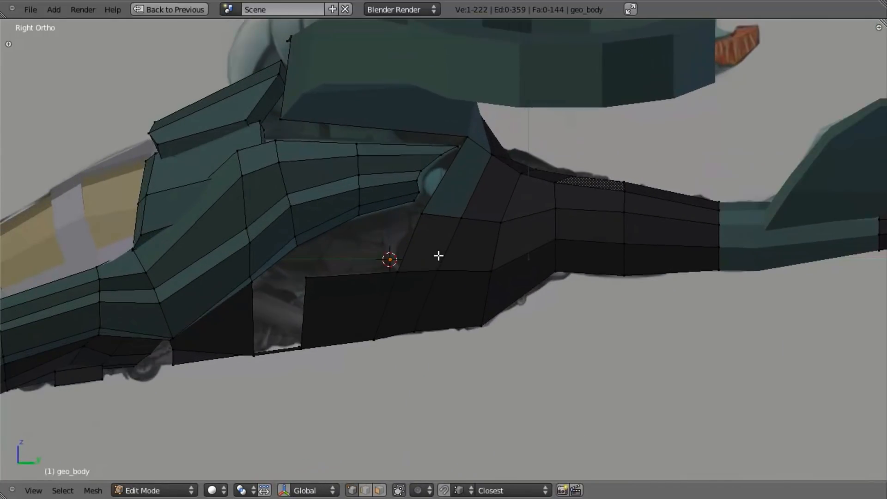
key("z")
scroll(463, 249, "up", 2)
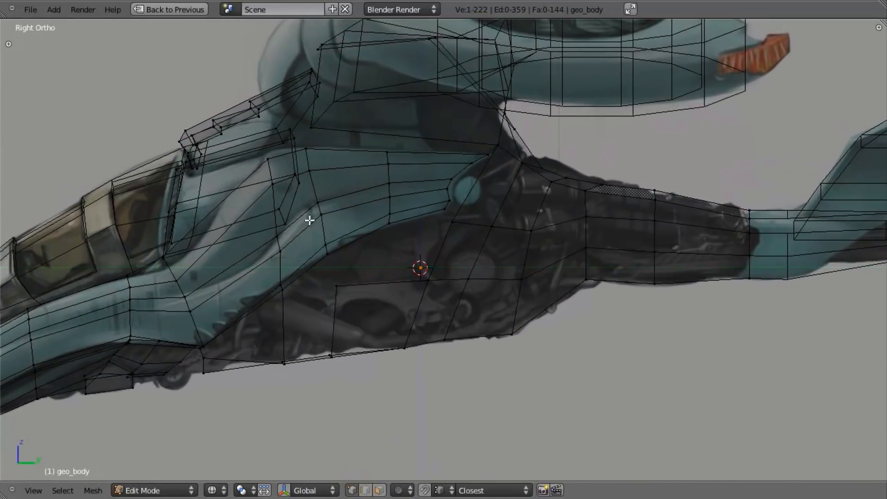
key("z")
scroll(352, 213, "down", 3)
scroll(405, 238, "up", 1)
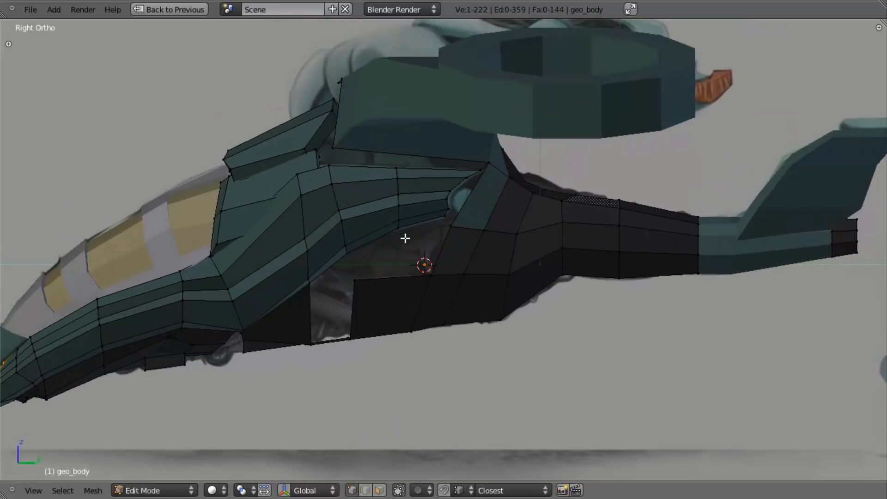
scroll(406, 242, "down", 1)
key("z")
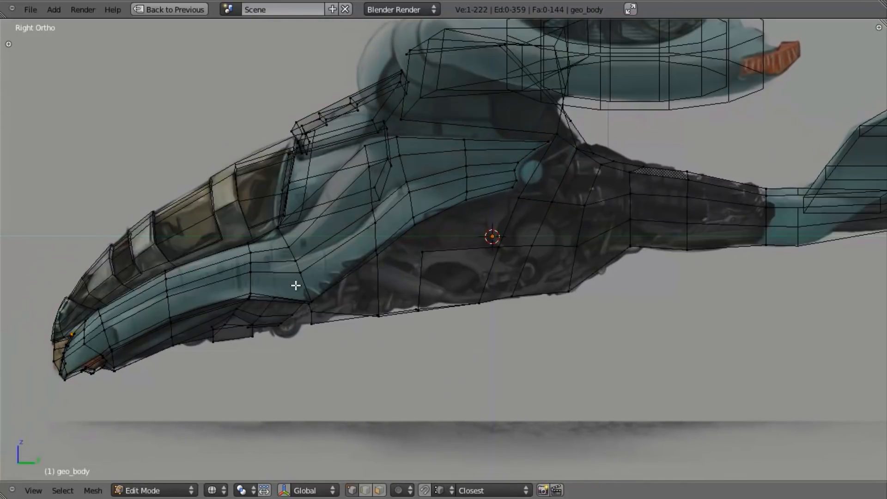
scroll(321, 295, "up", 2)
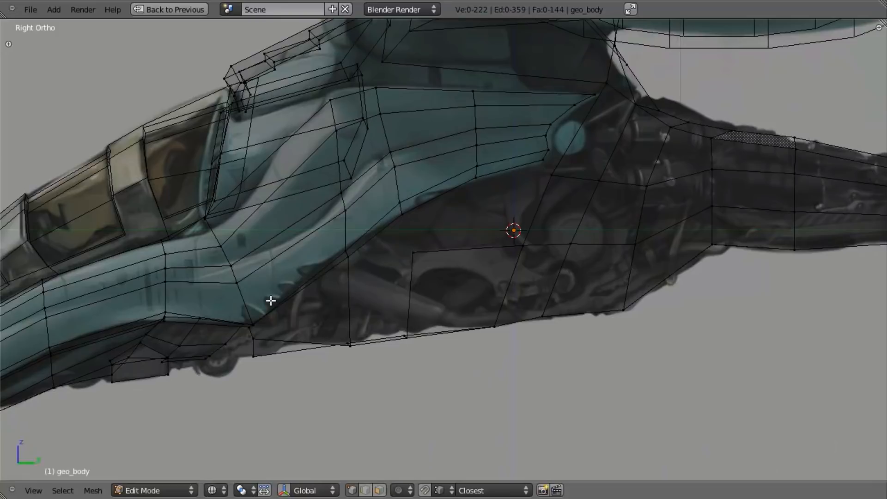
scroll(265, 296, "down", 1)
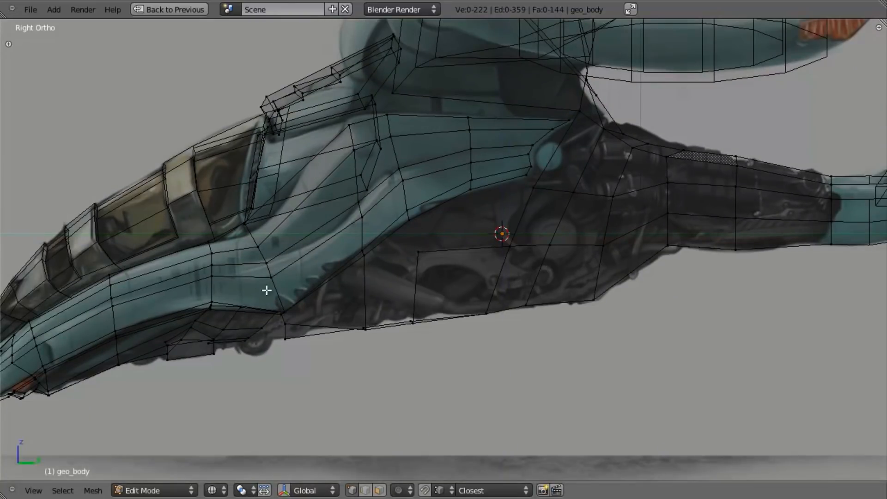
key("z")
middle_click_drag(280, 302, 311, 287, "shift")
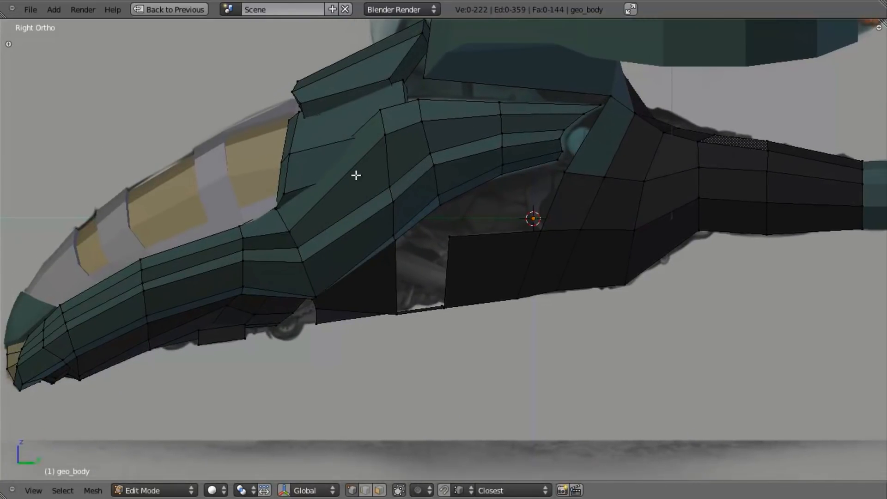
Check which geometry is connected to the green side panel by selecting its linked mesh, and clear the selection
key("l")
scroll(393, 153, "down", 4)
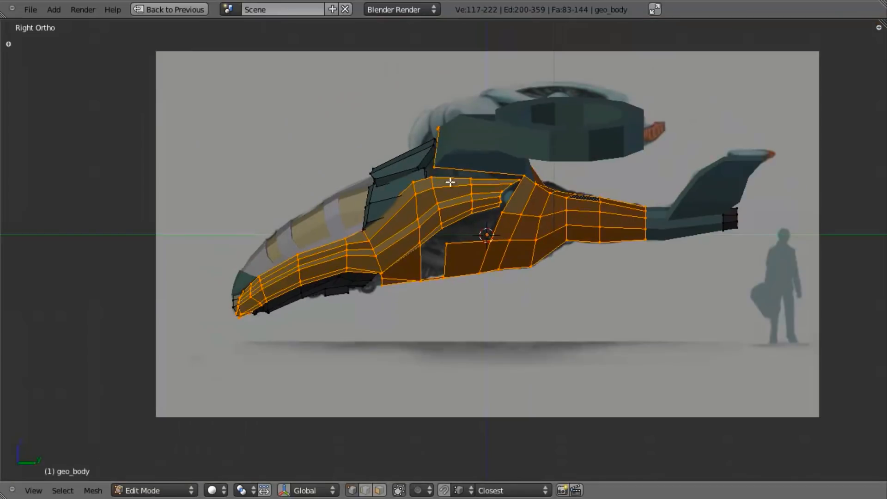
scroll(469, 213, "up", 2)
key("z")
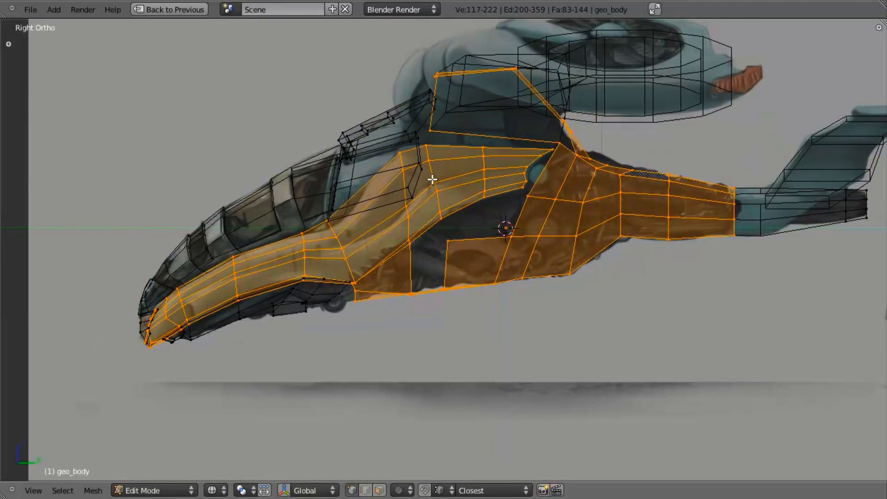
scroll(429, 188, "up", 2)
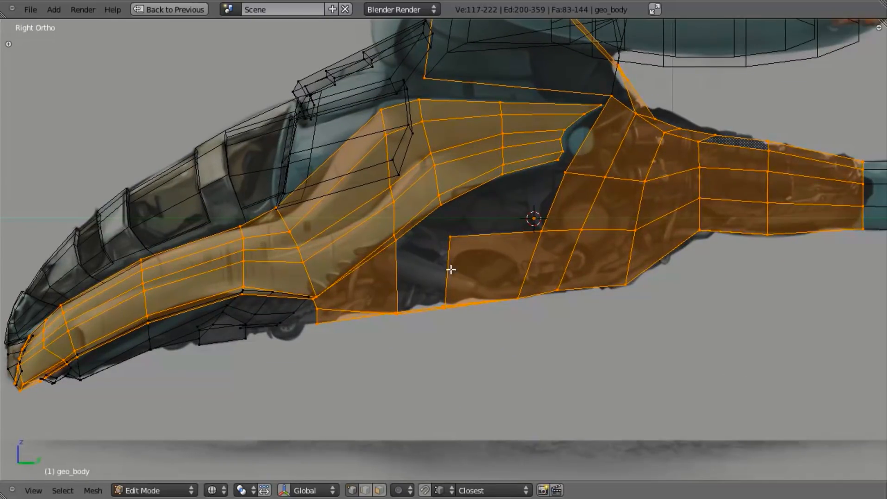
middle_click_drag(448, 265, 492, 222, "shift")
scroll(462, 217, "up", 2)
key("a")
Rip the shared edge between the green side panel and the dark triangular hull face, leaving it in place
right_click(435, 169)
right_click(317, 252, "shift")
middle_click_drag(317, 252, 510, 247)
middle_click_drag(575, 288, 492, 160, "shift")
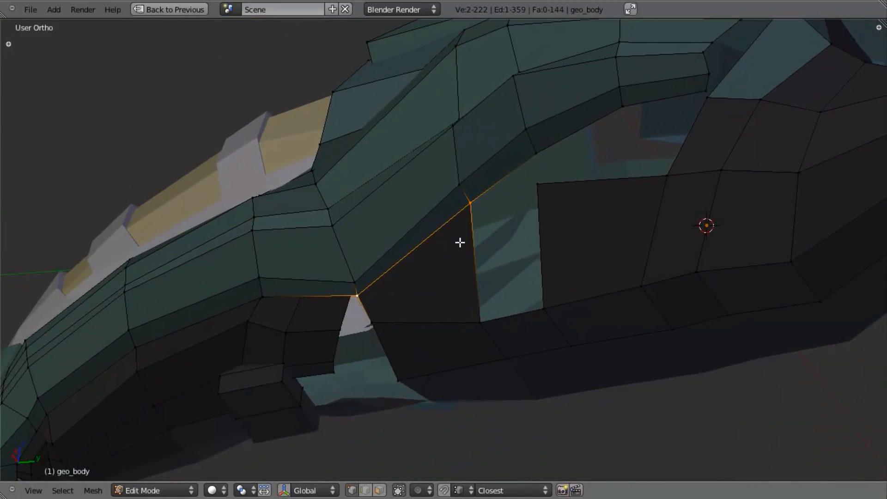
key("shift+d")
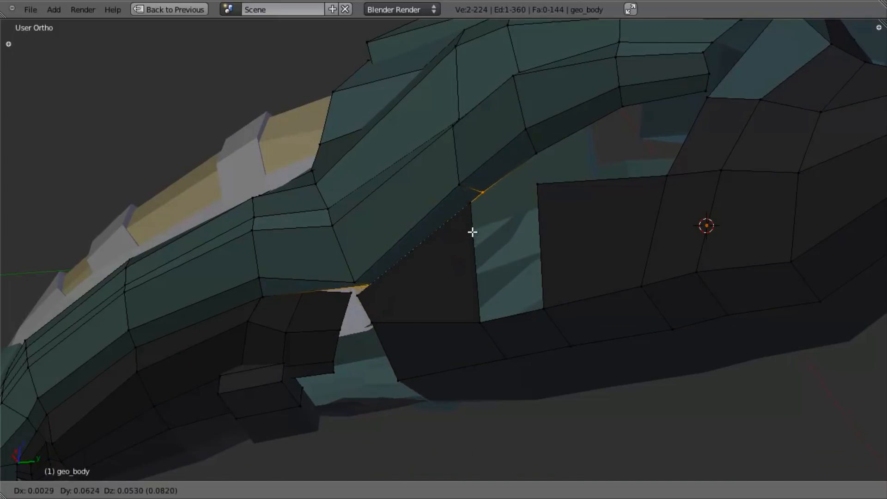
left_click(459, 243)
scroll(446, 258, "down", 4)
middle_click_drag(438, 252, 450, 214)
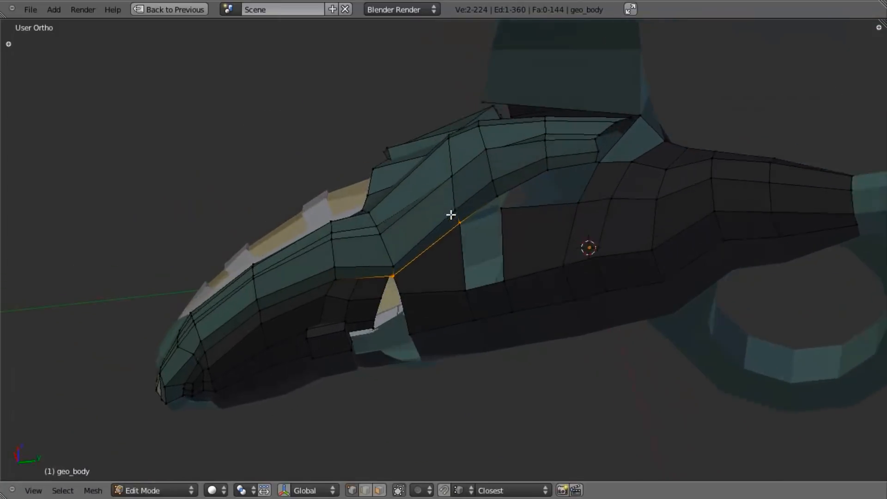
Separate the whole linked green side panel from the body mesh into its own object
scroll(451, 215, "up", 3)
key("KP_3")
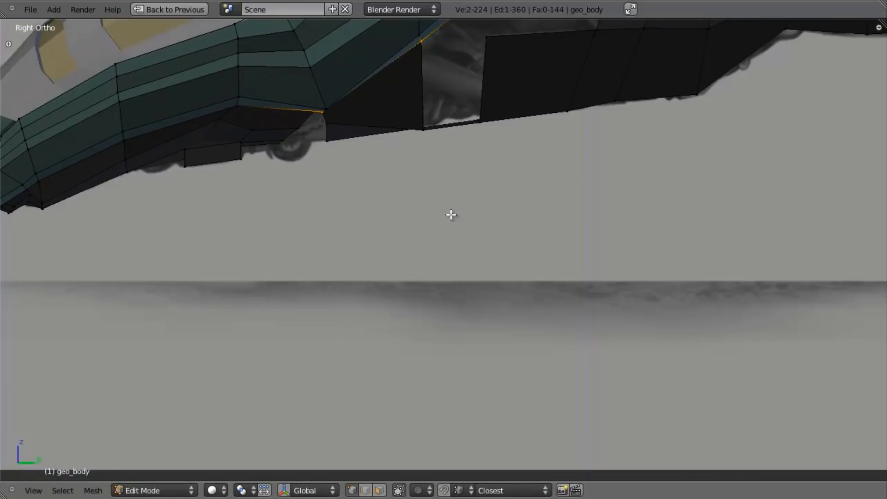
scroll(418, 184, "down", 4)
scroll(458, 258, "up", 3)
key("z")
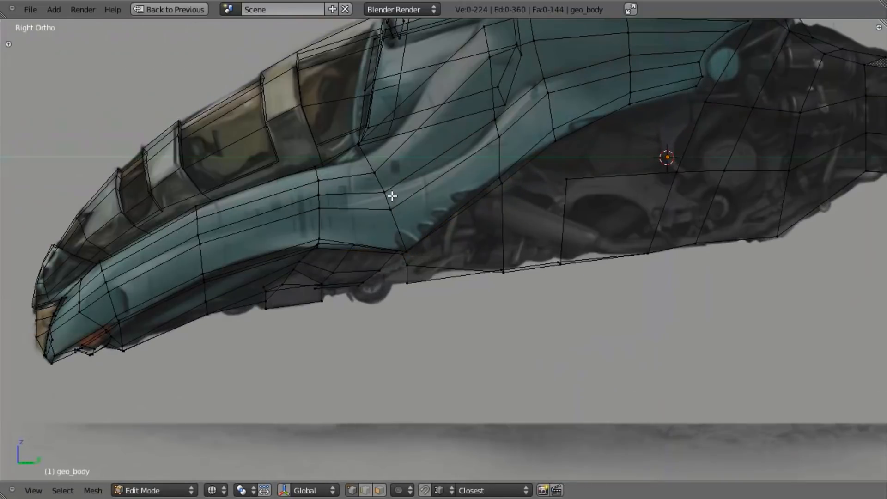
key("l")
middle_click_drag(461, 196, 455, 206, "shift")
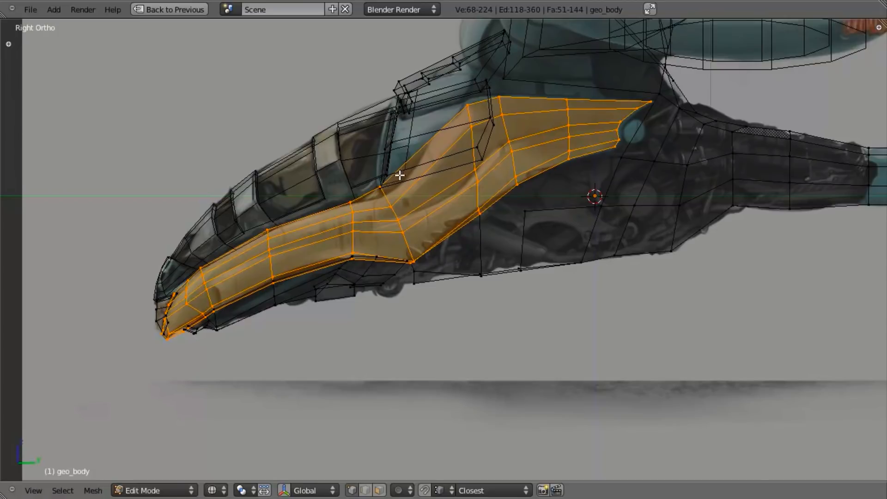
key("p")
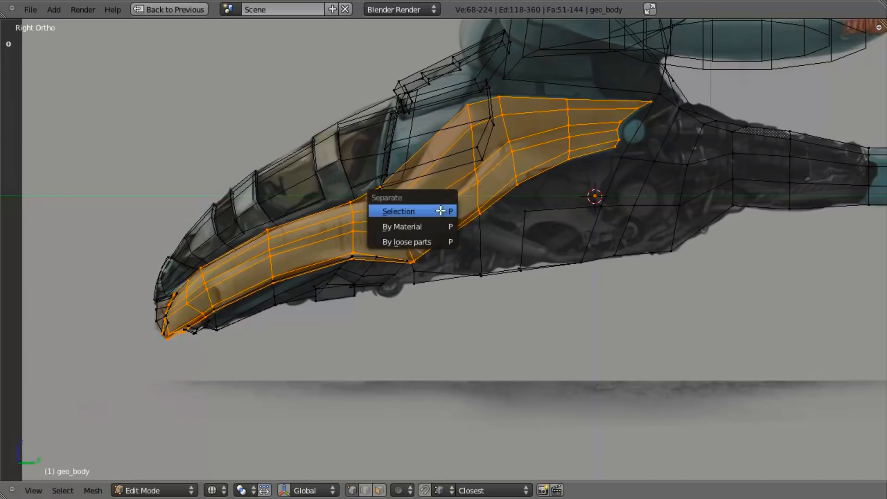
left_click(439, 209)
Examine the remaining dark lower hull of the body mesh against the side reference in wireframe and solid shading
middle_click_drag(417, 276, 448, 131)
key("KP_3")
key("z")
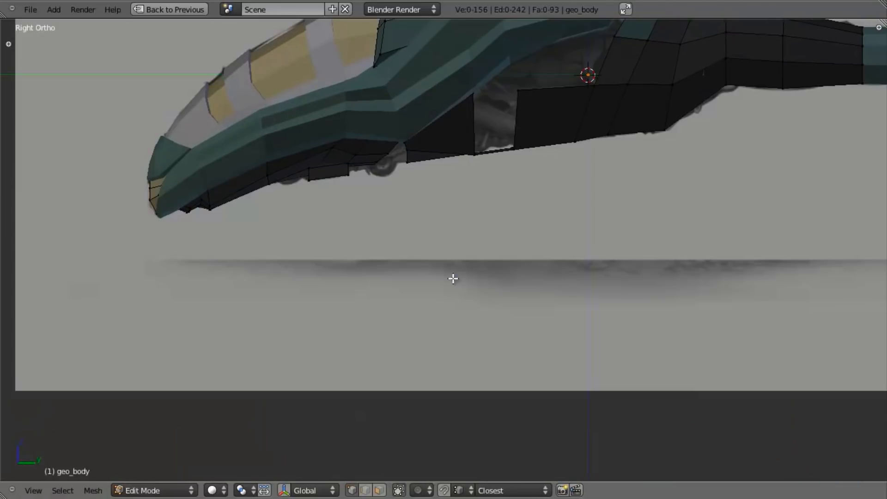
middle_click_drag(401, 209, 397, 239, "shift")
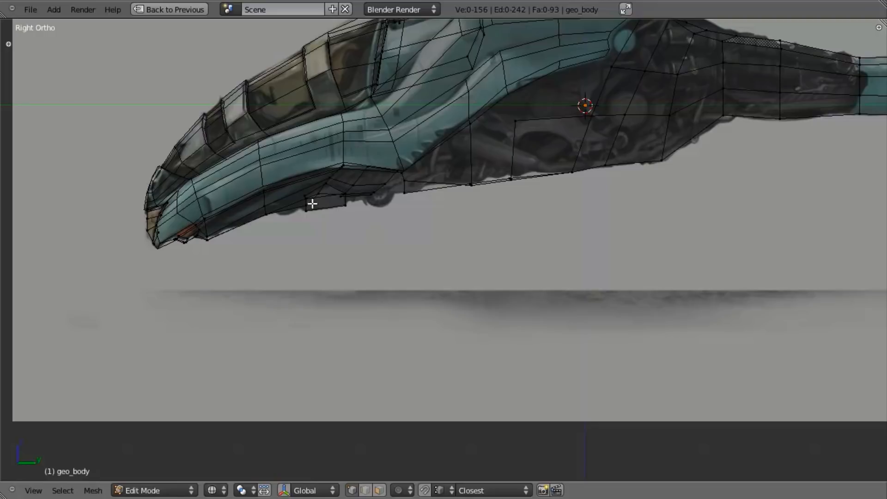
middle_click_drag(375, 217, 318, 257, "shift")
scroll(319, 258, "up", 2)
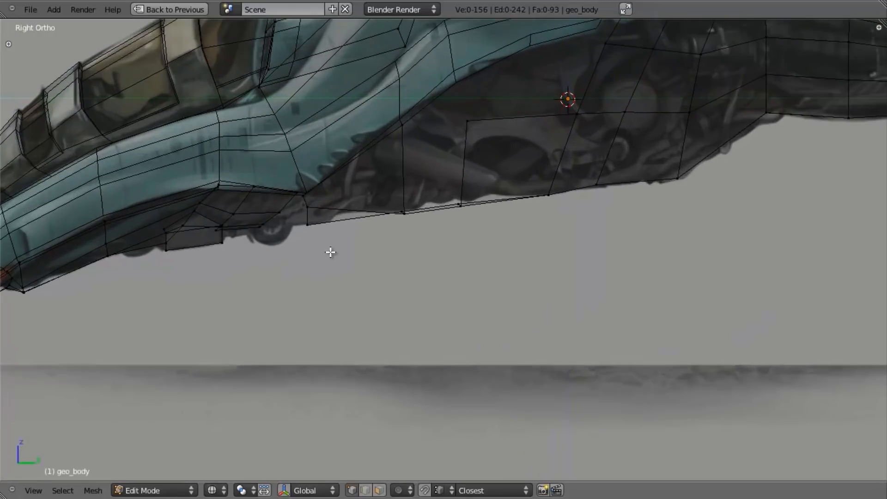
scroll(329, 254, "down", 1)
scroll(252, 249, "down", 1)
middle_click_drag(262, 259, 284, 245, "shift")
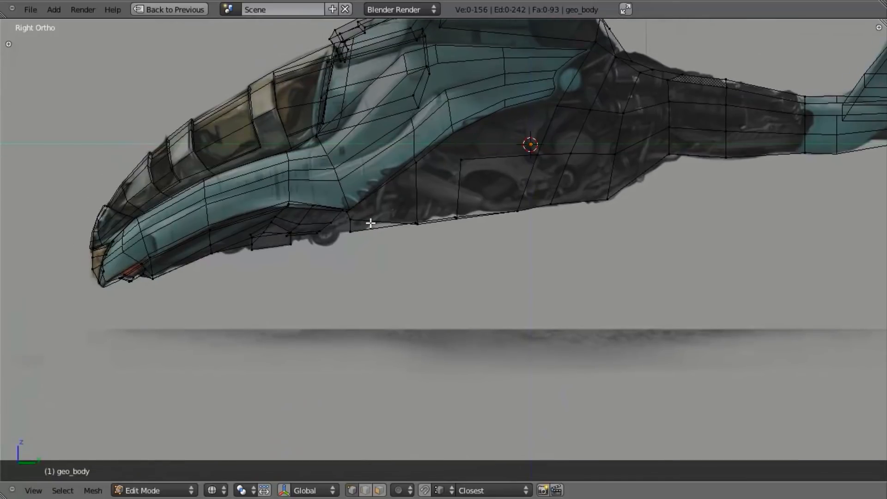
scroll(366, 231, "up", 4)
key("z")
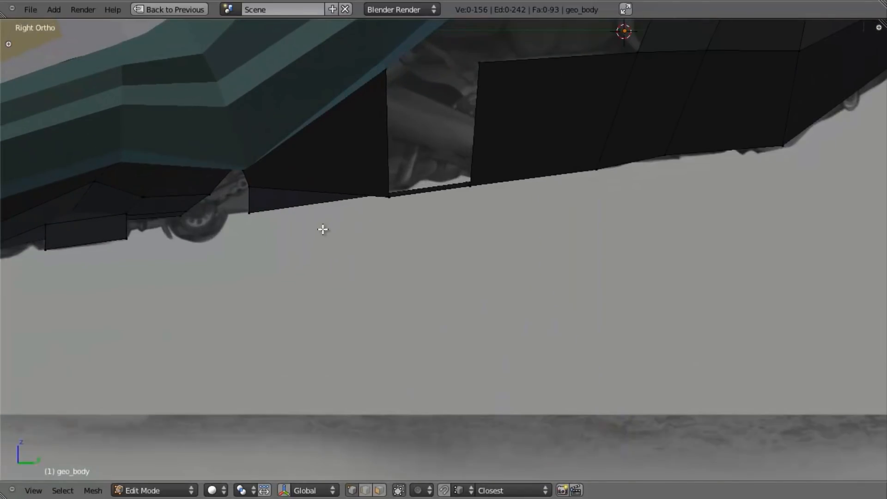
Check which geometry is connected to the dark lower hull by selecting its linked mesh in wireframe
key("z")
scroll(322, 230, "down", 5)
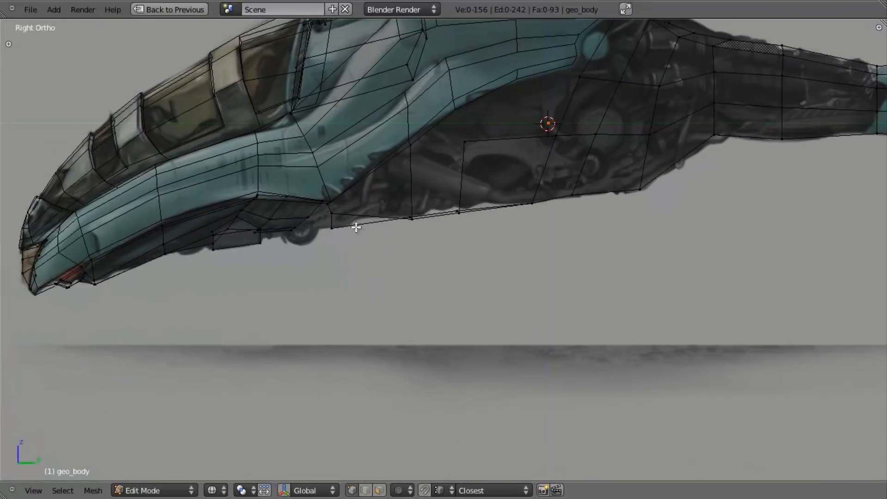
key("l")
scroll(468, 165, "down", 2)
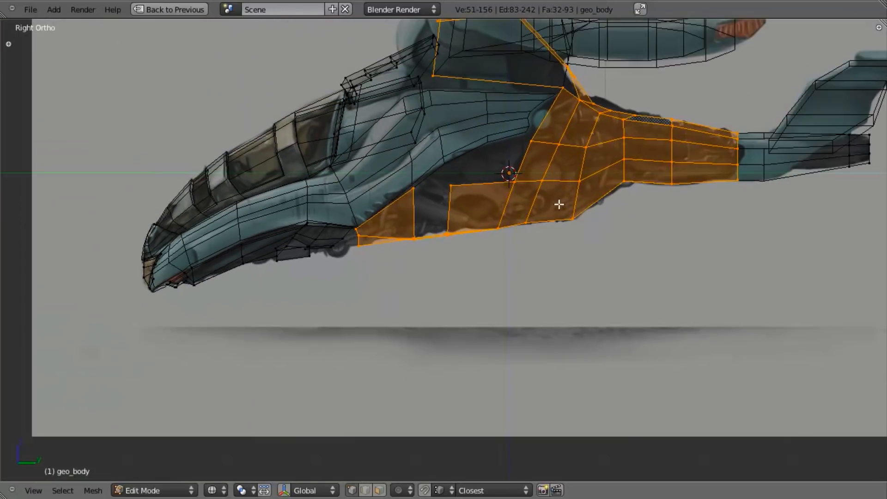
middle_click_drag(578, 202, 475, 264, "shift")
Delete the stray corner vertex of the body mesh beneath the wing root
scroll(501, 266, "up", 3)
scroll(449, 186, "down", 2)
mouse_move(423, 203)
middle_mouse_down("shift")
mouse_move(415, 228)
mouse_move(442, 259)
mouse_move(452, 196)
mouse_move(473, 208)
mouse_move(350, 171)
middle_mouse_up("shift")
key("z")
key("z")
right_click(343, 159)
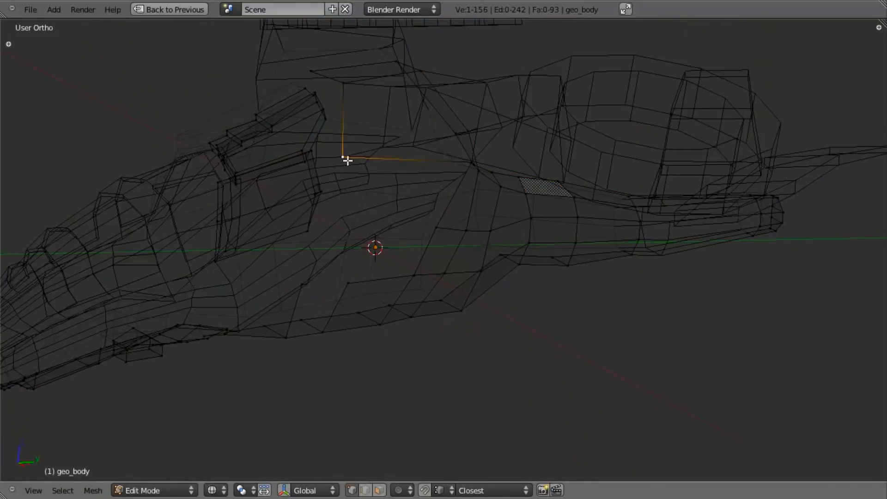
key("x")
left_click(470, 142)
key("z")
Examine the body mesh against the side and top reference images in wireframe and solid shading to decide where to split it
mouse_move(462, 208)
middle_mouse_down()
mouse_move(473, 174)
mouse_move(444, 153)
mouse_move(408, 250)
mouse_move(357, 284)
mouse_move(343, 254)
middle_mouse_up()
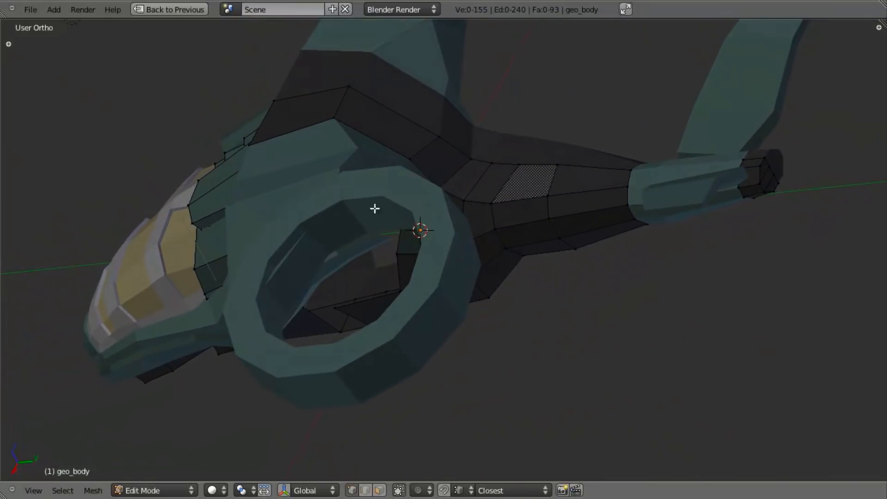
middle_click_drag(408, 135, 419, 213)
key("KP_3")
key("z")
scroll(461, 217, "down", 5)
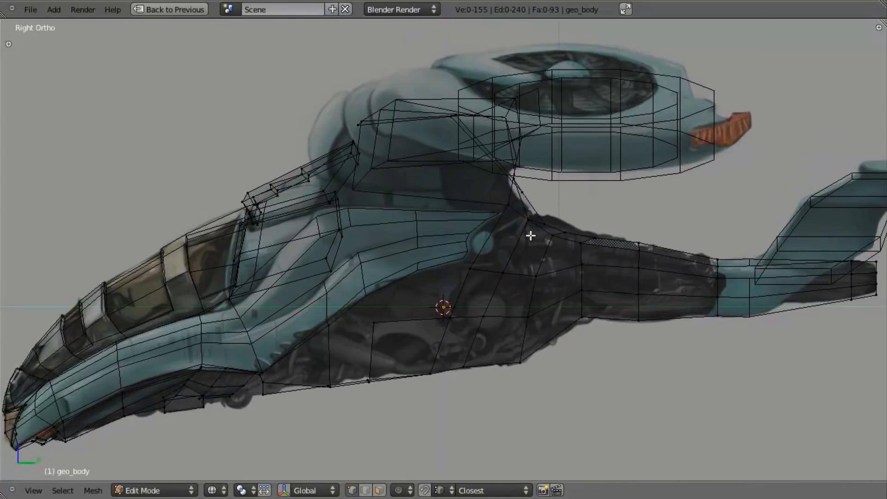
scroll(513, 234, "up", 4)
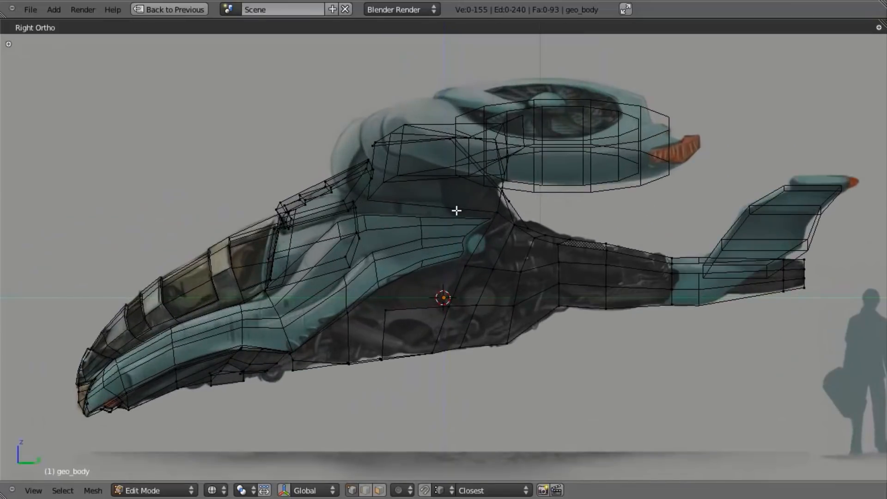
middle_click_drag(517, 268, 465, 252, "shift")
scroll(465, 253, "down", 3)
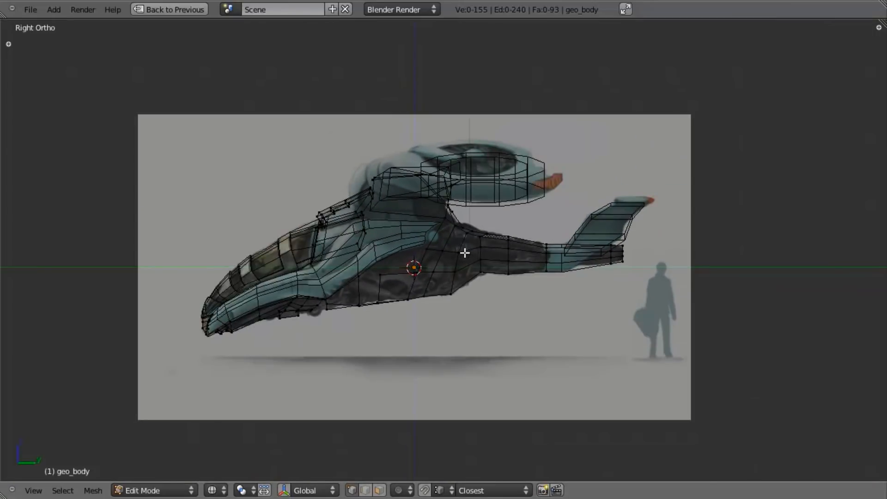
key("KP_7")
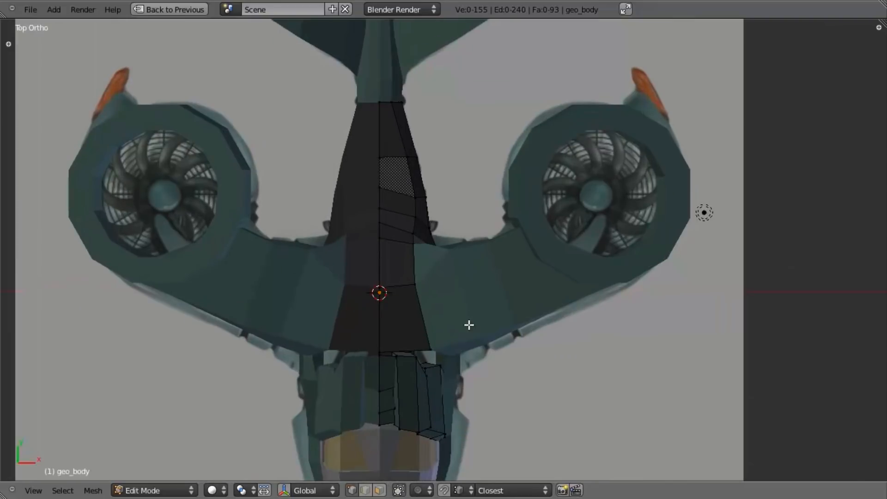
middle_click_drag(469, 322, 512, 262, "shift")
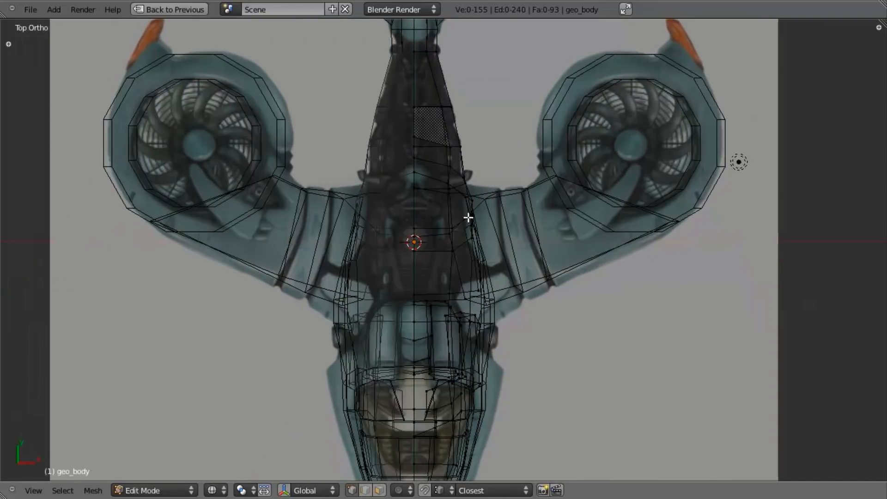
key("KP_3")
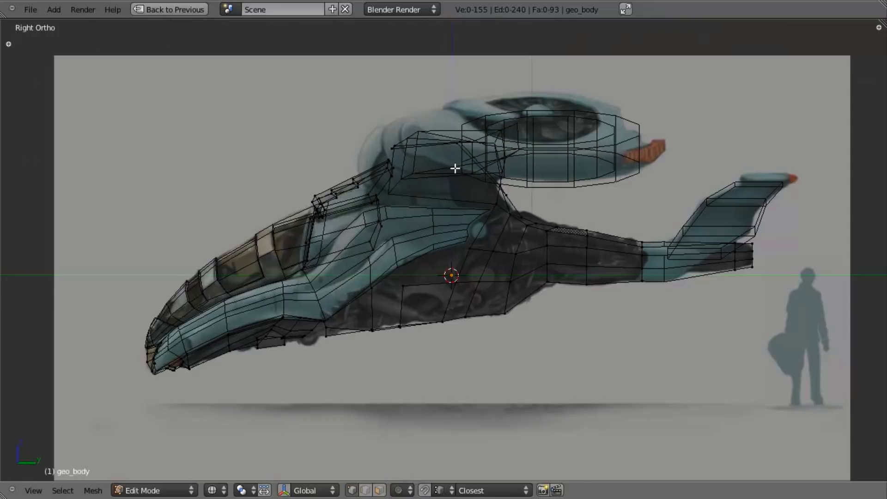
key("z")
scroll(426, 186, "up", 1)
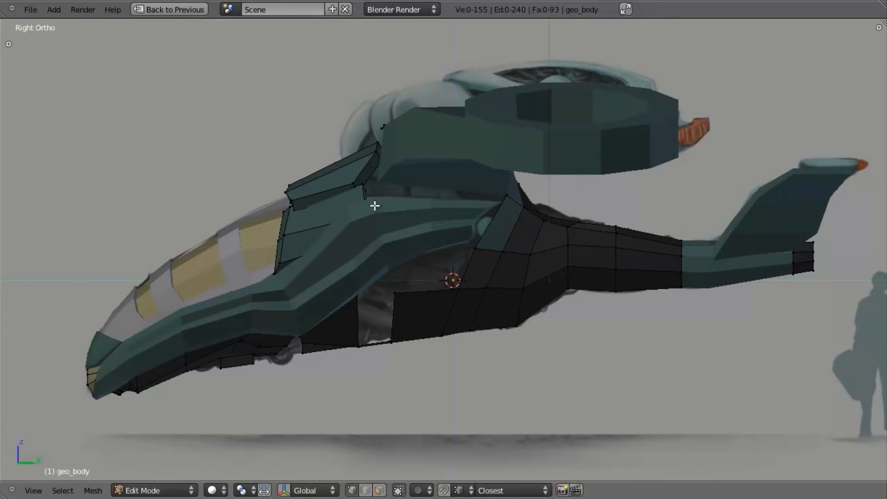
key("z")
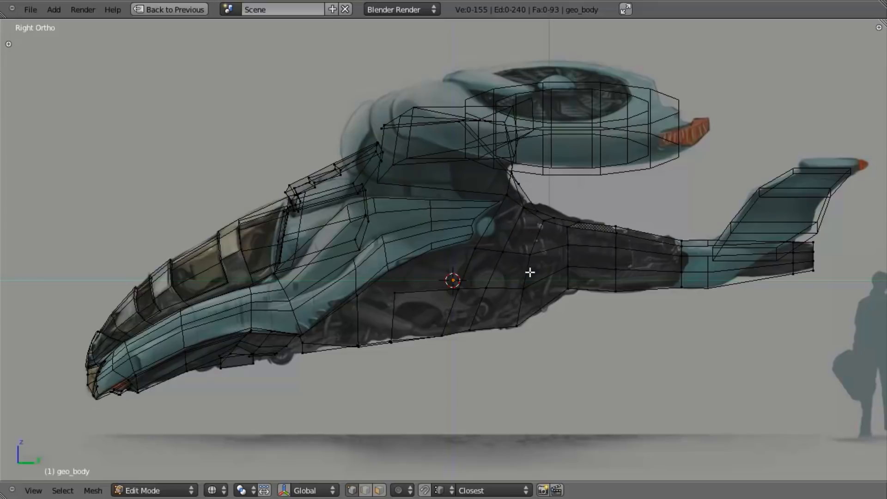
Separate the dark tail boom section and the small tail-end piece from the body mesh into their own object
middle_click_drag(531, 272, 474, 255, "shift")
key("b")
left_click_drag(508, 184, 670, 280)
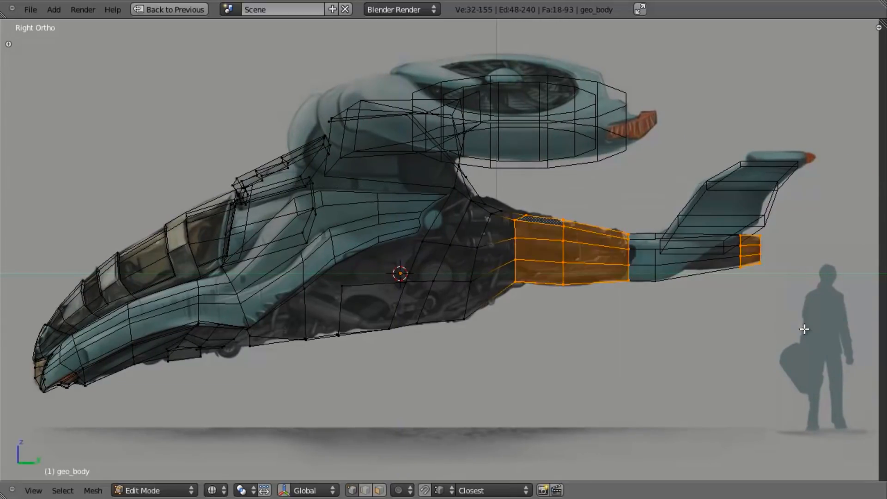
key("p")
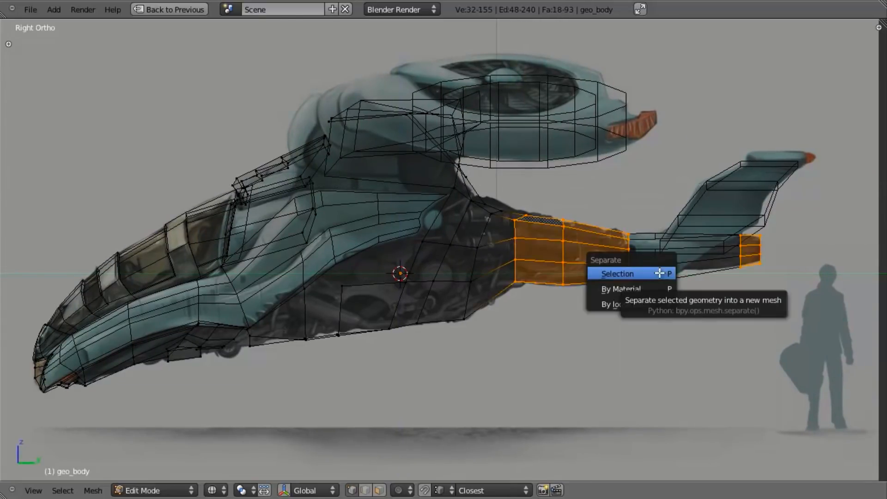
left_click(660, 274)
key("Tab")
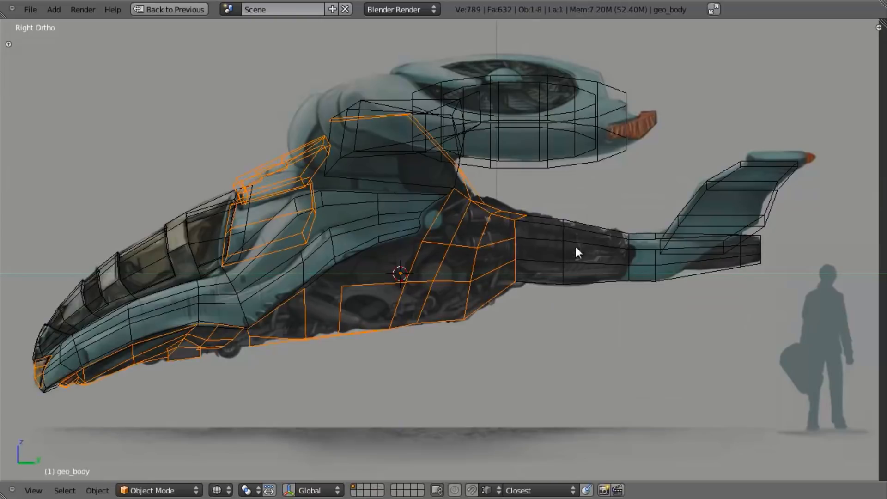
Separate the linked roof and side panel pieces behind the cockpit from the body mesh into their own object
key("Tab")
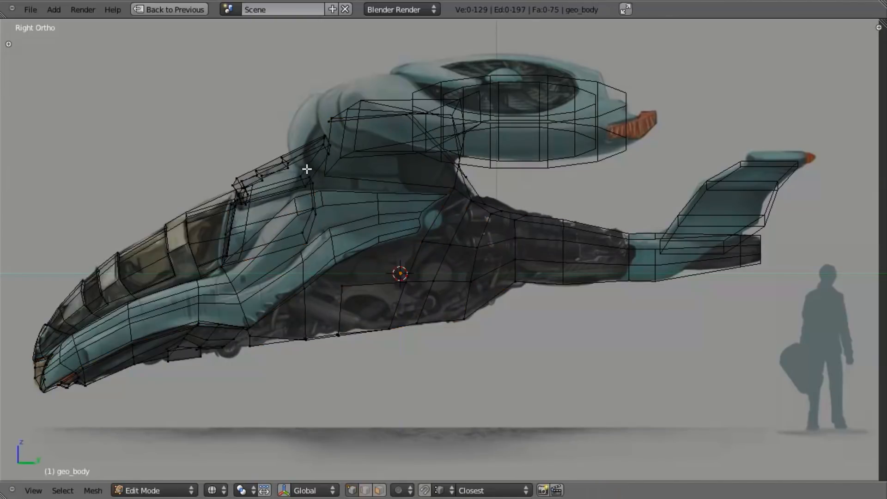
key("l")
key("l")
key("l")
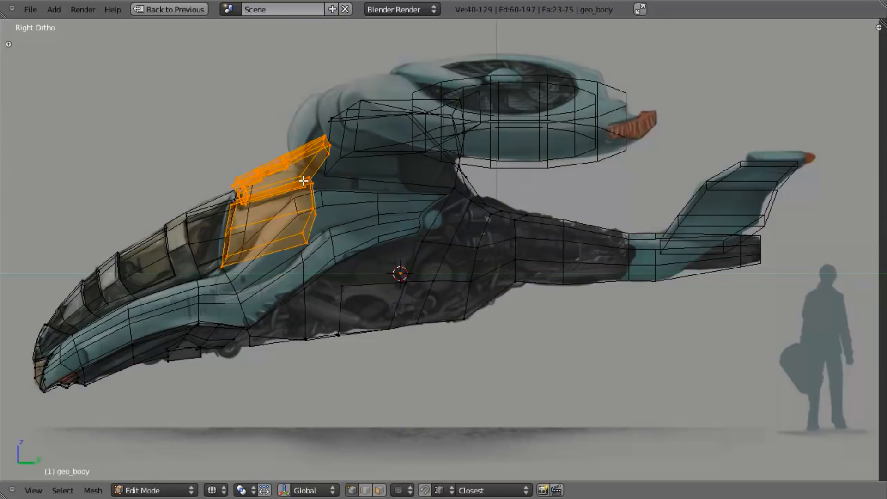
key("p")
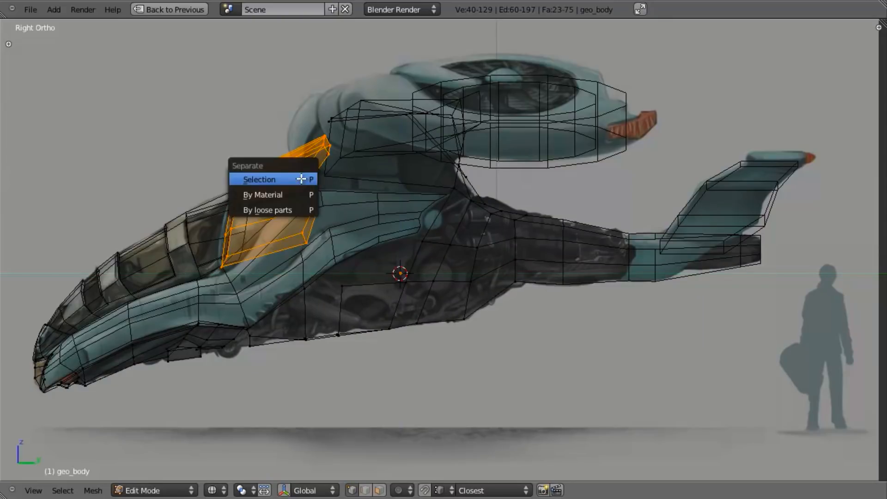
left_click(302, 179)
key("Tab")
key("z")
key("z")
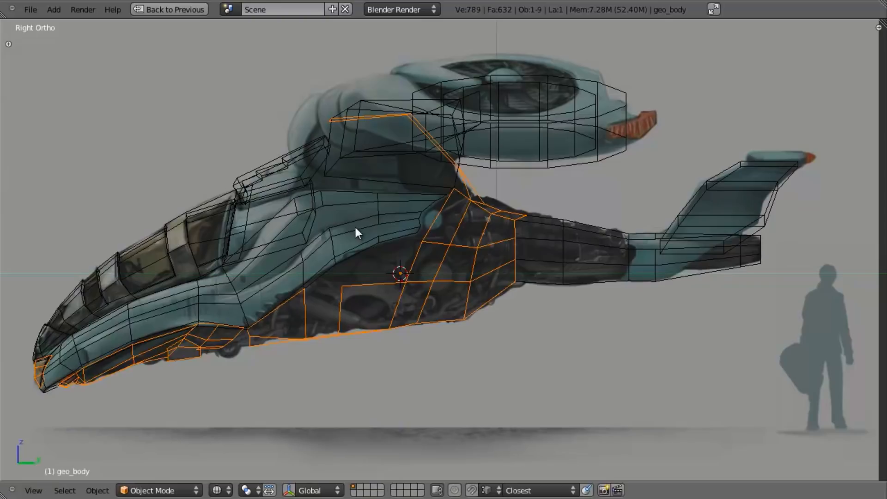
Join the separated panels behind the cockpit into the green side panel object
right_click(290, 215)
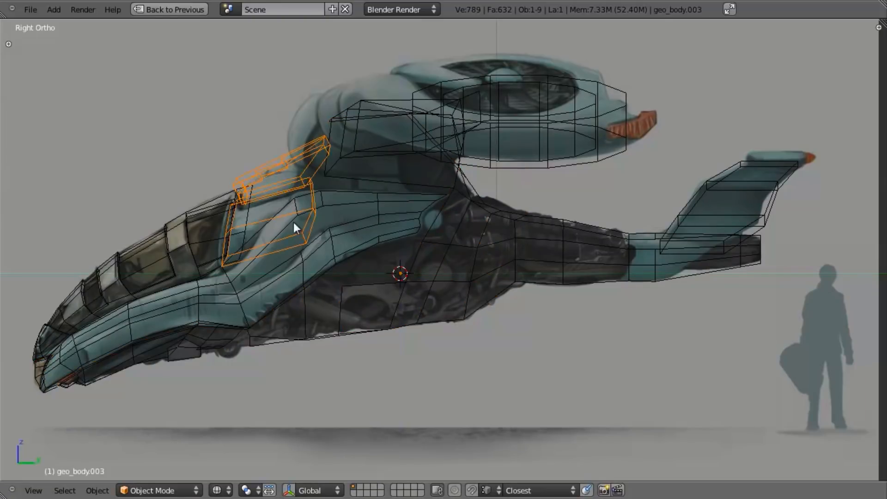
right_click(349, 223, "shift")
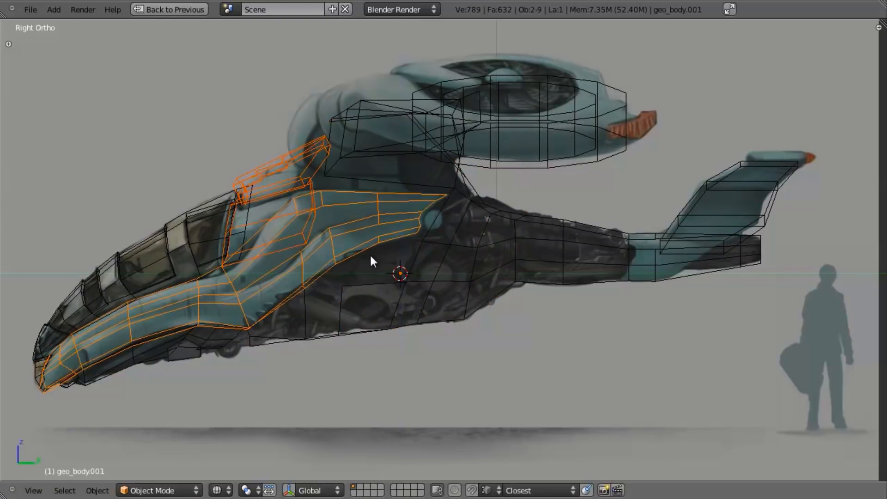
key("ctrl+j")
Separate the small linked nose tip piece from the body mesh into its own object
middle_click_drag(245, 289, 338, 221, "shift")
right_click(135, 291)
right_click(130, 296)
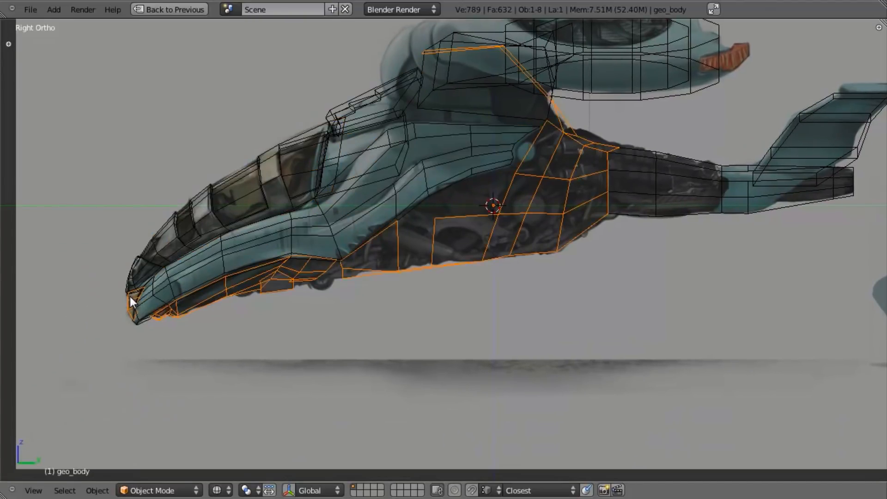
key("Tab")
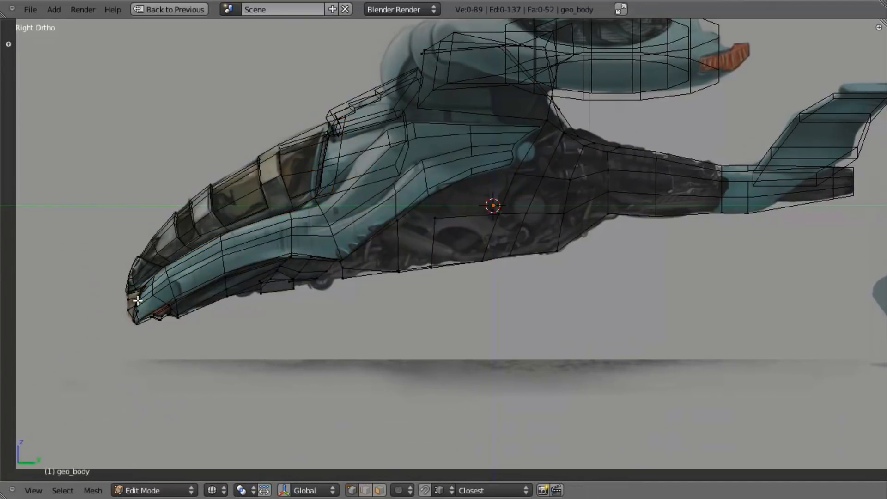
key("l")
key("p")
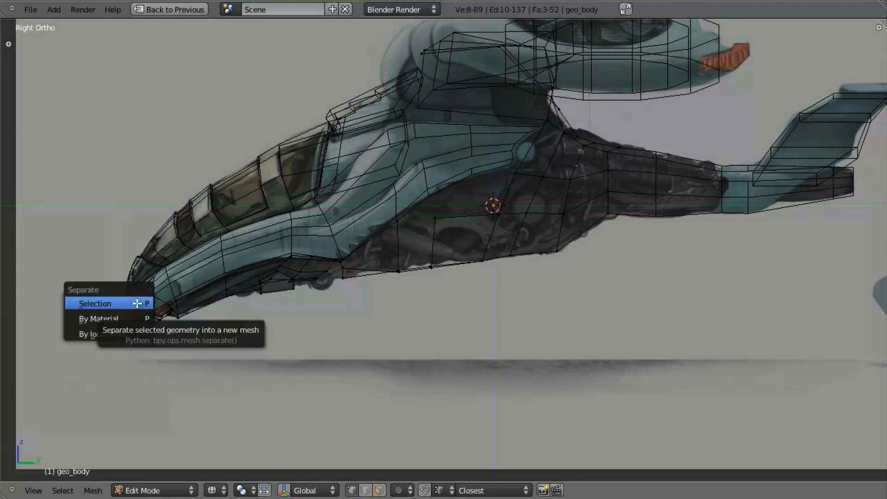
left_click(138, 303)
key("Tab")
Join the separated nose tip piece into the green side panel object
right_click(129, 304)
right_click(211, 266, "shift")
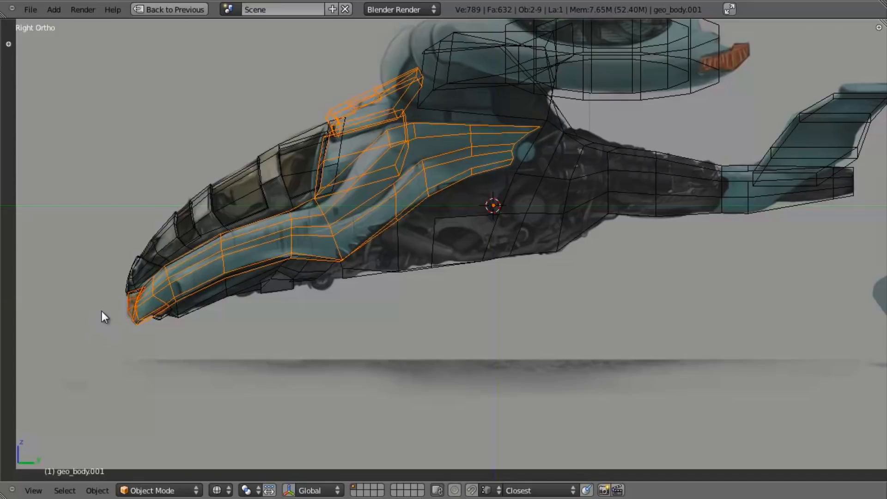
right_click(127, 298)
right_click(207, 257, "shift")
key("ctrl+j")
Review how the aircraft is divided by selecting the cockpit, side panel, body, wings and tail fin objects in turn
middle_click_drag(260, 301, 210, 306, "shift")
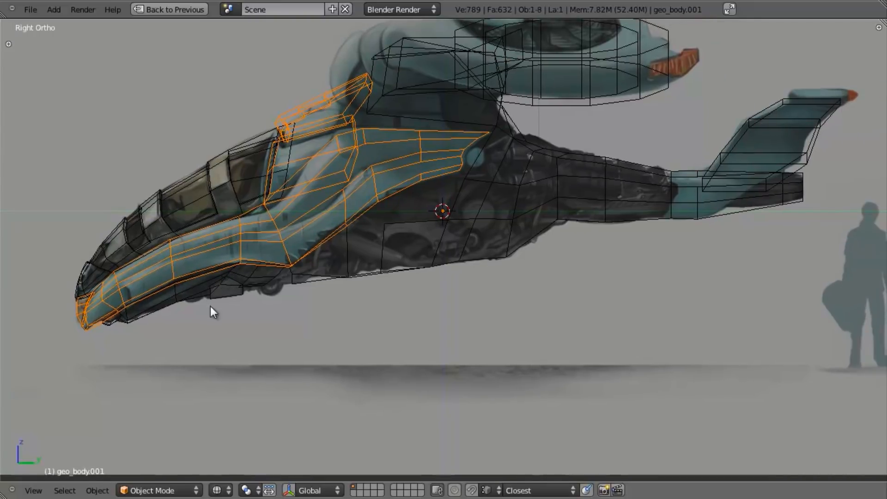
right_click(212, 188)
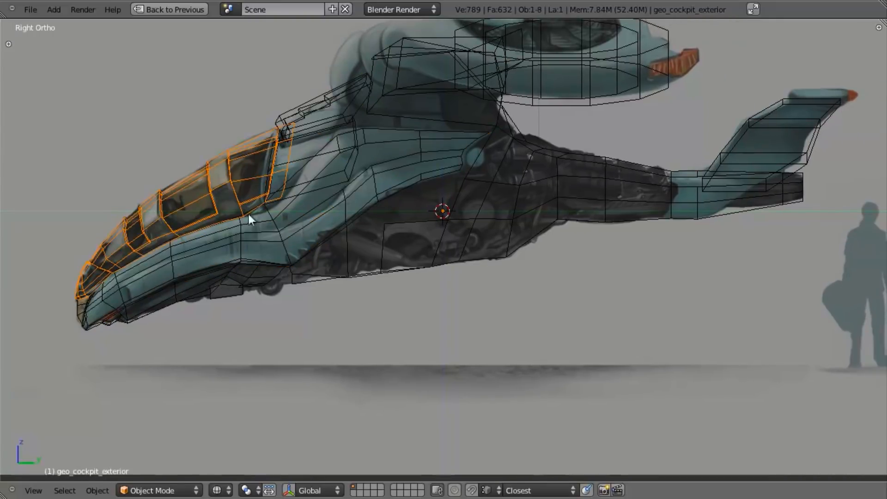
right_click(328, 172)
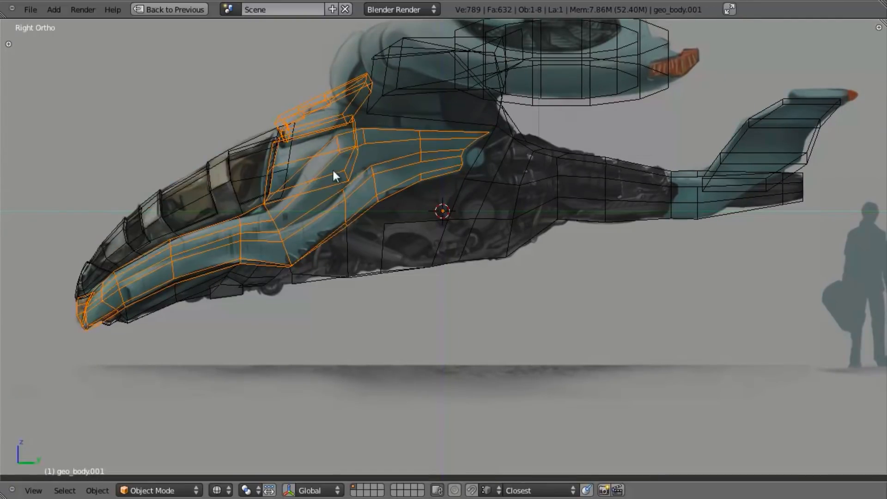
right_click(490, 217)
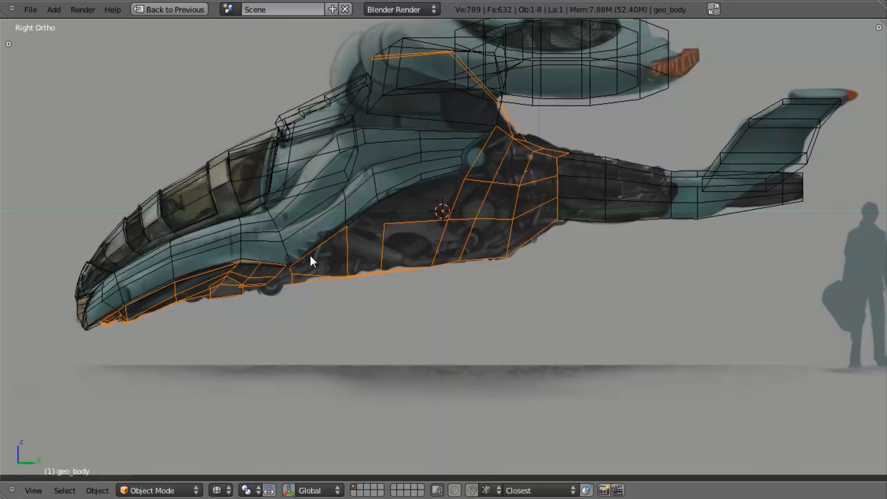
middle_click_drag(465, 145, 422, 153, "shift")
right_click(470, 39)
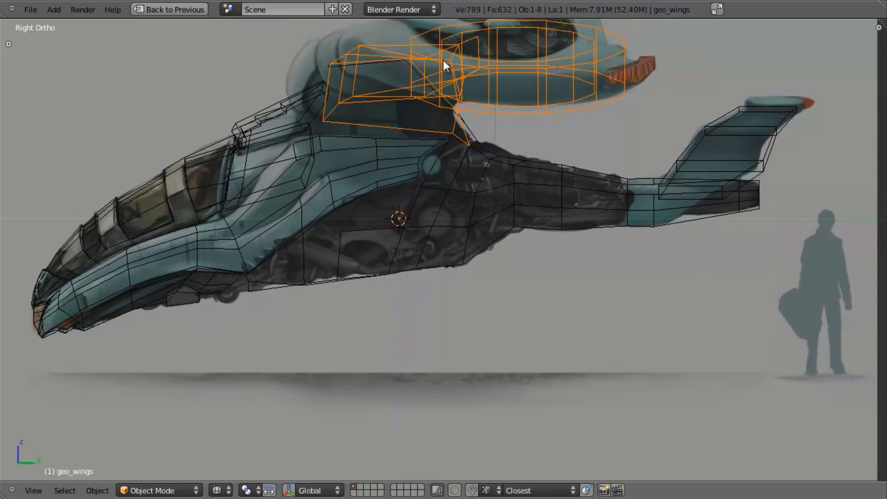
key("z")
mouse_move(479, 83)
middle_mouse_down()
mouse_move(480, 134)
mouse_move(356, 159)
middle_mouse_up()
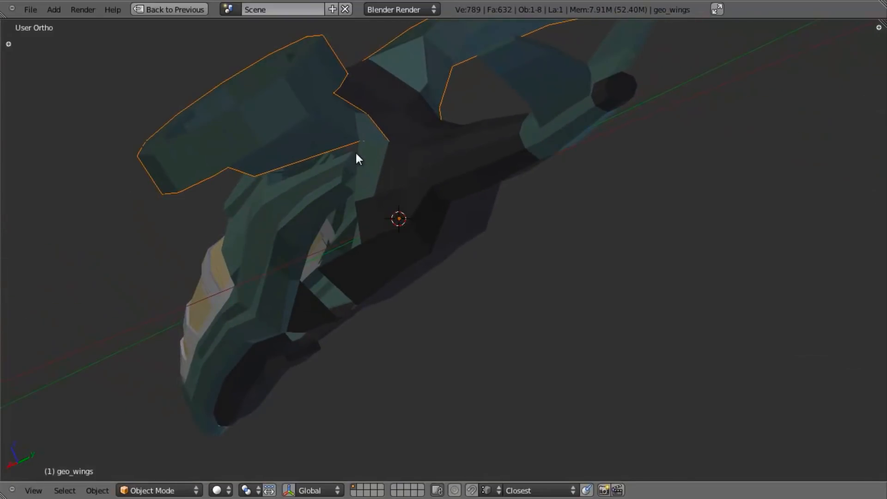
key("KP_3")
key("z")
right_click(780, 155)
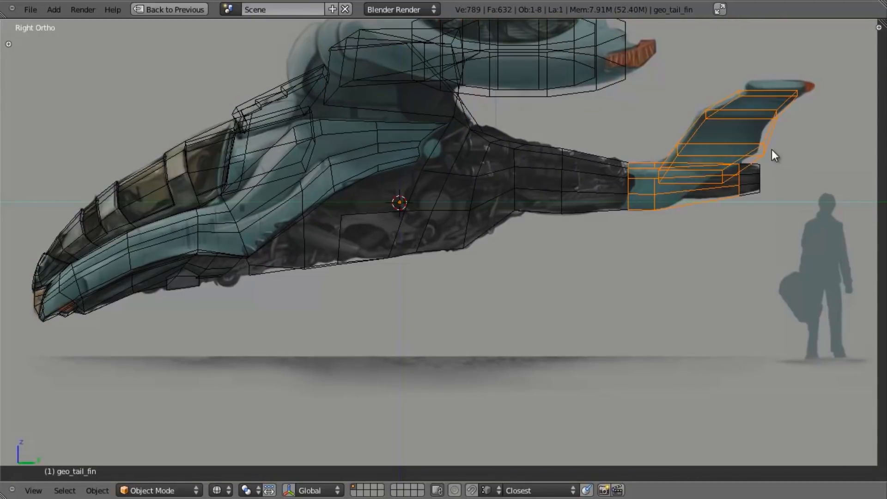
key("z")
Join the separated tail boom pieces into the tail fin object, and select the remaining body object
right_click(602, 179)
key("z")
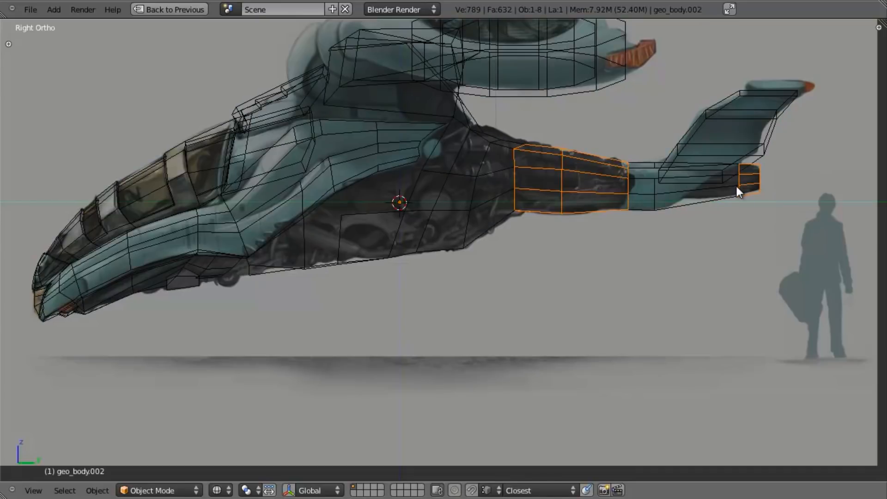
right_click(679, 170, "shift")
key("ctrl+j")
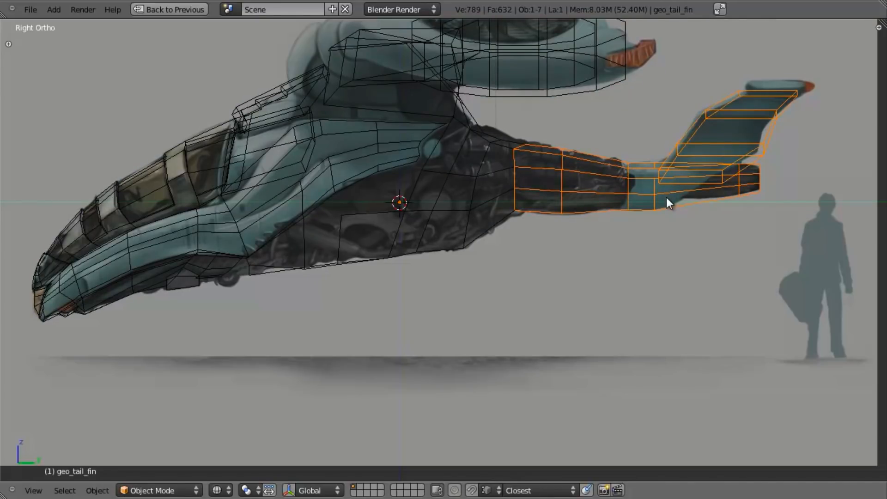
key("a")
right_click(406, 204)
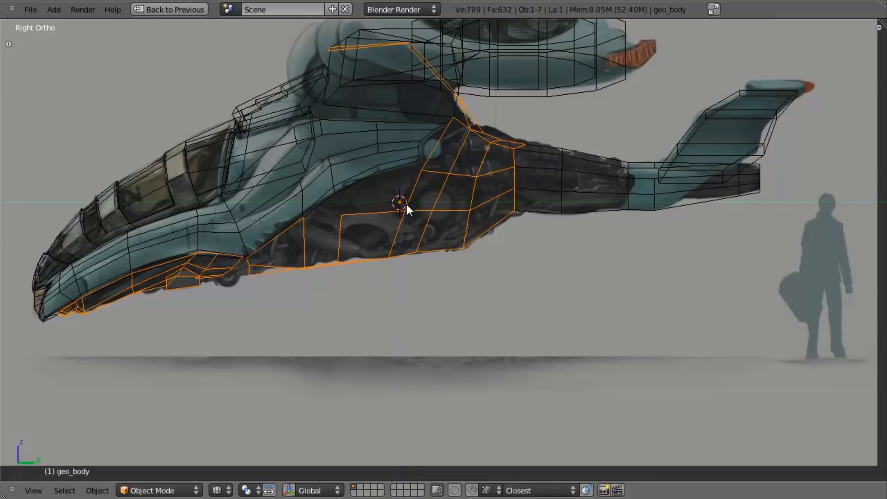
Restore the multi-view layout, widen the artwork reference view, and enlarge the object list to show all scene objects
middle_click_drag(450, 207, 492, 201, "shift")
middle_click_drag(441, 238, 434, 275, "shift")
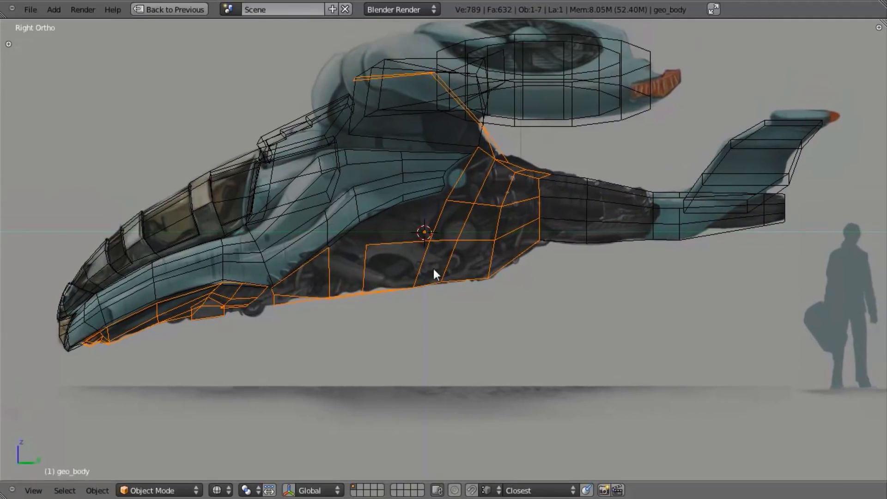
key("shift+space")
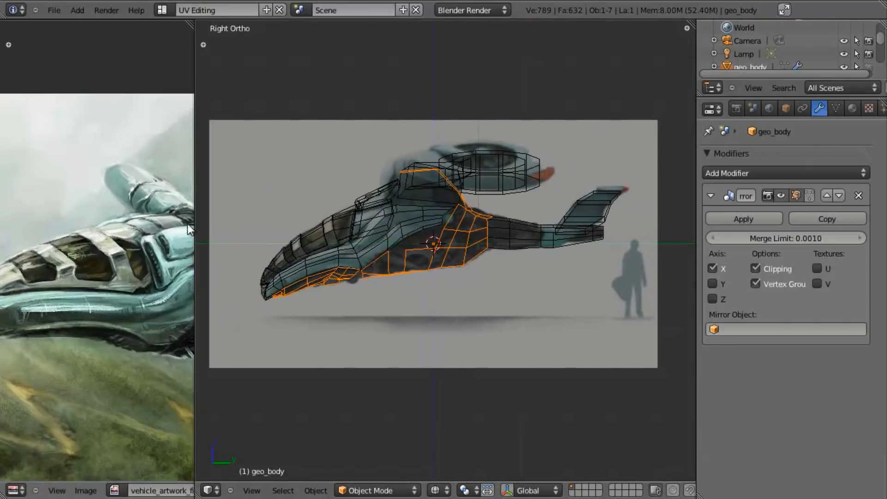
left_click_drag(194, 224, 262, 224)
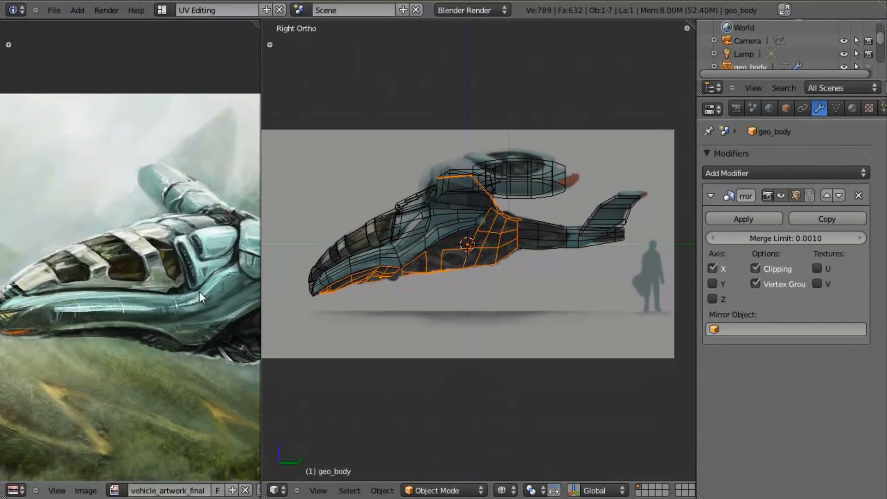
scroll(193, 276, "down", 1)
middle_click_drag(166, 306, 164, 259)
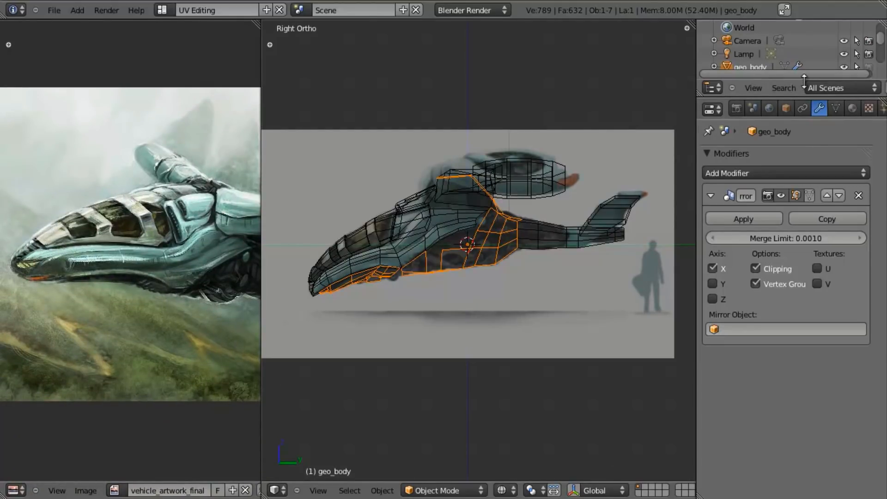
scroll(804, 76, "up", 2)
left_click_drag(808, 74, 808, 168)
scroll(506, 238, "up", 3)
scroll(507, 241, "down", 3)
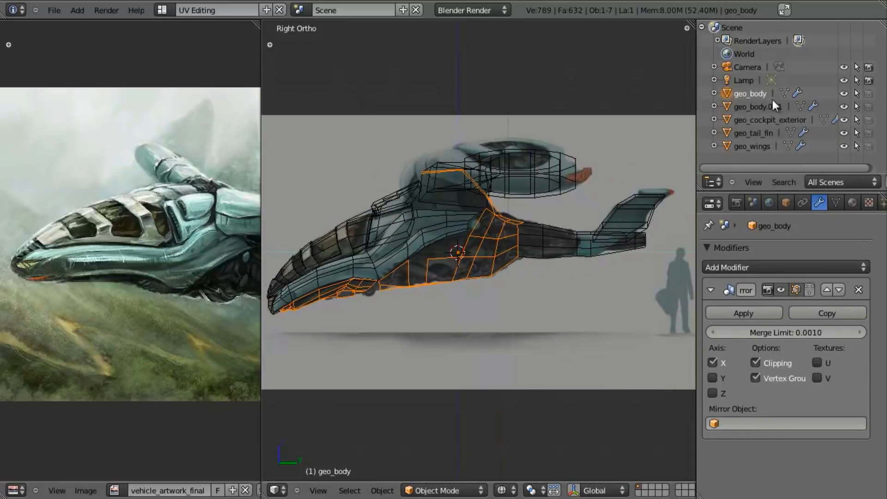
Rename the geo_body object as geo_body_mid
double_click(744, 94)
key("Right")
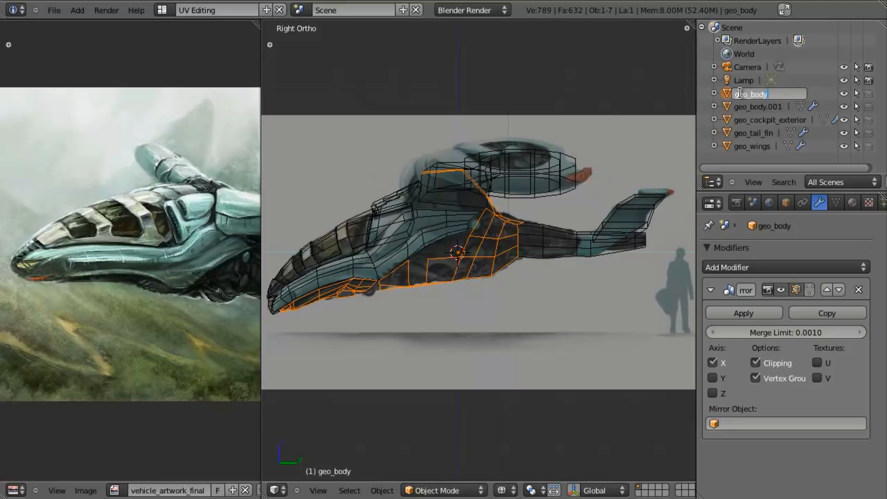
type("_mid")
key("Return")
Select the green side panel object and rename it as geo_body_front
right_click(437, 232)
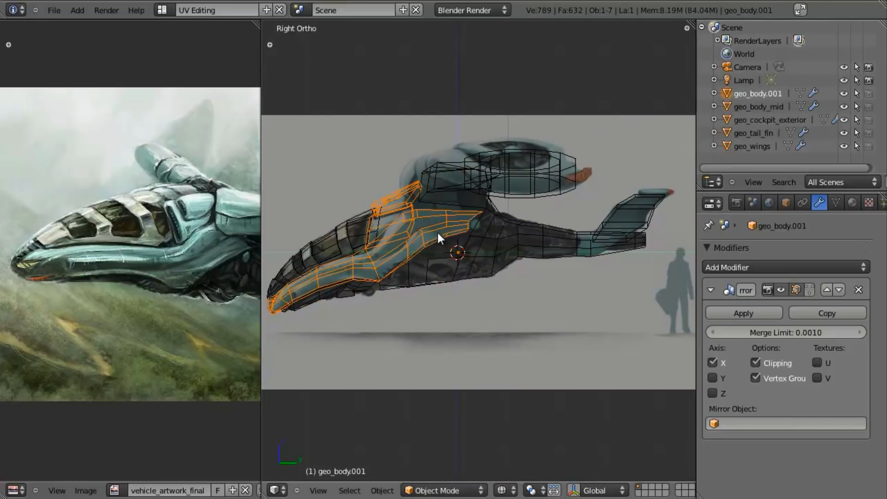
double_click(761, 96)
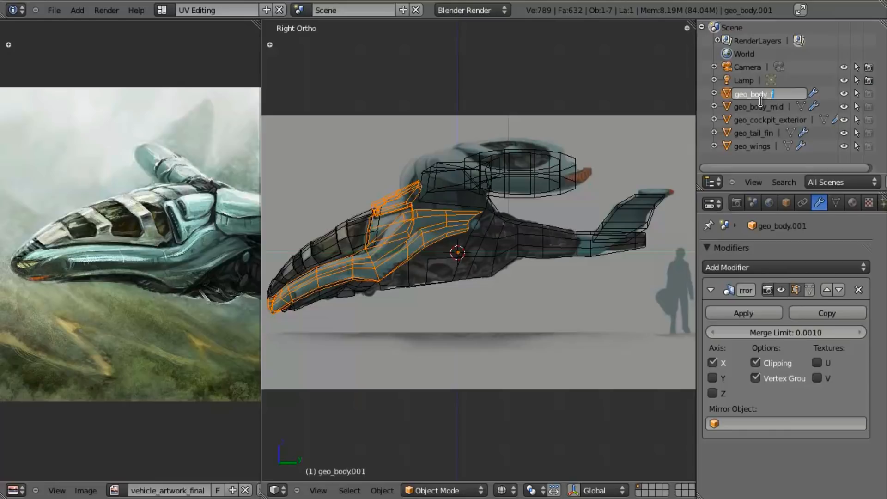
key("Return")
right_click(525, 215)
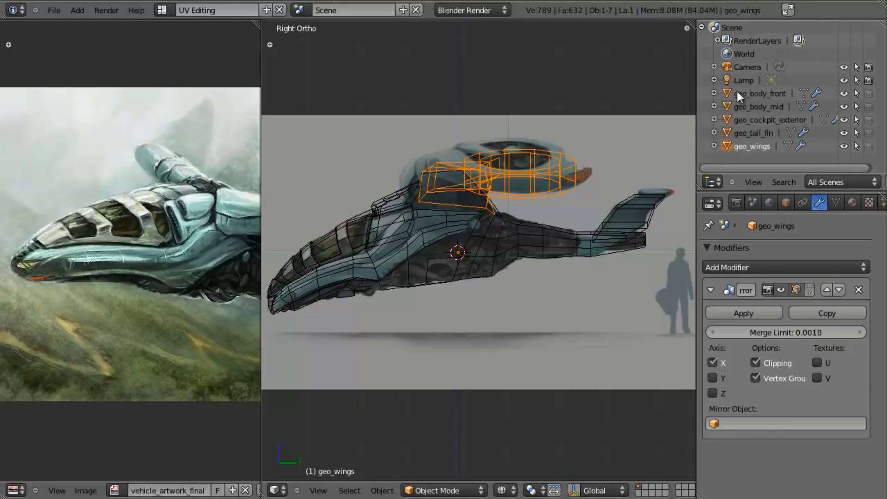
double_click(749, 145)
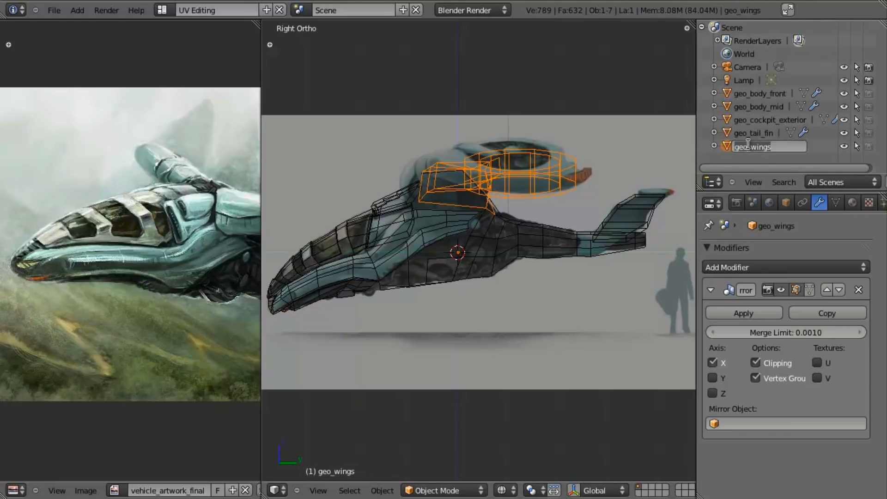
key("Escape")
Select the tail fin object and rename it as geo_tail
right_click(631, 231)
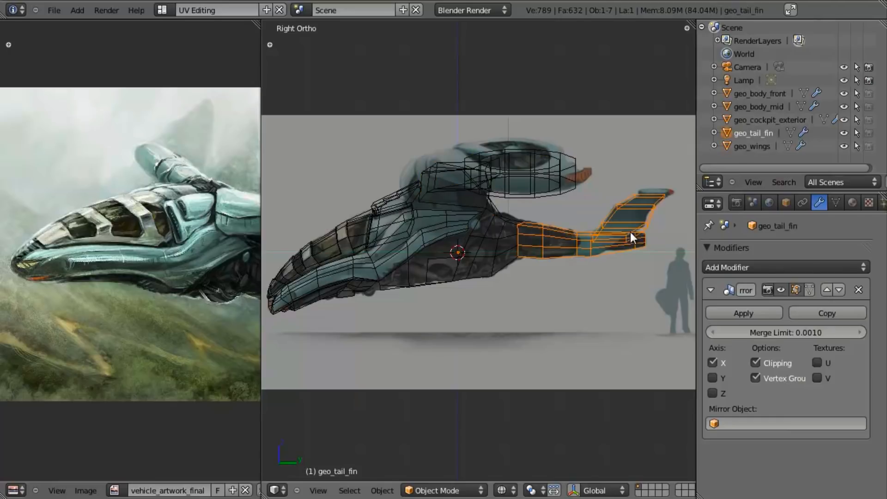
double_click(756, 133)
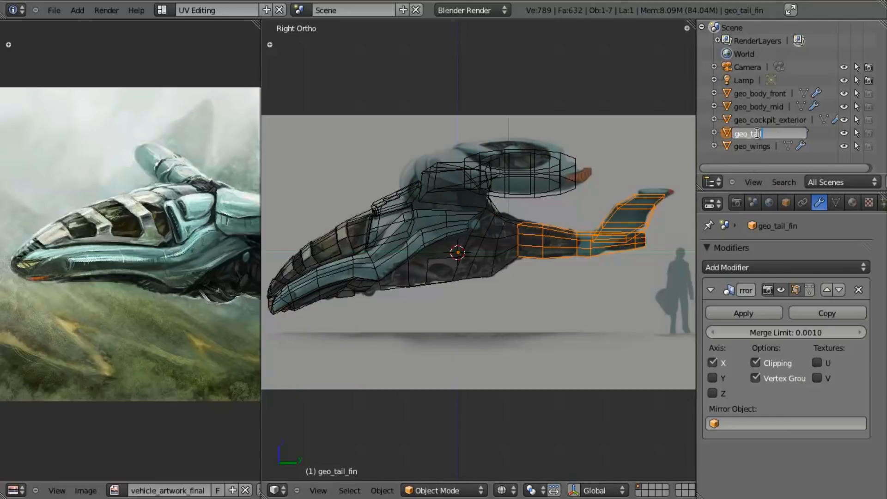
key("Return")
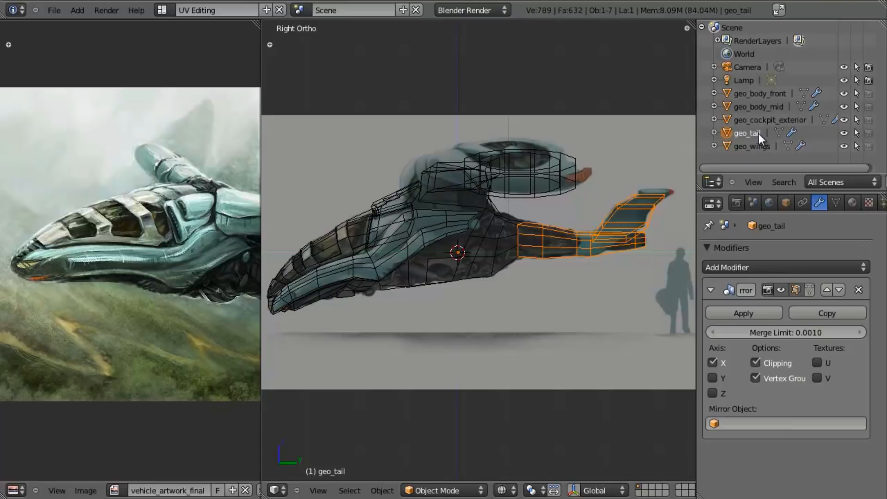
Check the object division by selecting the cockpit and neighbouring body parts in turn, and clear the selection
right_click(306, 248)
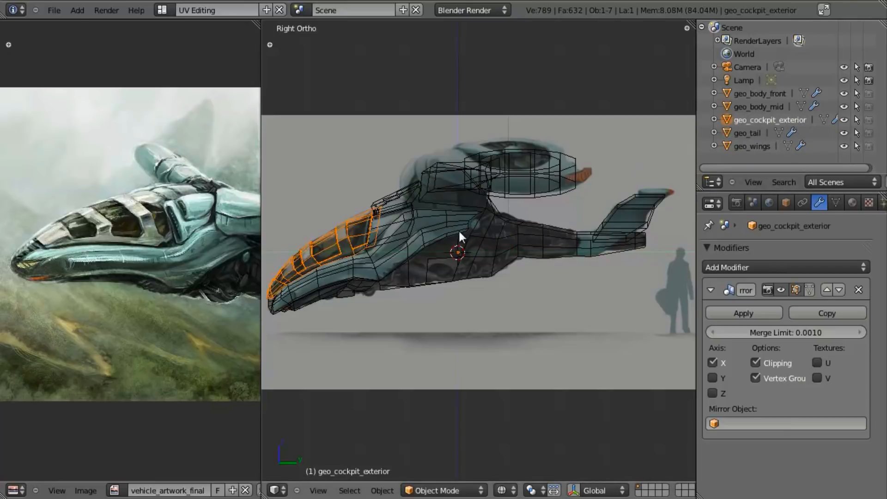
middle_click_drag(459, 229, 449, 228, "shift")
right_click(389, 195)
right_click(426, 200)
right_click(452, 214)
key("a")
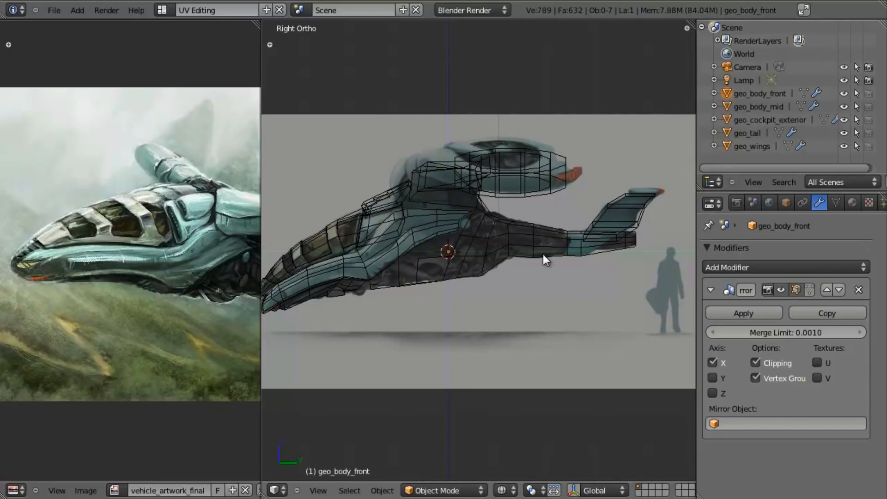
Maximize the 3D view and open geo_body_mid for mesh editing in solid-shaded right side view
key("ctrl+Up")
right_click(483, 210)
scroll(427, 265, "up", 2)
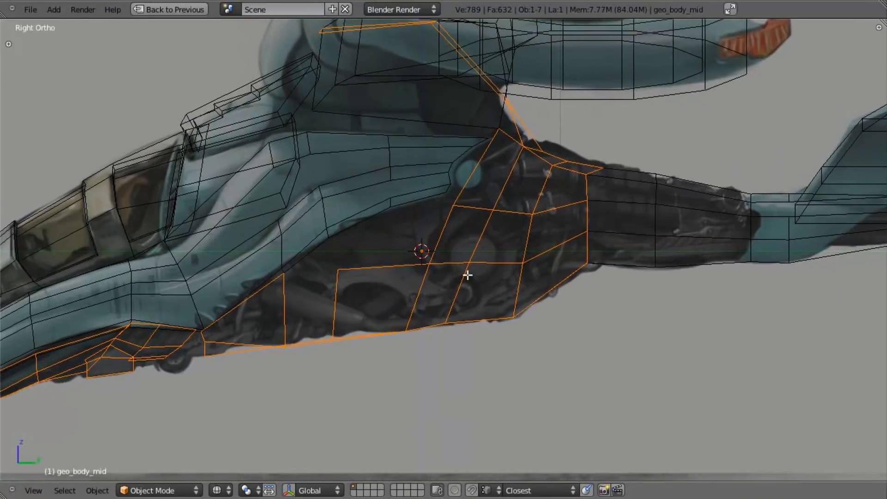
key("Tab")
scroll(479, 273, "up", 4)
mouse_move(319, 320)
middle_mouse_down("shift")
mouse_move(481, 264)
mouse_move(444, 174)
middle_mouse_up("shift")
scroll(481, 263, "down", 3)
key("z")
key("KP_3")
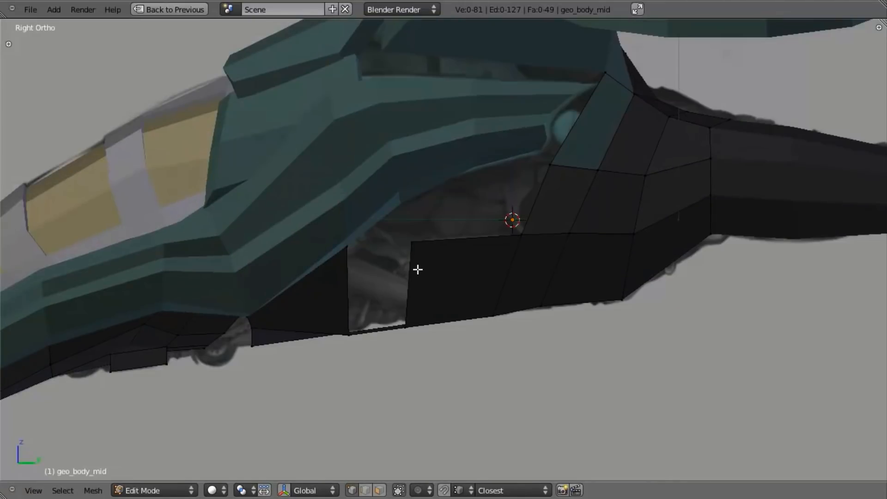
Fill the gap in the lower side of the mid body with a face between its four corner vertices
key("z")
right_click(413, 241)
right_click(347, 252, "shift")
right_click(351, 342, "shift")
right_click(405, 329, "shift")
key("f")
Fill the adjoining gap on the mid body's underside with a face between its four corner vertices
middle_click_drag(434, 358, 453, 323)
key("z")
mouse_move(365, 349)
middle_mouse_down()
mouse_move(439, 313)
mouse_move(428, 240)
mouse_move(397, 248)
middle_mouse_up()
key("z")
right_click(362, 257)
right_click(350, 253, "shift")
right_click(338, 289, "shift")
right_click(361, 292, "shift")
key("f")
key("z")
right_click(362, 289)
right_click(341, 287, "shift")
right_click(317, 321, "shift")
right_click(375, 358, "shift")
middle_click_drag(375, 357, 569, 313)
key("a")
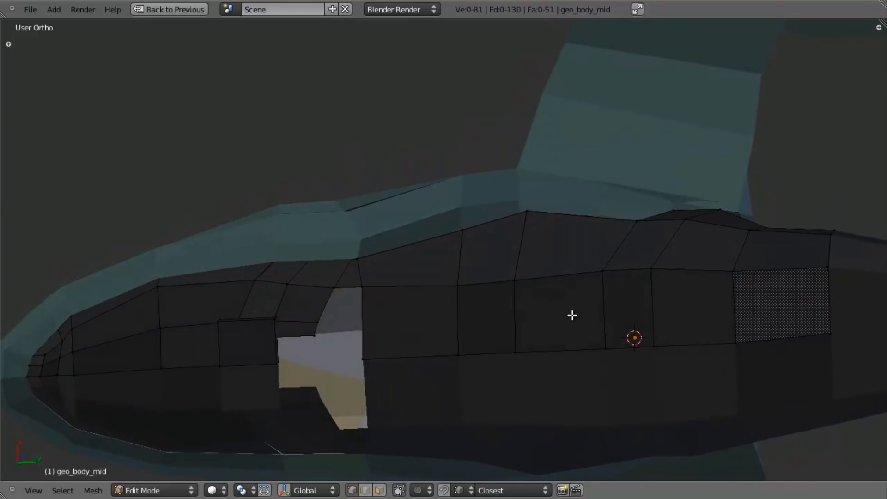
right_click(318, 322)
right_click(314, 336, "shift")
right_click(371, 356)
key("a")
Add one lengthwise edge loop through the row of faces along the underside of the mid body
key("ctrl+r")
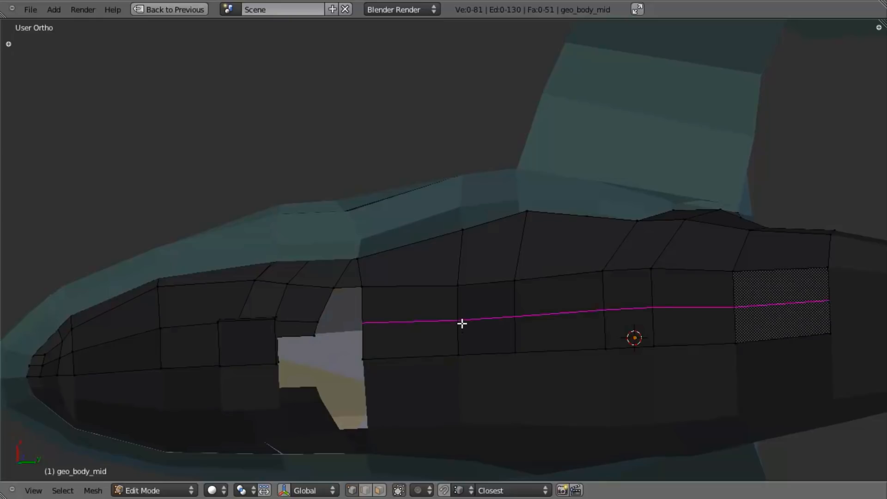
left_click(462, 323)
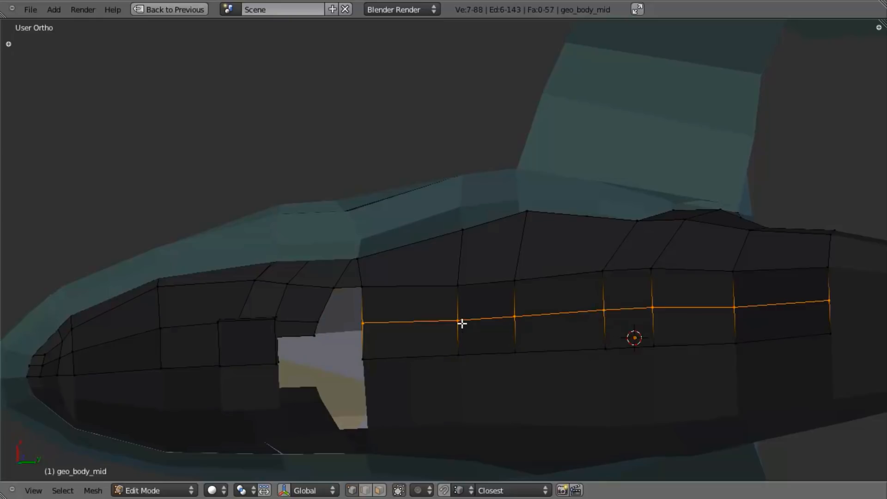
left_click(591, 310)
Fill the outer part of the remaining underside hole with a four-sided face joined to the new edge loop
right_click(374, 321)
right_click(362, 287, "shift")
right_click(335, 288, "shift")
right_click(315, 334, "shift")
middle_click_drag(365, 321, 396, 327)
key("a")
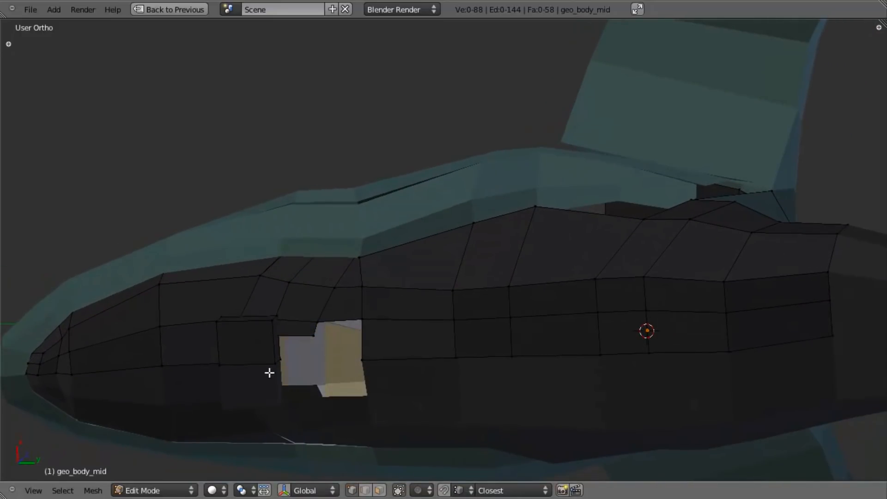
Examine the underside around the front wheel against the side reference, comparing wireframe and solid shading
key("KP_3")
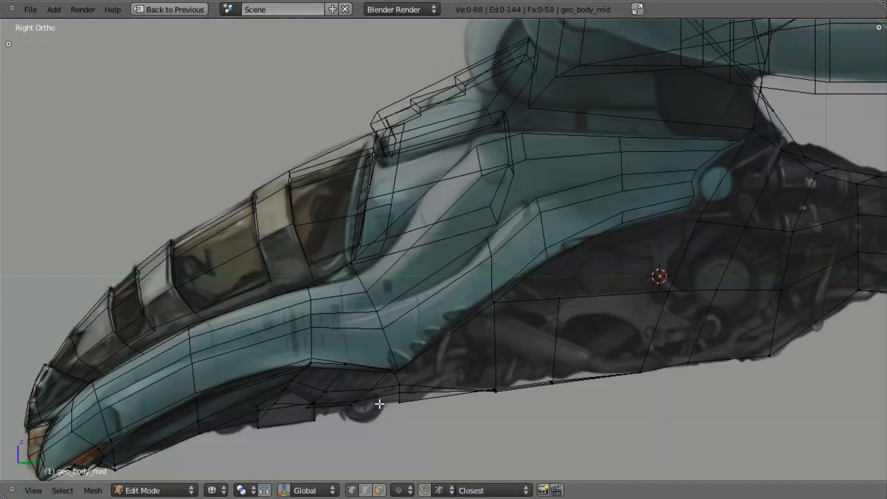
mouse_move(369, 426)
middle_mouse_down("shift")
mouse_move(390, 365)
mouse_move(341, 359)
middle_mouse_up("shift")
key("z")
scroll(412, 355, "up", 3)
key("z")
scroll(411, 362, "down", 3)
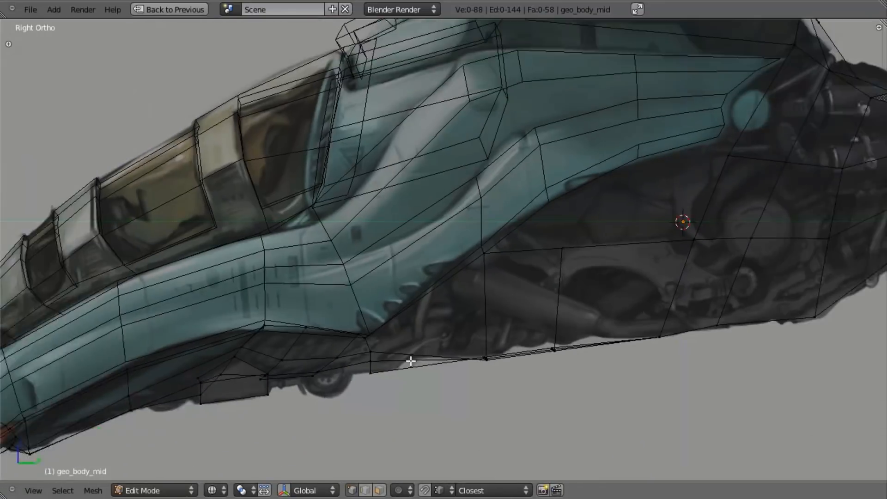
middle_click_drag(512, 298, 477, 306, "shift")
key("z")
middle_click_drag(505, 278, 436, 277, "shift")
key("z")
middle_click_drag(370, 342, 406, 333, "shift")
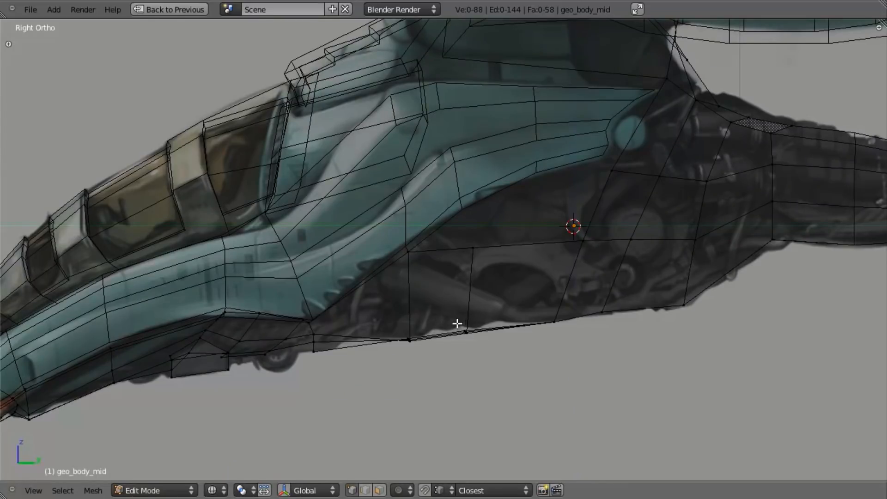
Place the 3D cursor at the centre of the front wheel in the side reference and add a mesh circle there
left_click(277, 354)
key("KP_1")
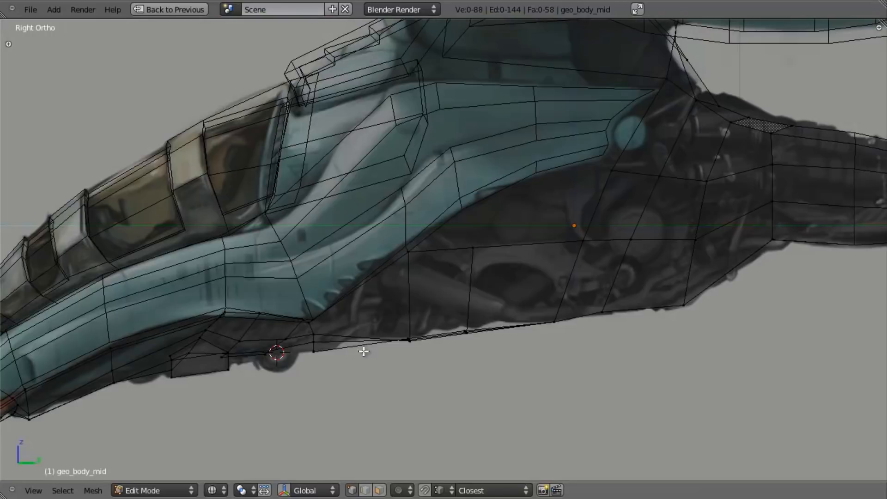
key("KP_3")
middle_click_drag(351, 348, 392, 335, "shift")
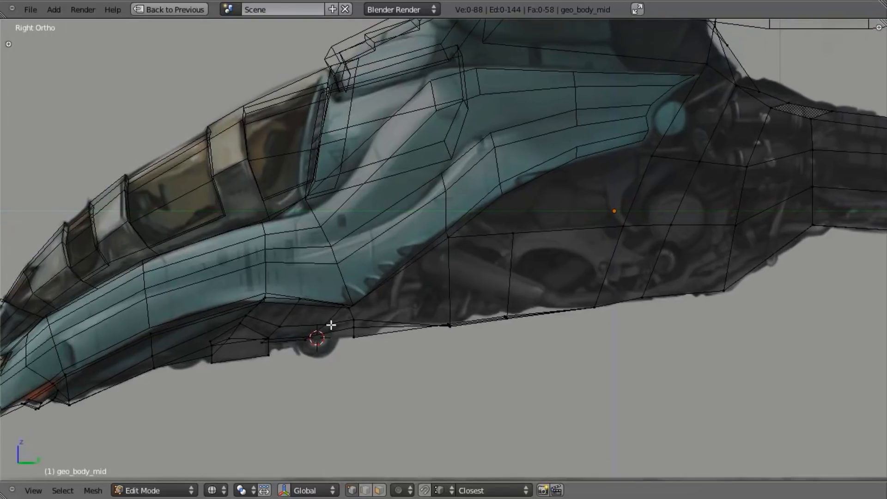
key("shift+a")
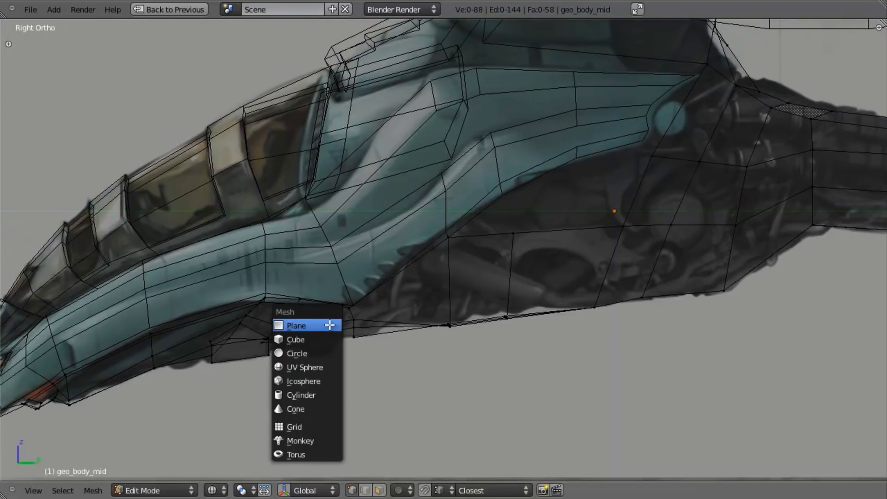
left_click(326, 355)
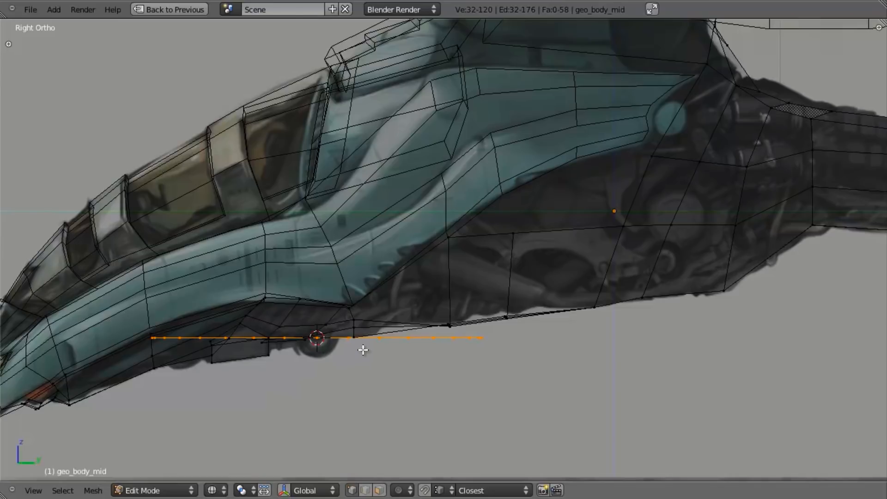
Set the new circle to 12 vertices and a radius of 0.1, aligned to the view
key("F6")
left_click(541, 340)
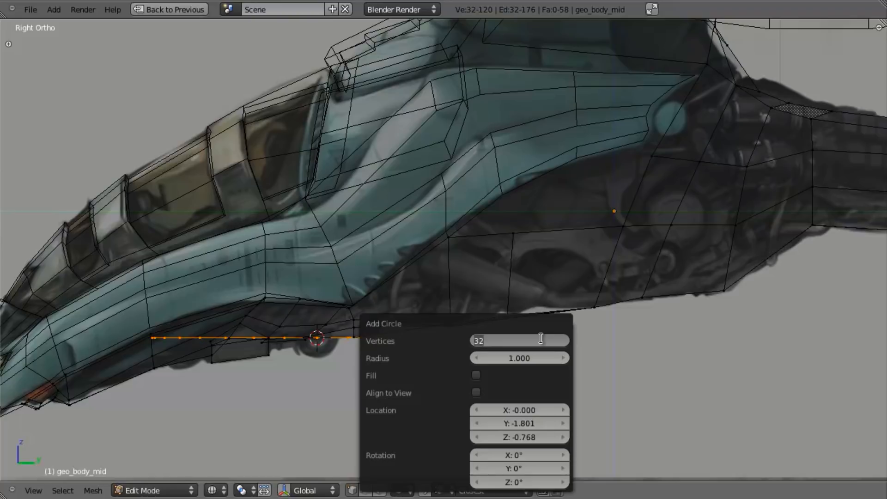
type("12")
key("Tab")
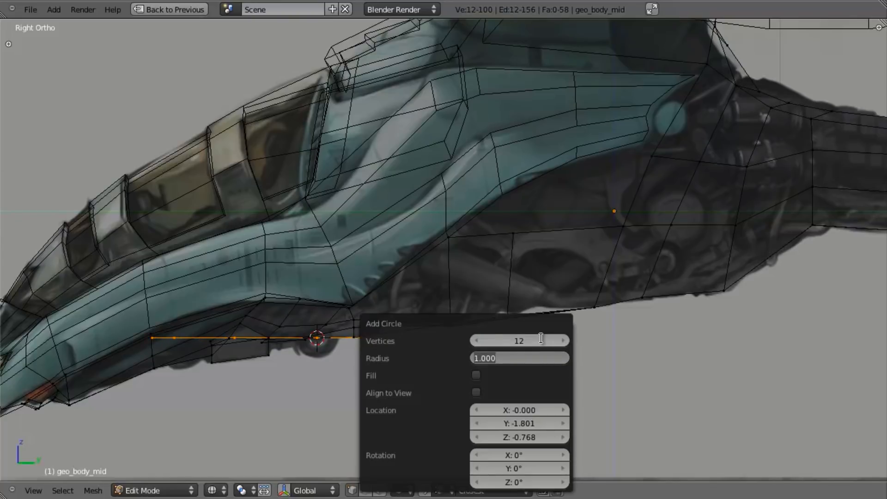
type("0.25")
key("Tab")
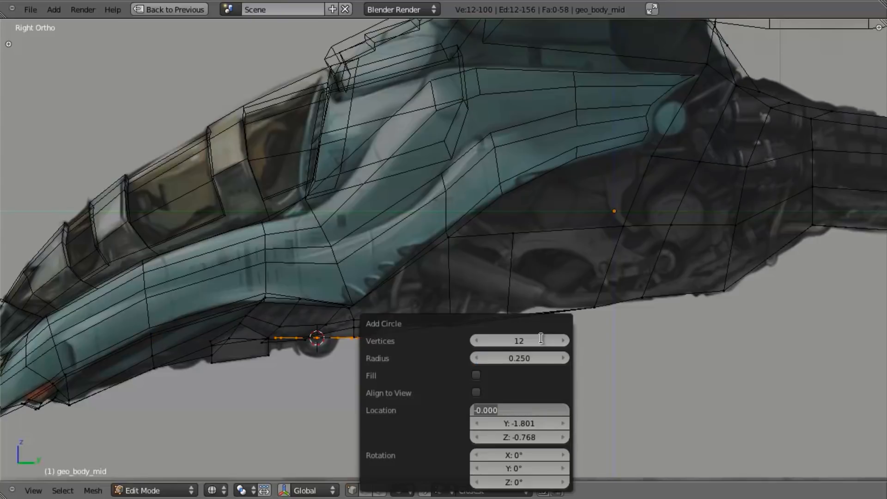
key("Return")
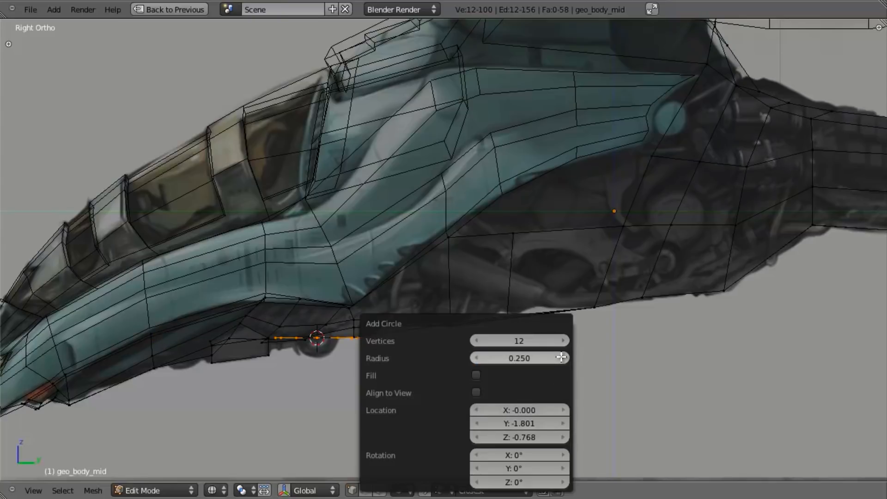
left_click(560, 358)
type("0.1")
key("Return")
left_click(477, 392)
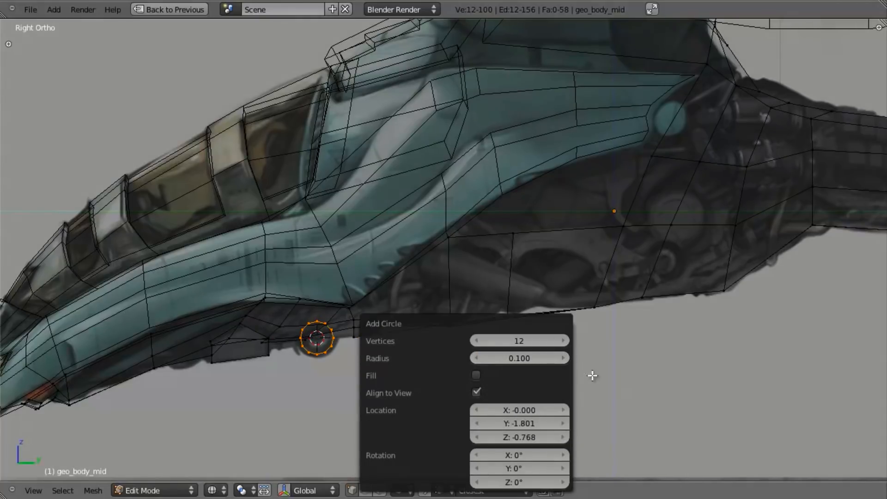
Scale the new circle up to match the outer edge of the front wheel's tyre in the side reference
middle_click_drag(418, 366, 500, 305, "shift")
scroll(461, 311, "up", 4)
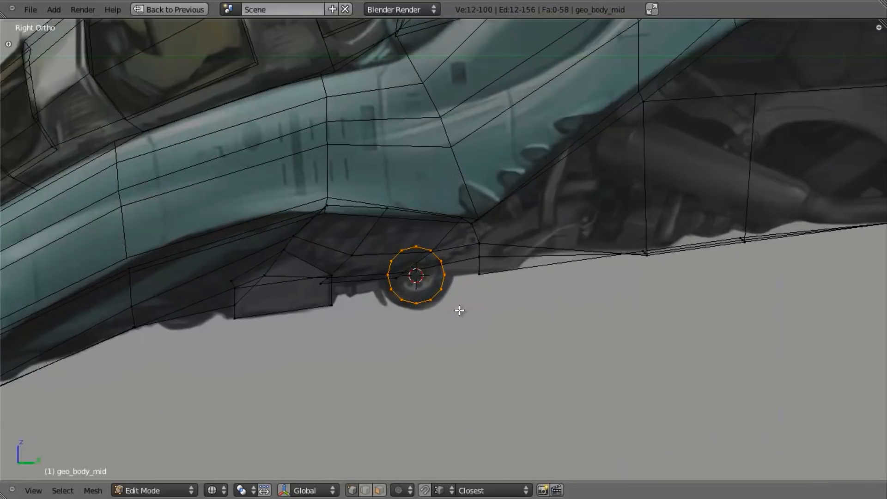
key("s")
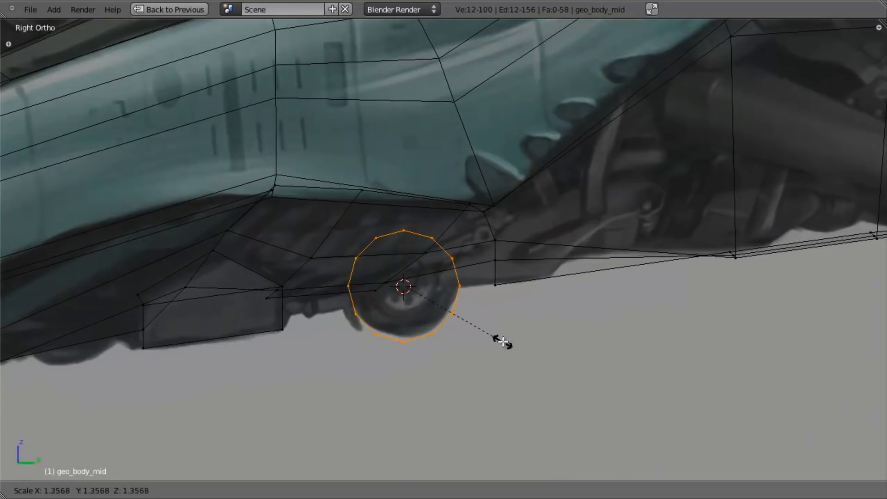
left_click(500, 334)
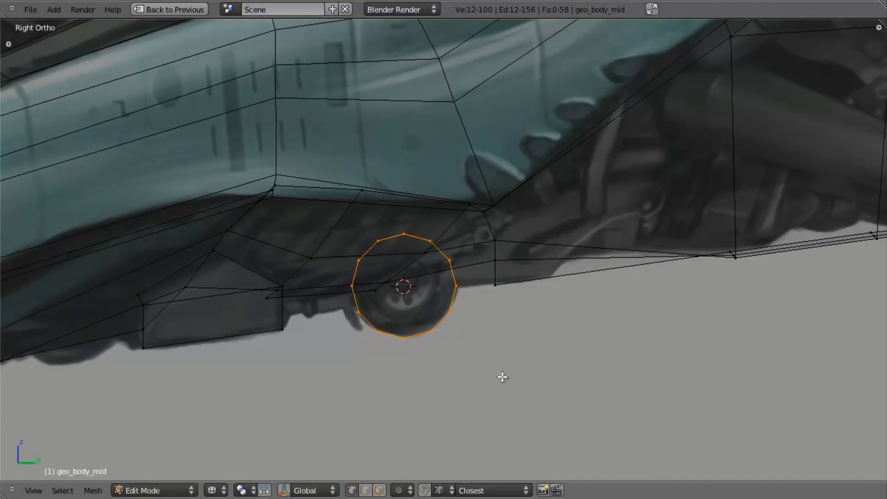
Extrude the wheel circle inward twice, scaling each ring down to form the tyre face and the hub around a small centre hole
key("e")
key("s")
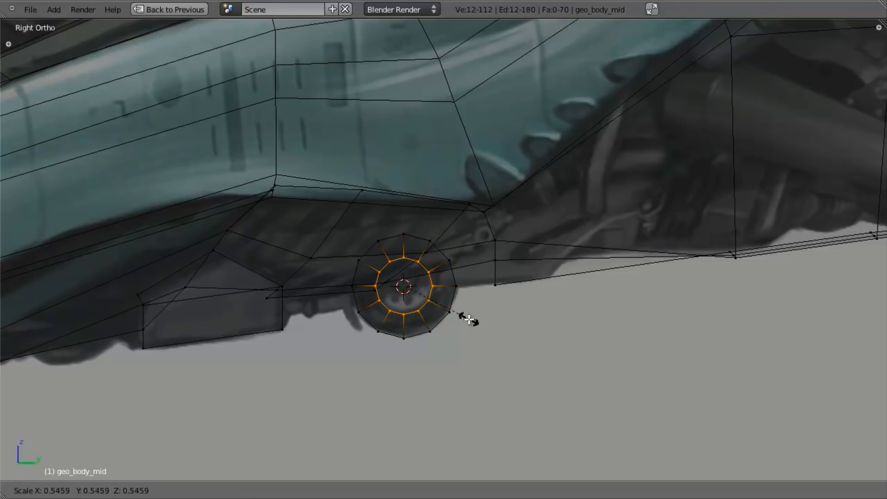
left_click(470, 320)
key("e")
key("s")
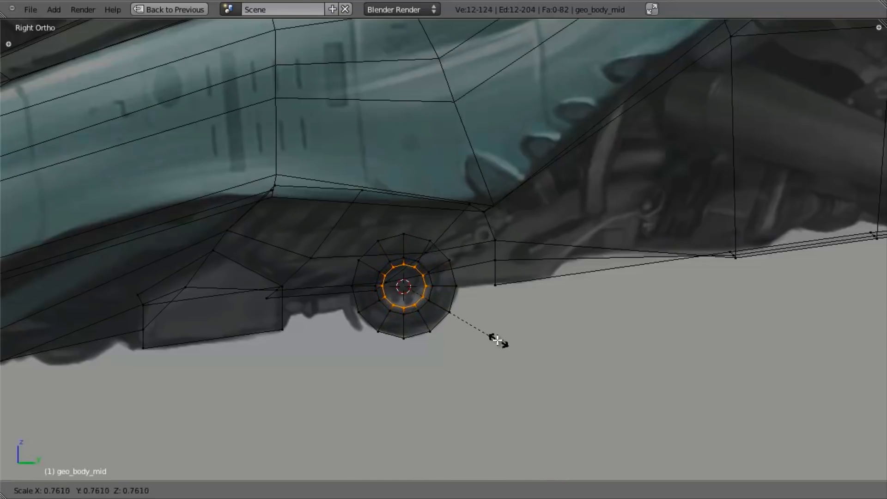
left_click(456, 308)
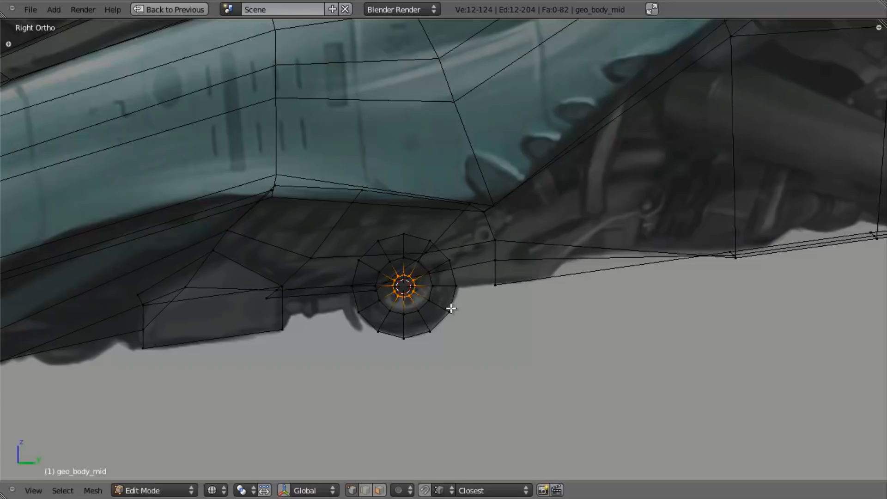
Select the whole wheel, go to the front view and disable clipping in the mid body's Mirror modifier
key("l")
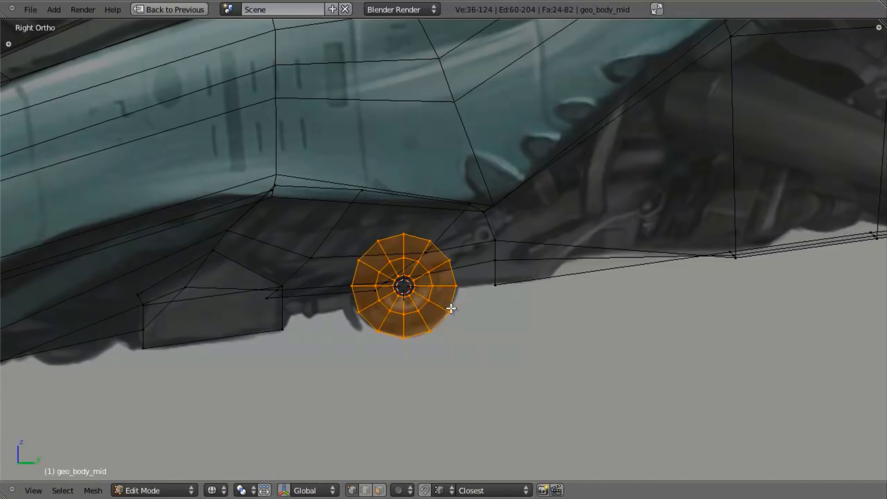
key("KP_1")
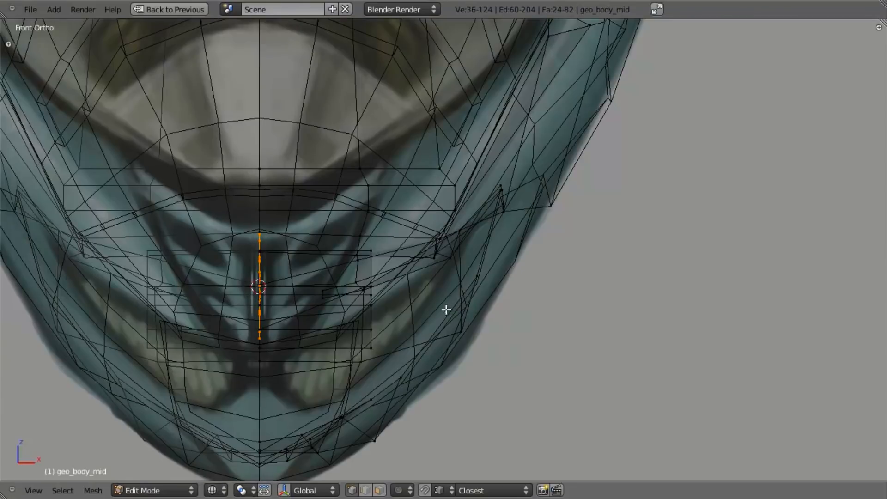
scroll(337, 307, "up", 3)
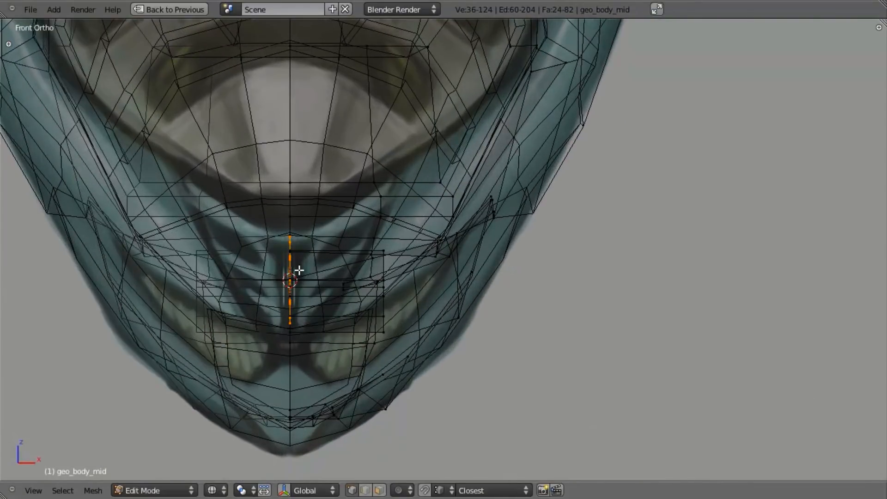
key("g")
left_click(349, 264)
scroll(543, 273, "down", 4)
key("ctrl+Up")
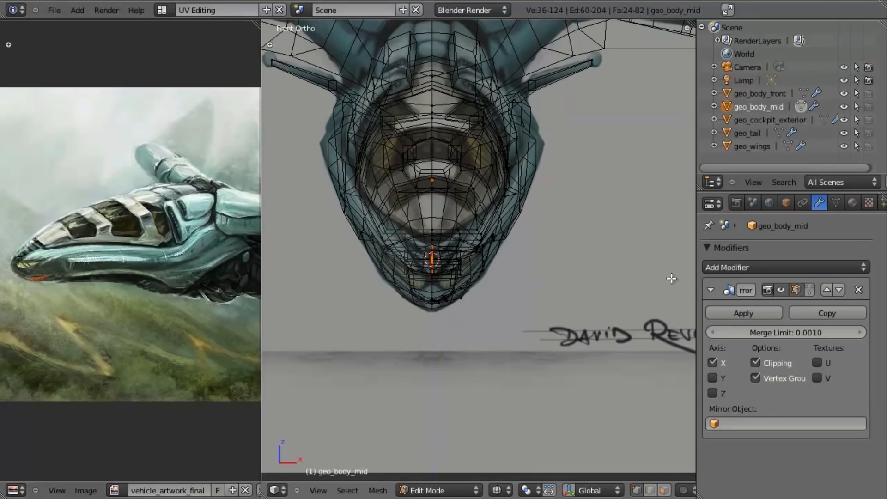
left_click(777, 360)
Move the wheel about 0.043 along X, off the centre line
scroll(460, 320, "up", 2)
scroll(460, 320, "up", 3)
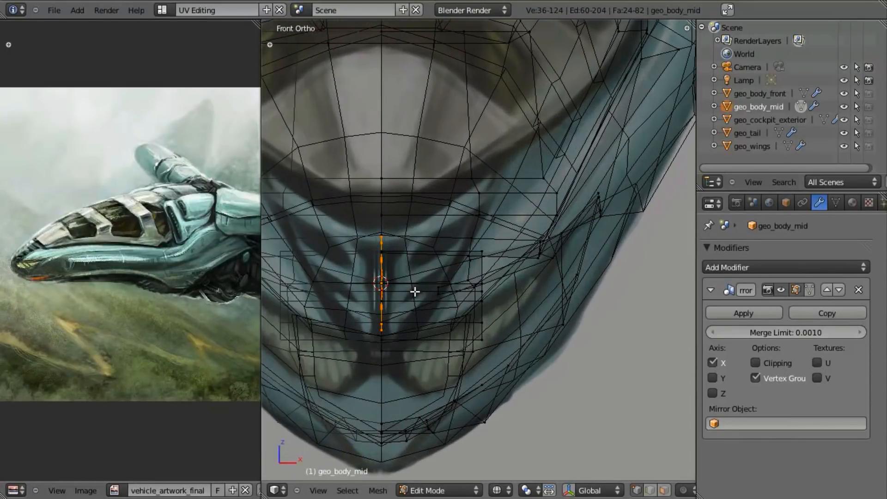
key("g")
key("x")
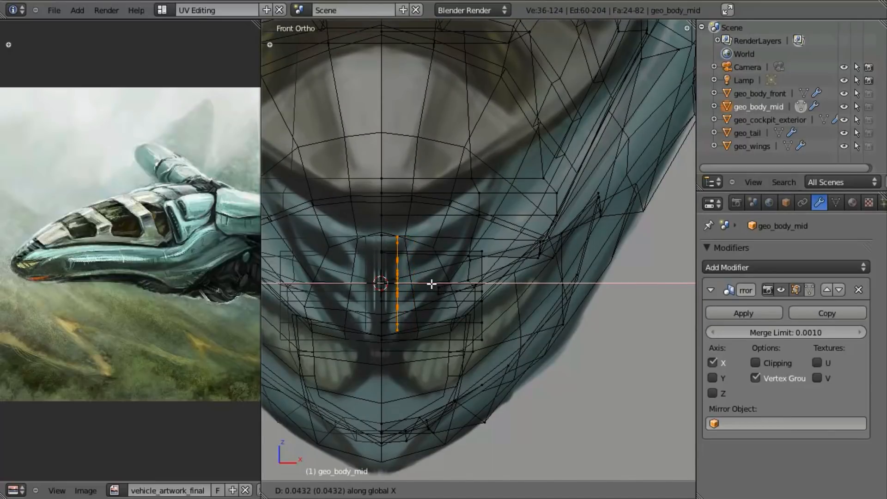
left_click(432, 285)
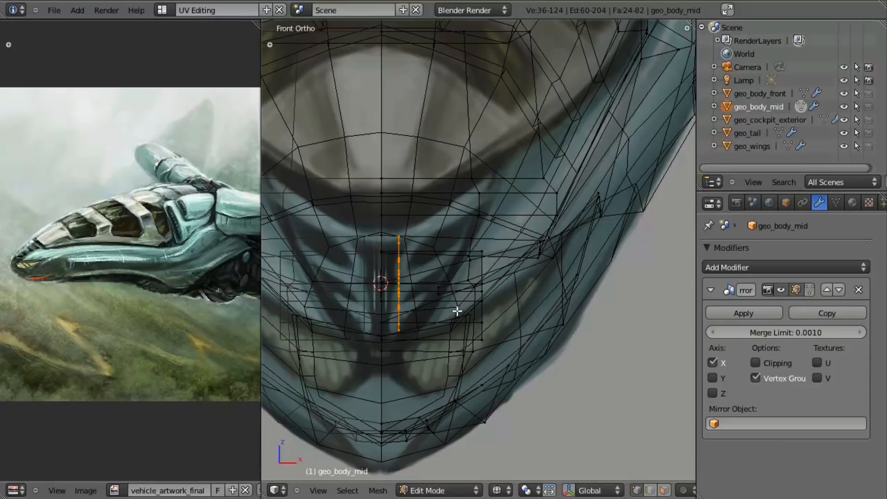
key("e")
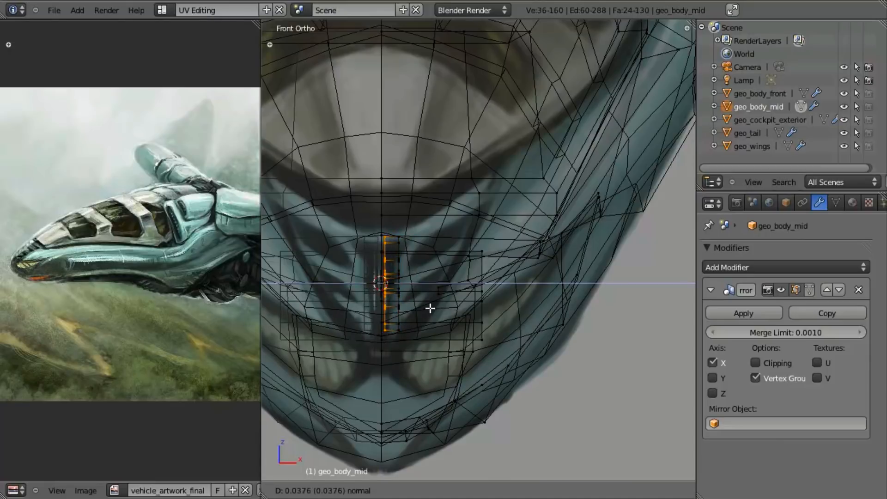
left_click(442, 306)
key("ctrl+z")
key("g")
right_click(379, 304)
Extrude the wheel's faces along their normal back to the mirror centre line to give the wheel thickness
key("e")
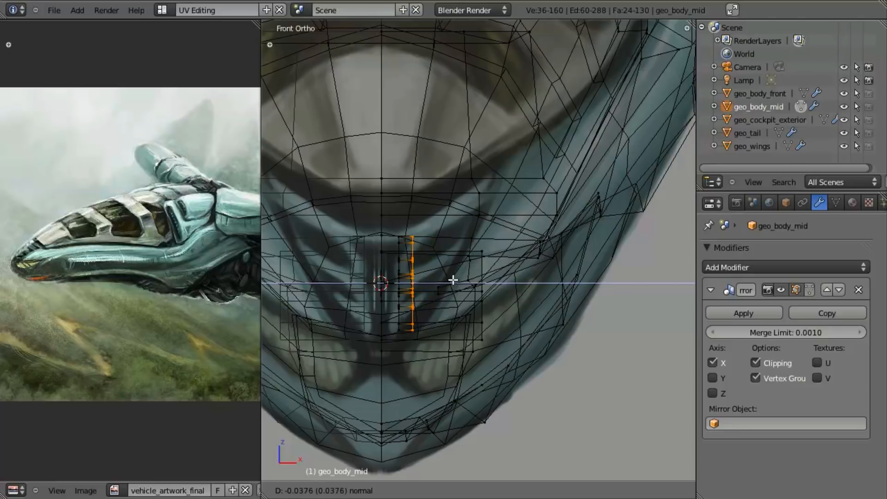
left_click(398, 286)
key("z")
middle_click_drag(410, 282, 420, 253)
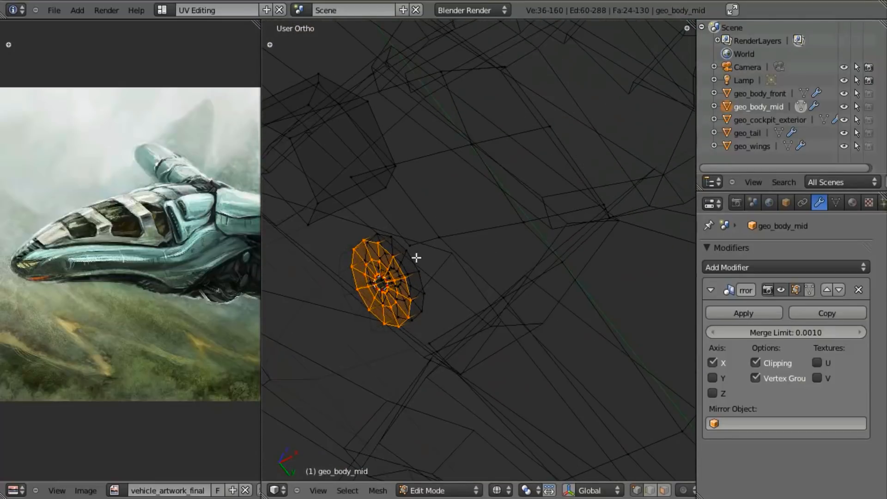
Delete the wheel's inner faces on the centre line and check the solid wheel against the body from the side
key("x")
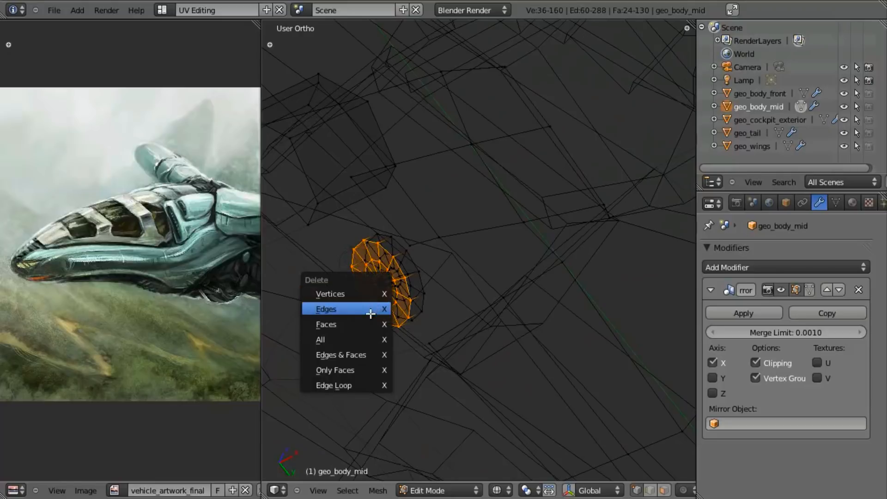
left_click(365, 329)
middle_click_drag(362, 319, 390, 265)
key("z")
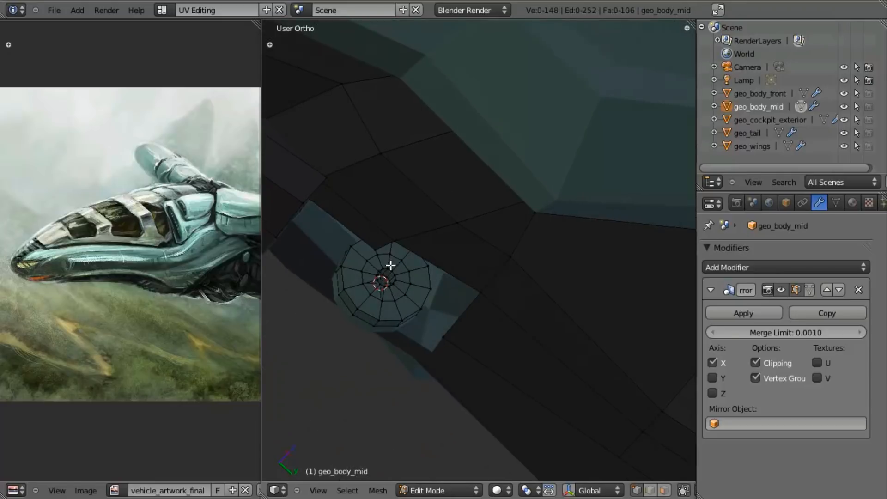
key("Tab")
scroll(462, 319, "down", 4)
middle_click_drag(484, 337, 512, 307)
key("KP_3")
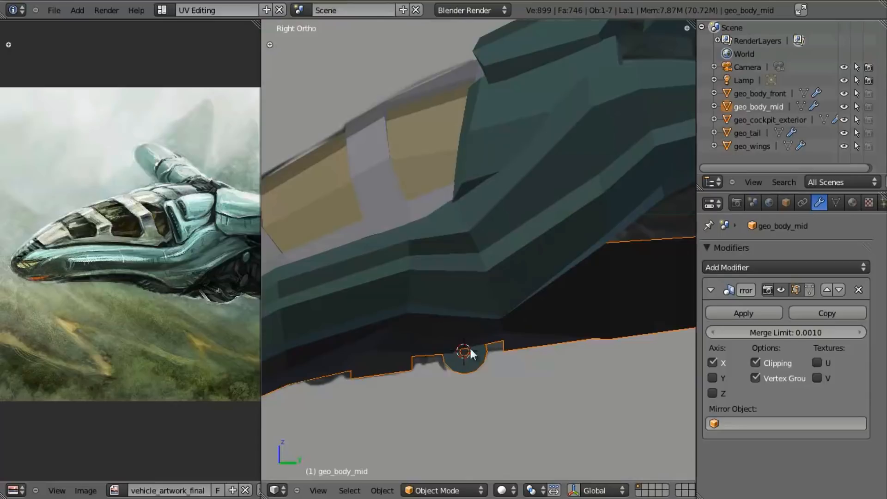
Assign the dark grey material to the whole front wheel and check it in solid shading
key("Tab")
key("z")
key("a")
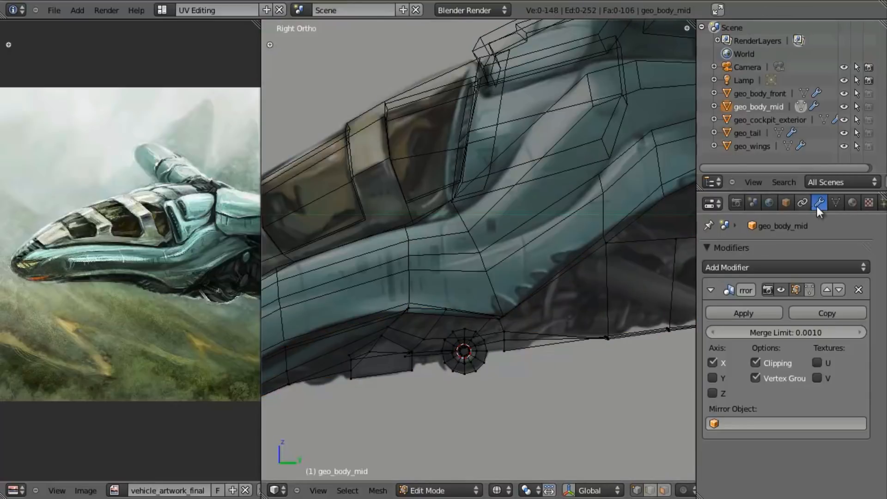
left_click(853, 203)
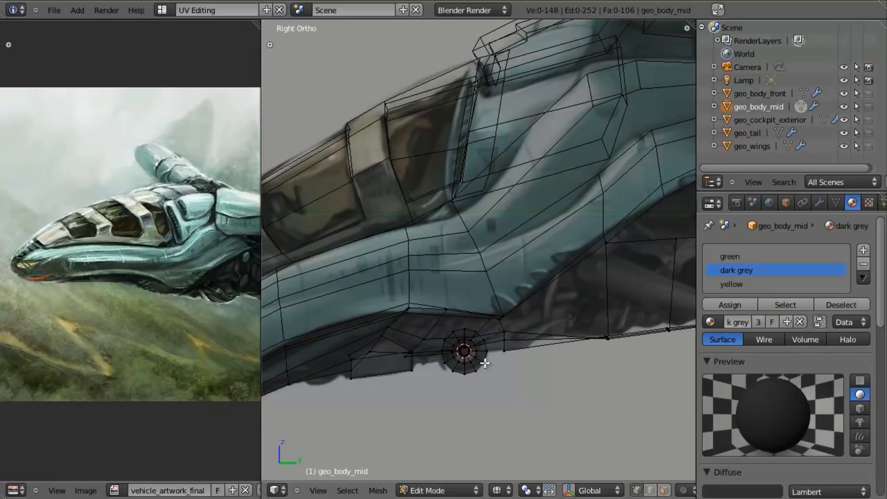
key("l")
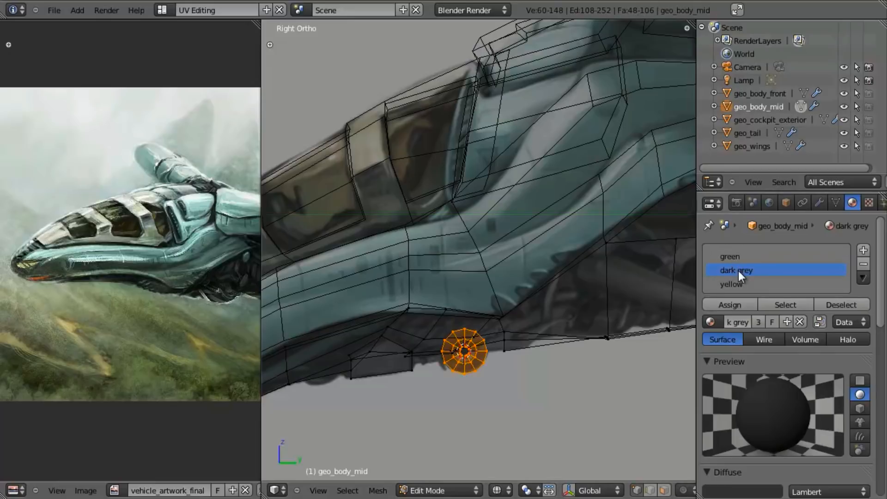
left_click(726, 307)
key("z")
middle_click_drag(501, 336, 535, 286, "shift")
key("z")
scroll(509, 370, "up", 3)
middle_click_drag(499, 382, 588, 315, "shift")
key("shift+d")
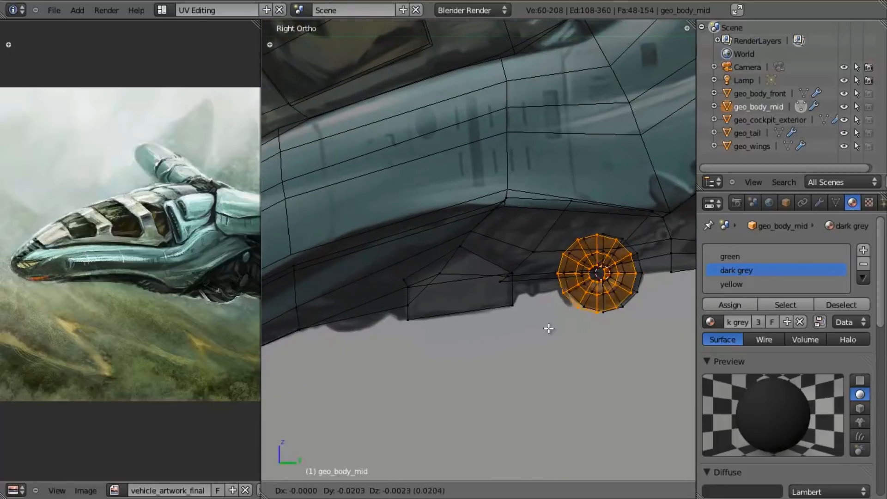
left_click(382, 353)
scroll(416, 349, "down", 2)
middle_click_drag(436, 346, 356, 344, "shift")
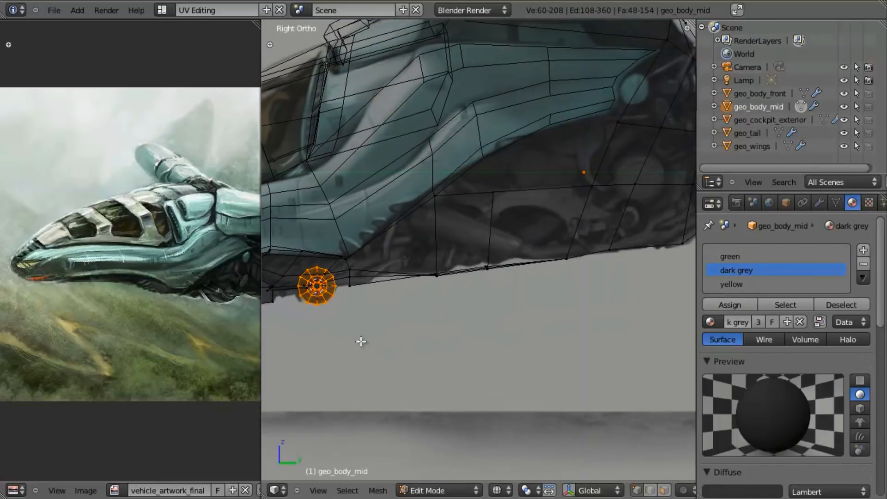
scroll(543, 320, "down", 3)
middle_click_drag(543, 321, 472, 333, "shift")
scroll(481, 327, "up", 3)
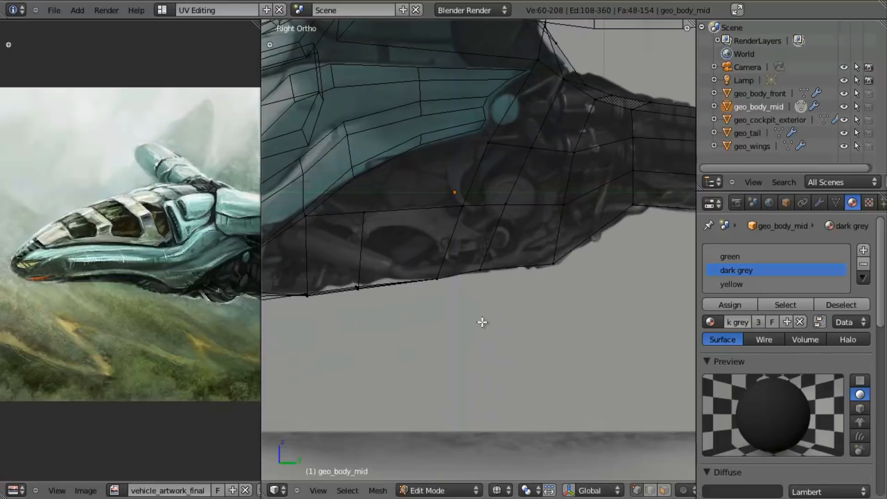
key("ctrl+z")
Examine the rear underside of the body in the side reference for the round parts that suggest a rear wheel
scroll(532, 333, "down", 4)
scroll(490, 335, "up", 4)
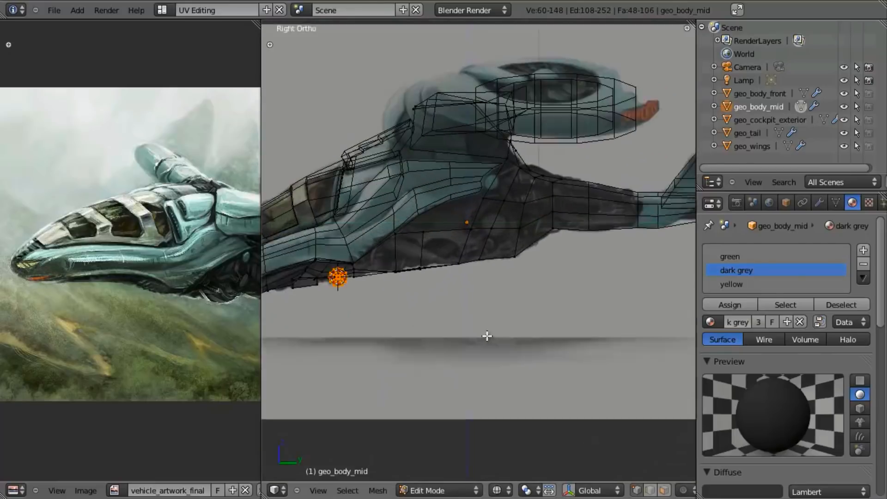
scroll(517, 330, "up", 2)
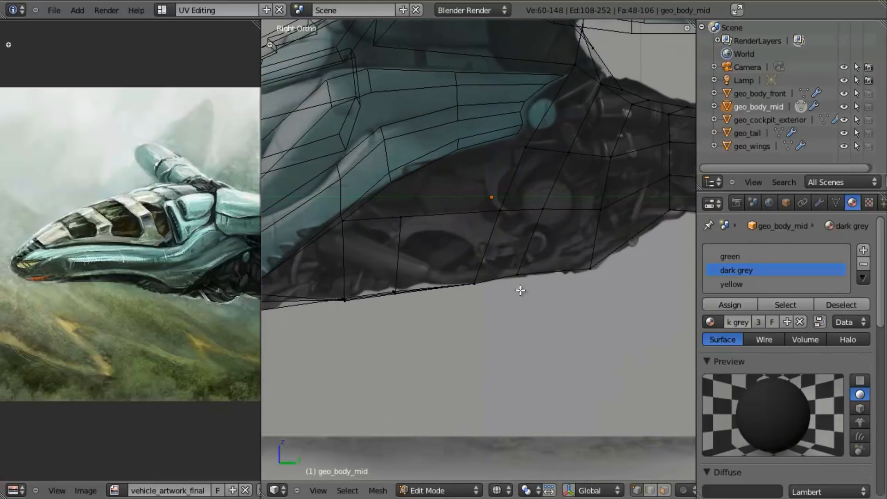
scroll(481, 296, "up", 2)
middle_click_drag(591, 282, 449, 324, "shift")
scroll(448, 324, "up", 2)
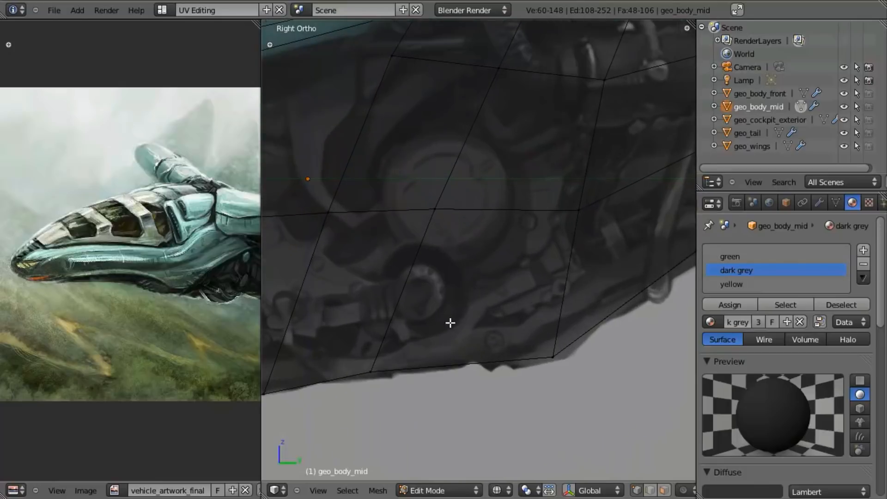
scroll(461, 283, "down", 2)
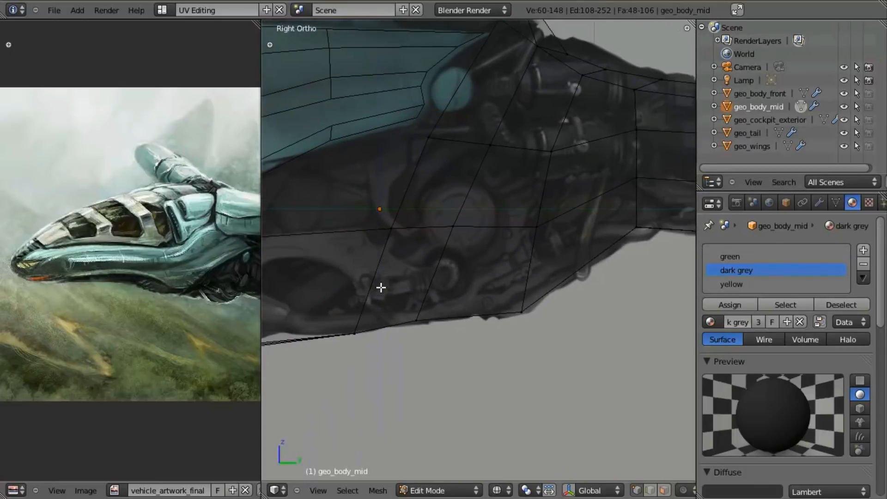
scroll(376, 319, "down", 2)
scroll(358, 331, "down", 2)
scroll(439, 322, "up", 4)
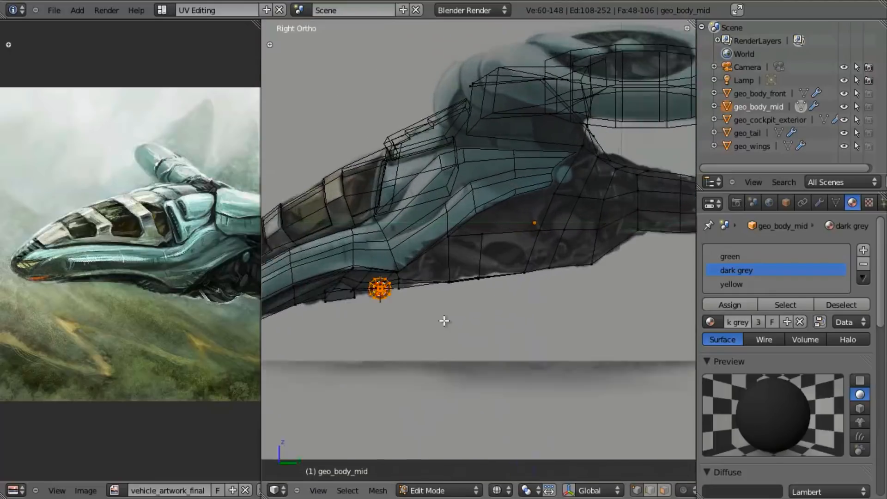
Duplicate the front wheel and move the copy about 2.1 along Y and 0.4 along Z onto the rear underside
middle_click_drag(436, 325, 471, 329, "shift")
key("shift+d")
right_click(418, 342)
key("g")
right_click(298, 276)
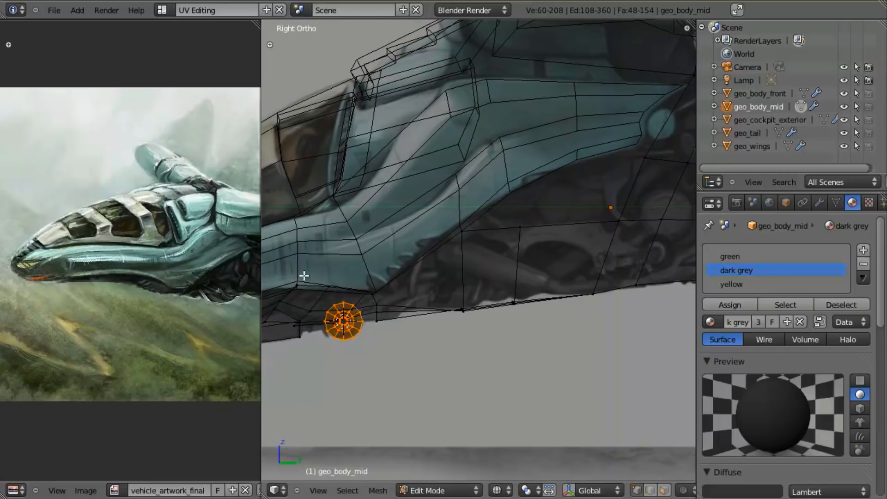
middle_click_drag(417, 306, 361, 312, "shift")
key("g")
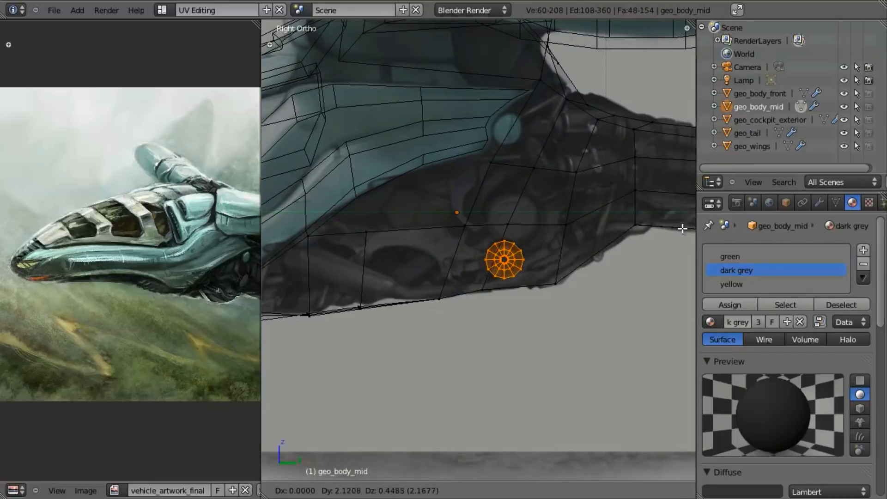
left_click(666, 234)
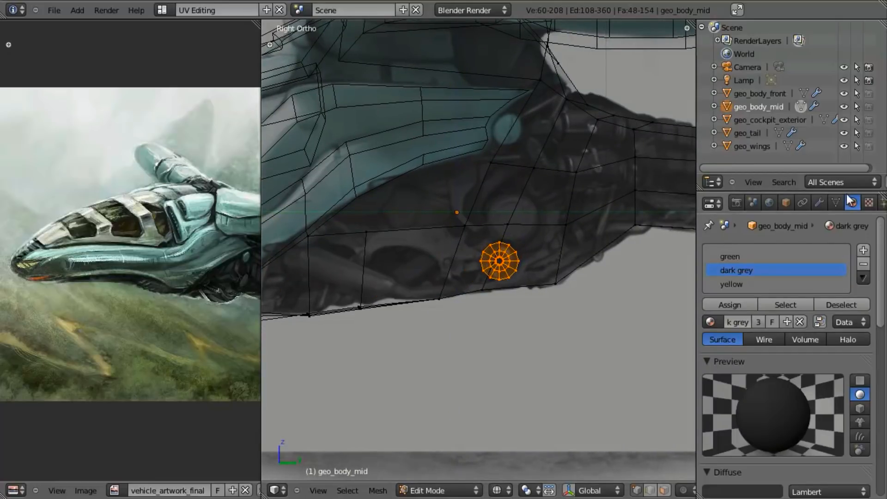
Disable clipping in the mid body's Mirror modifier with the rear wheel copy selected
left_click(822, 202)
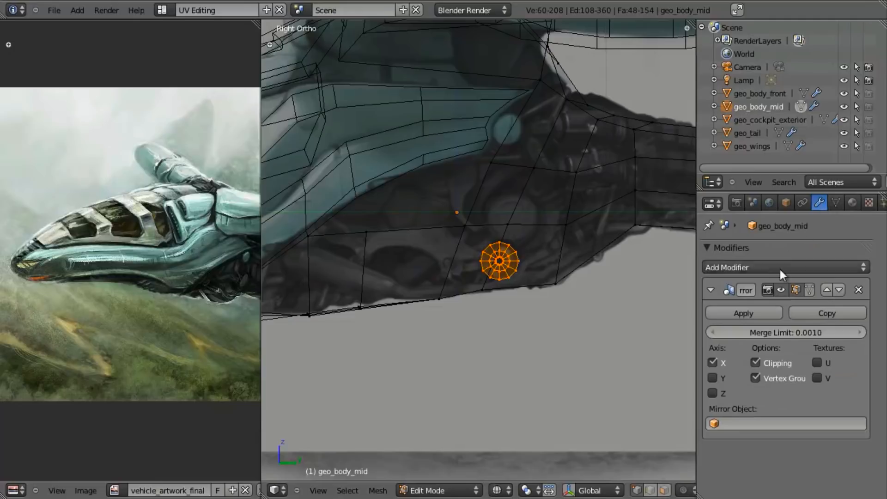
left_click(767, 365)
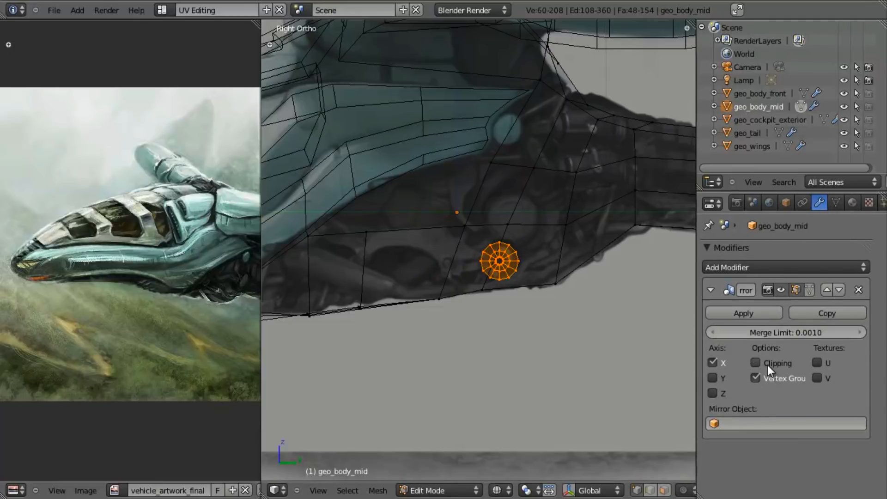
Move the rear wheel outward about 0.6 along X so it sits at the side of the body
key("KP_1")
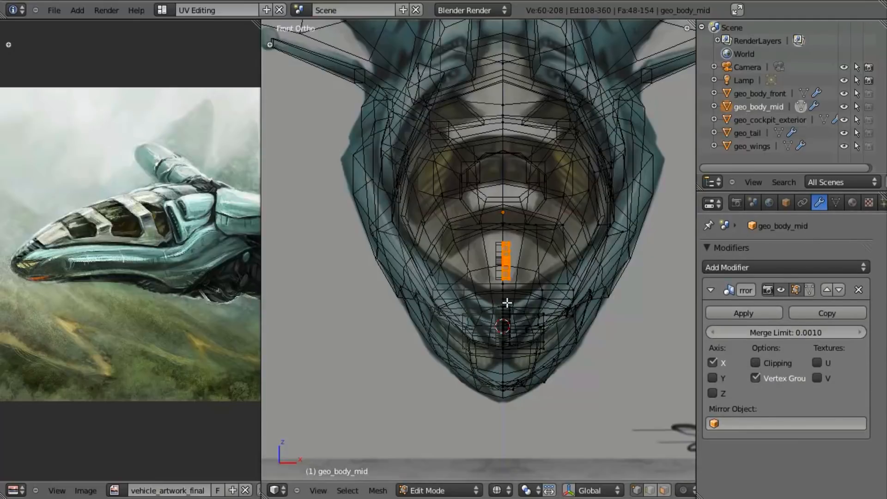
key("g")
key("x")
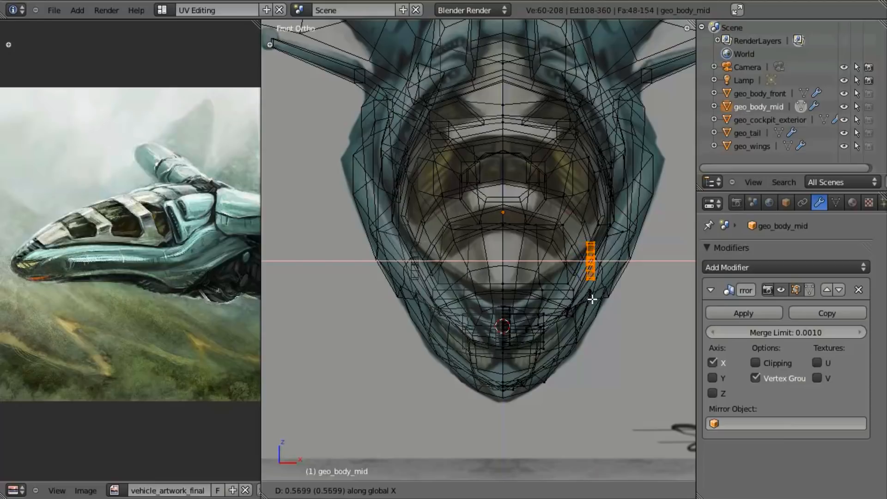
left_click(594, 299)
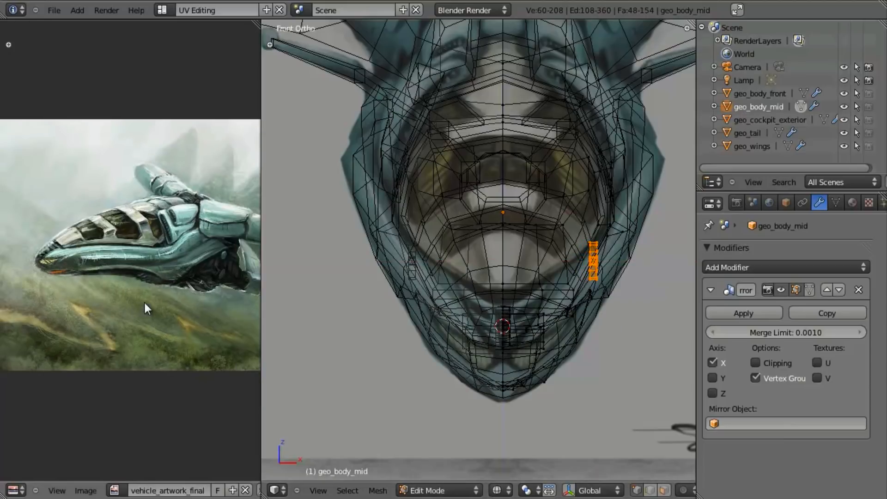
scroll(145, 303, "up", 5)
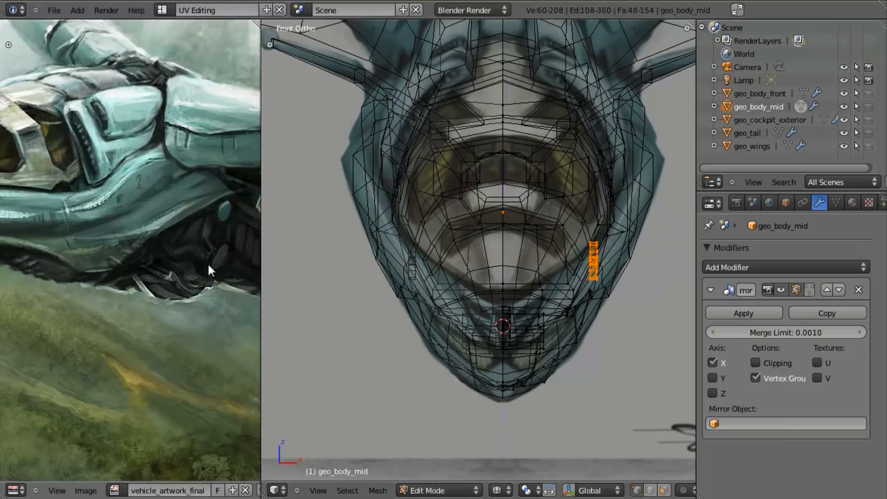
key("g")
key("x")
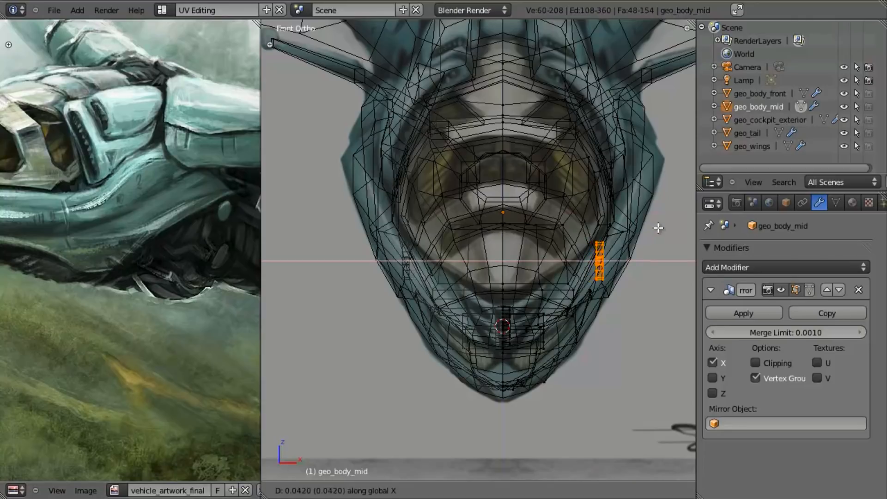
left_click(658, 224)
Select the rear wheel's open outer edge loop and snap the 3D cursor to its centre
scroll(467, 265, "up", 5)
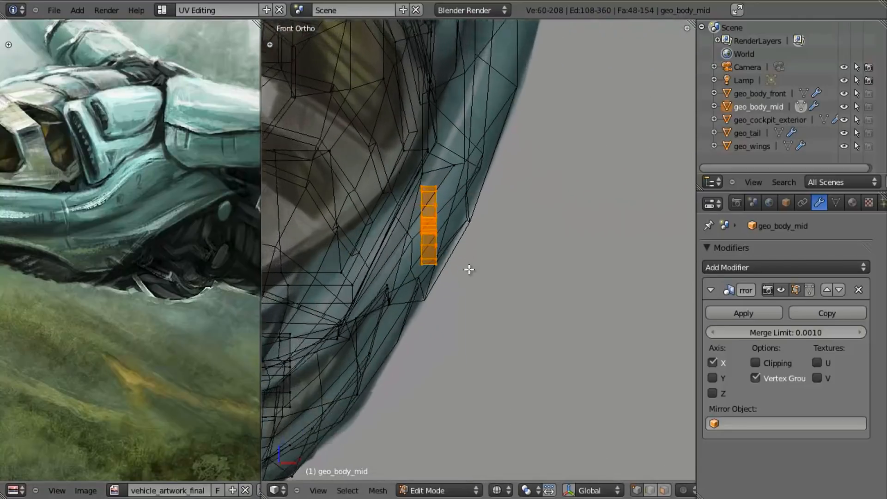
key("a")
right_click(409, 191, "alt")
middle_click_drag(409, 191, 436, 257)
key("shift+s")
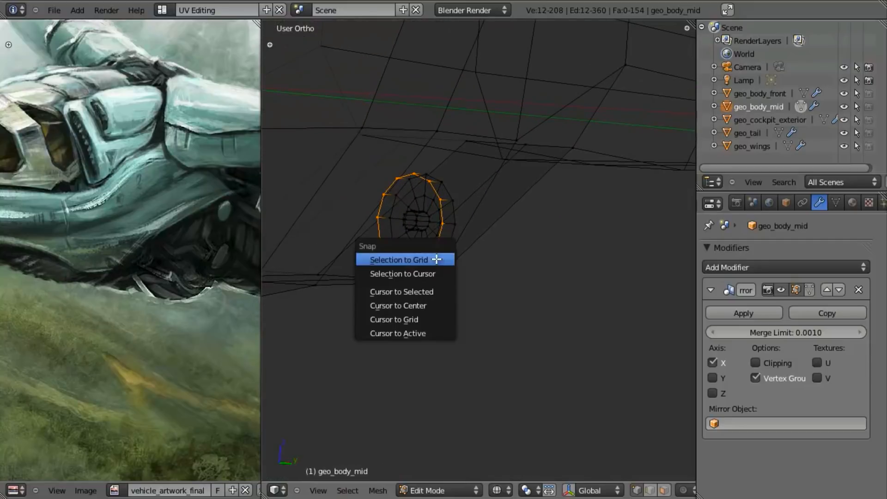
left_click(423, 293)
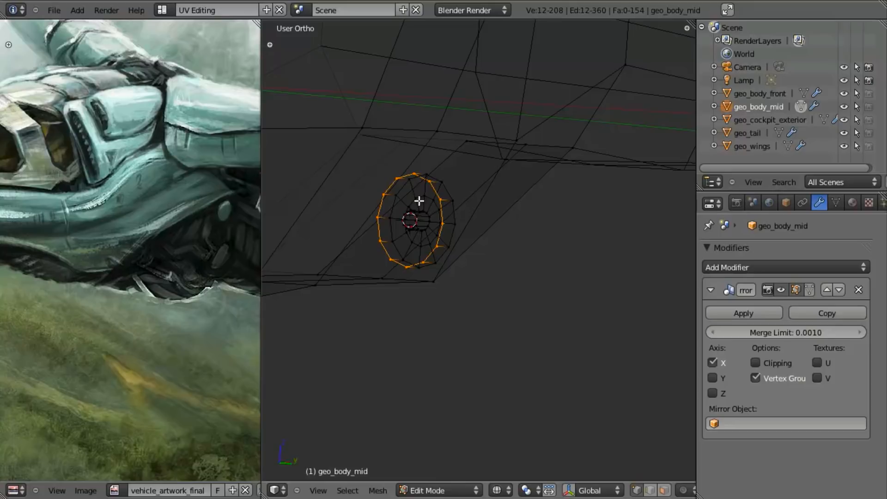
Select the whole linked rear wheel and set the pivot point to the 3D cursor
key("ctrl+l")
mouse_move(509, 291)
middle_mouse_down()
mouse_move(505, 301)
mouse_move(548, 269)
mouse_move(561, 240)
mouse_move(562, 193)
mouse_move(550, 179)
mouse_move(537, 234)
mouse_move(521, 251)
mouse_move(502, 246)
middle_mouse_up()
key("z")
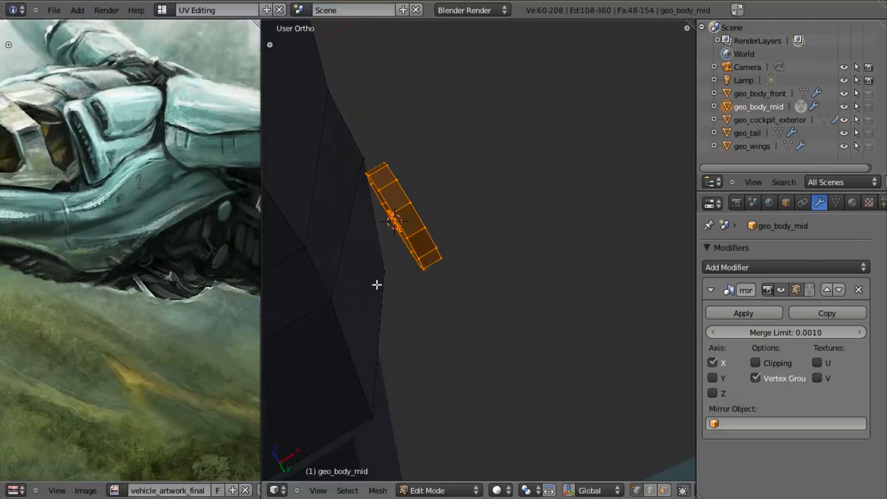
middle_click_drag(458, 247, 405, 285)
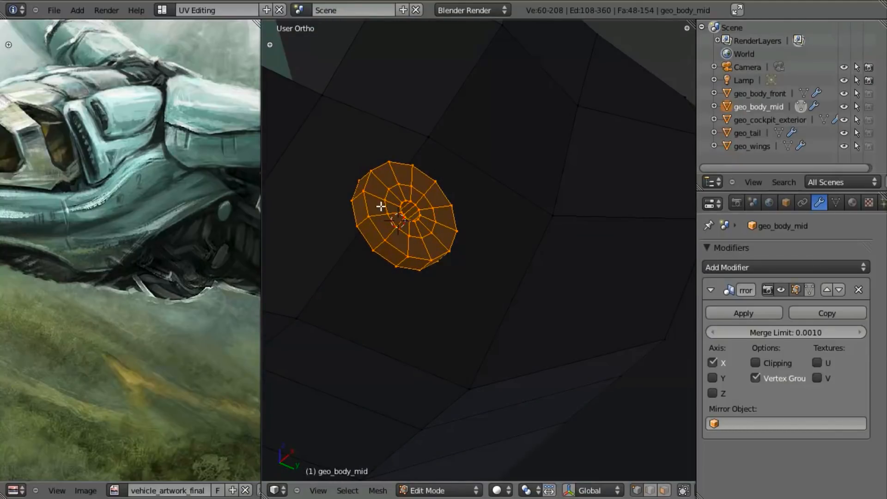
middle_click_drag(420, 223, 483, 321)
left_click(530, 491)
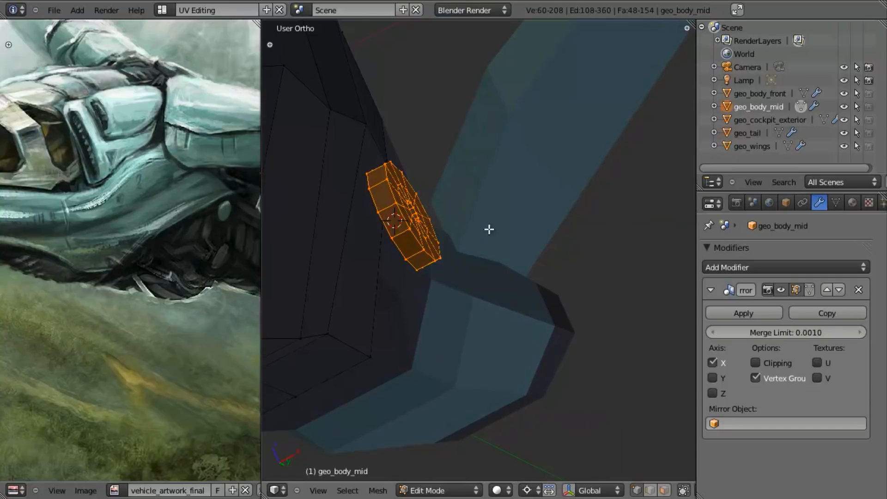
Duplicate the rear wheel in place and flip the copy by scaling it -1 along X
key("shift+d")
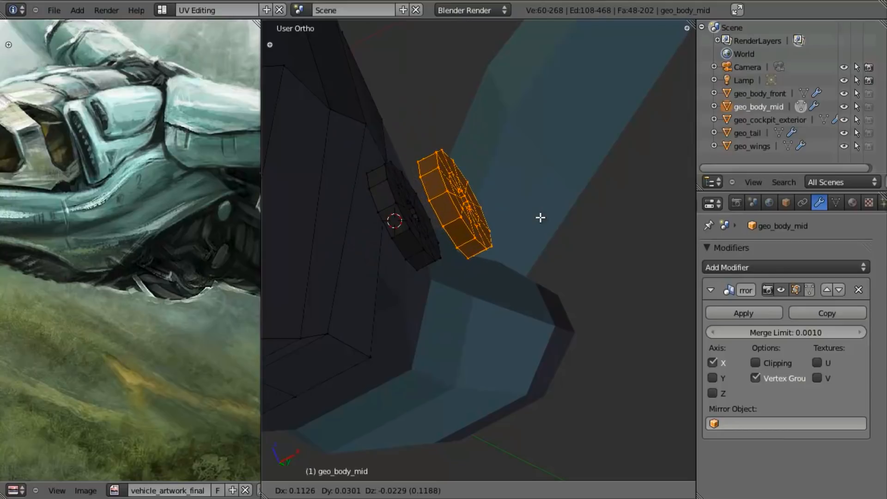
key("Escape")
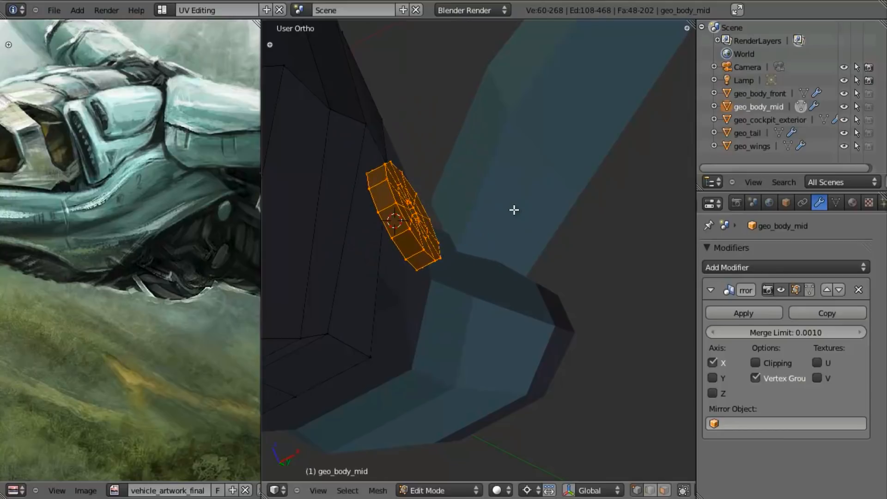
key("g")
right_click(405, 237)
type("sx")
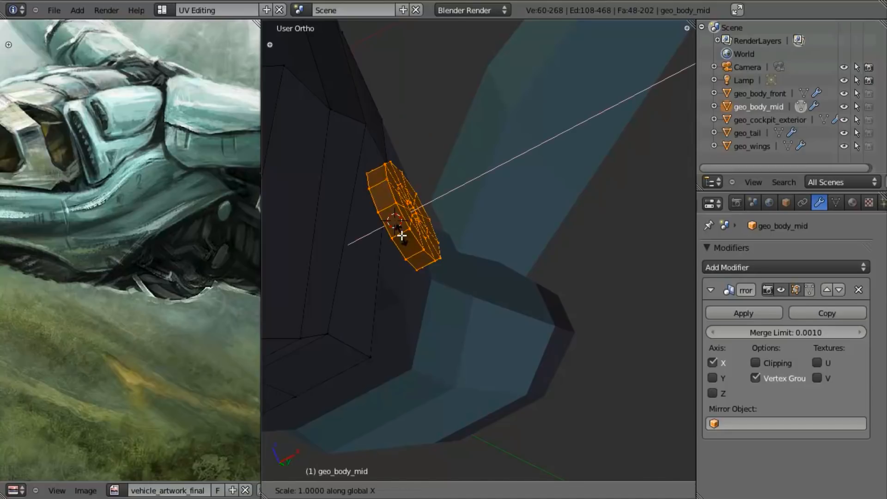
type("-1")
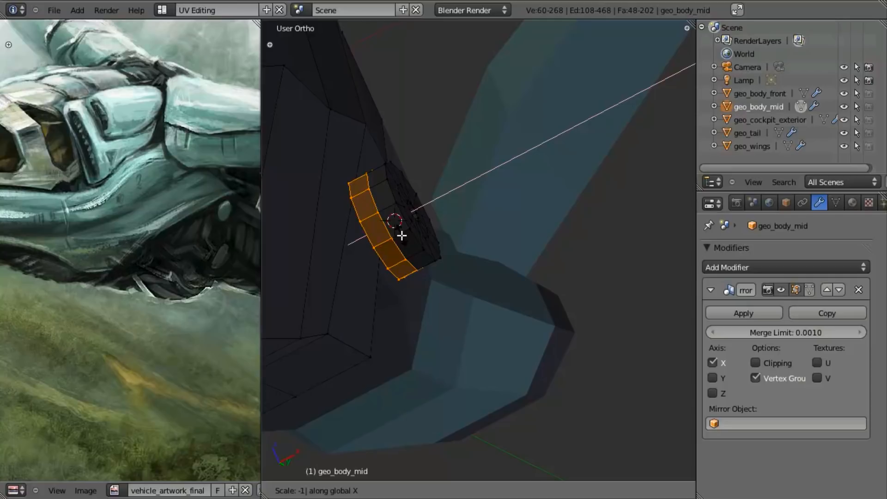
key("Return")
Remove doubles across the entire mid body mesh to join the two wheel halves, and inspect the result in Object Mode
middle_click_drag(308, 336, 319, 311)
middle_click_drag(412, 296, 426, 231)
key("a")
key("a")
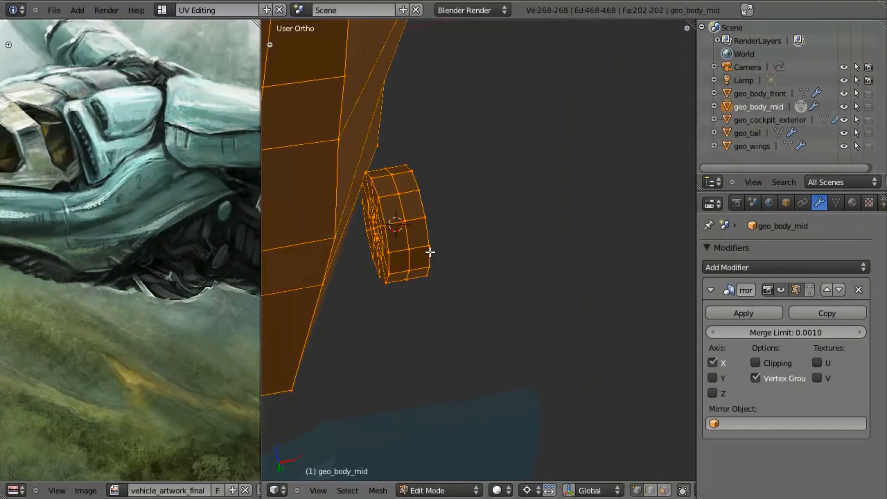
key("w")
left_click(422, 293)
key("KP_Decimal")
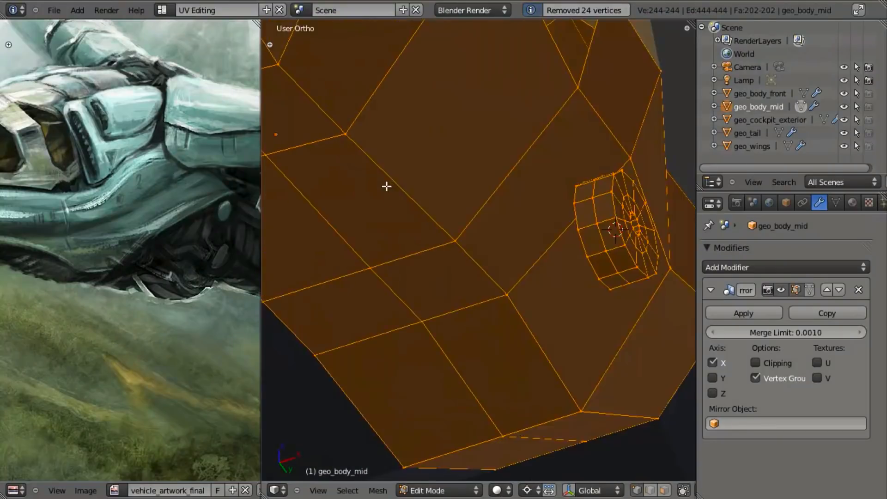
key("Tab")
scroll(433, 231, "down", 8)
mouse_move(433, 231)
middle_mouse_down()
mouse_move(383, 225)
mouse_move(353, 283)
mouse_move(397, 332)
mouse_move(472, 322)
mouse_move(430, 303)
middle_mouse_up()
Move the joined rear wheel about 0.035 along Y and 0.027 along Z to match the side reference
key("KP_3")
key("z")
key("z")
scroll(463, 320, "down", 4)
key("z")
scroll(529, 261, "up", 3)
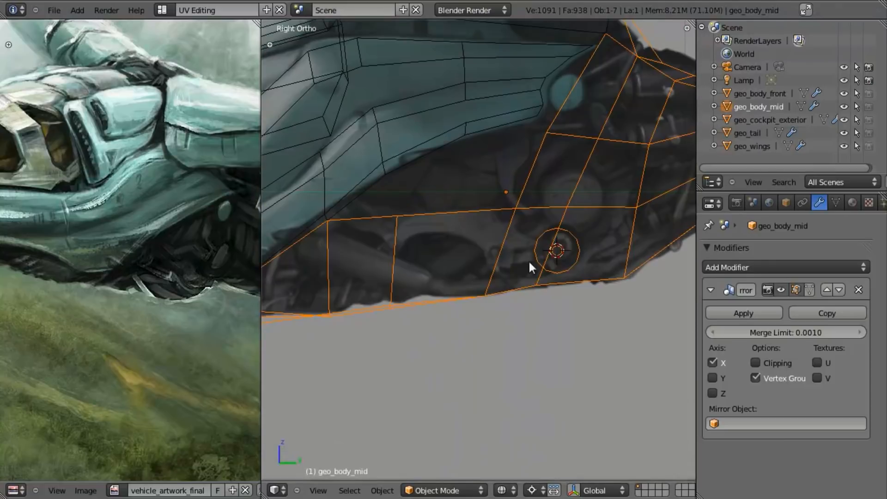
scroll(556, 252, "up", 2)
key("Tab")
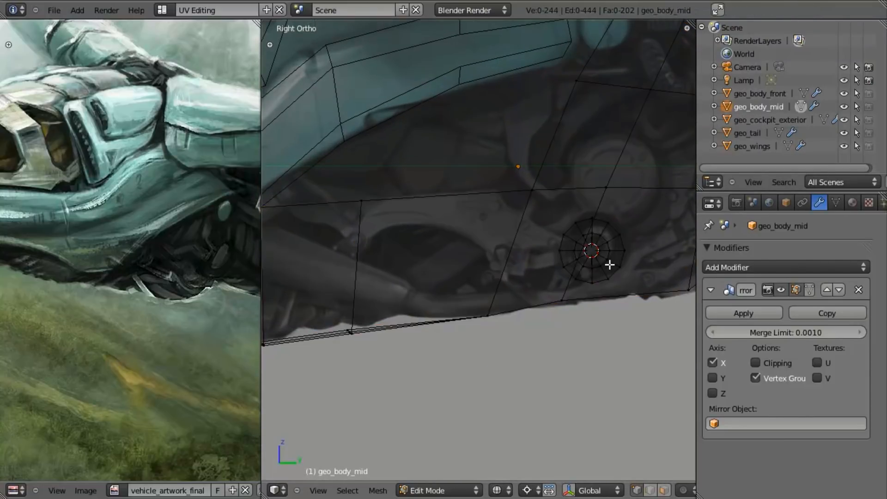
key("l")
key("g")
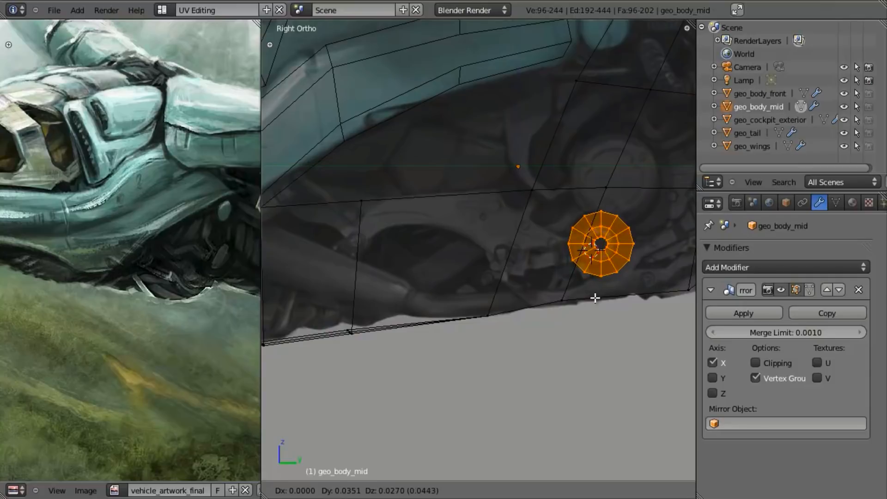
left_click(595, 298)
key("Tab")
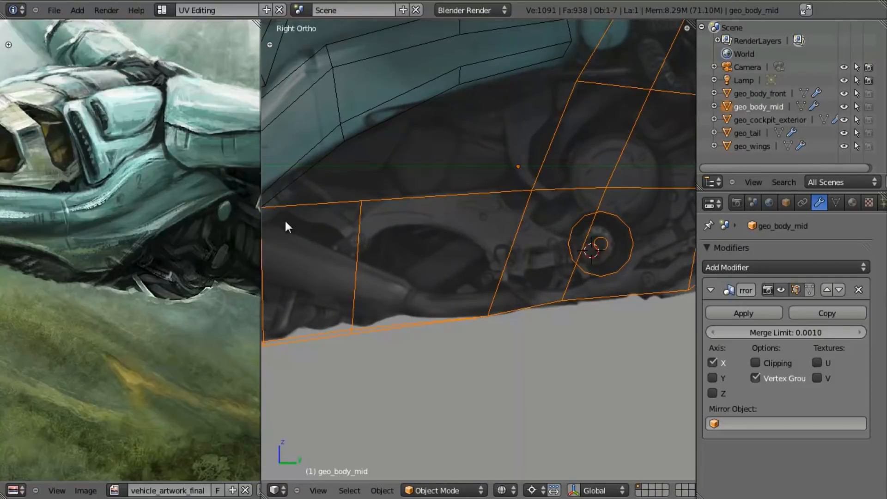
Place the 3D cursor just ahead of the rear wheel on the underbody and add a cube there in the mid body mesh
key("Tab")
scroll(570, 263, "down", 3)
middle_click_drag(509, 286, 517, 298, "shift")
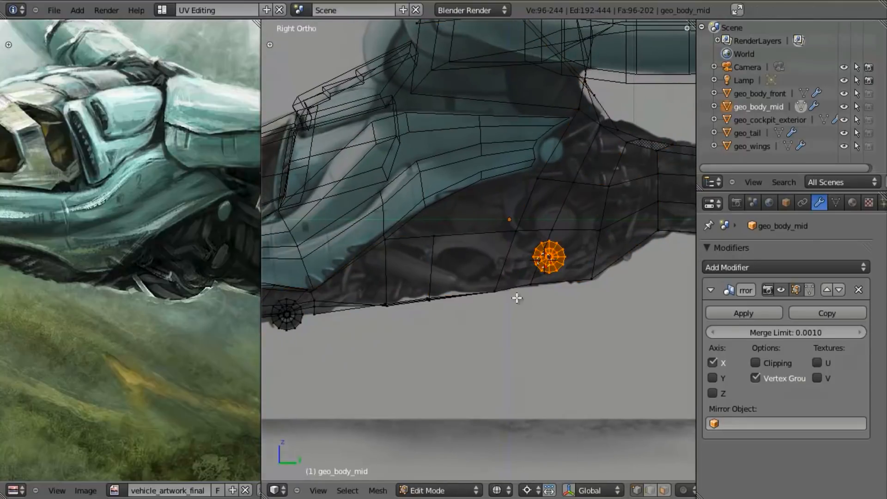
key("a")
left_click(485, 243)
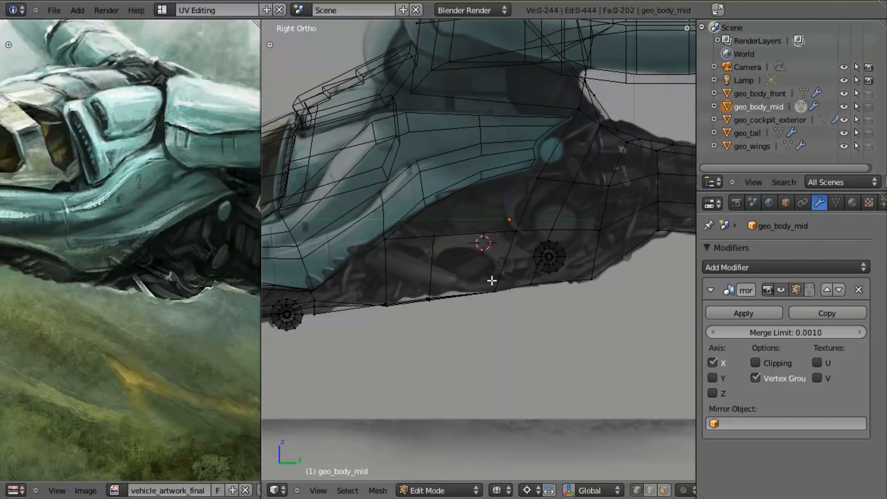
scroll(484, 261, "up", 2)
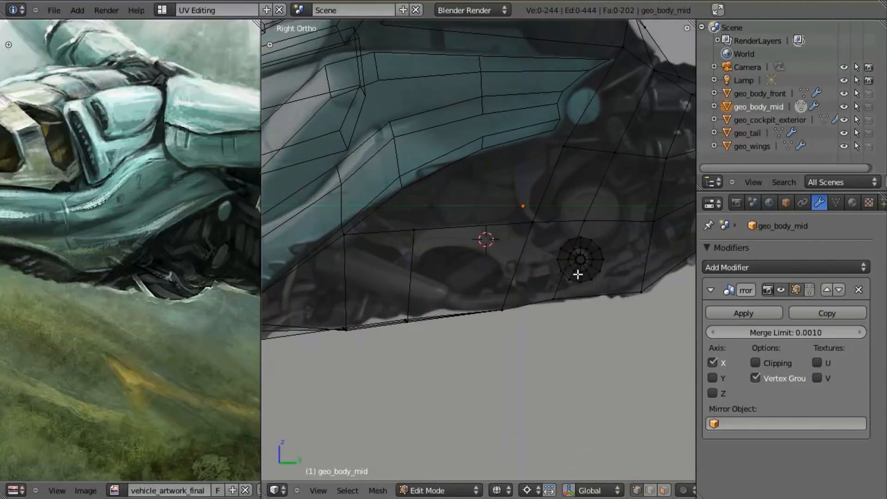
key("shift+a")
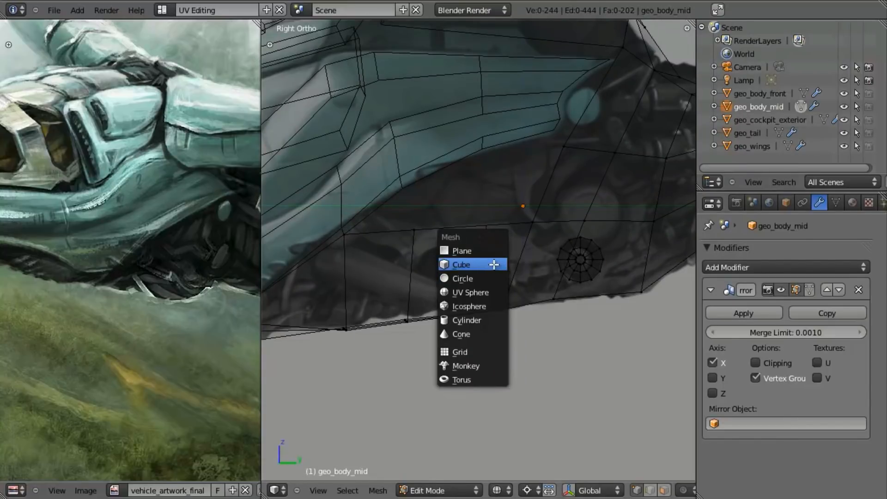
left_click(507, 263)
Scale the new cube down to about 0.19 in front view, and refine its overall size against the side reference
key("KP_1")
scroll(507, 266, "down", 2)
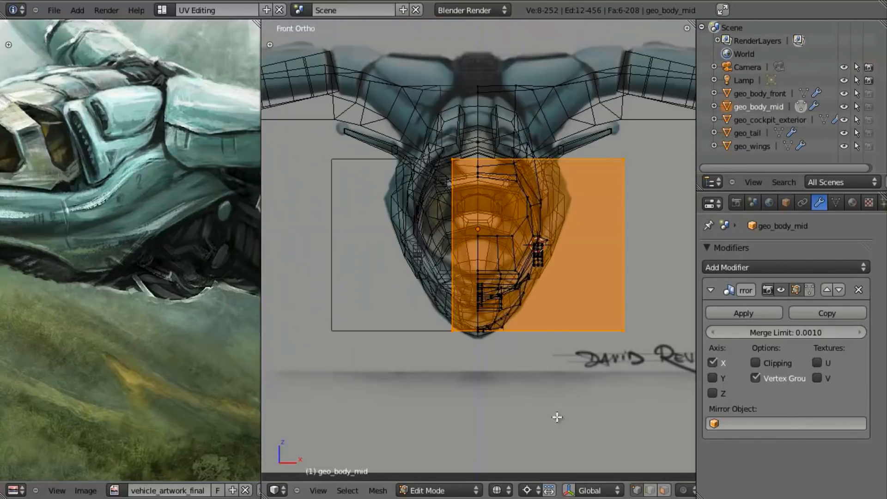
scroll(532, 369, "up", 2)
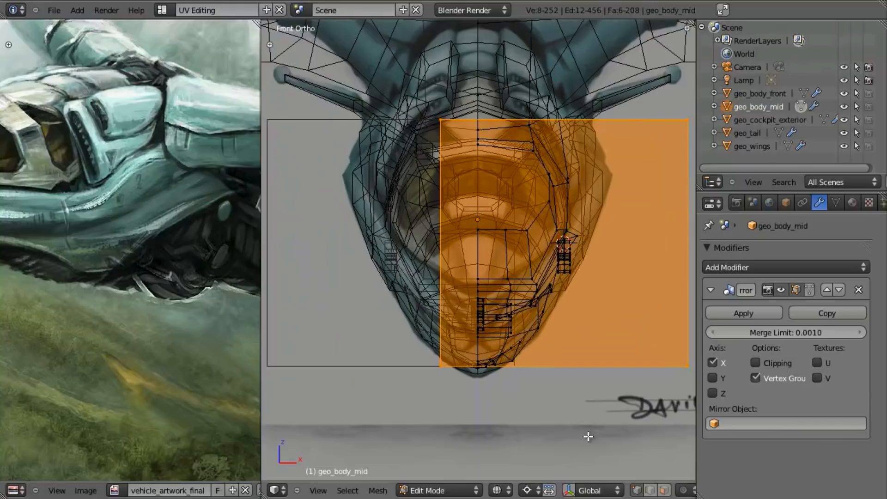
key("s")
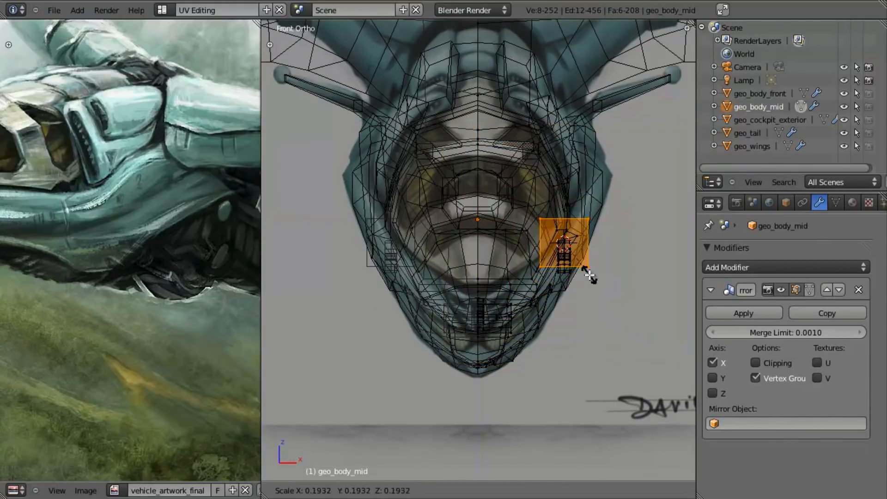
left_click(590, 275)
key("KP_3")
scroll(548, 354, "up", 3)
key("s")
left_click(462, 375)
Flatten the cube along X to about 0.4 of its width so it lies against the body side
middle_click_drag(462, 374, 560, 400)
key("s")
key("x")
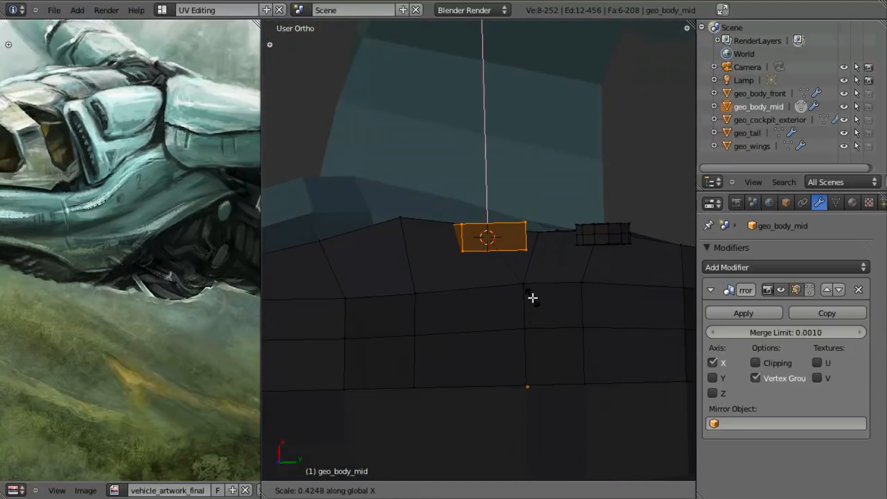
left_click(535, 305)
Select the cube's front four vertices in side view and scale them along Z to about 0.4 to taper that end
key("KP_3")
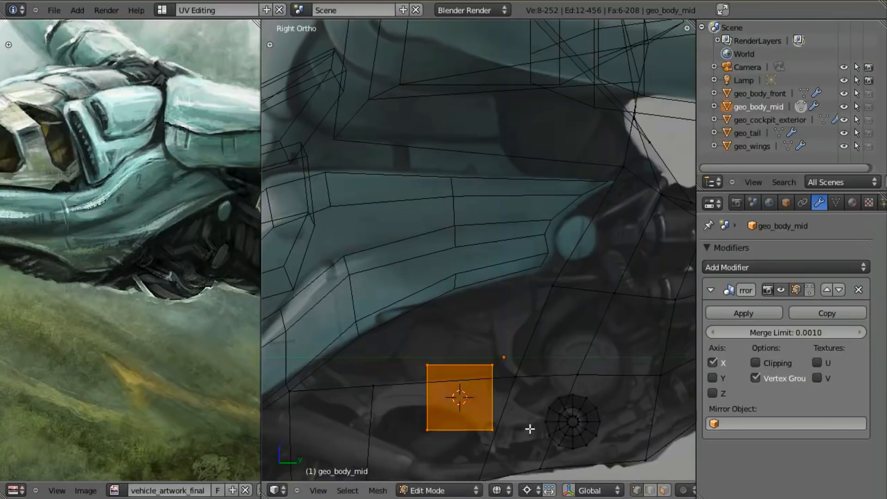
middle_click_drag(529, 432, 551, 369, "shift")
scroll(560, 389, "up", 2)
middle_click_drag(567, 410, 559, 349, "shift")
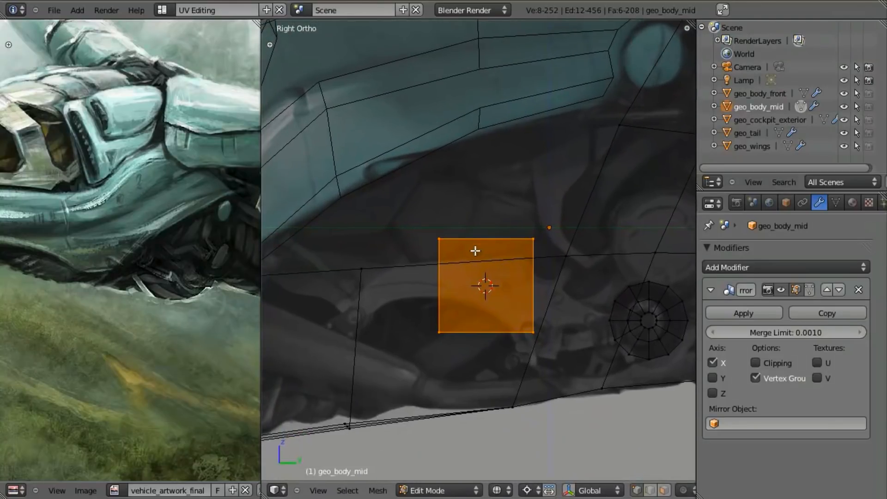
key("a")
key("b")
left_click_drag(511, 179, 535, 273)
key("b")
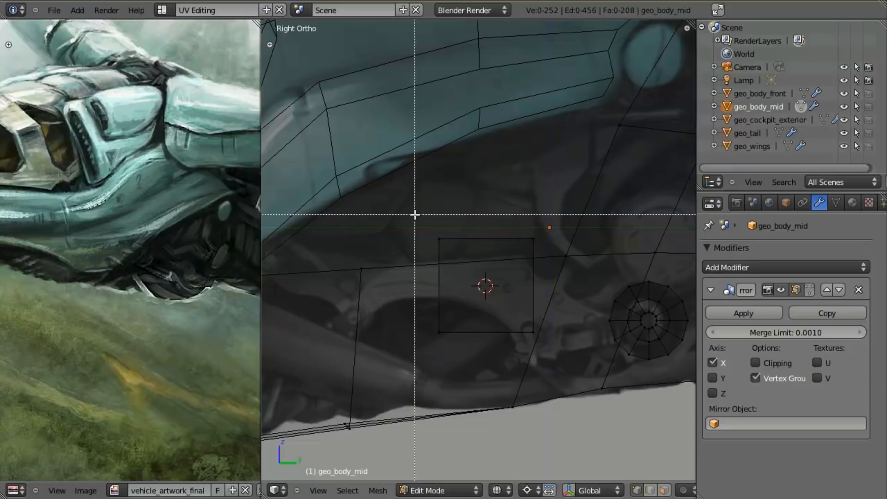
left_click_drag(415, 214, 471, 372)
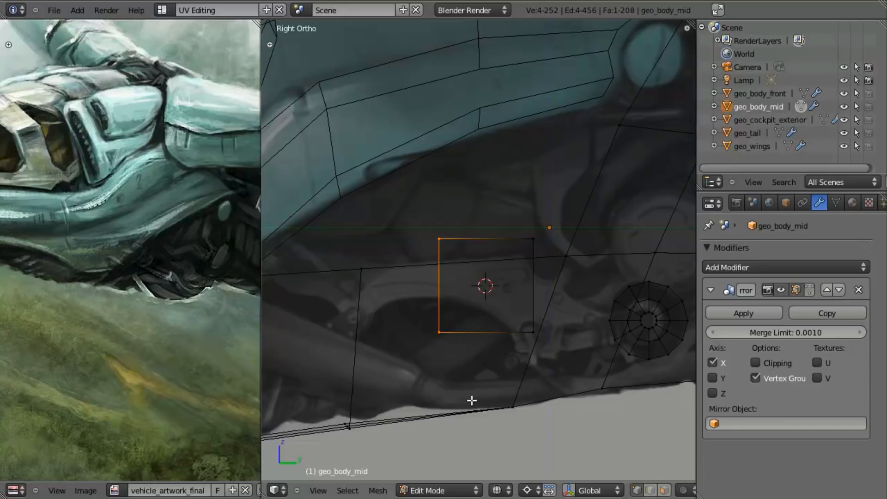
key("s")
key("z")
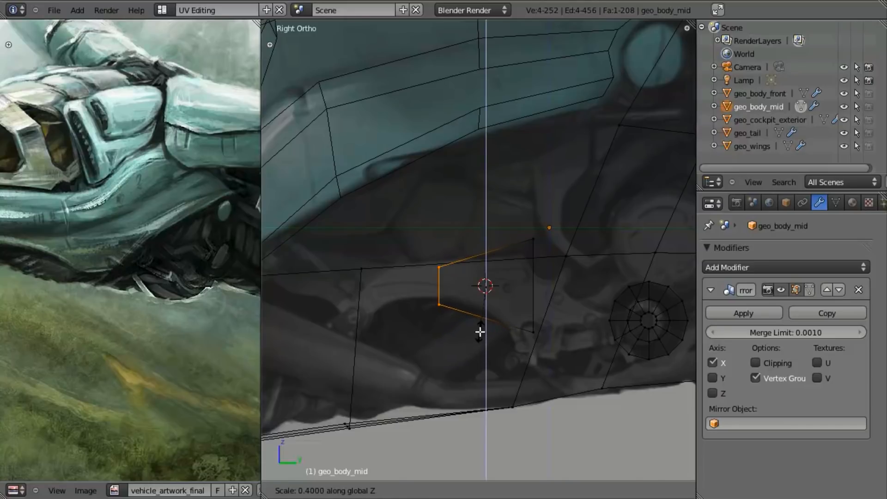
left_click(479, 337)
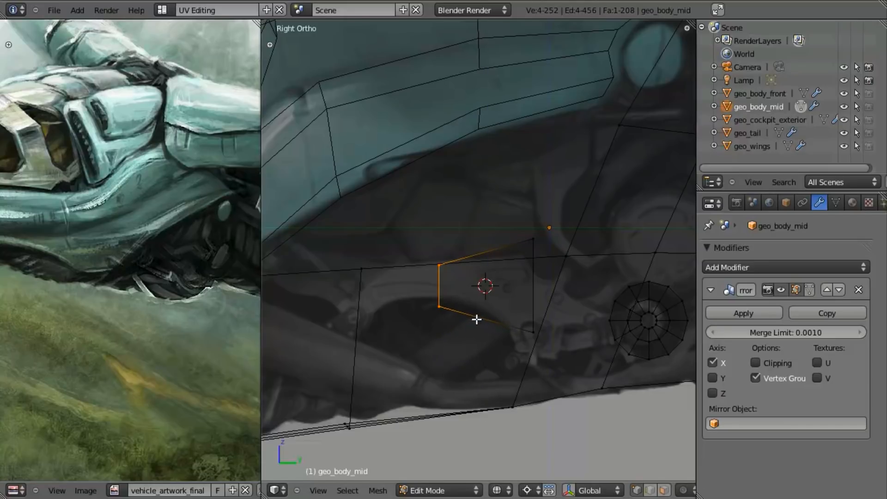
Reposition the cube's tapered front end and extrude it forward along the underbody to lengthen the strut
key("g")
left_click(479, 311)
key("e")
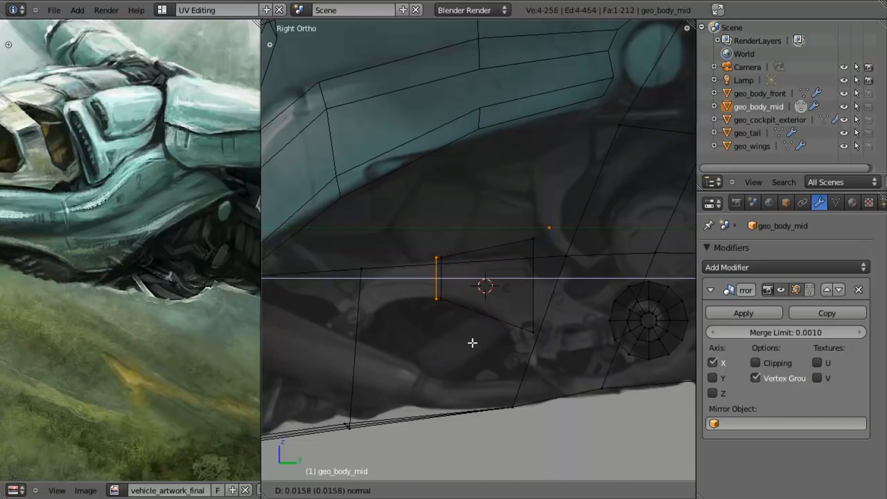
left_click(353, 338)
middle_click_drag(354, 338, 496, 329, "shift")
left_click(511, 327)
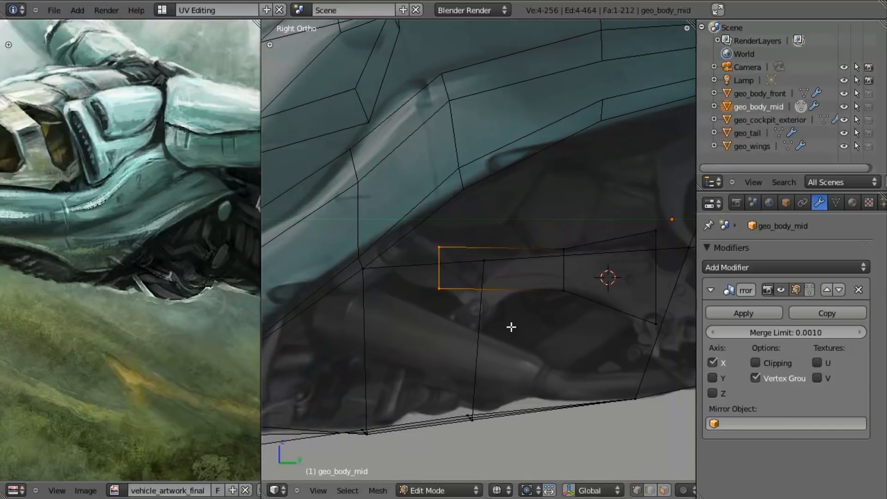
Extrude the strut's front end again, rotating and moving it up to meet the teal panel's lower edge
key("e")
key("r")
left_click(435, 348)
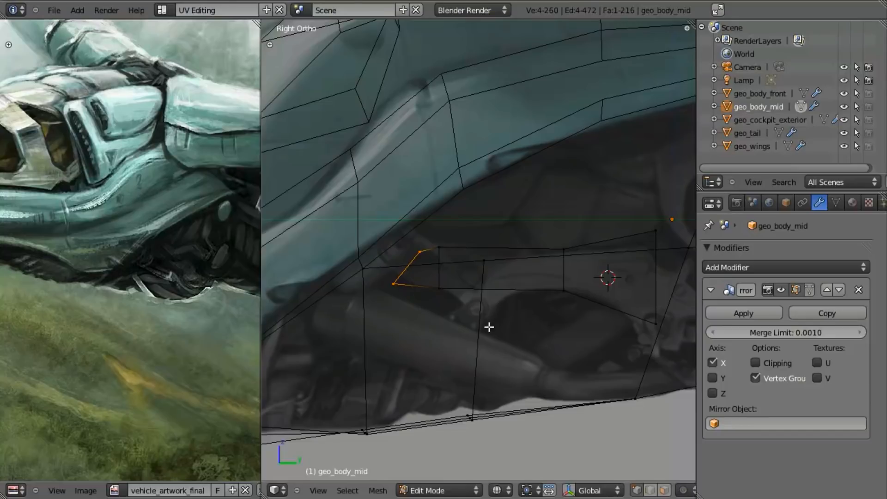
key("g")
left_click(462, 308)
key("alt+z")
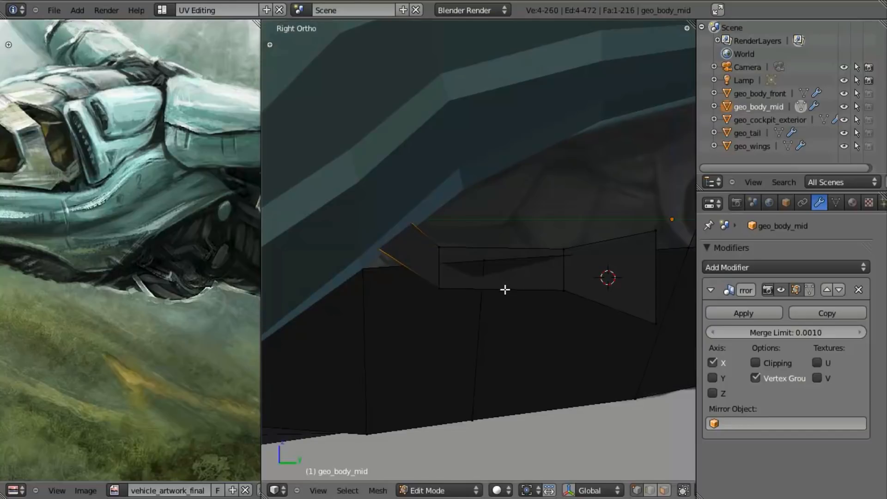
key("alt+z")
Cut two edge loops across the strut's straight middle segment and shift them forward and slightly down to match the reference
middle_click_drag(547, 313, 501, 317, "shift")
key("a")
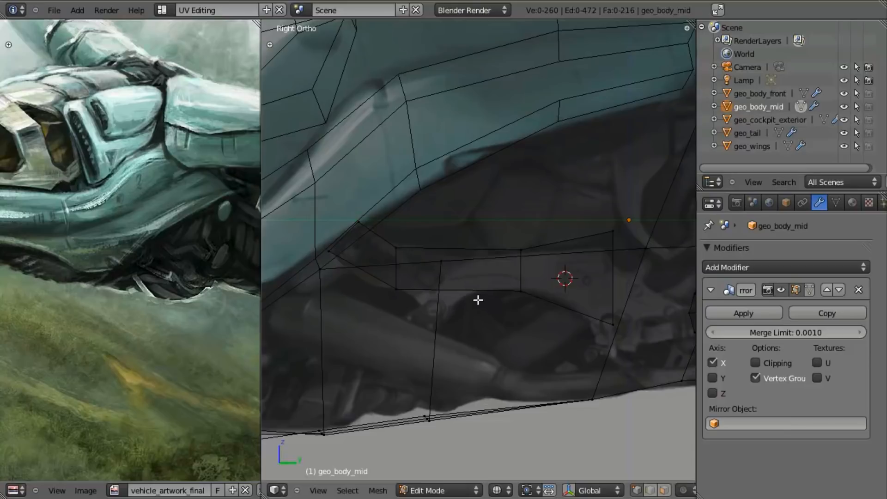
scroll(457, 286, "up", 1)
left_click(457, 286)
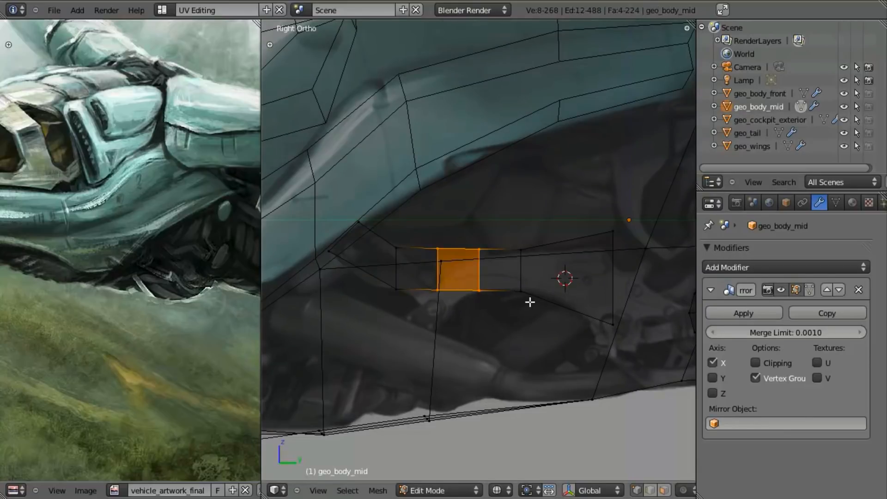
key("g")
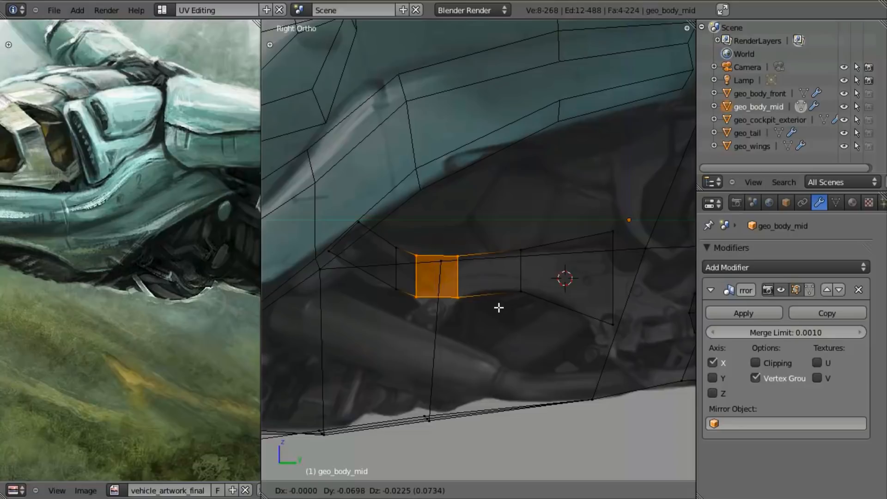
left_click(500, 305)
Select the edge loop at the strut's front bend, move it slightly forward and tilt it to follow the curve
key("a")
right_click(399, 262, "alt")
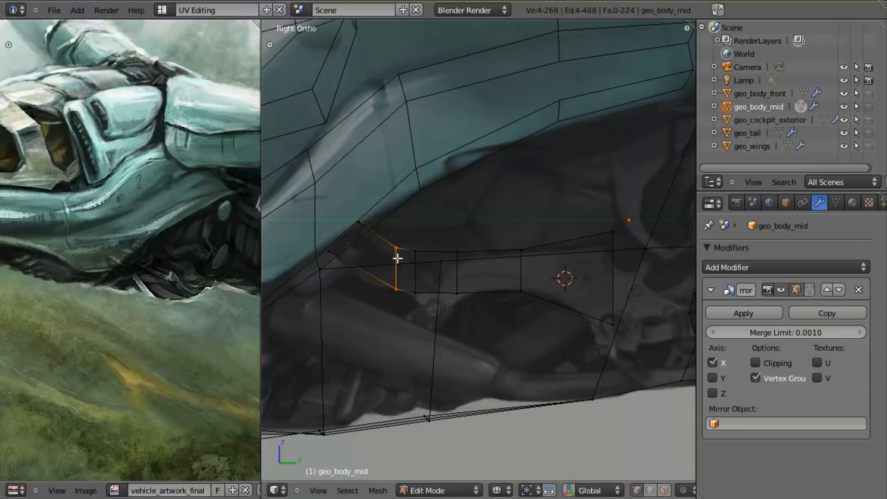
right_click(392, 264, "alt")
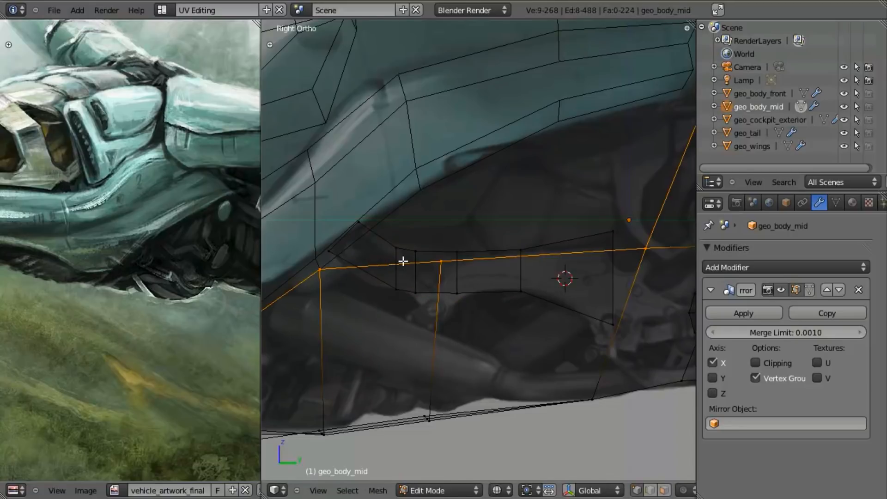
right_click(394, 258, "alt")
key("g")
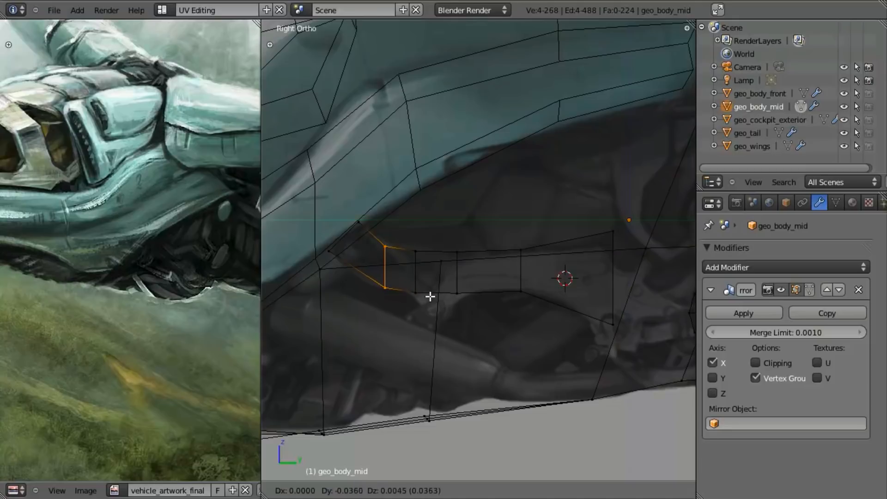
left_click(425, 290)
key("r")
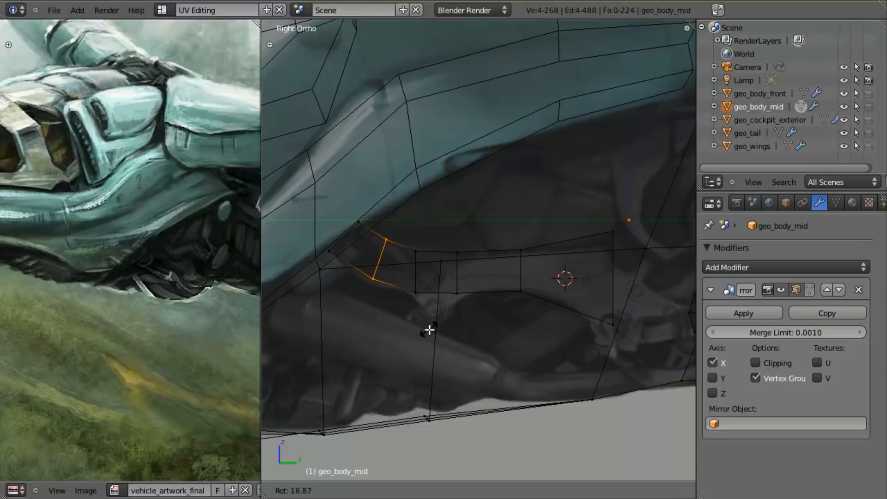
left_click(428, 334)
Select the underside face between the two middle loops and extrude it downward as a short bracket
key("a")
key("b")
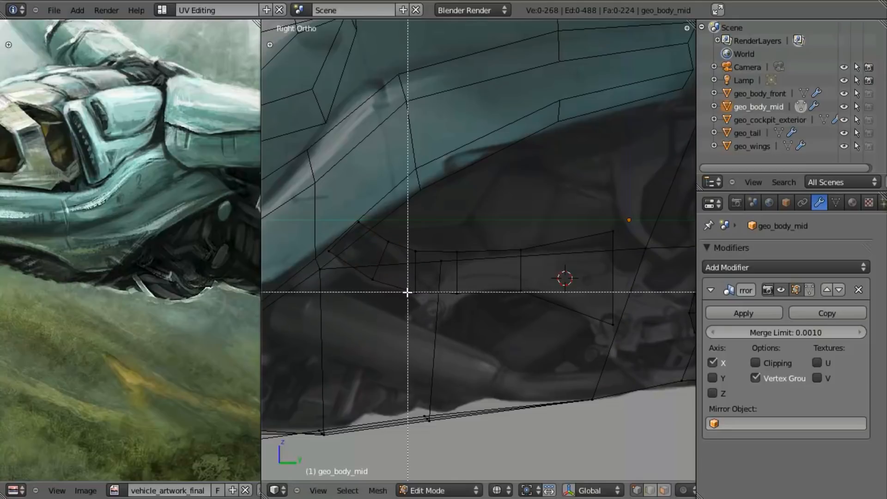
key("Escape")
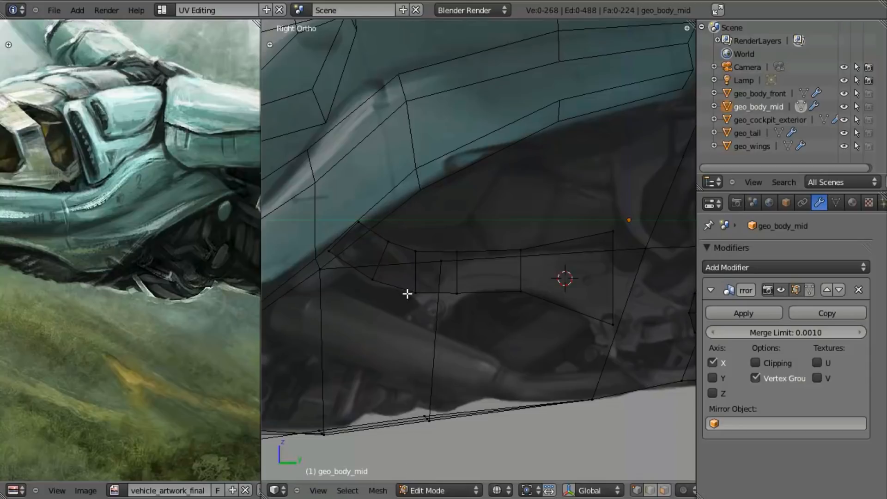
key("b")
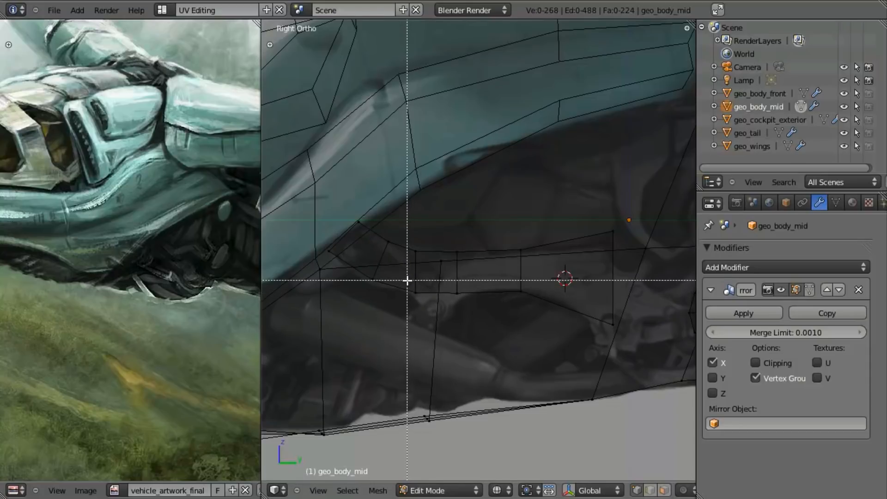
left_click_drag(408, 280, 481, 331)
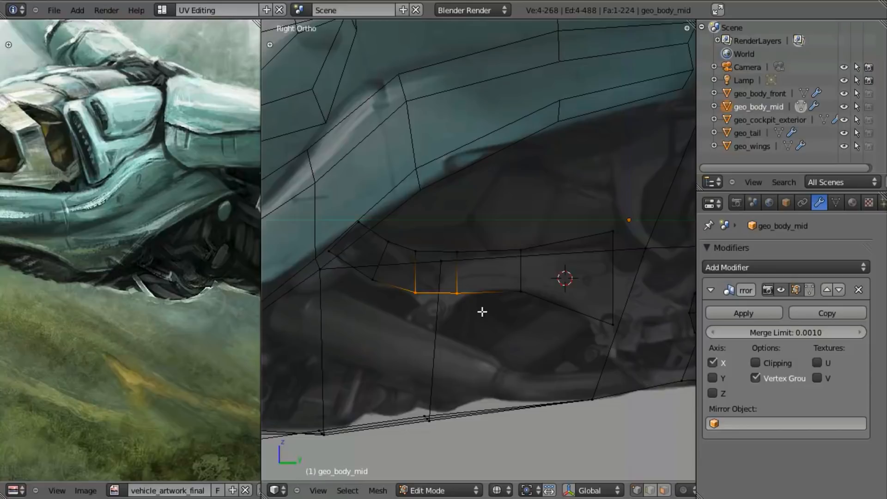
key("e")
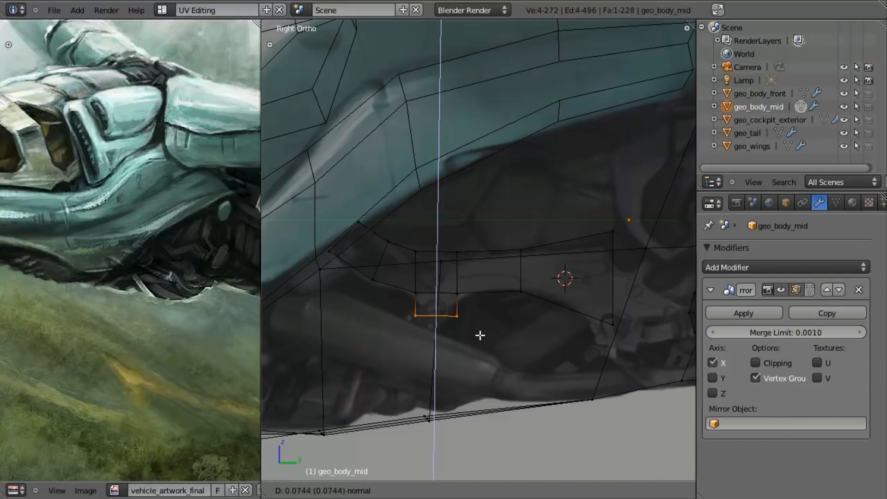
left_click(485, 338)
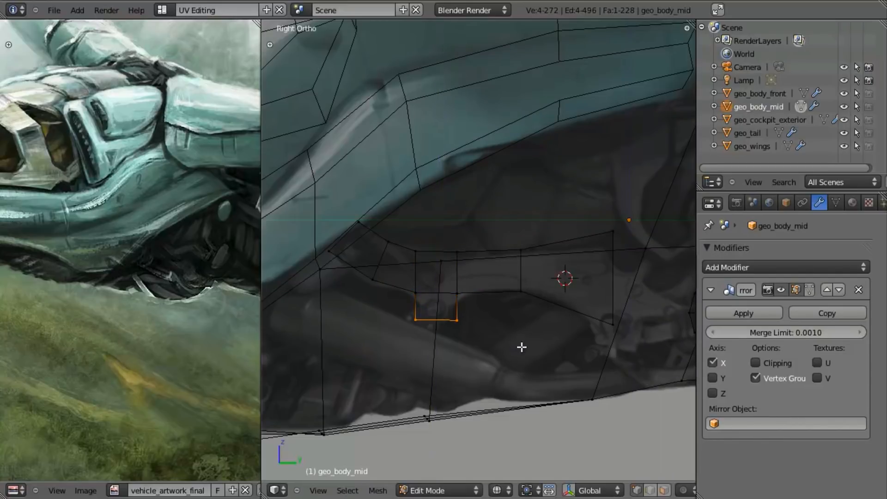
Narrow the bracket's lower end along Y and adjust its height along Z
key("s")
key("y")
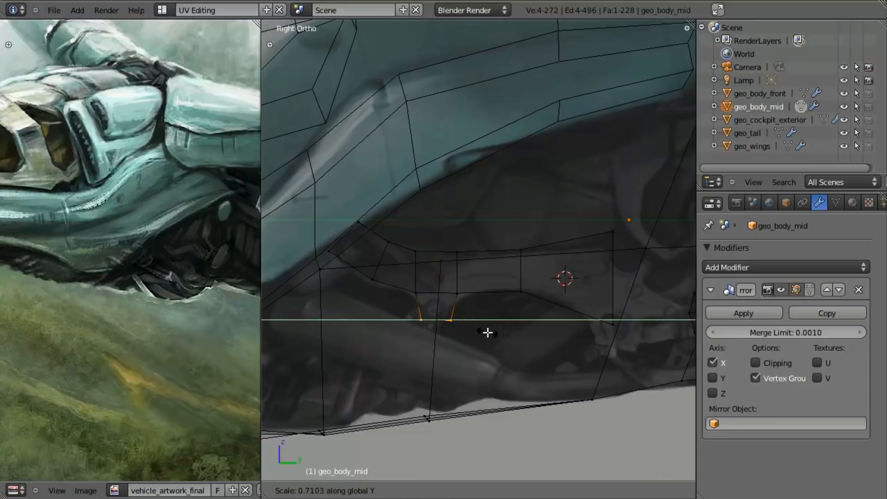
left_click(468, 328)
key("g")
key("z")
left_click(471, 330)
Examine the new strut and wheels against the side reference of the underbody
key("z")
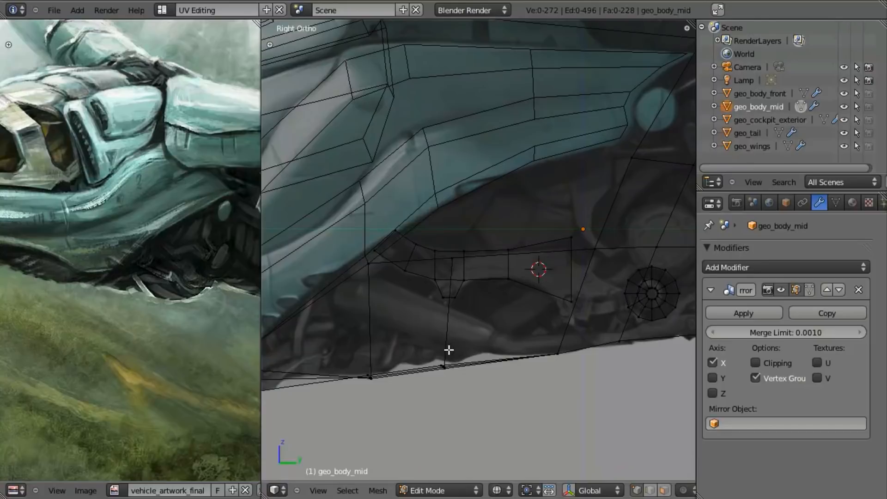
scroll(504, 324, "down", 5)
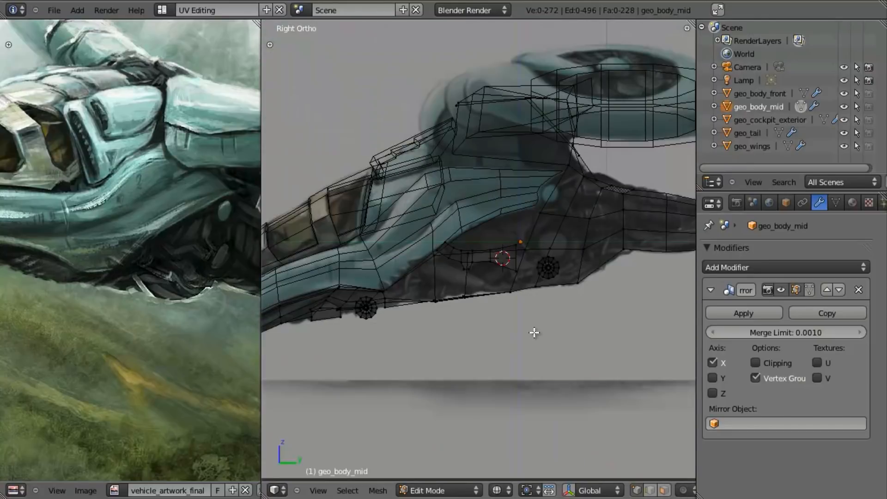
scroll(503, 319, "up", 3)
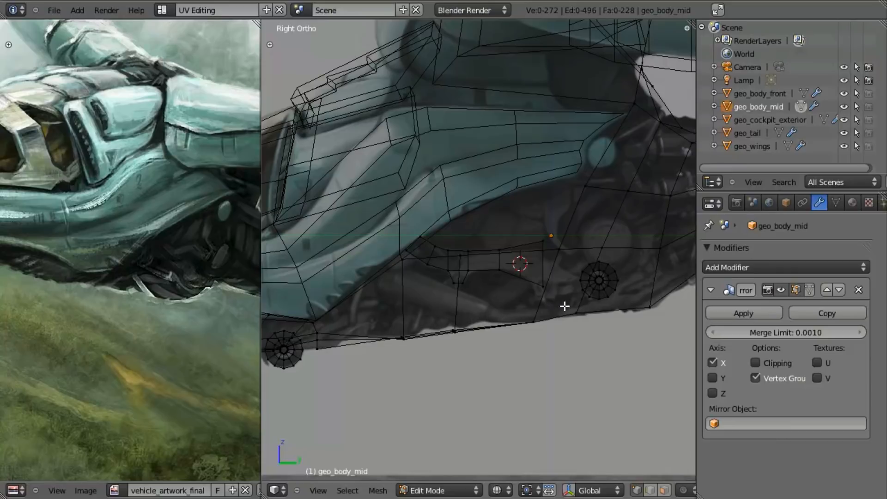
scroll(677, 303, "down", 1)
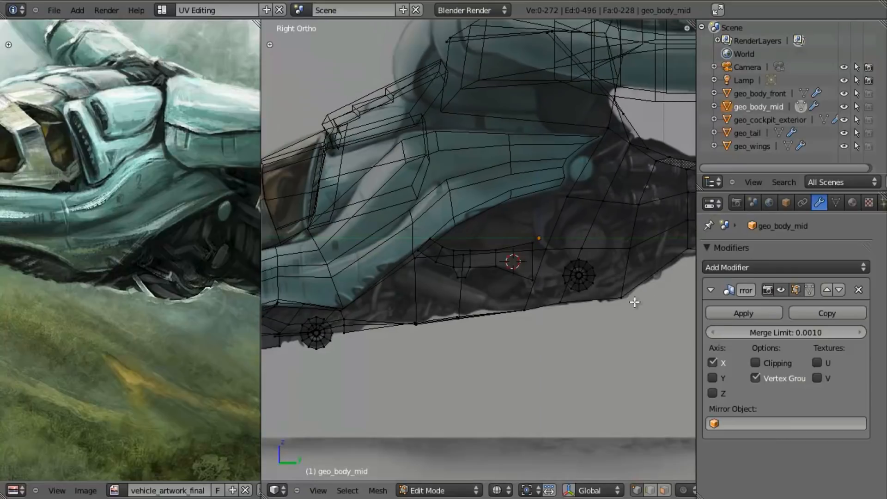
scroll(620, 301, "up", 2)
key("alt+z")
mouse_move(542, 317)
middle_mouse_down("shift")
mouse_move(490, 299)
mouse_move(410, 291)
mouse_move(466, 295)
middle_mouse_up("shift")
key("alt+z")
Select the strut's rear end vertices, shorten them along Z and rotate the end into a slant
scroll(501, 301, "up", 1)
scroll(434, 298, "up", 3)
key("b")
left_click_drag(368, 157, 433, 346)
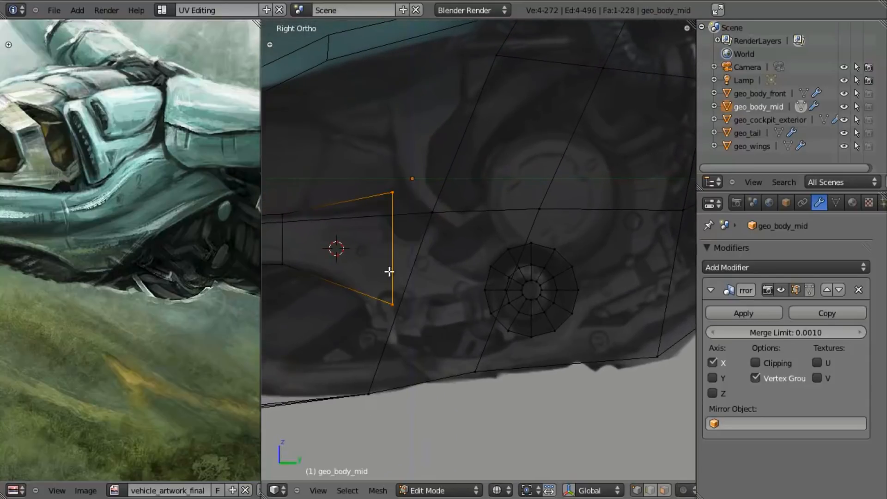
middle_click_drag(420, 293, 523, 301, "shift")
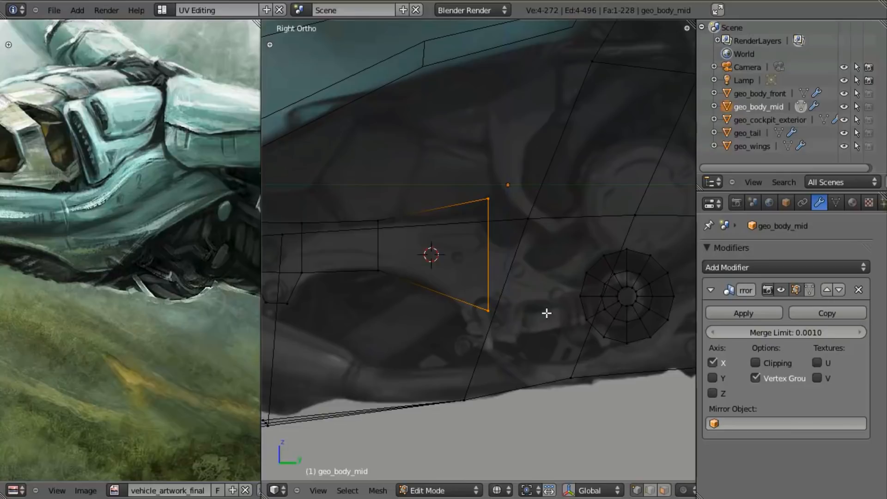
key("g")
right_click(498, 307)
key("s")
key("z")
left_click(500, 297)
key("r")
left_click(518, 317)
Move the slanted rear end into line with the reference, and refine its height along Z
key("g")
left_click(504, 322)
key("s")
key("z")
left_click(503, 316)
key("g")
left_click(504, 305)
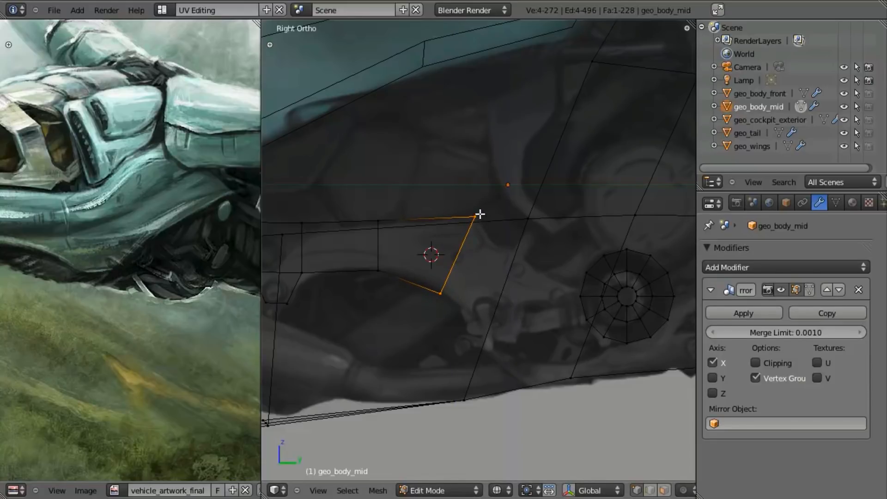
Extrude the strut's slanted rear end toward the rear wheel, rotating and scaling the new end face
key("e")
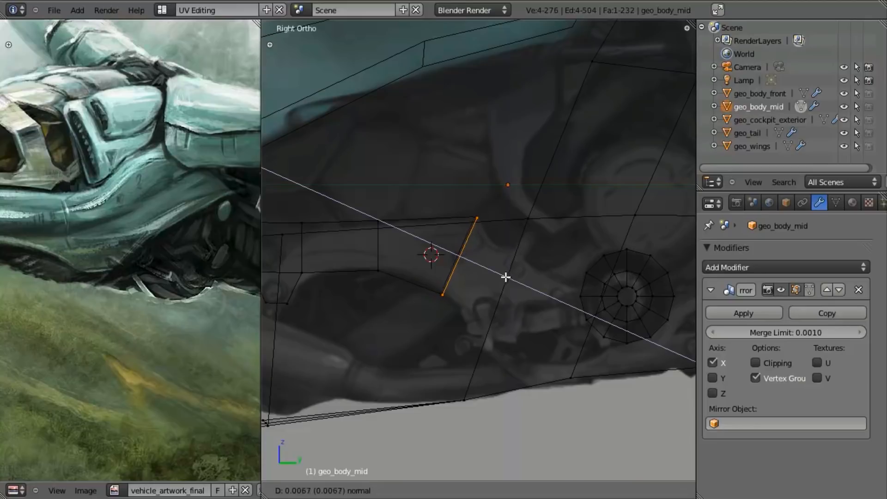
key("r")
left_click(596, 311)
key("s")
left_click(594, 315)
Adjust the new end face's scale along Z and move it to fit the downward bend in the reference
key("s")
key("z")
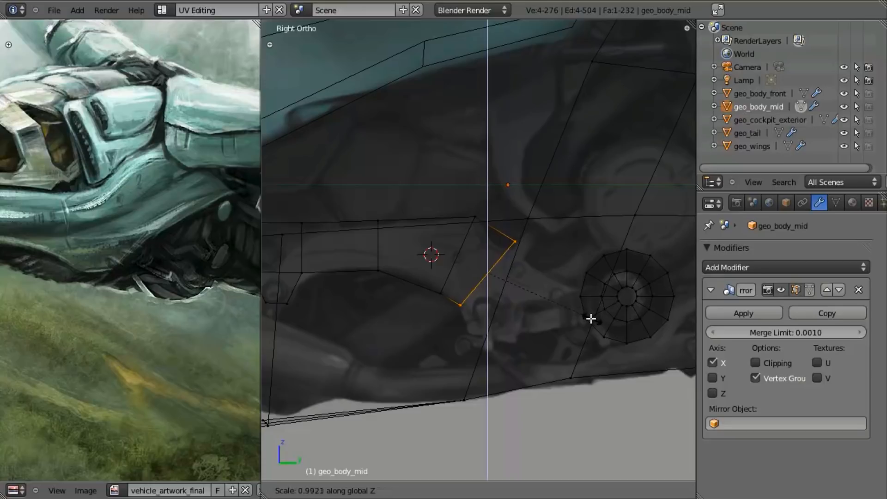
left_click(574, 307)
key("g")
left_click(570, 311)
Inspect the extruded strut end from beneath the aircraft, in solid shading, and return to the side reference
scroll(422, 368, "down", 4)
key("z")
mouse_move(422, 368)
middle_mouse_down()
mouse_move(515, 307)
mouse_move(509, 188)
mouse_move(489, 182)
mouse_move(478, 199)
middle_mouse_up()
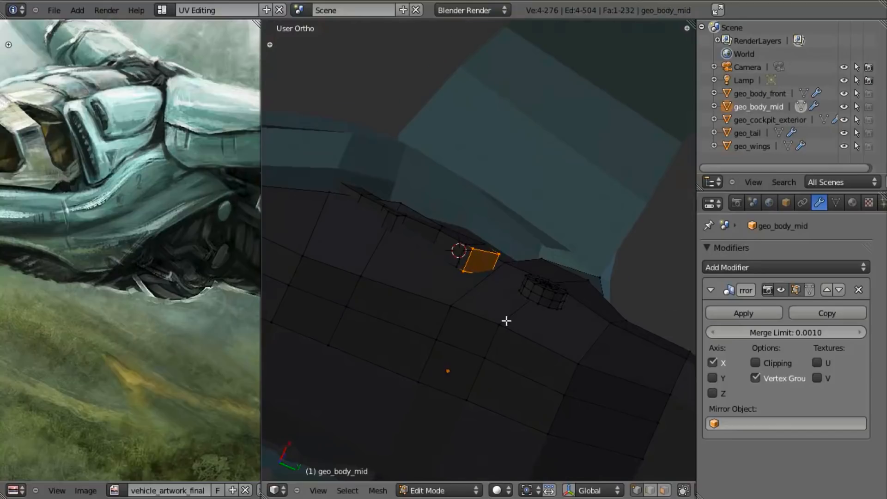
key("KP_3")
key("z")
scroll(529, 319, "up", 6)
scroll(522, 311, "up", 1)
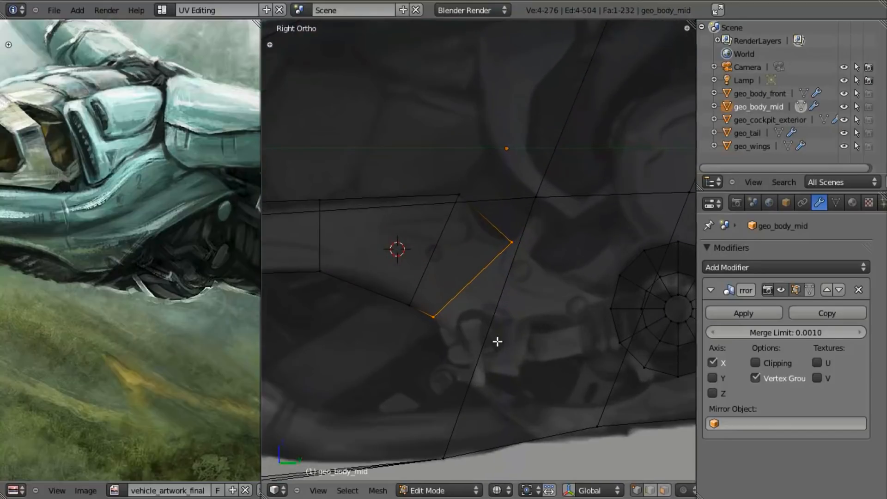
Extrude the end face down toward the rear wheel, rotate it more upright and move it slightly rearward
key("e")
left_click(564, 376)
key("r")
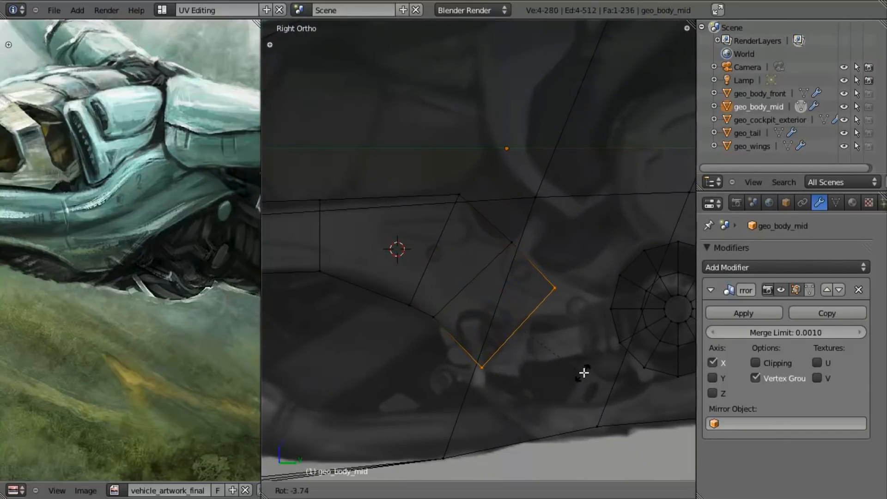
left_click(609, 336)
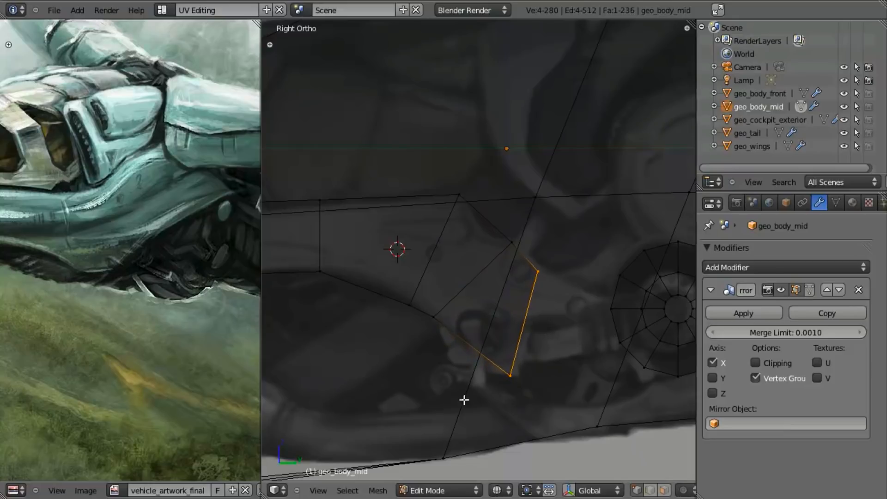
key("g")
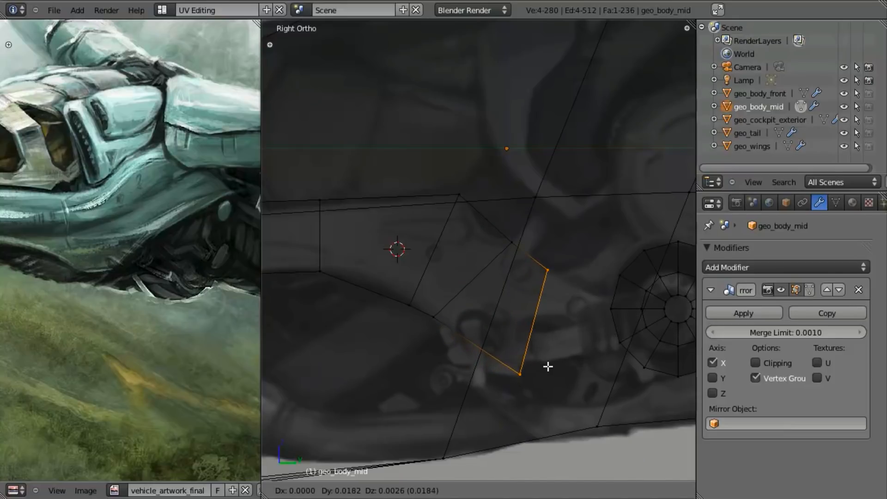
left_click(547, 368)
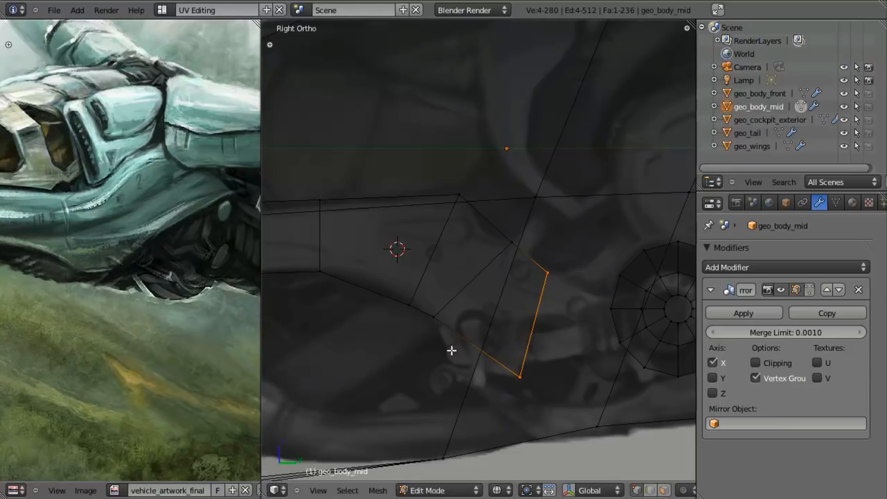
Add an edge loop across the strut's newest rear segment, roughly midway between its two ends
key("a")
key("ctrl+r")
left_click(471, 338)
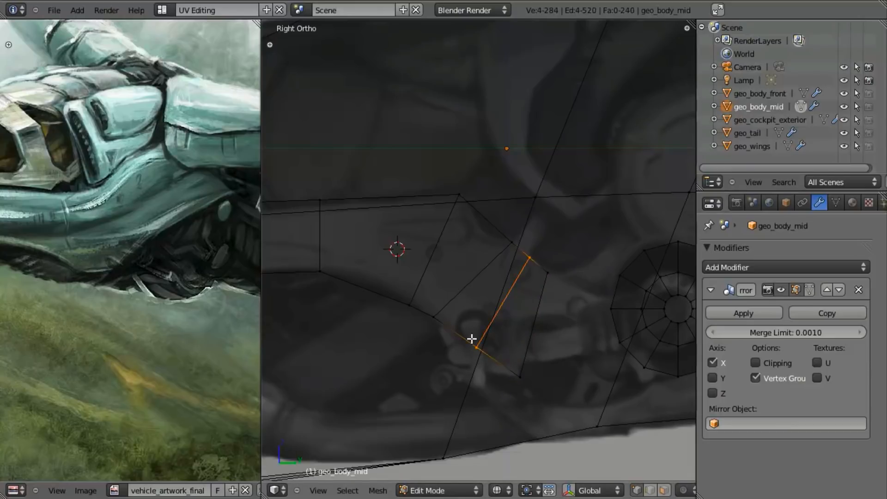
left_click(468, 337)
Move the new loop's lower vertices down and forward to follow the strut's lower corner in the reference
key("b")
left_click_drag(507, 222, 551, 297)
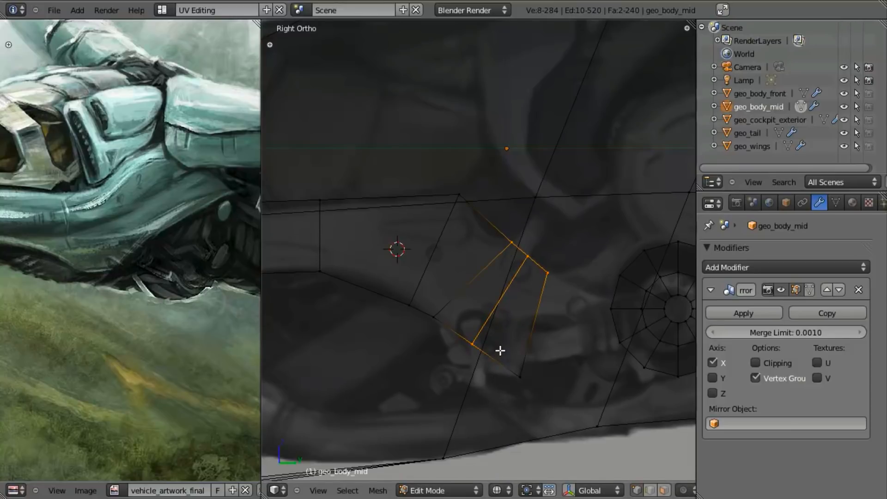
key("a")
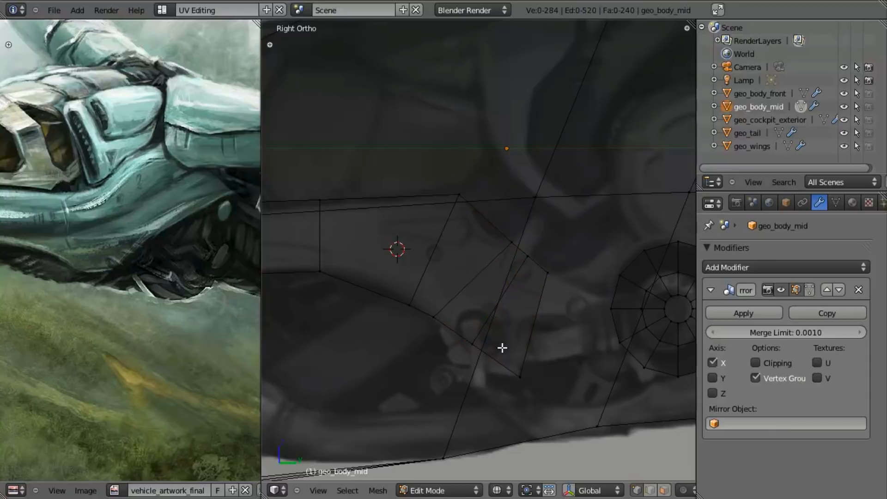
mouse_move(488, 323)
left_mouse_down("ctrl")
mouse_move(470, 368)
mouse_move(487, 369)
left_mouse_up("ctrl")
key("g")
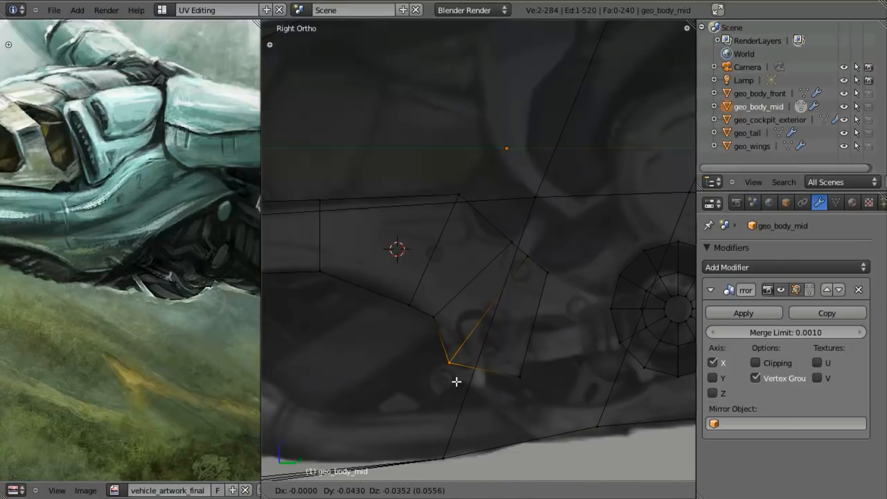
left_click(456, 382)
middle_click_drag(530, 395, 513, 384, "shift")
scroll(481, 380, "down", 3)
scroll(481, 380, "up", 5)
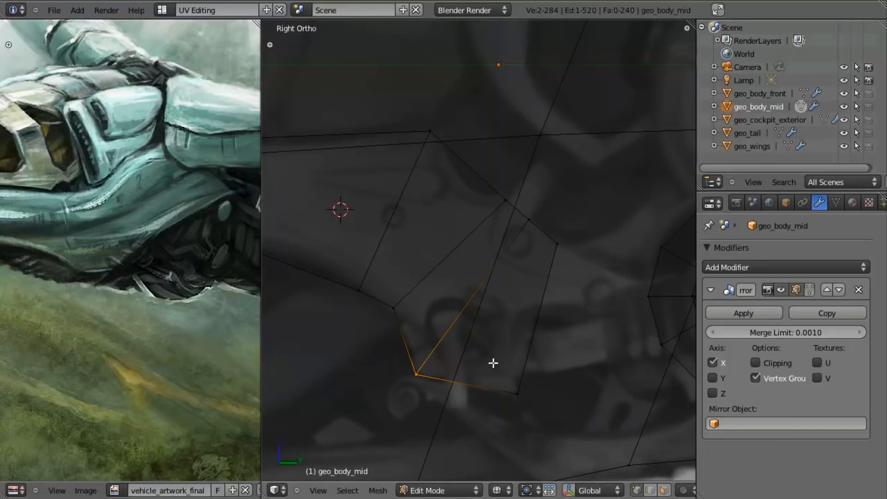
scroll(494, 363, "down", 1)
Inspect the bent strut end and rear wheel from beneath in solid shading, and return to the wireframe side reference
key("a")
key("z")
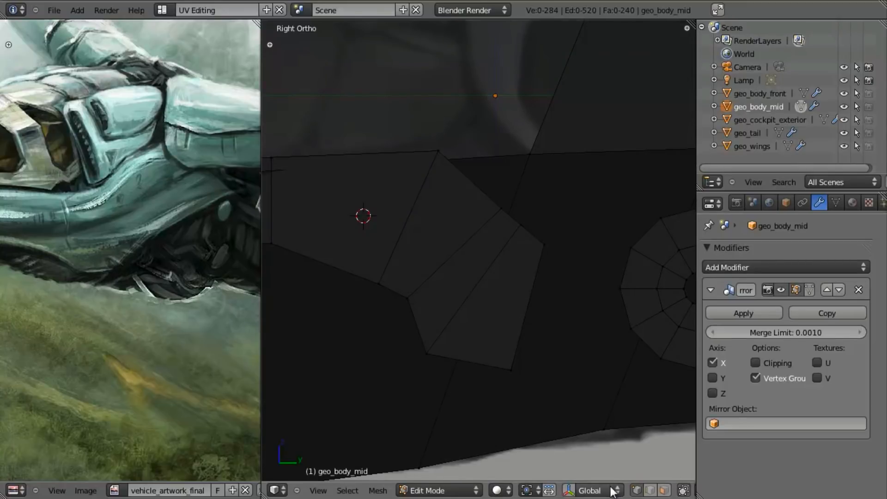
middle_click_drag(634, 491, 504, 490)
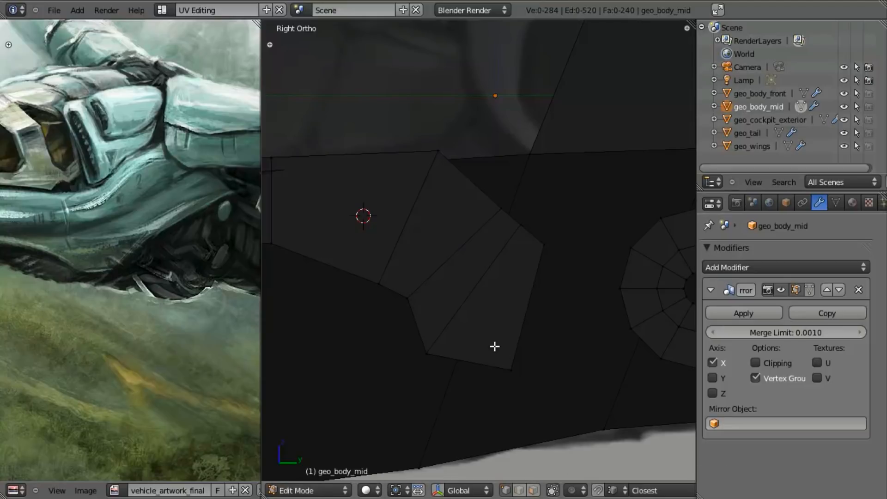
scroll(493, 348, "down", 2)
left_click(552, 491)
mouse_move(499, 320)
middle_mouse_down()
mouse_move(523, 319)
mouse_move(511, 326)
middle_mouse_up()
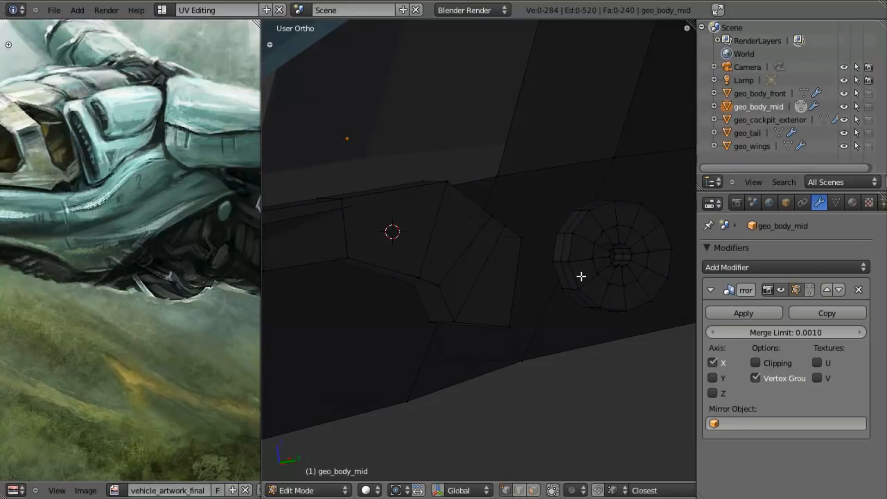
right_click(425, 182)
right_click(480, 228, "shift")
right_click(468, 215, "shift")
middle_click_drag(472, 256, 545, 204)
key("a")
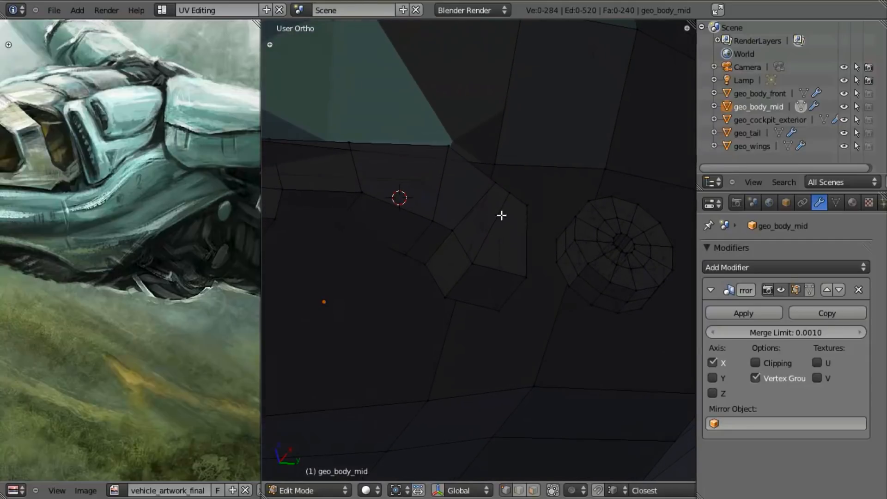
scroll(493, 194, "down", 5)
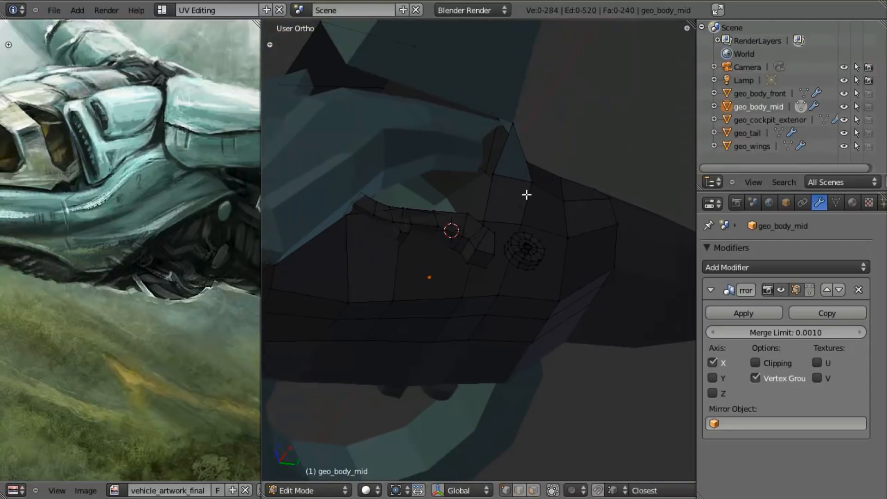
scroll(507, 234, "down", 3)
scroll(513, 235, "up", 5)
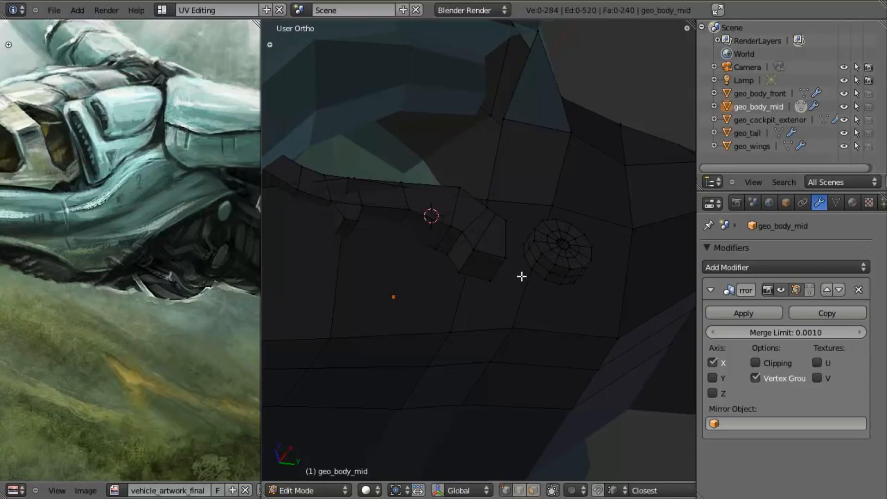
scroll(521, 263, "up", 2)
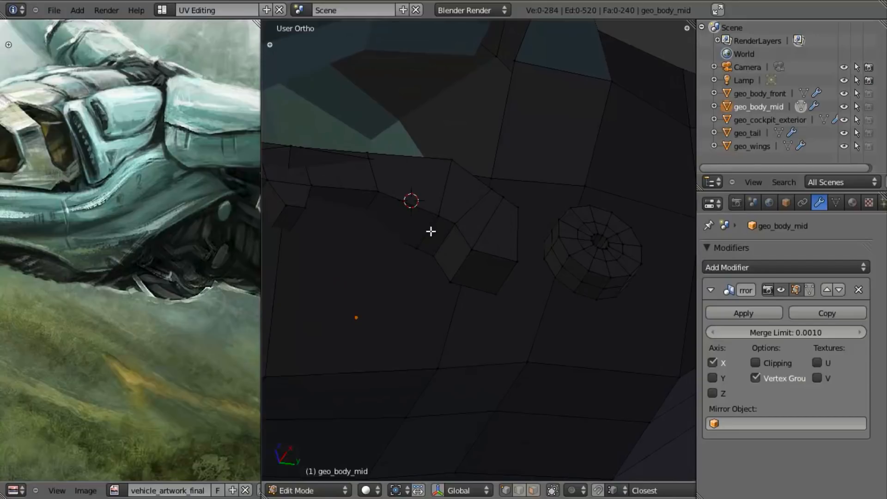
key("z")
key("KP_3")
mouse_move(501, 284)
middle_mouse_down("shift")
mouse_move(521, 253)
mouse_move(469, 260)
mouse_move(499, 267)
middle_mouse_up("shift")
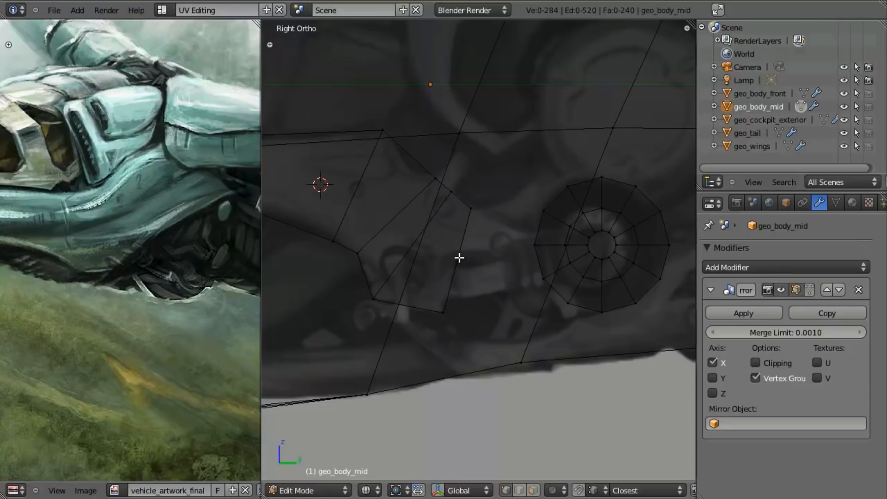
scroll(522, 268, "down", 4)
middle_click_drag(452, 260, 549, 260, "shift")
scroll(570, 253, "up", 1)
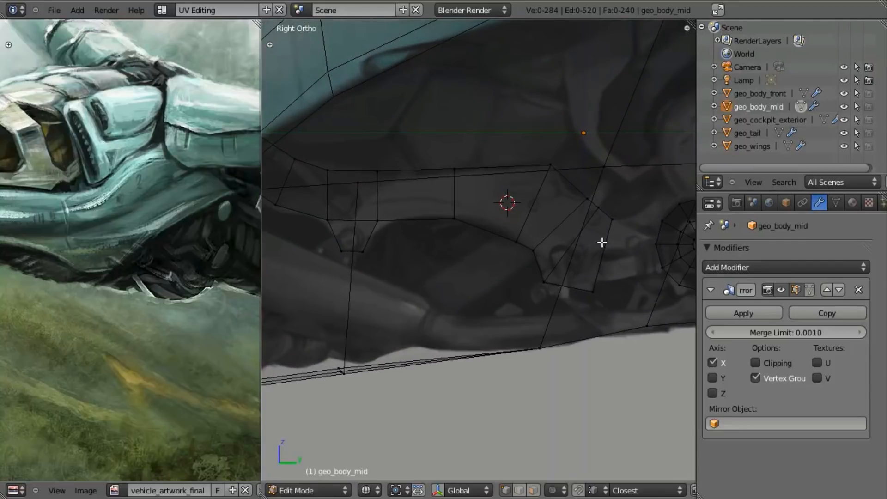
key("v")
left_click(601, 210)
key("b")
left_click_drag(602, 212, 620, 244)
key("b")
left_click_drag(583, 266, 613, 332)
middle_click_drag(608, 307, 588, 316, "shift")
Add a lengthwise edge loop along the whole strut, slid slightly above the middle of its side
key("ctrl+r")
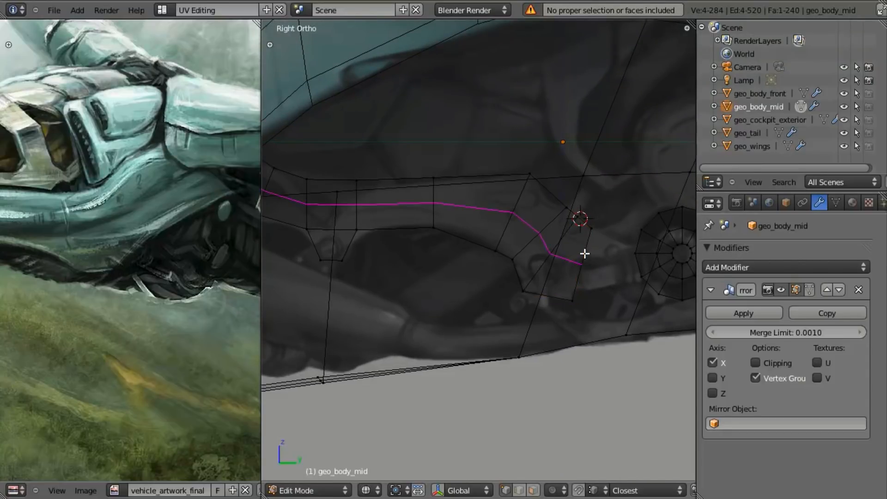
left_click(585, 252)
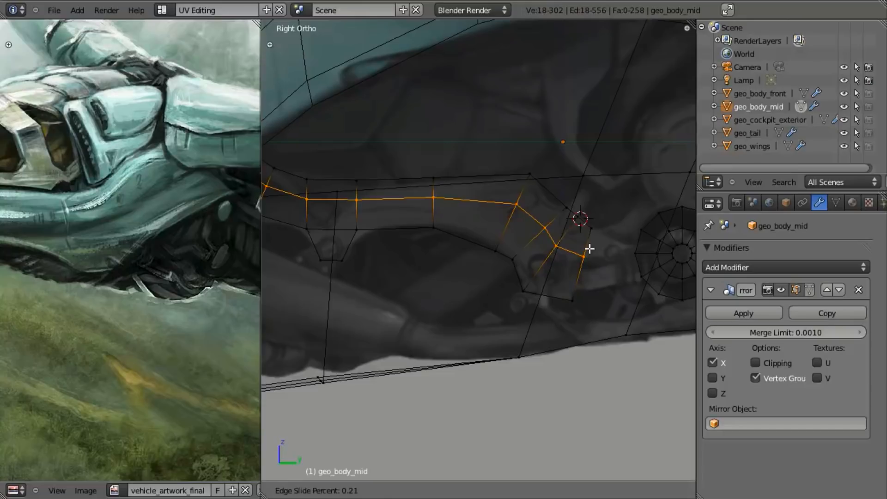
left_click(590, 258)
scroll(570, 263, "down", 3)
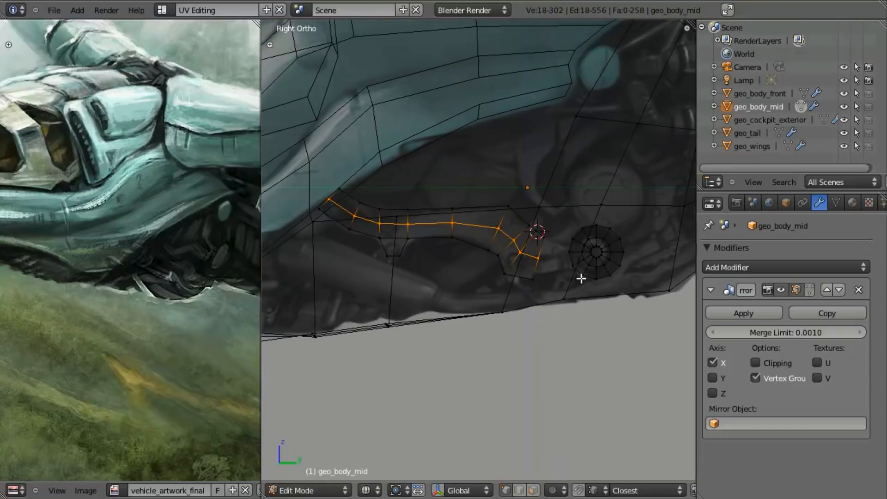
scroll(573, 273, "up", 3)
middle_click_drag(638, 283, 553, 289, "shift")
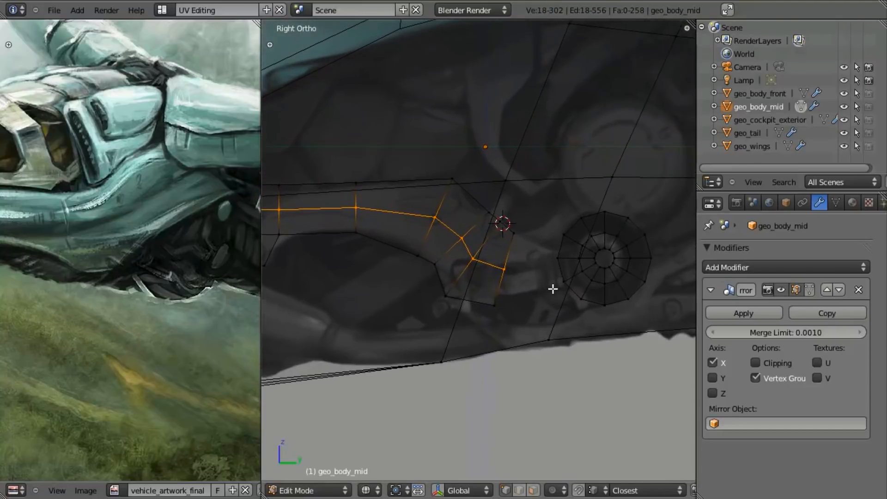
scroll(554, 287, "up", 3)
Extrude the upper half of the strut's rear end face toward the rear wheel
key("a")
key("b")
left_click_drag(512, 268, 545, 303)
key("g")
right_click(542, 300)
key("b")
left_click_drag(522, 202, 571, 272)
middle_click_drag(523, 297, 454, 294, "shift")
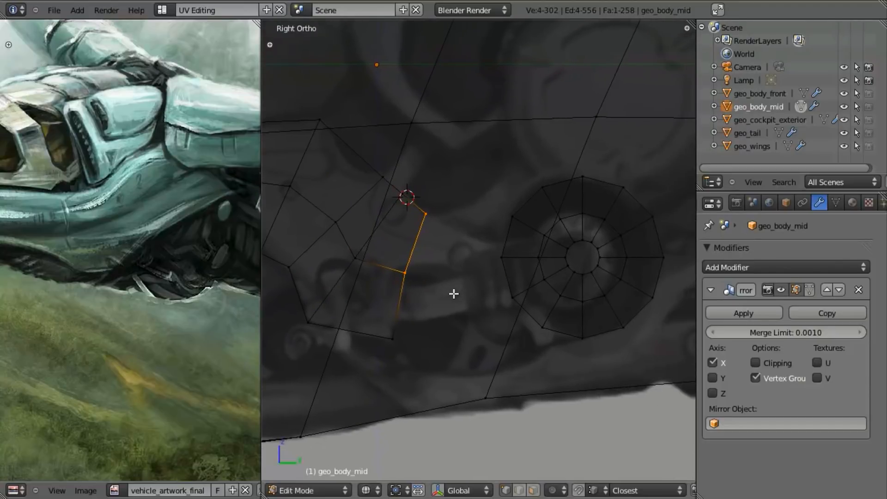
key("e")
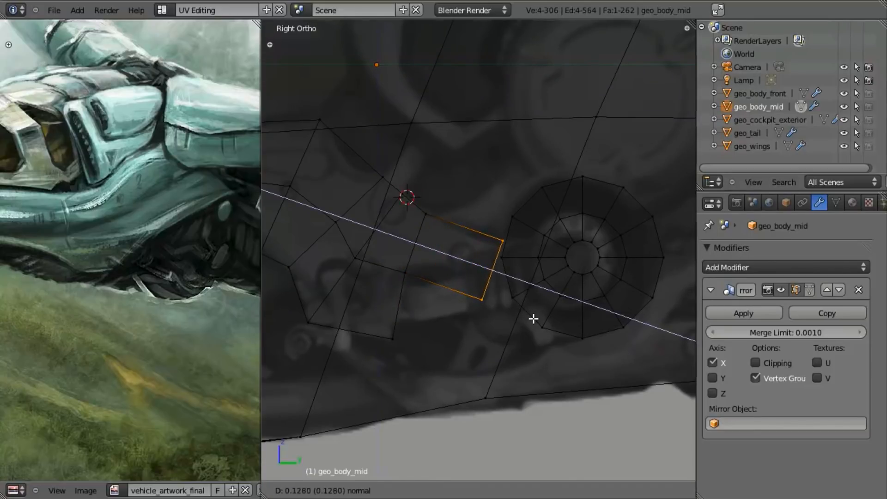
left_click(534, 319)
Rotate the extruded face nearly upright, scale it along Z and move it slightly forward, away from the wheel
key("r")
left_click(559, 305)
key("s")
key("z")
left_click(565, 337)
scroll(564, 337, "down", 1)
scroll(564, 337, "up", 1)
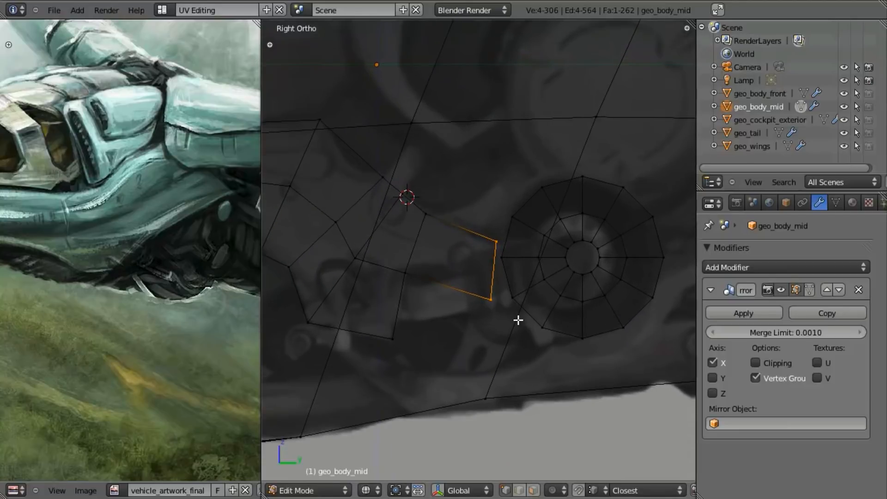
scroll(494, 315, "down", 1)
scroll(490, 312, "up", 2)
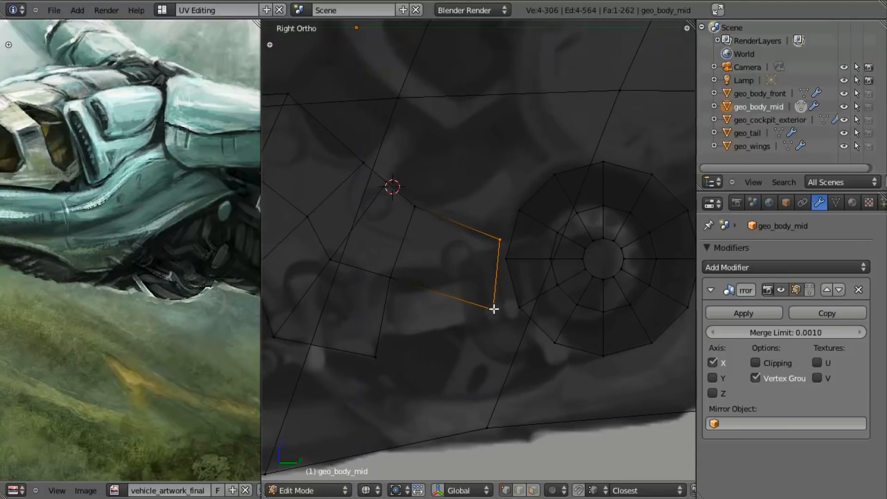
key("g")
left_click(457, 304)
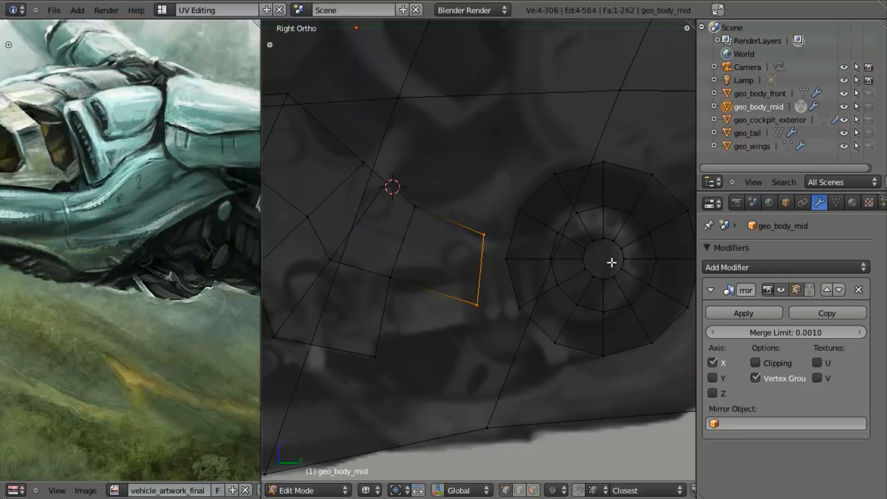
right_click(474, 319)
key("g")
key("shift+z")
key("shift+z")
right_click(486, 361)
key("ctrl+z")
Extrude the upright end face a short distance toward the wheel and rotate it to form a thin bracket section
key("b")
left_click_drag(467, 201, 489, 262)
key("e")
left_click(507, 293)
key("r")
left_click(596, 309)
Extrude the bottom face of the thin bracket section down and rearward, angling its end around the wheel
key("a")
key("b")
left_click_drag(467, 299, 506, 343)
key("b")
key("e")
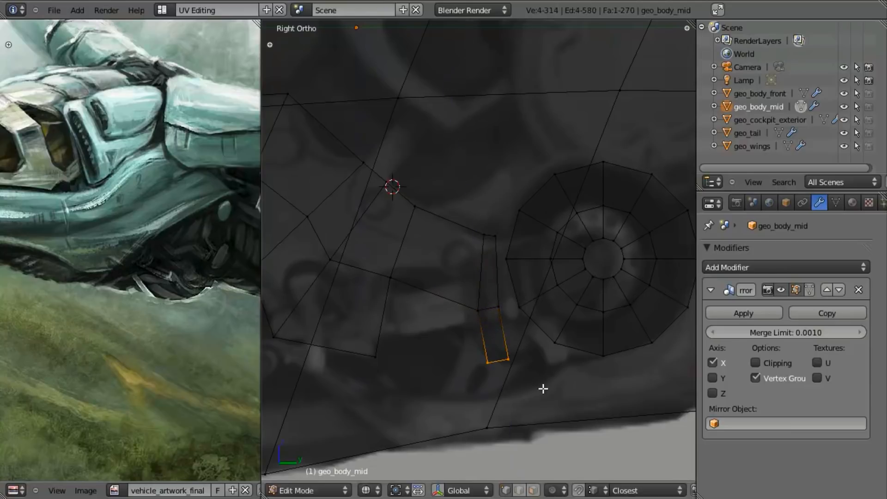
left_click(576, 332)
Extrude the bracket's lower end again so it reaches rearward beneath the wheel, and move it into place
key("e")
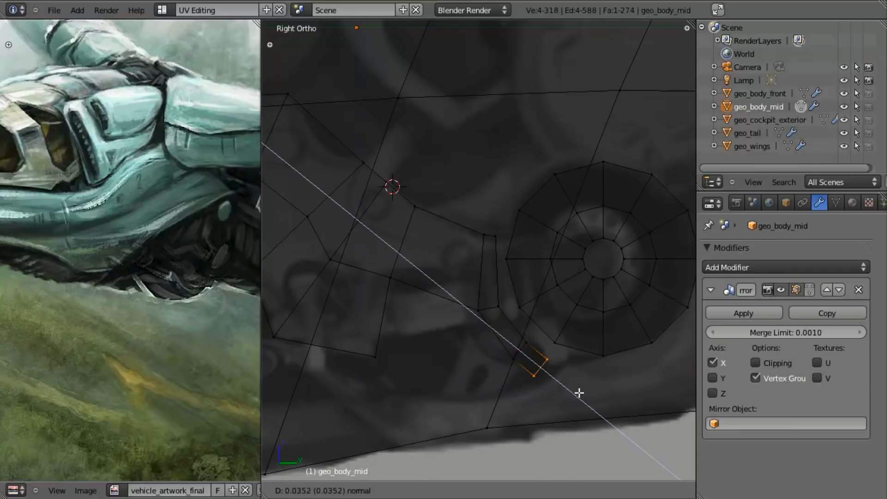
left_click(590, 401)
key("g")
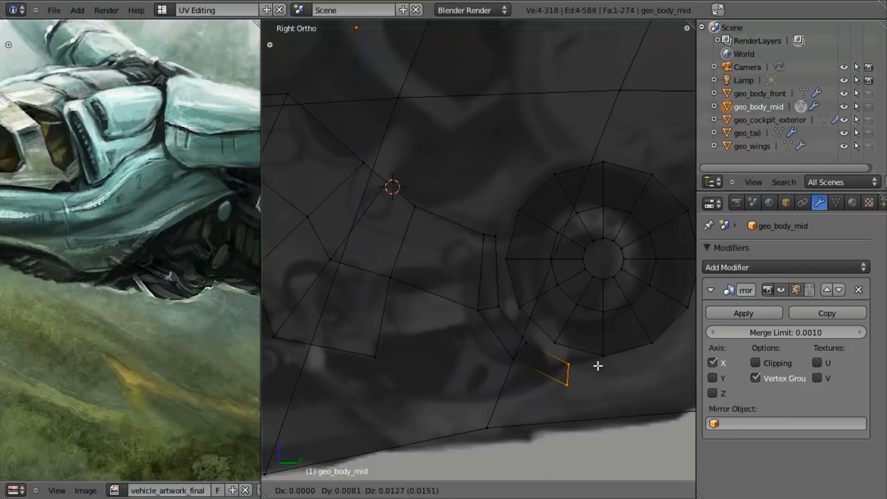
left_click(598, 365)
scroll(544, 354, "down", 2)
scroll(544, 359, "up", 1)
Shift the bracket's tip forward and rotate it to match the angle of the hook in the reference
key("g")
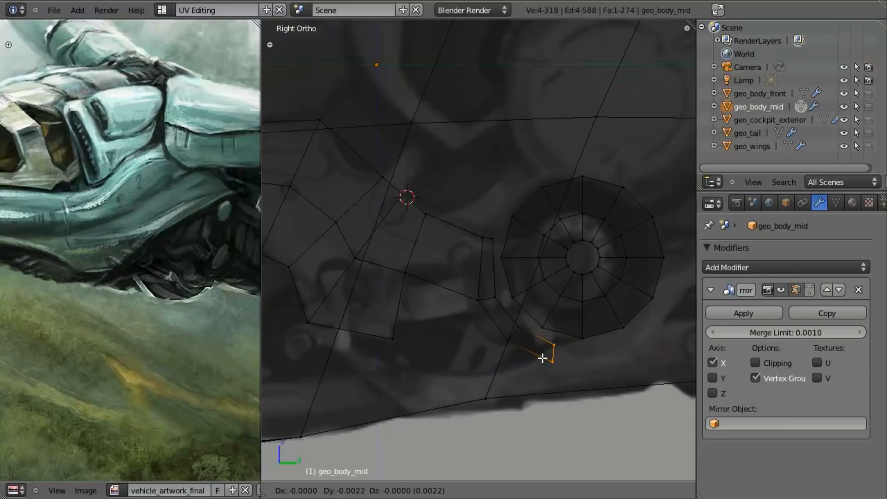
left_click(541, 360)
key("r")
left_click(607, 371)
key("g")
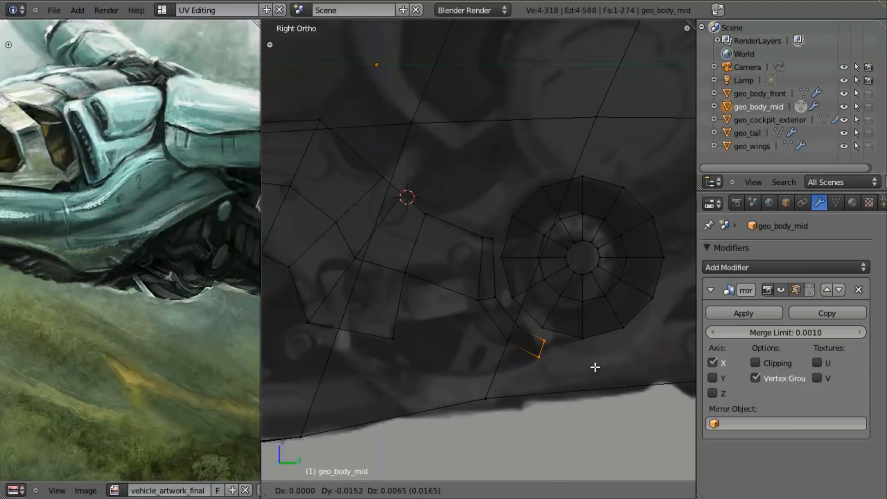
key("r")
left_click(594, 368)
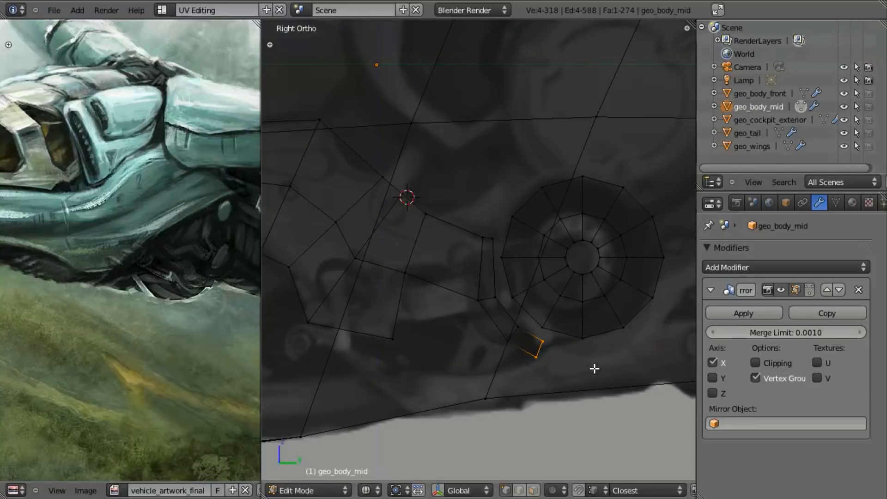
Move the entire hooked bracket slightly forward to leave a gap between it and the rear wheel
scroll(527, 279, "up", 1)
key("b")
left_click_drag(424, 187, 531, 375)
key("b")
key("g")
left_click(518, 373)
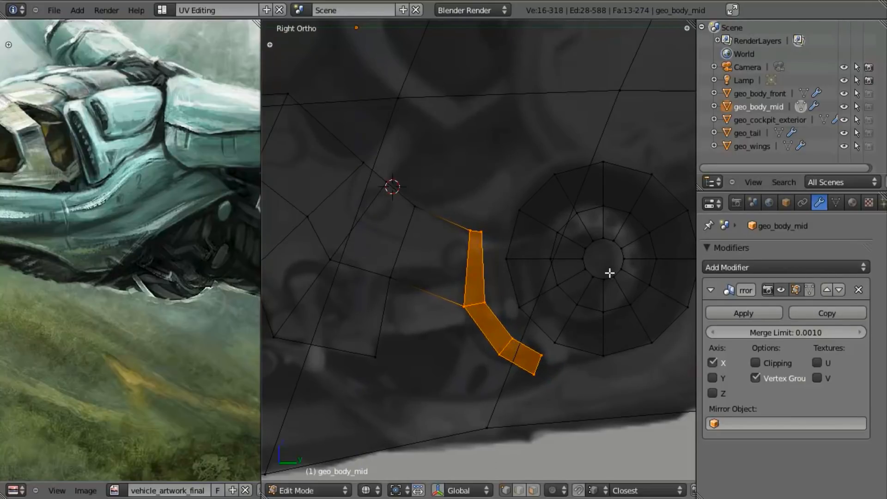
key("g")
left_click(509, 331)
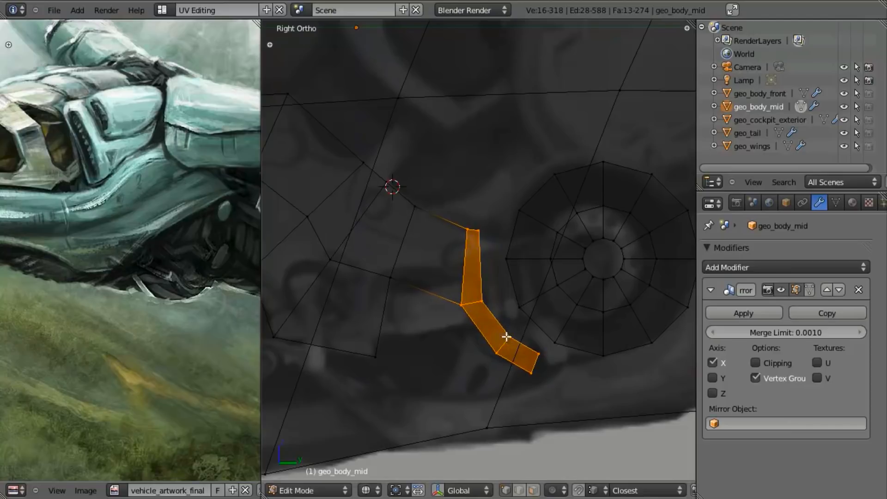
middle_click_drag(508, 331, 540, 325, "shift")
key("a")
middle_click_drag(422, 323, 460, 323, "shift")
scroll(459, 323, "down", 3)
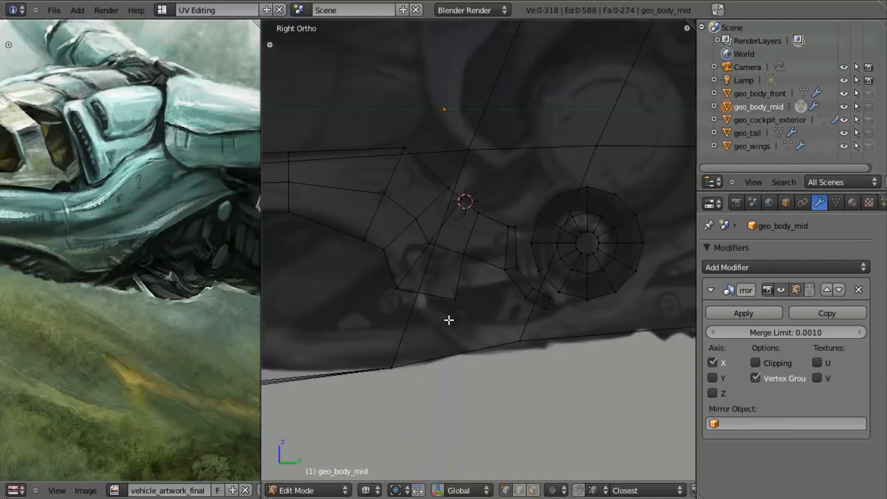
Place the 3D cursor in the gap between the hooked bracket and the rear wheel, level with the bracket's outer side
key("z")
scroll(459, 309, "up", 2)
key("z")
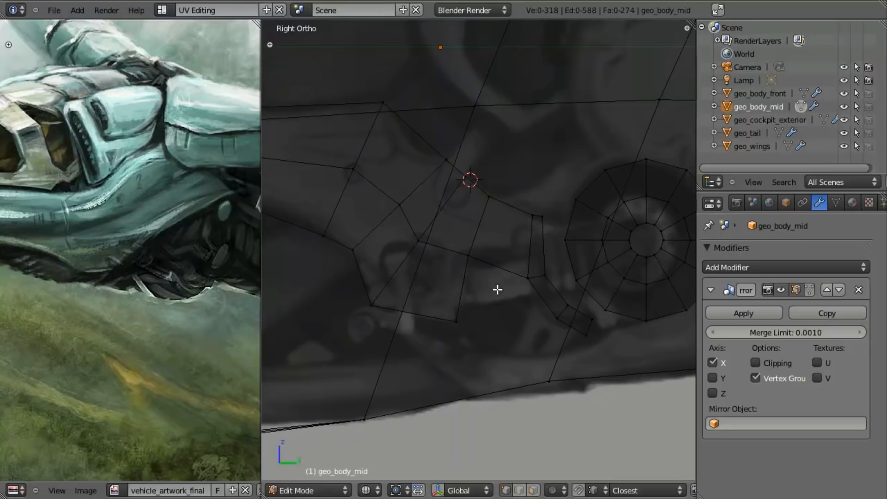
left_click(556, 272)
key("KP_1")
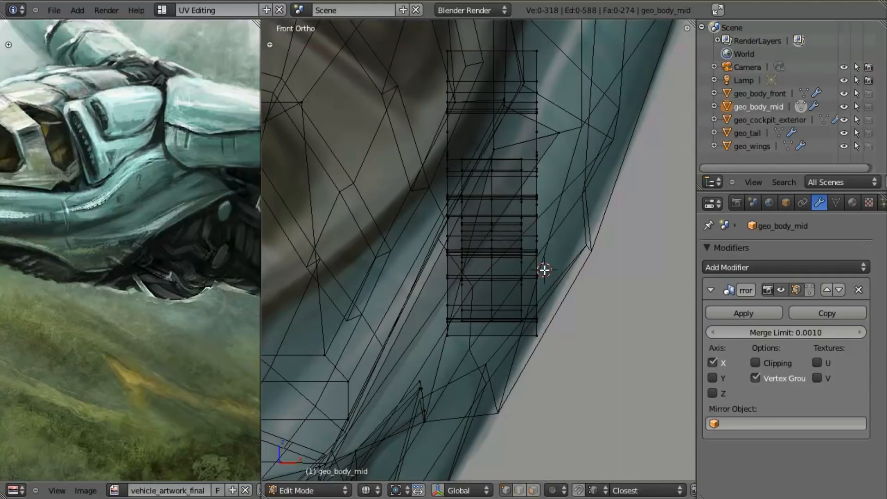
left_click(549, 267)
Add a circle with 8 vertices aligned to the front view
key("shift+a")
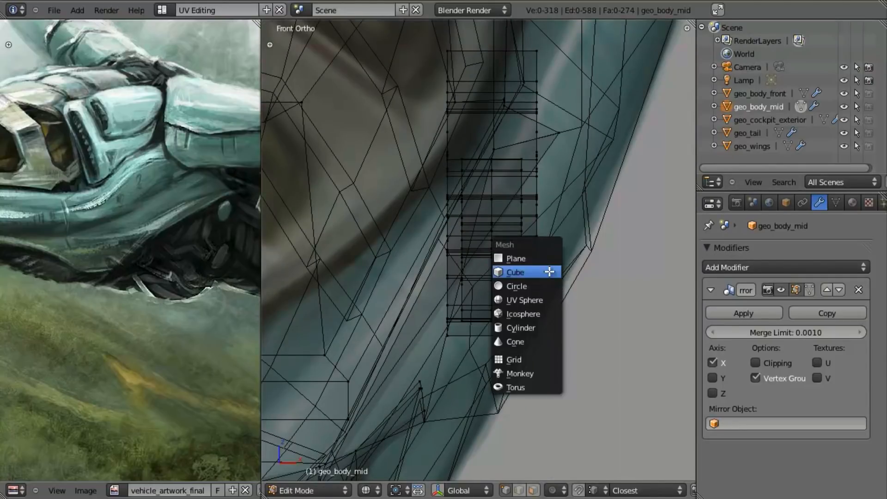
left_click(543, 286)
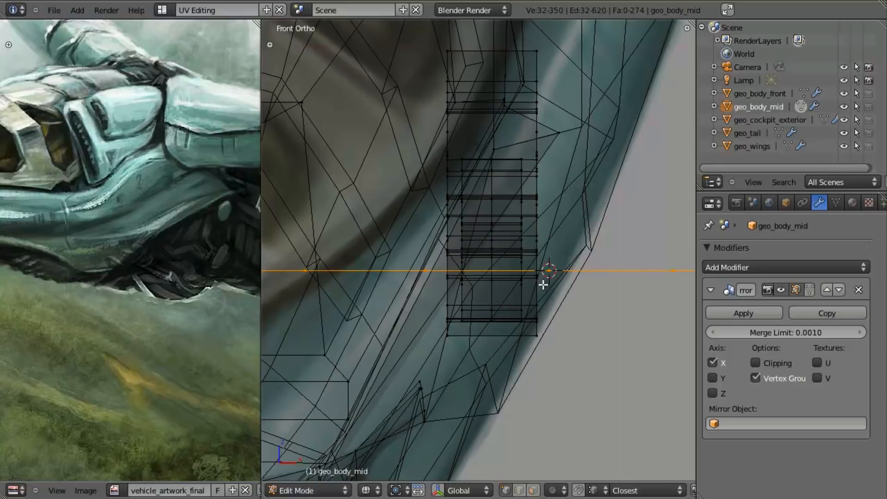
key("F6")
left_click(656, 360)
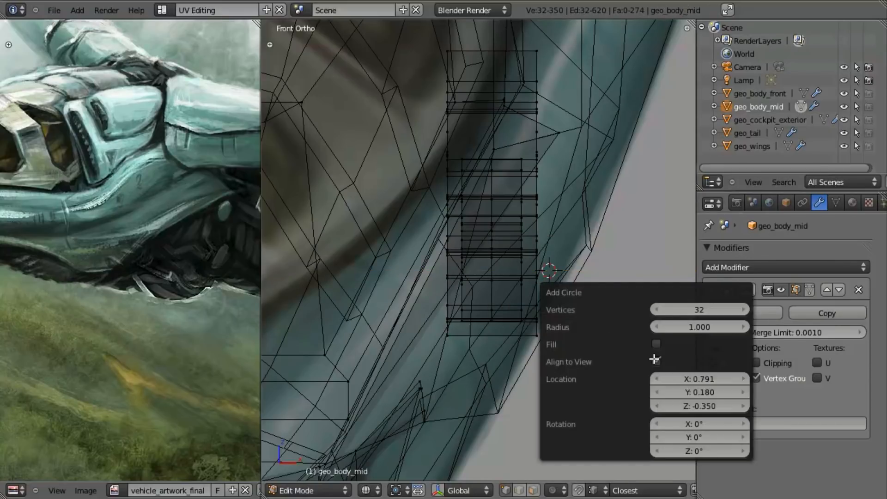
left_click(695, 310)
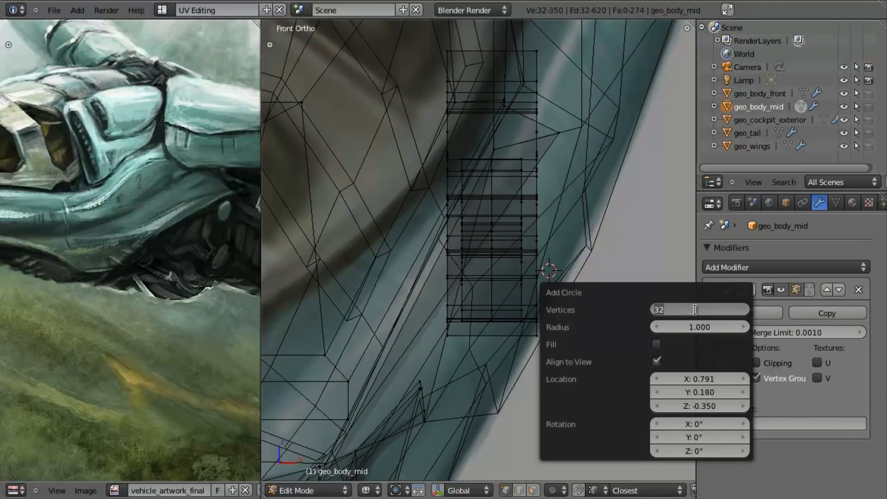
type("8")
key("Return")
Scale the circle down to match the height of the small tube in the side reference
scroll(605, 320, "down", 2)
key("s")
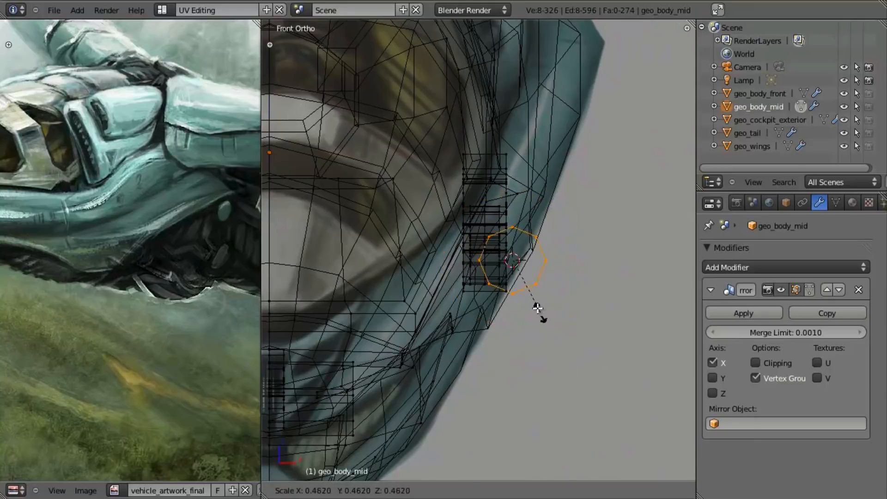
left_click(526, 284)
middle_click_drag(550, 332, 554, 337)
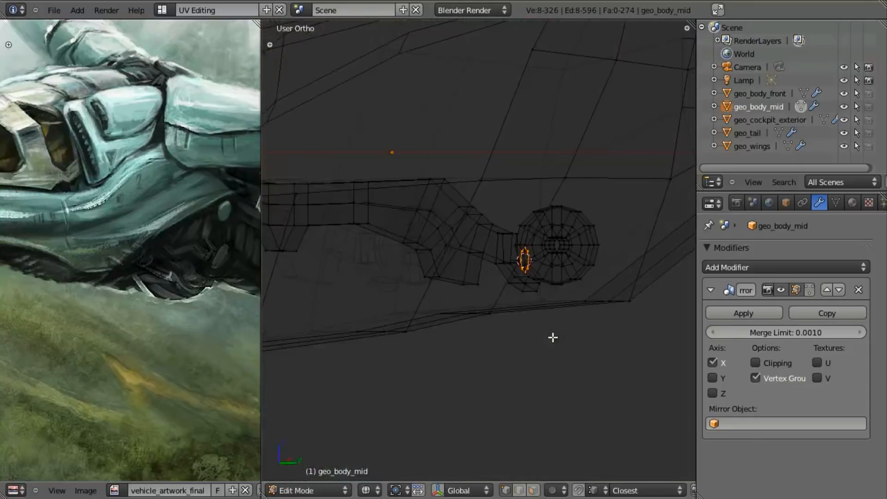
key("KP_3")
scroll(555, 332, "up", 5)
scroll(559, 330, "up", 2)
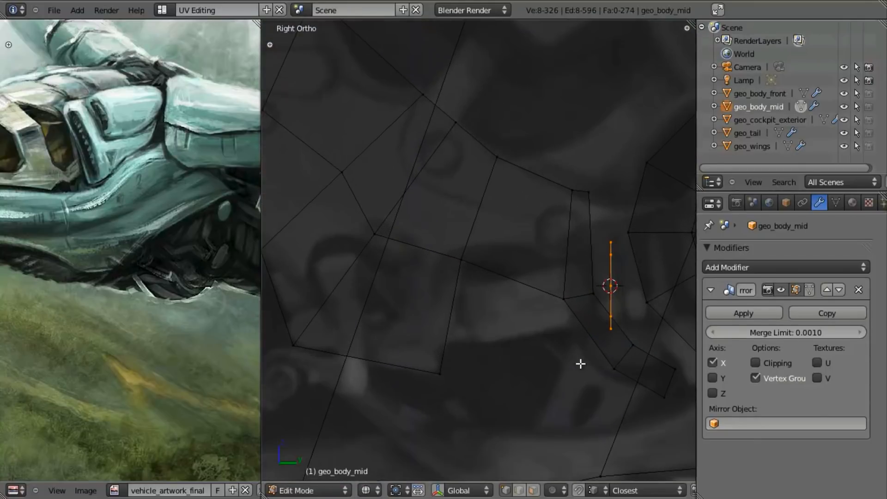
key("s")
left_click(604, 370)
Shift the circle slightly outward along X, away from the bracket
key("KP_1")
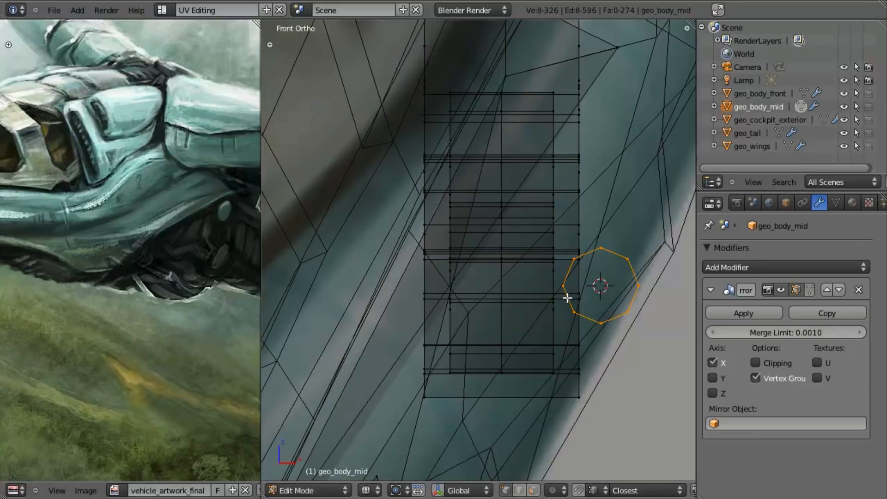
key("z")
mouse_move(568, 297)
middle_mouse_down()
mouse_move(511, 311)
mouse_move(476, 245)
mouse_move(531, 268)
middle_mouse_up()
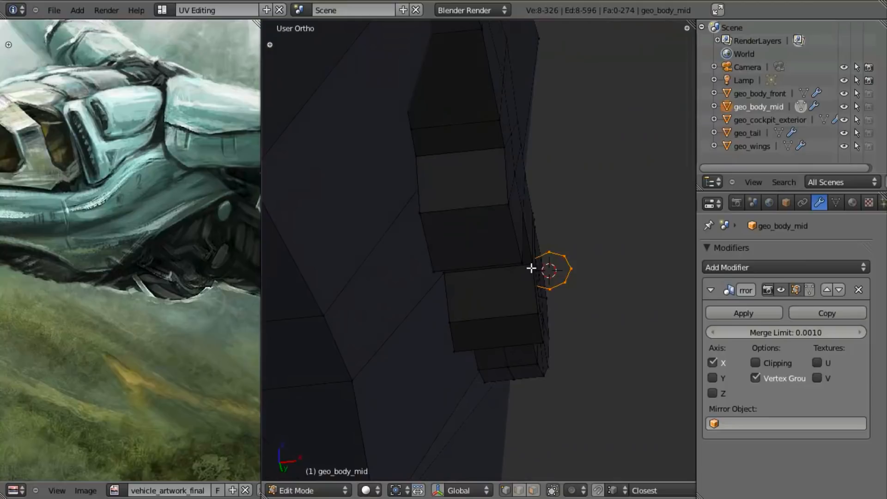
key("g")
key("x")
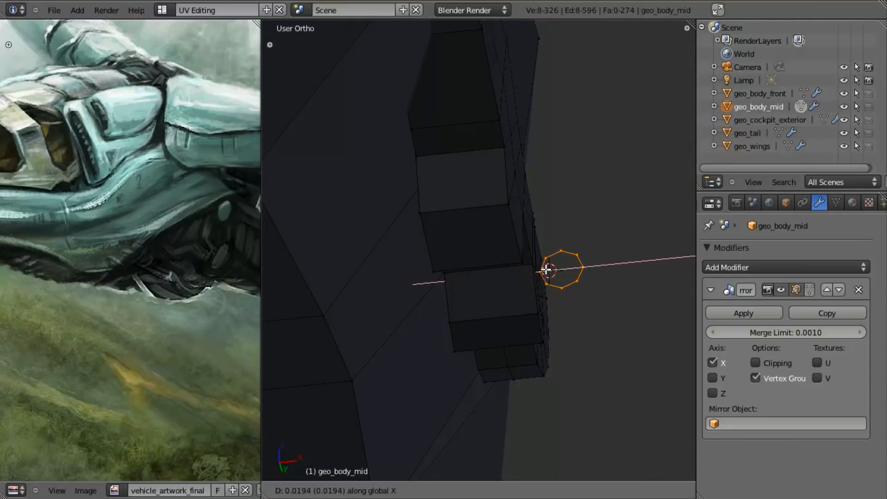
left_click(551, 269)
Extrude the circle in place and scale the new loop inward to form a flat ring, then select the whole ring
key("KP_3")
key("z")
mouse_move(543, 293)
middle_mouse_down("shift")
mouse_move(442, 320)
mouse_move(459, 357)
middle_mouse_up("shift")
scroll(443, 320, "up", 2)
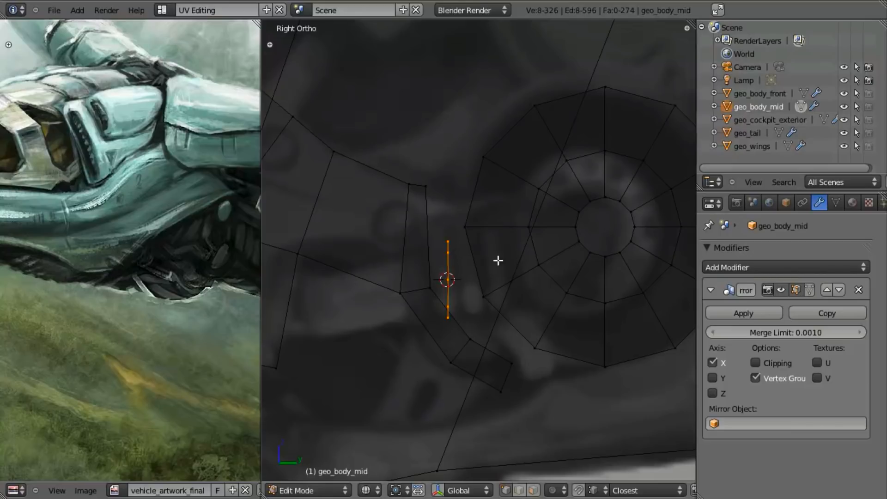
middle_click_drag(411, 298, 481, 268, "shift")
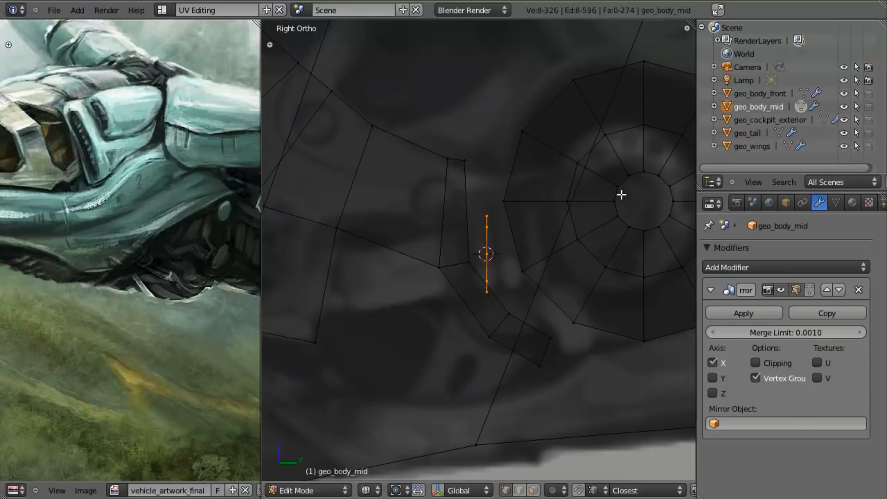
scroll(472, 278, "up", 2)
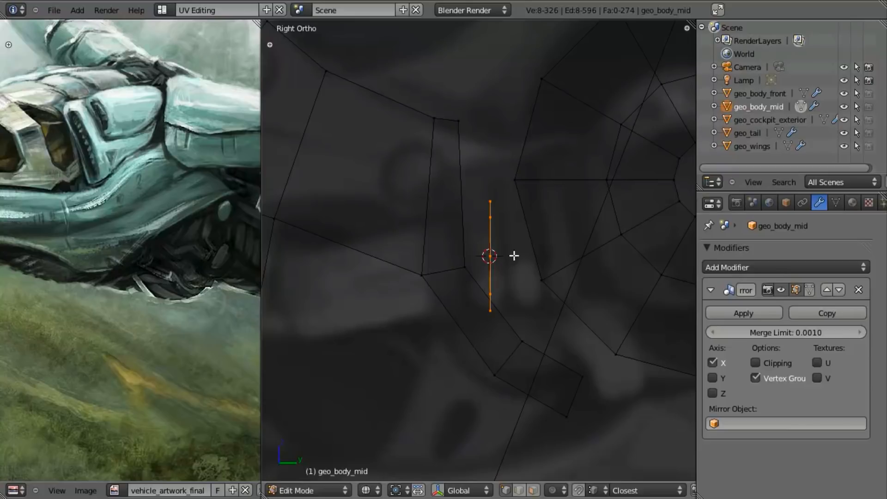
middle_click_drag(471, 332, 544, 325)
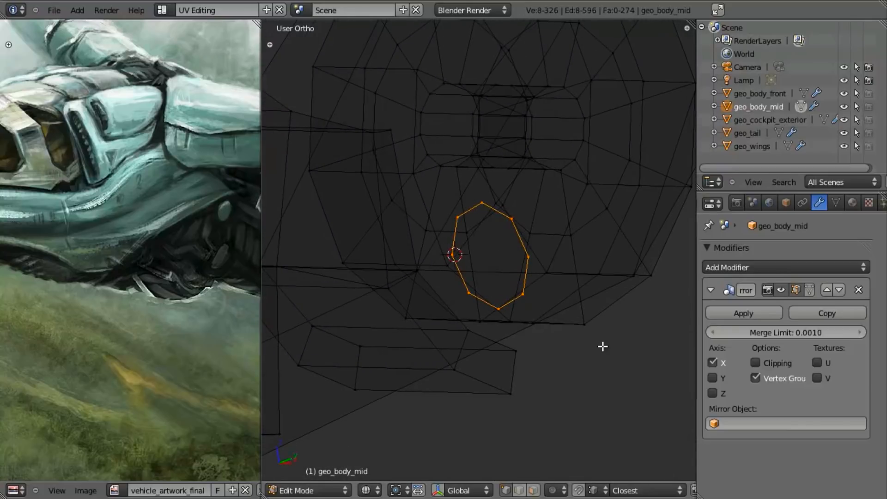
key("e")
right_click(604, 346)
key("s")
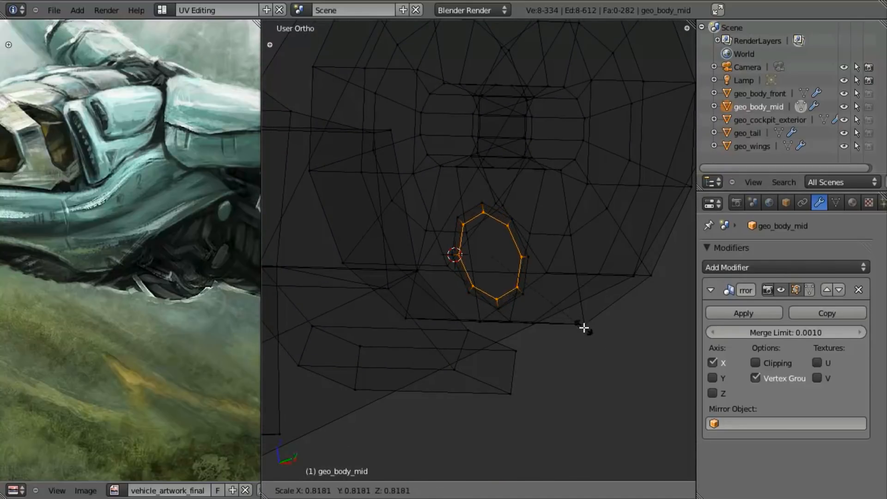
left_click(462, 261)
key("z")
key("a")
key("l")
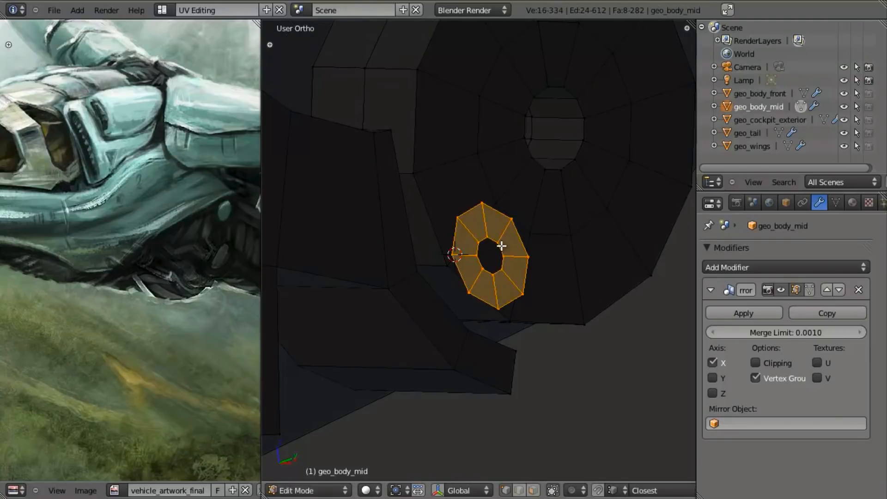
Tilt the ring in side view and try extruding it toward the wheel, undoing the extrusion
key("KP_1")
key("z")
key("KP_3")
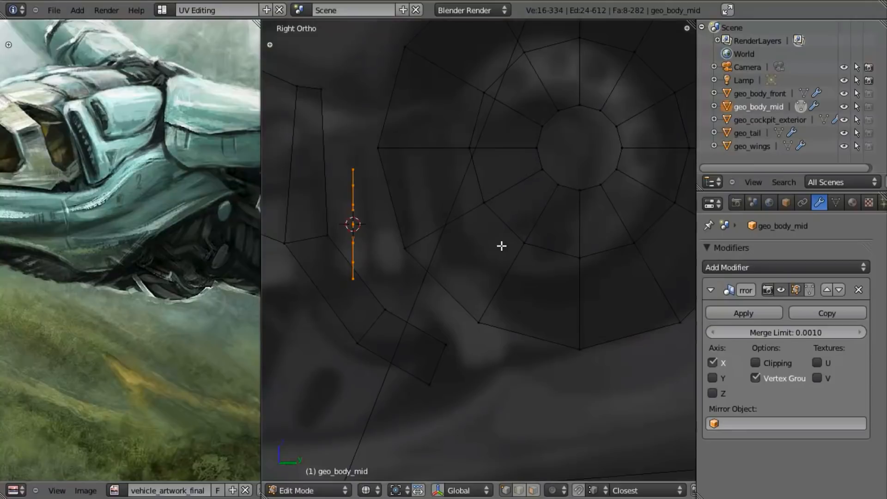
scroll(449, 315, "down", 3)
key("r")
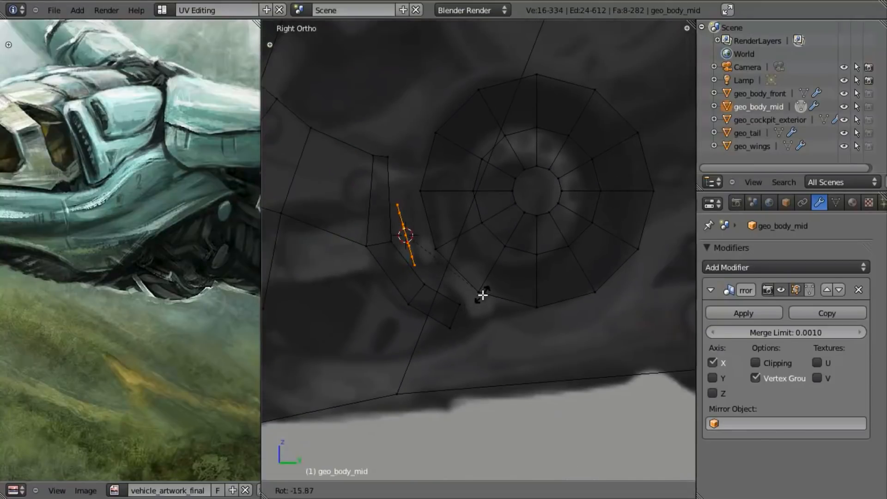
left_click(484, 301)
key("e")
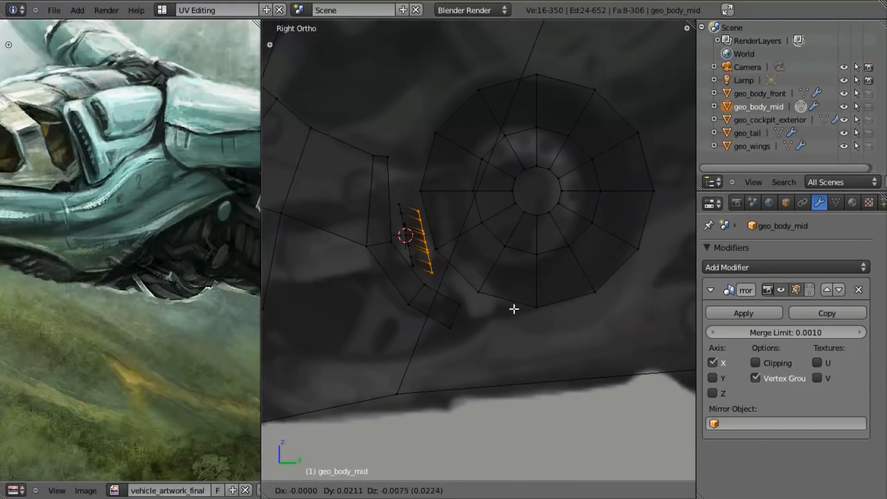
right_click(530, 301)
key("ctrl+z")
Extrude the ring's inner edge loop and merge it at the center to close the disc
middle_click_drag(435, 278, 360, 266)
scroll(359, 266, "up", 5)
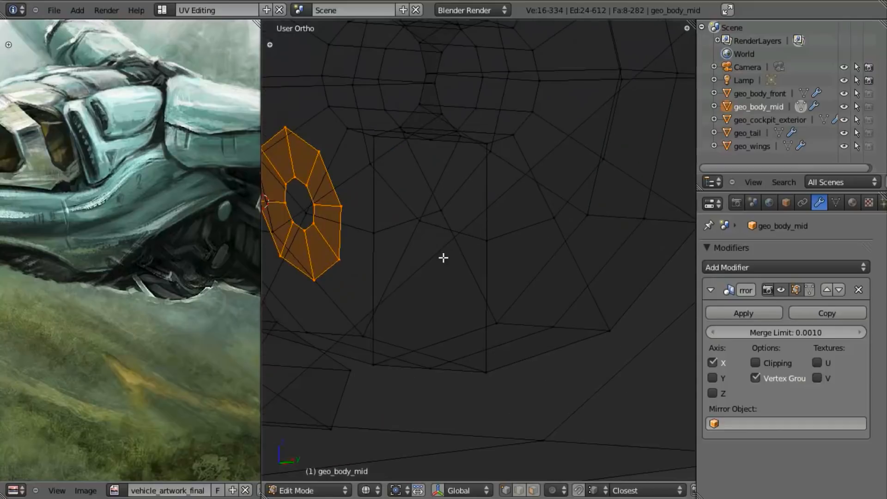
key("a")
right_click(313, 196, "alt")
right_click(311, 196, "alt")
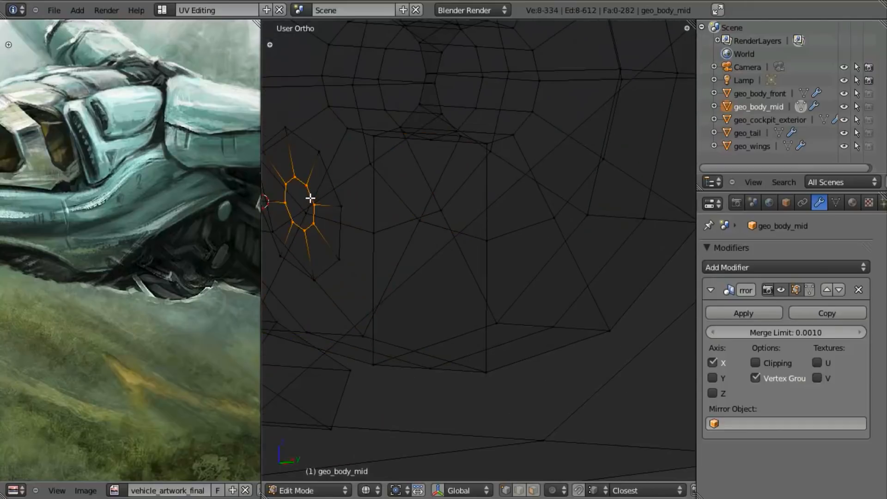
key("e")
key("w")
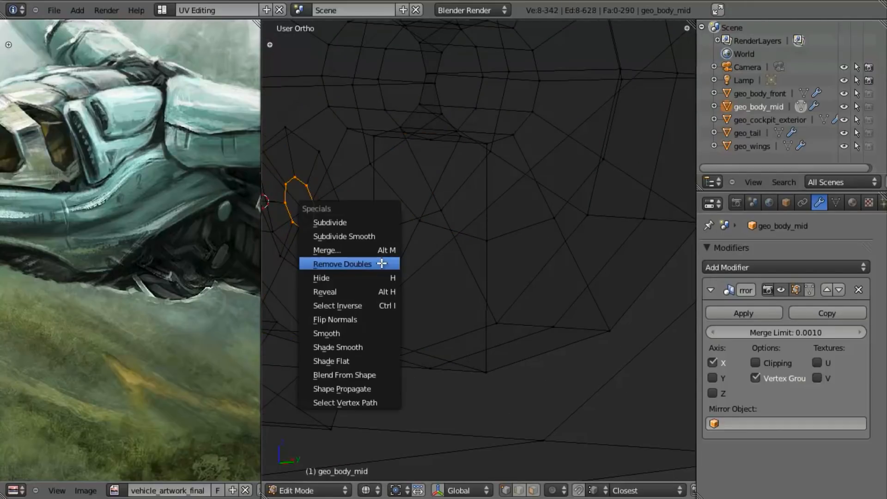
left_click(377, 250)
left_click(375, 252)
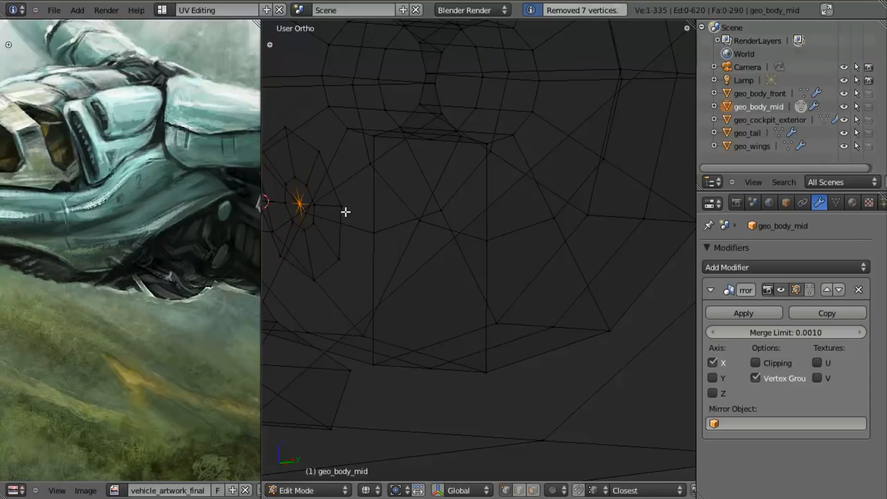
Try extruding the whole closed disc toward the wheel in side view
key("l")
key("KP_3")
scroll(312, 313, "down", 2)
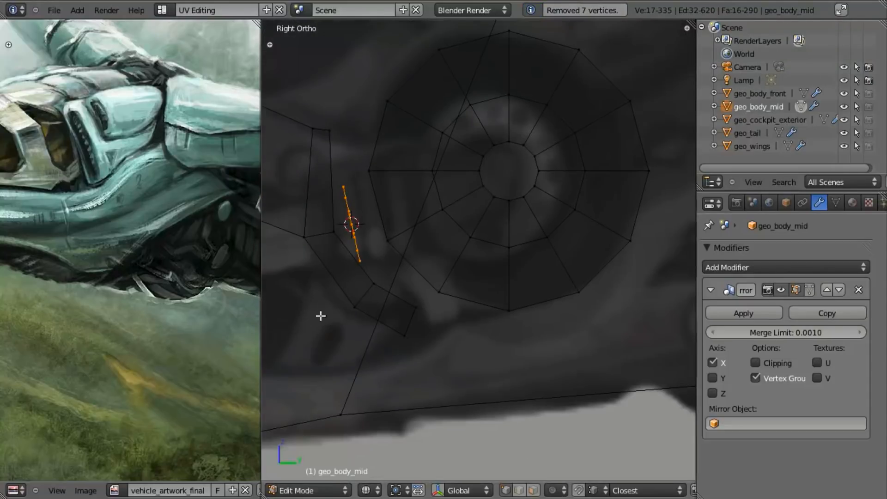
key("e")
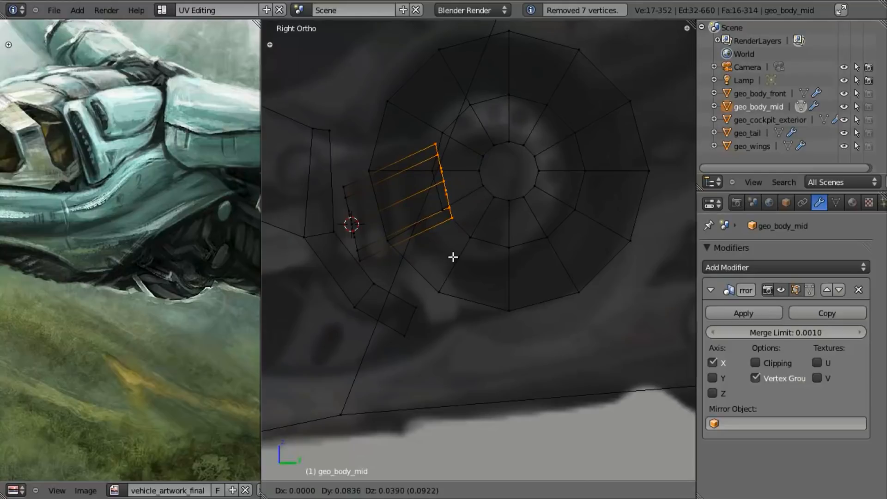
right_click(428, 271)
middle_click_drag(349, 282, 440, 274, "shift")
scroll(437, 266, "up", 3)
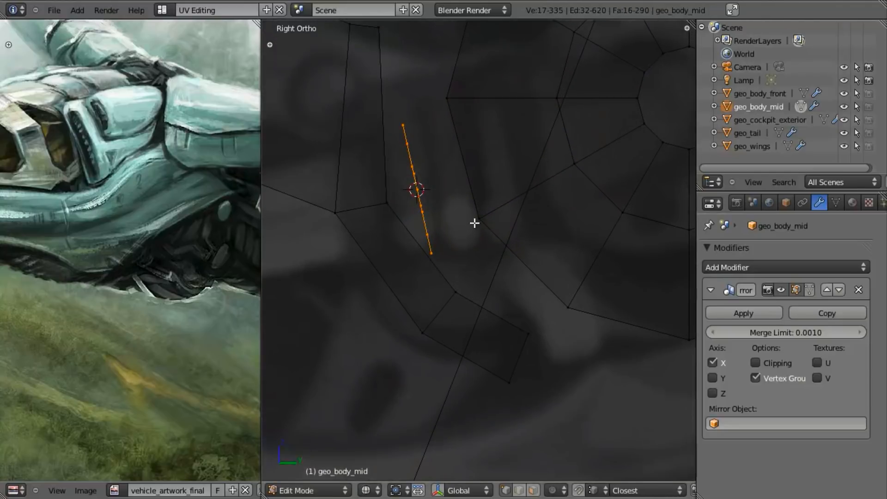
Undo the disc edits back to the plain, untilted 8-vertex circle
scroll(480, 236, "down", 3)
middle_click_drag(485, 242, 542, 252)
key("a")
key("ctrl+z")
key("ctrl+z")
key("ctrl+z")
key("ctrl+z")
key("ctrl+z")
key("ctrl+z")
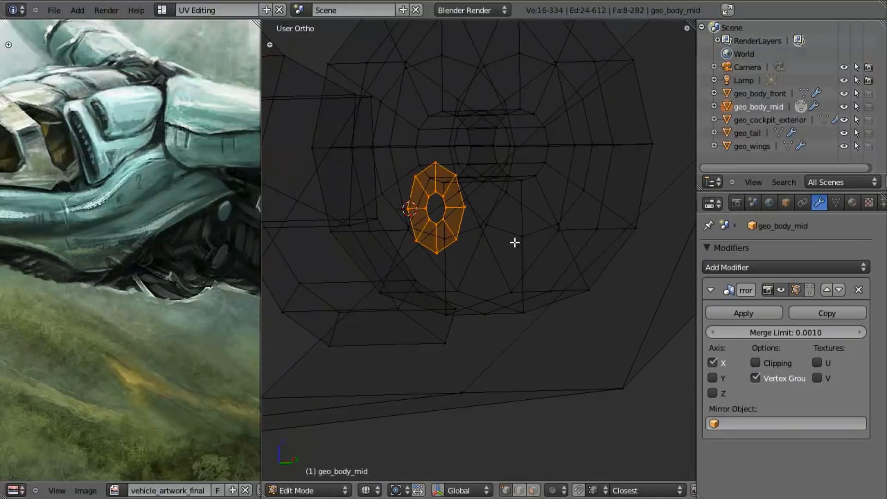
key("ctrl+z")
key("ctrl+z")
key("ctrl+z")
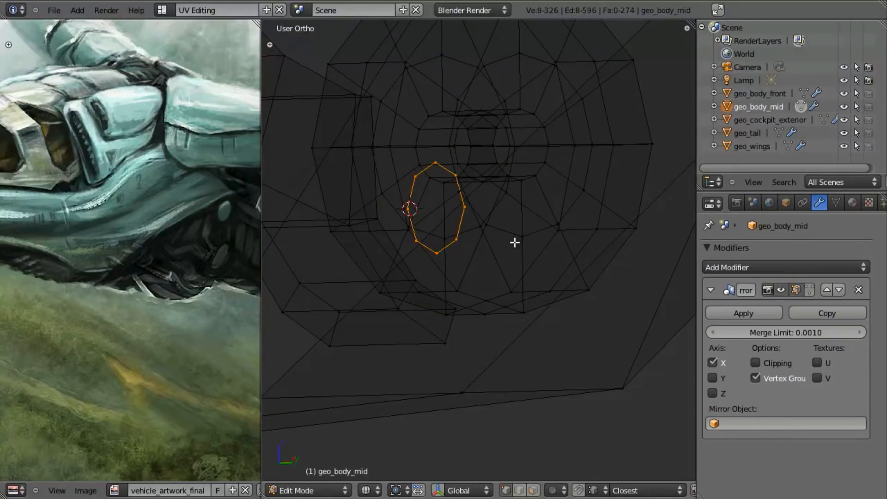
Extrude the circle rearward along Y into a straight tube that overlaps the wheel in side view
key("KP_3")
scroll(515, 241, "up", 2)
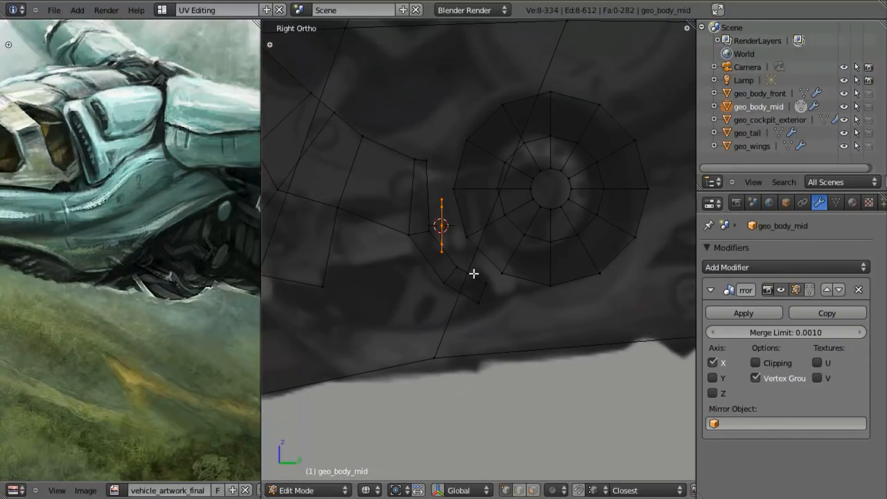
key("e")
key("x")
key("y")
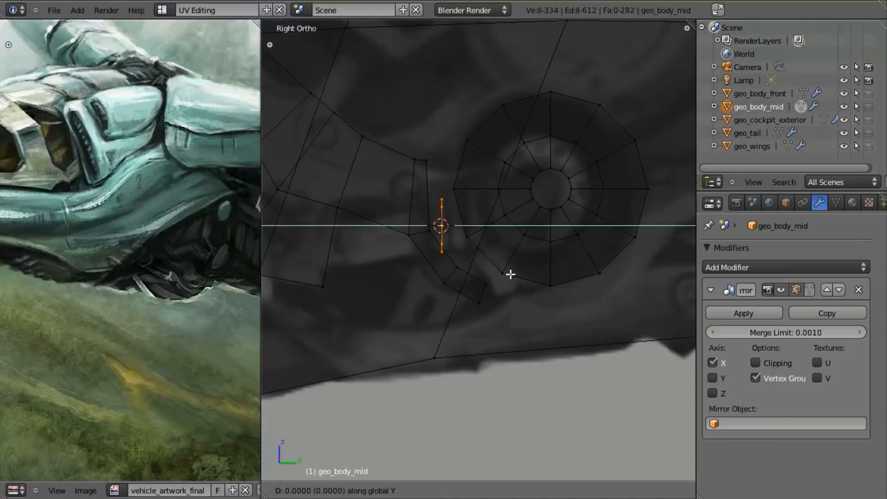
left_click(567, 262)
Move the tube's front edge loop forward along Y past the bracket, and deselect everything
middle_click_drag(395, 233, 431, 236, "shift")
key("a")
right_click(478, 215, "alt")
key("g")
key("y")
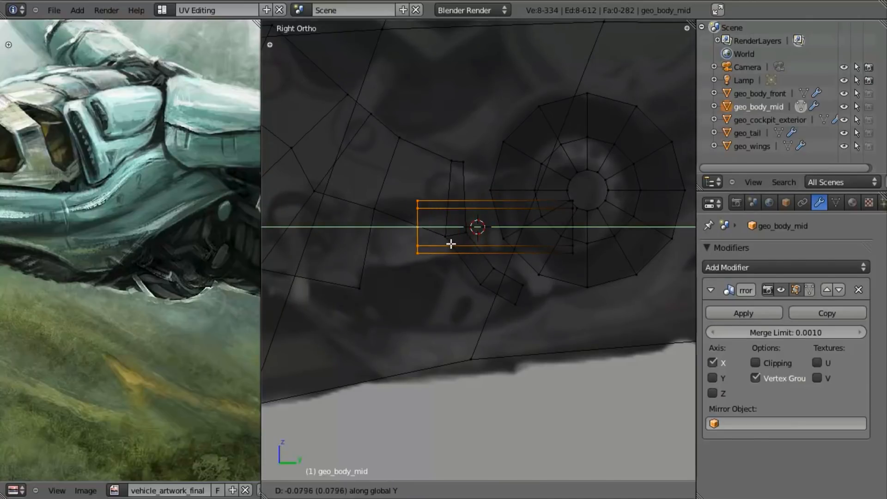
left_click(442, 243)
key("g")
key("y")
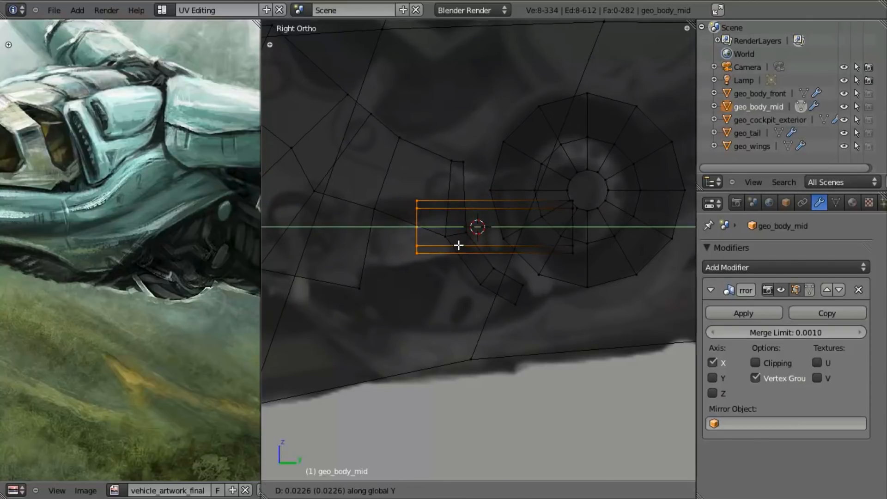
left_click(458, 245)
middle_click_drag(414, 263, 436, 262, "shift")
key("a")
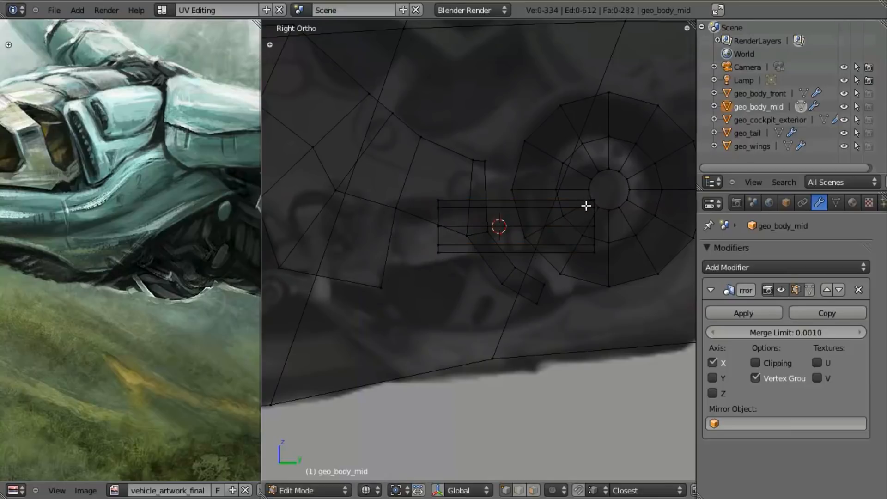
Snap the 3D cursor to the corner vertex at the small cylinder's front end, on the side nearest the body
middle_click_drag(611, 226, 534, 242, "shift")
right_click(531, 225, "alt")
right_click(530, 223, "alt")
key("KP_7")
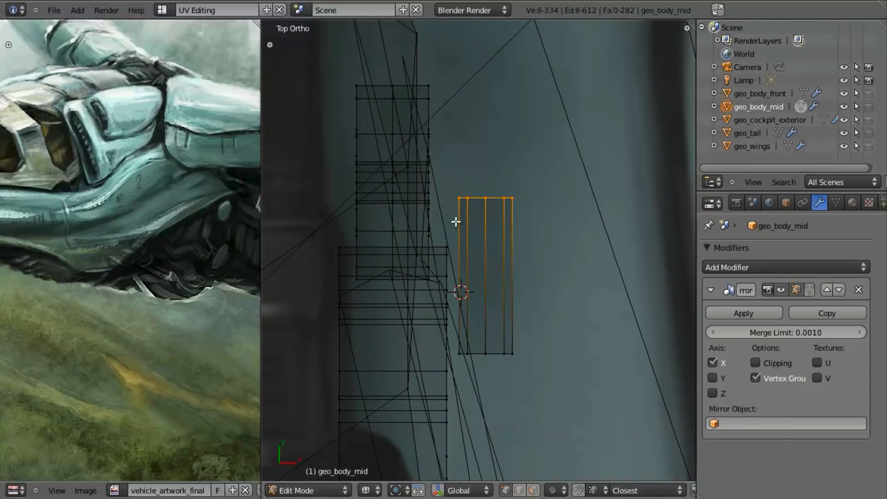
key("a")
right_click(456, 196)
middle_click_drag(471, 208, 475, 284)
key("shift+s")
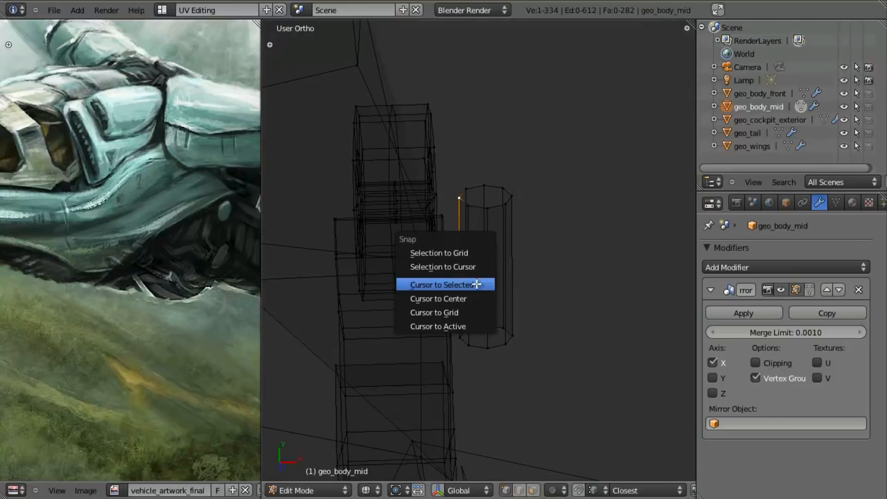
left_click(476, 284)
key("KP_7")
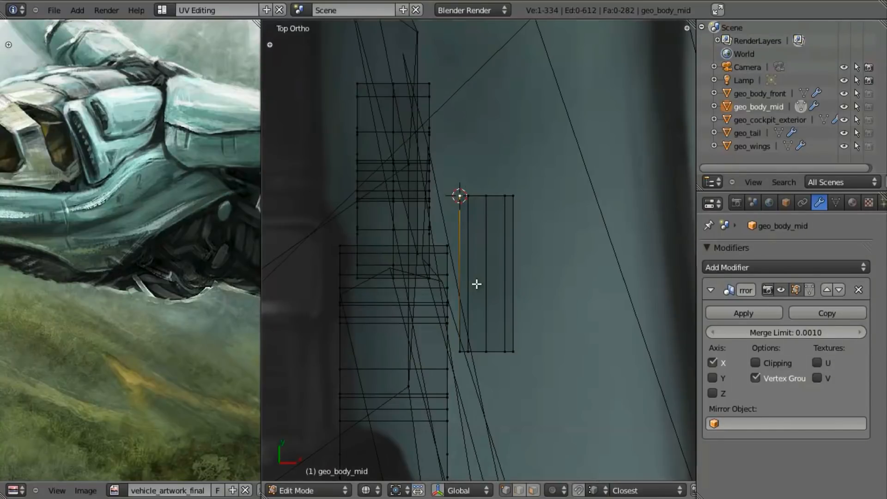
Select the whole small cylinder and set the snap type to Increment
key("l")
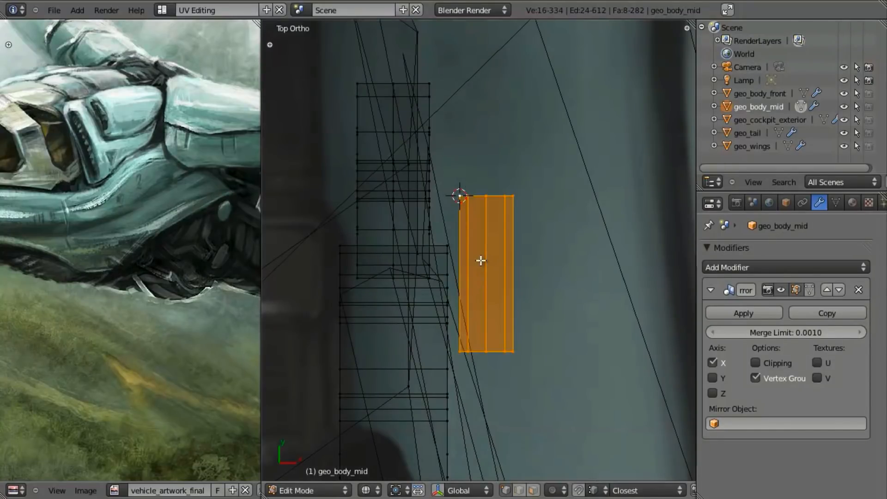
key("g")
key("Escape")
key("shift+ctrl+Tab")
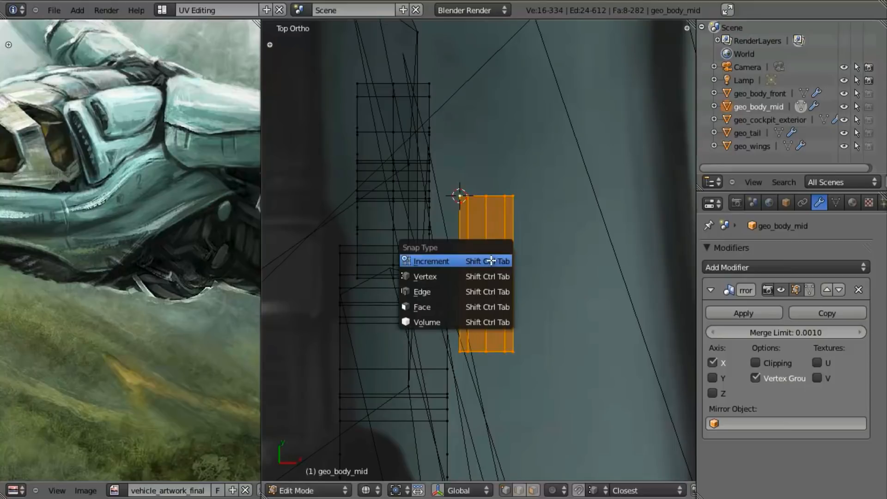
left_click(491, 261)
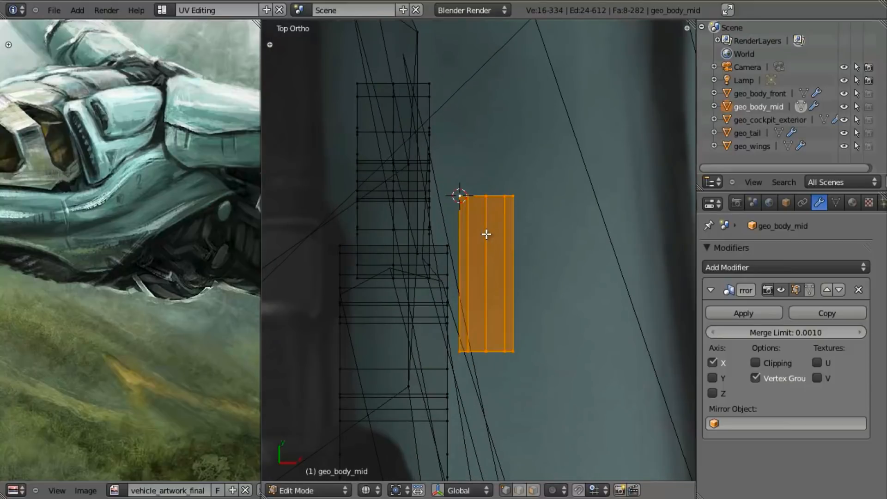
key("g")
key("Escape")
key("shift+ctrl+Tab")
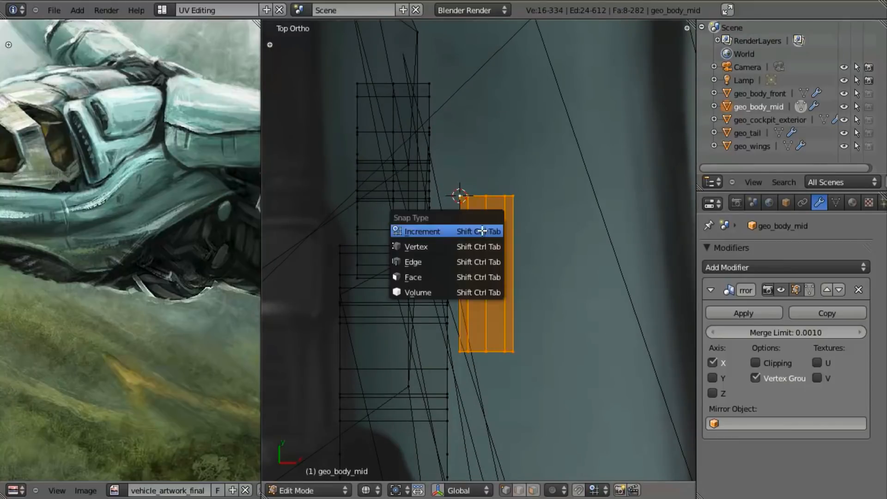
left_click(454, 229)
Move the cylinder 0.01 along X and about -0.01 along Y away from the 3D cursor, and select its front edge loop
key("g")
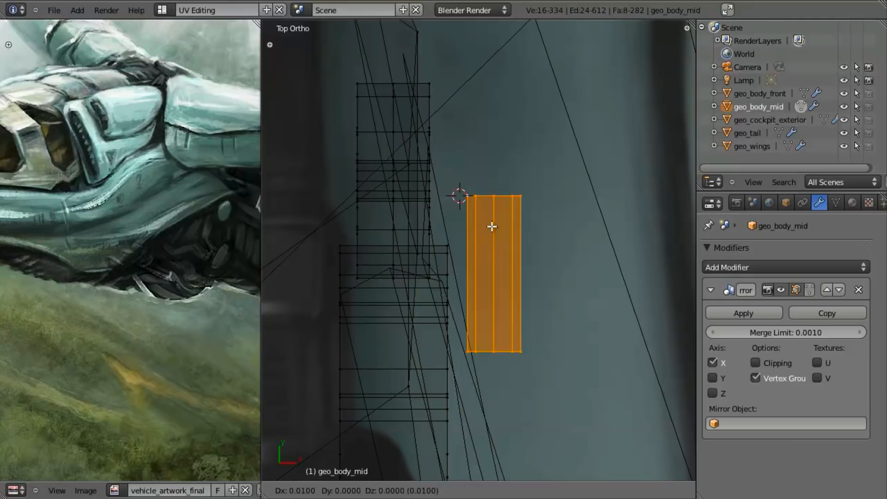
left_click(491, 236)
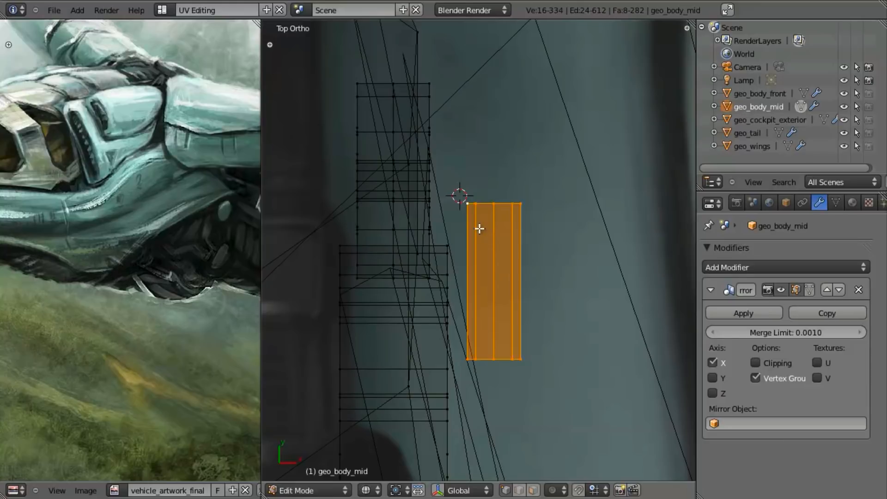
key("a")
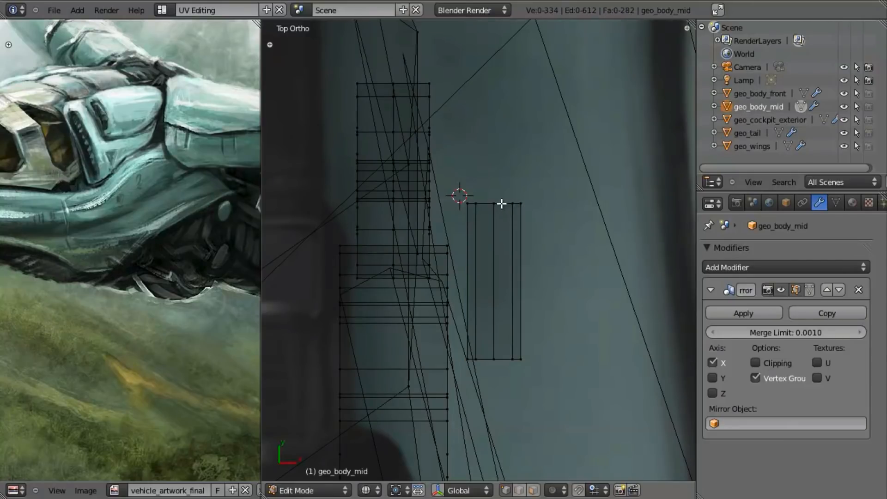
right_click(483, 202, "alt")
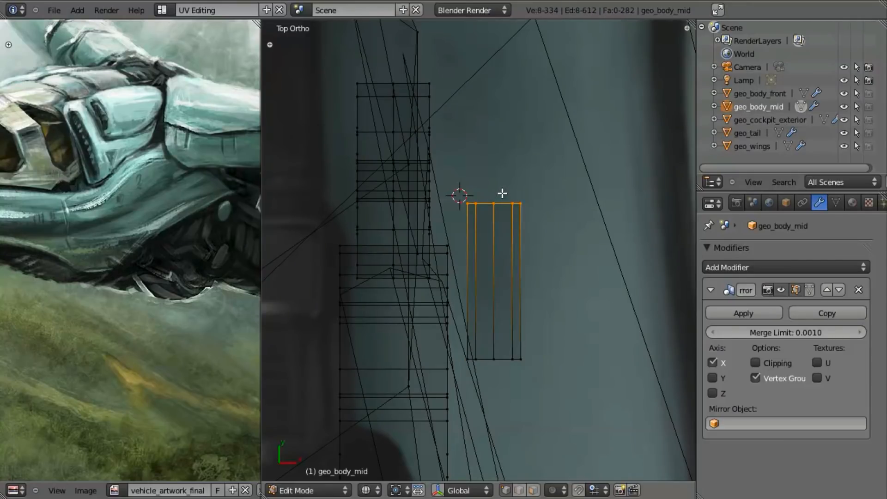
Try spinning the front edge loop 90 degrees around the 3D cursor with axis Z at -1, and undo the spin
key("alt+r")
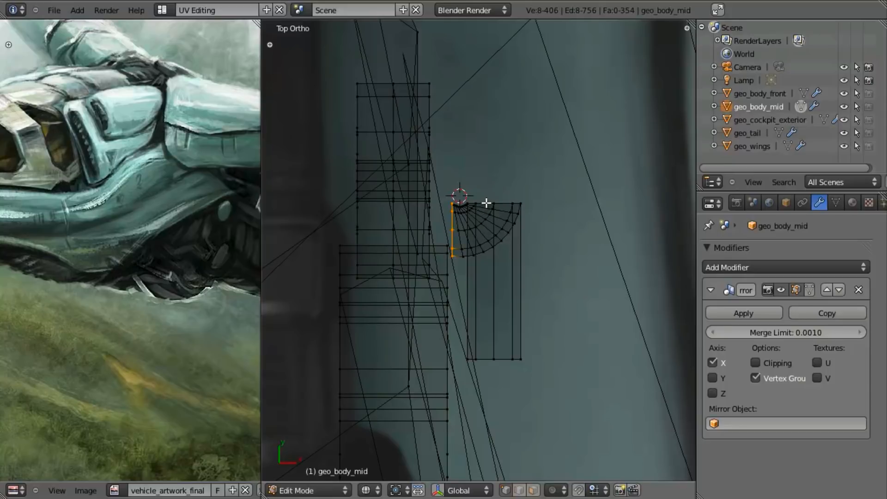
key("F6")
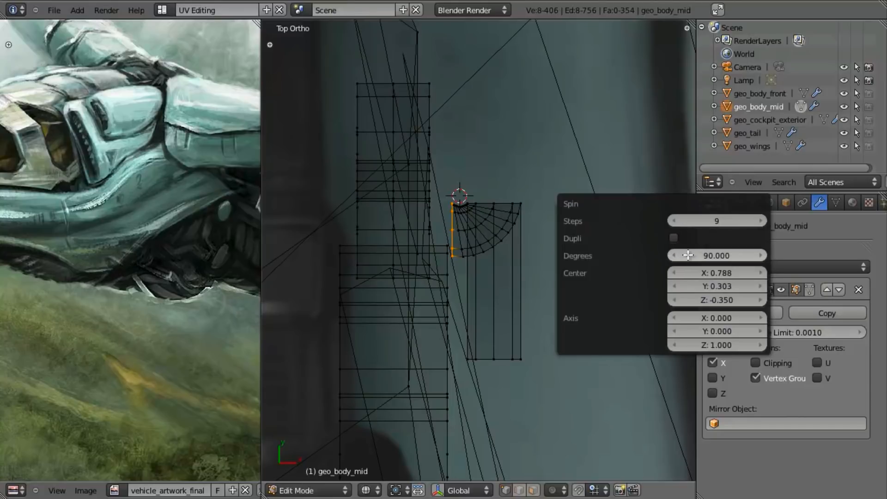
left_click(692, 345)
type("-1")
key("Return")
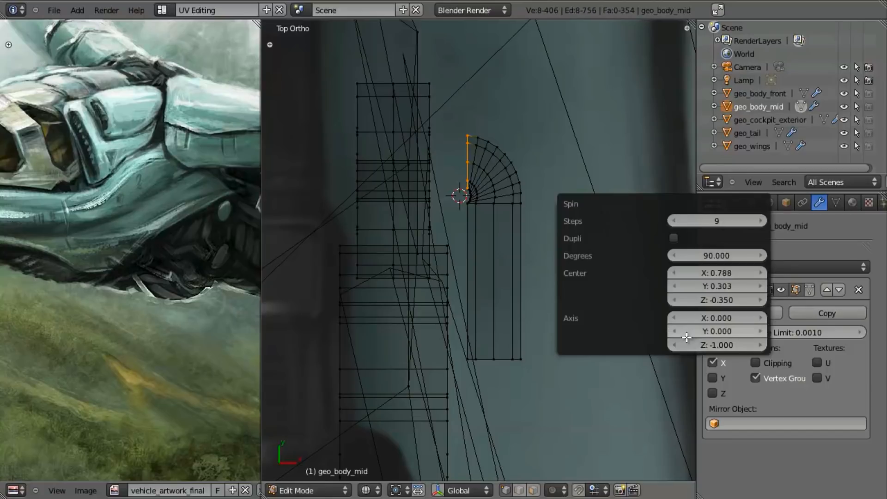
key("ctrl+z")
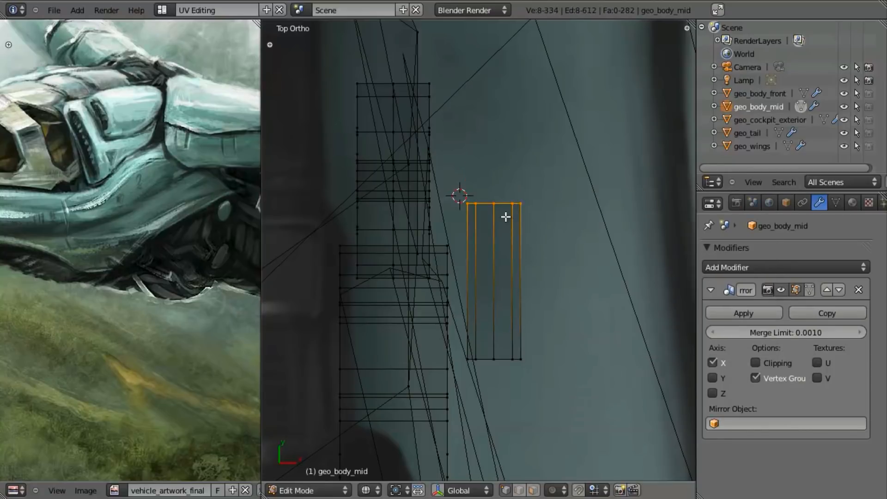
Move the front edge loop 0.01 along Y, level with the 3D cursor, and spin it 90 degrees around the cursor with axis Z -1
key("g")
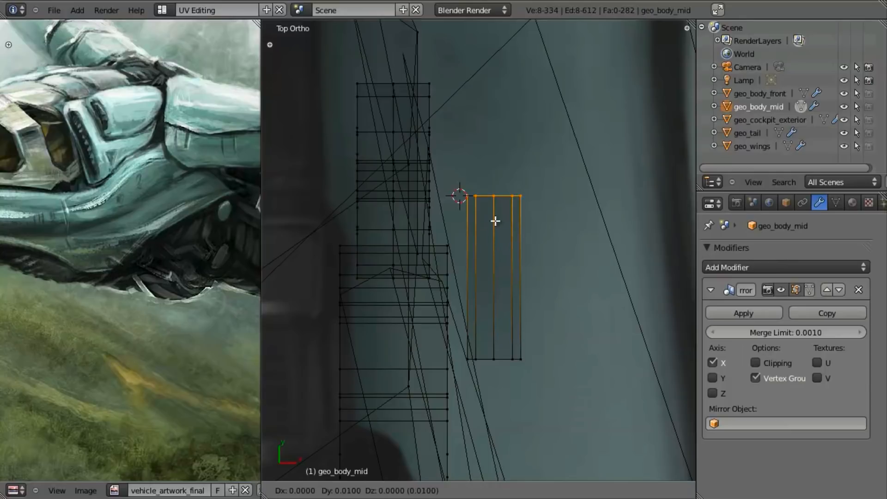
left_click(498, 194)
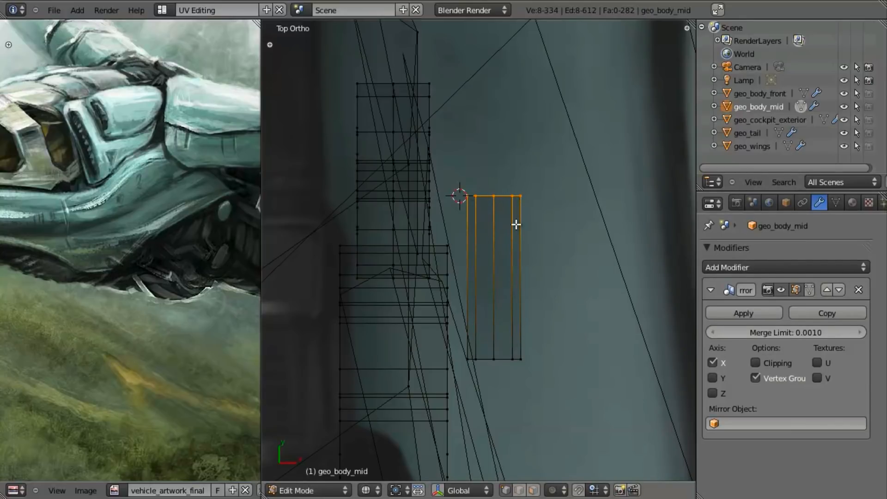
key("alt+r")
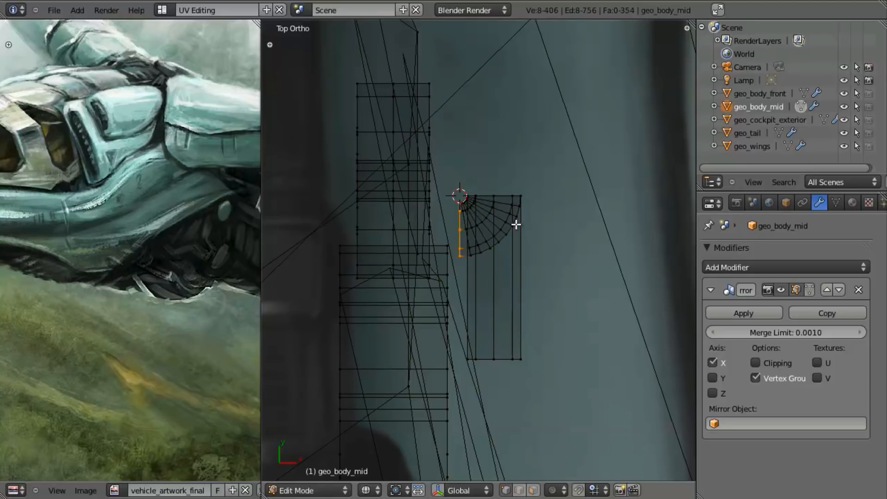
key("F6")
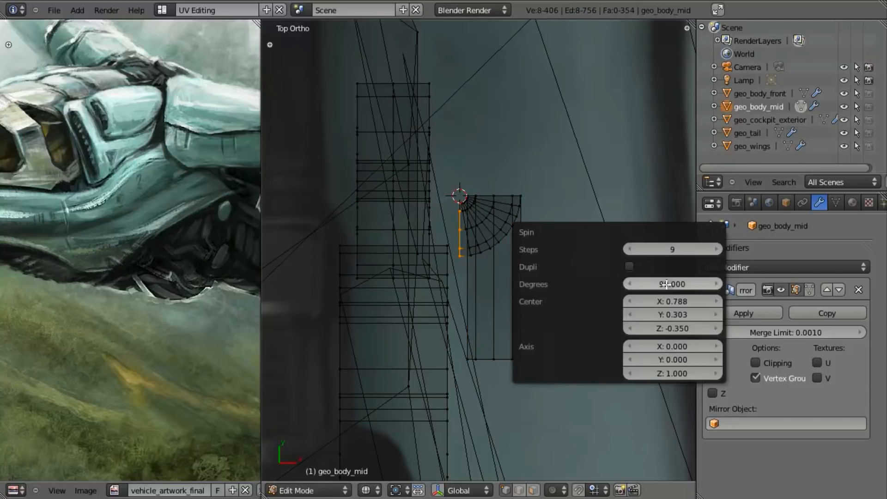
left_click(688, 374)
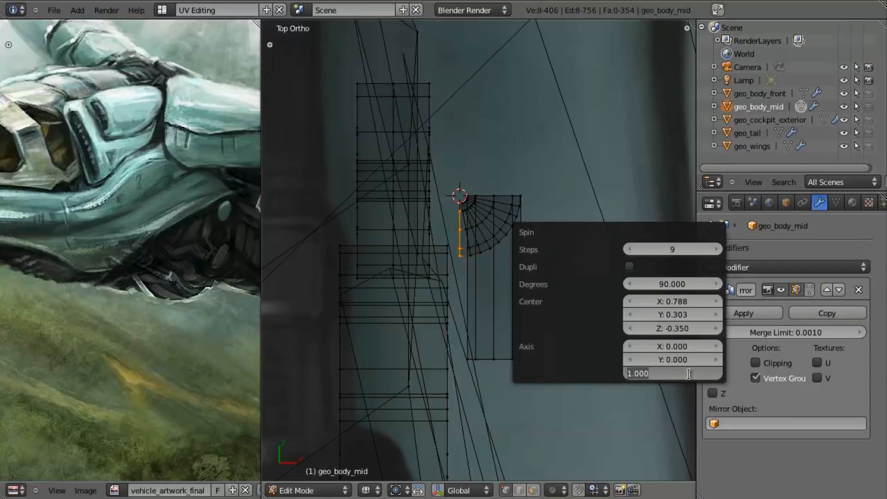
type("-1")
key("Return")
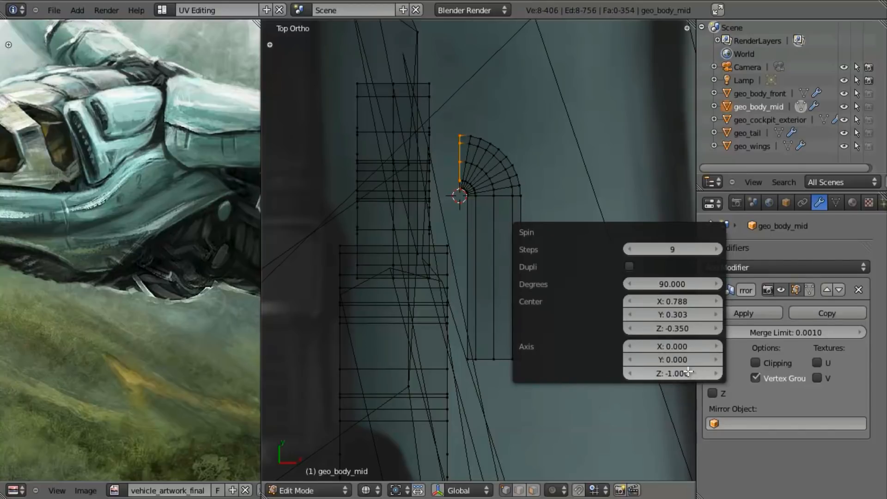
Reduce the spin that forms the pipe bend to 3 steps
left_click(635, 249)
left_click(635, 248)
left_click(635, 249)
left_click(635, 249)
left_click(634, 249)
left_click(634, 249)
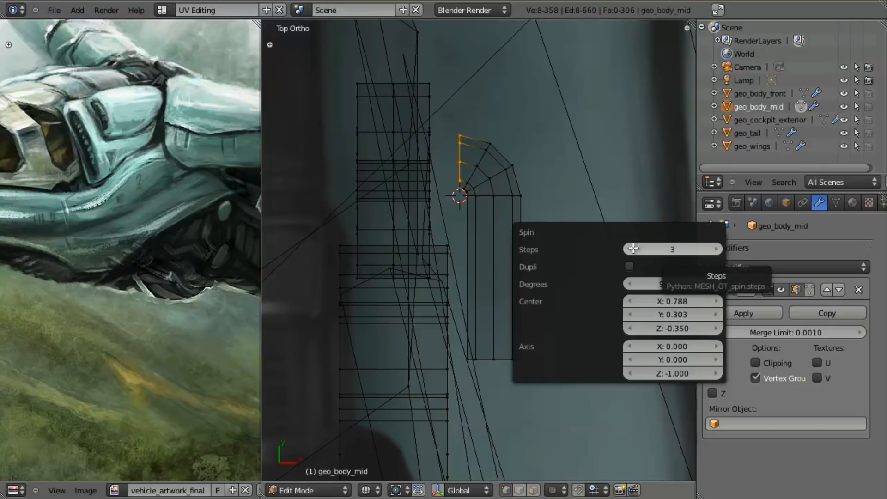
Extrude the open end loop of the pipe bend about -0.16 along the X axis, in toward the body
middle_click_drag(440, 115, 517, 311)
key("KP_7")
key("a")
right_click(445, 144, "alt")
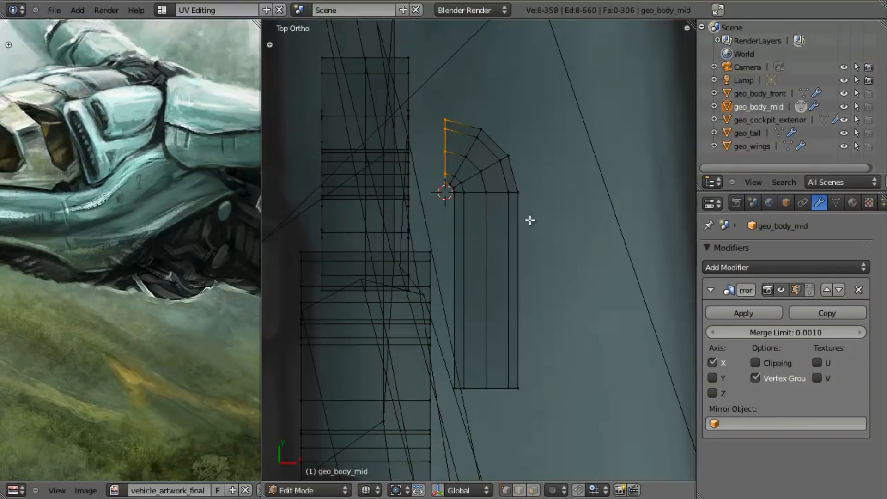
key("e")
key("x")
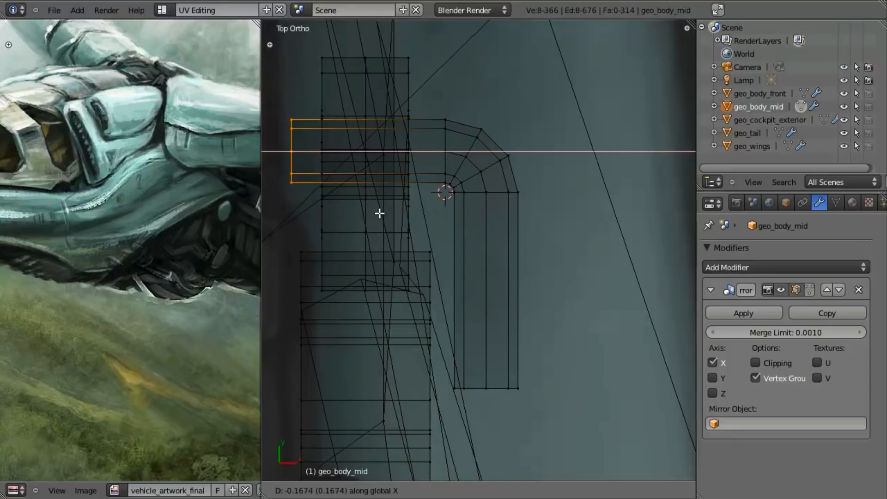
left_click(385, 213)
Move the whole bent pipe in side view about -0.02 along Y and 0.05 along Z onto the wheel hub, plus -0.004 along Y
key("l")
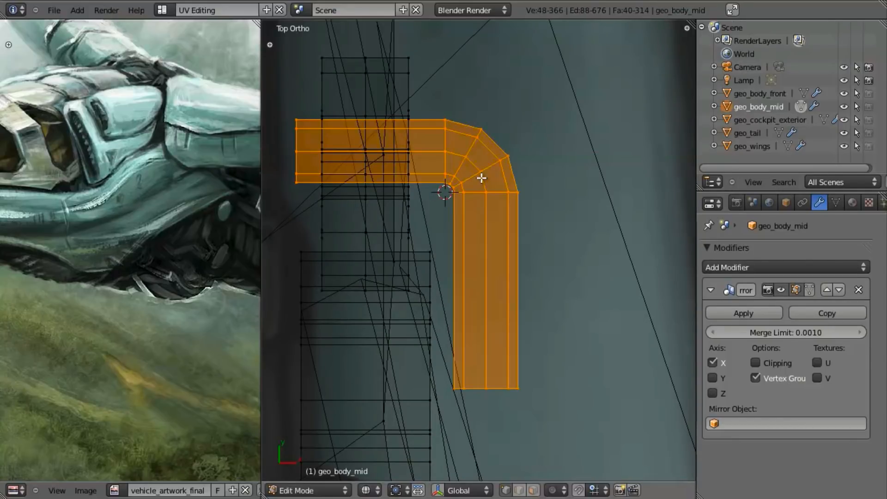
key("KP_3")
key("g")
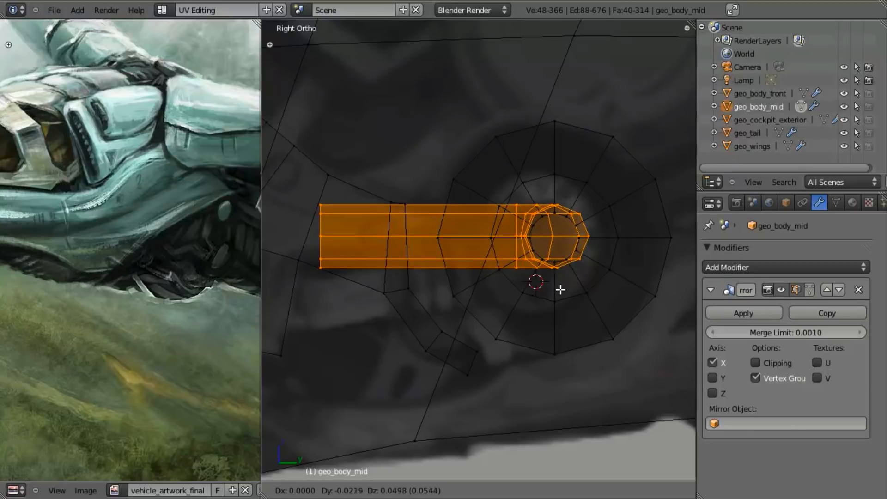
right_click(561, 290)
middle_click_drag(605, 296, 531, 304, "shift")
scroll(520, 306, "up", 2)
scroll(520, 306, "up", 2)
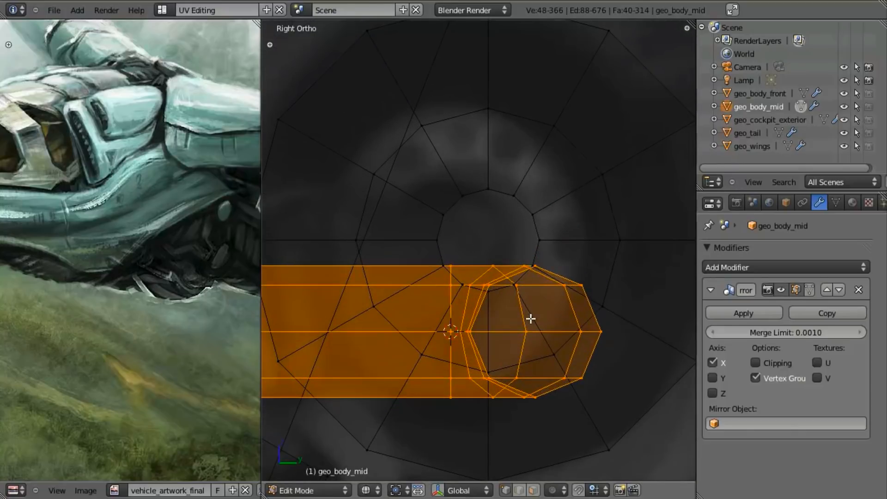
key("g")
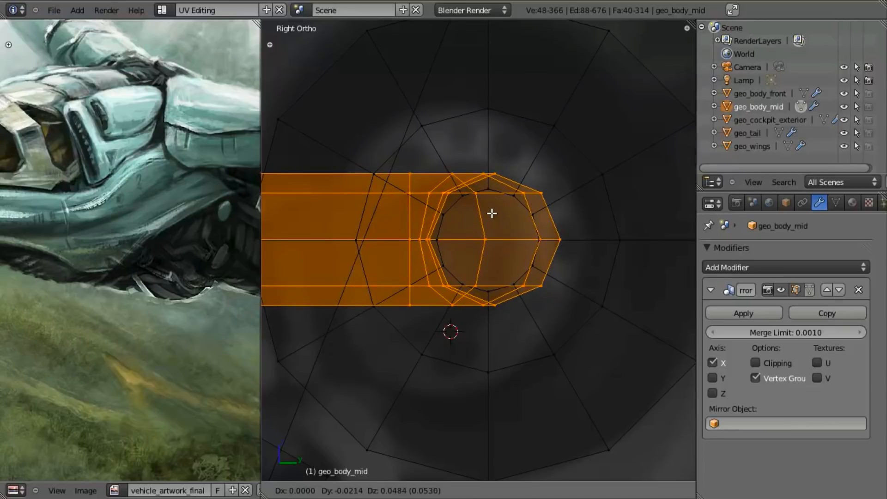
key("x")
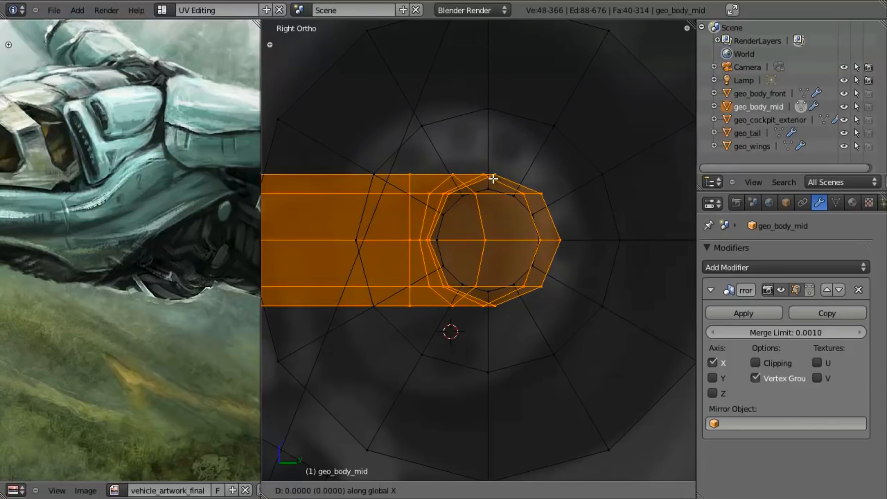
key("y")
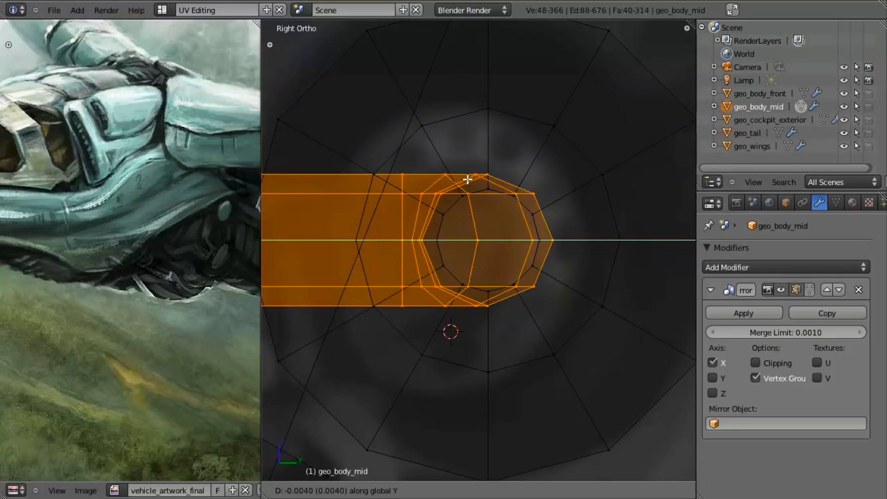
left_click(468, 179)
Set the snap type to Vertex and align the pipe with the wheel hub's centre along Y and along Z
scroll(585, 191, "up", 4)
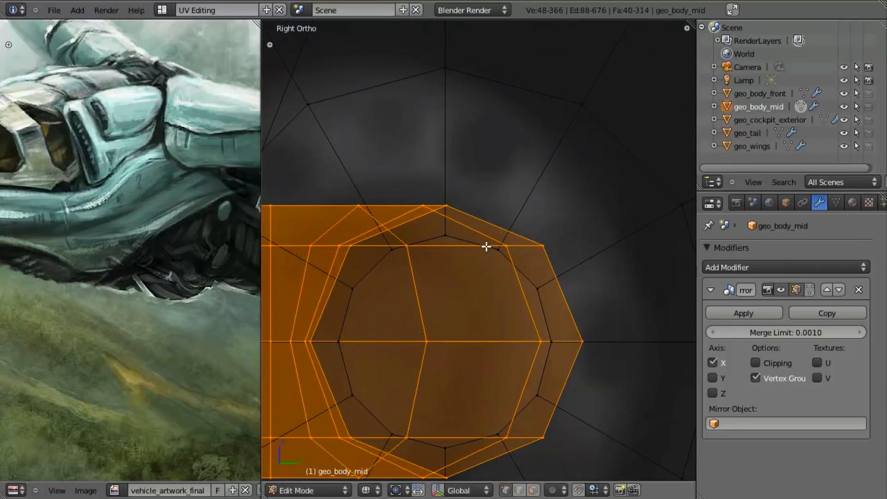
key("shift+ctrl+Tab")
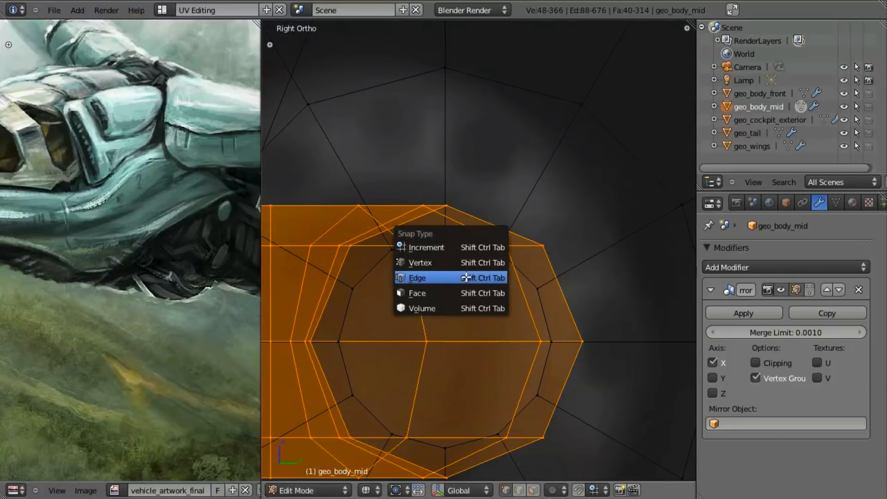
left_click(475, 261)
key("g")
key("y")
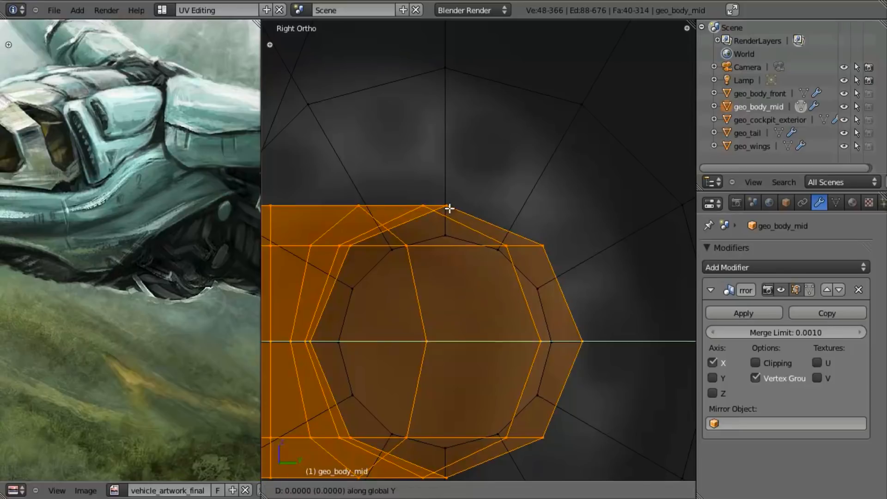
left_click(446, 207)
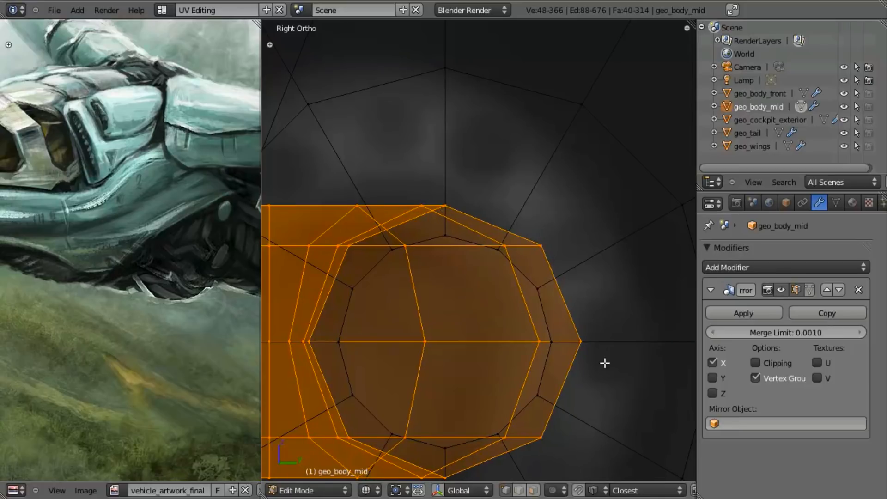
key("g")
key("z")
left_click(602, 341)
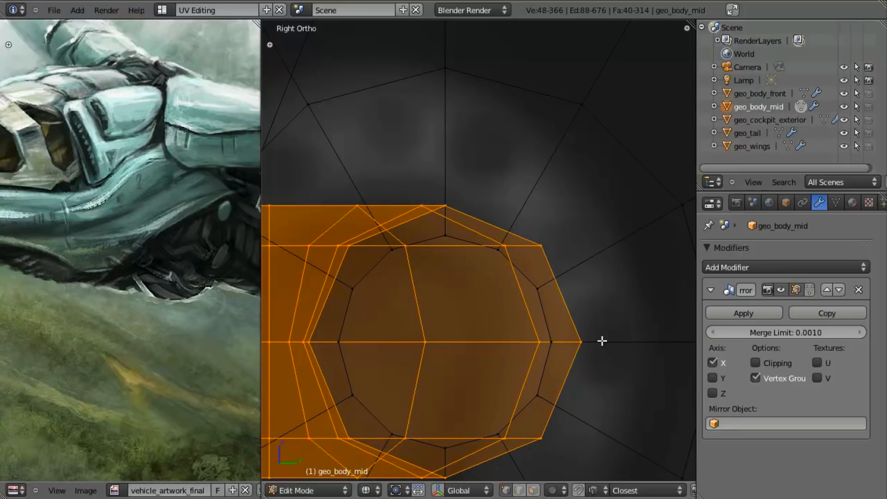
Assign the dark grey material to the whole bent pipe and deselect it
scroll(553, 351, "down", 4)
mouse_move(469, 192)
middle_mouse_down()
mouse_move(463, 311)
mouse_move(512, 258)
mouse_move(500, 299)
mouse_move(467, 297)
mouse_move(509, 291)
middle_mouse_up()
key("z")
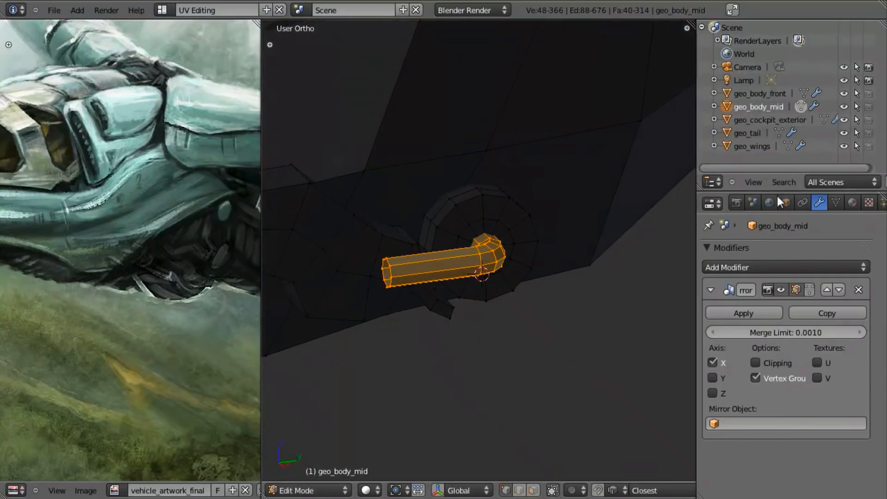
left_click(852, 202)
left_click(739, 307)
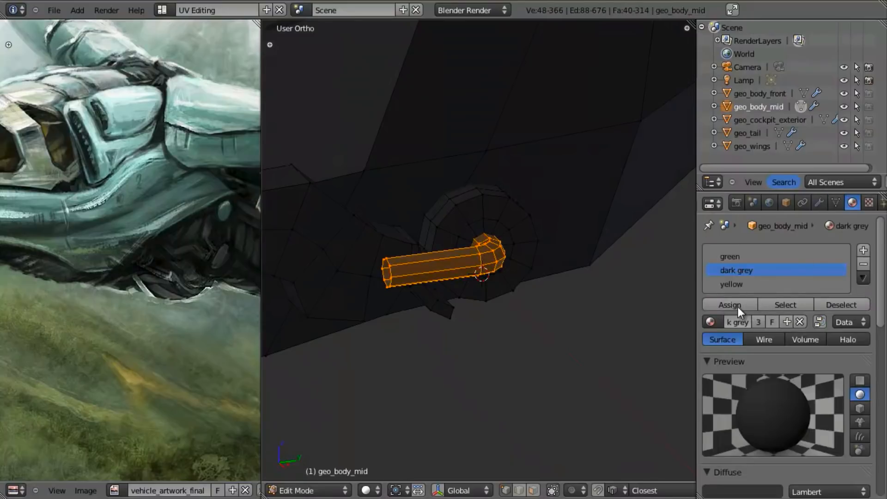
key("KP_Decimal")
key("a")
Shorten the pipe in side view by moving its open end loop along Y toward the wheel
key("KP_3")
key("z")
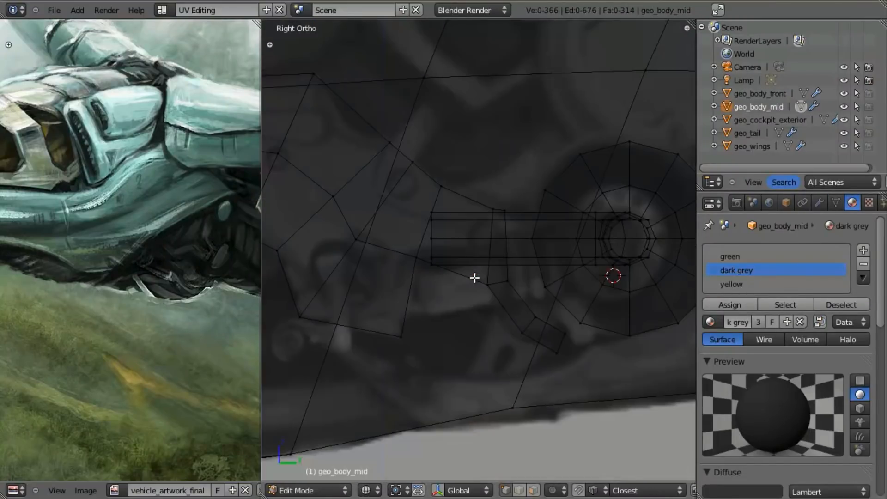
right_click(433, 231, "alt")
key("g")
key("y")
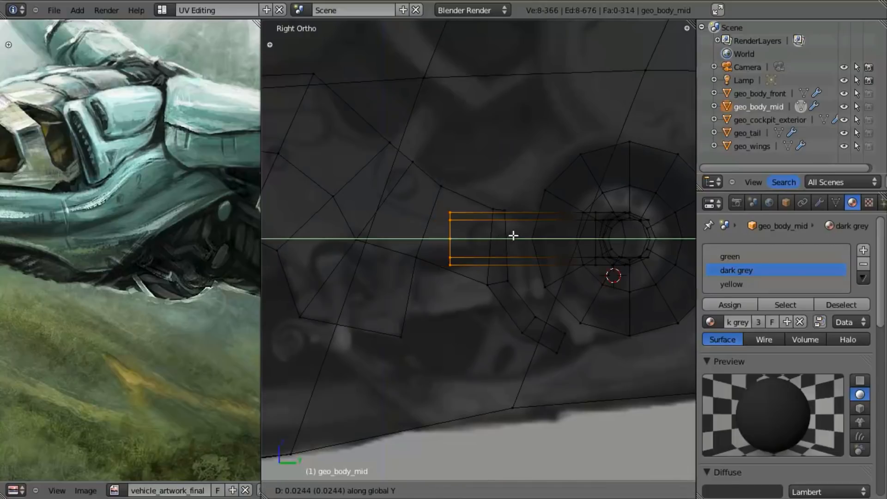
left_click(527, 237)
Switch the snap type to Increment and back to Vertex
key("shift+ctrl+Tab")
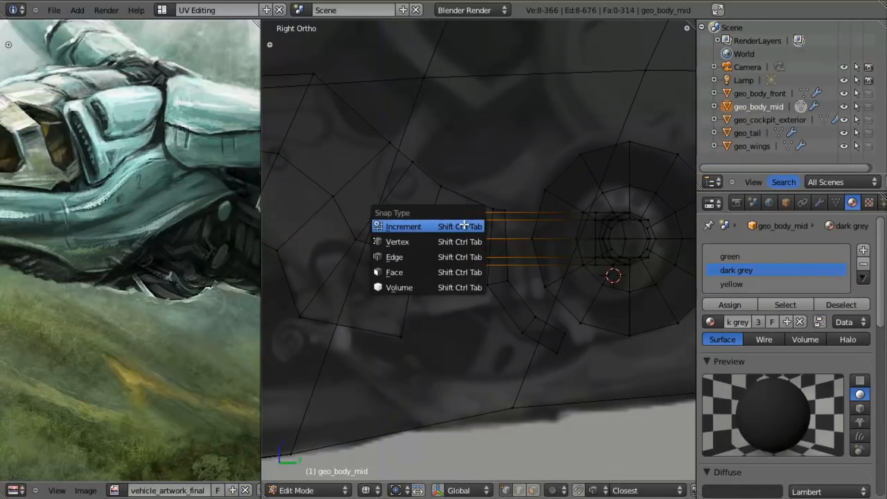
left_click(463, 226)
key("shift+ctrl+Tab")
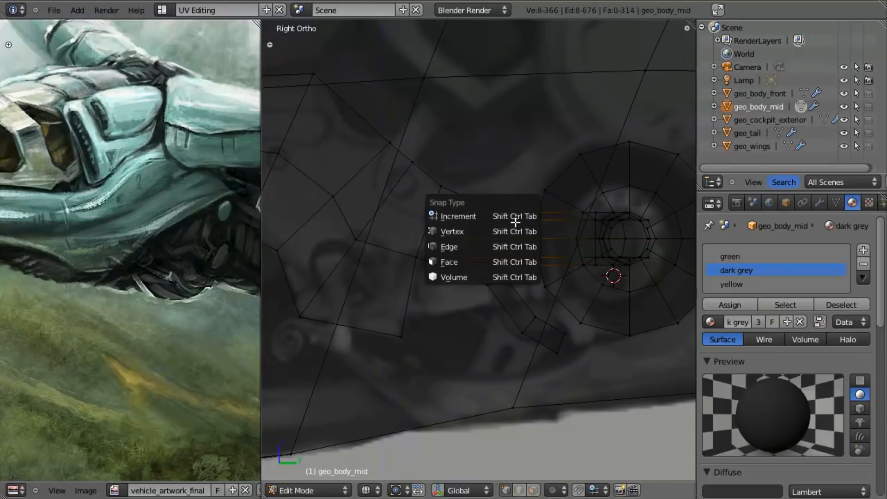
left_click(516, 230)
Duplicate the four edge loops of the pipe bend in place and mirror the copy with a scale of -1 along Y
mouse_move(516, 229)
middle_mouse_down()
mouse_move(470, 256)
mouse_move(555, 273)
mouse_move(578, 263)
mouse_move(565, 298)
middle_mouse_up()
key("z")
left_click(548, 296, "alt")
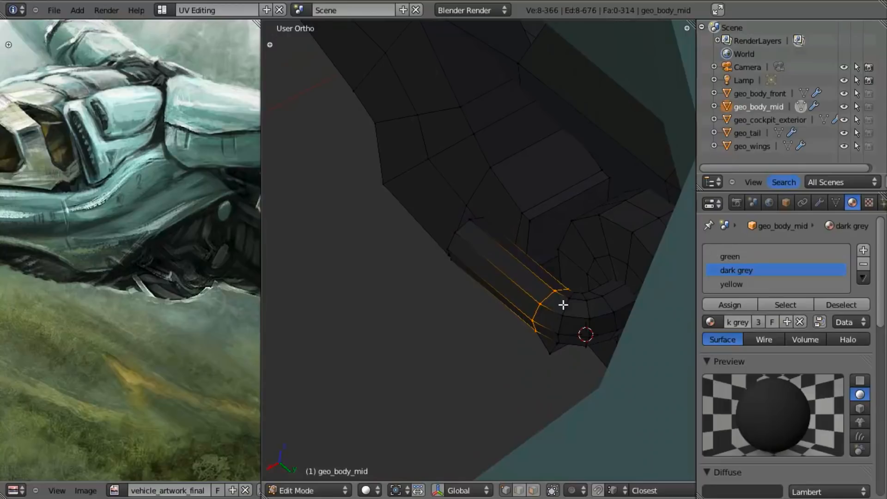
left_click(562, 304, "alt+shift")
left_click(587, 303, "alt+shift")
left_click(615, 303, "alt+shift")
mouse_move(391, 272)
middle_mouse_down()
mouse_move(416, 309)
mouse_move(491, 377)
mouse_move(491, 356)
middle_mouse_up()
key("z")
key("KP_3")
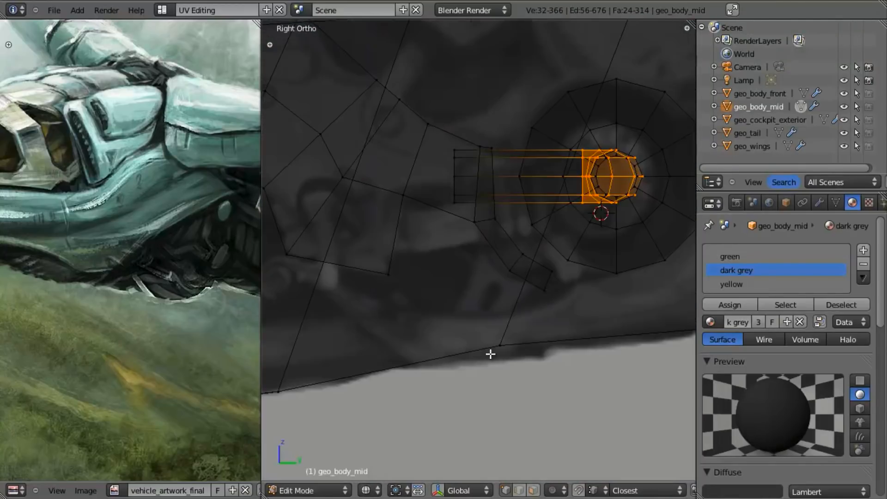
key("e")
right_click(491, 353)
type("sy-1")
key("Return")
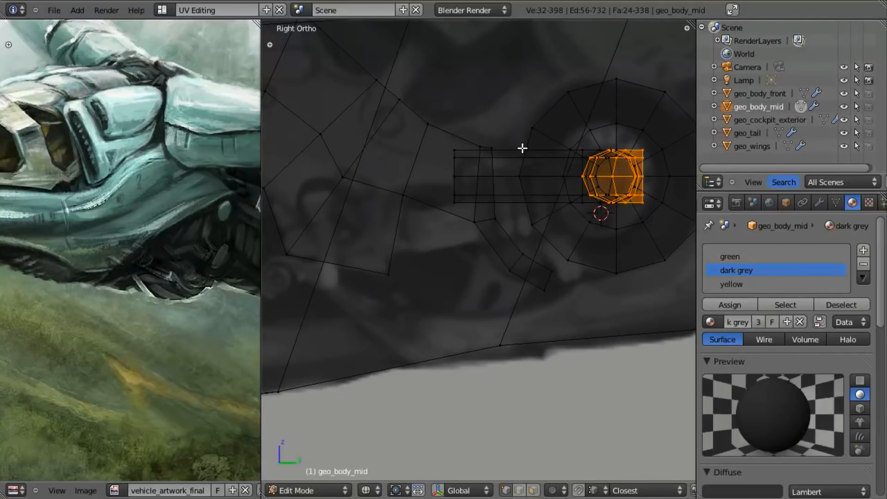
Move the mirrored bend along Y onto the open end of the pipe's straight section
key("g")
key("y")
left_click(318, 155)
key("g")
key("y")
right_click(467, 158)
Duplicate the mirrored bend in place, working in top view wireframe
middle_click_drag(468, 158, 487, 214)
key("z")
key("KP_7")
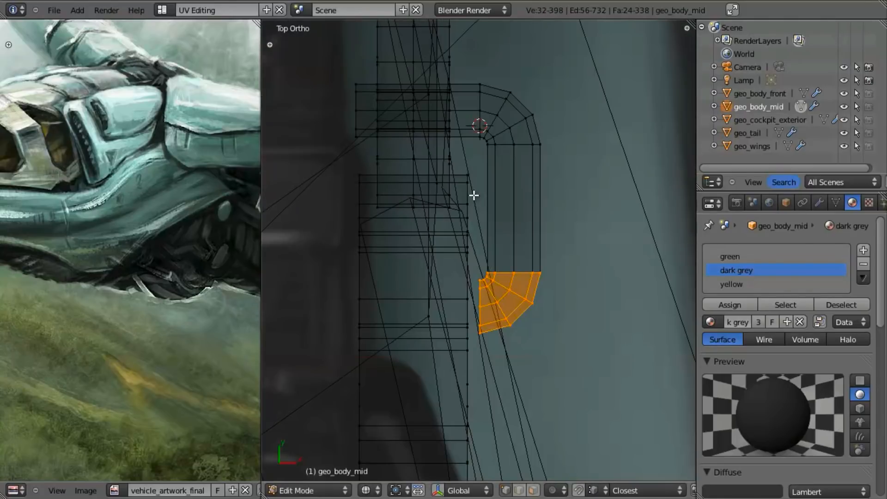
key("shift+d")
right_click(620, 338)
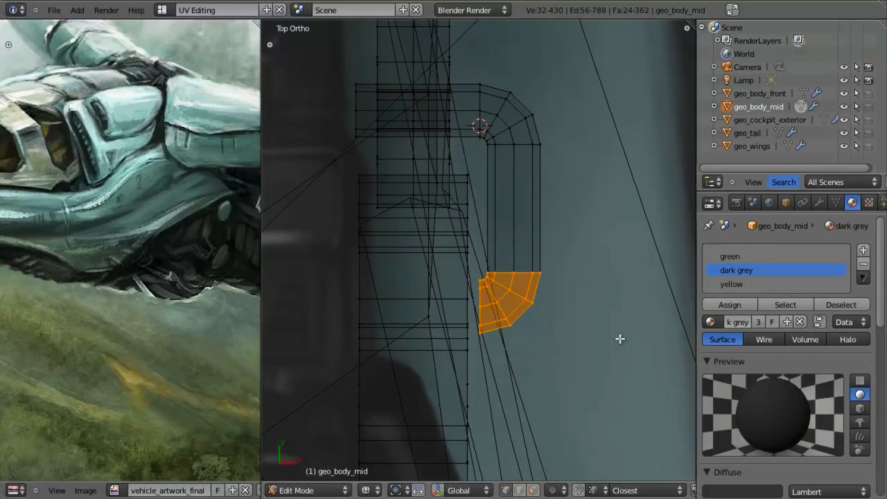
Try flipping the copied bend with a scale of -1, and undo both attempts
type("sx-1")
key("Return")
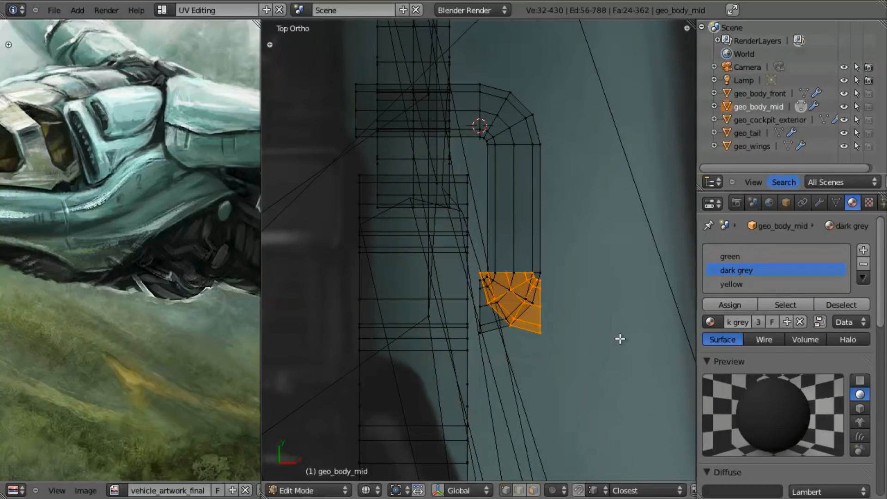
key("ctrl+z")
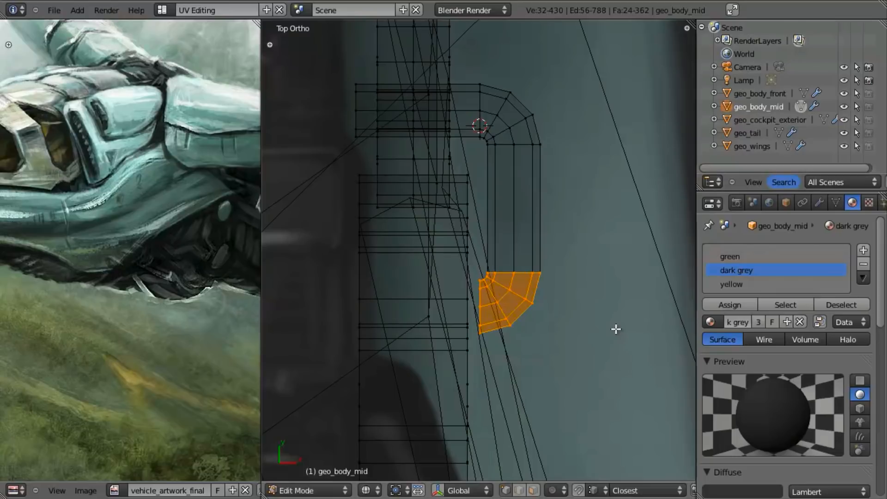
type("sx-1")
key("Return")
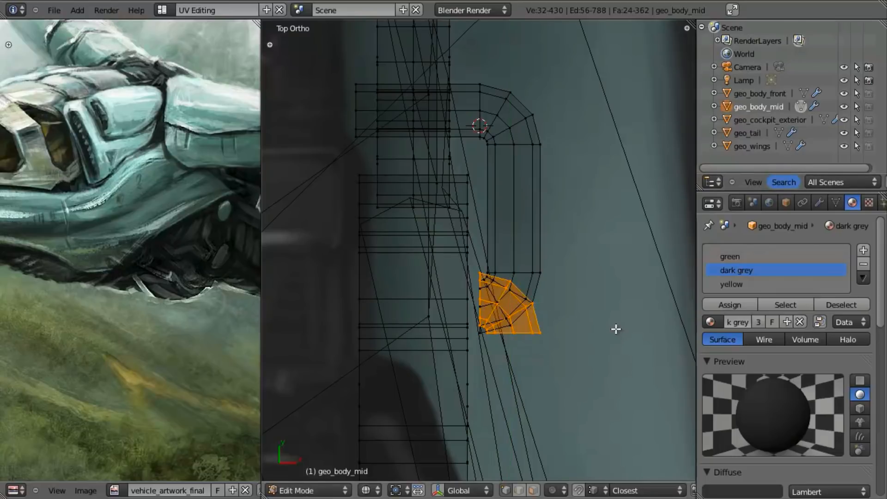
key("ctrl+z")
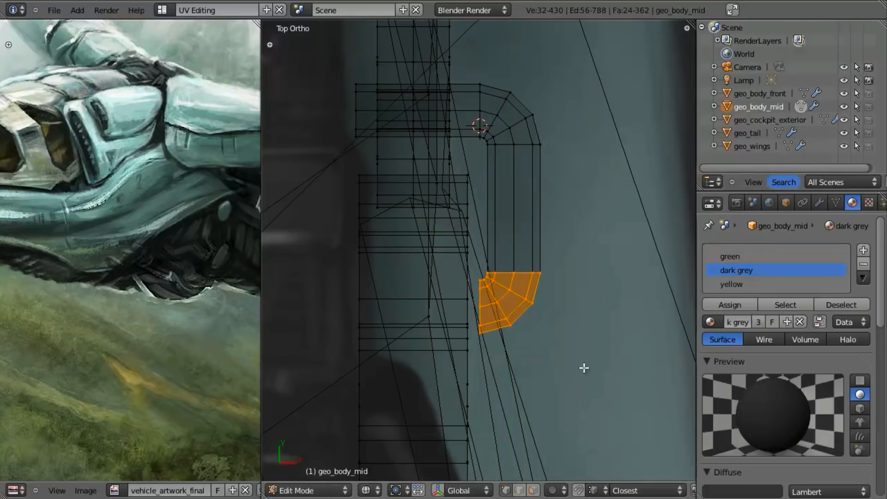
Try rotating the copied bend freely and by 90 degrees
key("r")
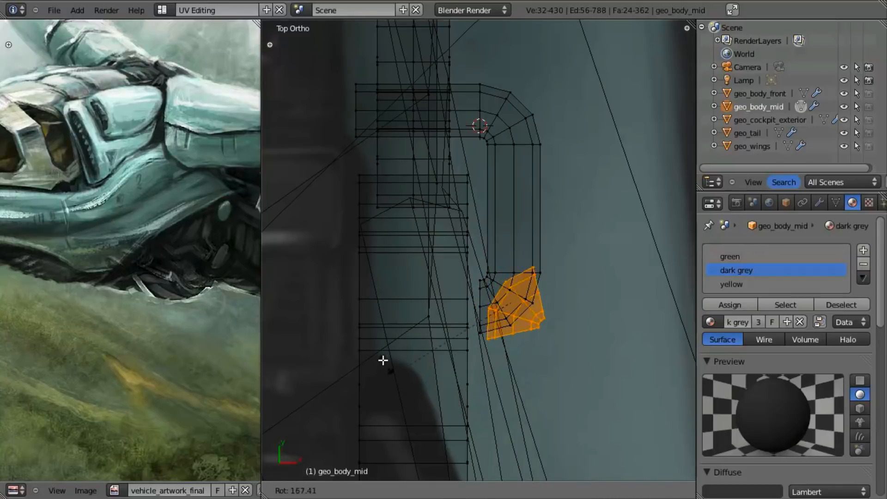
right_click(384, 361)
type("r90")
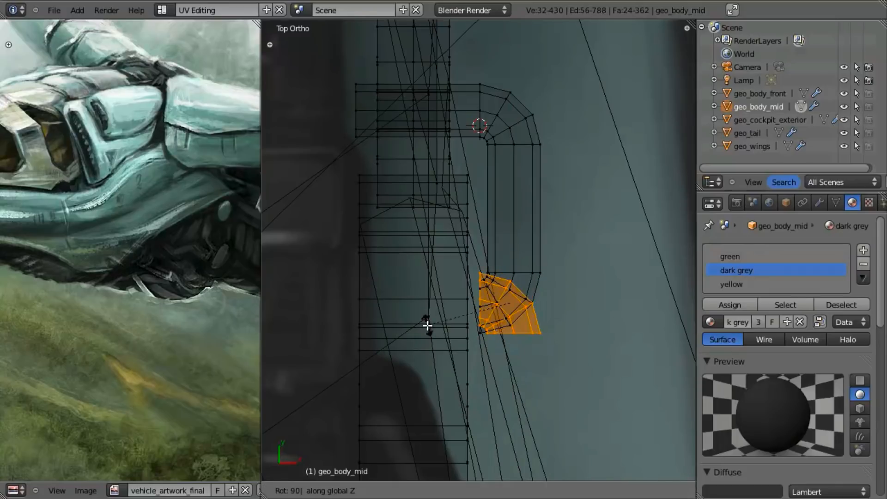
right_click(427, 326)
Rotate the copied bend 180 degrees around the Z axis
key("r")
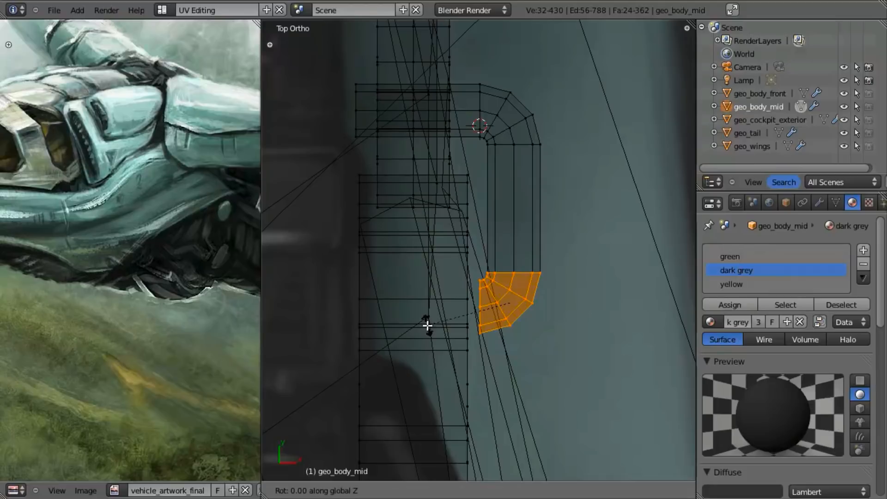
type("180")
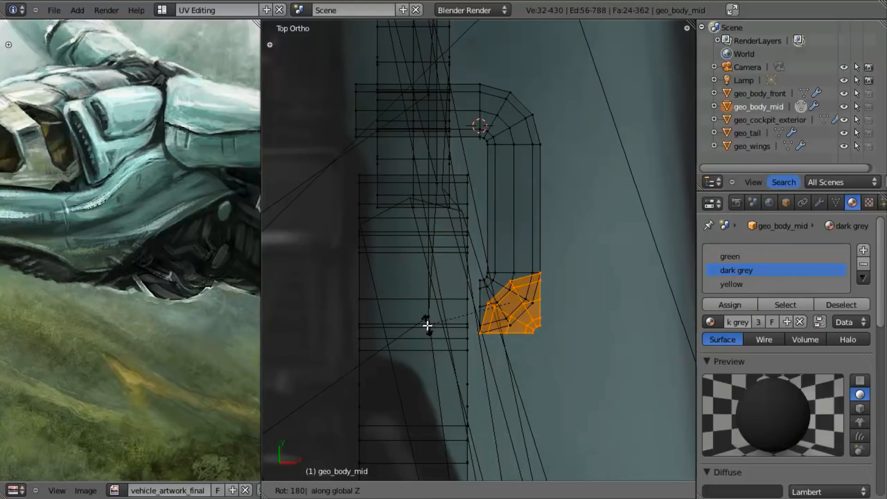
key("Return")
Move the copied bend along X past the inner side of the wheel and align it along Y with the second bend's open end
key("g")
key("x")
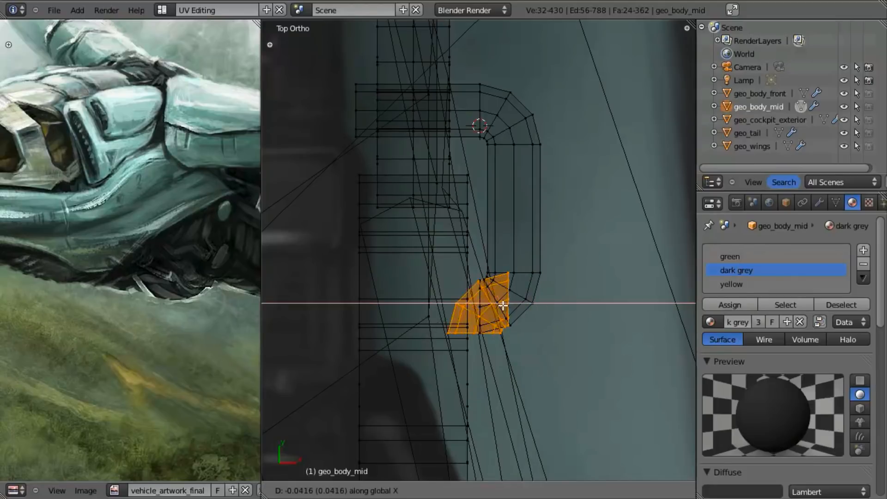
left_click(357, 320)
key("g")
key("y")
left_click(368, 322)
key("g")
key("y")
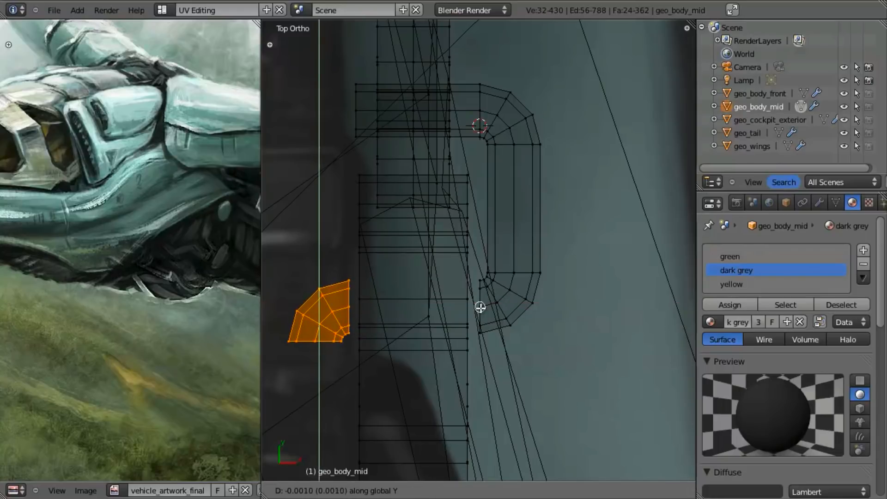
left_click(480, 307)
Extrude the second bend's open end loop along X to meet the copied bend
key("a")
right_click(481, 298, "alt")
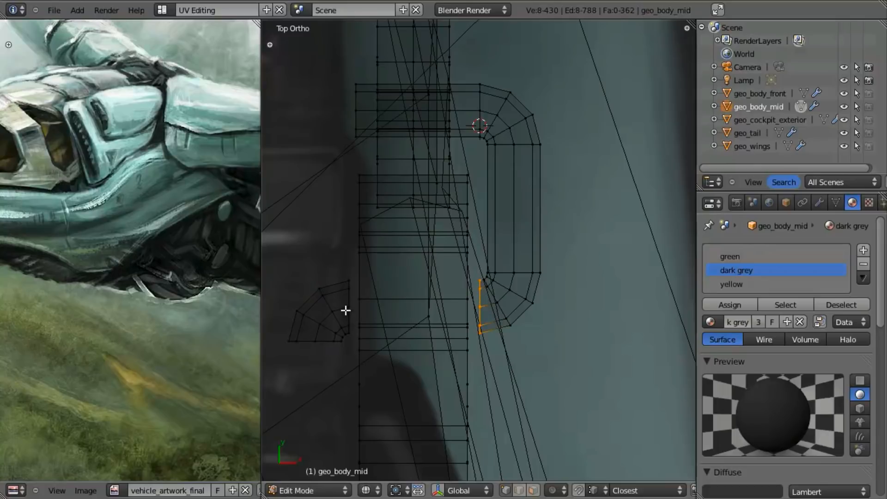
key("e")
key("x")
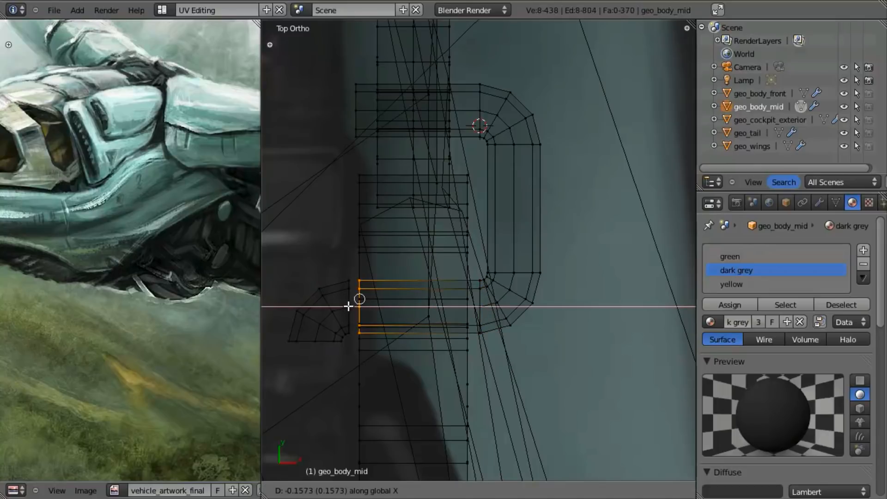
left_click(349, 287)
Remove the doubled vertices across the whole geo_body_mid mesh
scroll(438, 326, "down", 2)
scroll(439, 327, "up", 2)
key("a")
key("w")
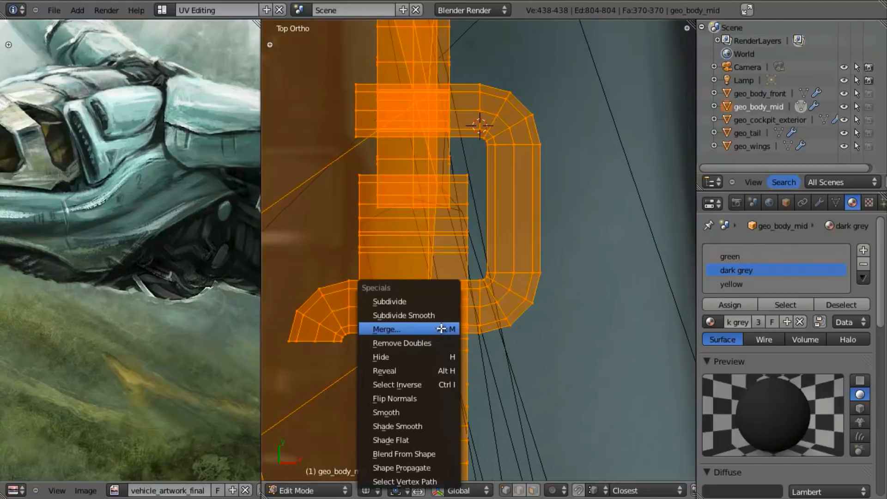
left_click(439, 343)
key("a")
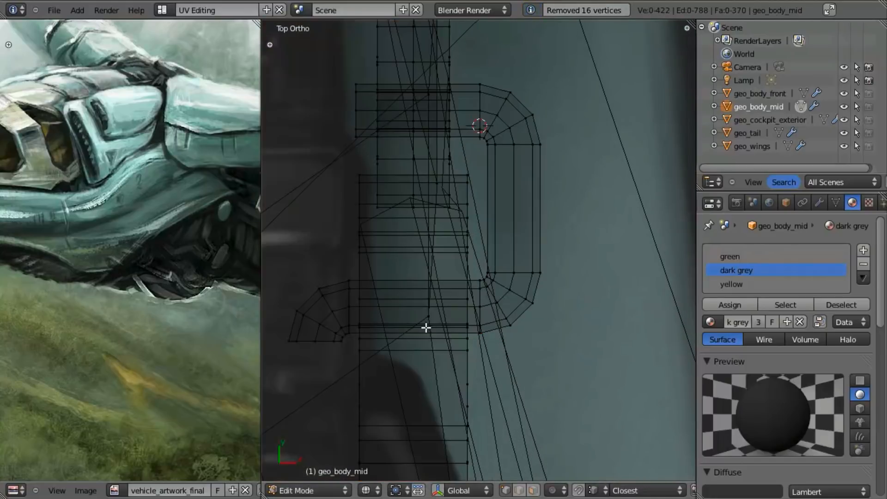
Extrude the open end loop of the innermost bend about -0.11 along Y in side view
middle_click_drag(429, 326, 460, 303, "shift")
right_click(365, 289, "alt")
scroll(379, 292, "down", 3)
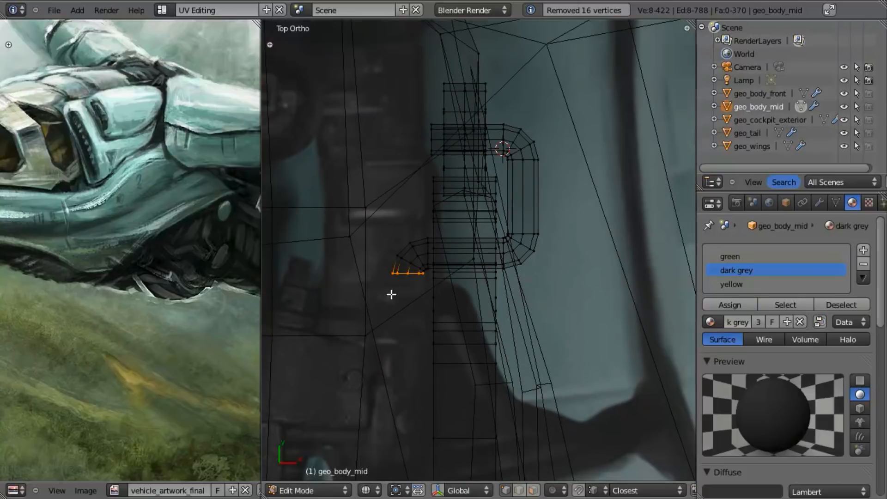
key("KP_3")
scroll(492, 294, "up", 4)
key("e")
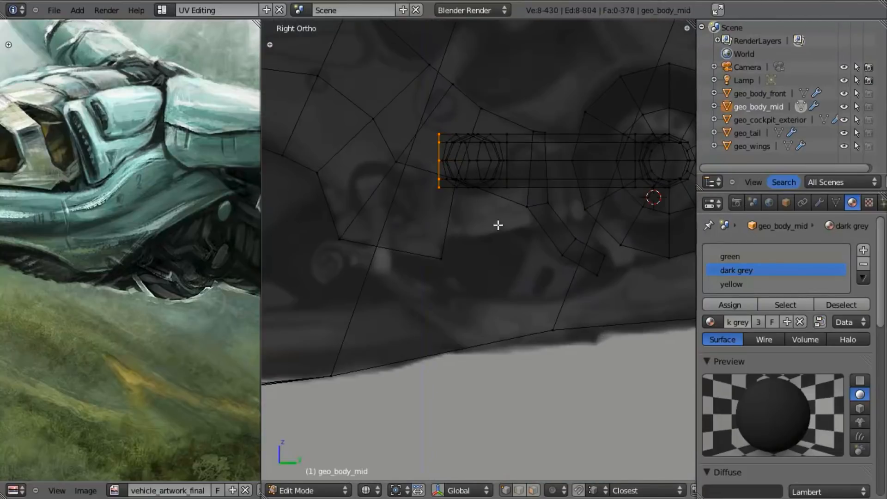
key("y")
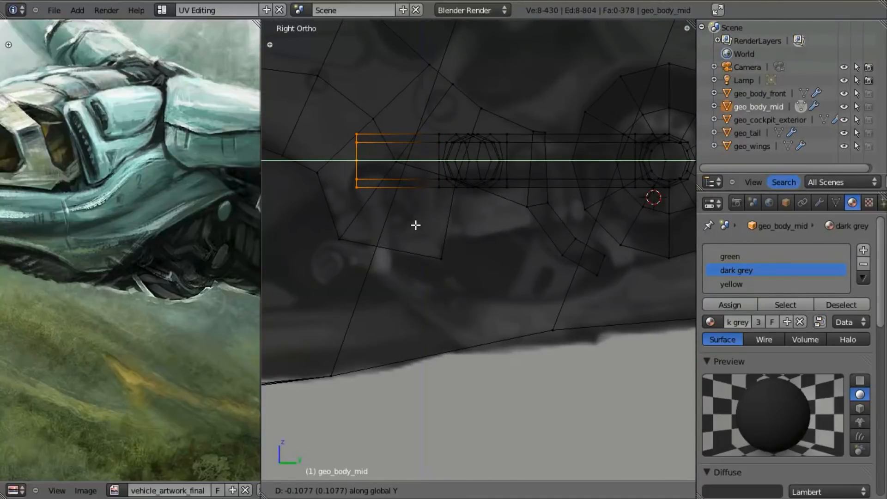
left_click(416, 226)
Snap the 3D cursor to the centre of the wheel's inner edge loop
key("a")
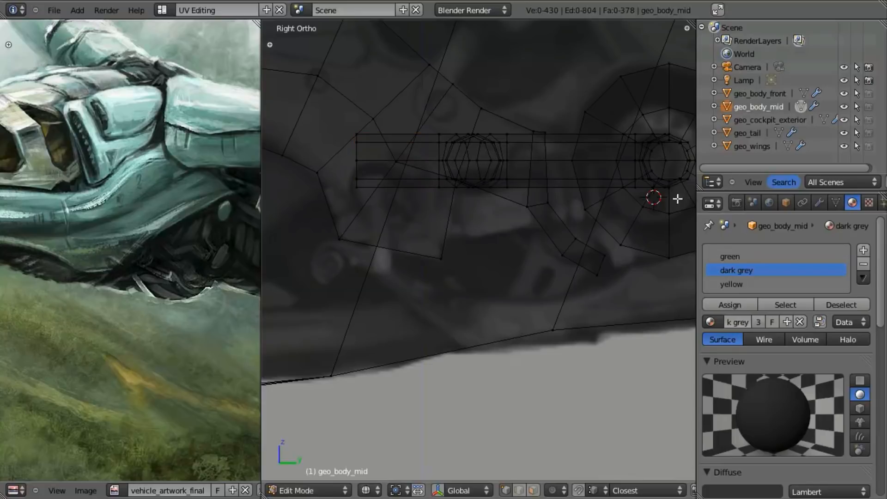
middle_click_drag(609, 160, 521, 172, "shift")
right_click(610, 164, "alt")
key("shift+s")
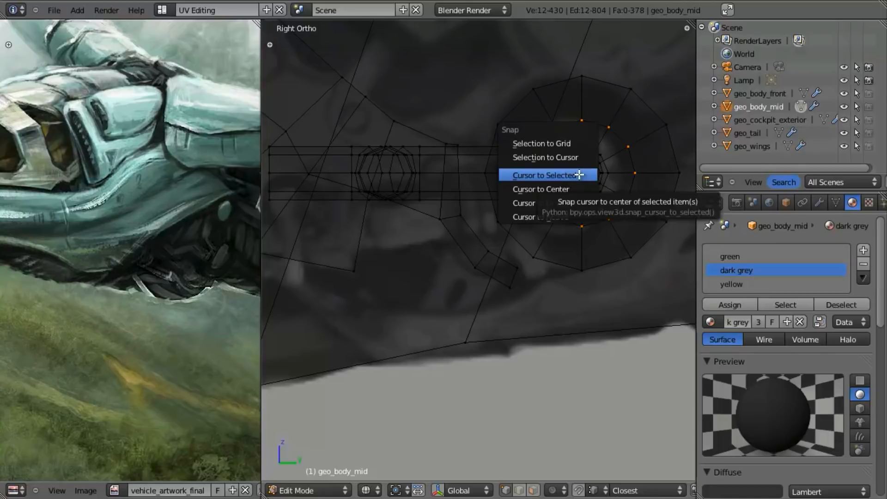
left_click(577, 174)
scroll(455, 190, "down", 1)
Select the whole linked pipe and rotate it around the 3D cursor so its free end tilts downward
key("a")
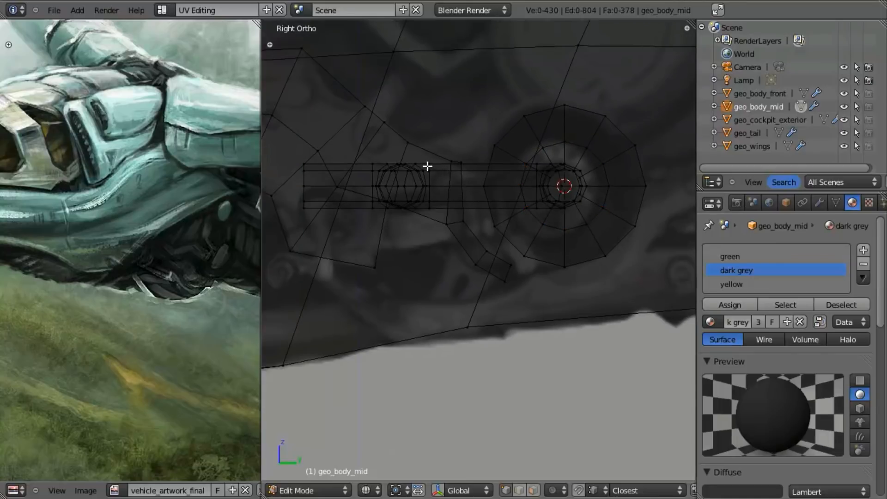
key("l")
key("period")
key("r")
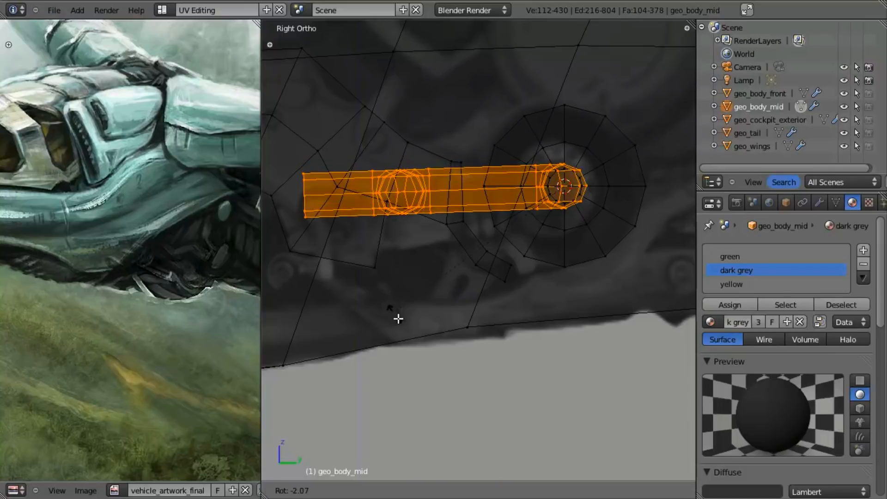
left_click(424, 350)
Examine the tilted pipe in shaded view from below and in side view wireframe against the reference artwork
key("z")
mouse_move(404, 244)
middle_mouse_down()
mouse_move(446, 297)
mouse_move(462, 283)
mouse_move(440, 274)
mouse_move(493, 222)
mouse_move(459, 70)
mouse_move(444, 101)
middle_mouse_up()
key("Tab")
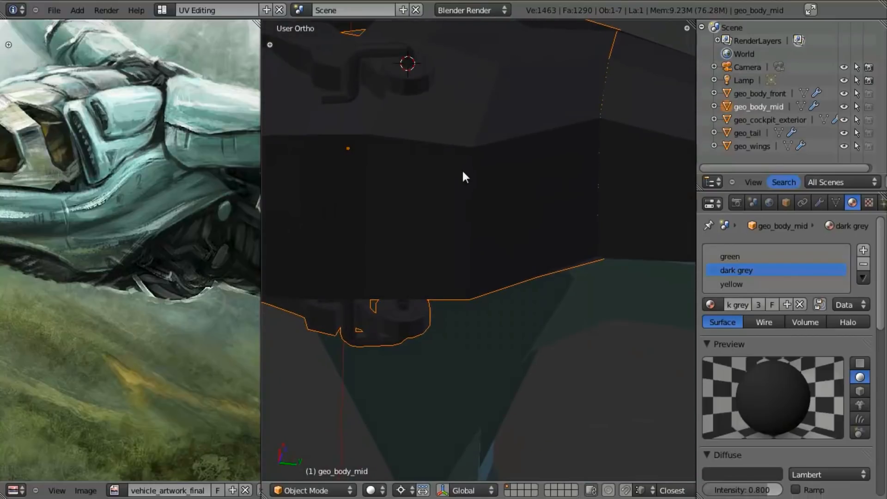
key("KP_3")
middle_click_drag(444, 294, 566, 316, "shift")
scroll(554, 307, "up", 4)
key("z")
scroll(521, 283, "up", 3)
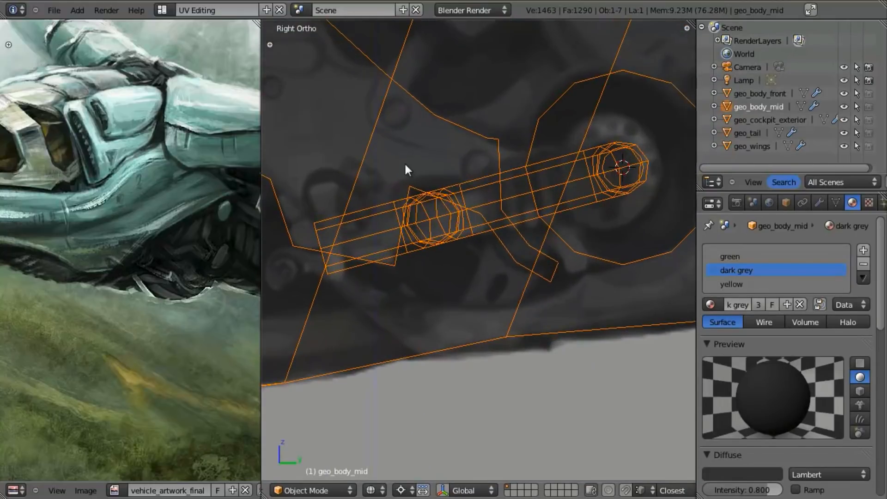
Move the bend vertices of the hook-shaped bracket beside the wheel in geo_body_mid to follow the reference artwork
key("Tab")
key("a")
right_click(483, 216)
key("b")
left_click_drag(475, 193, 530, 241)
key("g")
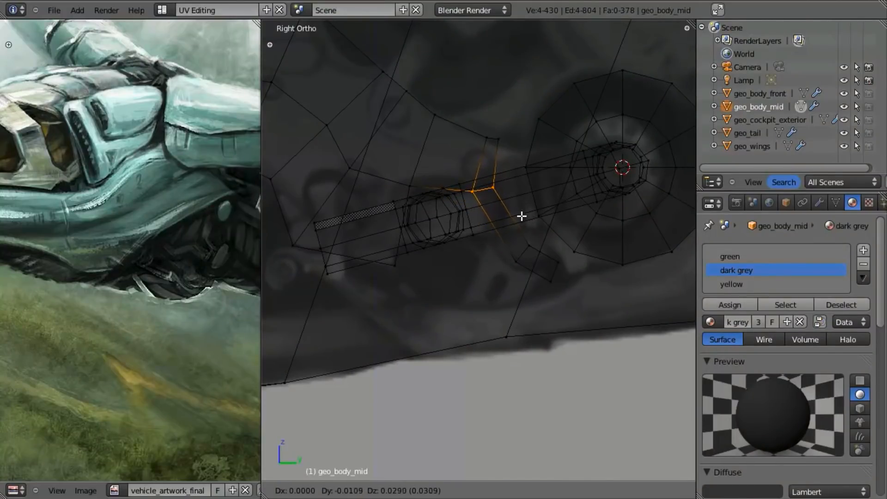
left_click(531, 208)
key("a")
key("b")
left_click_drag(475, 180, 560, 307)
key("g")
left_click(487, 226)
Reposition the vertices at the bracket hook's lower tip so its outline follows the reference
key("a")
key("b")
key("g")
left_click(527, 295)
key("a")
key("b")
key("g")
left_click(556, 300)
Adjust the vertices on the upper edge of the bracket just before its corner beside the wheel
key("a")
key("b")
left_click_drag(475, 128, 498, 164)
key("g")
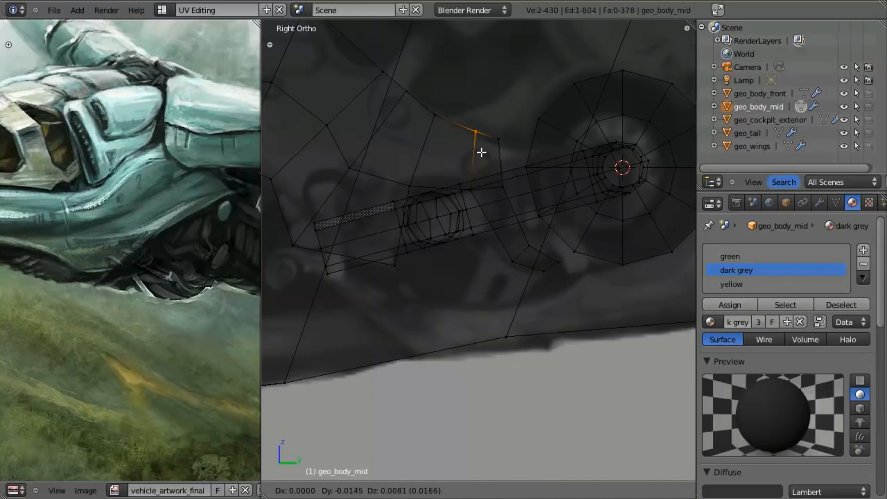
left_click(479, 151)
Move the vertices above the pipe's central bend and at the bracket's lower corner to fit the reference
key("a")
key("z")
middle_click_drag(441, 230, 464, 236, "shift")
key("z")
key("b")
left_click_drag(425, 170, 442, 199)
key("g")
left_click(430, 198)
key("a")
key("b")
left_click_drag(406, 265, 435, 292)
key("g")
left_click(433, 292)
key("z")
key("z")
key("a")
Examine the pipe's end loop and the surrounding mechanical parts against the reference artwork in side view
middle_click_drag(365, 284, 416, 282, "shift")
right_click(391, 253, "alt")
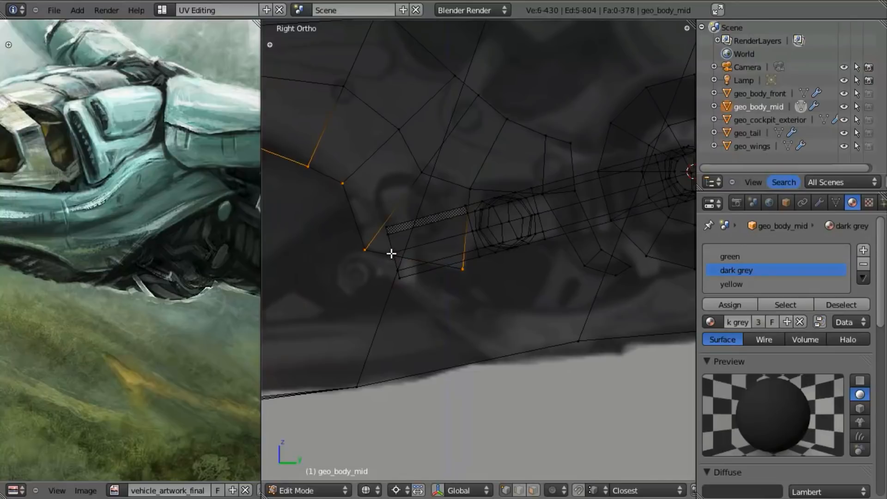
right_click(394, 250, "alt")
scroll(541, 260, "down", 4)
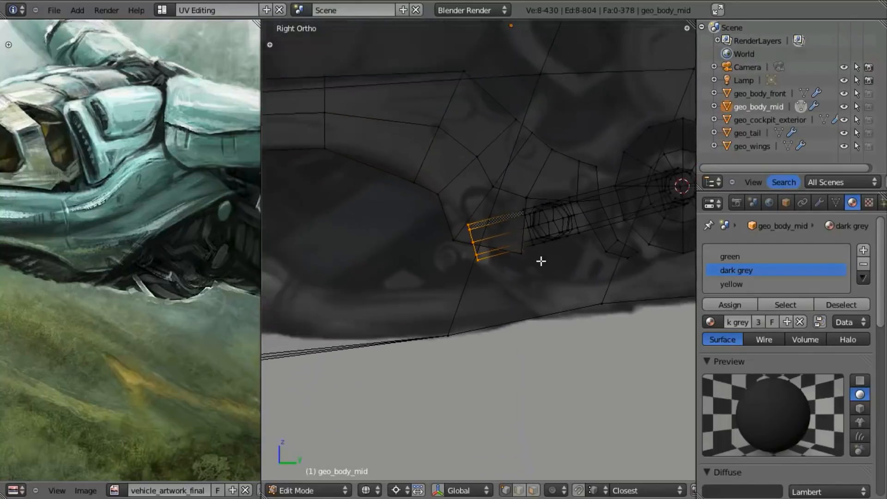
scroll(546, 252, "up", 3)
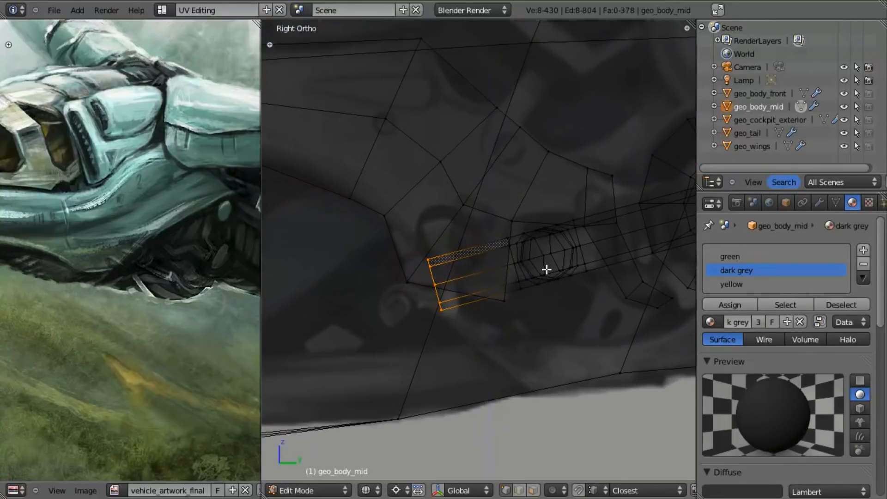
scroll(522, 282, "down", 2)
scroll(535, 287, "up", 2)
key("a")
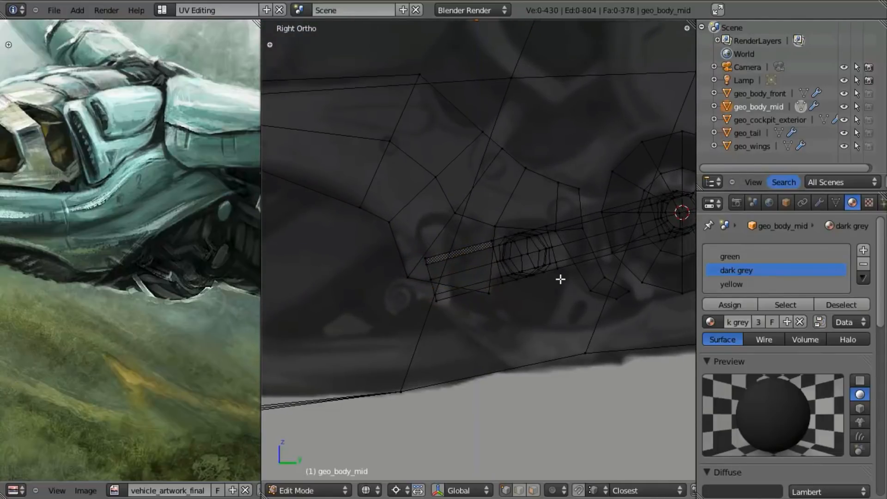
scroll(559, 280, "down", 3)
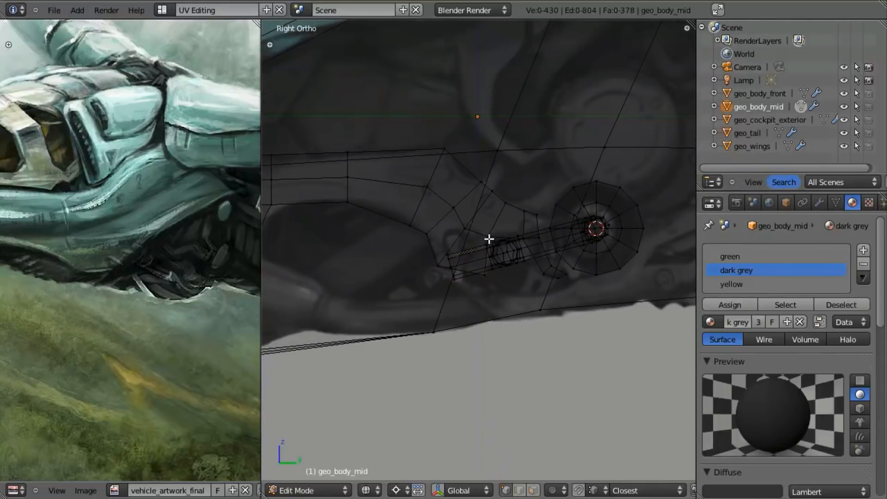
key("z")
scroll(509, 262, "down", 6, "ctrl")
key("z")
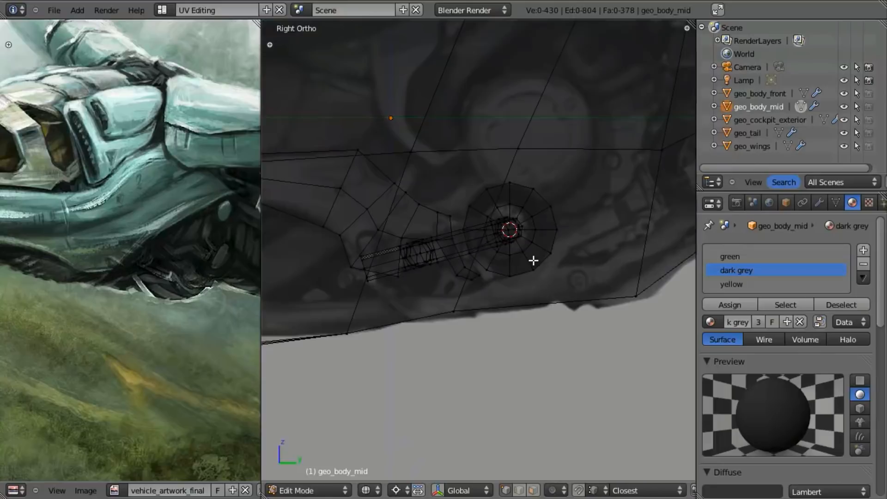
scroll(509, 259, "down", 4)
middle_click_drag(468, 262, 430, 297, "shift")
scroll(458, 294, "up", 3)
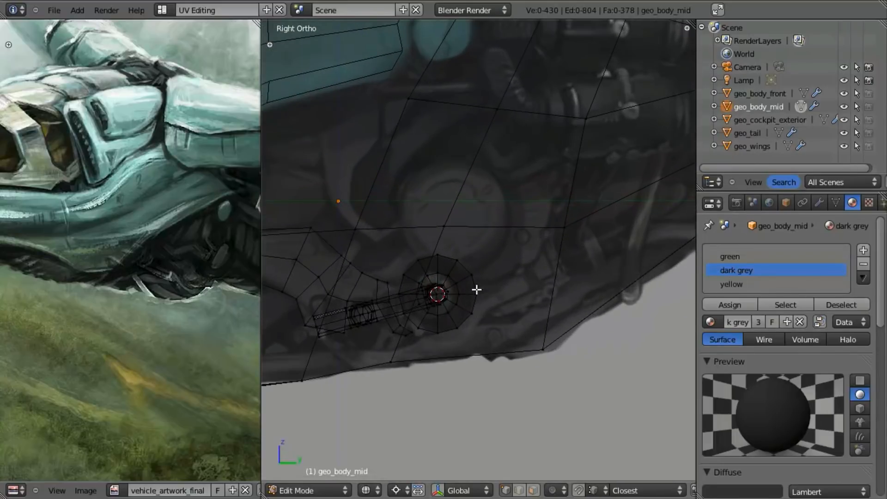
scroll(499, 291, "up", 2, "ctrl")
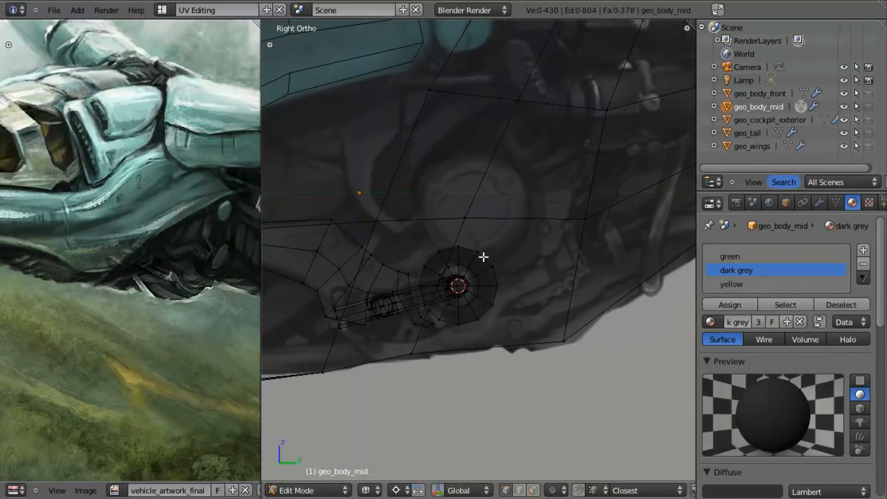
Duplicate the wheel's outer ring of side faces and place the copy over the larger round part above it, about 0.06 in Y and 0.27 in Z
key("l")
scroll(487, 281, "up", 3)
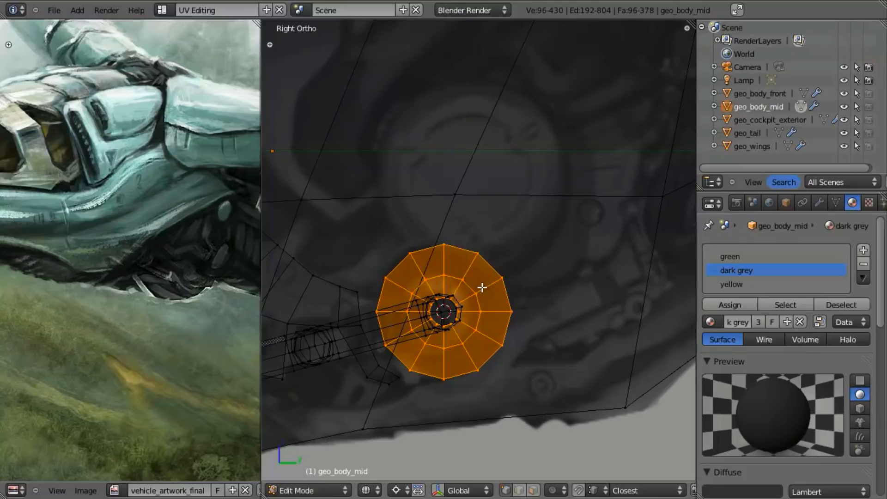
right_click(466, 288, "alt")
key("z")
middle_click_drag(491, 267, 461, 296)
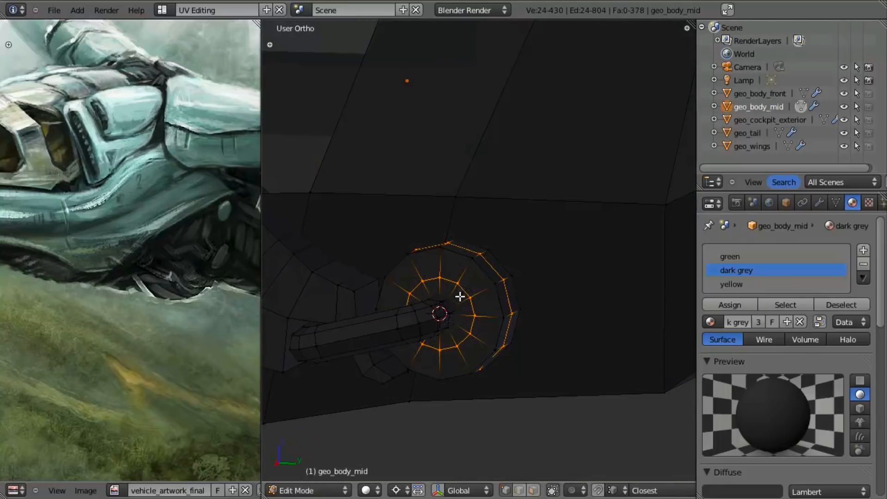
right_click(482, 272, "alt")
right_click(465, 290, "alt+shift")
key("KP_3")
key("z")
key("KP_Decimal")
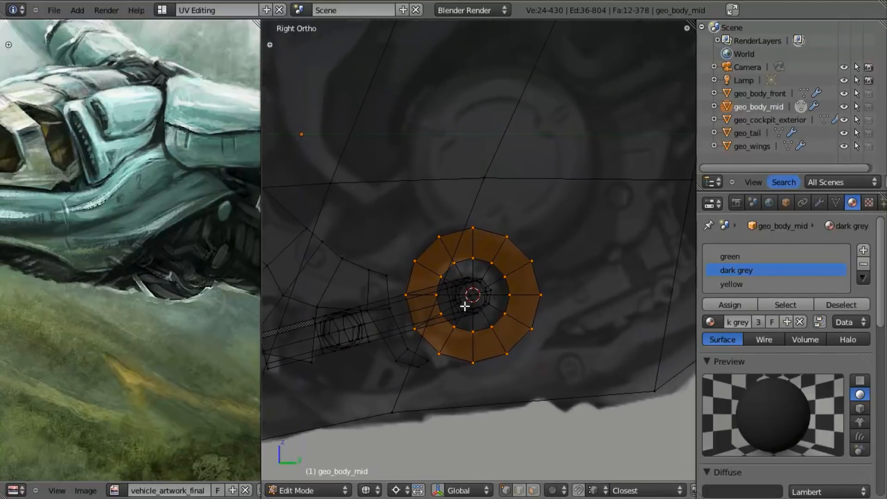
key("e")
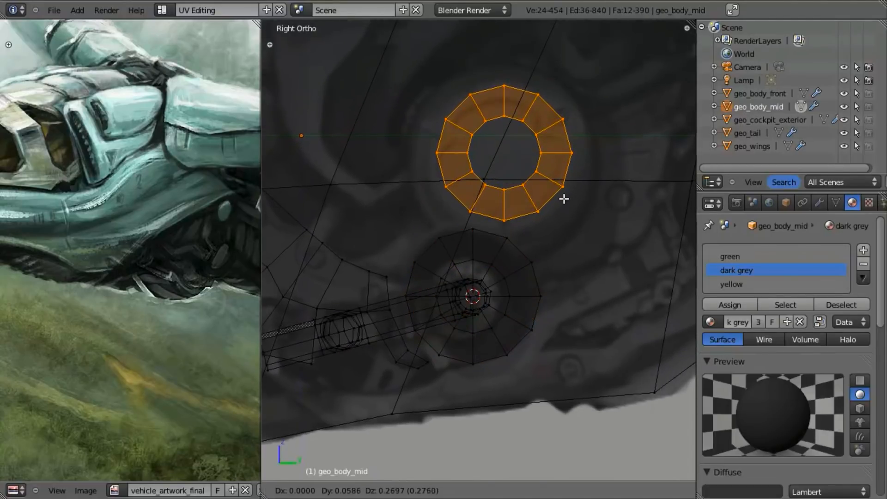
left_click(587, 228)
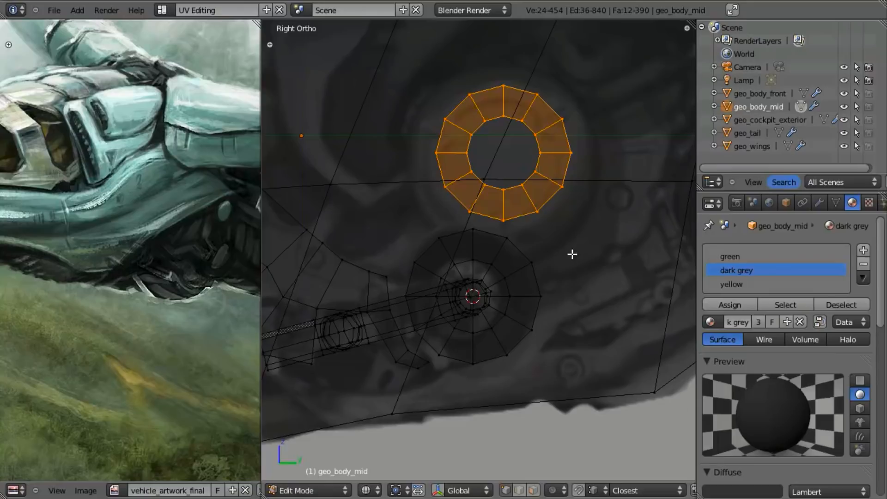
Scale the copied ring up by about 1.45 and shift it along X relative to the body side
key("s")
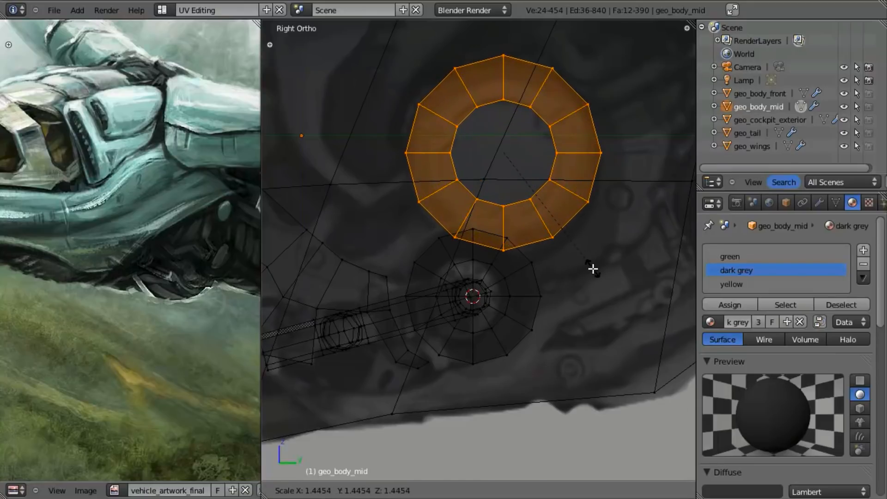
left_click(593, 270)
middle_click_drag(437, 276, 507, 268)
key("g")
key("x")
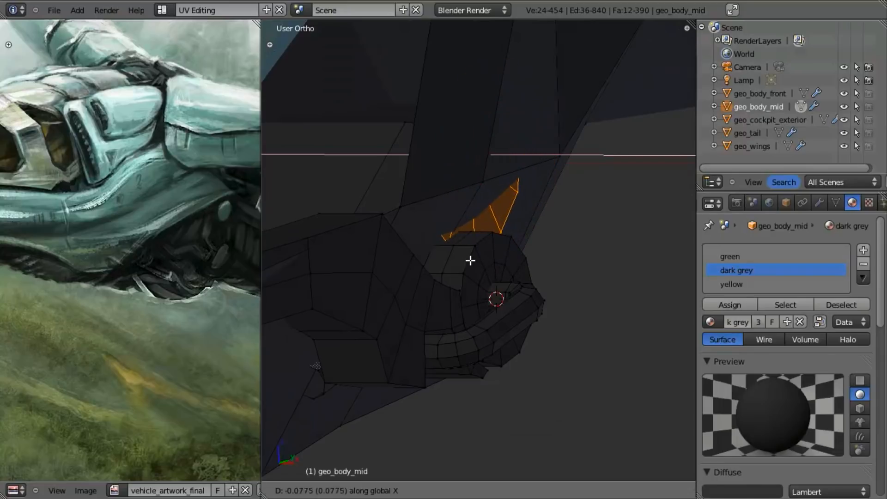
left_click(460, 256)
key("z")
middle_click_drag(458, 255, 505, 260)
key("g")
key("x")
left_click(501, 256)
Select the six body-side vertices surrounding the copied ring and shift them along X
key("KP_3")
key("z")
middle_click_drag(342, 214, 553, 227, "shift")
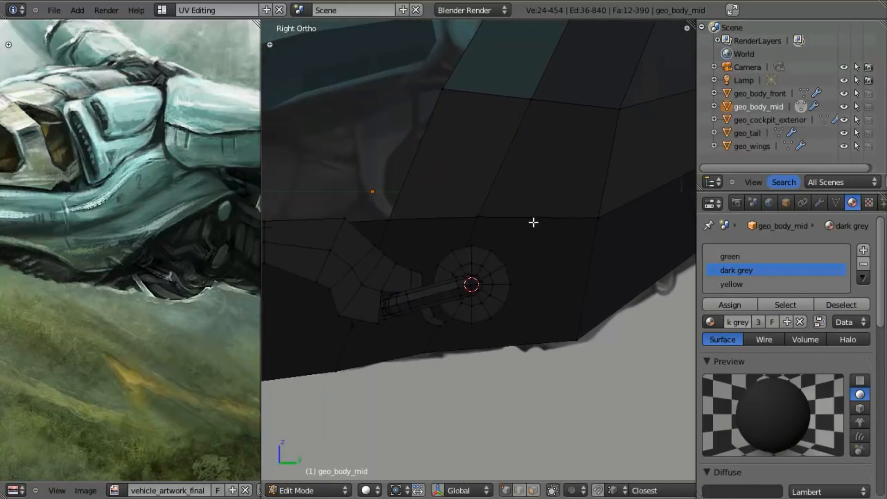
key("z")
right_click(383, 221)
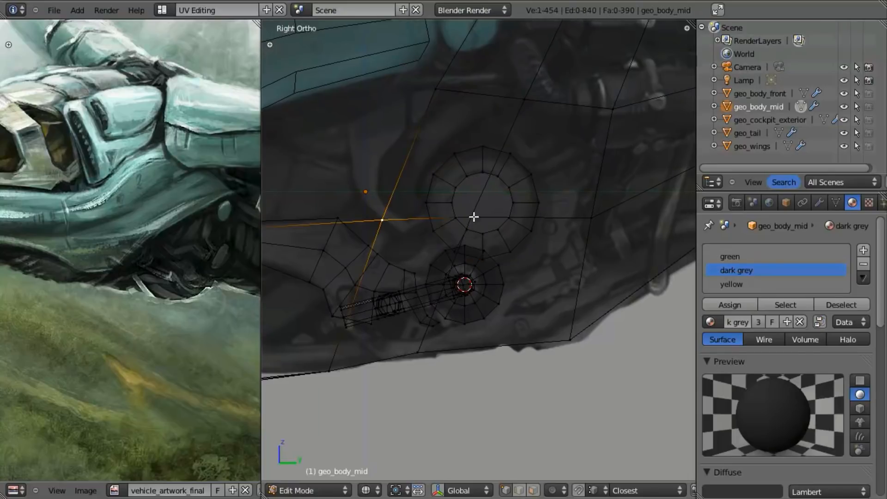
right_click(593, 217, "shift")
right_click(612, 109, "shift")
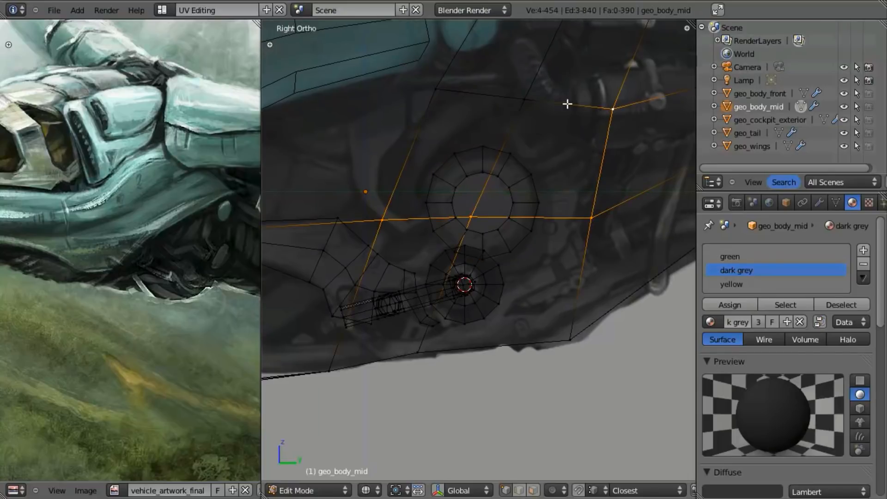
right_click(525, 100, "shift")
right_click(436, 90, "shift")
key("z")
mouse_move(435, 179)
middle_mouse_down()
mouse_move(539, 222)
mouse_move(528, 207)
mouse_move(531, 152)
mouse_move(481, 193)
mouse_move(436, 286)
mouse_move(511, 258)
mouse_move(541, 268)
middle_mouse_up()
key("g")
key("x")
left_click(489, 196)
Move the upper front vertex of the dark body side to the teal panel's lower rear edge, about -0.10 in Y and 0.05 in Z
key("KP_3")
key("z")
scroll(531, 265, "down", 2)
key("a")
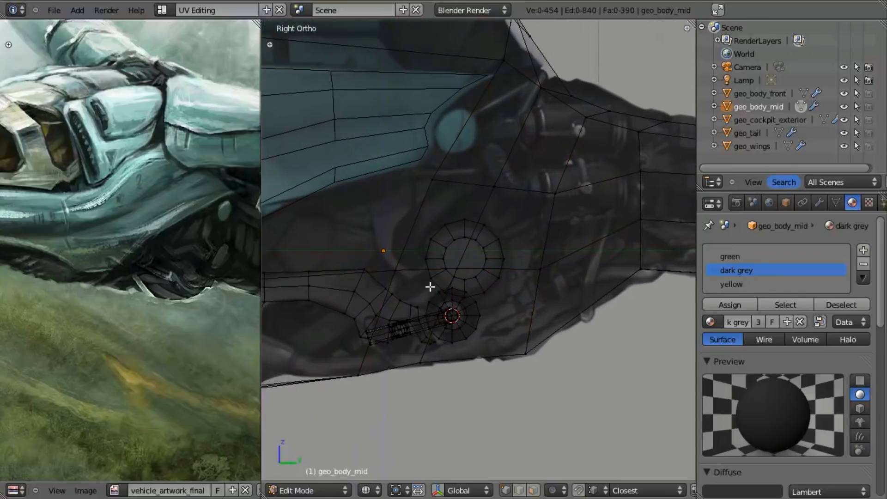
scroll(437, 268, "up", 3)
middle_click_drag(422, 293, 559, 293, "shift")
right_click(602, 155)
scroll(641, 231, "down", 3)
key("g")
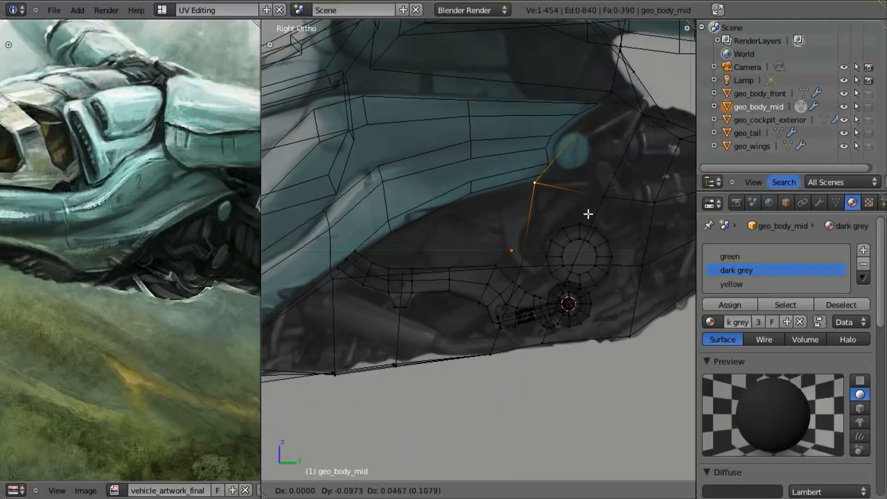
left_click(588, 214)
Extrude that vertex twice toward the front to trace the body side's top boundary behind the teal panel
key("e")
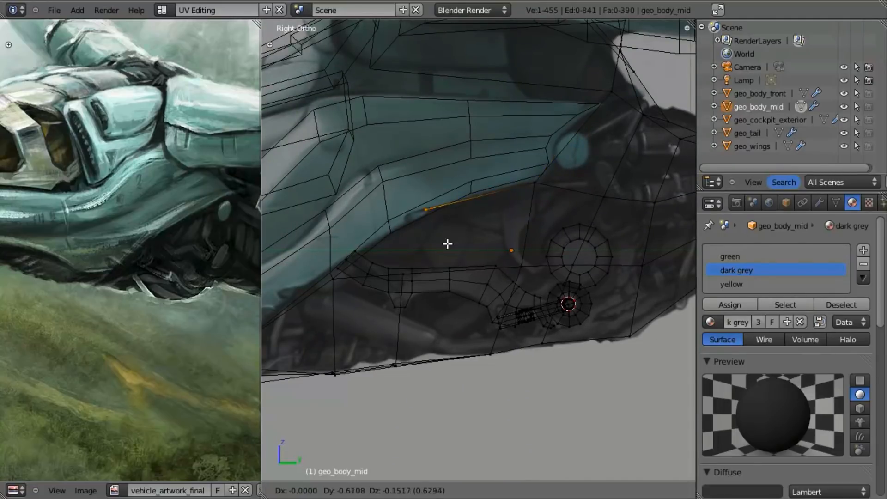
left_click(450, 235)
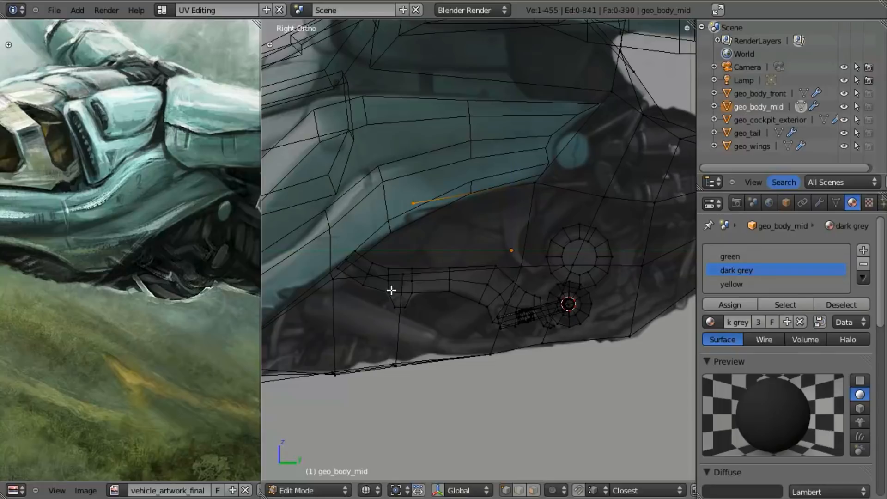
key("e")
left_click(303, 313)
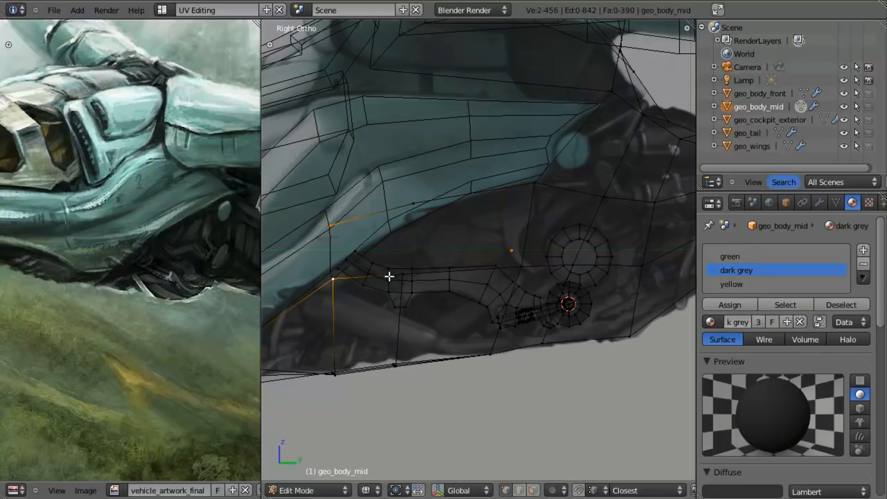
Fill two faces between the extruded vertices and the body side's existing edge below them
right_click(413, 203, "shift")
key("f")
right_click(414, 204)
right_click(529, 264, "shift")
right_click(537, 182, "shift")
key("f")
Shift the body-side vertex shared by the two new faces' lower edges along X
key("z")
mouse_move(491, 314)
middle_mouse_down()
mouse_move(451, 228)
mouse_move(405, 271)
mouse_move(428, 236)
middle_mouse_up()
key("a")
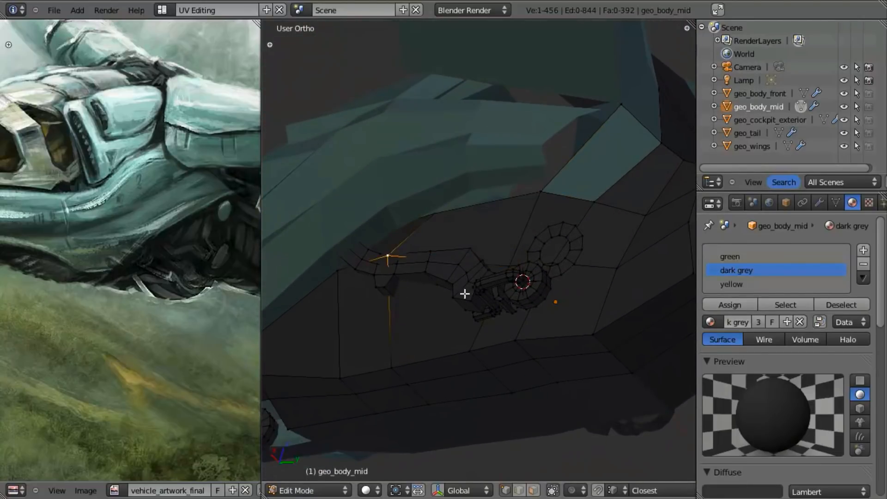
key("g")
key("x")
key("Escape")
key("g")
key("x")
left_click(509, 265)
middle_click_drag(424, 288, 501, 289)
key("KP_3")
key("z")
middle_click_drag(563, 260, 495, 283, "shift")
key("a")
Extrude the large copied ring's inner edge loop and scale it inward to form a smaller concentric ring
scroll(566, 287, "up", 4)
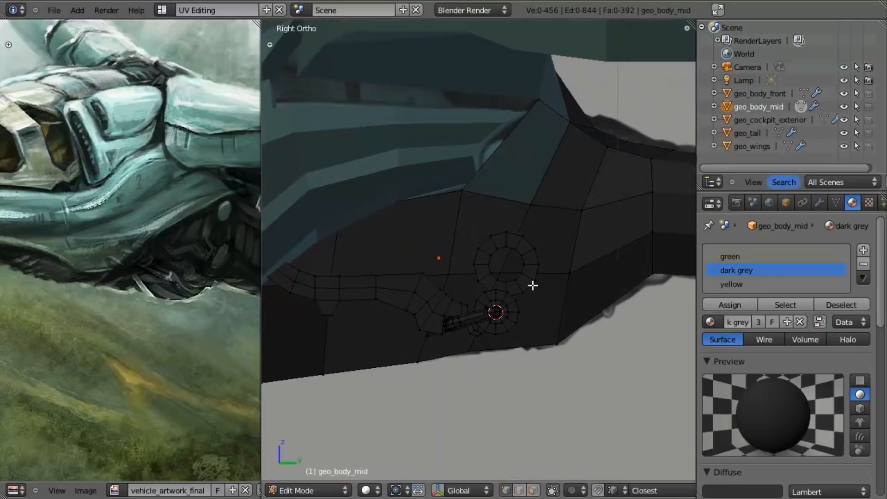
right_click(466, 229, "alt")
middle_click_drag(492, 300, 562, 312)
key("g")
key("x")
right_click(557, 310)
key("e")
key("s")
left_click(508, 277)
Examine the large ring with its new inner loop from several angles and against the reference in side view
middle_click_drag(505, 271, 485, 323)
scroll(479, 271, "up", 3)
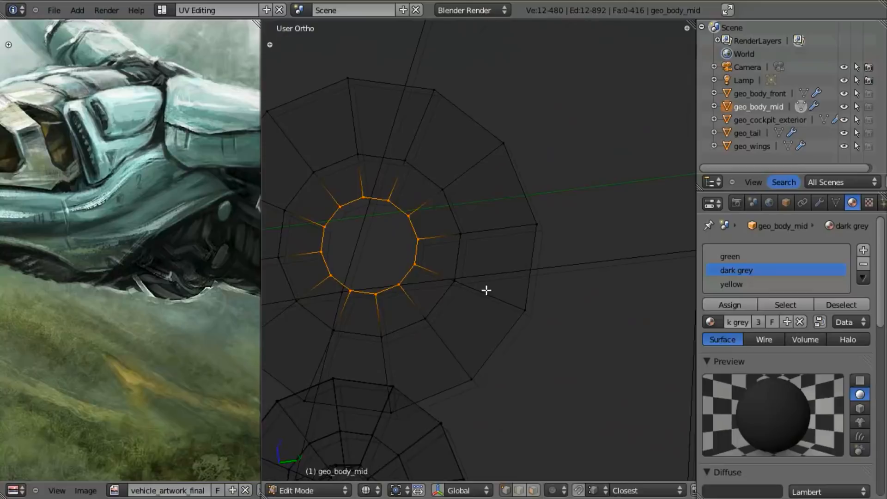
key("Tab")
key("z")
scroll(482, 292, "down", 6)
middle_click_drag(481, 292, 508, 290)
key("KP_3")
key("z")
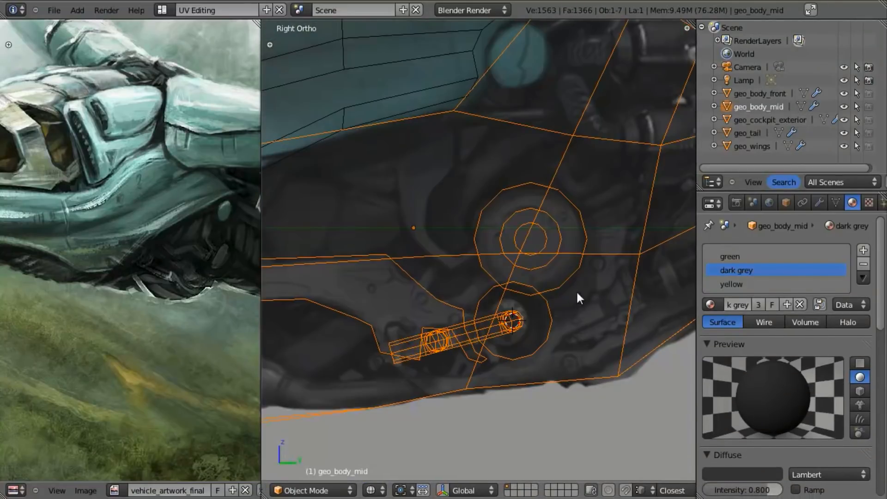
Join two opposite vertices of the large ring's inner hole with a horizontal edge and subdivide it twice into four segments
middle_click_drag(578, 297, 477, 323, "shift")
scroll(476, 321, "up", 3)
key("Tab")
middle_click_drag(439, 299, 496, 265, "shift")
scroll(496, 265, "up", 1)
scroll(496, 265, "up", 3)
key("a")
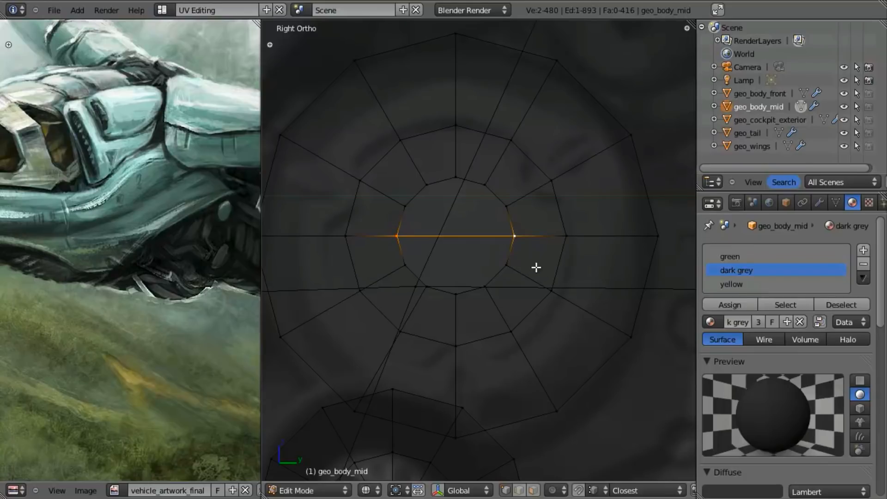
key("w")
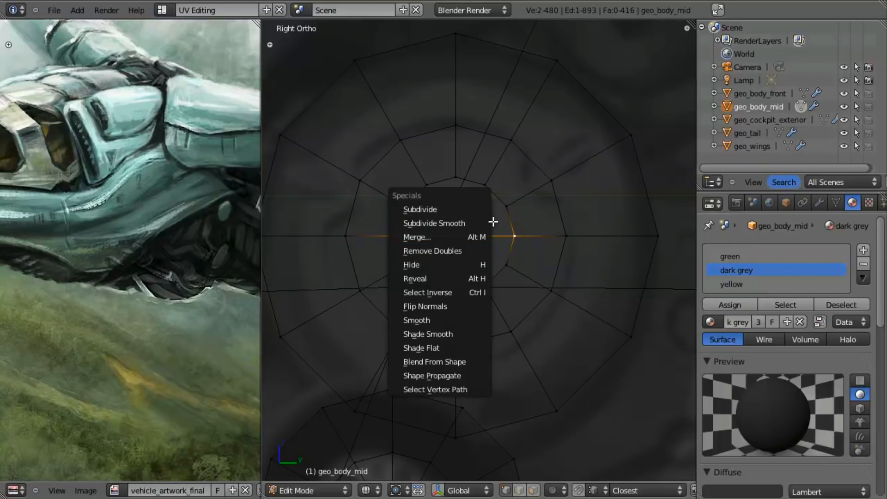
left_click(463, 209)
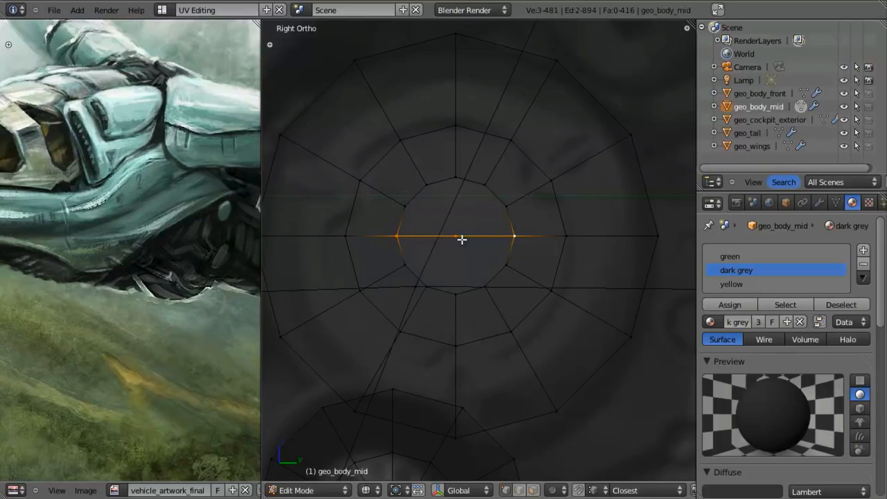
key("a")
key("w")
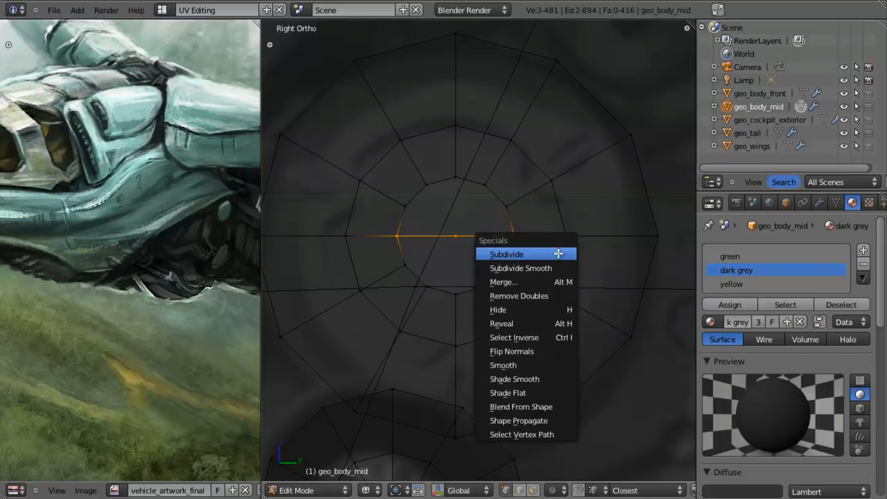
left_click(557, 252)
Fill the upper half of the large ring's inner hole with faces between the ring's inner loop and the subdivided edge
right_click(453, 245)
key("f")
right_click(426, 186)
key("f")
right_click(469, 233)
key("f")
key("a")
key("b")
left_click_drag(477, 173, 524, 256)
key("f")
key("a")
key("f")
Fill the lower half of the large ring's inner hole with faces below the subdivided edge, closing the cap
right_click(489, 289)
right_click(448, 291, "shift")
key("f")
key("b")
left_click_drag(468, 204, 432, 315)
key("a")
key("b")
left_click_drag(414, 212, 471, 332)
key("a")
key("b")
left_click_drag(386, 211, 437, 275)
right_click(428, 293, "shift")
key("f")
key("a")
key("b")
left_click_drag(424, 215, 461, 304)
Extrude the large ring's outer edge loop about -0.11 along the global X axis to give the disc thickness
key("Tab")
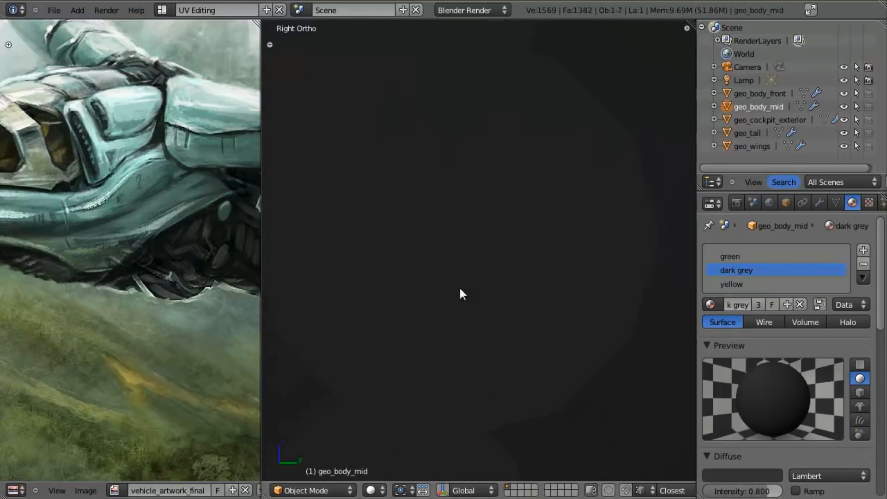
middle_click_drag(475, 293, 510, 314)
scroll(509, 310, "down", 5)
middle_click_drag(475, 283, 498, 329)
key("Tab")
scroll(532, 287, "up", 4)
key("a")
right_click(582, 215, "alt")
right_click(581, 217, "alt")
middle_click_drag(581, 217, 624, 287)
key("e")
key("x")
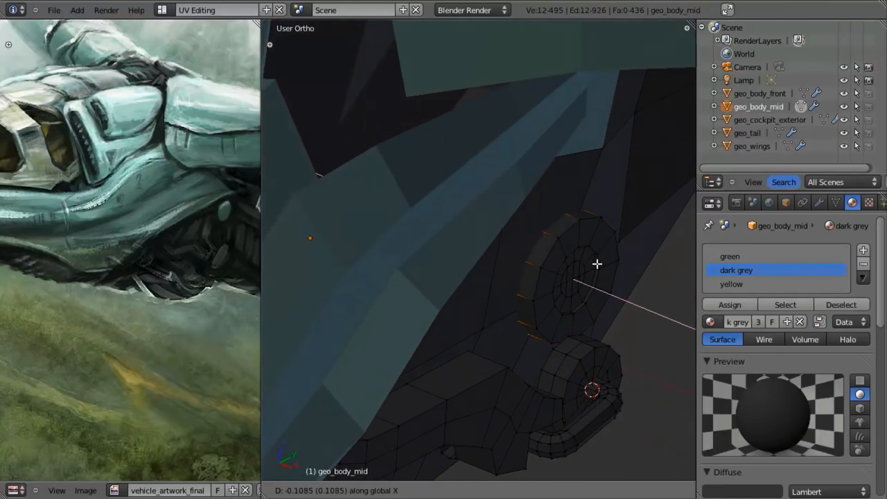
left_click(598, 264)
Duplicate the thin pipe's straight section beside the small wheel and place the copy over the thick cylinder in the reference
key("KP_3")
key("z")
scroll(610, 317, "down", 3)
middle_click_drag(564, 346, 522, 337, "shift")
key("a")
scroll(448, 355, "down", 2)
scroll(523, 337, "up", 2)
middle_click_drag(446, 366, 465, 361, "shift")
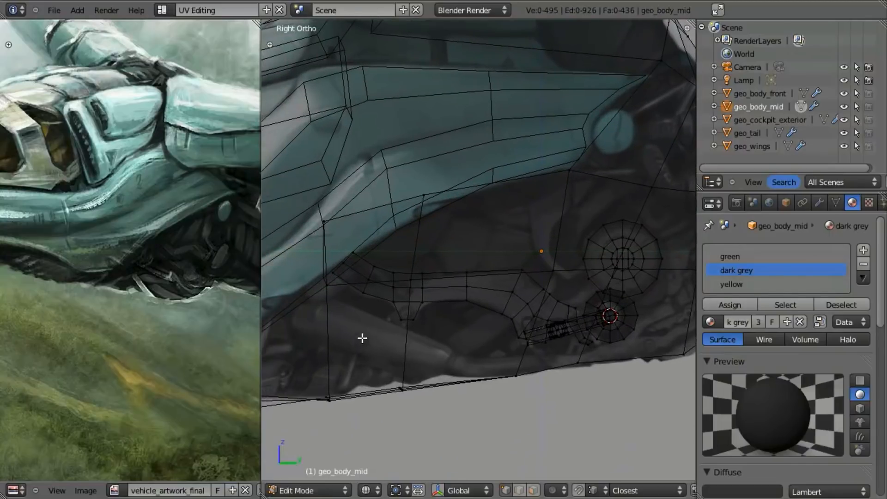
key("z")
middle_click_drag(587, 343, 495, 299, "shift")
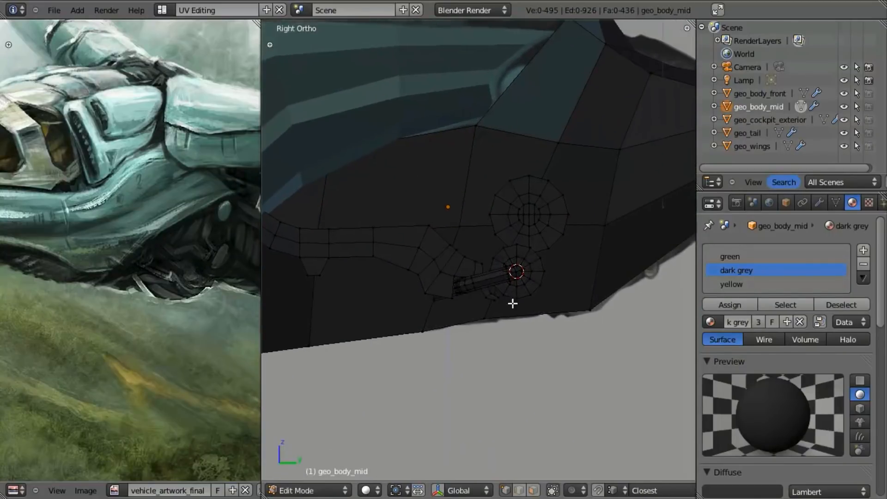
scroll(498, 317, "up", 4)
right_click(464, 312, "alt")
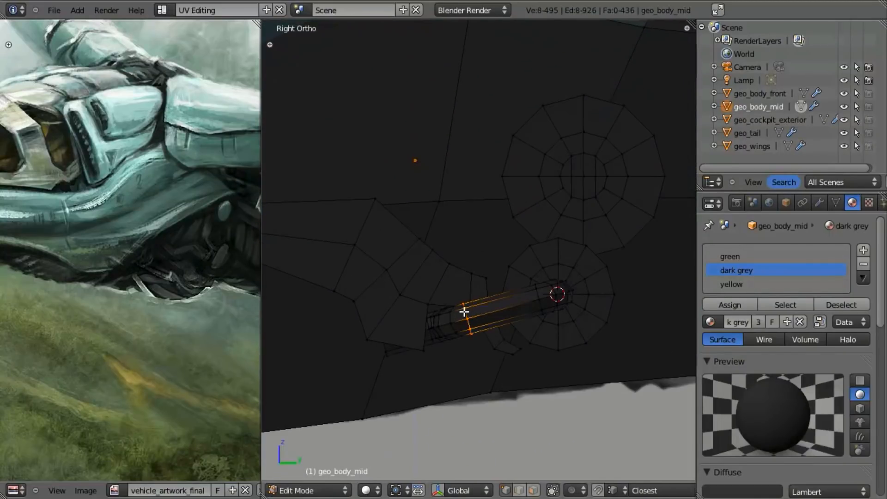
right_click(537, 292, "alt+shift")
key("z")
scroll(539, 337, "down", 4)
key("g")
left_click(330, 356)
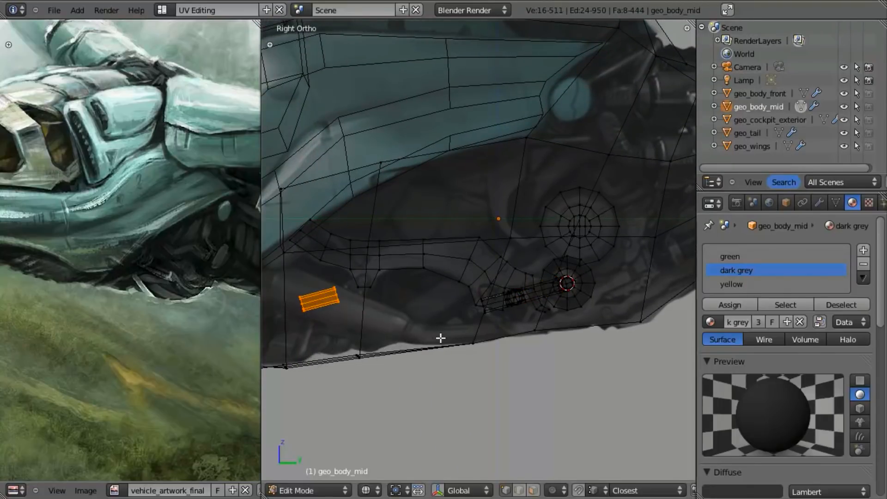
Rotate and enlarge the copied tube section so it lines up with the sloping thick cylinder in the reference
middle_click_drag(428, 337, 480, 301, "shift")
key("r")
left_click(480, 363)
key("g")
left_click(495, 368)
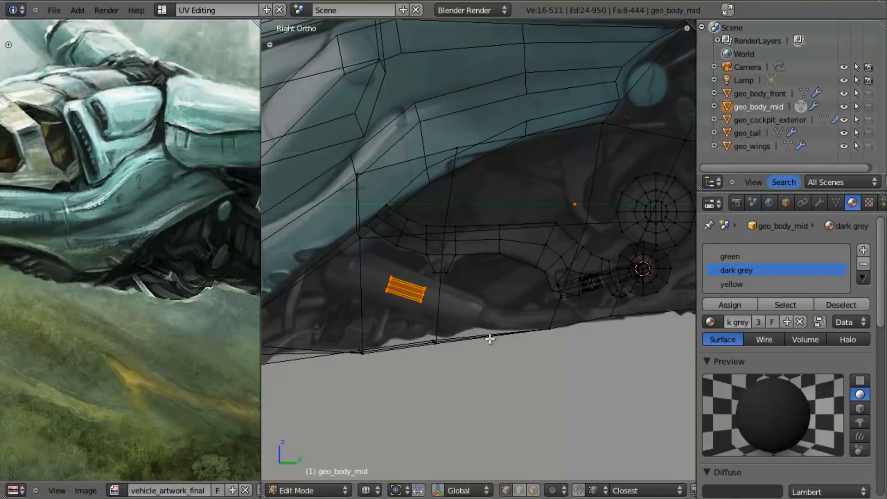
key("s")
left_click(610, 396)
Scale up the cylinder's upper front end loop so the tube tapers toward its lower rear end
key("a")
key("b")
left_click_drag(327, 244, 418, 313)
key("b")
left_click_drag(358, 214, 403, 252)
middle_click_drag(402, 252, 410, 257)
key("s")
left_click(408, 339)
middle_click_drag(403, 340, 495, 321, "shift")
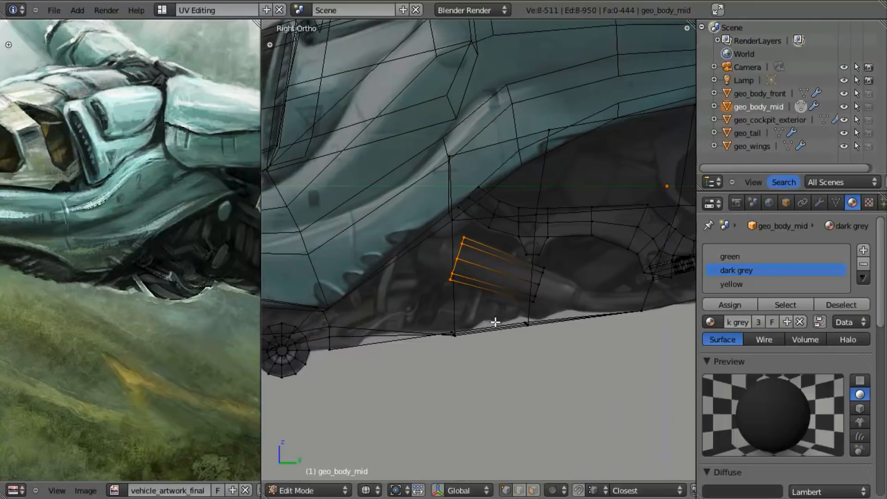
Set the transform orientation to Normal, then extrude the cylinder's front end loop and scale it inward to form a rim
scroll(496, 322, "up", 3)
key("ctrl+space")
left_click(498, 491)
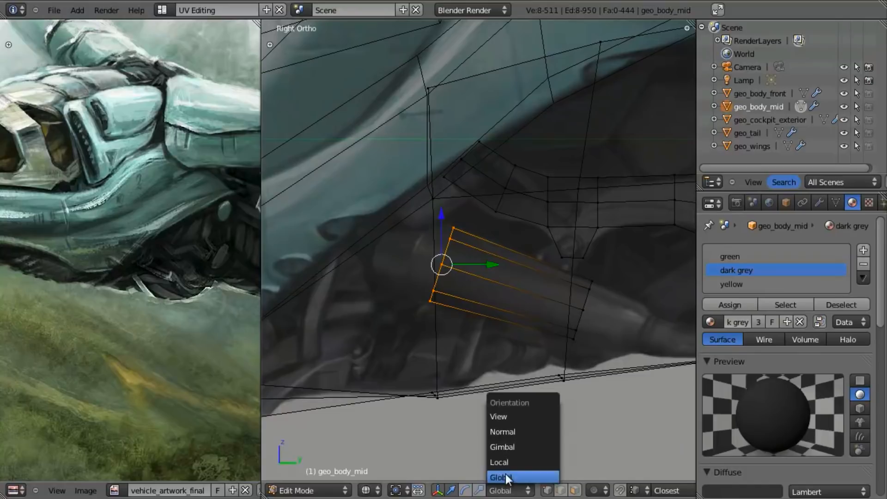
left_click(514, 433)
scroll(509, 345, "down", 2)
middle_click_drag(460, 257, 489, 340)
key("e")
key("s")
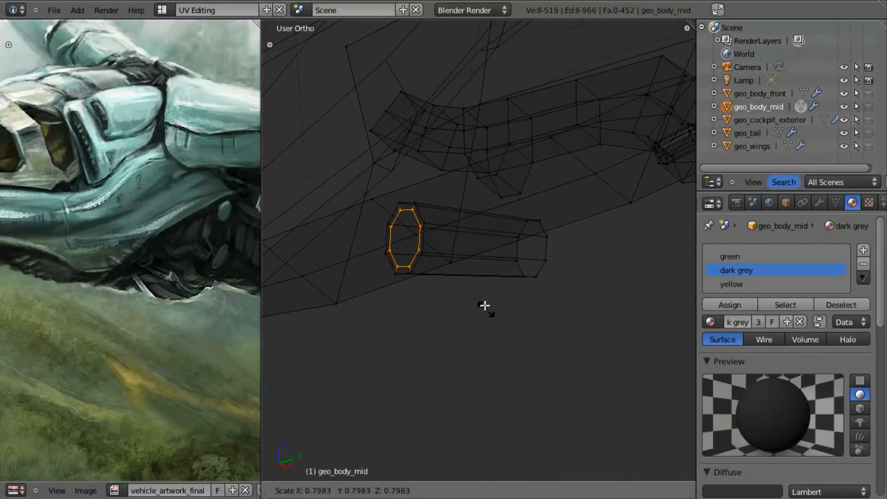
left_click(480, 283)
middle_click_drag(512, 312, 475, 254)
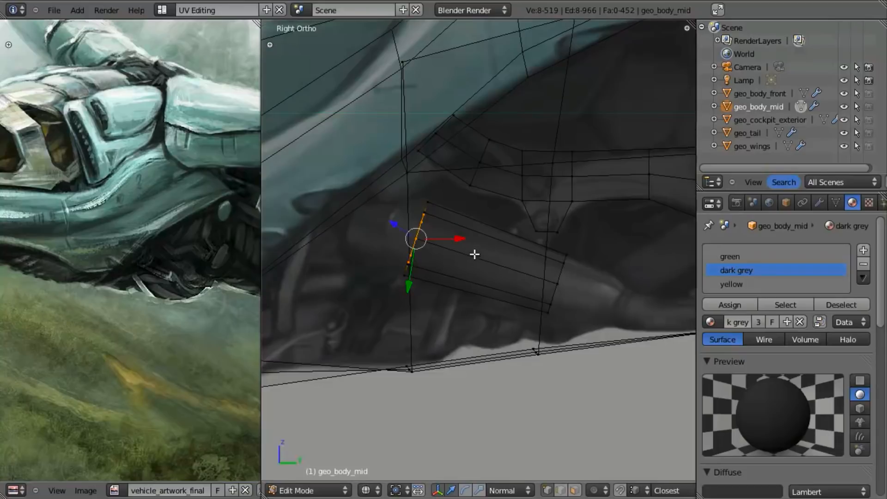
Examine the cylinder's front rim loops from an angle and against the reference in side view
left_click(419, 223, "alt+shift")
key("a")
scroll(471, 266, "down", 4)
scroll(488, 282, "up", 4)
right_click(416, 231, "alt")
mouse_move(437, 241)
middle_mouse_down()
mouse_move(459, 262)
mouse_move(444, 233)
middle_mouse_up()
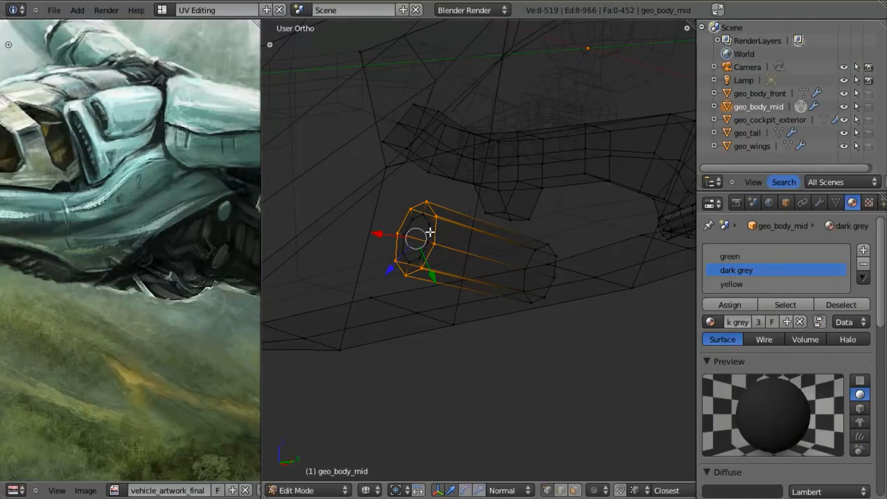
right_click(430, 233, "alt+shift")
key("KP_3")
scroll(467, 309, "down", 2)
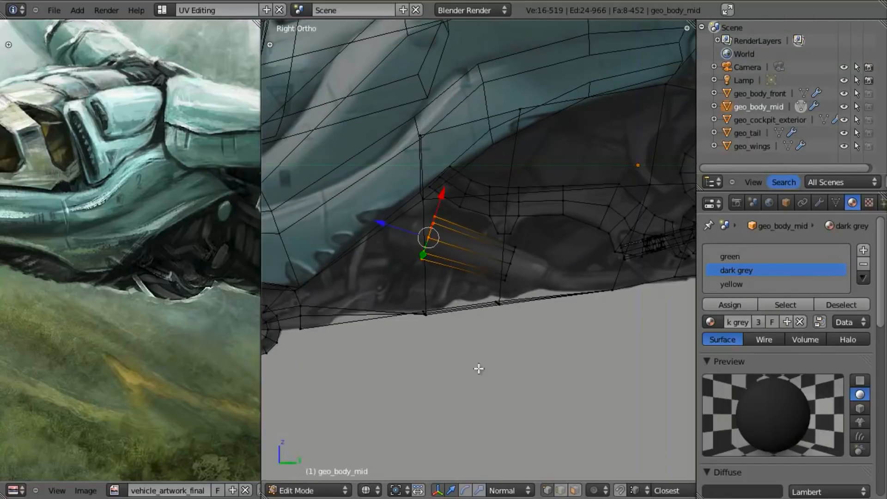
scroll(447, 287, "up", 4)
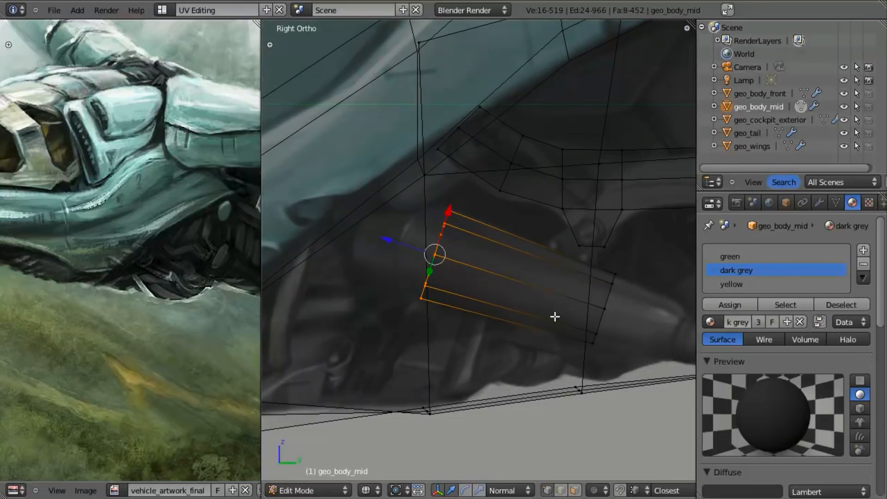
Extrude the cylinder's rear end loop and scale it inward to form a rim
key("a")
right_click(607, 295, "alt")
key("s")
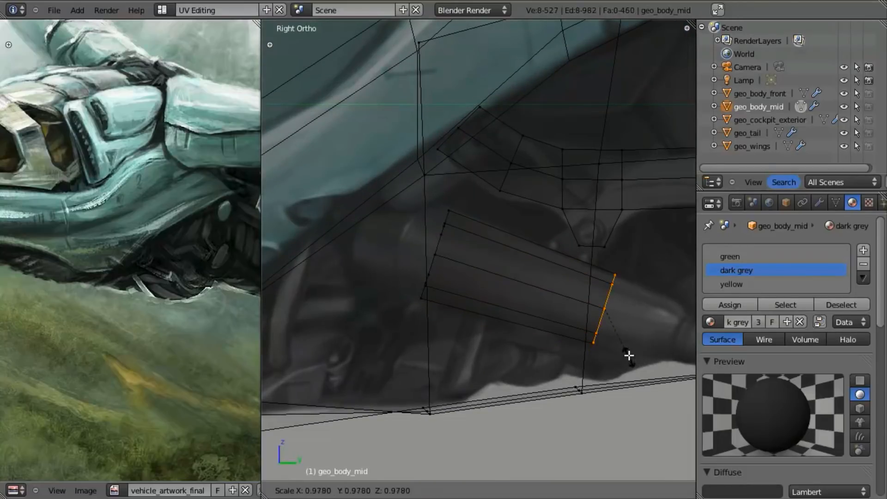
left_click(625, 328)
Move both rear end loops along their normal to lengthen the cylinder to the pipe junction in the reference
key("b")
left_click_drag(570, 268, 658, 373)
middle_click_drag(600, 350, 504, 346, "shift")
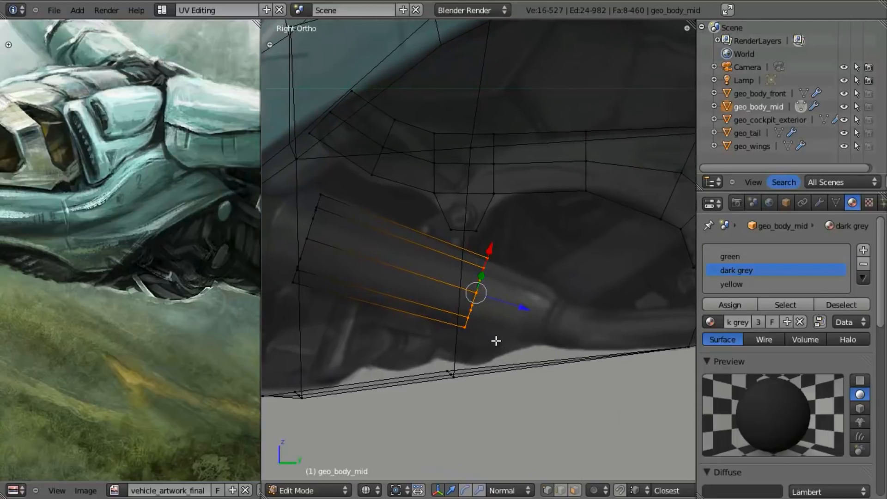
key("g")
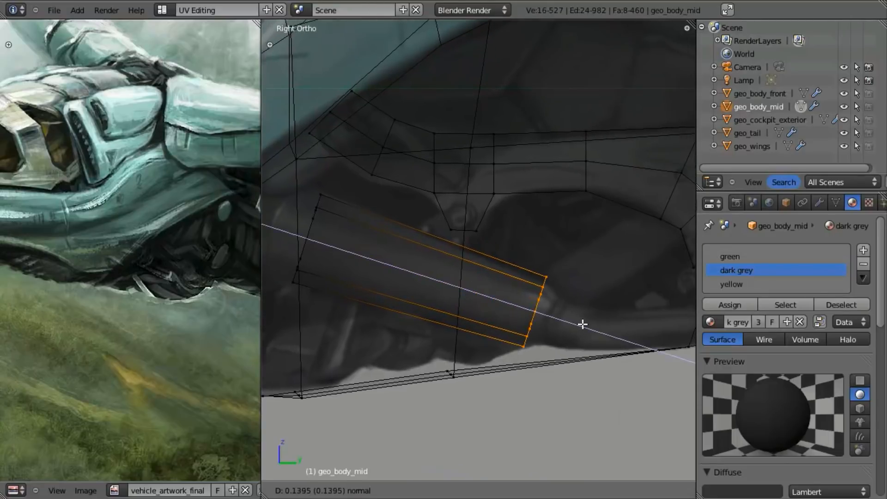
left_click(557, 319)
Extrude the inner loop of the cylinder's rear end slightly outward
right_click(540, 308, "alt")
right_click(541, 309, "alt")
right_click(543, 312, "alt")
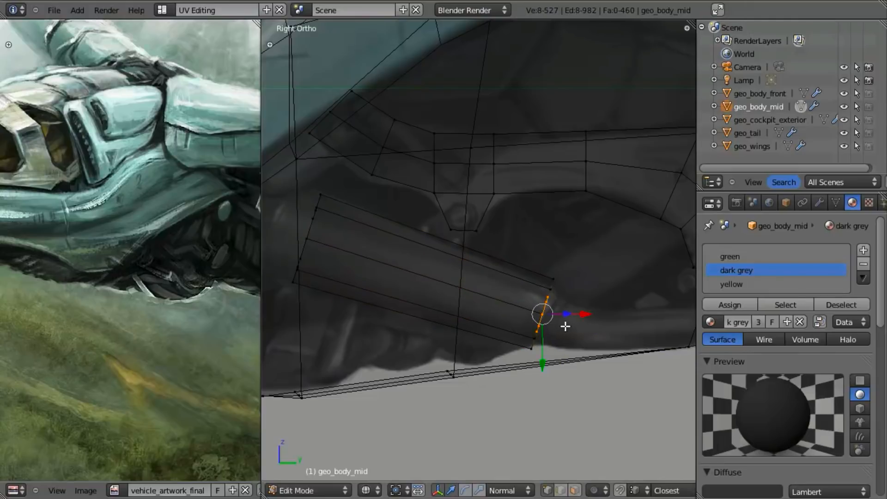
key("e")
left_click(550, 310)
Select the two inner loops at the cylinder's rear end together and scale them up by about 1.2
right_click(543, 300, "alt+shift")
middle_click_drag(553, 314, 523, 303)
right_click(531, 306, "alt")
right_click(532, 305, "alt+shift")
right_click(534, 308, "alt")
right_click(530, 305, "alt+shift")
middle_click_drag(531, 305, 554, 315)
key("KP_3")
left_click_drag(595, 331, 609, 333)
key("s")
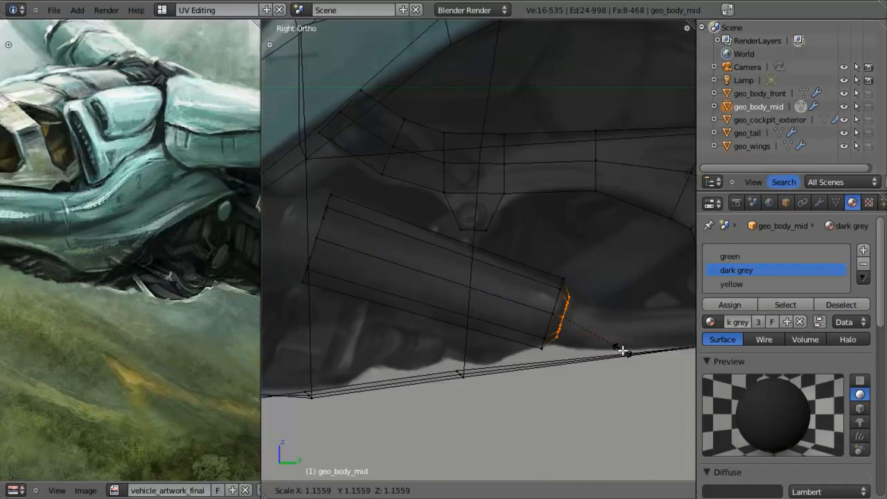
left_click(624, 360)
Delete the surplus innermost loop at the cylinder's rear end
middle_click_drag(564, 362, 431, 365, "shift")
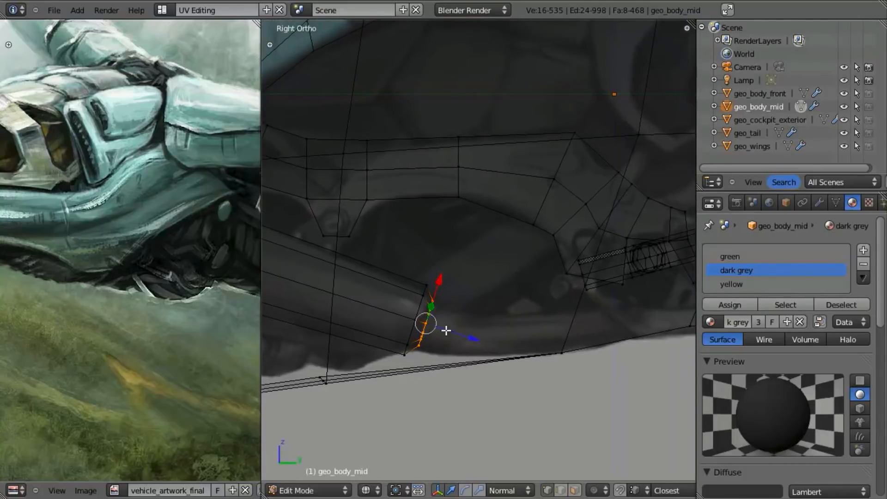
scroll(434, 335, "up", 3)
key("a")
right_click(388, 377, "alt")
key("x")
left_click(391, 368)
key("ctrl+z")
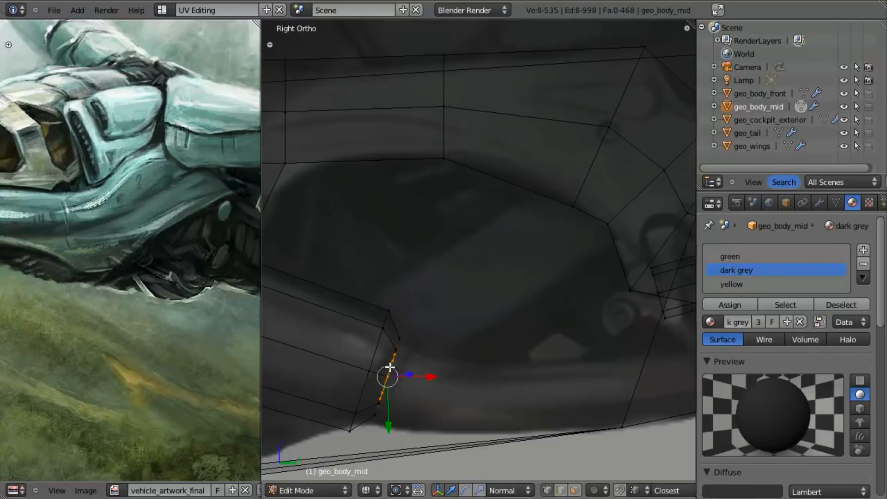
key("x")
left_click(389, 338)
Extrude the remaining rear end loop toward the thinner pipe in the reference and scale it to the pipe's width
right_click(391, 360, "alt")
scroll(391, 365, "down", 3)
key("e")
left_click(506, 394)
key("g")
left_click(512, 386)
key("s")
left_click(512, 380)
middle_click_drag(511, 379, 455, 363, "shift")
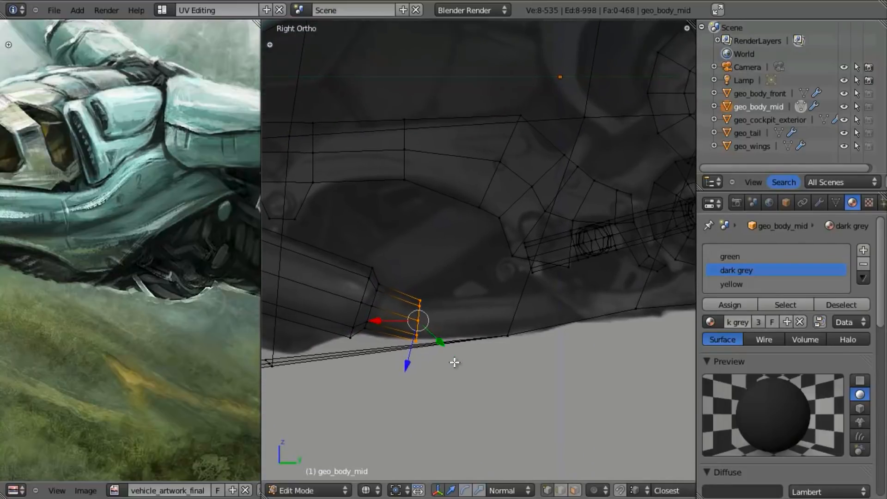
Extrude the pipe's end loop further back along the body's underside and rotate it slightly to follow the reference
scroll(501, 370, "down", 3)
key("ctrl+space")
scroll(501, 371, "up", 3)
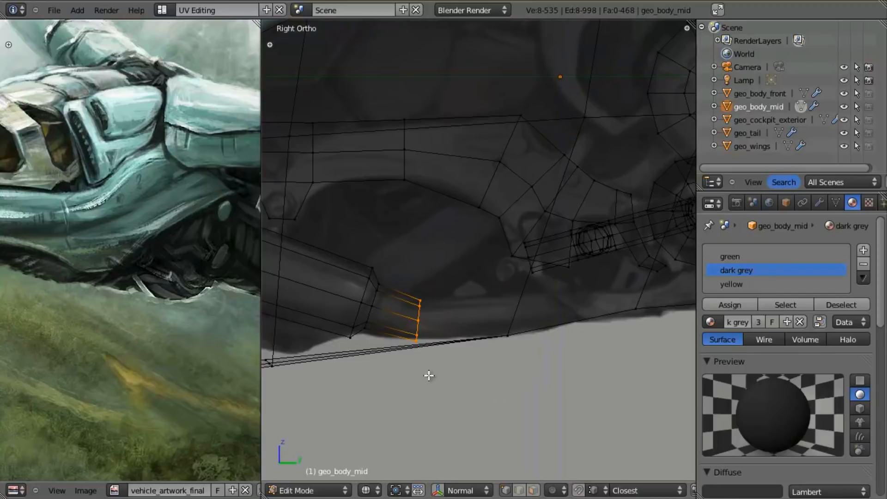
key("e")
left_click(513, 372)
key("r")
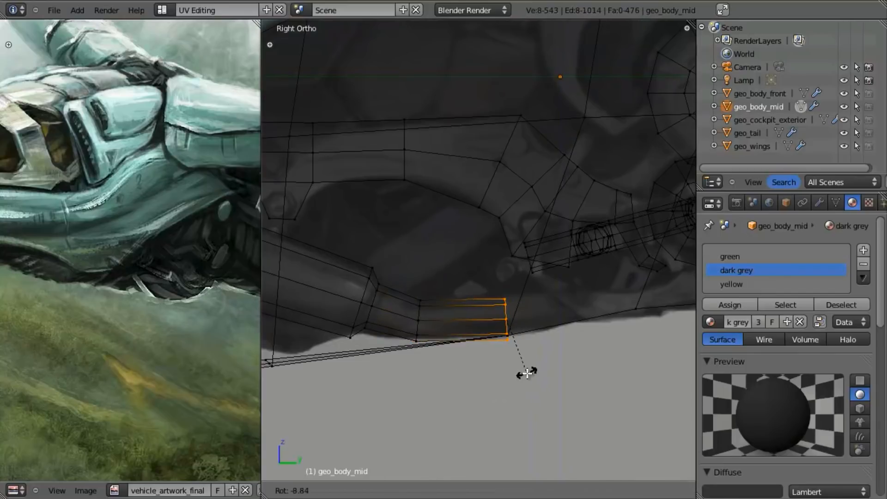
left_click(520, 375)
middle_click_drag(493, 317, 526, 283)
key("ctrl+KP_7")
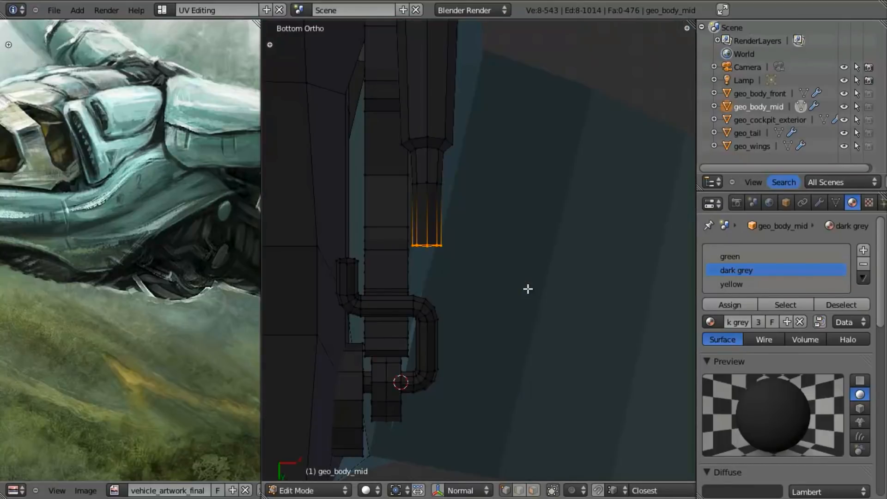
scroll(528, 289, "down", 5)
key("KP_3")
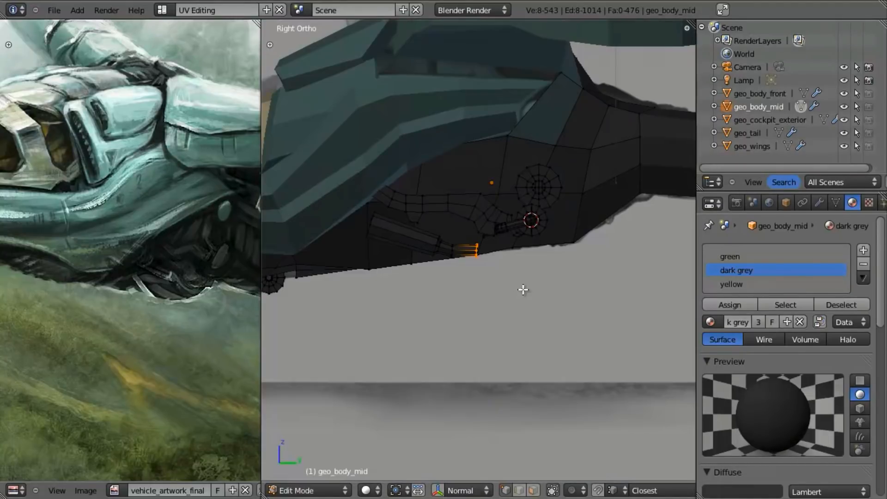
Select both loops at the cylinder's front end, move them forward along their normal and scale them up slightly to match the reference
key("z")
scroll(528, 301, "up", 2)
key("z")
scroll(529, 300, "up", 2)
middle_click_drag(335, 246, 493, 296, "shift")
scroll(421, 294, "up", 3)
key("a")
scroll(495, 326, "up", 4)
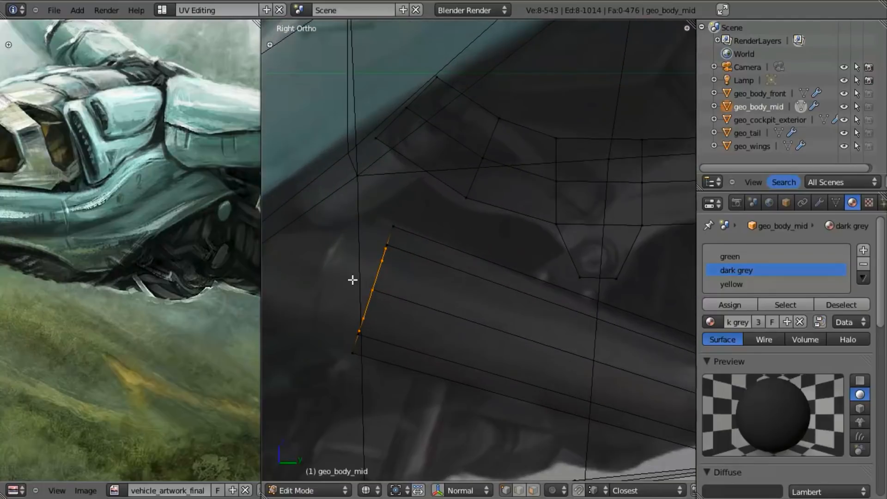
key("ctrl+KP_Add")
scroll(417, 306, "down", 2)
key("ctrl+space")
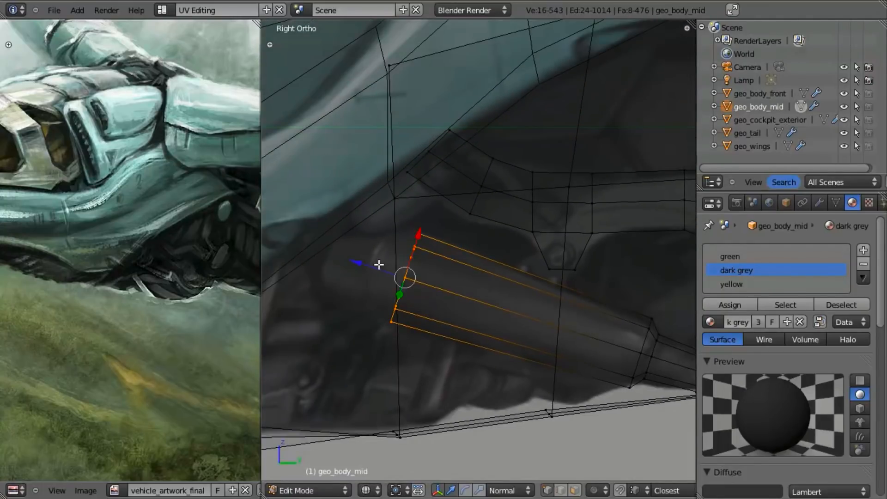
left_click_drag(360, 261, 329, 246)
key("s")
left_click(472, 221)
Extrude the cylinder's front end loops forward about 0.055 along the normal and scale them down into a taper
right_click(378, 252, "alt")
right_click(377, 254, "alt")
key("e")
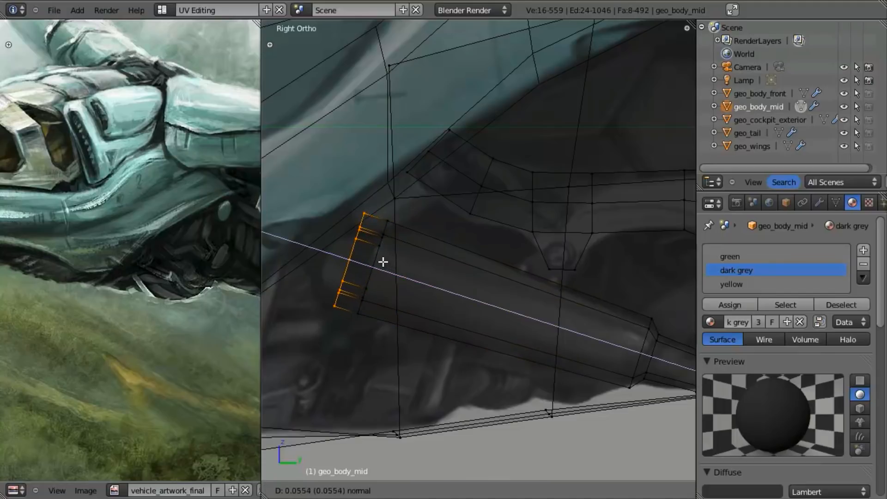
left_click(369, 252)
key("s")
left_click(440, 368)
Delete the surplus inner loop of vertices at the cylinder's tapered front end
middle_click_drag(439, 369, 381, 251)
key("a")
right_click(372, 241, "alt")
right_click(374, 240, "alt")
key("x")
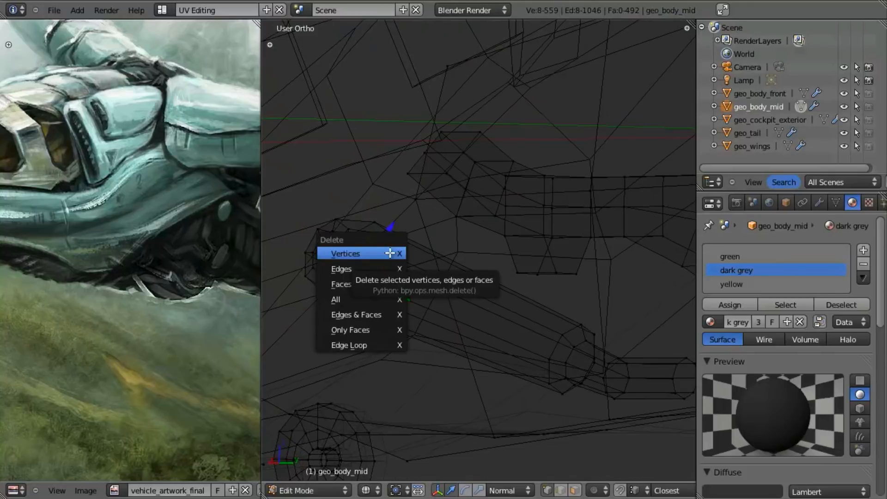
left_click(390, 263)
middle_click_drag(396, 278, 437, 329)
key("z")
key("KP_3")
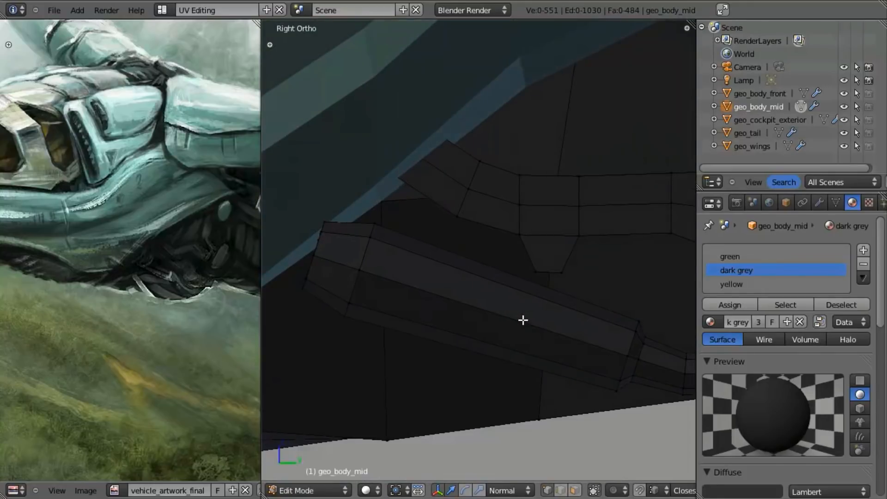
Select the remaining inner loop at the cylinder's front end and extrude it forward as a thinner pipe
key("z")
middle_click_drag(315, 281, 352, 294, "shift")
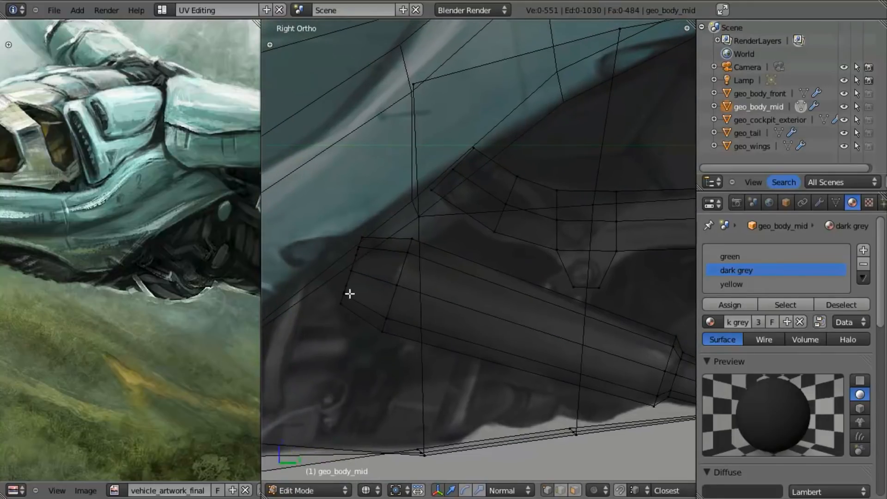
right_click(357, 259, "alt")
right_click(353, 264, "alt")
mouse_move(418, 290)
middle_mouse_down("shift")
mouse_move(494, 257)
mouse_move(515, 267)
mouse_move(486, 270)
middle_mouse_up("shift")
key("ctrl+space")
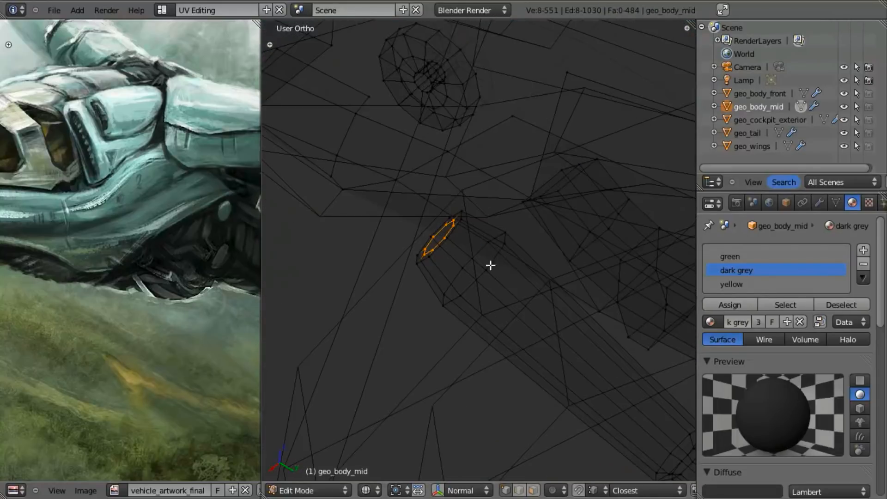
key("z")
key("z")
key("KP_3")
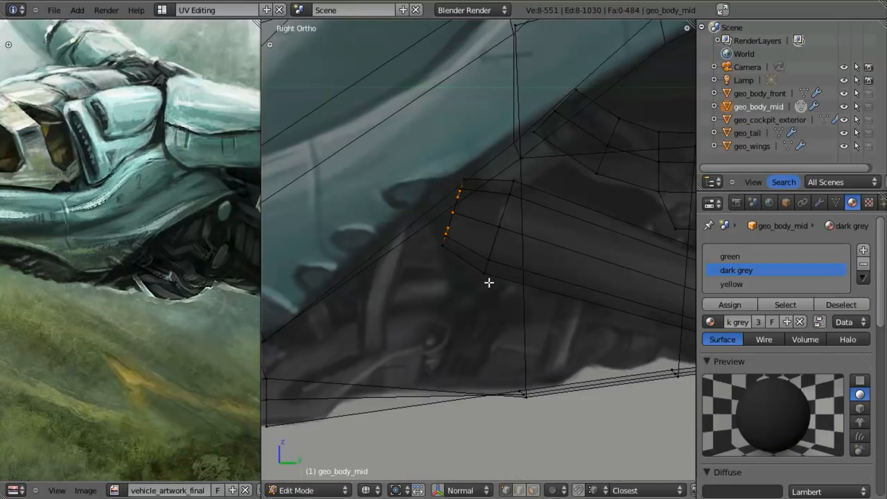
key("e")
left_click(473, 267)
Reposition the front pipe's end loop forward so it reaches the teal body panel
middle_click_drag(473, 267, 501, 326)
key("z")
mouse_move(503, 257)
middle_mouse_down()
mouse_move(476, 278)
mouse_move(490, 267)
middle_mouse_up()
key("g")
left_click(481, 256)
key("KP_3")
key("z")
key("g")
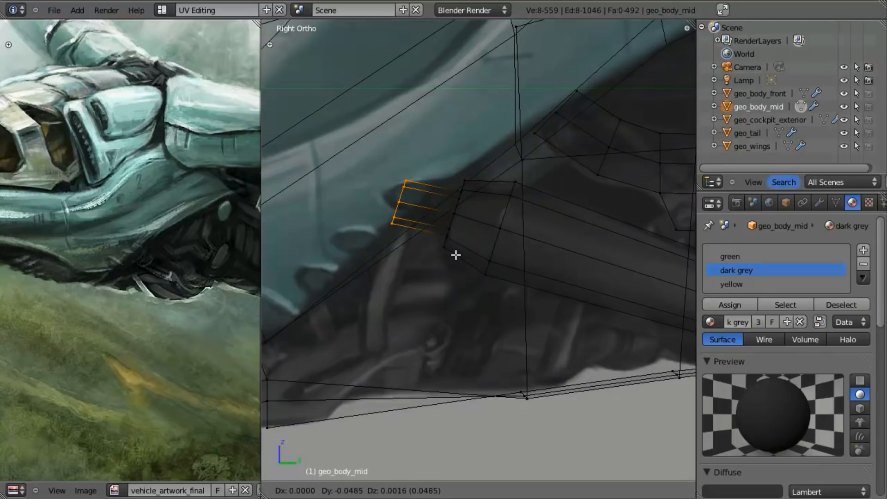
left_click(456, 250)
key("a")
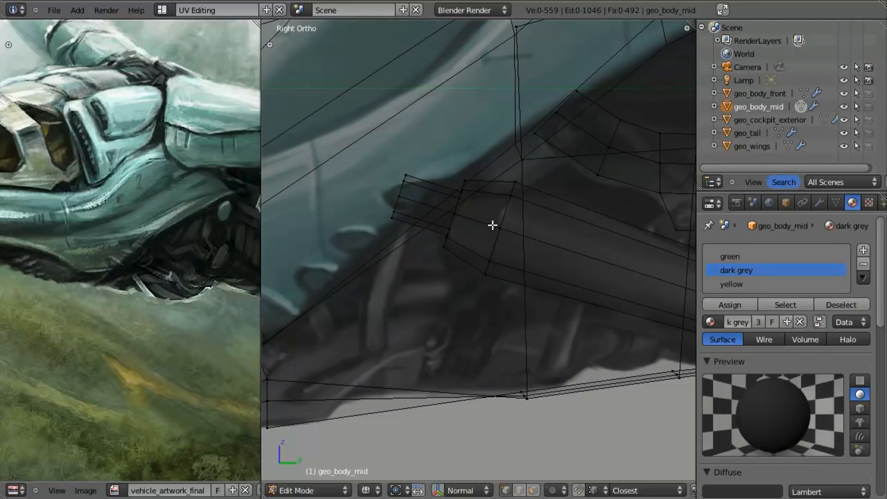
Select the whole cylinder with its pipes, move it about -0.21 along X and rotate it about 9° around Z
key("l")
scroll(517, 278, "down", 3)
middle_click_drag(530, 324, 408, 313, "shift")
middle_click_drag(430, 361, 533, 197)
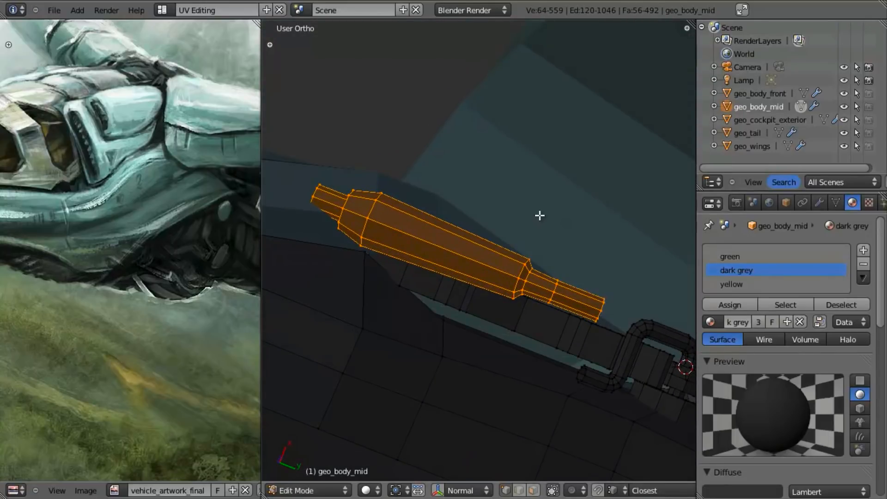
key("g")
key("y")
key("x")
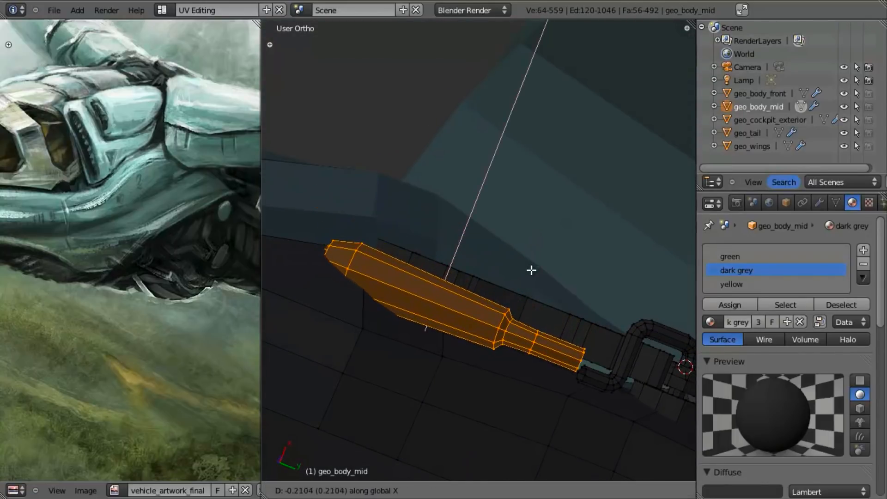
left_click(532, 270)
key("r")
key("z")
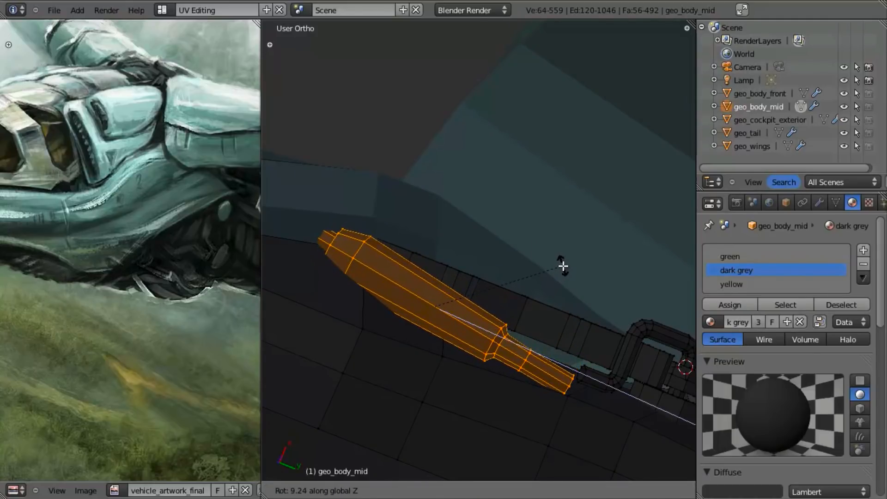
left_click(563, 271)
Select only the rear pipe's end loop, leaving the nearby body vertices out of the selection
scroll(505, 276, "down", 5)
key("KP_3")
key("z")
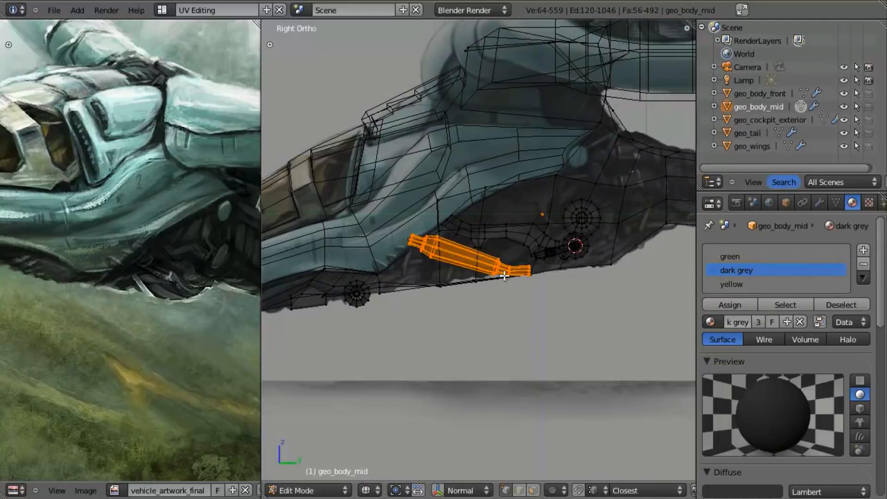
scroll(506, 276, "up", 5)
key("a")
key("b")
left_click_drag(514, 264, 563, 373)
key("ctrl+KP_7")
key("z")
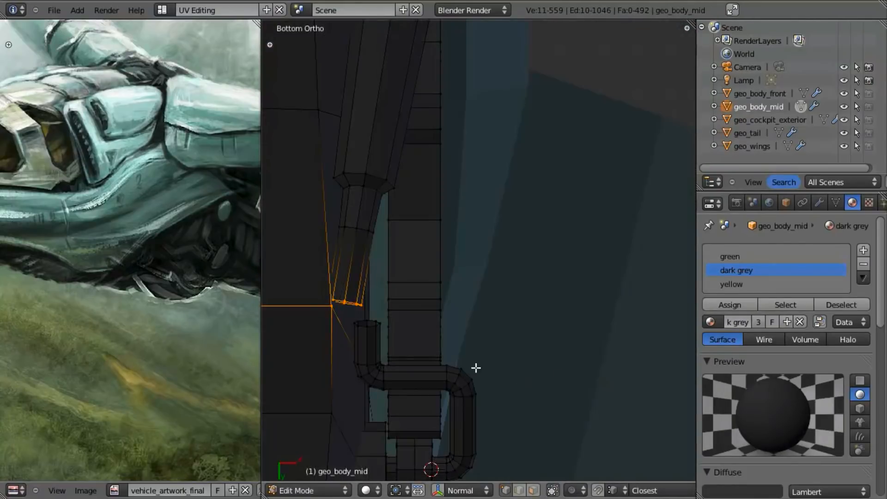
scroll(418, 303, "up", 4)
left_click(433, 302, "alt+shift")
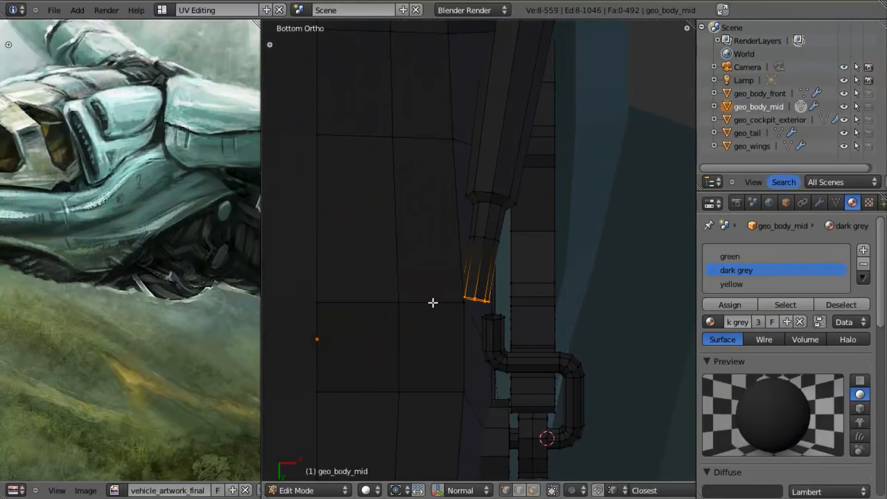
Extrude the rear pipe's end loop twice toward the body's centreline to form a bend underneath
scroll(429, 303, "down", 4)
middle_click_drag(501, 323, 534, 314, "shift")
scroll(534, 313, "up", 3)
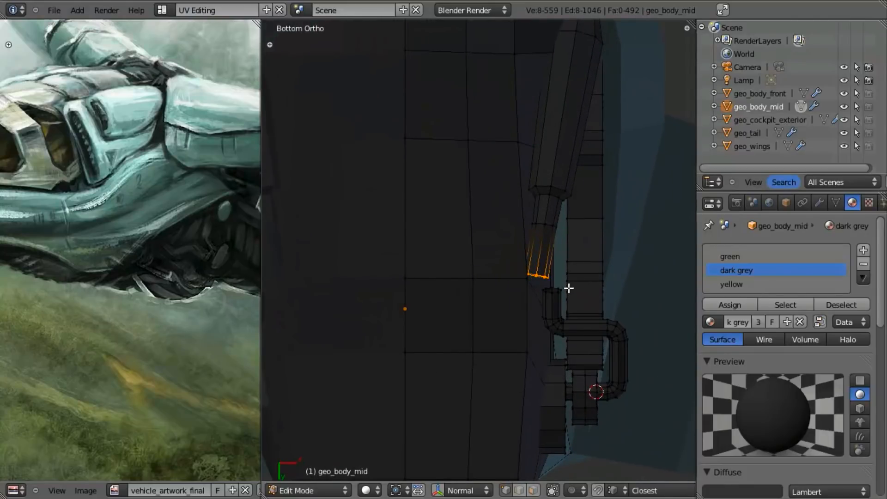
key("e")
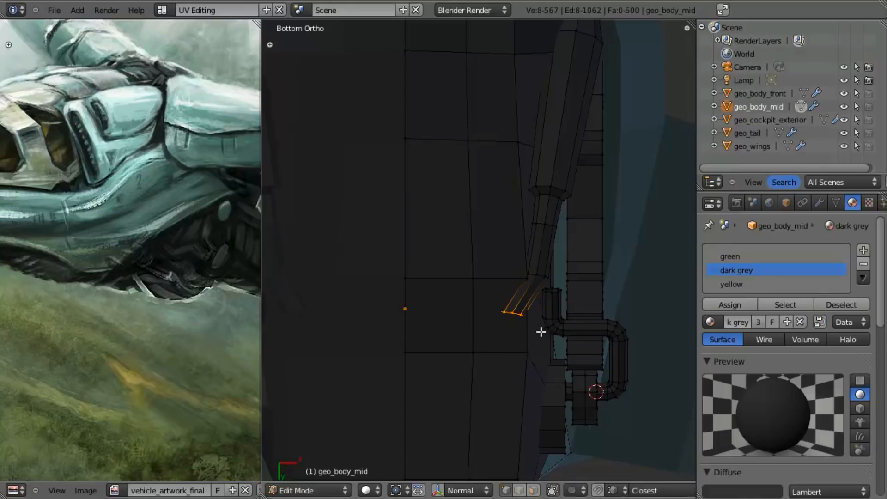
left_click(534, 334)
key("e")
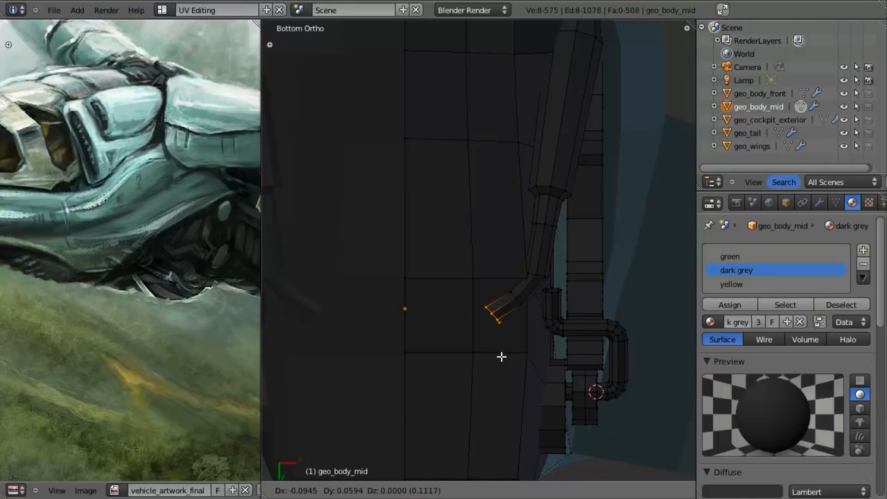
left_click(500, 355)
Extrude the rear pipe's end loop once more, then rotate and reposition it to start curving backward
key("e")
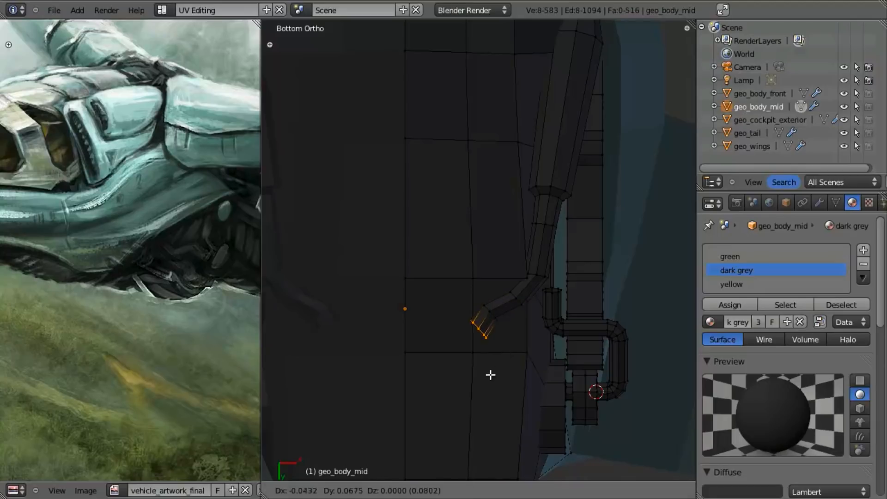
key("r")
left_click(507, 371)
key("g")
left_click(501, 365)
Extrude the pipe's end backward, rotate it to face straight back, and extrude a further long section along Y
key("e")
key("r")
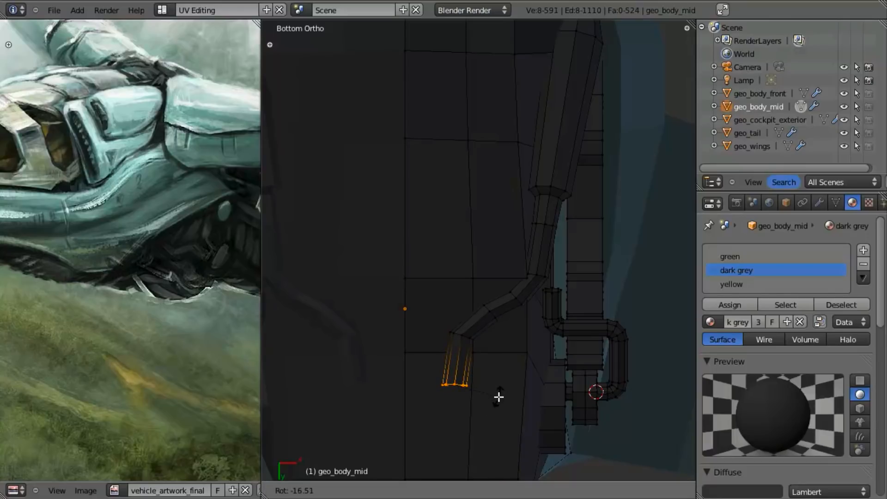
left_click(500, 397)
scroll(499, 397, "down", 3)
middle_click_drag(501, 388, 503, 307, "shift")
key("e")
key("y")
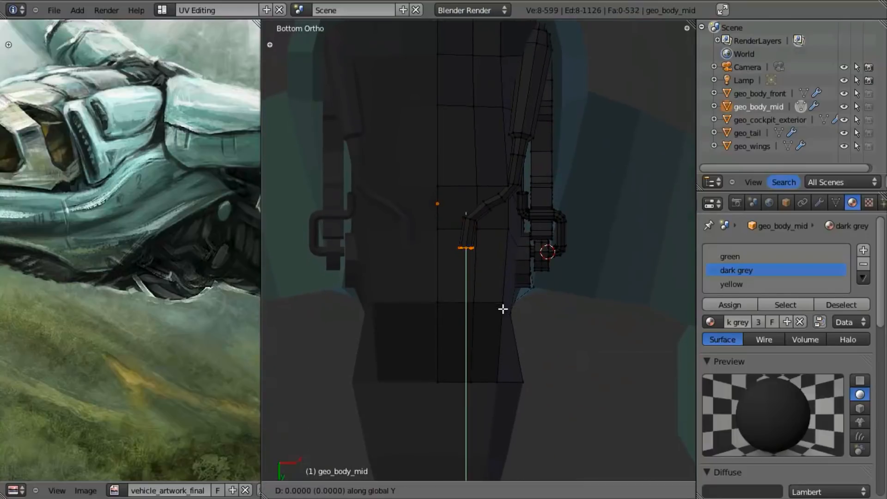
left_click(502, 362)
Select the rear pipe's bent and straight sections, leaving the cylinder and front pipe unselected
key("KP_3")
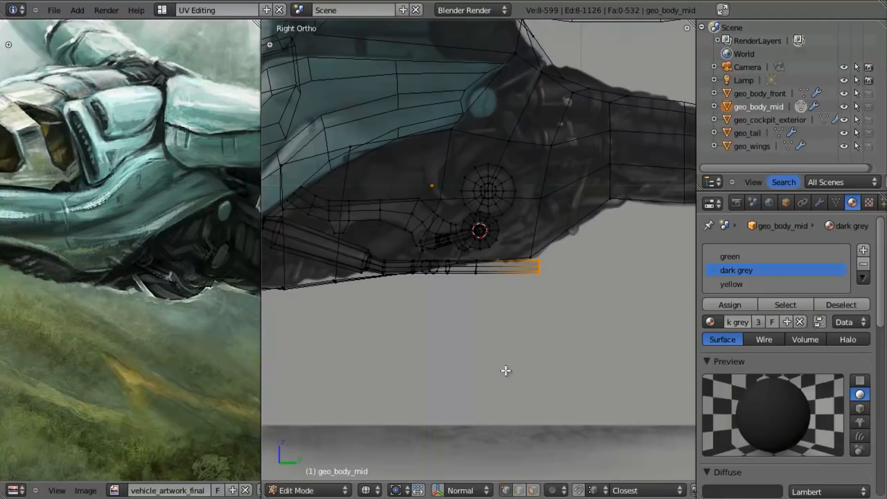
scroll(553, 316, "up", 2)
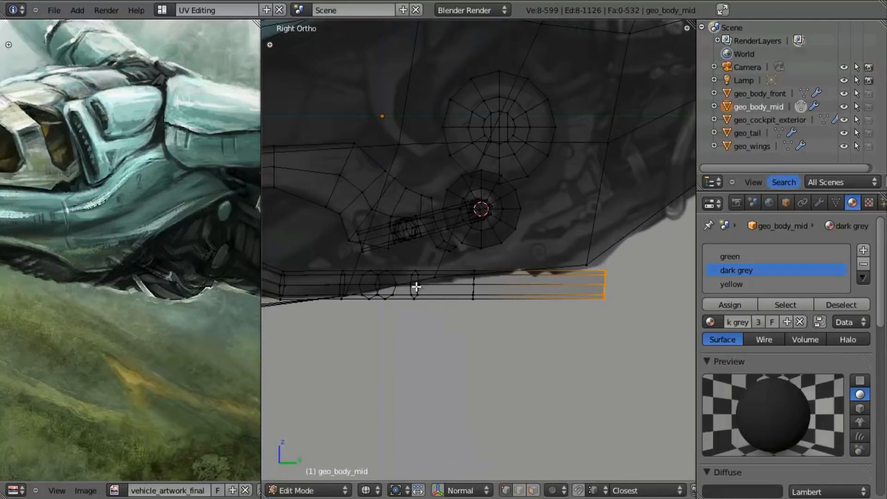
key("b")
left_click_drag(329, 262, 426, 331)
key("a")
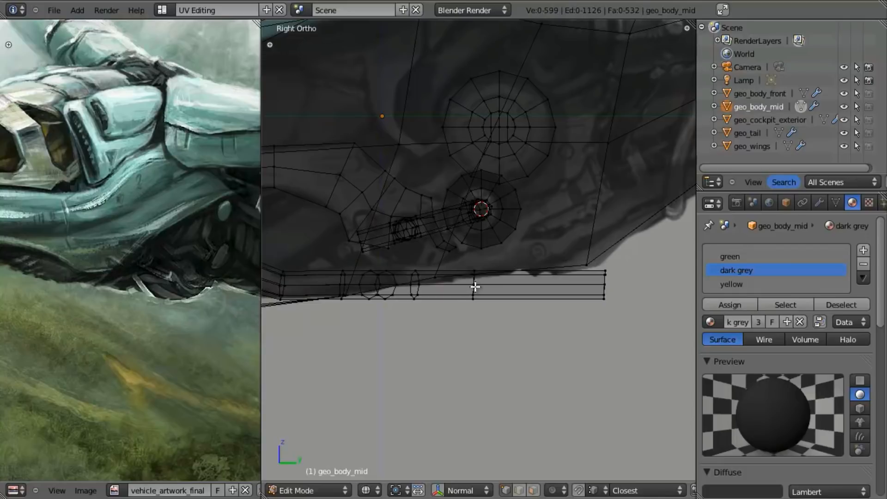
key("l")
scroll(474, 286, "down", 4)
key("b")
middle_click_drag(398, 168, 269, 364)
scroll(402, 222, "down", 4)
key("b")
middle_click_drag(412, 144, 285, 301)
scroll(511, 337, "up", 9)
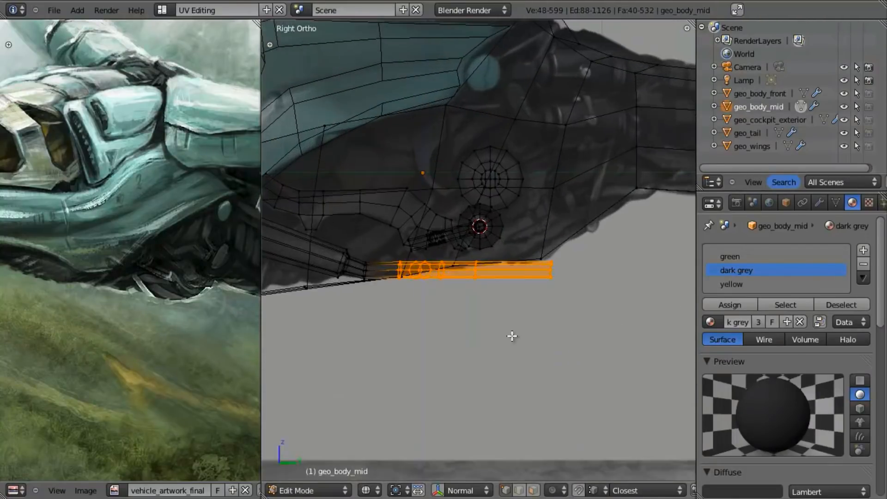
Drop the foremost loop from the selection and raise the remaining rear pipe loops along Z
middle_click_drag(427, 315, 516, 304, "shift")
key("b")
middle_click_drag(379, 227, 444, 358)
key("g")
key("z")
left_click(488, 337)
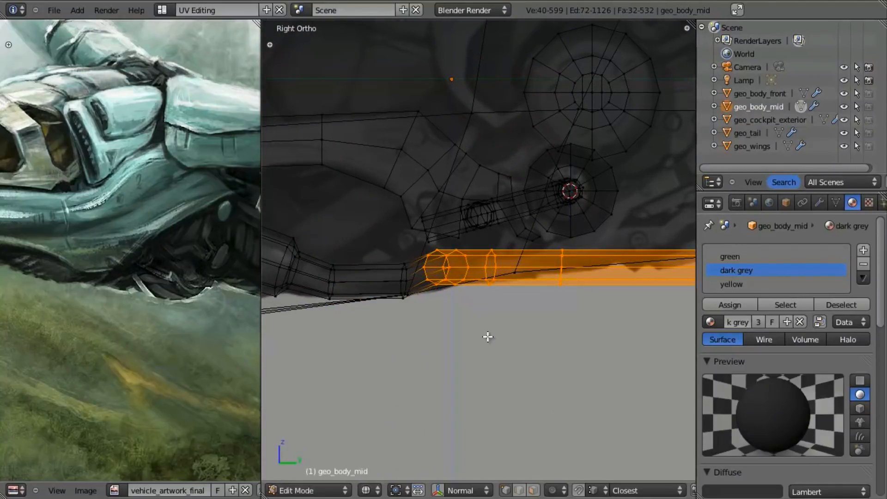
Deselect the foremost loop and raise the remaining pipe loops along Z, twice in turn, following the underside's slope
right_click(450, 261, "alt+shift")
key("g")
key("z")
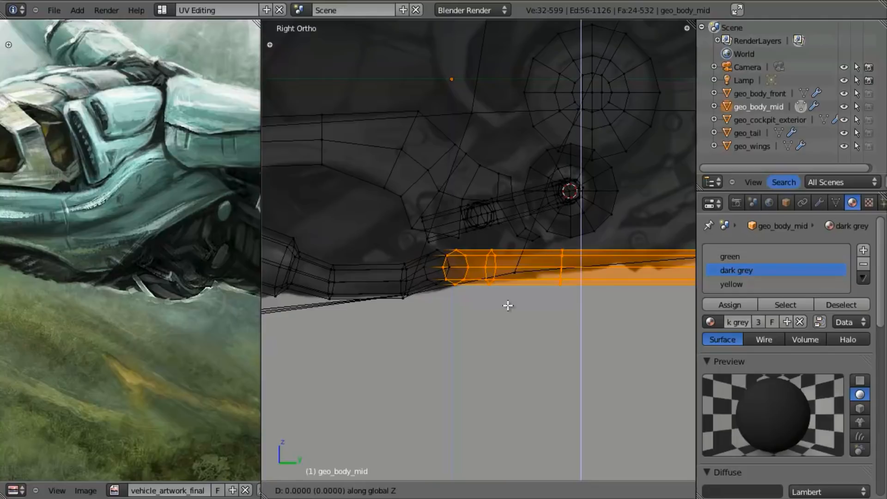
left_click(513, 301)
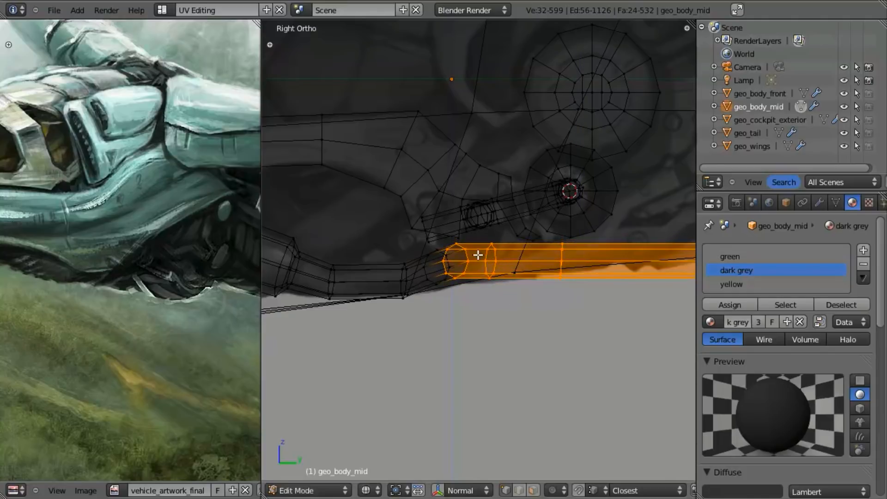
right_click(465, 254, "alt+shift")
key("g")
key("z")
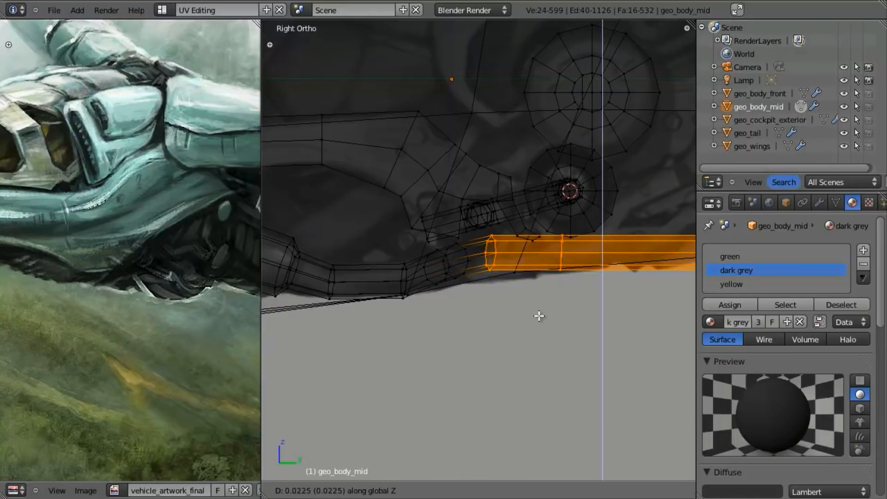
left_click(540, 319)
scroll(540, 319, "down", 3)
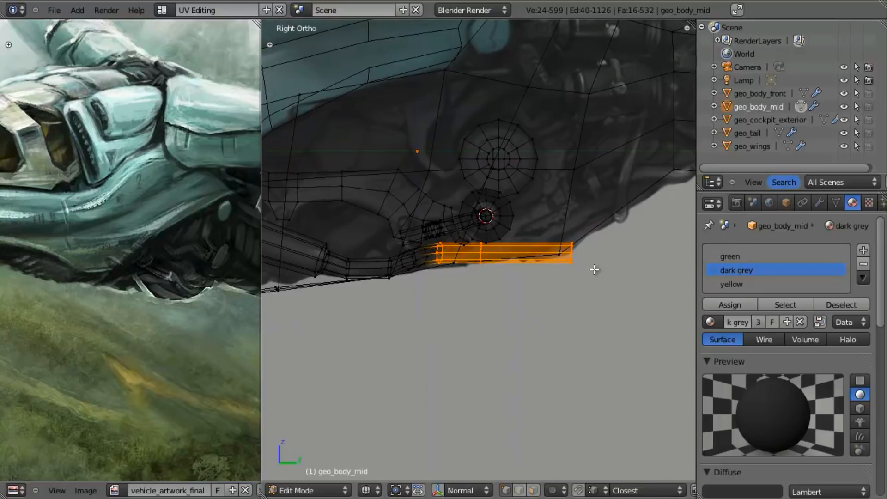
key("z")
scroll(475, 345, "down", 6)
mouse_move(476, 345)
middle_mouse_down()
mouse_move(485, 212)
mouse_move(513, 206)
middle_mouse_up()
key("a")
scroll(503, 234, "up", 5)
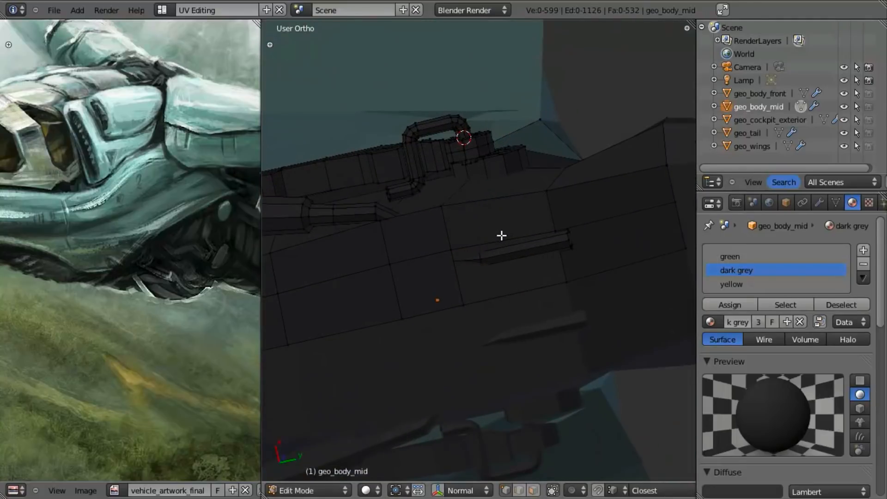
Box-select the rear pipe's end loop and move it to fit against the body's underside
key("KP_3")
key("z")
scroll(491, 247, "up", 2)
middle_click_drag(489, 247, 462, 281, "shift")
key("b")
left_click_drag(554, 241, 558, 250)
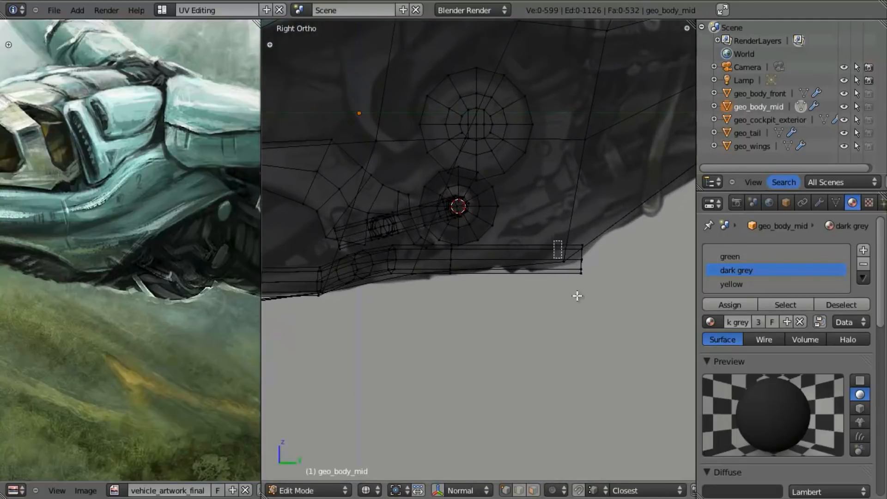
left_click_drag(575, 318, 573, 317)
key("z")
mouse_move(412, 313)
middle_mouse_down()
mouse_move(377, 307)
mouse_move(500, 295)
mouse_move(541, 275)
middle_mouse_up()
key("g")
key("g")
left_click(536, 261)
Switch to face selection and select the four underside faces around and behind the rear pipe
right_click(527, 247)
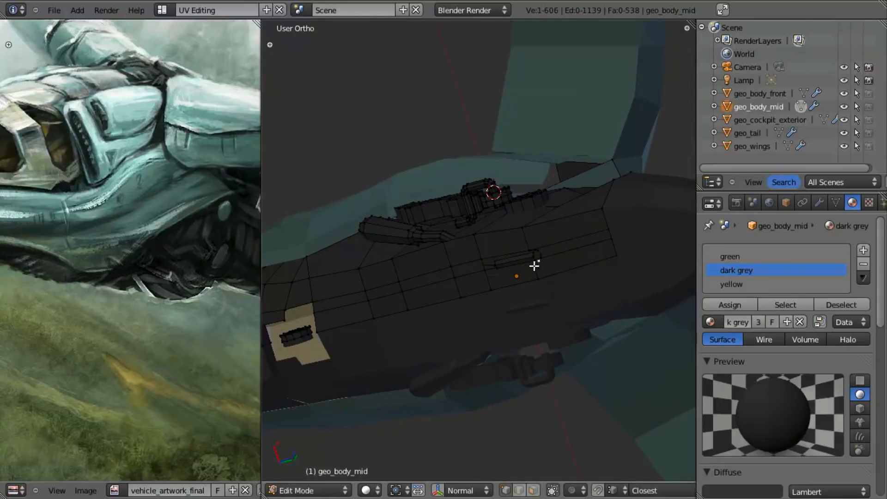
key("ctrl+Tab")
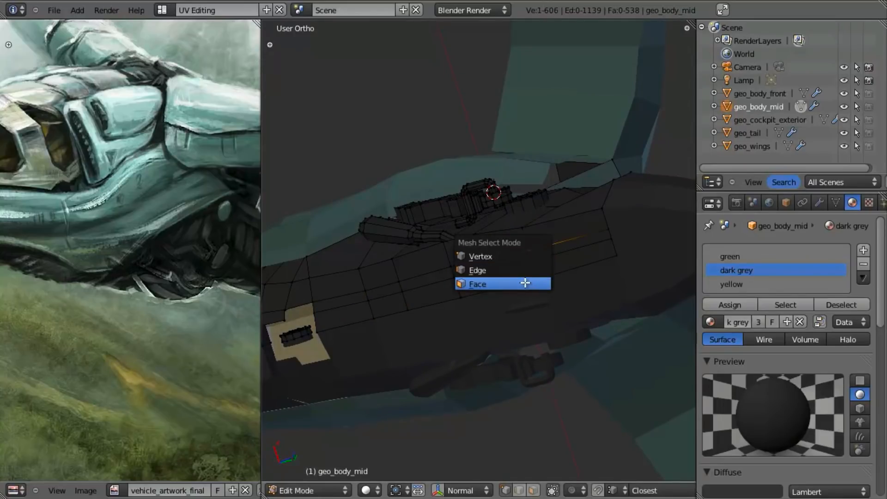
left_click(525, 283)
right_click(560, 250)
right_click(559, 250, "shift")
right_click(505, 278, "shift")
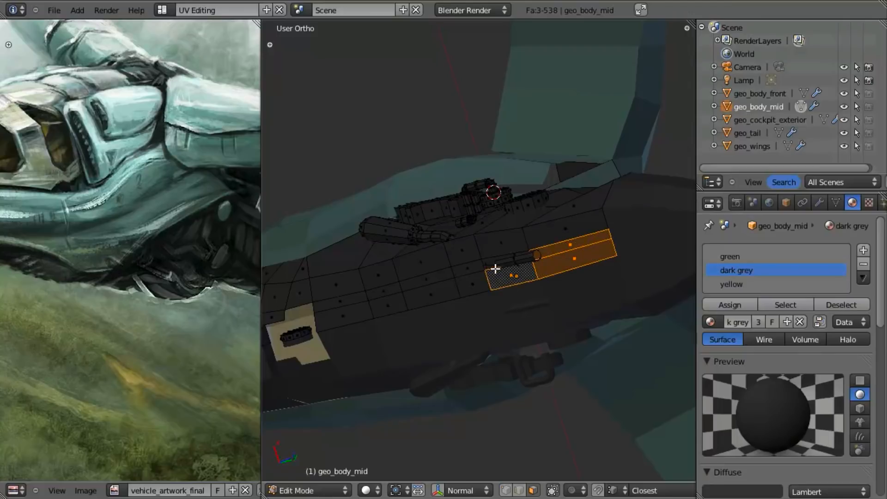
scroll(499, 273, "up", 5)
key("z")
right_click(546, 278, "shift")
key("z")
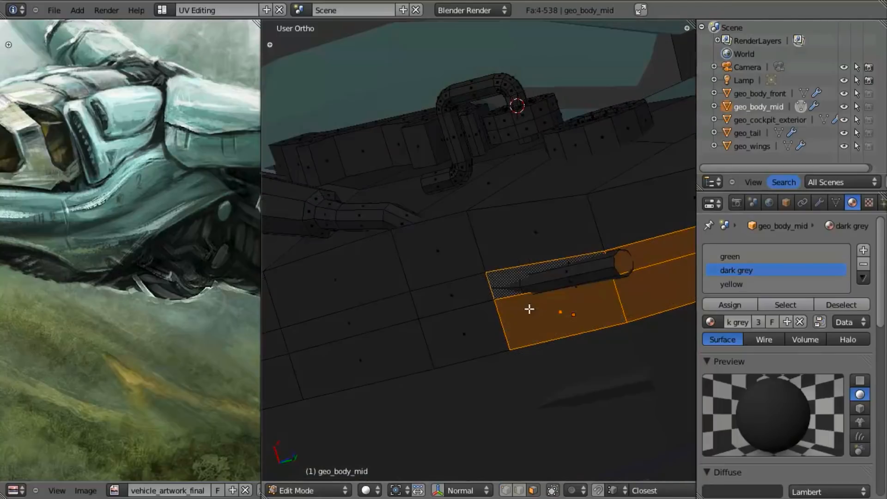
Add the two underside faces in front to the selection and extrude all six faces into the body as a pipe recess
scroll(515, 320, "down", 5)
key("KP_3")
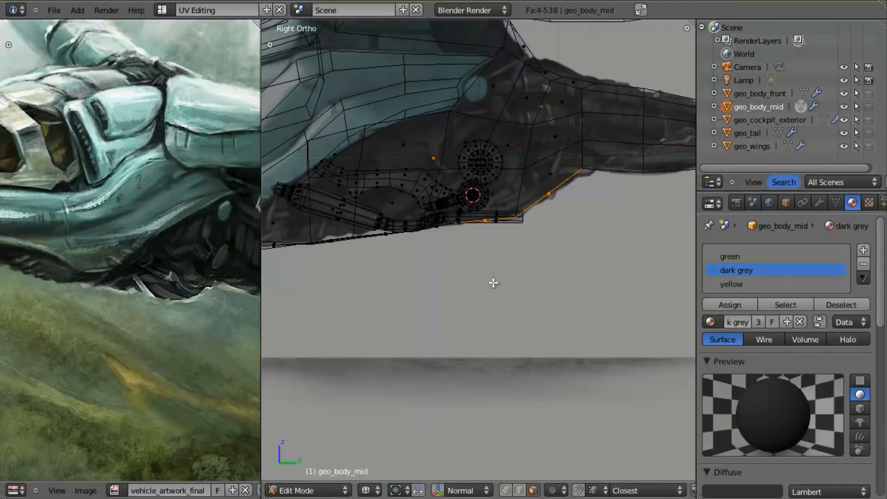
scroll(489, 279, "up", 3)
middle_click_drag(491, 262, 455, 196)
key("z")
right_click(409, 217, "shift")
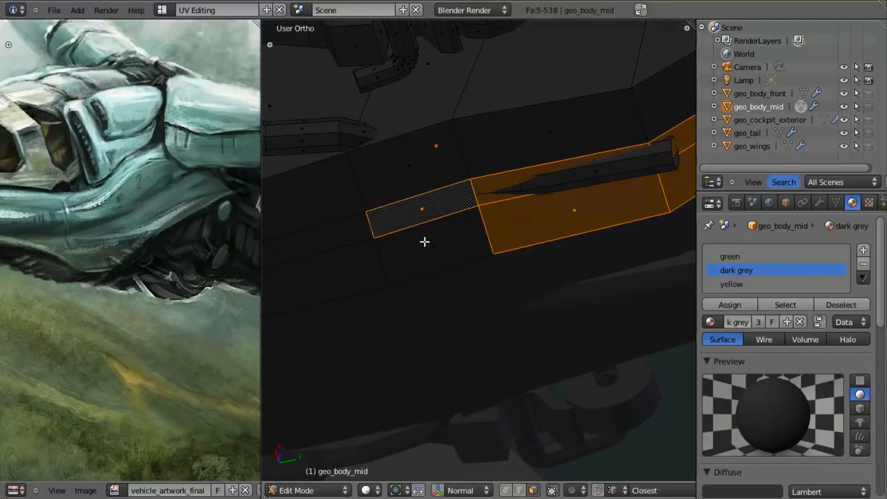
right_click(425, 246, "shift")
scroll(463, 281, "down", 5)
middle_click_drag(483, 250, 481, 230)
key("e")
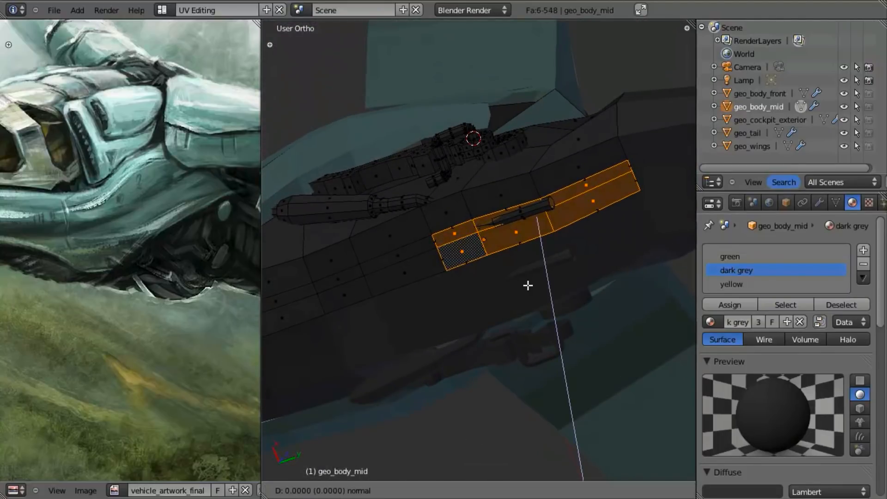
left_click(545, 266)
Delete the three inner side faces that the extrusion left along the body's centre line
right_click(473, 250)
key("g")
right_click(531, 238)
right_click(528, 236, "shift")
right_click(564, 212, "shift")
key("x")
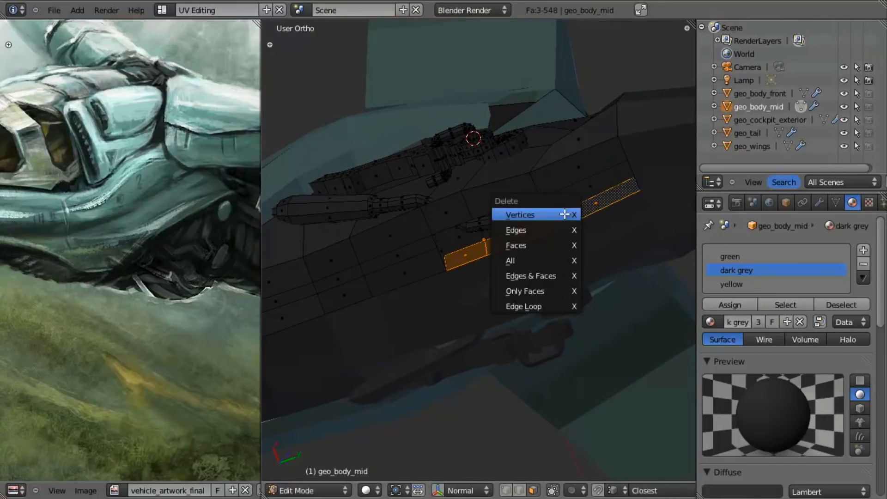
left_click(551, 243)
Box-select the three front vertices of the recess ceiling in vertex mode and lower them toward the underside in side view
key("z")
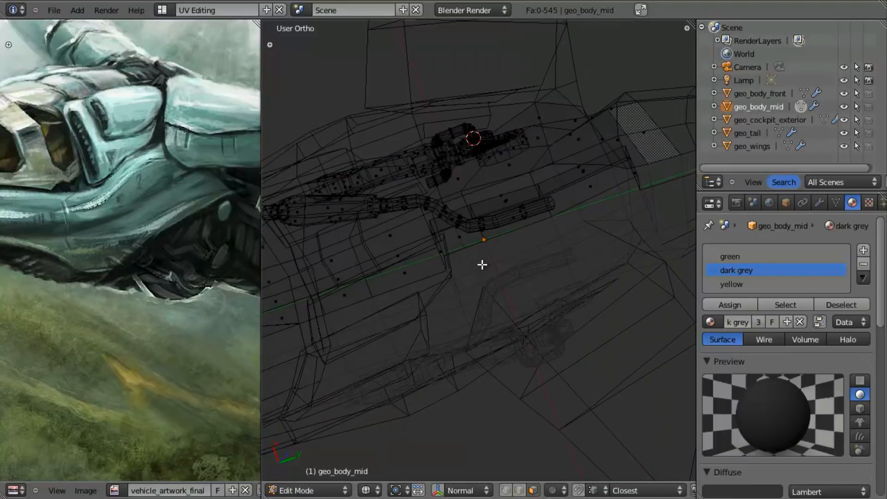
key("KP_3")
key("z")
scroll(482, 264, "up", 4)
key("z")
middle_click_drag(454, 194, 458, 263, "shift")
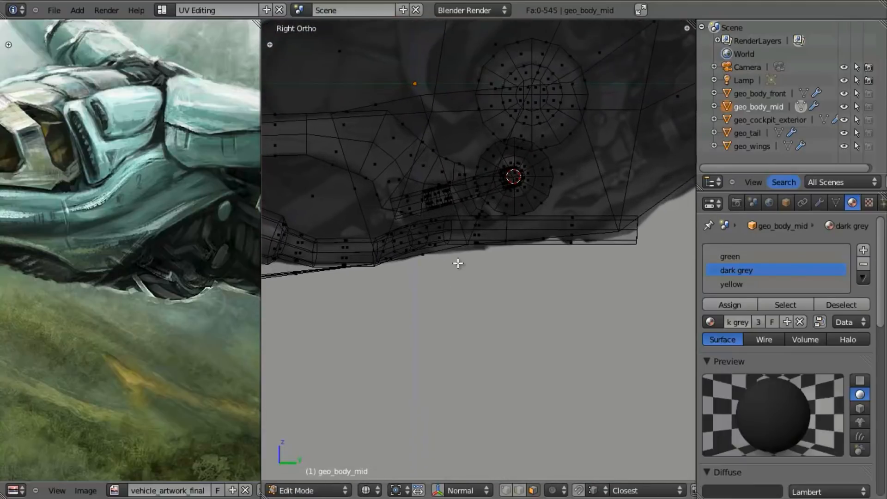
key("ctrl+Tab")
left_click(462, 237)
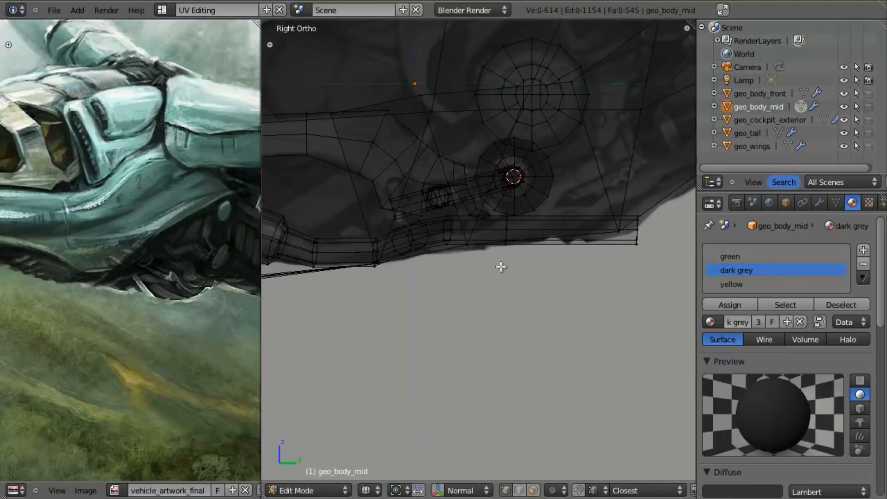
key("z")
middle_click_drag(492, 204, 438, 153)
key("b")
left_click_drag(306, 119, 339, 180)
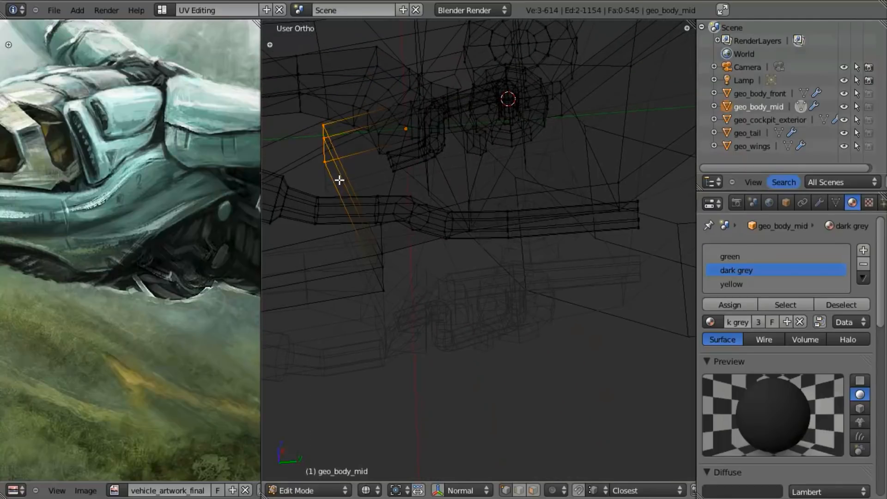
key("KP_3")
key("g")
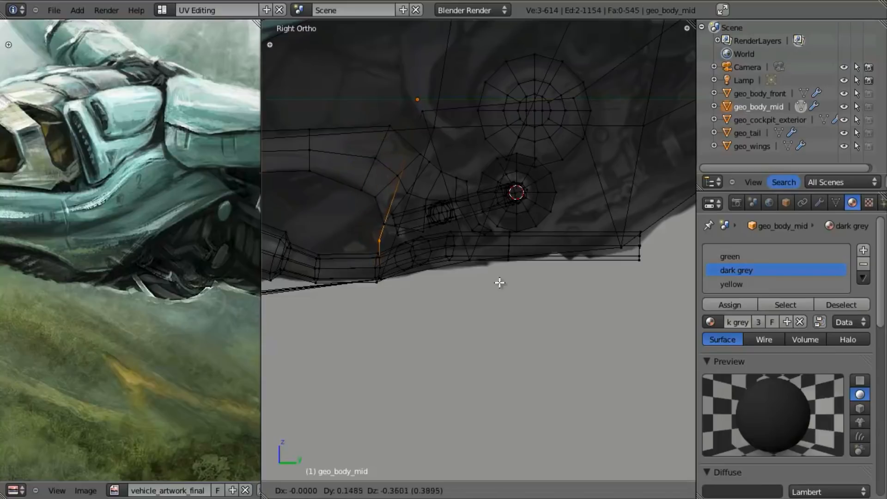
left_click(512, 275)
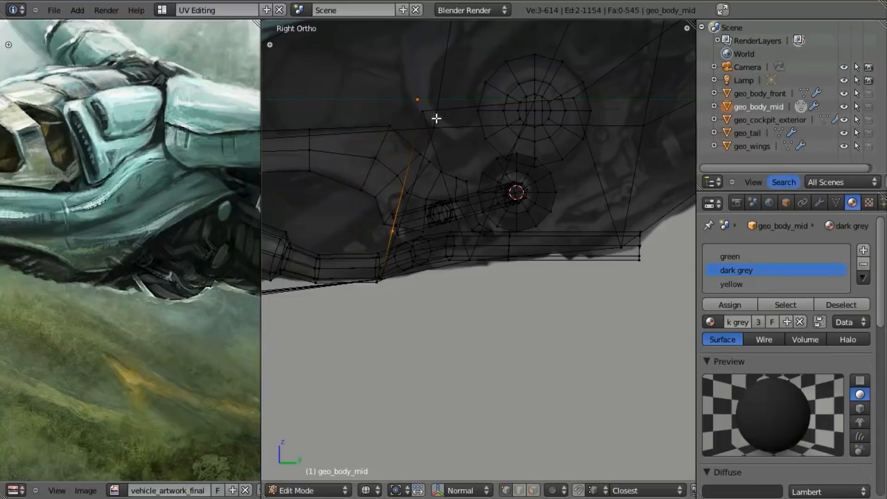
Box-select the two middle vertex groups of the recess ceiling and lower them toward the pipe
left_click_drag(416, 106, 457, 135)
key("b")
left_click_drag(572, 93, 597, 121)
key("b")
middle_click_drag(585, 107, 598, 120)
key("b")
middle_click_drag(420, 123, 455, 142)
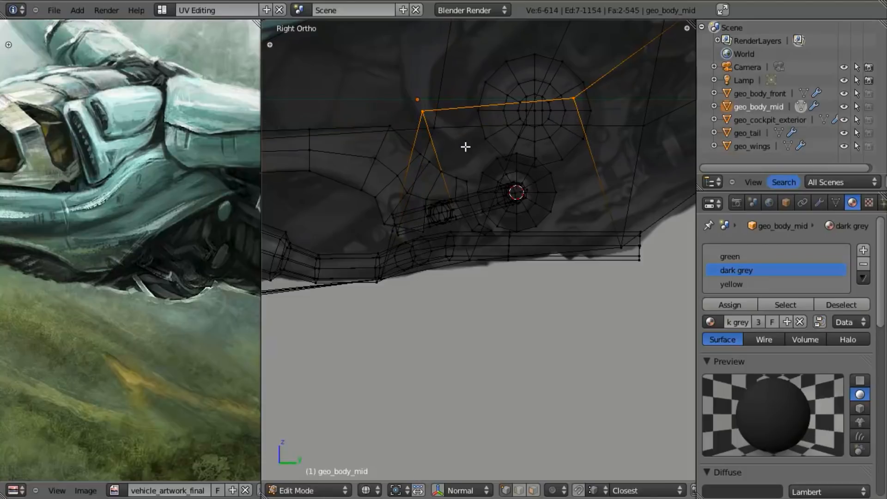
key("g")
left_click(507, 278)
Box-select the three rear ceiling vertices of the recess and lower them toward the body's sloping underside
middle_click_drag(598, 238, 459, 262, "shift")
middle_click_drag(571, 134, 510, 214, "shift")
key("a")
key("b")
left_click_drag(526, 58, 560, 145)
key("g")
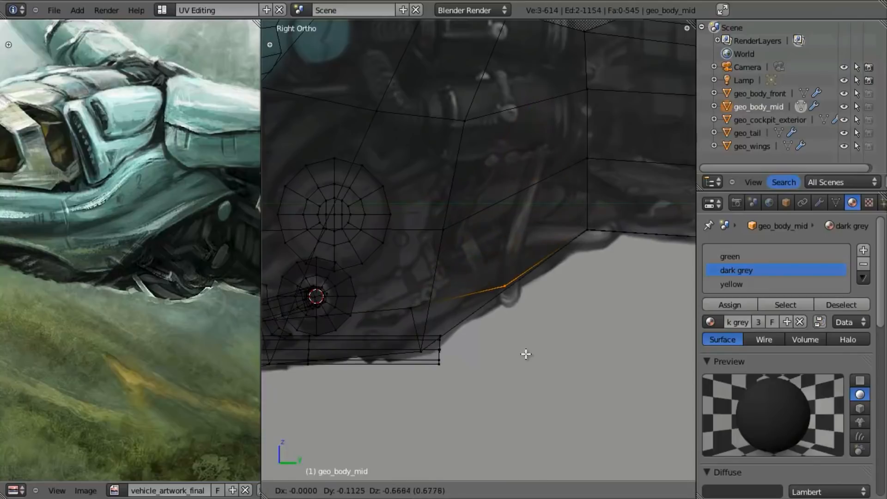
left_click(525, 353)
Delete the side wall face at the rear of the recess, behind the pipe's end
mouse_move(525, 353)
middle_mouse_down()
mouse_move(475, 356)
mouse_move(481, 281)
mouse_move(472, 205)
mouse_move(465, 277)
mouse_move(432, 283)
mouse_move(479, 295)
middle_mouse_up()
key("z")
key("ctrl+Tab")
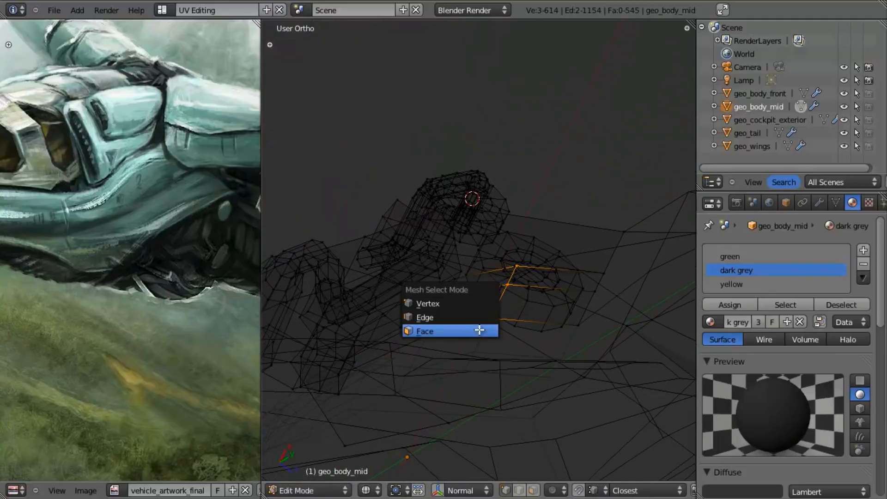
left_click(476, 331)
key("z")
scroll(500, 318, "up", 4)
right_click(499, 282)
scroll(485, 290, "down", 5)
middle_click_drag(484, 290, 519, 240)
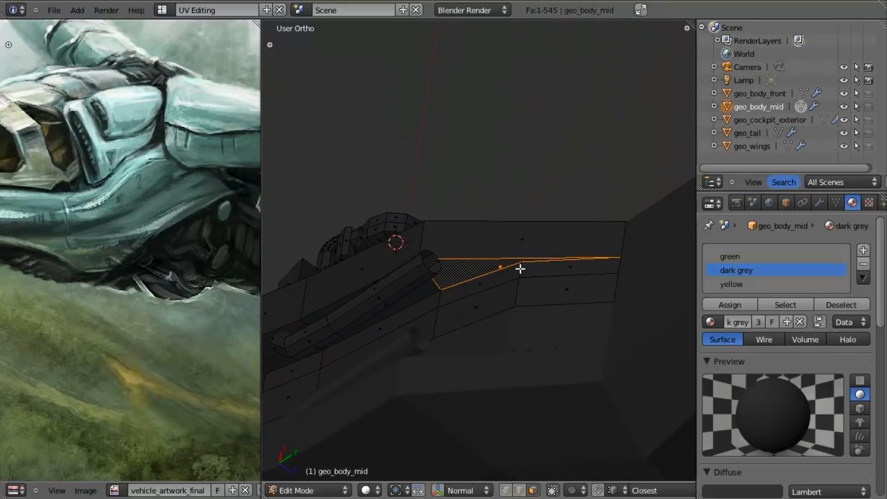
key("x")
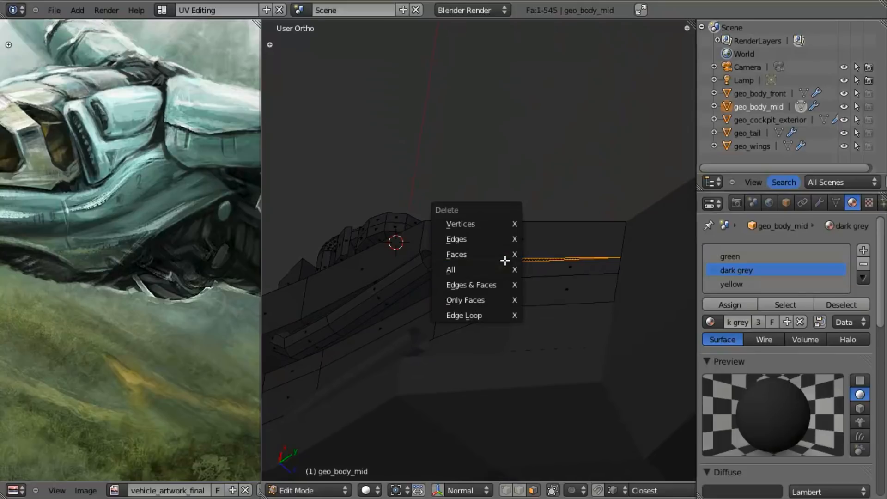
left_click(507, 254)
middle_click_drag(509, 253, 562, 271)
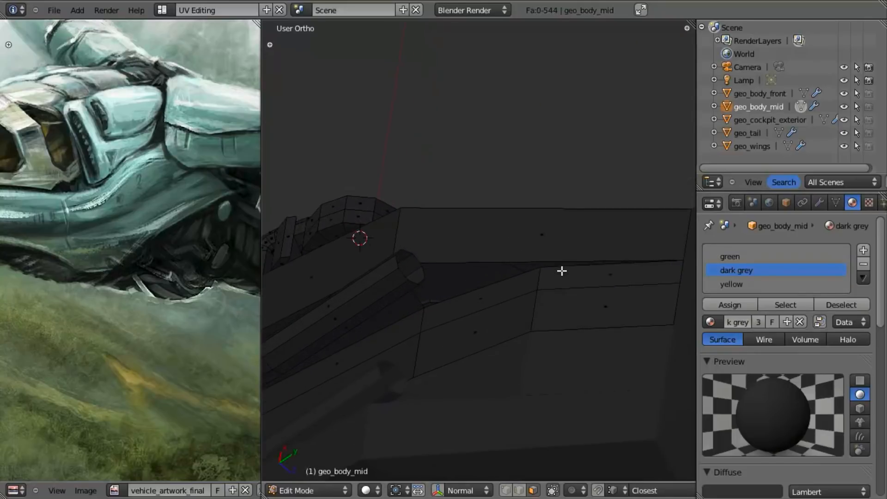
Cut an edge loop across the outer strip beside the rear of the recess and switch to vertex selection
left_click(548, 209)
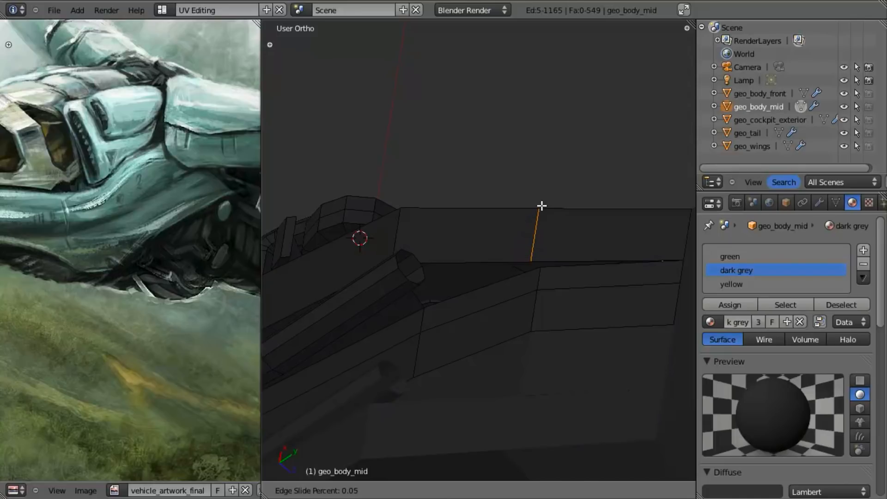
left_click(542, 206)
key("ctrl+Tab")
left_click(539, 175)
middle_click_drag(539, 175, 509, 257)
Fill a face between the four vertices at the recess's rear and assign it the dark grey material
right_click(509, 258)
key("z")
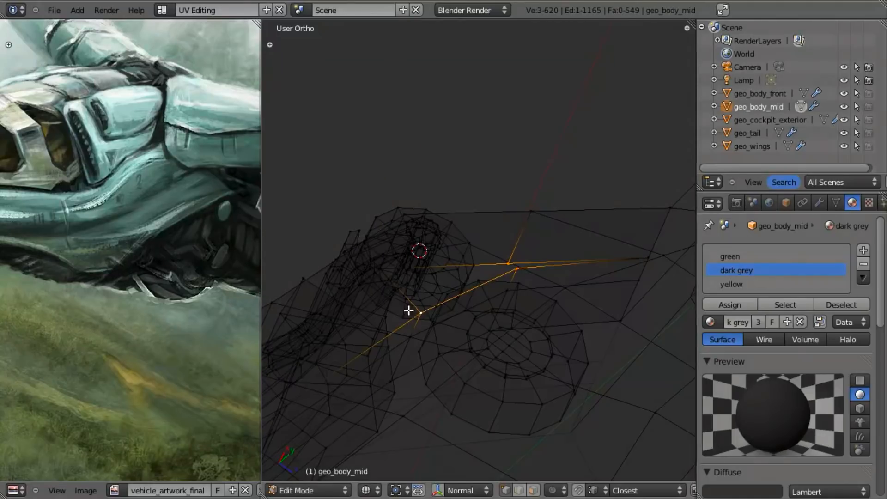
key("z")
key("f")
mouse_move(476, 281)
middle_mouse_down()
mouse_move(487, 307)
mouse_move(482, 327)
middle_mouse_up()
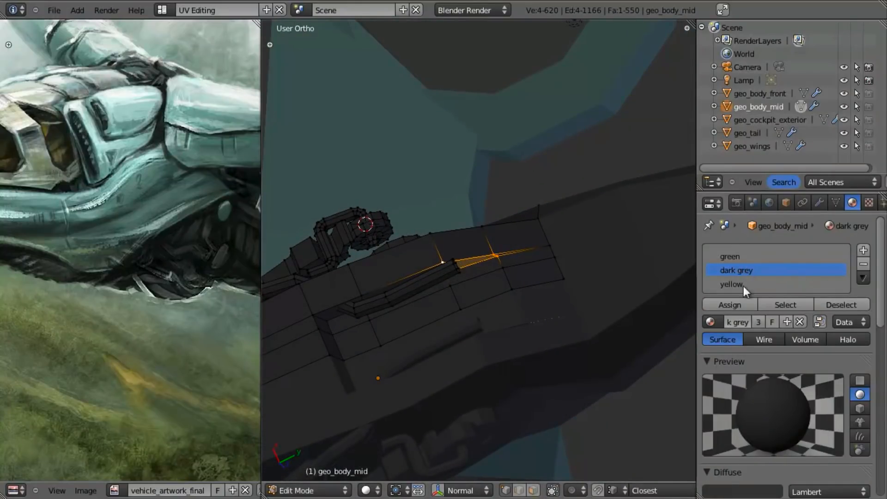
left_click(739, 301)
Select the three cross-edge vertices behind the recess and slide them along global Y toward the new loop
middle_click_drag(428, 285, 552, 258)
scroll(532, 268, "up", 4)
key("a")
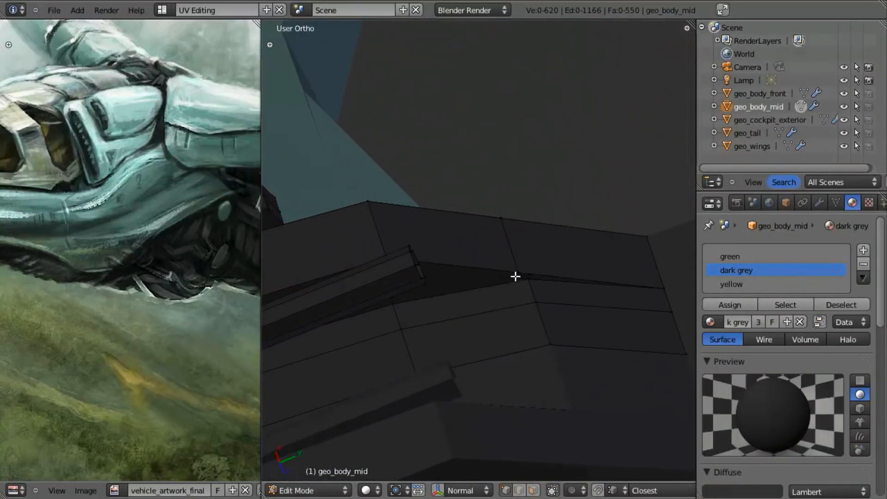
right_click(548, 350, "shift")
key("g")
key("x")
key("y")
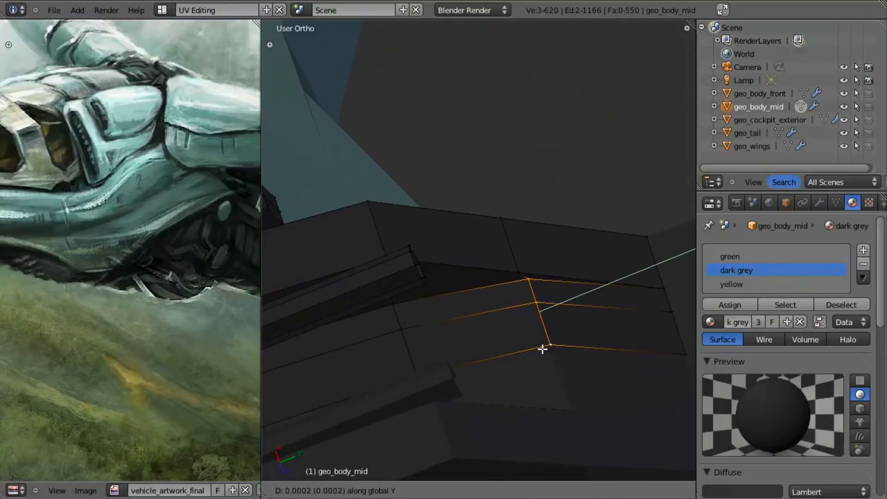
left_click(536, 345)
Rip the rear corner vertex where the outer strip meets the inner strips and move the strip's end along Z
middle_click_drag(536, 345, 463, 346)
key("a")
key("v")
right_click(469, 341)
mouse_move(470, 341)
middle_mouse_down()
mouse_move(501, 354)
mouse_move(477, 353)
middle_mouse_up()
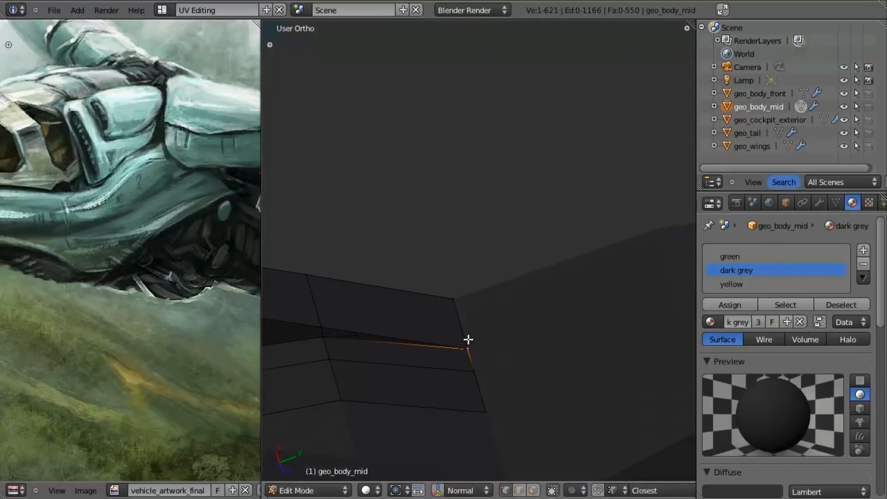
key("z")
key("f")
key("z")
key("g")
key("z")
left_click(484, 359)
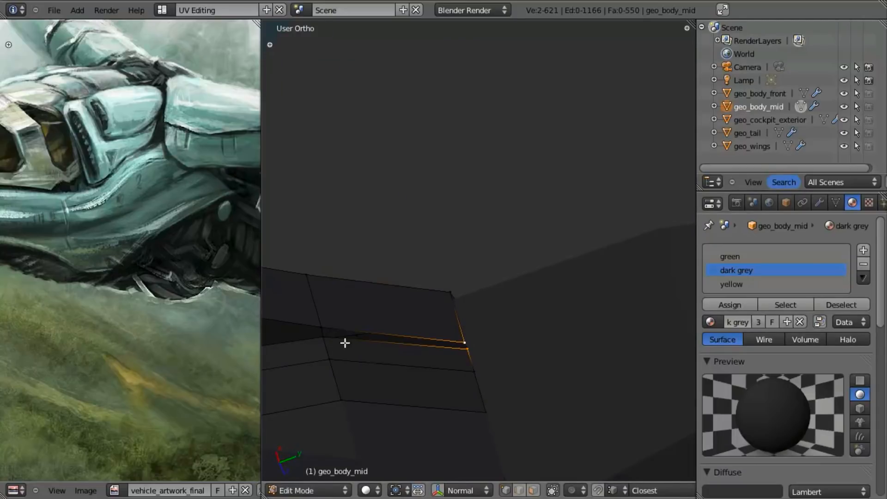
Fill the narrow gap between the outer and inner strips with a face and assign it the dark grey material
right_click(322, 326, "shift")
key("f")
scroll(494, 327, "down", 4)
mouse_move(494, 328)
middle_mouse_down()
mouse_move(470, 324)
mouse_move(490, 325)
middle_mouse_up()
left_click(730, 307)
Select the rear pipe's sections from its bend to its end and shift them along the X axis into the recess
middle_click_drag(430, 411, 497, 352)
key("Tab")
scroll(438, 279, "down", 3)
middle_click_drag(438, 280, 467, 236)
scroll(492, 274, "up", 5)
middle_click_drag(492, 274, 483, 255)
key("Tab")
key("a")
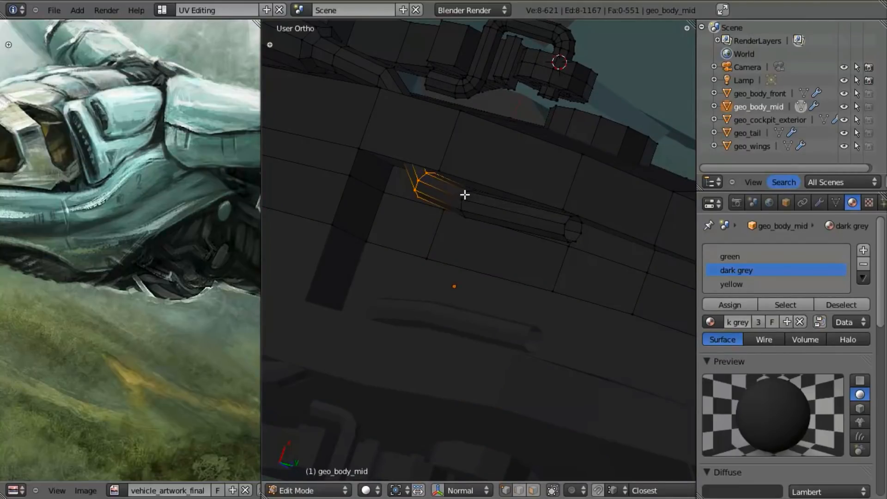
key("ctrl+KP_Add")
key("ctrl+KP_Add")
middle_click_drag(572, 222, 469, 208)
key("z")
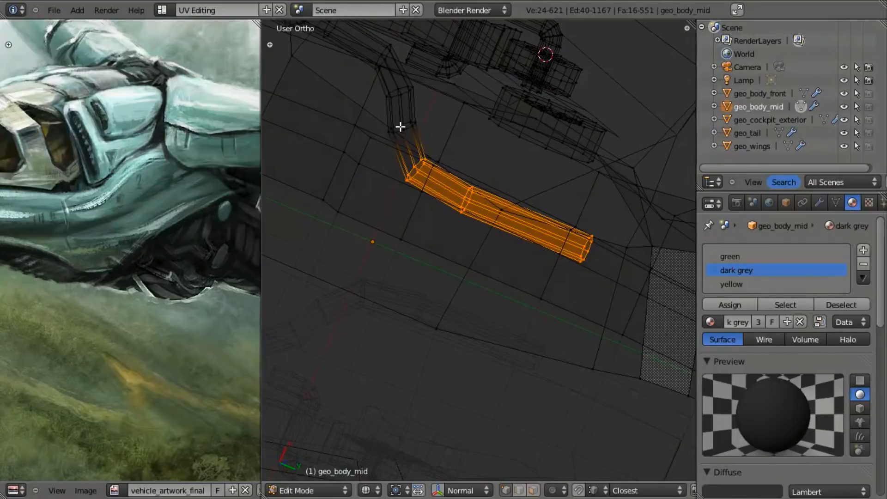
key("e")
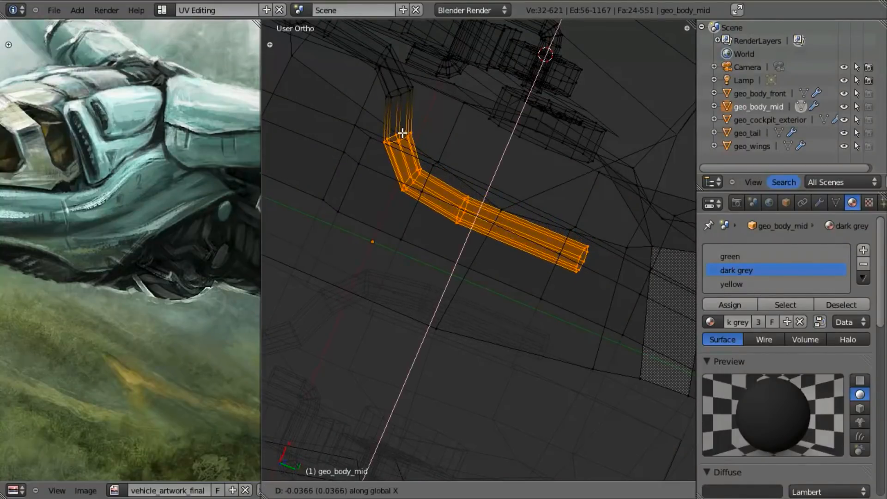
left_click(402, 137)
Adjust the single pipe loop in front of the bend along the X axis
key("a")
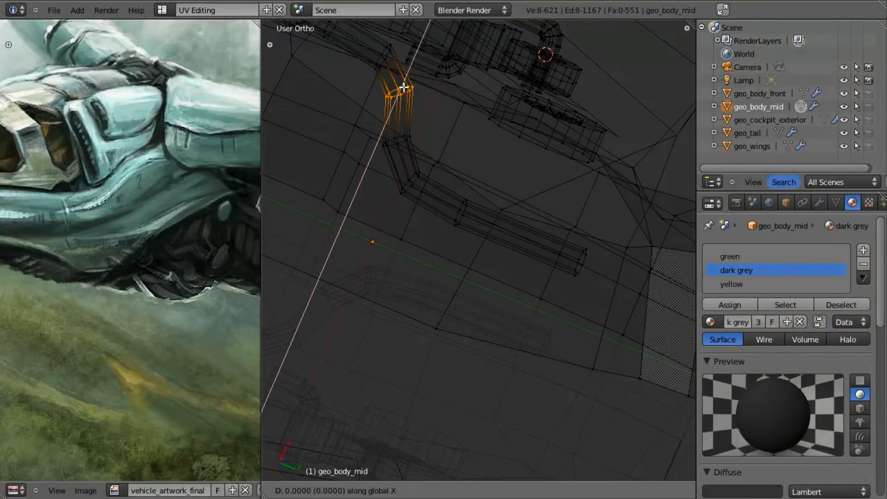
key("a")
mouse_move(390, 43)
middle_mouse_down()
mouse_move(527, 281)
mouse_move(546, 274)
mouse_move(485, 291)
mouse_move(482, 251)
mouse_move(426, 159)
middle_mouse_up()
key("KP_3")
key("z")
key("Tab")
key("z")
scroll(531, 296, "up", 4)
key("Tab")
Select the four vertices along the recess's front lip and raise them along Z
right_click(466, 273)
key("z")
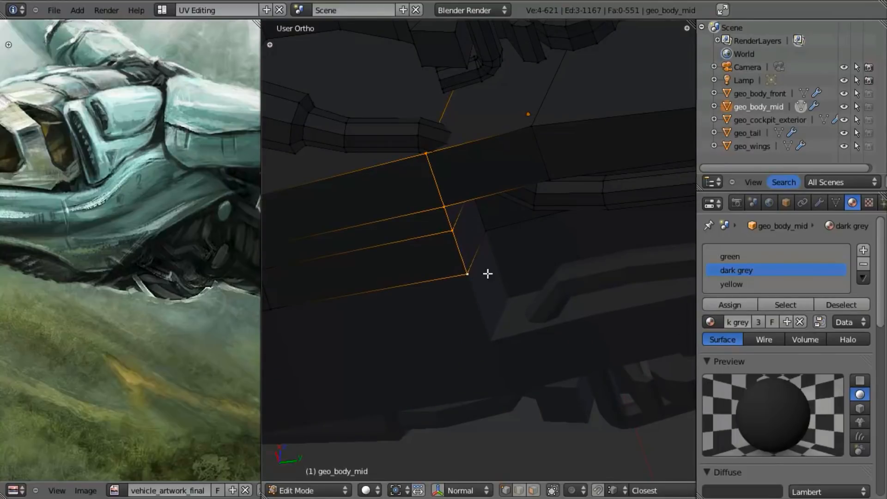
key("g")
key("z")
left_click(492, 229)
Select the three ceiling vertices just behind the recess's front lip and move them along Z
scroll(495, 254, "down", 3)
scroll(495, 257, "up", 3)
middle_click_drag(495, 258, 469, 180)
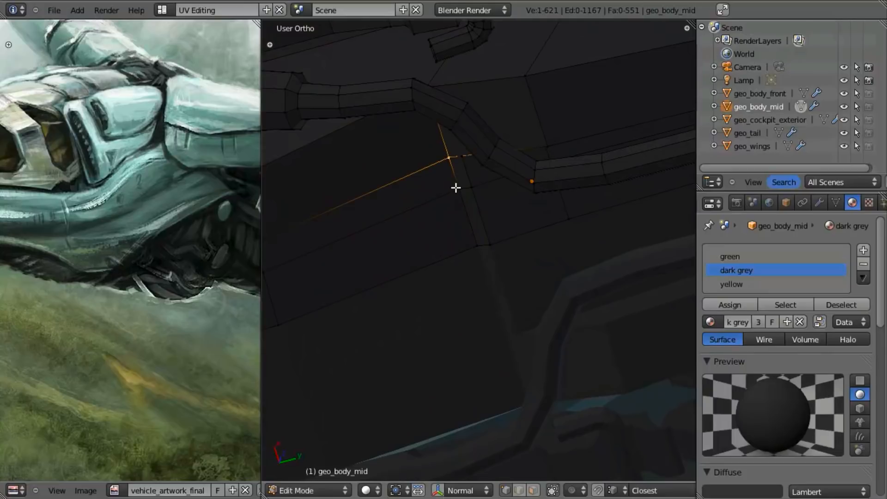
key("z")
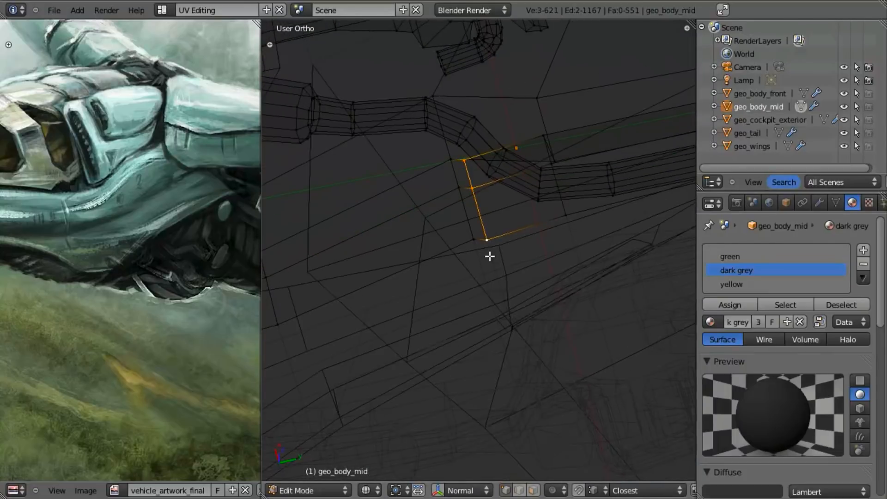
key("g")
key("z")
left_click(499, 242)
Deselect everything and examine the pipe and underside outline against the reference in side wireframe view
key("z")
middle_click_drag(445, 268, 498, 198)
key("a")
middle_click_drag(507, 296, 515, 347)
scroll(511, 216, "down", 6)
key("KP_3")
key("z")
scroll(514, 342, "up", 4)
scroll(515, 341, "up", 5)
middle_click_drag(478, 279, 524, 310, "shift")
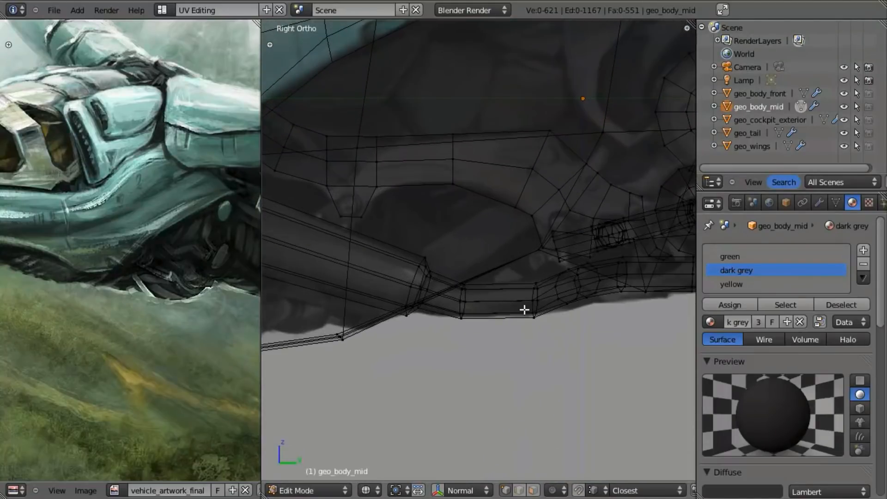
Examine the underside between the front wheel and the pipe assembly against the reference, in solid and wireframe side views
scroll(587, 147, "down", 2)
scroll(498, 241, "up", 3)
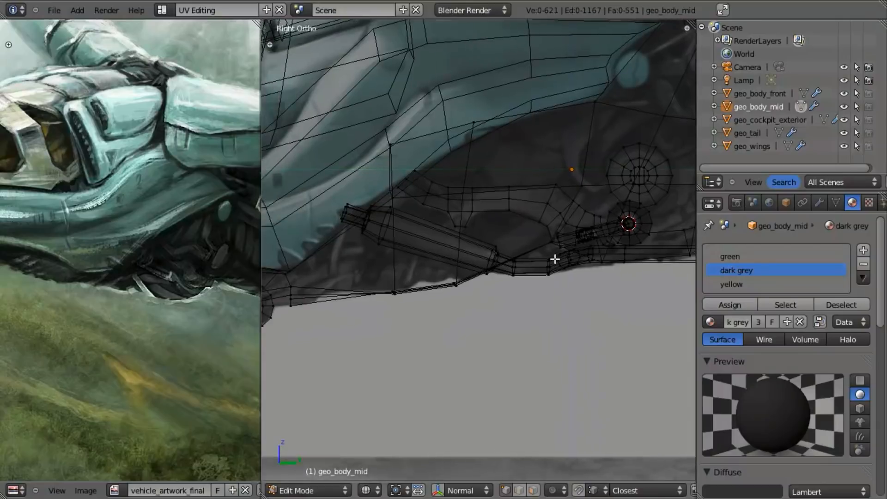
scroll(505, 299, "up", 3)
key("z")
key("z")
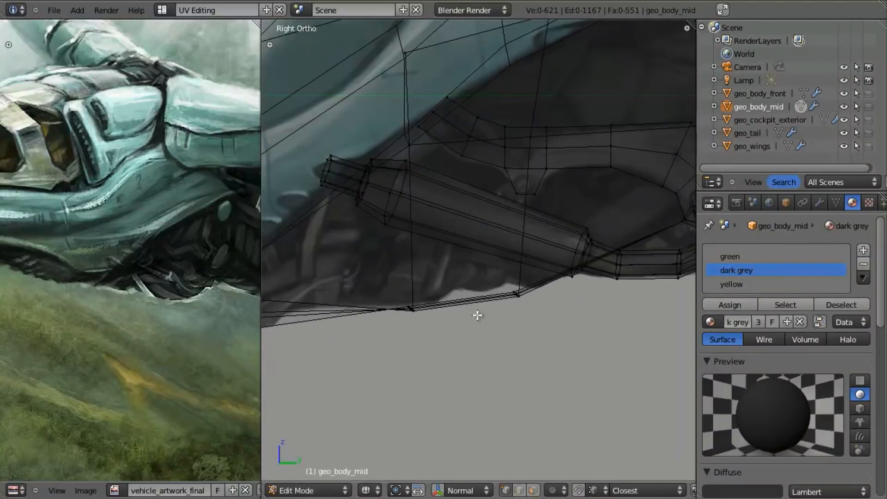
middle_click_drag(501, 311, 551, 277, "shift")
scroll(535, 283, "down", 2)
scroll(534, 284, "left", 4, "ctrl")
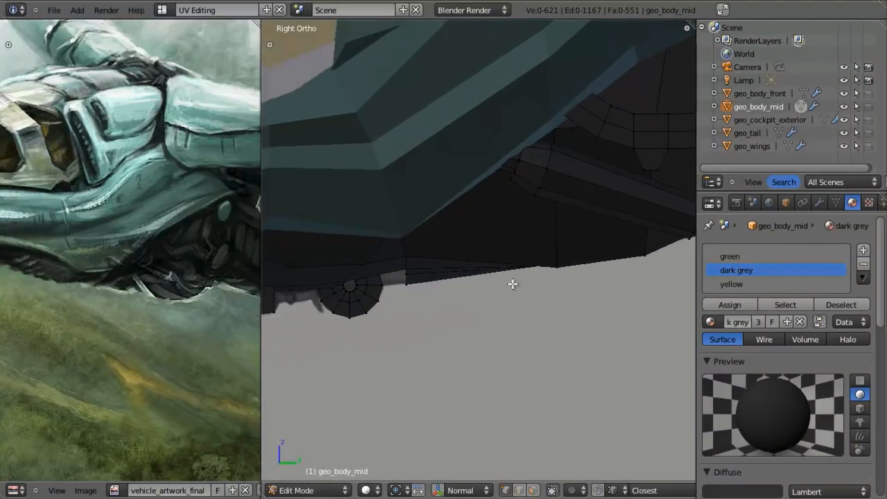
scroll(537, 267, "down", 3)
scroll(520, 323, "up", 5)
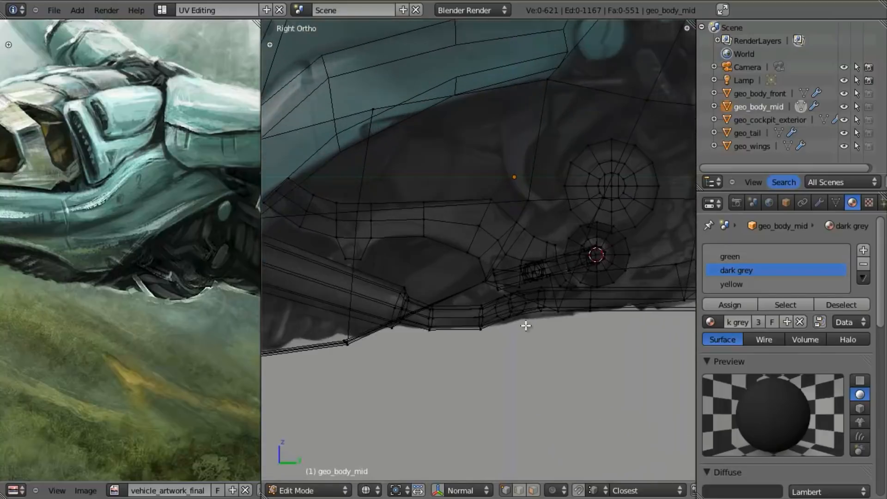
Duplicate the bent pipe connected to the small rear wheel and place the copy beneath the body near the front wheel
key("l")
scroll(550, 273, "down", 3)
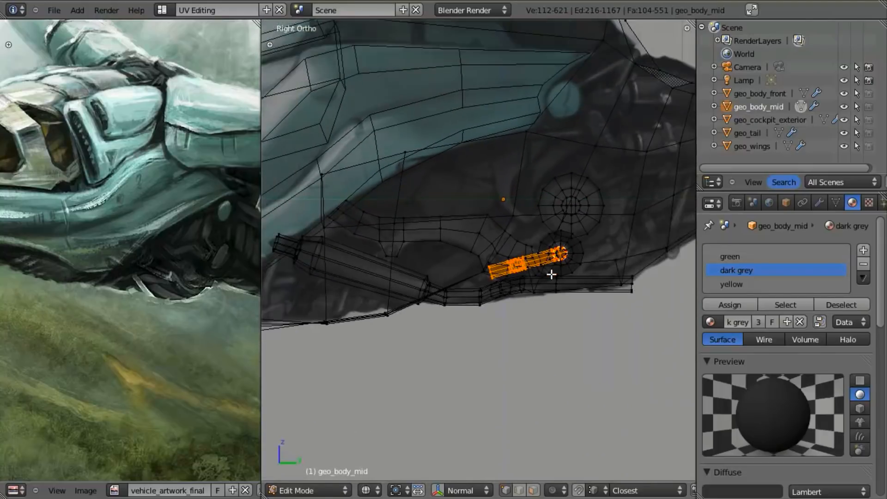
scroll(623, 268, "up", 2)
key("shift+d")
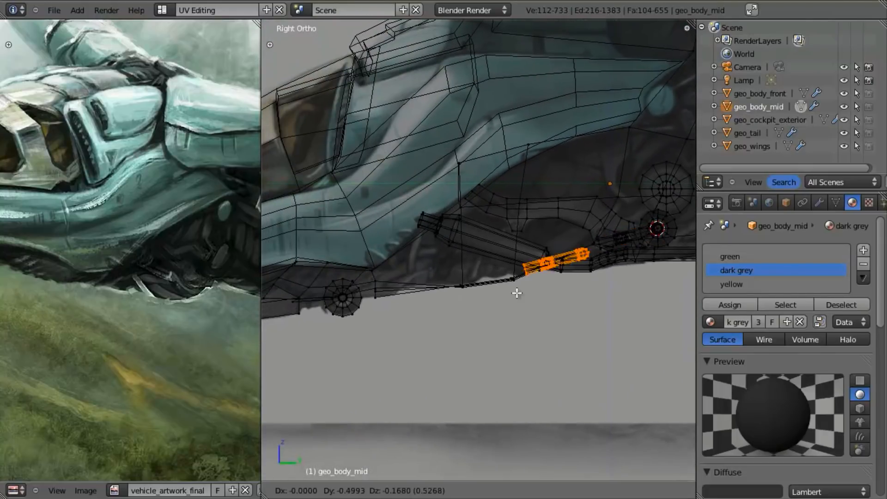
left_click(309, 332)
Rotate and move the duplicated pipe in side view so its end meets the front wheel's hub
scroll(553, 307, "up", 4)
key("r")
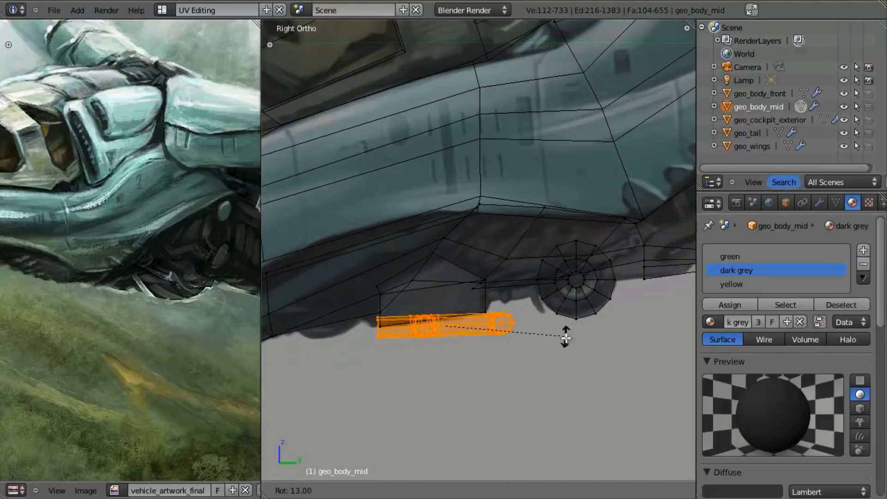
left_click(577, 328)
key("g")
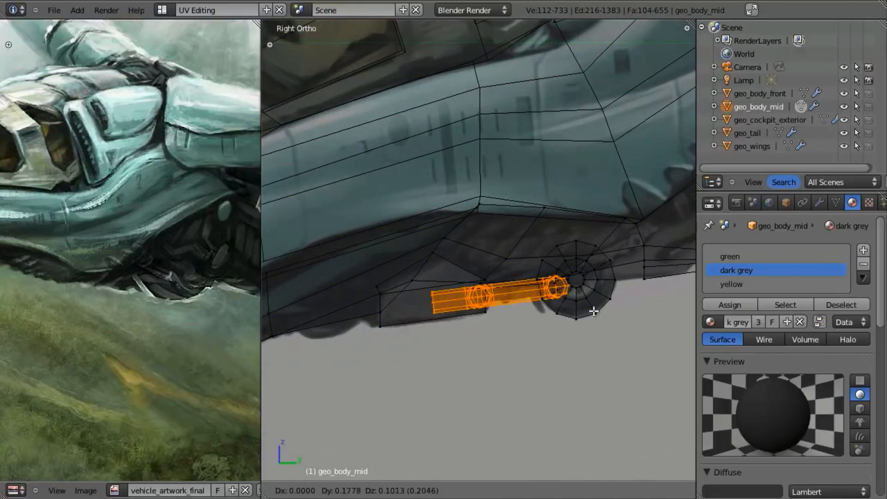
left_click(595, 316)
key("r")
left_click(600, 311)
Move the duplicated pipe about -0.52 along global X so it lines up with the front wheel
middle_click_drag(599, 311, 500, 256)
key("g")
key("x")
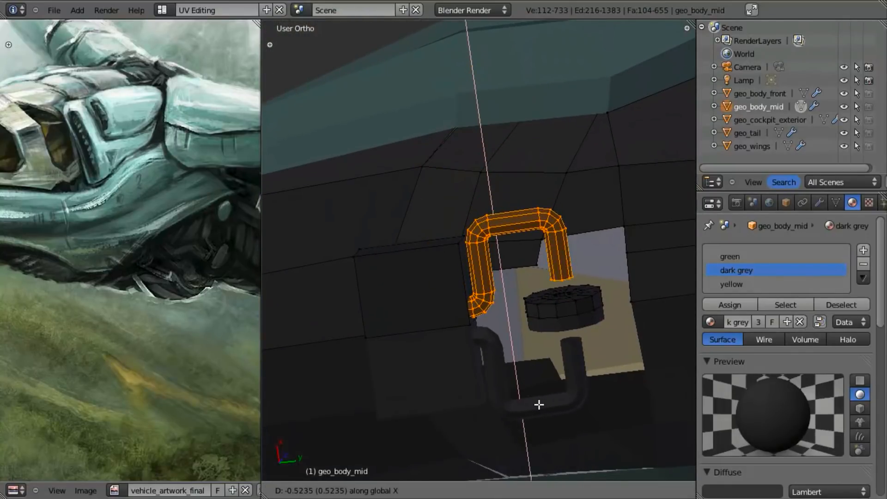
left_click(539, 404)
Select the outer bend and wheel-side end of the duplicated pipe and move them along global X
key("z")
mouse_move(509, 353)
middle_mouse_down()
mouse_move(521, 356)
mouse_move(495, 316)
middle_mouse_up()
scroll(495, 317, "up", 3)
key("b")
middle_click_drag(293, 259, 521, 392)
key("g")
key("x")
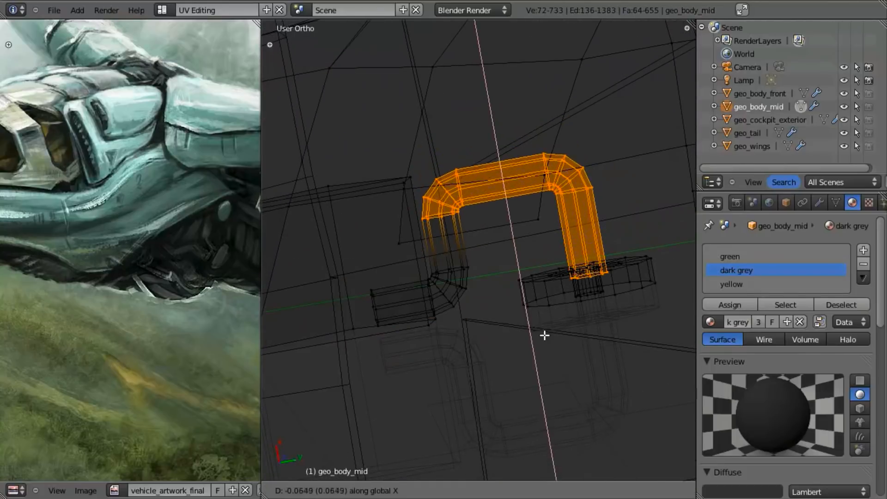
left_click(551, 382)
Enable Clipping on the Mirror modifier and move the pipe's open end loop at the wheel along the X axis
key("z")
scroll(425, 318, "up", 3)
key("z")
key("a")
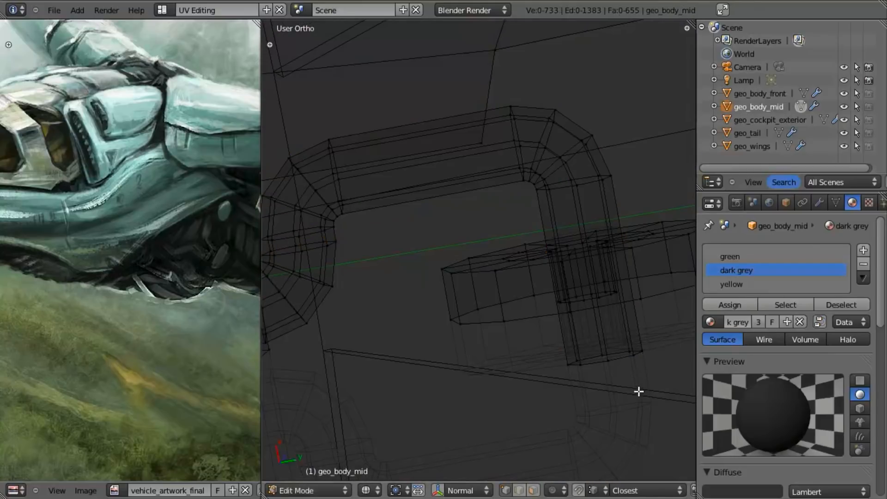
left_click(820, 202)
left_click(765, 365)
right_click(630, 365, "alt")
key("g")
key("x")
left_click(630, 330)
Inspect the mirrored front wheel pipe and the rest of the underside from several angles in Object Mode
key("z")
scroll(459, 264, "down", 6)
mouse_move(458, 264)
middle_mouse_down()
mouse_move(462, 217)
mouse_move(468, 244)
mouse_move(547, 245)
middle_mouse_up()
scroll(468, 245, "up", 4)
middle_click_drag(486, 257, 468, 270)
key("Tab")
scroll(469, 281, "down", 7)
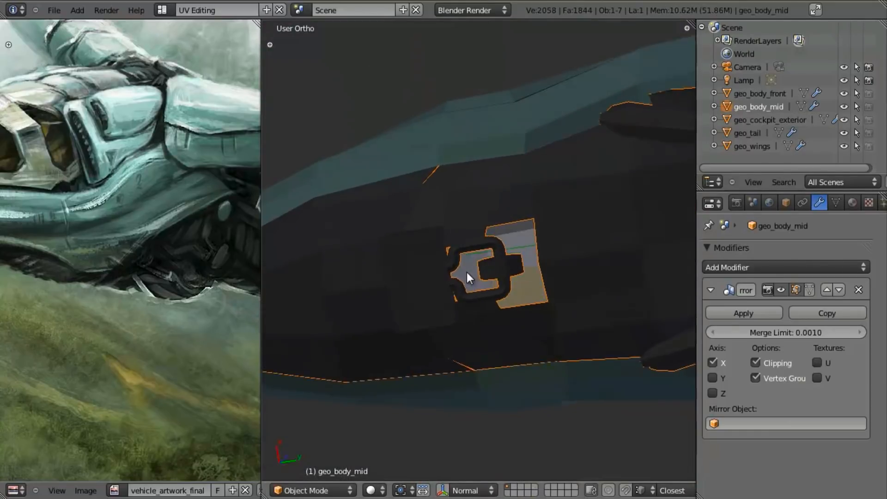
scroll(468, 270, "down", 5)
middle_click_drag(456, 307, 471, 214)
scroll(472, 214, "up", 3)
scroll(507, 171, "up", 2)
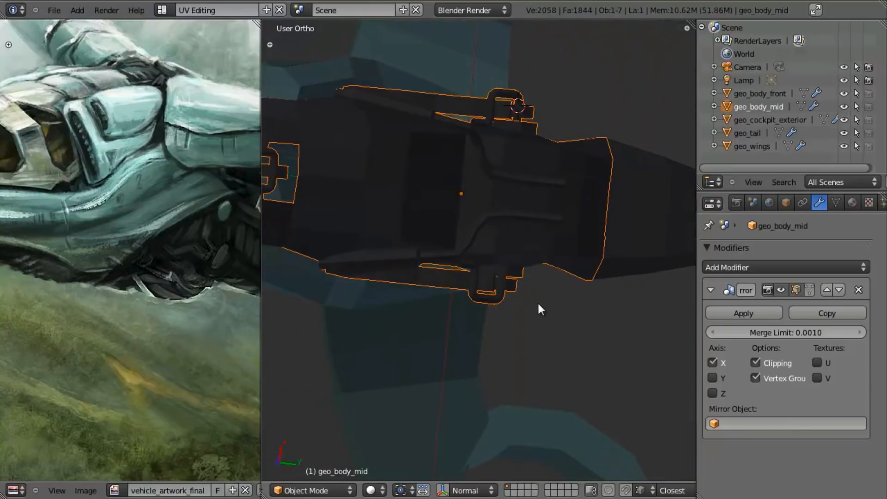
Compare the rear mechanical area of geo_body_mid with the side reference in Edit Mode
key("KP_3")
key("Tab")
scroll(548, 246, "up", 4)
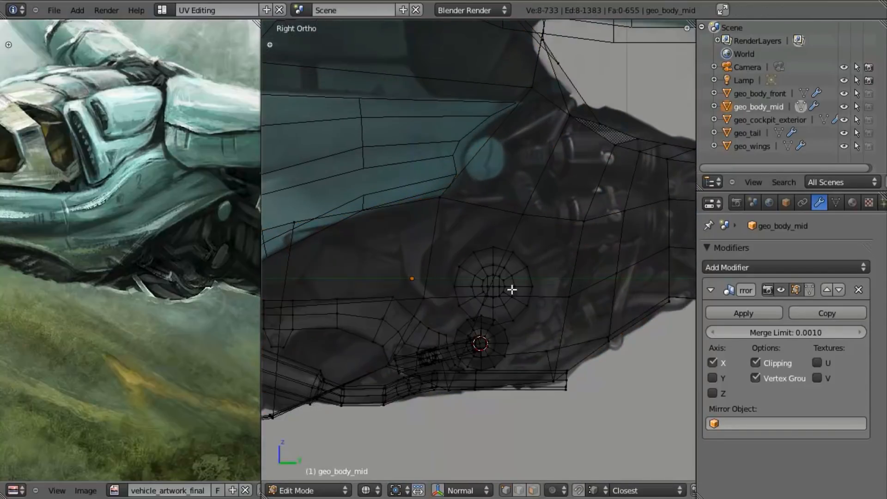
middle_click_drag(558, 261, 461, 307, "shift")
scroll(499, 222, "down", 3)
middle_click_drag(486, 273, 557, 219, "shift")
scroll(532, 236, "up", 1)
middle_click_drag(370, 306, 402, 305, "shift")
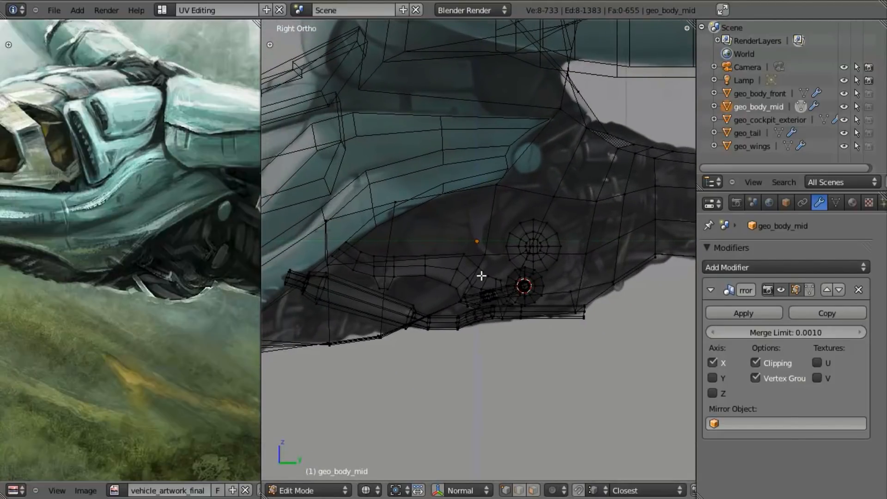
key("z")
mouse_move(577, 228)
middle_mouse_down("shift")
mouse_move(467, 263)
mouse_move(554, 218)
middle_mouse_up("shift")
key("z")
Duplicate the thick cylinder's straight tube section, place the copy at the upper rear of the body, and rotate it nearly horizontal
right_click(334, 273, "alt")
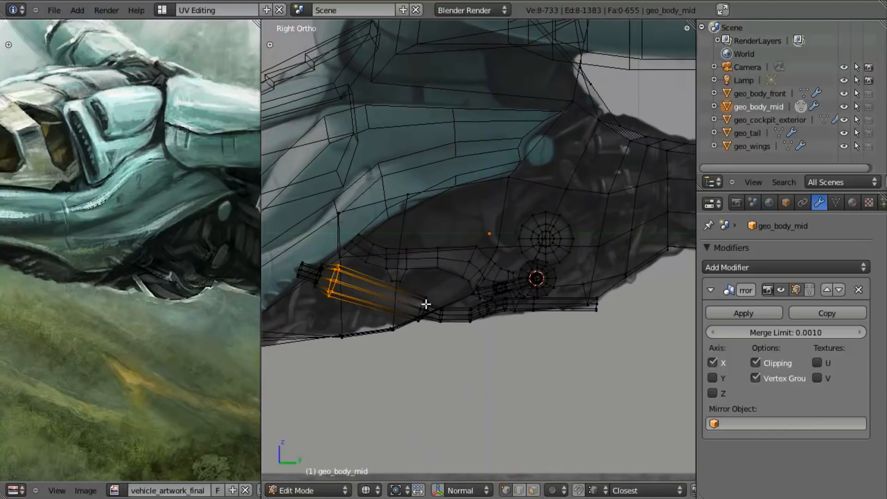
key("ctrl+l")
key("shift+d")
left_click(668, 188)
middle_click_drag(556, 248, 444, 293, "shift")
key("r")
left_click(543, 284)
Thicken the duplicated tube section with Shrink/Fatten
key("alt+s")
right_click(552, 306)
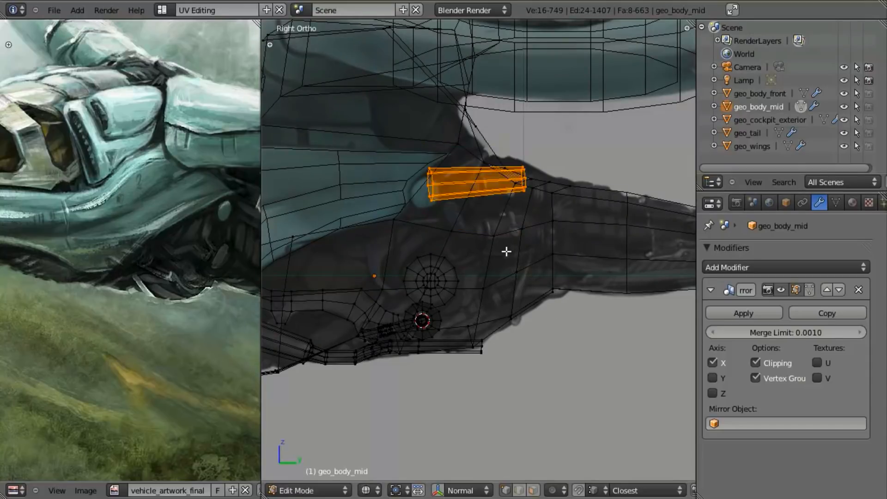
key("alt+s")
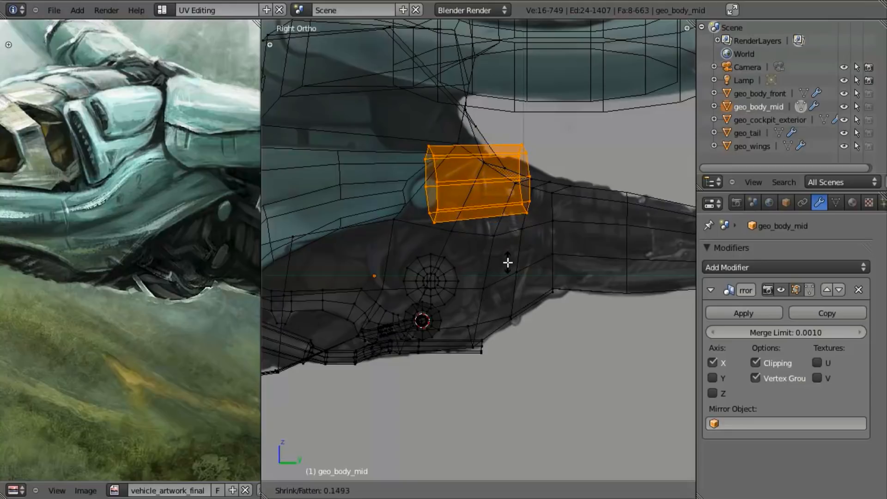
left_click(508, 255)
key("z")
middle_click_drag(499, 245, 426, 221, "shift")
key("z")
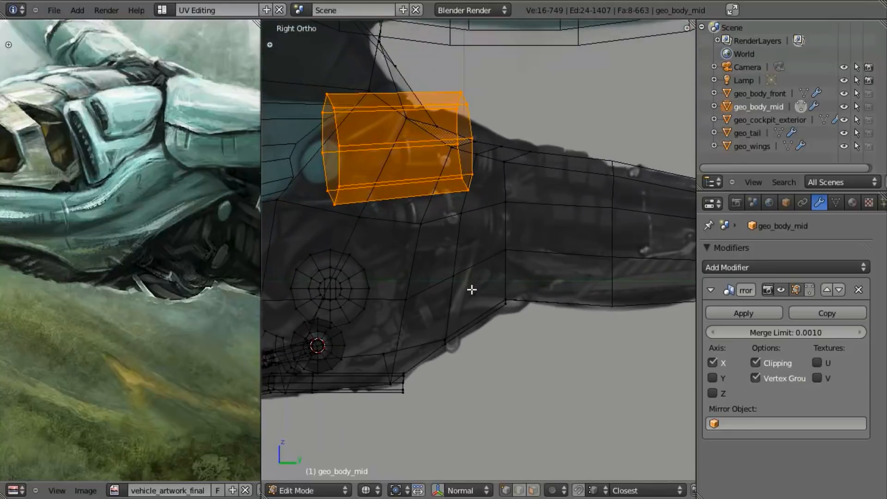
Scale down the thickened tube, then move and rotate it to match the upper rear cylinder in the side reference
key("s")
left_click(452, 230)
key("g")
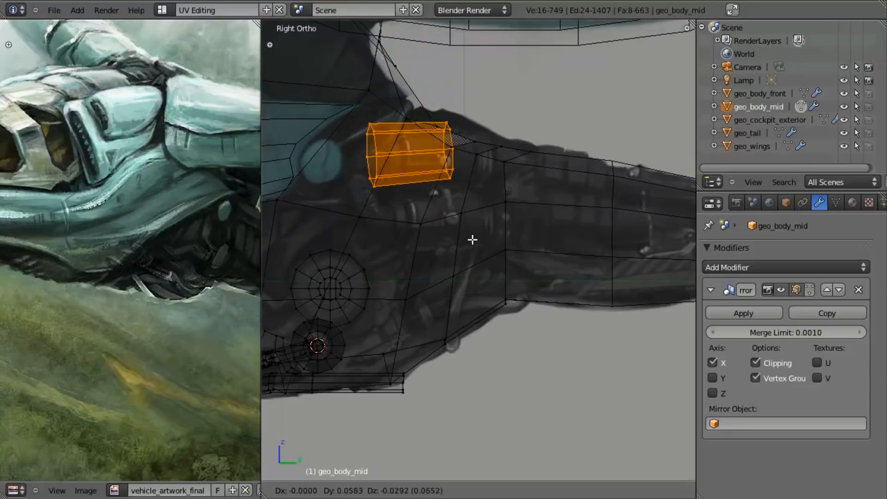
left_click(488, 237)
key("r")
left_click(484, 245)
key("g")
left_click(487, 252)
Shift the tube about -0.01 along global X beside the rear body
key("z")
mouse_move(487, 253)
middle_mouse_down()
mouse_move(460, 287)
mouse_move(513, 200)
middle_mouse_up()
key("g")
key("x")
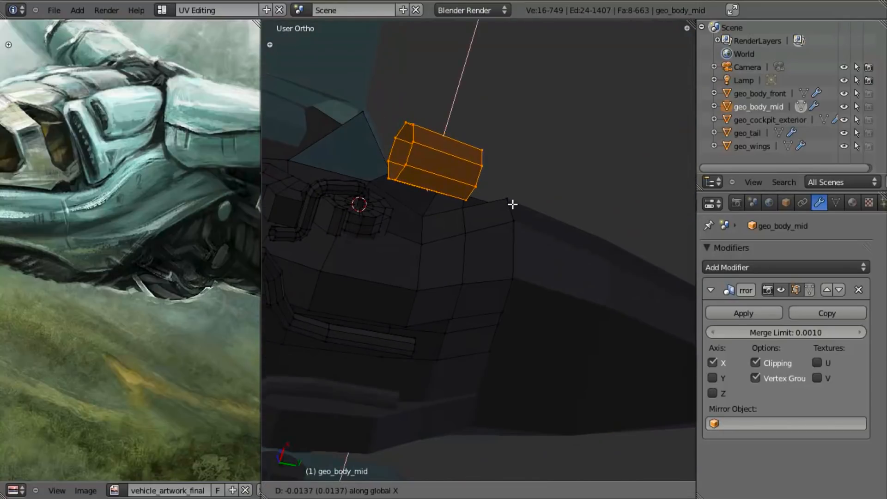
left_click(513, 204)
Extrude the tube's front edge loop in place and scale the new loop inward
key("KP_3")
key("z")
middle_click_drag(492, 377, 559, 313, "shift")
scroll(561, 266, "up", 3)
key("a")
right_click(395, 209, "alt")
key("e")
right_click(468, 293)
key("s")
left_click(454, 244)
Select the tube's front face ring, show the transform manipulator, and check its normal orientation from the side and top views
right_click(416, 211, "alt+shift")
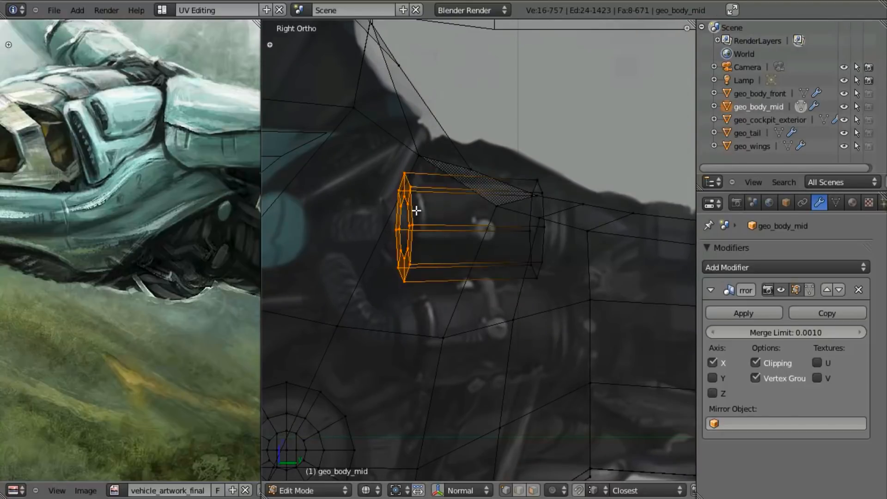
scroll(451, 264, "up", 2)
key("ctrl+space")
middle_click_drag(460, 242, 509, 236, "shift")
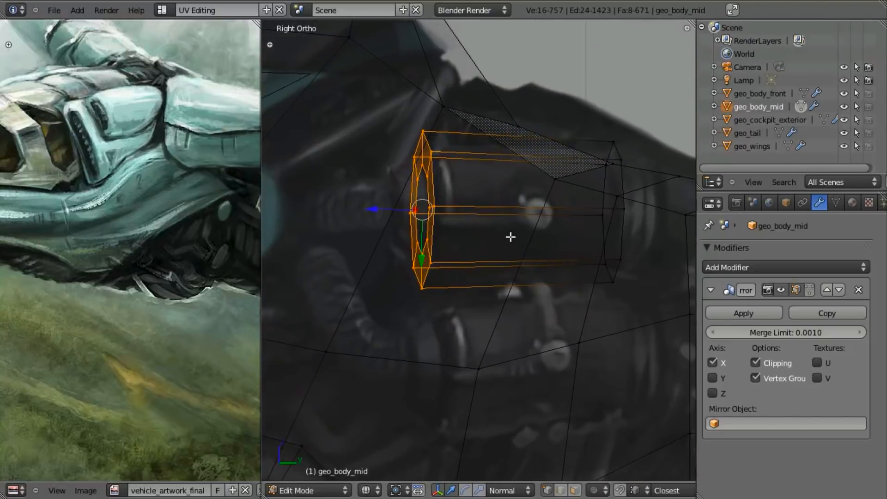
key("z")
scroll(466, 147, "down", 2)
middle_click_drag(466, 147, 483, 391)
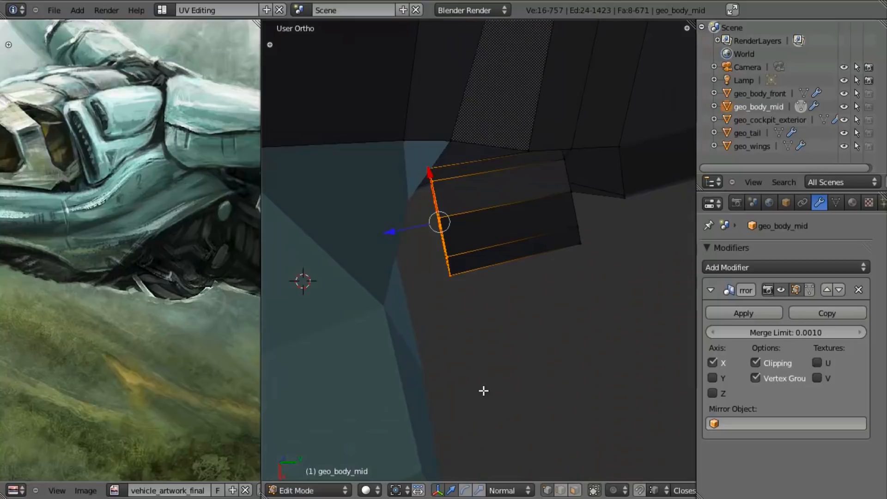
key("KP_3")
key("z")
mouse_move(490, 222)
middle_mouse_down("shift")
mouse_move(424, 400)
mouse_move(424, 434)
middle_mouse_up("shift")
scroll(430, 361, "down", 3)
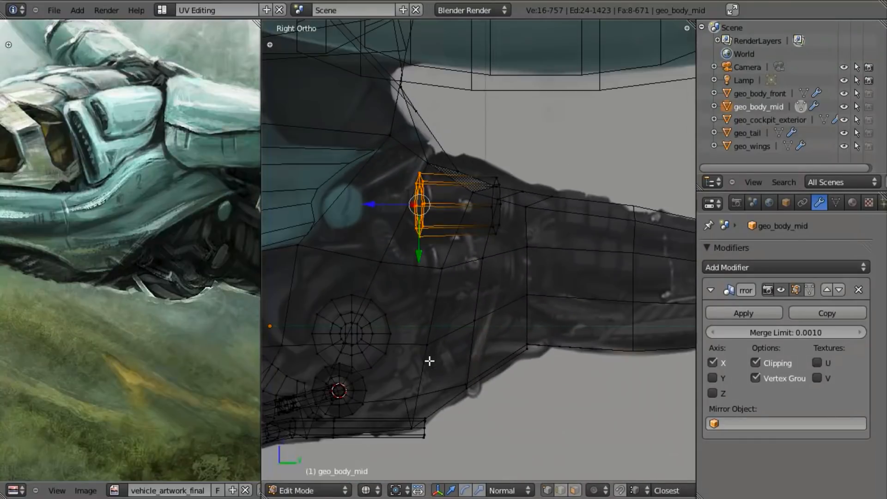
key("KP_7")
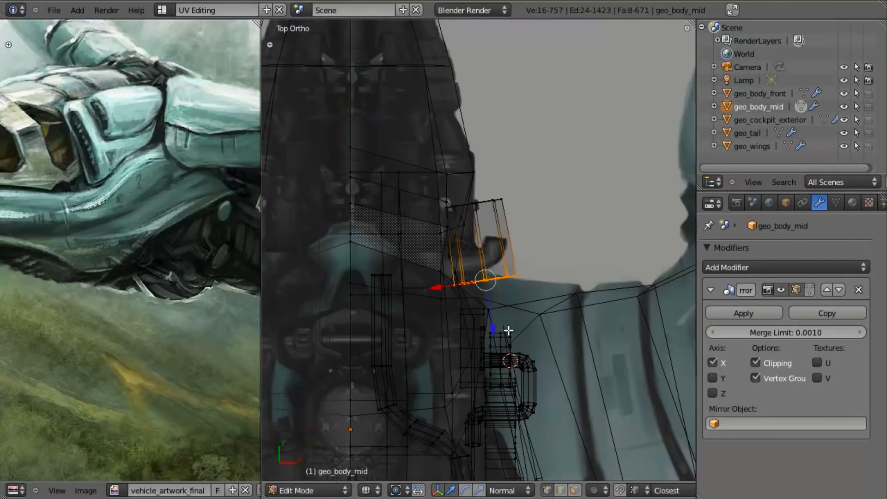
scroll(507, 300, "up", 5)
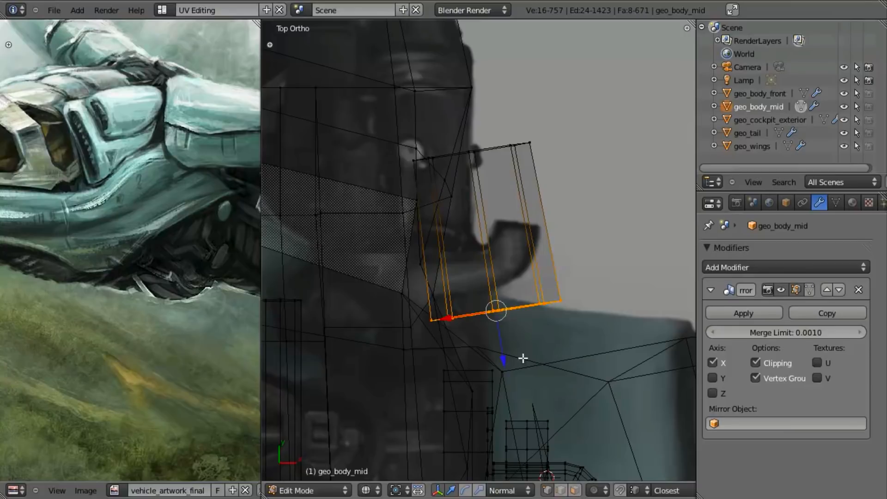
Create a custom transform orientation from the selected front face ring and make that Face orientation active
key("n")
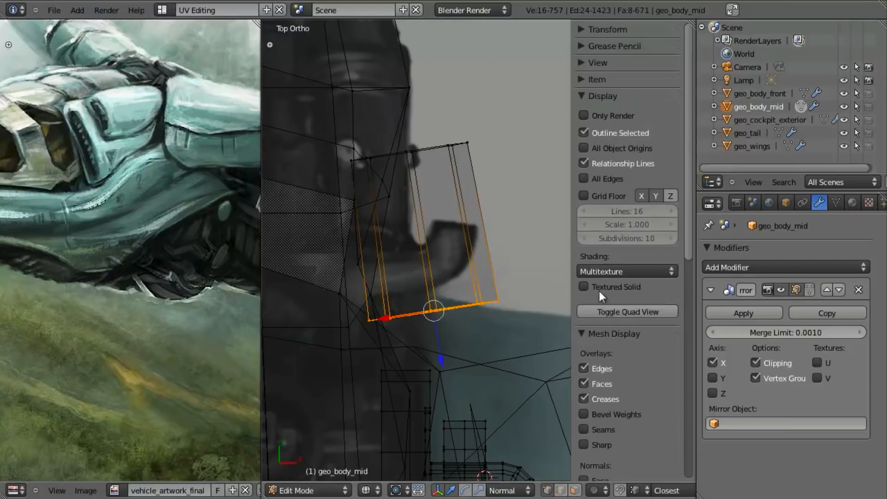
scroll(619, 351, "down", 15)
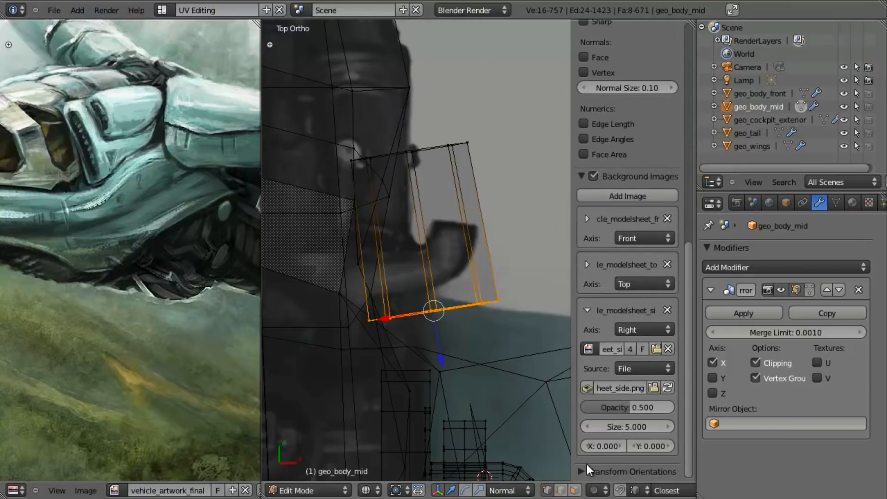
key("a")
left_click(607, 172, "ctrl")
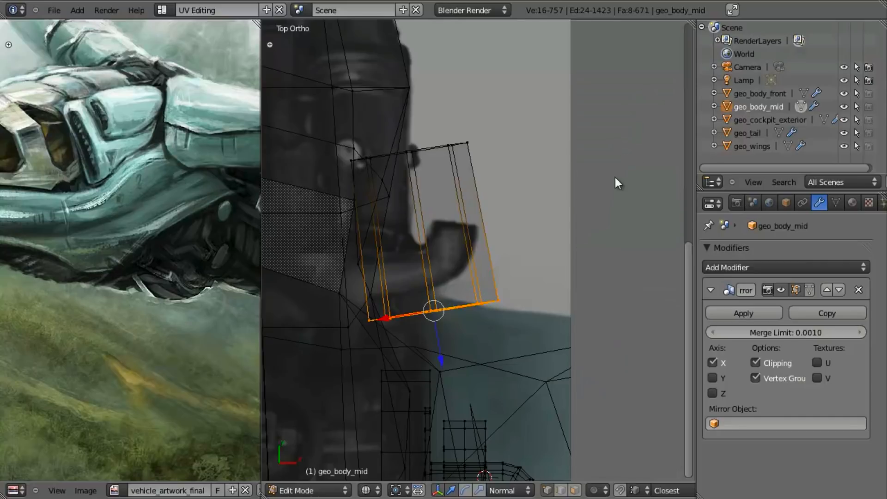
scroll(619, 181, "up", 6)
left_click(614, 193)
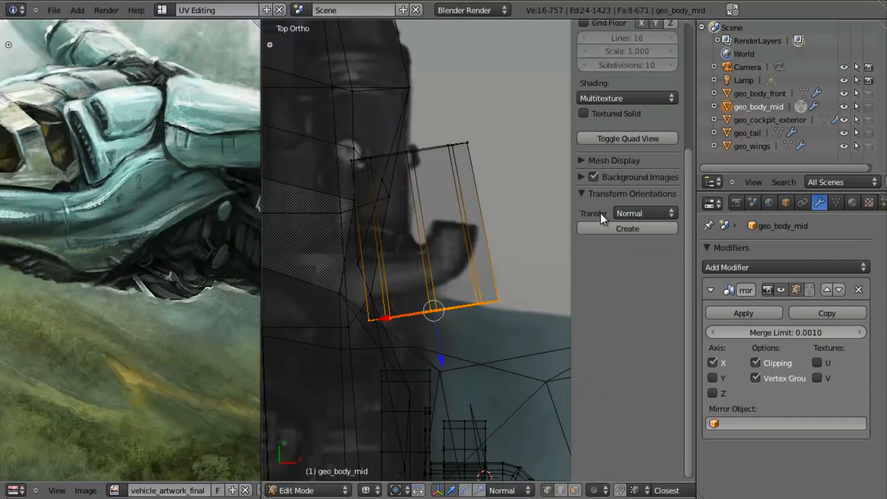
left_click(625, 229)
left_click(641, 214)
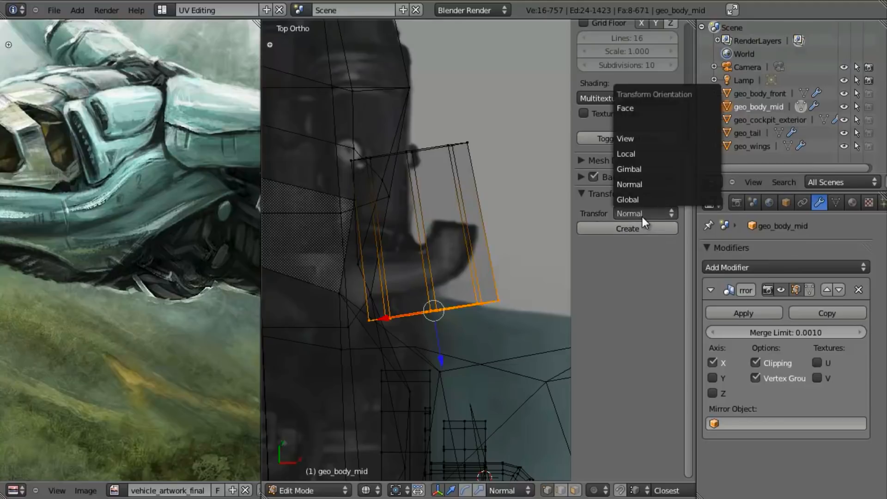
left_click(658, 107)
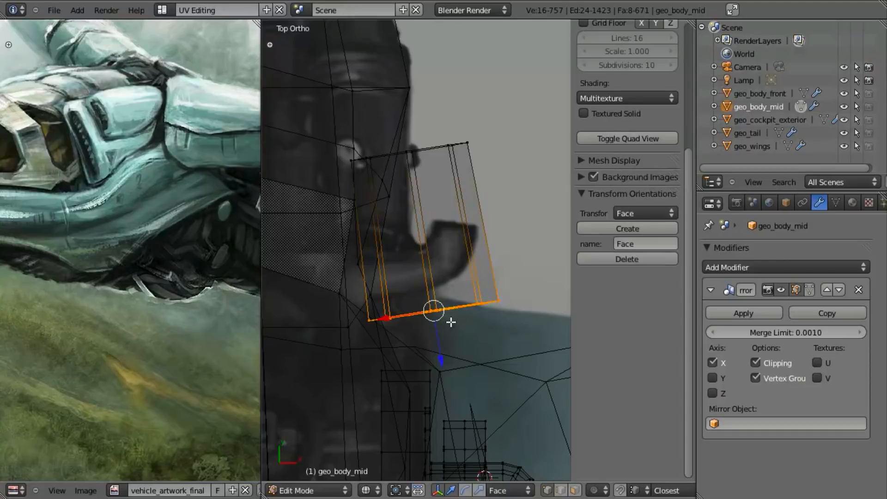
Delete the vertices of the tube's inner front loop and select its outer front edge loop
right_click(447, 308, "alt")
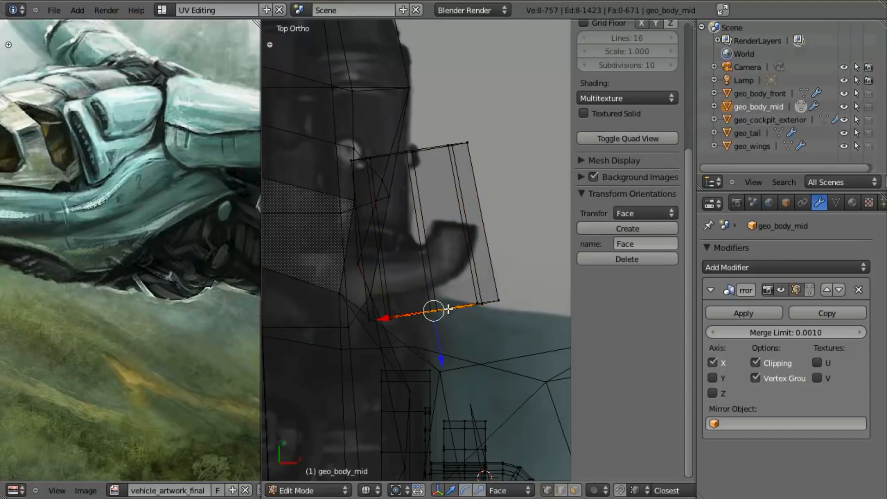
key("x")
left_click(455, 276)
right_click(467, 306, "alt")
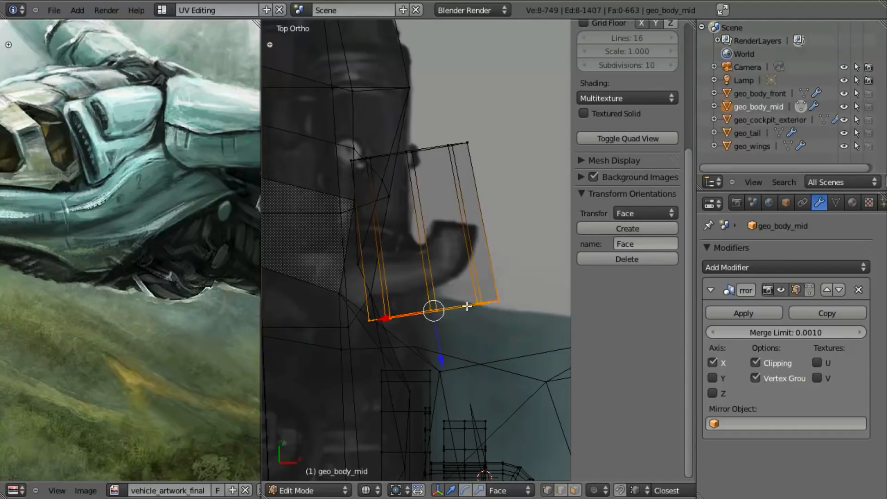
Select the tube's front outer edge loop and extrude it a short distance forward along the Face orientation's Z axis
right_click(491, 301)
right_click(355, 90)
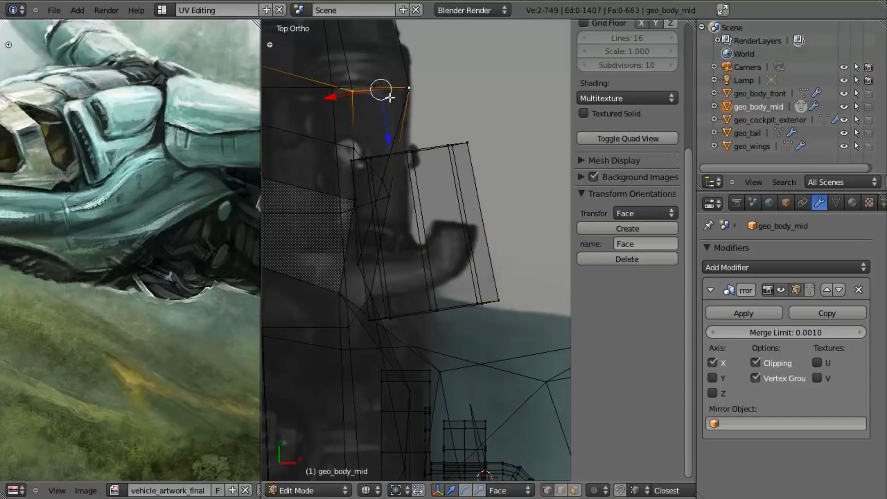
right_click(453, 299, "alt")
key("KP_3")
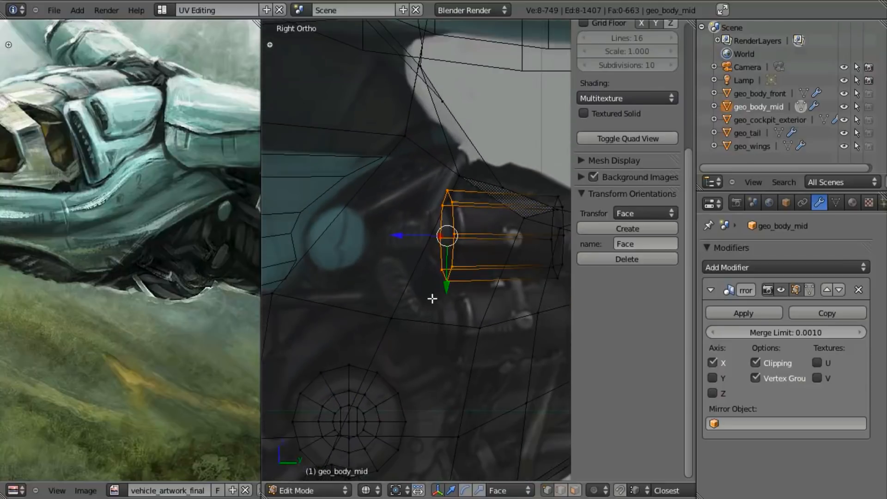
scroll(483, 311, "up", 1)
key("e")
key("z")
key("z")
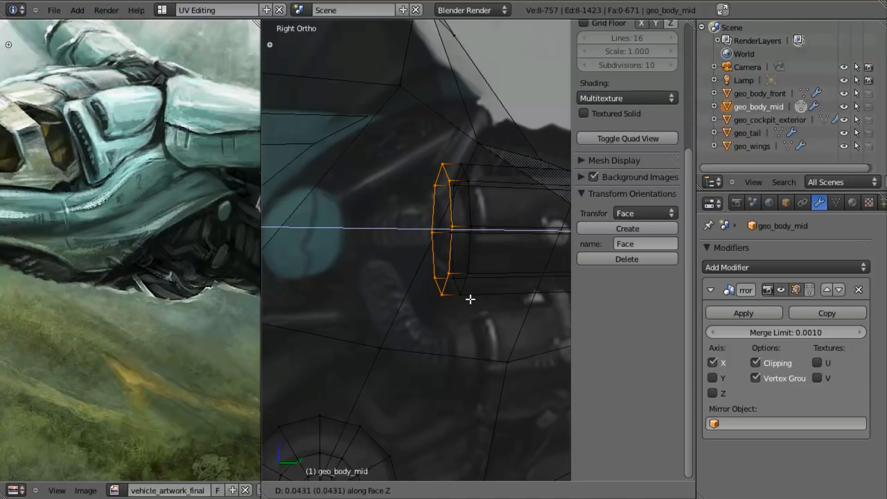
left_click(469, 244)
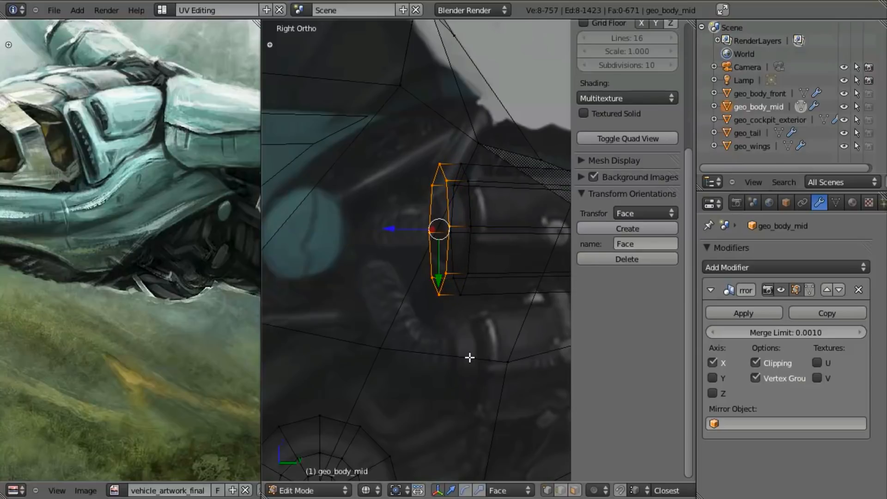
Scale the new front loop inward, extrude it in place and shrink the resulting loop to taper the tube's front end
key("s")
left_click(471, 305)
key("s")
left_click(473, 305)
key("s")
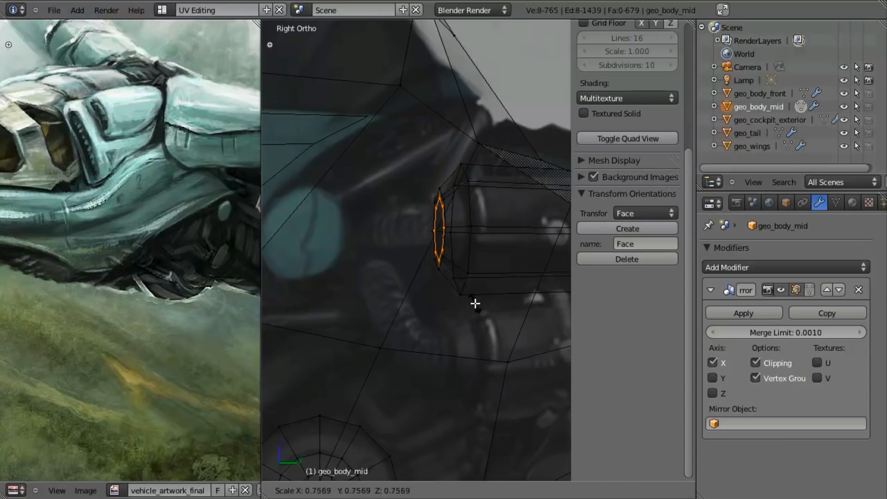
left_click(475, 292)
Extrude the tube's rear edge loop in place and scale it inward, then extrude it a short distance backward along Face Z
mouse_move(512, 293)
middle_mouse_down("shift")
mouse_move(444, 311)
mouse_move(315, 311)
mouse_move(318, 302)
middle_mouse_up("shift")
key("a")
right_click(379, 236, "alt")
key("e")
key("s")
left_click(451, 355)
key("g")
key("z")
key("z")
left_click(432, 307)
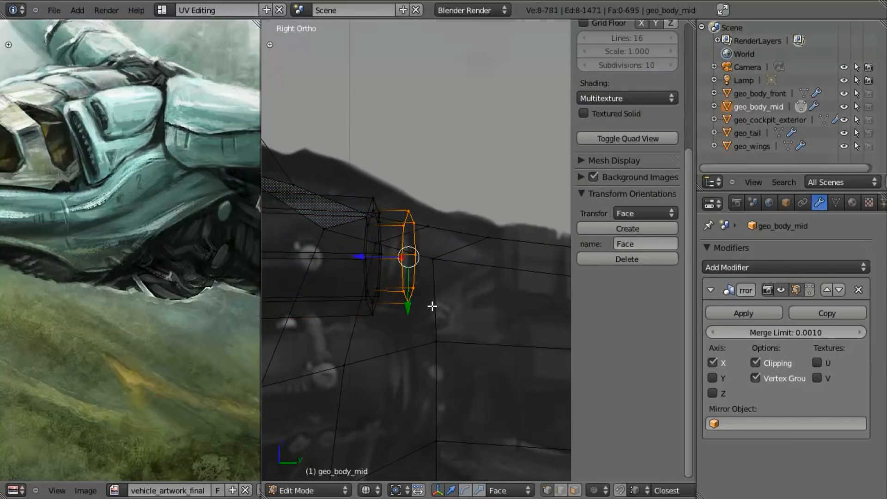
Compare the cylinder's narrower rear section with the reference artwork in the top and right views
key("KP_7")
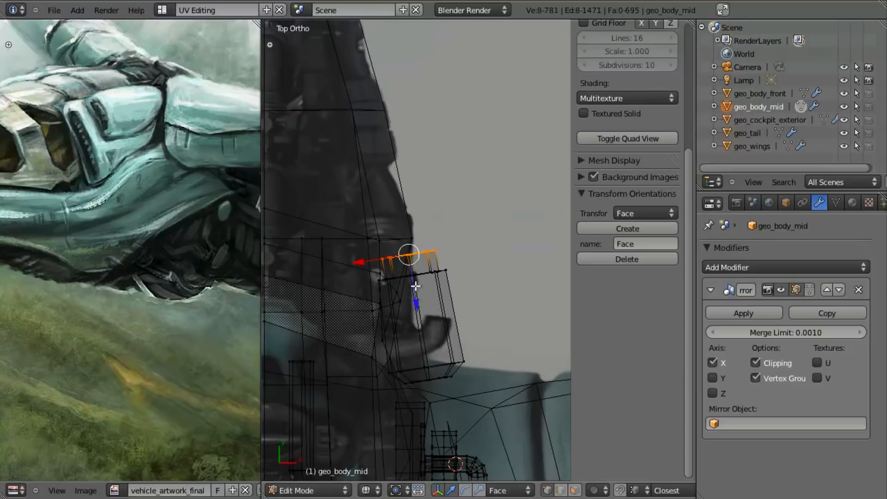
key("KP_3")
scroll(456, 319, "up", 3)
middle_click_drag(458, 324, 485, 239, "shift")
scroll(469, 265, "down", 4)
scroll(471, 267, "up", 5)
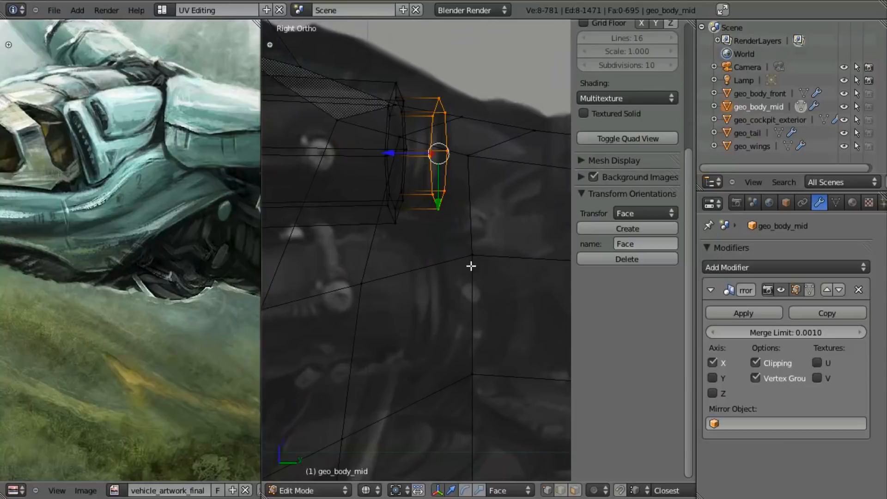
scroll(512, 326, "down", 1)
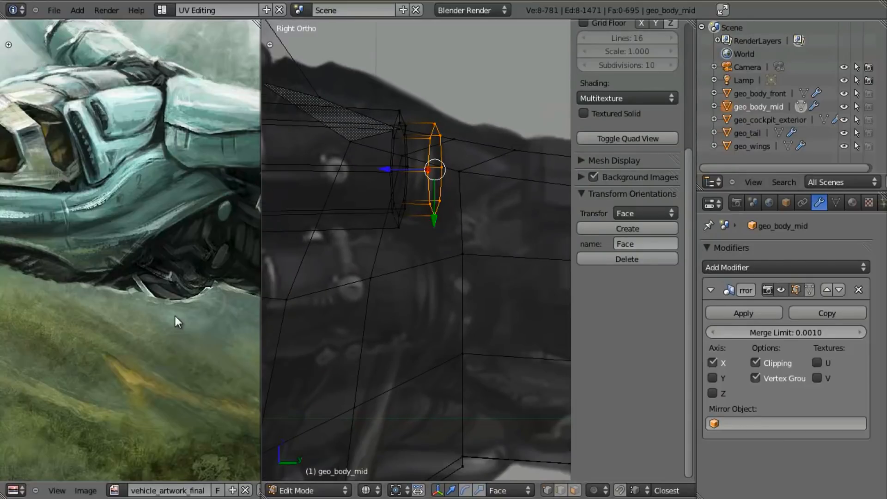
scroll(454, 278, "down", 2)
middle_click_drag(434, 297, 481, 293, "shift")
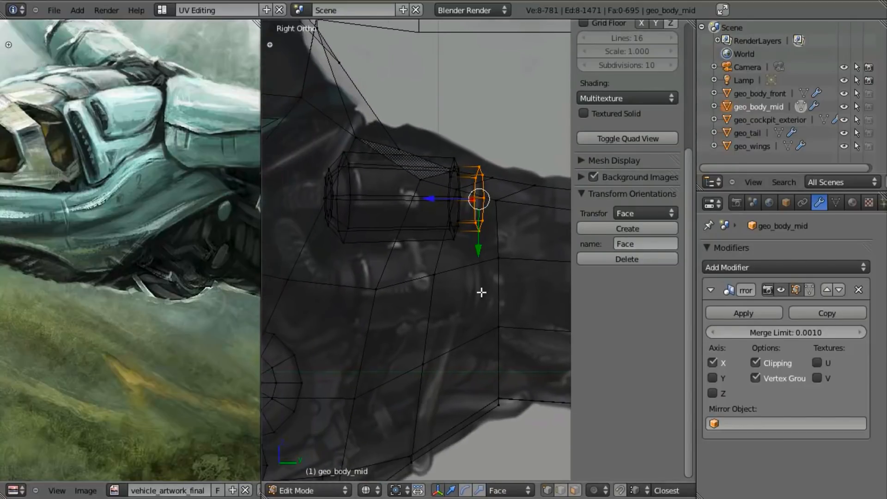
Switch to an empty layer to study the unobstructed side reference of the cylinders and tail boom, then return to the model's layer
key("Tab")
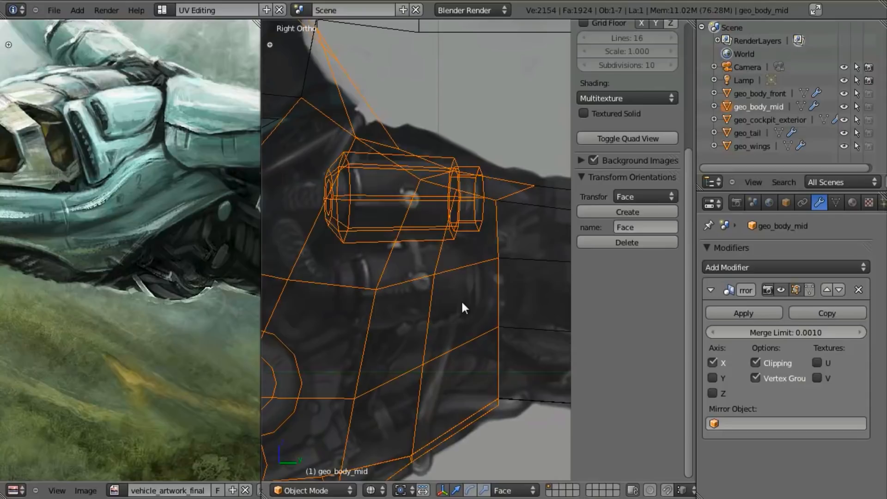
key("KP_1")
left_click(555, 491, "shift")
left_click(556, 487)
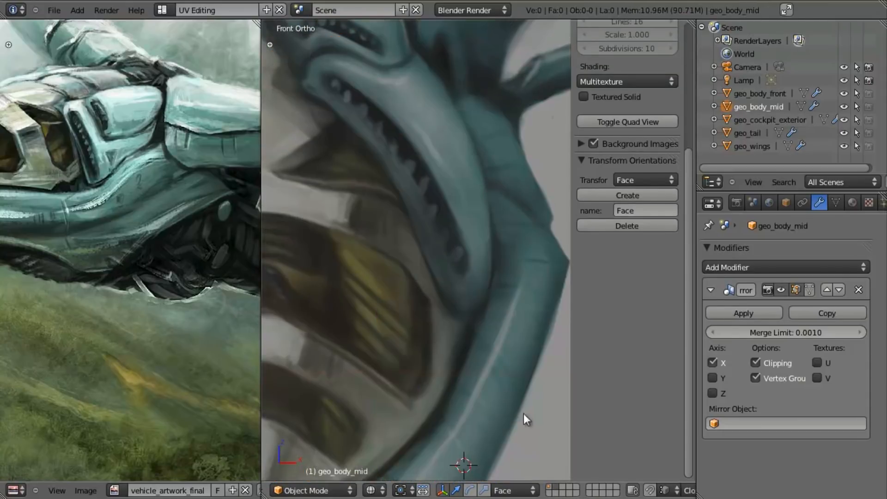
scroll(508, 364, "down", 2)
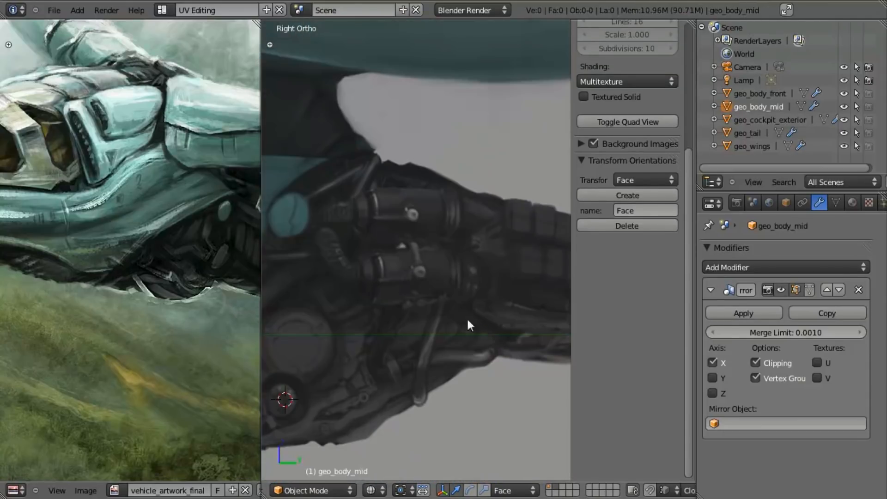
scroll(446, 277, "up", 2)
middle_click_drag(482, 277, 446, 281, "shift")
key("shift+space")
middle_click_drag(531, 243, 535, 276, "shift")
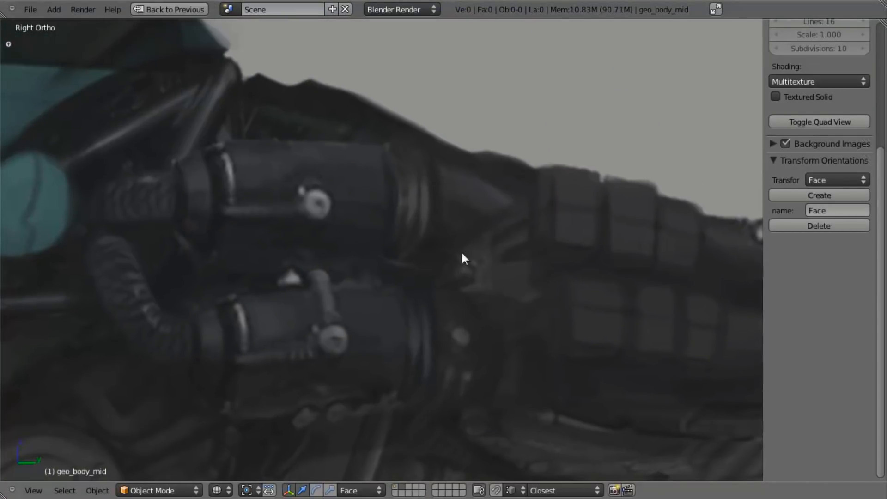
scroll(461, 252, "down", 3)
scroll(469, 267, "up", 2)
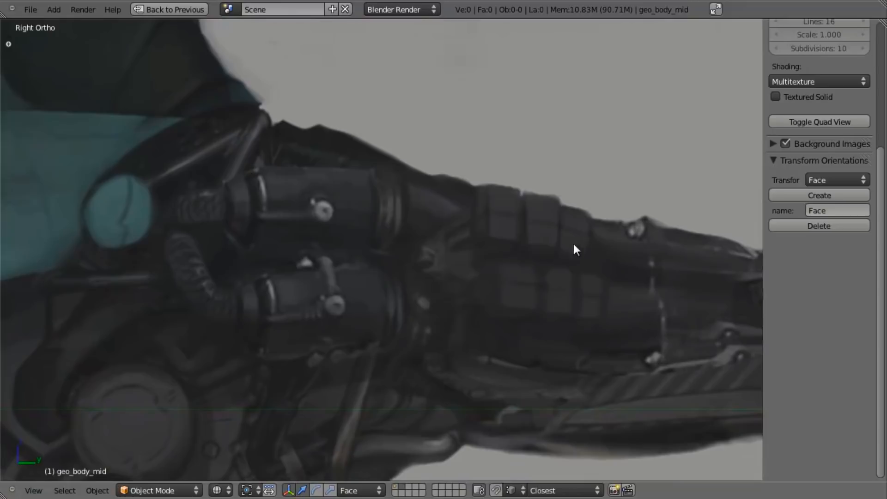
key("shift+space")
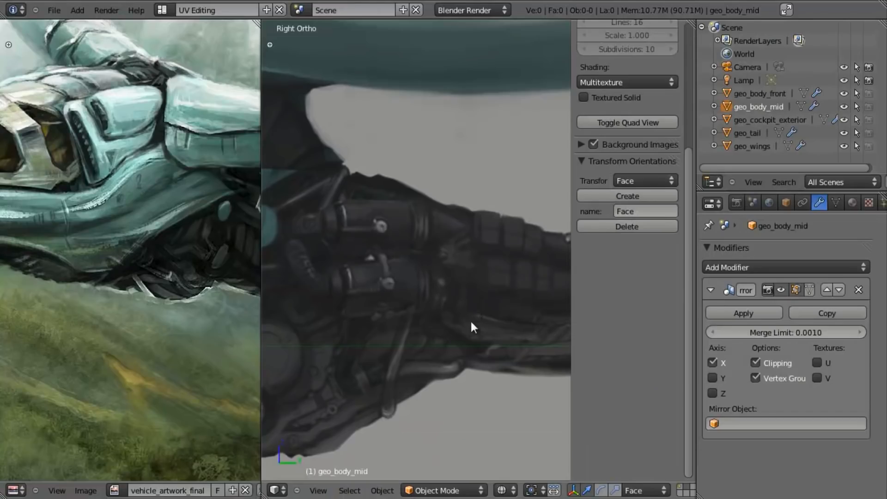
left_click(679, 489)
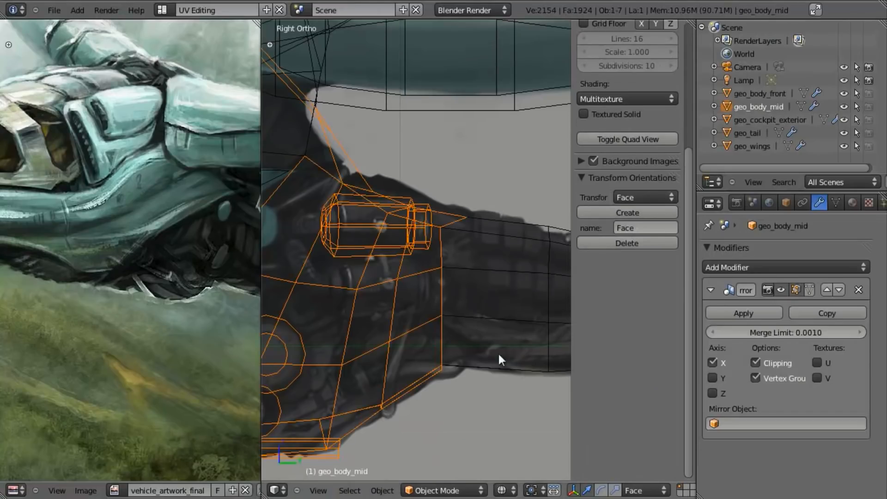
Extrude the cylinder's rear loop far backward along Face Z in Edit Mode to form a long pipe toward the tail
middle_click_drag(503, 357, 478, 345, "shift")
key("z")
key("Tab")
key("a")
scroll(437, 231, "up", 3)
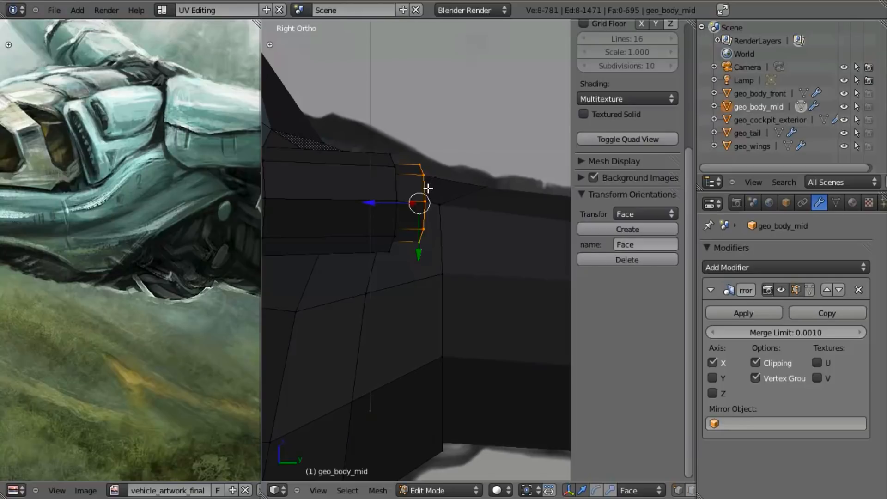
scroll(398, 279, "down", 3)
key("e")
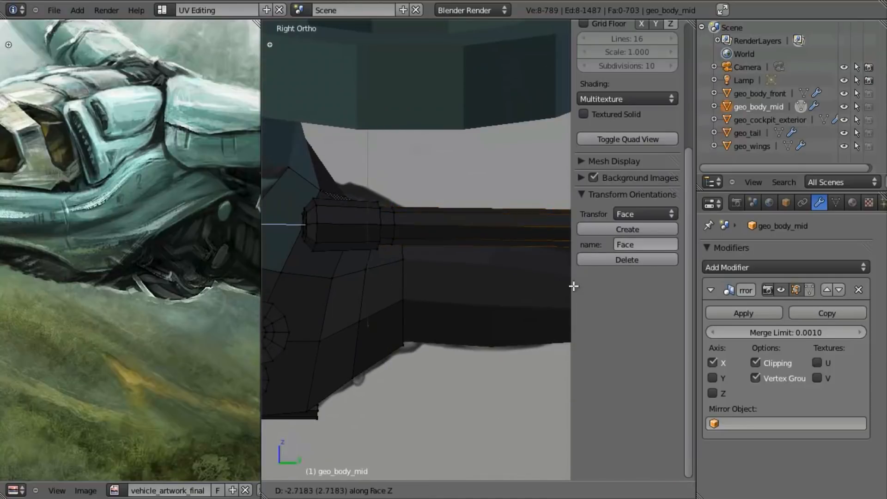
left_click(572, 305)
Move the long pipe's end loop forward along Face Z to where the teal tail section begins
scroll(476, 323, "down", 1)
scroll(477, 324, "down", 5)
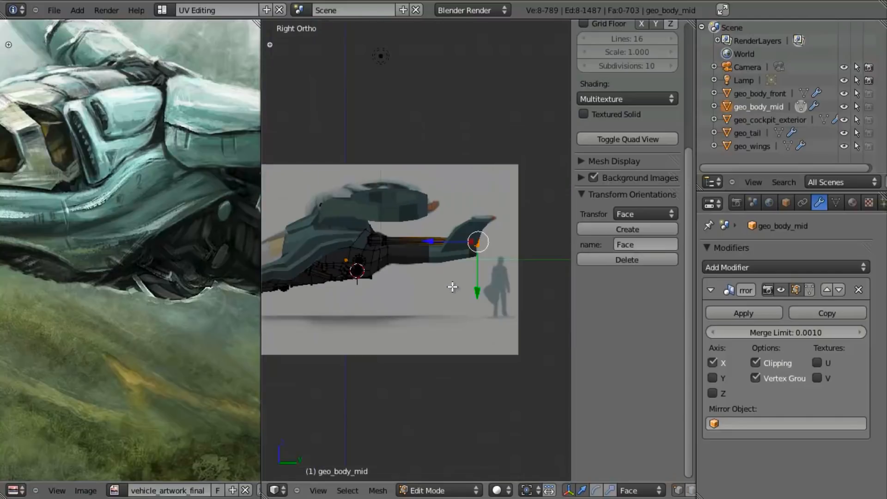
scroll(454, 289, "up", 5)
key("g")
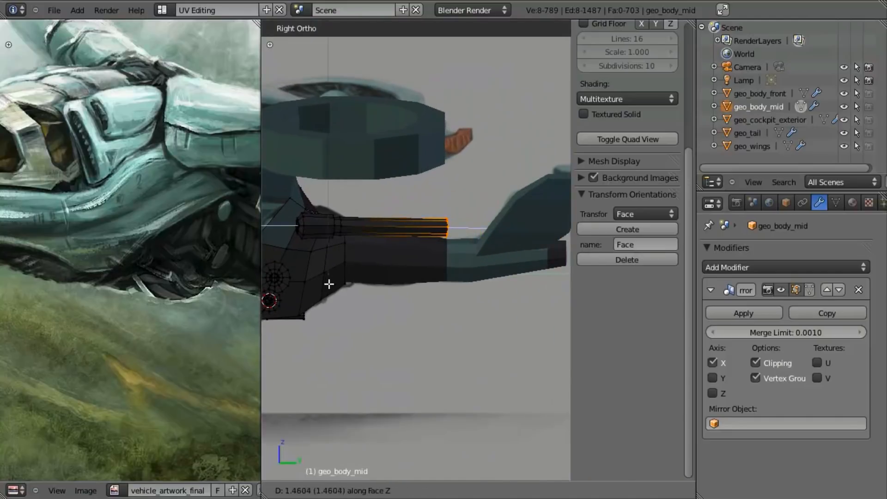
left_click(330, 284)
Rename the custom Face transform orientation as Current
key("z")
key("n")
scroll(470, 347, "up", 2)
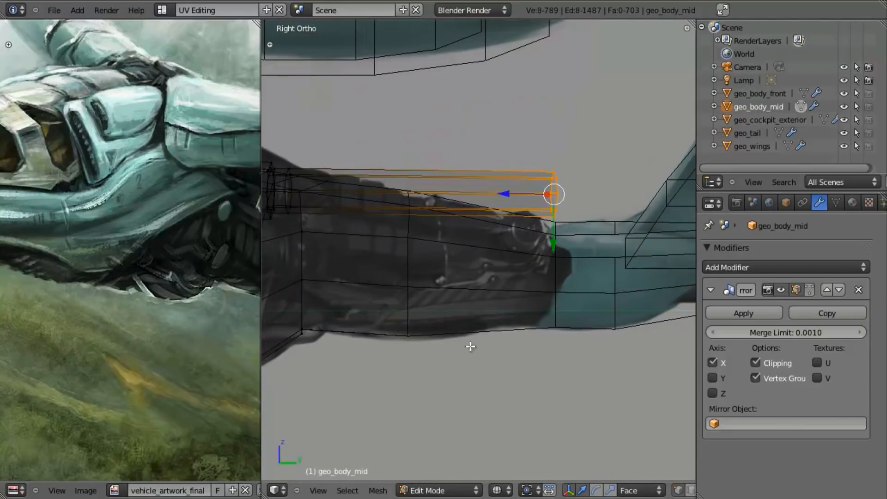
left_click(638, 492)
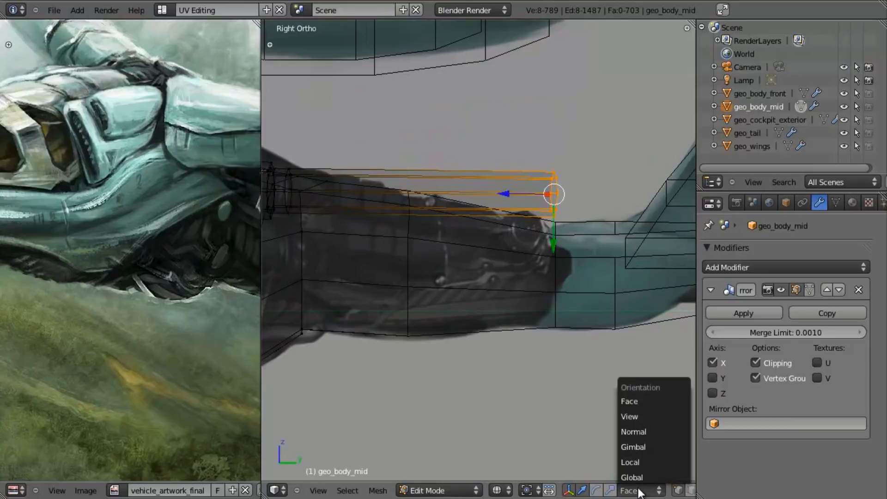
left_click(646, 401)
key("n")
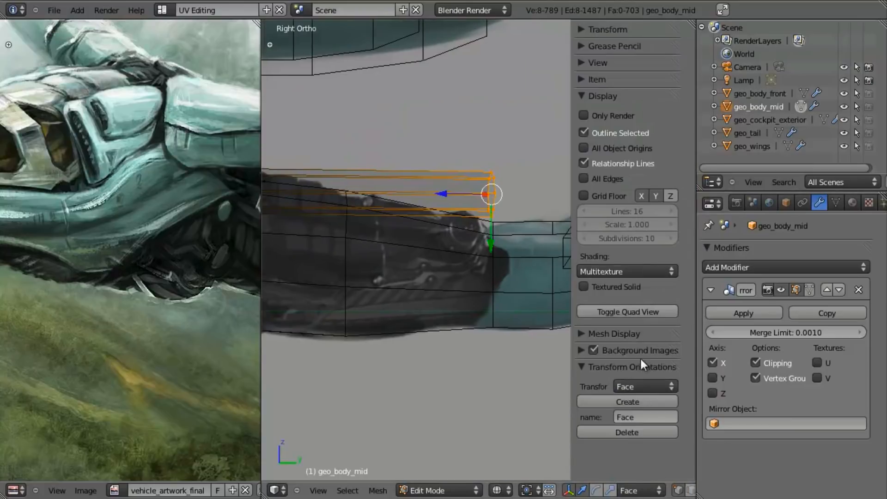
left_click(643, 417)
key("n")
Move the pipe's end loop forward and down to follow the boom's slope in the side view, then shift it inward along global X
middle_click_drag(600, 279, 689, 302, "shift")
scroll(550, 291, "up", 1)
scroll(631, 301, "down", 1)
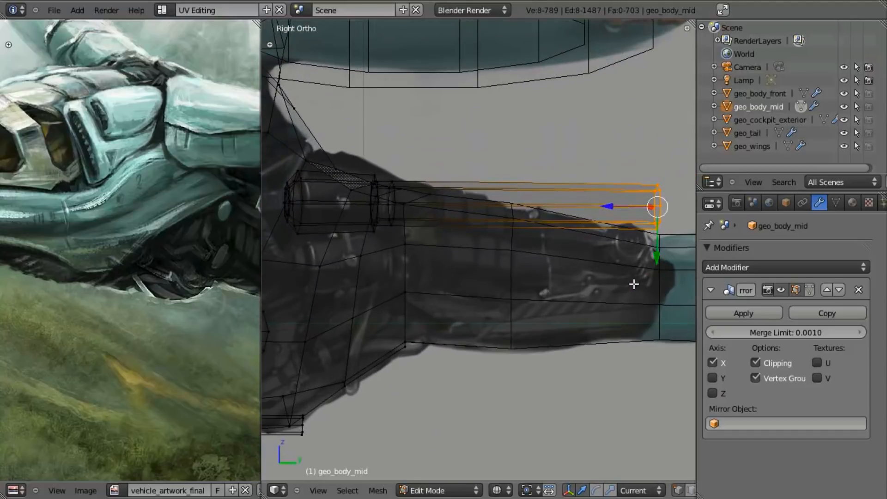
middle_click_drag(632, 284, 509, 309)
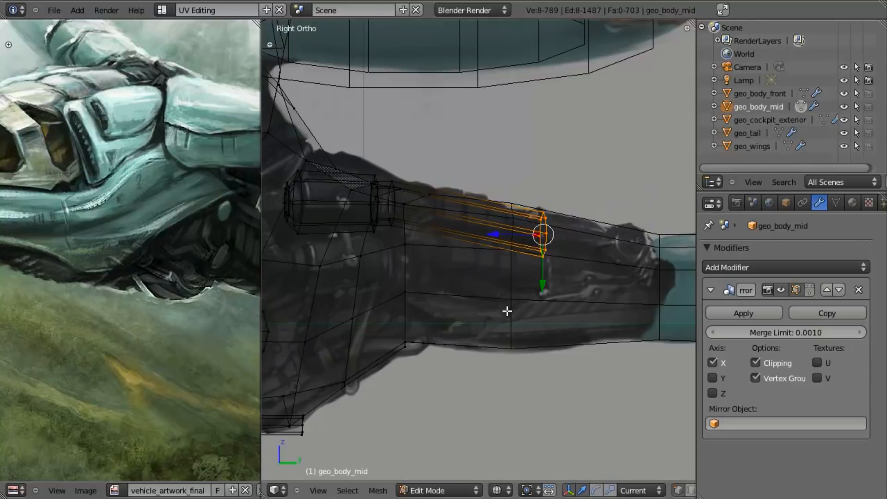
key("z")
middle_click_drag(512, 211, 459, 398)
key("g")
key("x")
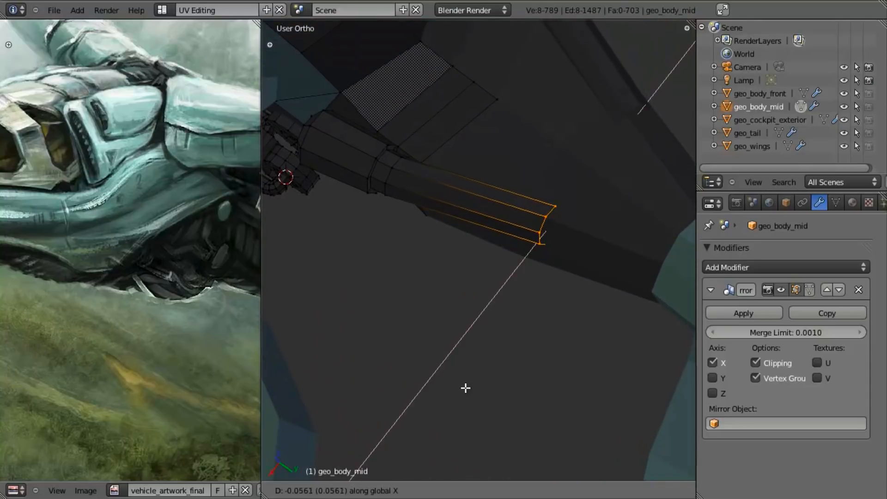
left_click(468, 385)
Insert an edge loop across the long pipe just behind the cylinder's narrower rear section
key("KP_3")
key("z")
scroll(461, 376, "up", 3)
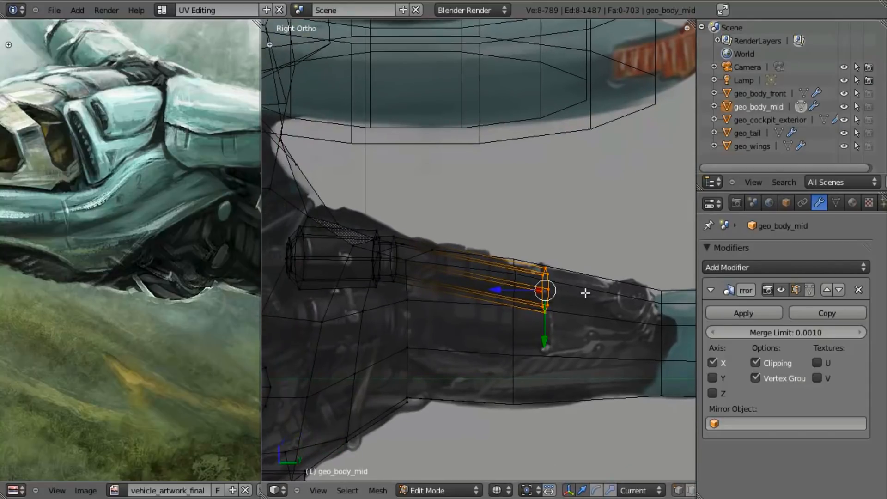
scroll(565, 317, "up", 2)
middle_click_drag(439, 312, 520, 302, "shift")
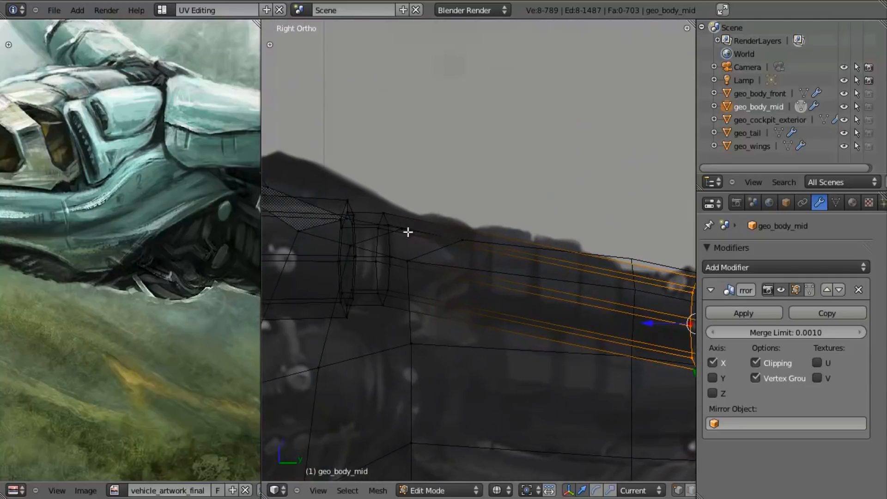
scroll(522, 314, "down", 4)
scroll(486, 287, "up", 4)
key("a")
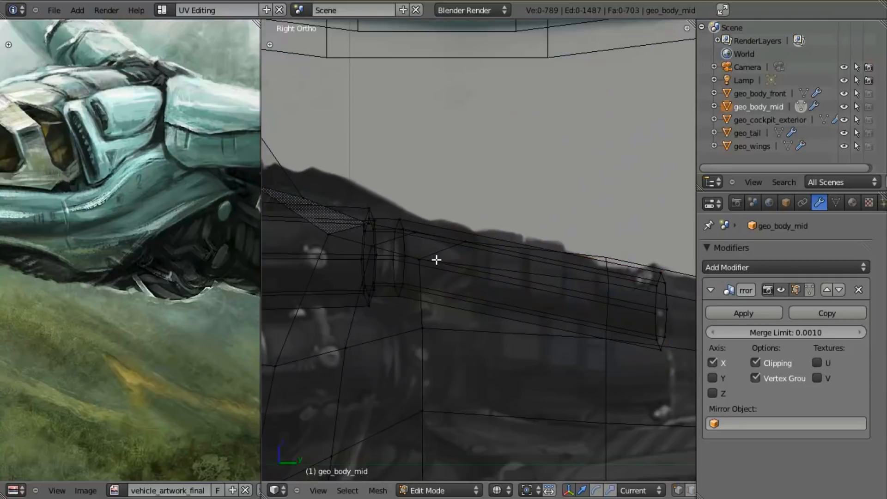
left_click(435, 239)
key("Escape")
left_click(516, 242)
left_click(416, 234)
Rotate the new edge loop in the side view and move it inward in the top view to shape the pipe's bend
key("z")
key("r")
left_click(546, 235)
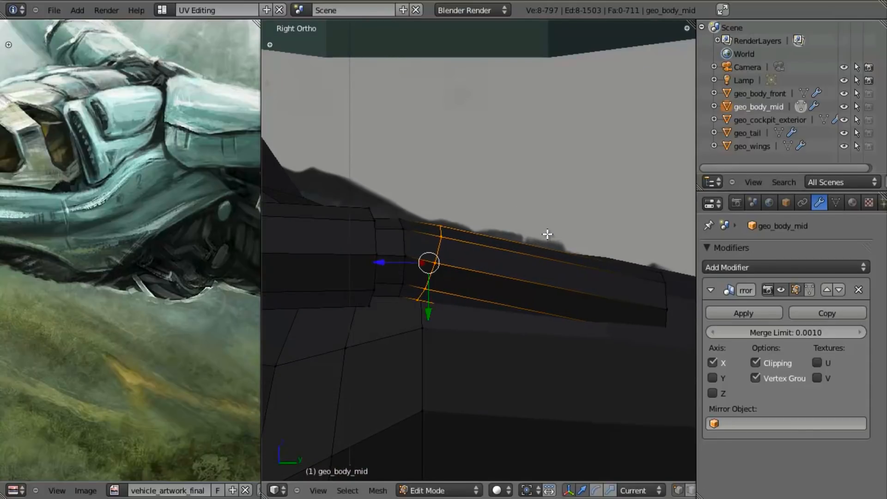
key("KP_7")
key("z")
key("g")
left_click(547, 250)
key("z")
key("g")
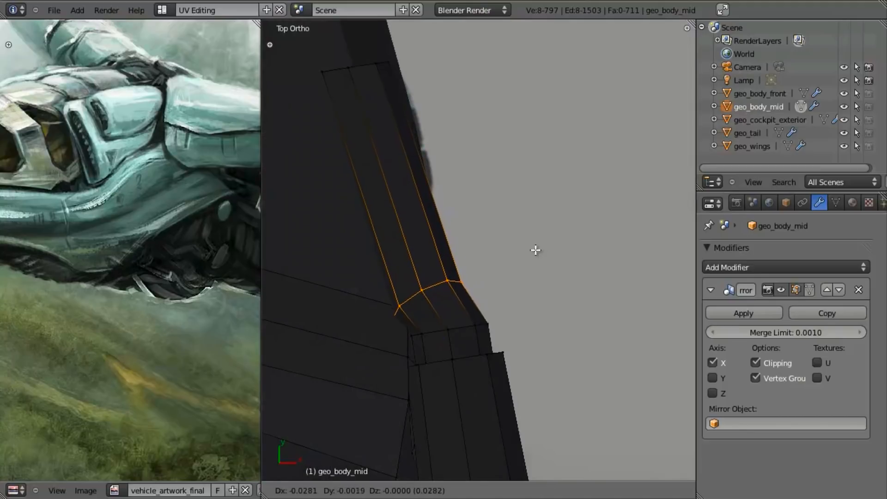
left_click(535, 248)
Insert a second edge loop behind the bend and position it in the top view to smooth the pipe's curve
key("a")
key("g")
left_click(357, 32)
key("g")
left_click(450, 288)
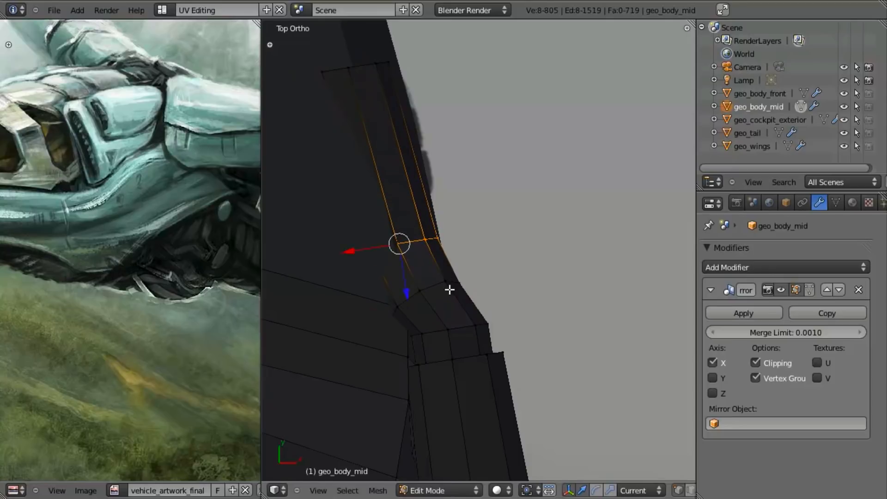
Adjust the second edge loop's position in the right view so the pipe bends down along the reference boom
key("KP_3")
key("z")
key("g")
left_click(471, 276)
key("z")
key("g")
left_click(487, 315)
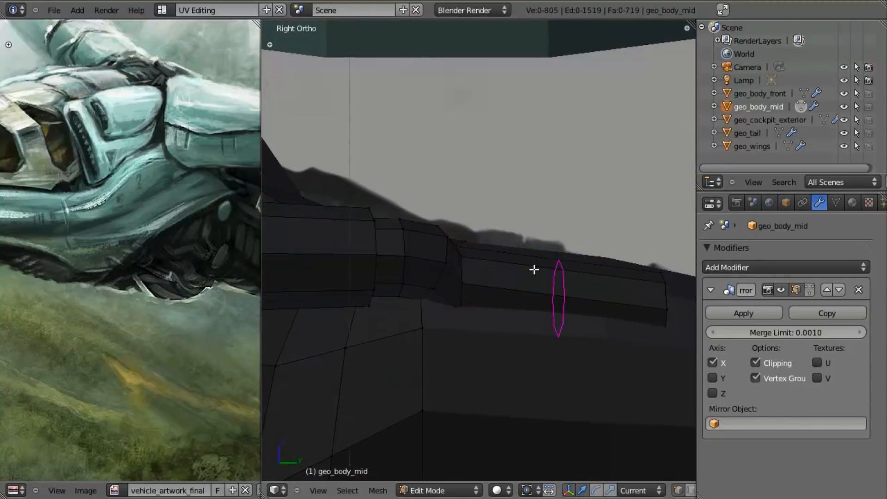
key("ctrl+KP_Add")
key("z")
key("a")
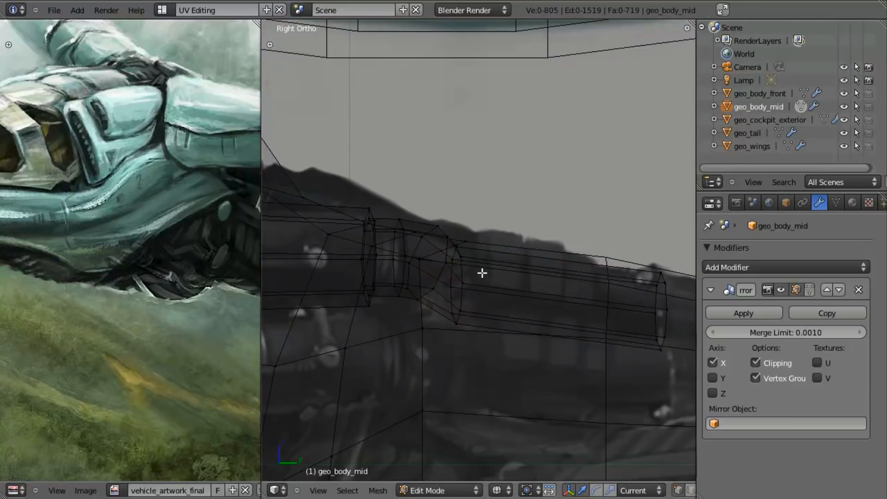
Rotate the edge loop at the rear of the pipe's bend in the right view to align it with the straight section
left_click(440, 268, "alt")
key("z")
left_click(462, 293, "alt")
key("r")
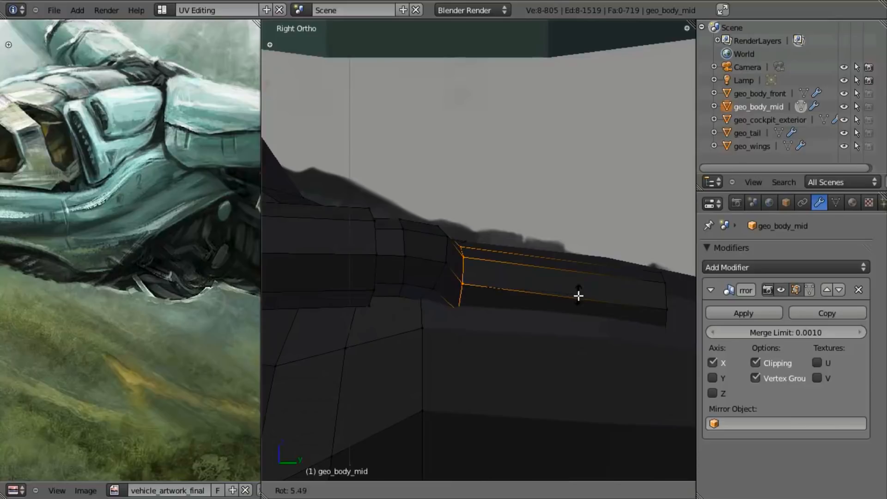
left_click(584, 291)
key("r")
left_click(584, 305)
Try adding an edge loop at the rear end of the straight pipe section and moving it forward
key("z")
key("a")
left_click(507, 269)
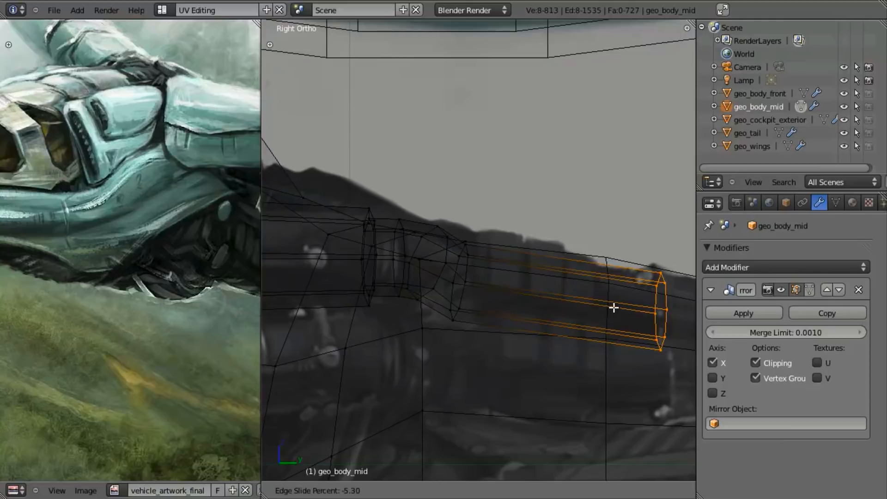
left_click(655, 301)
key("g")
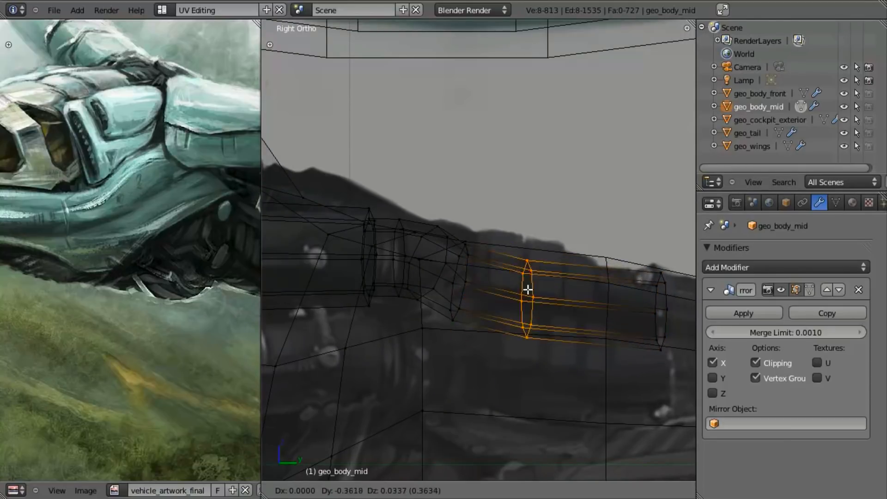
key("Escape")
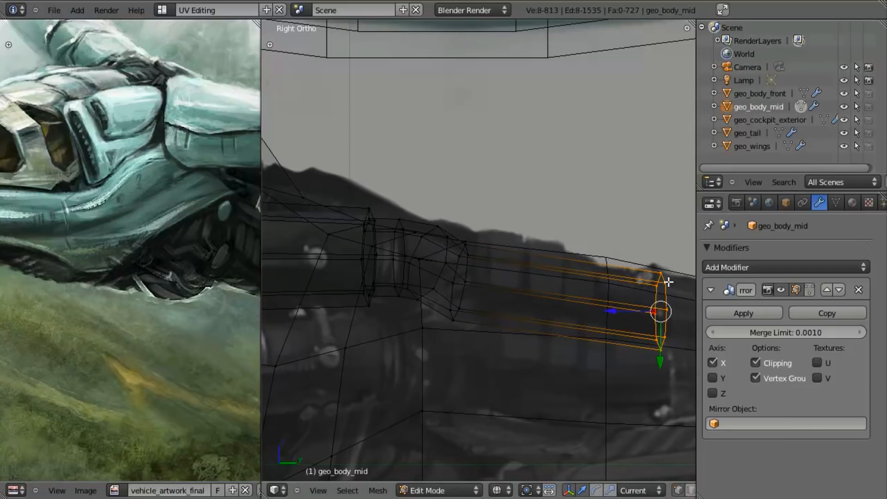
key("a")
key("z")
Duplicate the entire linked cylinder and pipe and move the copy straight down along global Z, below the original
scroll(497, 293, "down", 4)
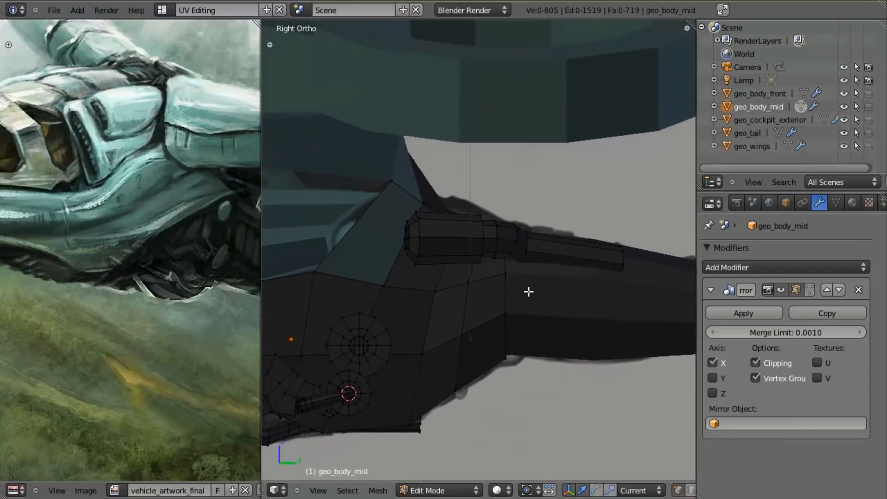
key("z")
scroll(529, 291, "up", 4)
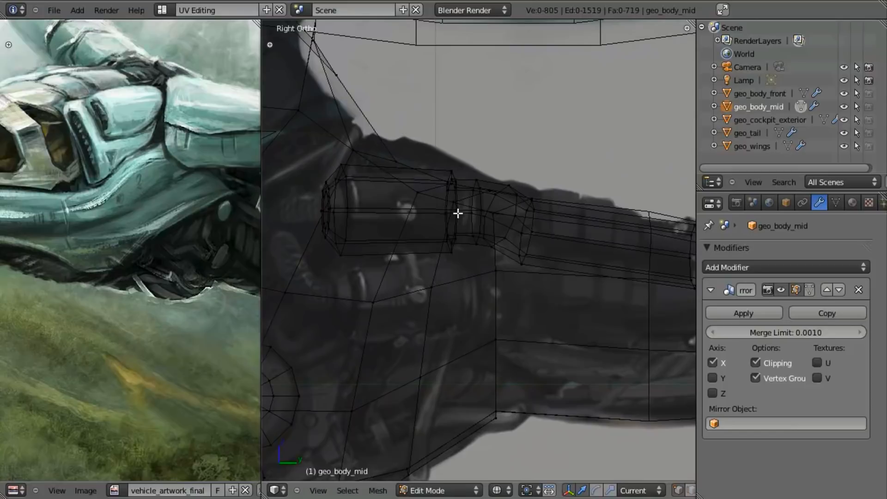
key("a")
key("a")
key("l")
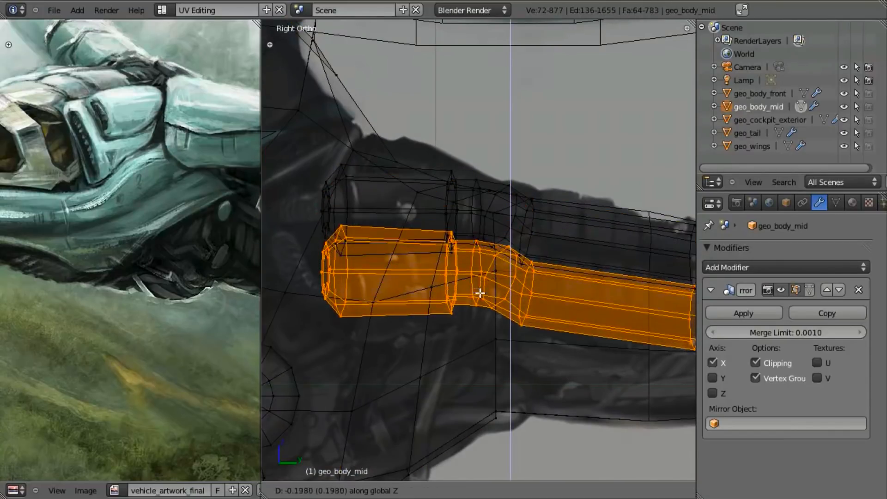
Position the lower pipe copy beneath the upper pipe and rotate it to follow the reference artwork
left_click(506, 321)
key("r")
left_click(626, 355)
key("g")
left_click(627, 338)
key("z")
Select the edge loop behind the lower pipe's bend and shift it along X and Z
middle_click_drag(591, 348, 486, 320, "shift")
key("z")
key("a")
right_click(428, 256, "alt")
key("z")
middle_click_drag(474, 267, 446, 294)
key("g")
key("x")
left_click(434, 243)
key("g")
key("z")
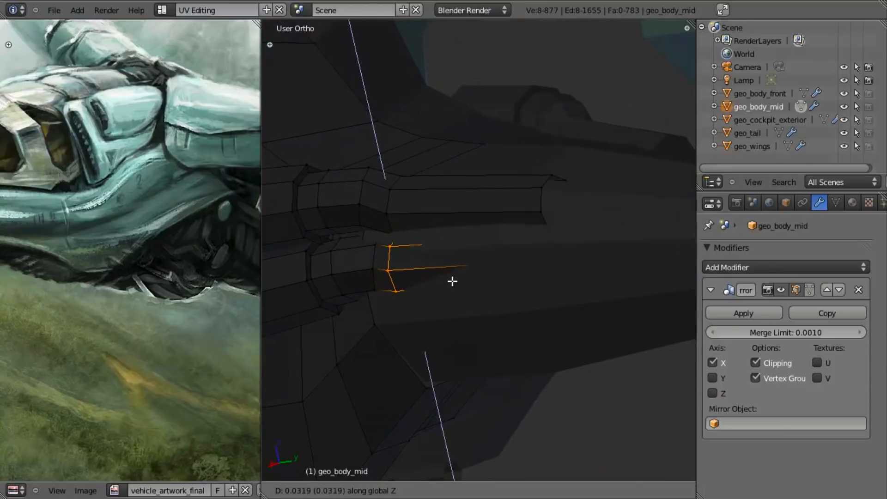
left_click(452, 281)
Shift the neighbouring edge loop in the lower pipe's bend along X
key("a")
key("g")
key("x")
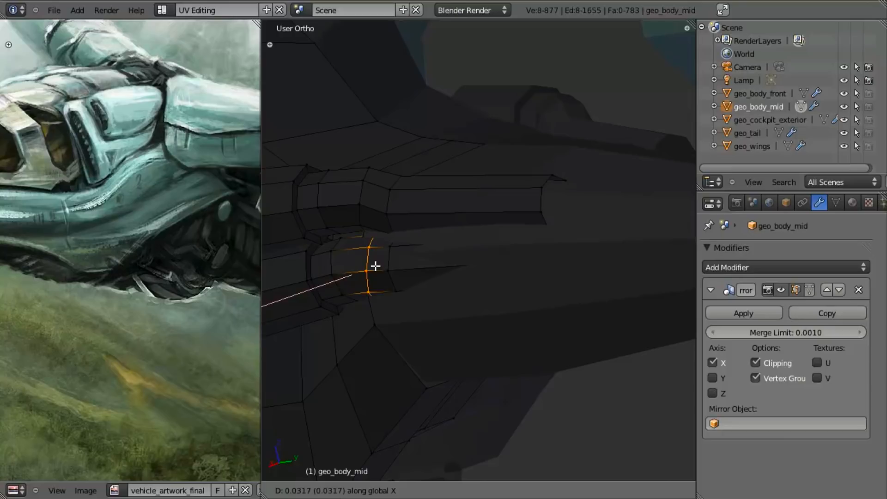
left_click(375, 266)
key("z")
middle_click_drag(407, 272, 502, 261)
key("r")
key("r")
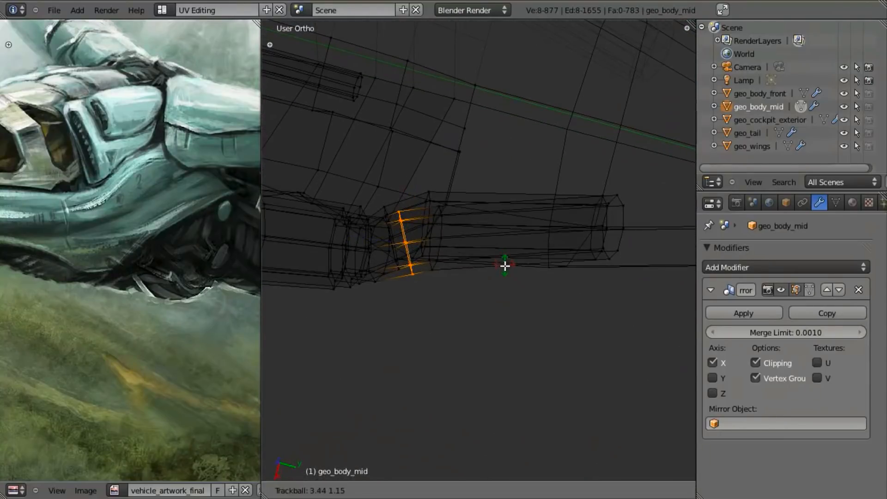
key("Escape")
Rotate the bend's edge loop from two viewing angles, and nudge the adjacent loop behind it into line
key("r")
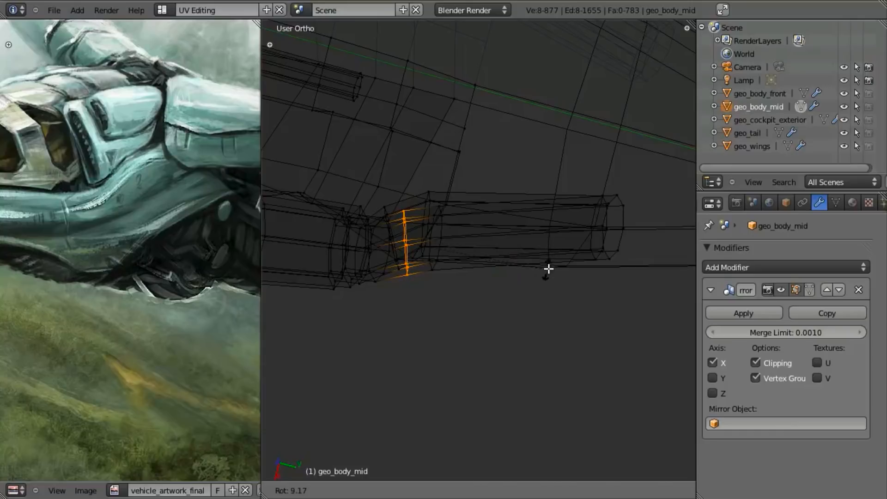
left_click(547, 271)
mouse_move(523, 299)
middle_mouse_down()
mouse_move(530, 243)
mouse_move(484, 167)
mouse_move(421, 198)
mouse_move(458, 260)
mouse_move(458, 252)
middle_mouse_up()
key("z")
key("r")
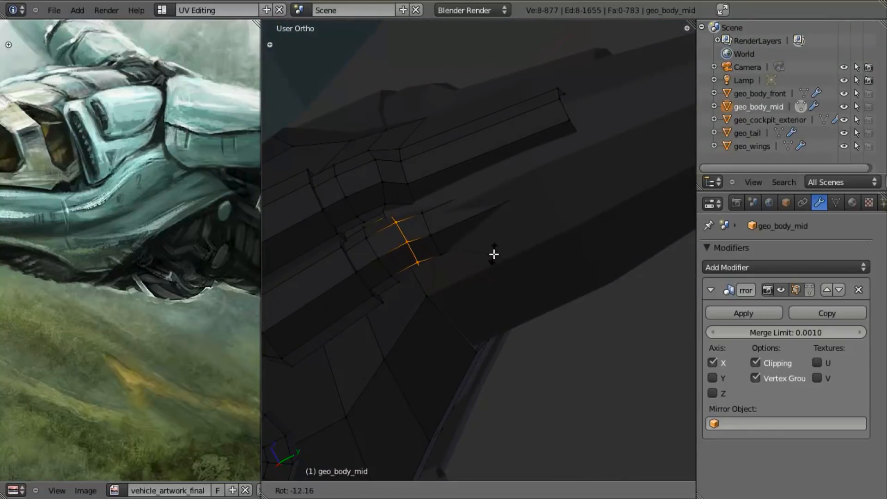
left_click(496, 265)
key("g")
left_click(473, 234)
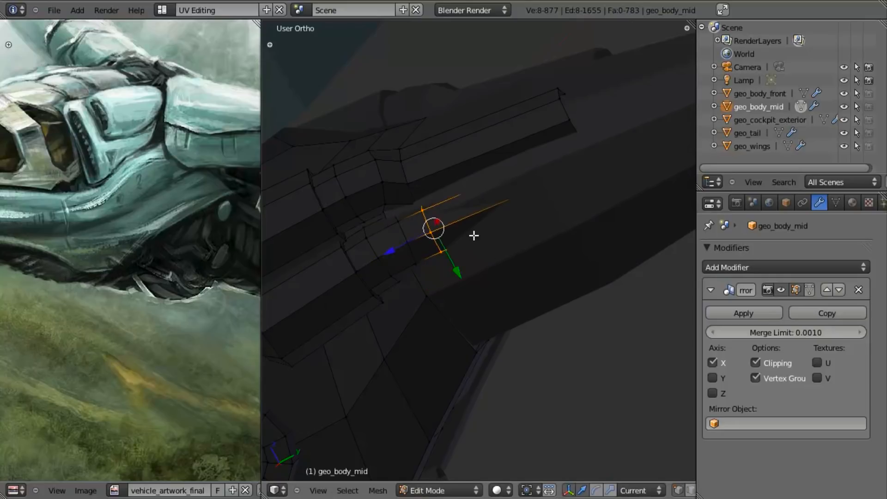
Select the edge loop at the lower pipe's rear end and rotate it in the right side view
key("KP_3")
middle_click_drag(587, 285, 530, 293, "shift")
key("z")
right_click(546, 235, "alt")
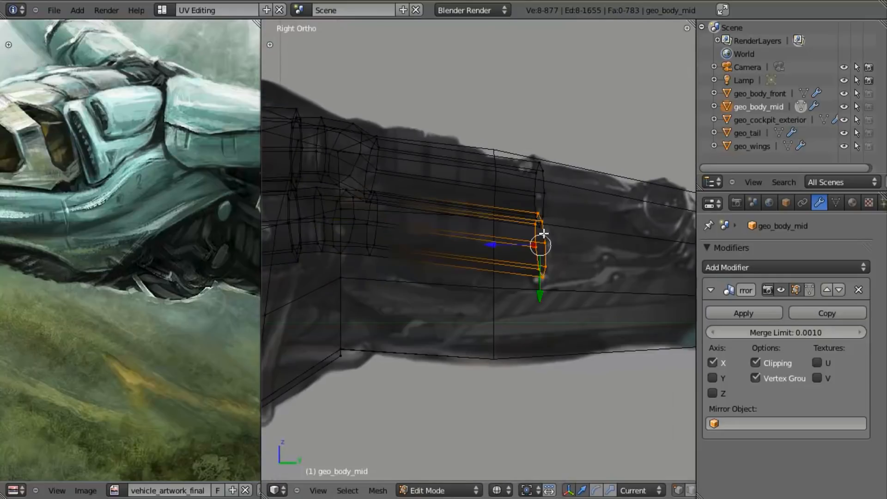
key("r")
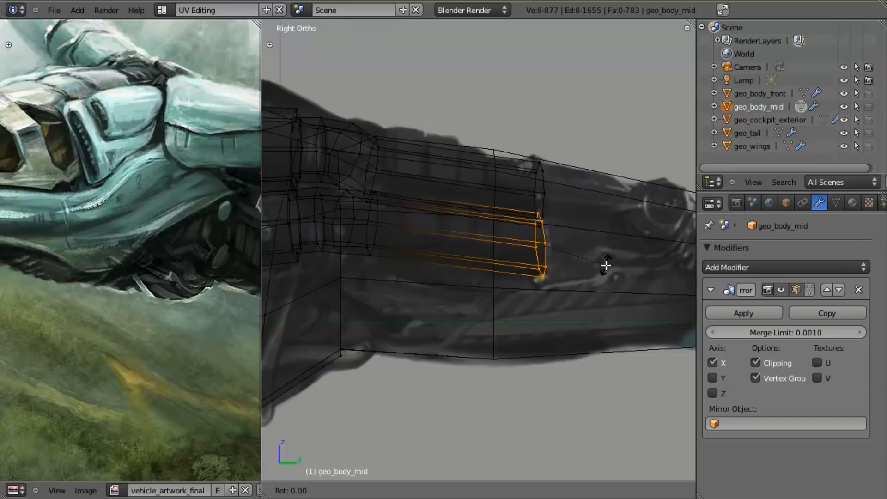
left_click(604, 269)
Fine-tune the rotation and position of the lower pipe's rear end loop against the reference
key("z")
middle_click_drag(588, 278, 590, 282)
key("z")
middle_click_drag(559, 246, 512, 343)
key("KP_3")
key("r")
left_click(589, 350)
key("g")
left_click(588, 350)
Extrude the inner edge loop on the lower cylinder's front end forward to start a hose
scroll(486, 360, "down", 3)
middle_click_drag(412, 325, 476, 329, "shift")
key("z")
scroll(443, 329, "up", 2)
middle_click_drag(421, 327, 568, 298, "shift")
key("z")
scroll(448, 300, "up", 2)
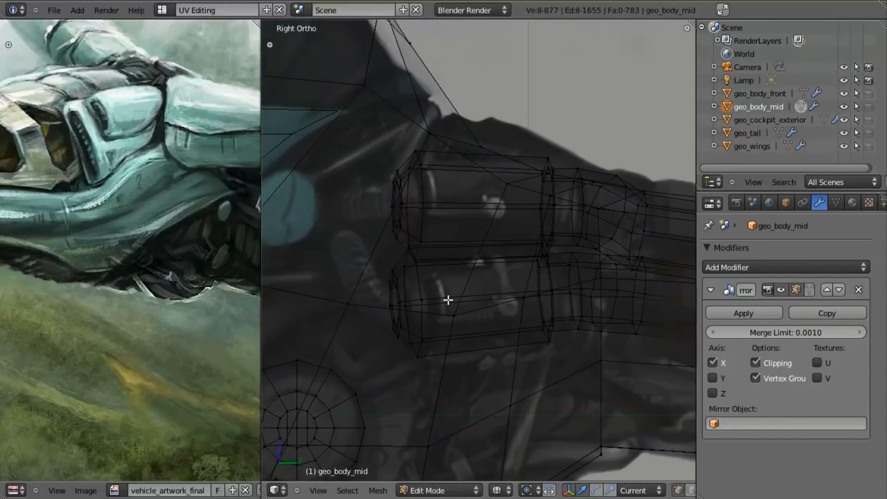
middle_click_drag(439, 322, 542, 299, "shift")
scroll(555, 298, "up", 1)
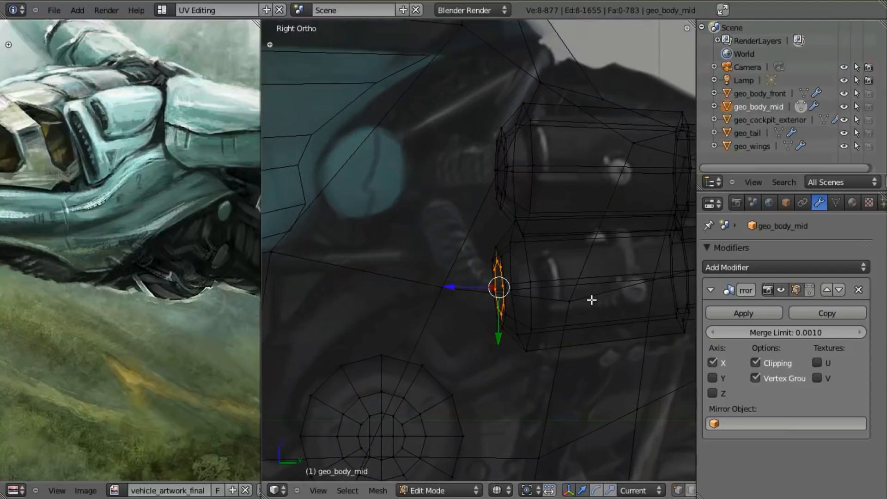
scroll(600, 300, "up", 3)
key("e")
left_click(585, 308)
Tilt the hose's first extruded ring and reposition it slightly forward of the lower cylinder
key("r")
left_click(589, 340)
key("g")
left_click(589, 335)
key("z")
key("g")
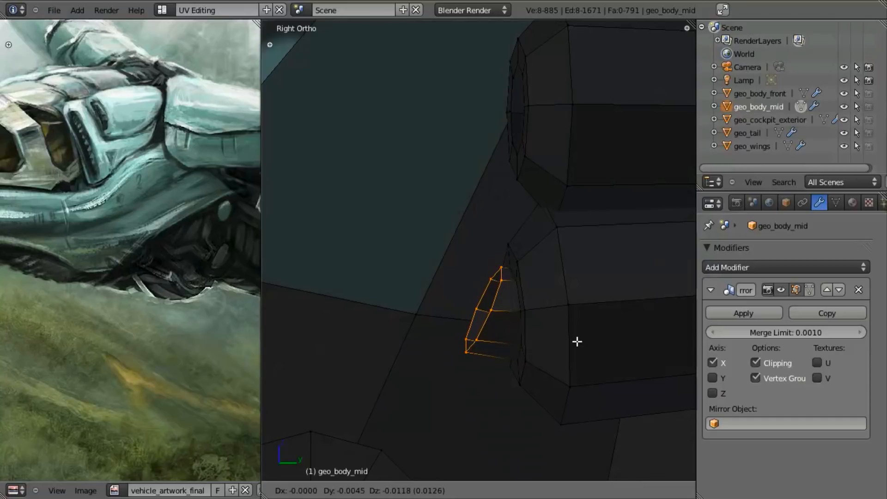
left_click(578, 344)
Rotate the hose's first ring from an angled view to align it across the hose
key("z")
key("z")
mouse_move(551, 223)
middle_mouse_down()
mouse_move(543, 255)
mouse_move(564, 234)
middle_mouse_up()
key("r")
left_click(578, 263)
Extrude a second hose segment up and forward, rotating and moving its ring to follow the reference bend
key("KP_3")
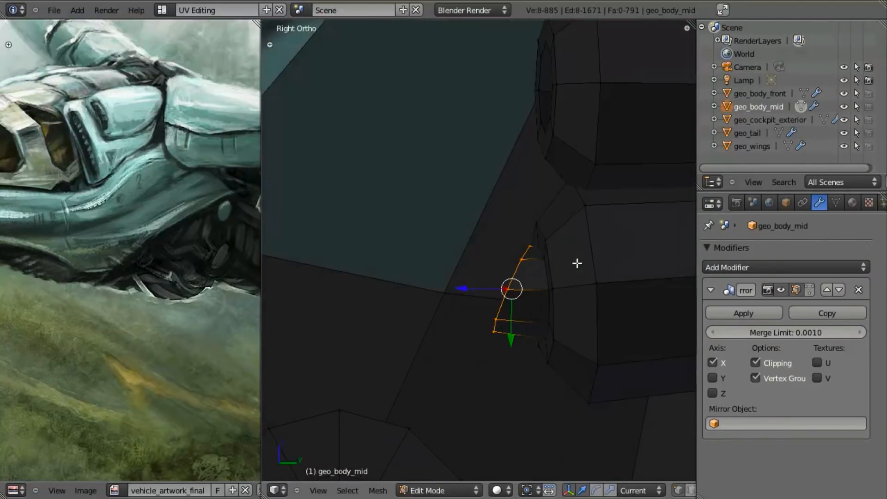
key("z")
key("e")
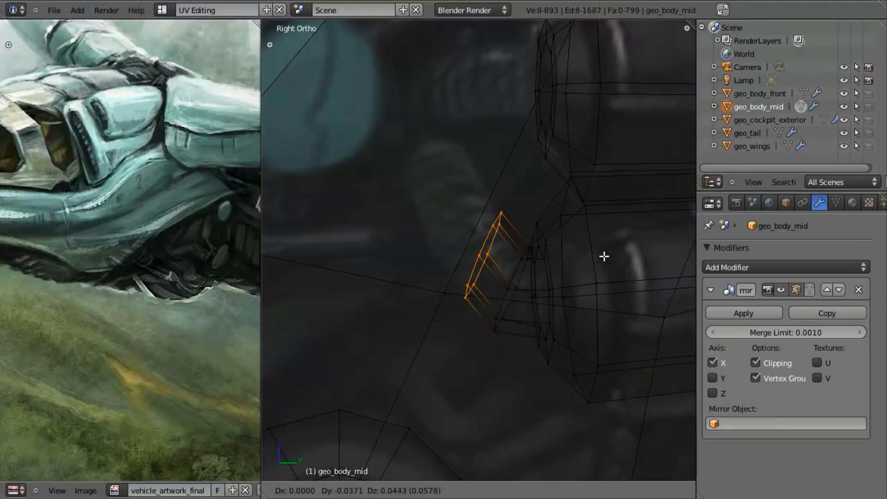
left_click(611, 277)
key("r")
key("z")
left_click(603, 345)
key("g")
left_click(593, 350)
Extrude a third hose segment upward and shift its two rings sideways along X
key("e")
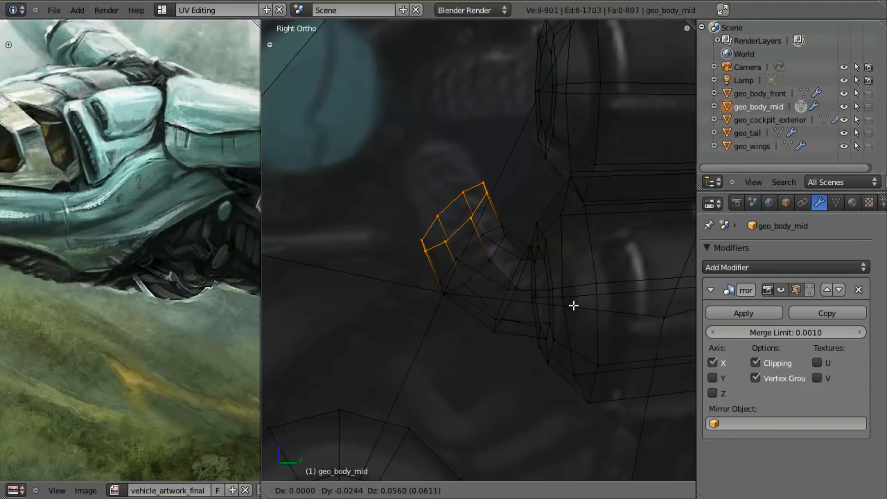
left_click(568, 296)
key("z")
key("ctrl+KP_Add")
middle_click_drag(590, 206, 525, 305)
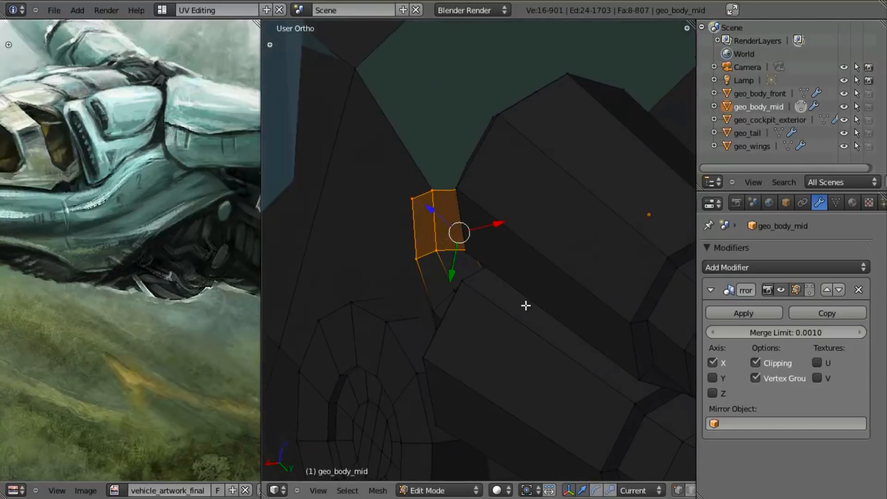
key("g")
key("x")
left_click(543, 302)
Select only the hose's open end ring and shift it along X
key("z")
key("a")
right_click(472, 184, "alt")
right_click(485, 212, "alt")
key("g")
key("x")
left_click(530, 227)
Rotate the hose's end ring in the right side view and again from an angled view
key("KP_3")
key("z")
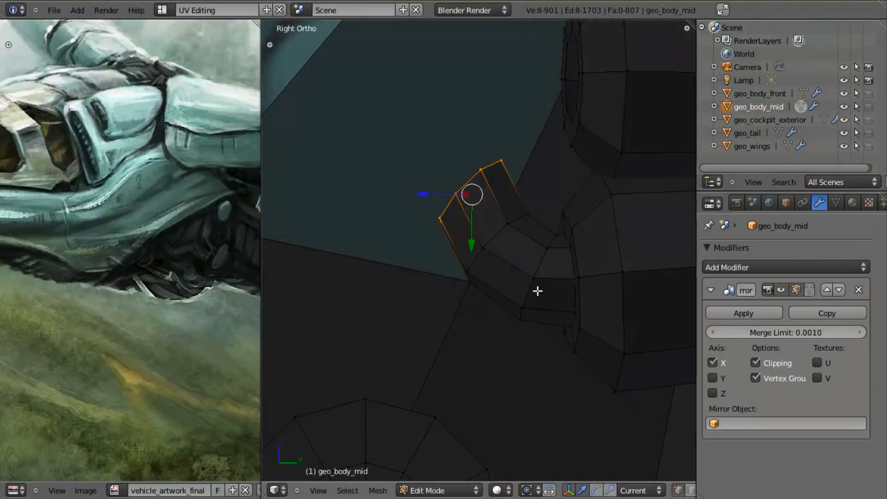
key("z")
key("r")
left_click(593, 244)
key("z")
mouse_move(594, 251)
middle_mouse_down()
mouse_move(548, 265)
mouse_move(527, 291)
mouse_move(599, 213)
middle_mouse_up()
key("r")
left_click(616, 233)
Extrude one more short segment from the hose's end and rotate its ring
key("z")
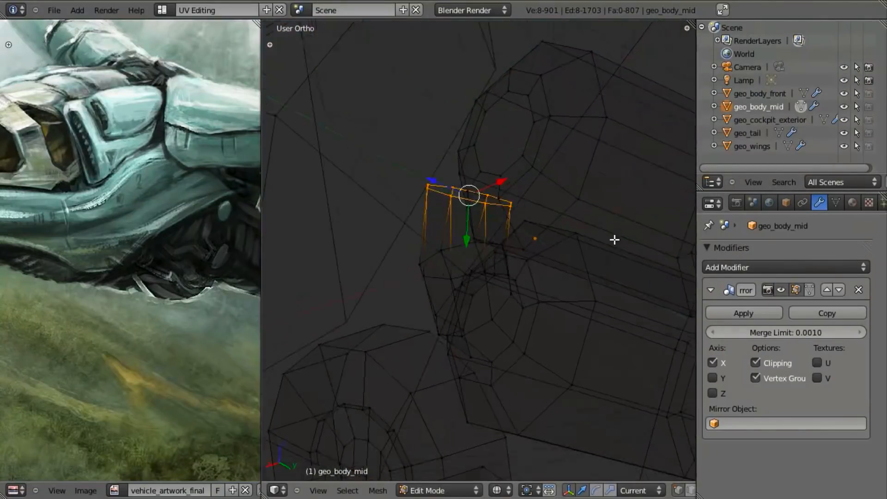
key("KP_3")
key("z")
key("z")
key("e")
left_click(538, 240)
key("r")
left_click(538, 229)
Move the hose's end ring into place from an angled view and in the right side view
middle_click_drag(497, 244, 554, 208)
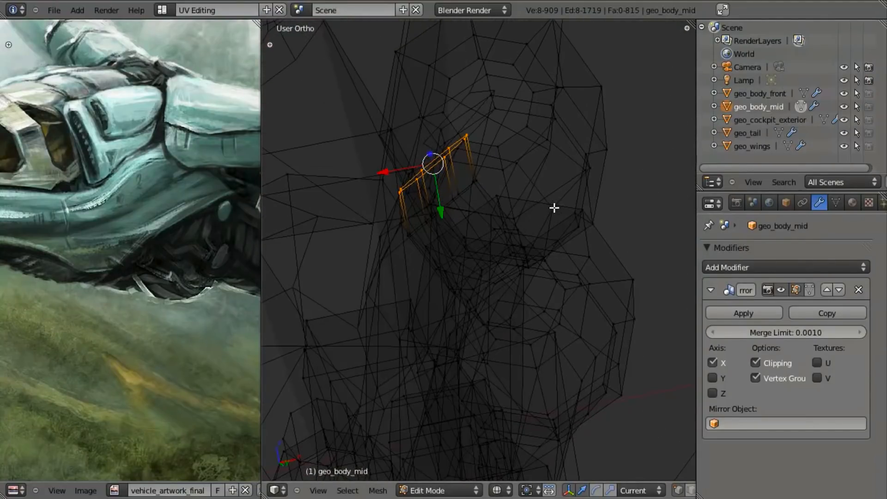
key("g")
left_click(485, 148)
key("KP_3")
key("z")
key("z")
key("g")
left_click(593, 187)
Extrude the upper cylinder's inner front loop forward, then rotate and position the new ring
key("a")
middle_click_drag(560, 173, 547, 230, "shift")
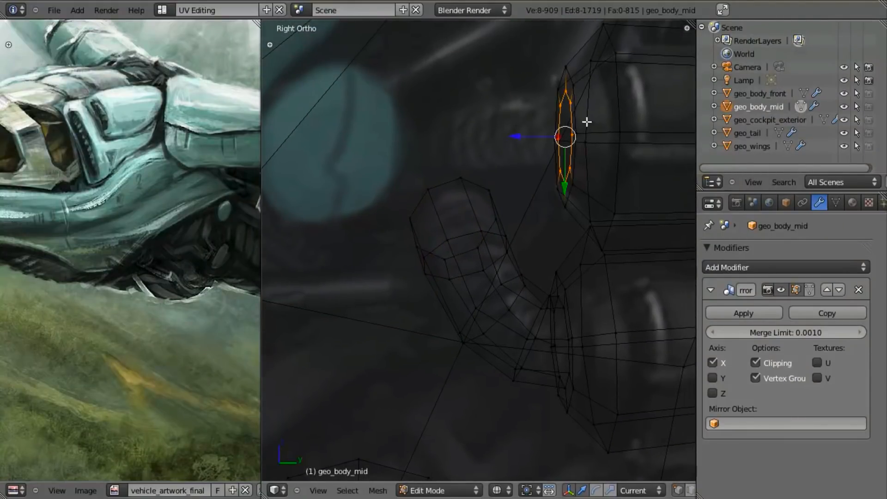
key("e")
left_click(567, 193)
key("r")
key("z")
left_click(634, 228)
key("g")
left_click(631, 230)
Extrude a second segment from the upper hose and rotate its end ring
key("e")
left_click(589, 236)
key("r")
key("z")
left_click(553, 292)
Add the preceding ring to the selection and shift the upper hose's two front rings along X
right_click(507, 116, "alt+shift")
key("z")
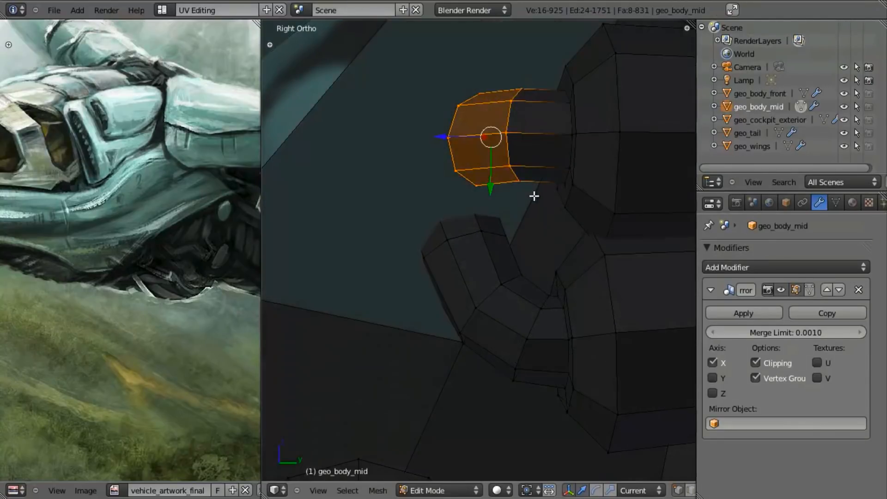
middle_click_drag(531, 196, 567, 133)
key("g")
key("x")
left_click(550, 135)
Shift the upper hose's end ring along X and adjust its position in the right side view
right_click(464, 115, "alt")
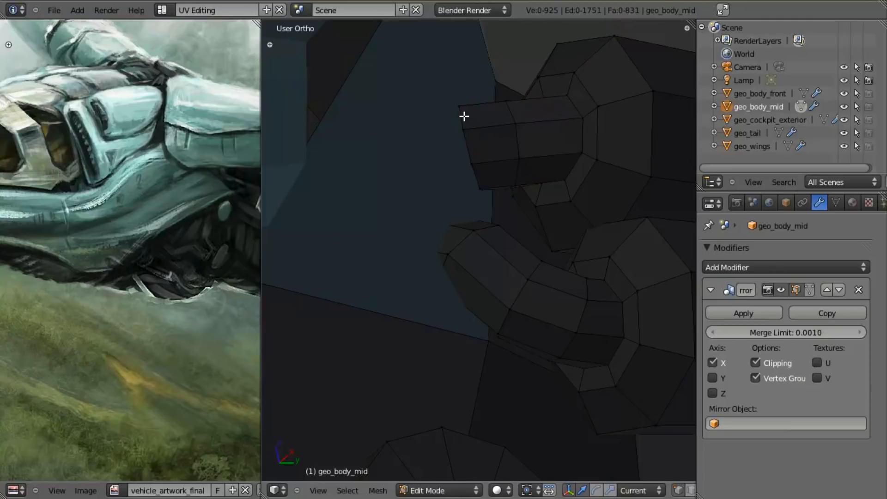
key("g")
key("x")
left_click(434, 133)
key("KP_3")
key("z")
key("g")
left_click(536, 236)
Return to Object Mode, save the file over the existing one, and show the model in wireframe
key("z")
key("Tab")
scroll(542, 252, "down", 8)
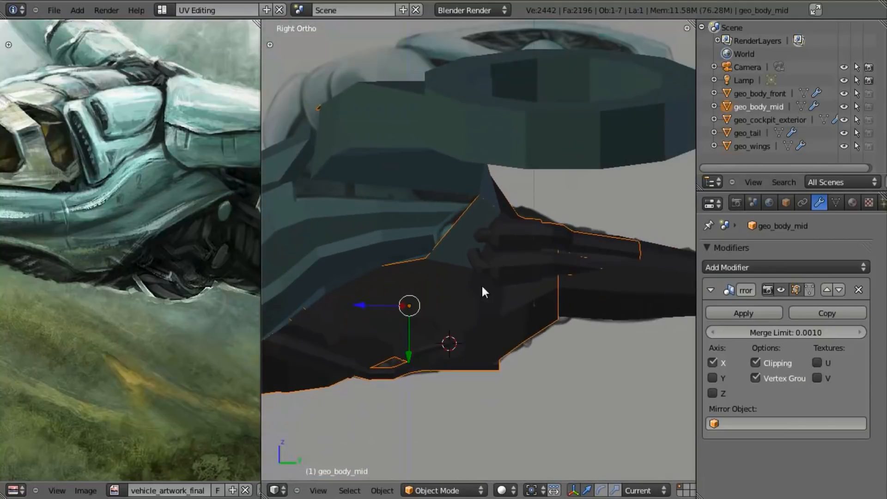
key("ctrl+s")
left_click(450, 271)
key("z")
scroll(558, 294, "up", 8)
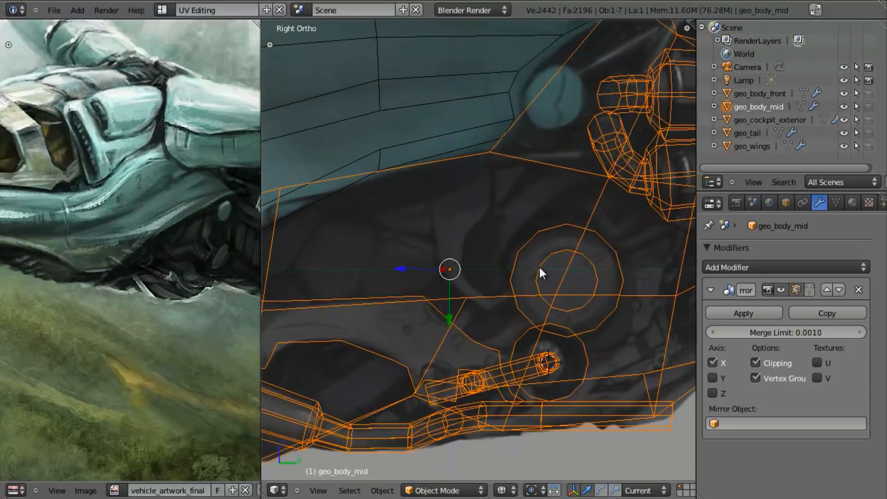
Examine the mid-body mesh against the reference artwork along its lower side, in shaded and wireframe display
key("a")
scroll(545, 274, "down", 4)
key("z")
middle_click_drag(520, 303, 535, 294, "shift")
key("z")
right_click(587, 270)
key("z")
mouse_move(600, 343)
middle_mouse_down()
mouse_move(529, 301)
mouse_move(479, 155)
middle_mouse_up()
key("KP_3")
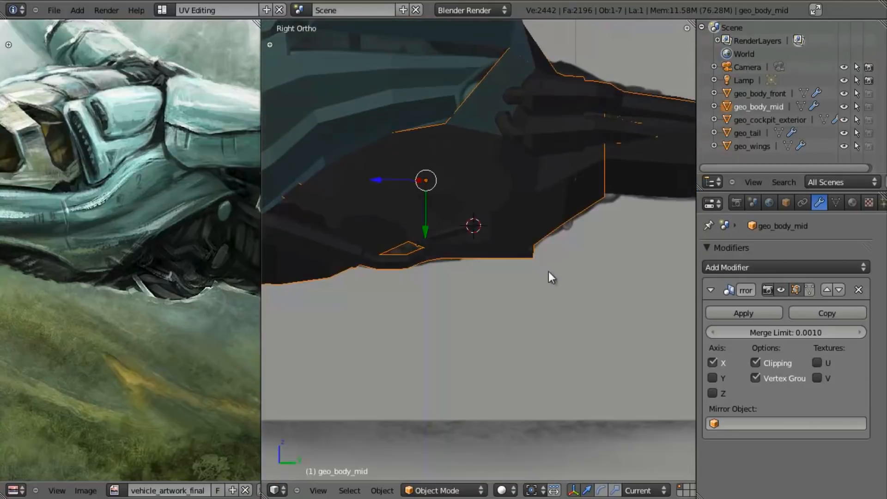
key("z")
scroll(535, 338, "up", 5)
scroll(536, 328, "down", 4)
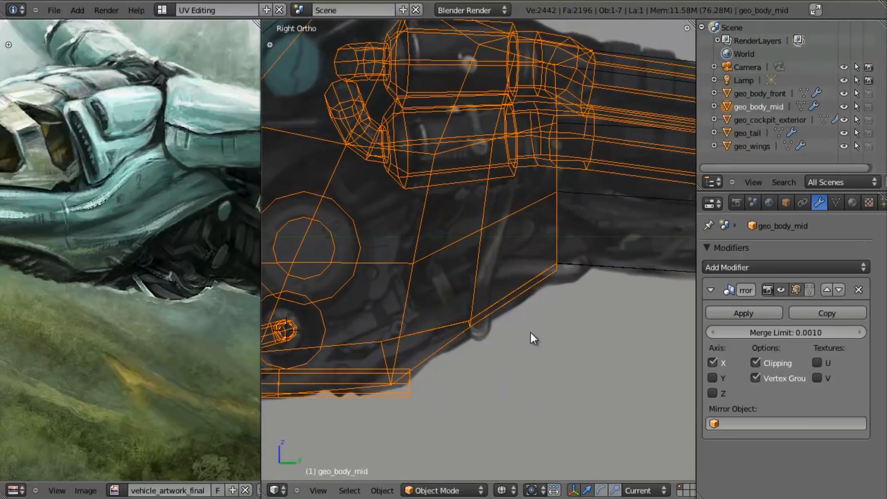
scroll(544, 314, "up", 5)
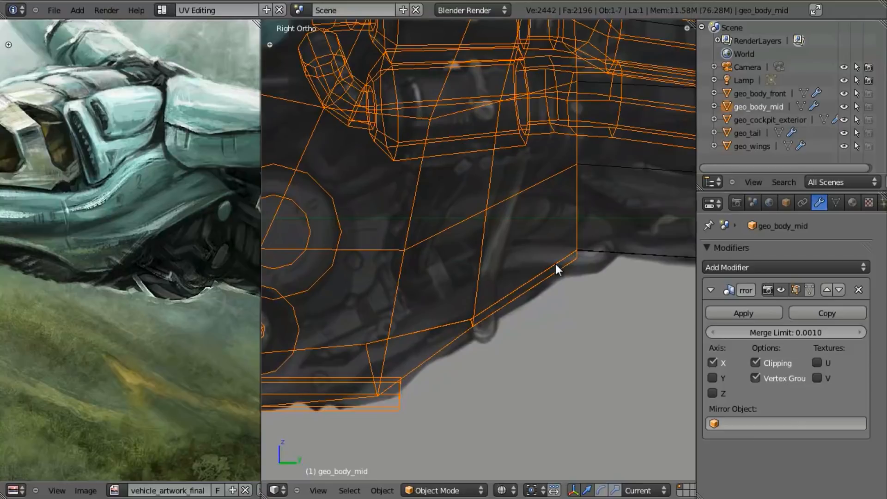
scroll(568, 265, "down", 3)
middle_click_drag(581, 268, 447, 303, "shift")
scroll(467, 307, "up", 3)
scroll(504, 304, "down", 2)
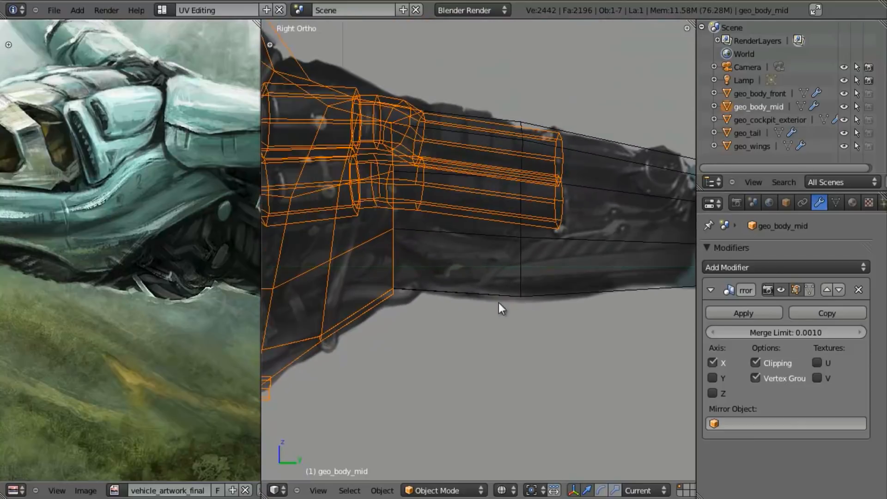
scroll(406, 303, "down", 2)
scroll(526, 303, "up", 4)
middle_click_drag(426, 343, 529, 291, "shift")
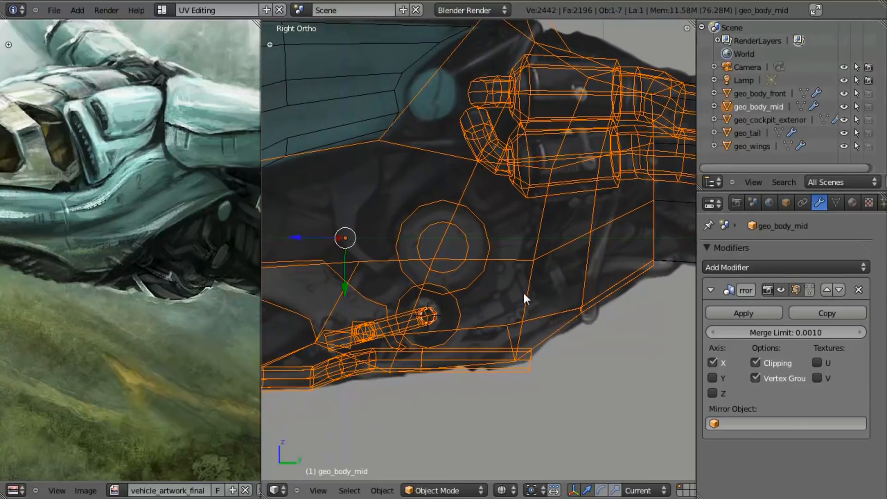
middle_click_drag(416, 271, 560, 290, "shift")
scroll(497, 298, "up", 3)
middle_click_drag(462, 296, 517, 294, "shift")
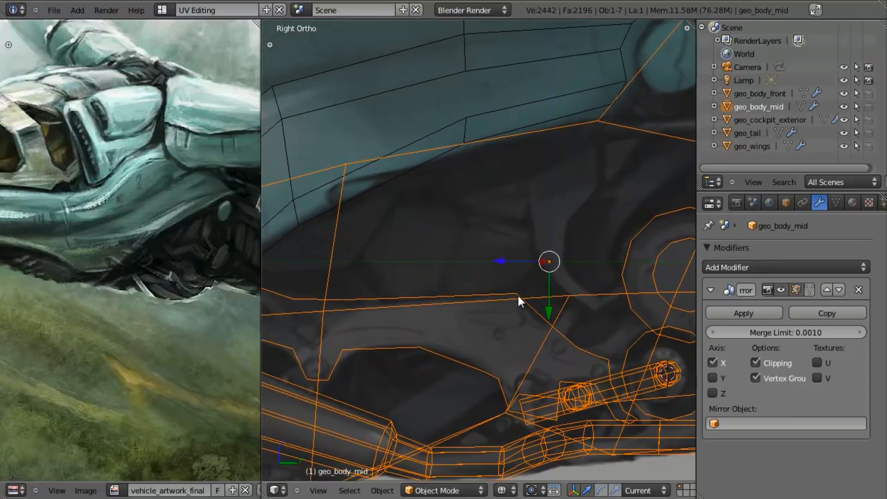
Duplicate the large side face of geo_body_mid below the hull edge, using face select mode
key("Tab")
scroll(515, 295, "down", 4)
scroll(474, 275, "up", 2)
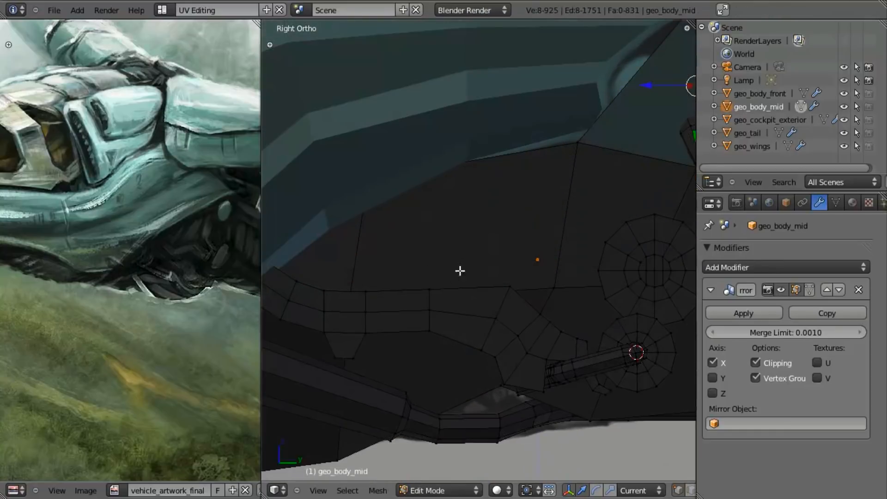
key("ctrl+Tab")
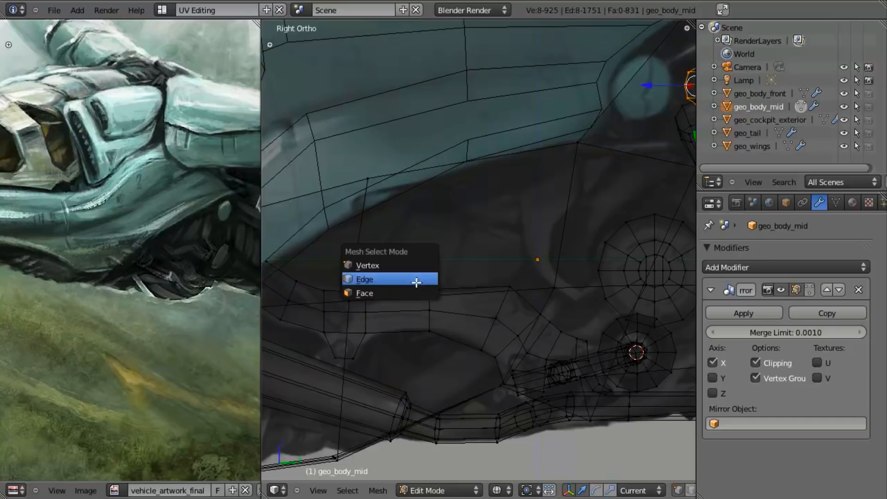
left_click(412, 291)
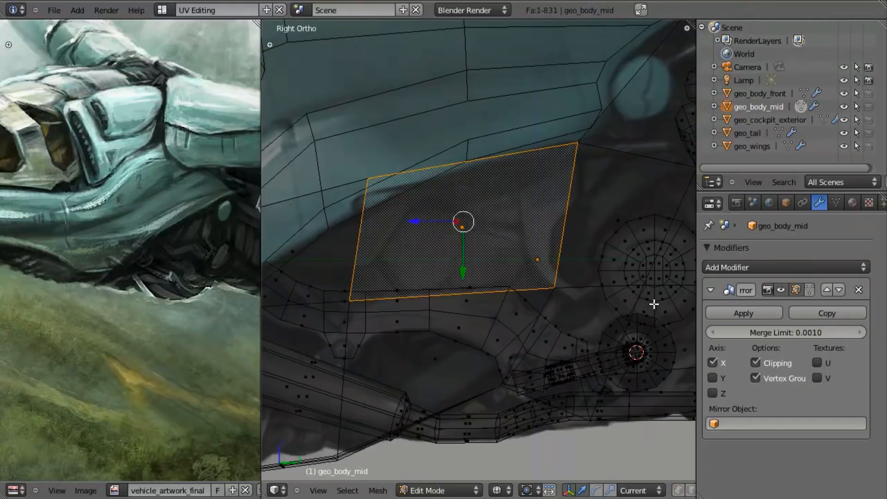
key("shift+d")
left_click(635, 318)
Scale the duplicated face down, rotate it and position it over the painted plate in the reference
key("s")
left_click(498, 297)
key("r")
left_click(529, 315)
key("g")
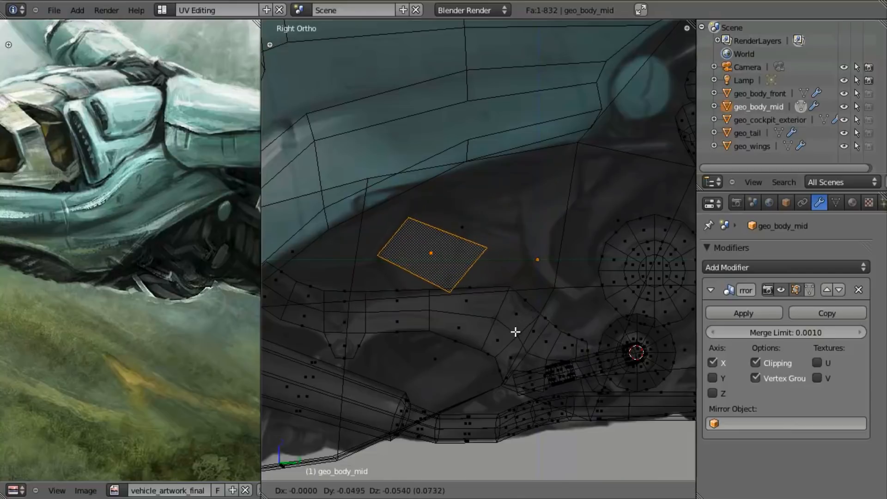
left_click(519, 322)
Hide the transform manipulator and move the small plate's upper front corner vertex up in vertex select mode
key("ctrl+space")
scroll(487, 311, "up", 1)
middle_click_drag(488, 311, 505, 305, "shift")
key("ctrl+Tab")
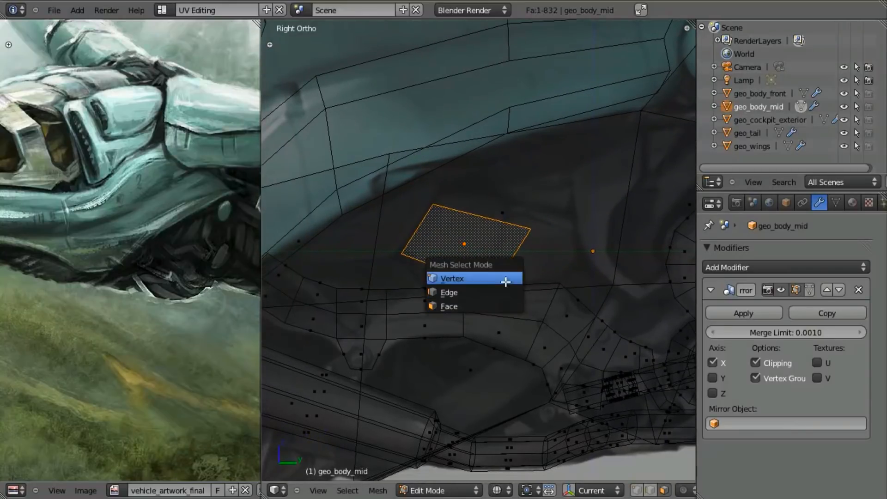
left_click(505, 278)
right_click(434, 206)
key("g")
left_click(447, 182)
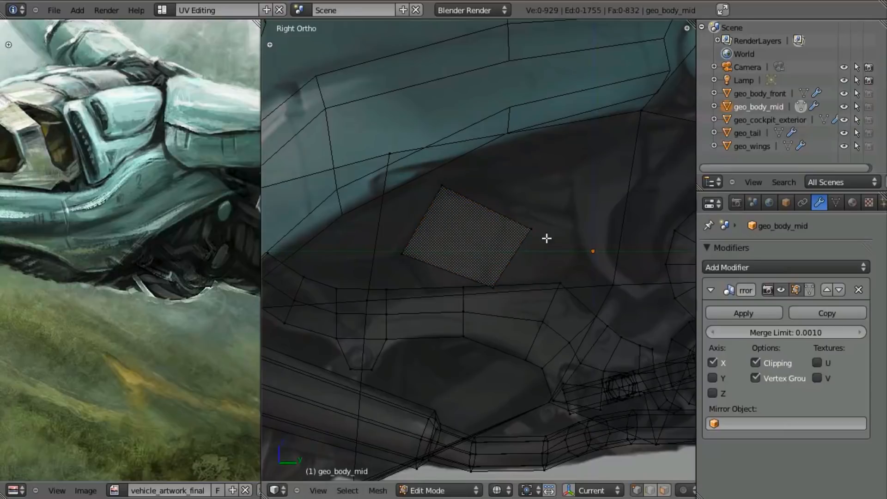
Move the plate's upper and lower rear corner vertices to match the reference outline
key("g")
left_click(512, 190)
right_click(494, 289)
key("g")
left_click(482, 281)
Cut an edge loop through the middle of the plate and pull its lower vertex down into a point
left_click(445, 268)
right_click(445, 268)
right_click(444, 270)
key("g")
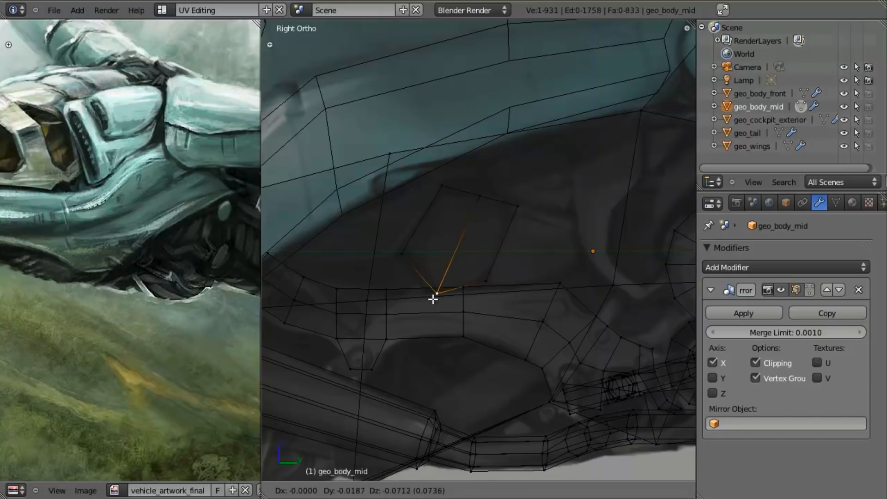
left_click(434, 299)
Move the whole plate along X, extrude it along X for thickness and delete the extruded end faces
key("l")
middle_click_drag(431, 311, 496, 311)
key("g")
key("x")
left_click(488, 265)
key("e")
key("x")
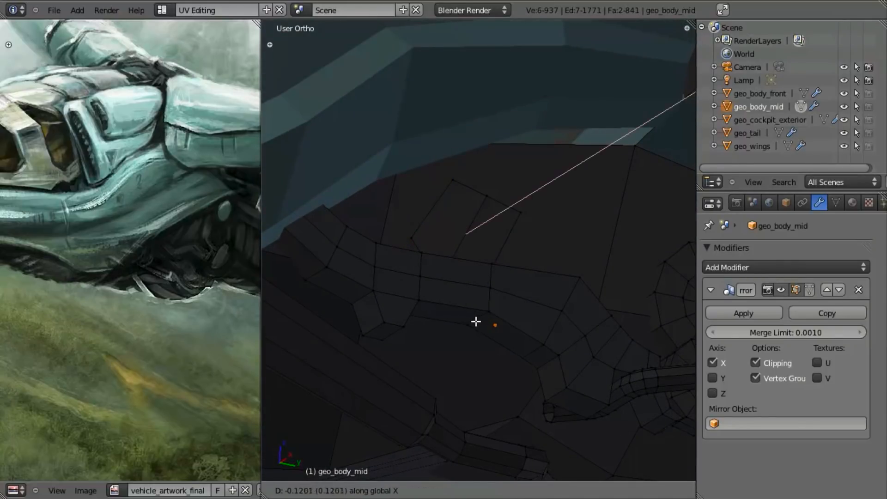
left_click(470, 309)
key("z")
key("x")
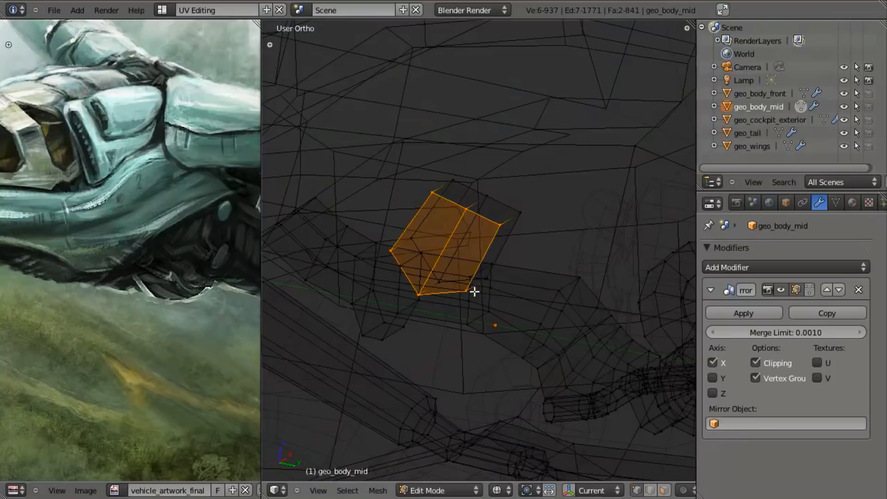
left_click(479, 297)
Duplicate the entire plate in the right side view, place the copy just behind it and rotate it to fit
key("z")
key("KP_3")
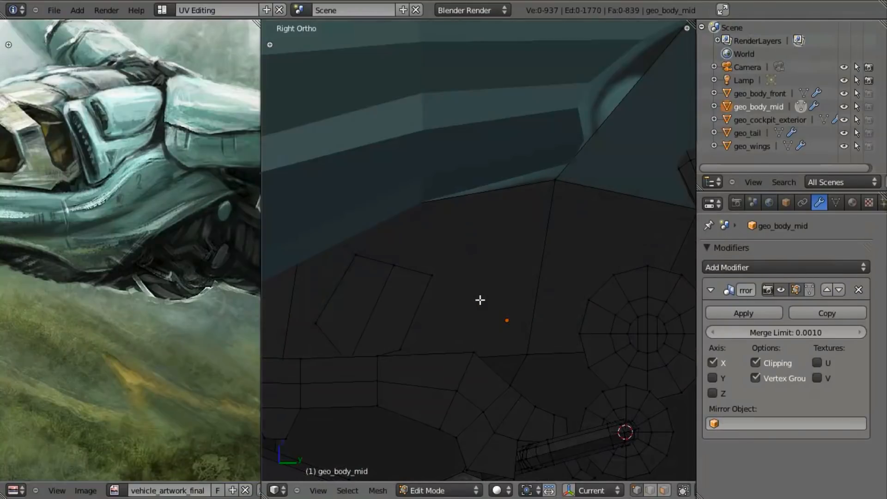
key("l")
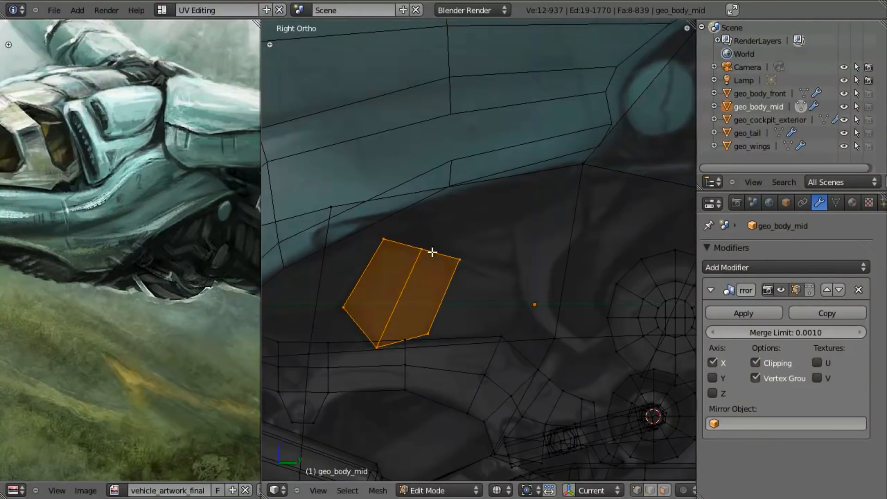
key("shift+d")
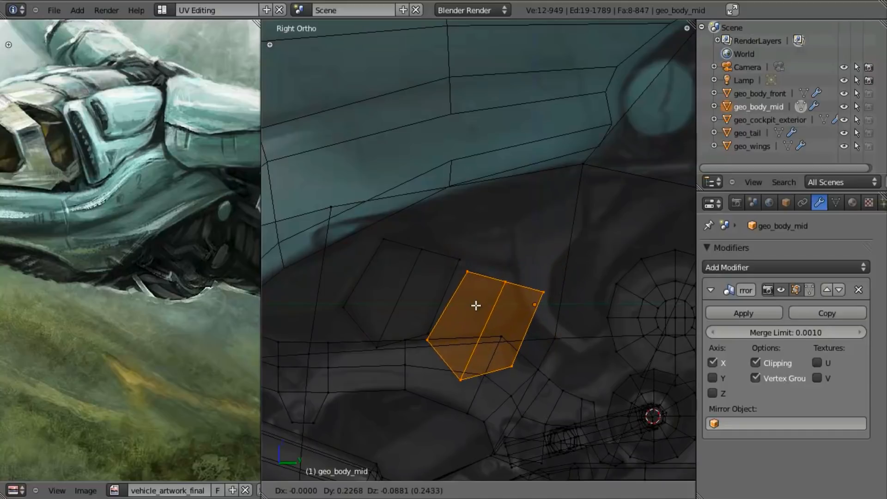
left_click(478, 304)
key("r")
left_click(566, 303)
key("g")
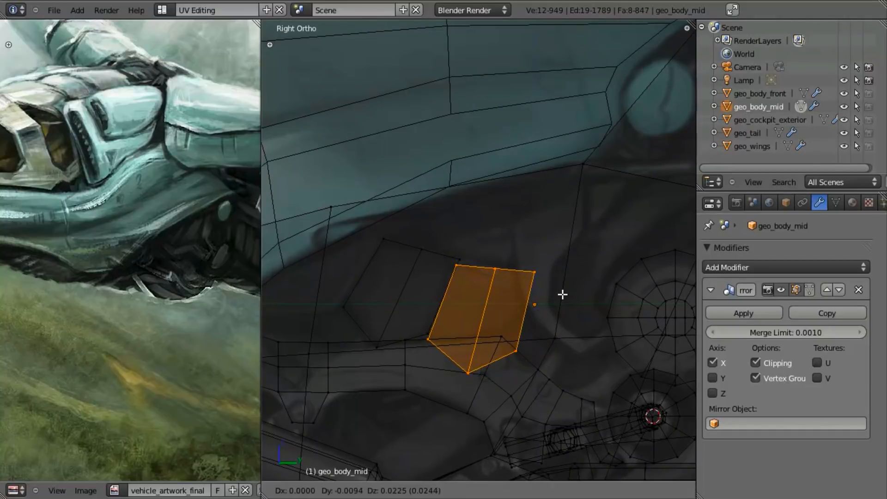
left_click(562, 295)
Move the second plate's lower middle, lower rear and upper rear vertices to fit the reference
key("a")
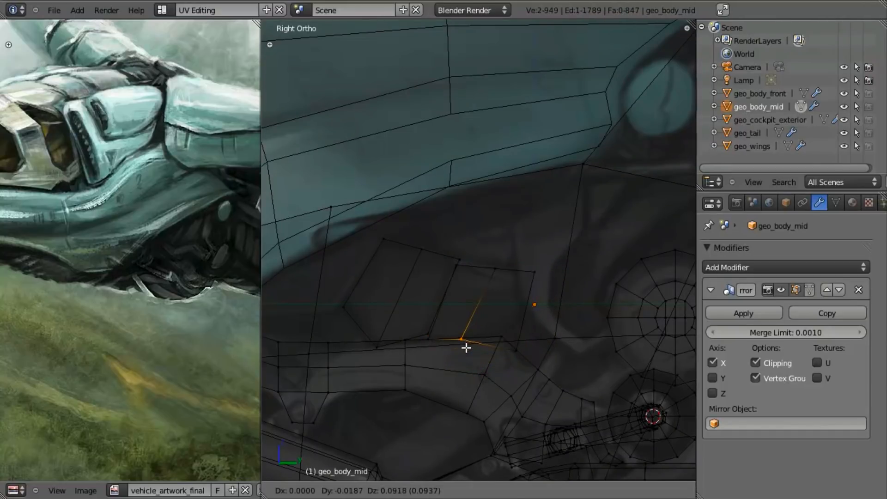
key("a")
key("b")
left_click_drag(515, 348, 527, 369)
key("g")
left_click(516, 347)
key("g")
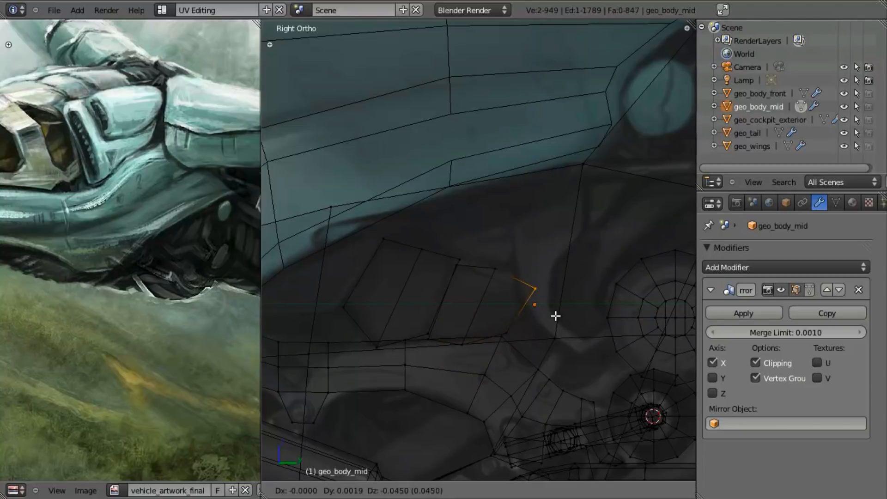
left_click(550, 308)
Lower the second plate's top middle vertices and adjust its upper front corner beside the first plate
key("a")
key("b")
left_click_drag(486, 250, 499, 282)
key("g")
left_click(501, 290)
key("a")
key("b")
left_click_drag(451, 267, 462, 257)
key("g")
left_click(475, 279)
Shift the second plate's lower front corner vertices slightly to leave a gap to the first plate
key("a")
key("b")
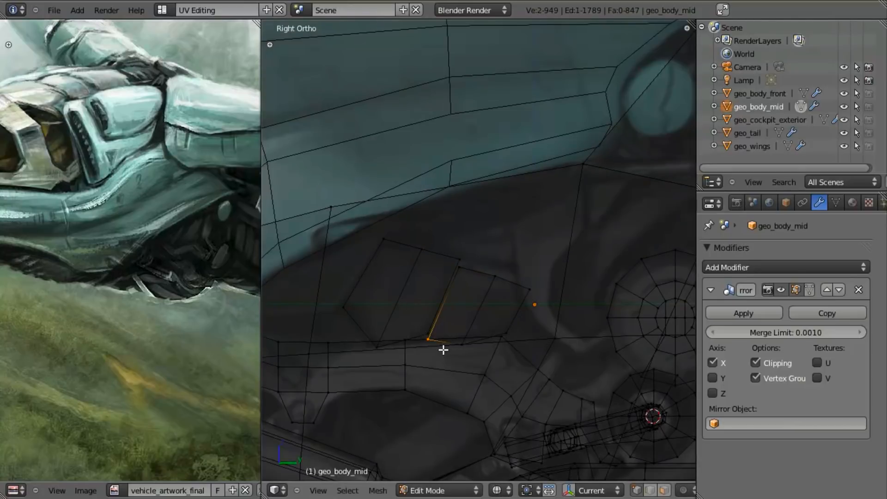
scroll(443, 349, "up", 2)
key("g")
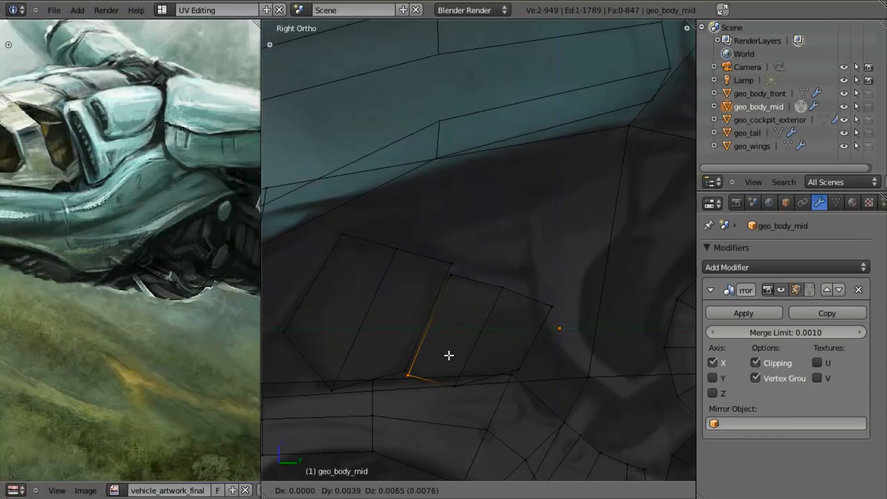
left_click(448, 355)
Duplicate the first plate and place the copy in front of it beneath the hull edge
scroll(508, 329, "down", 4)
key("a")
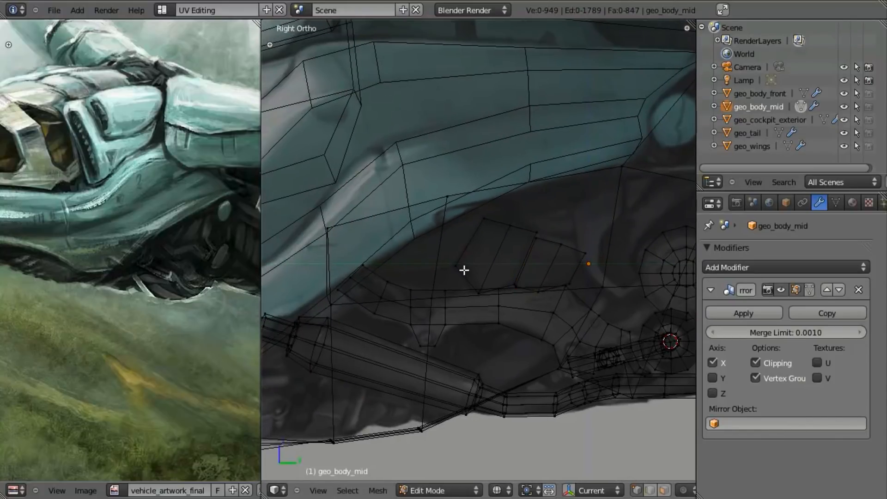
key("b")
left_click_drag(462, 272, 532, 234)
scroll(525, 317, "up", 3)
key("g")
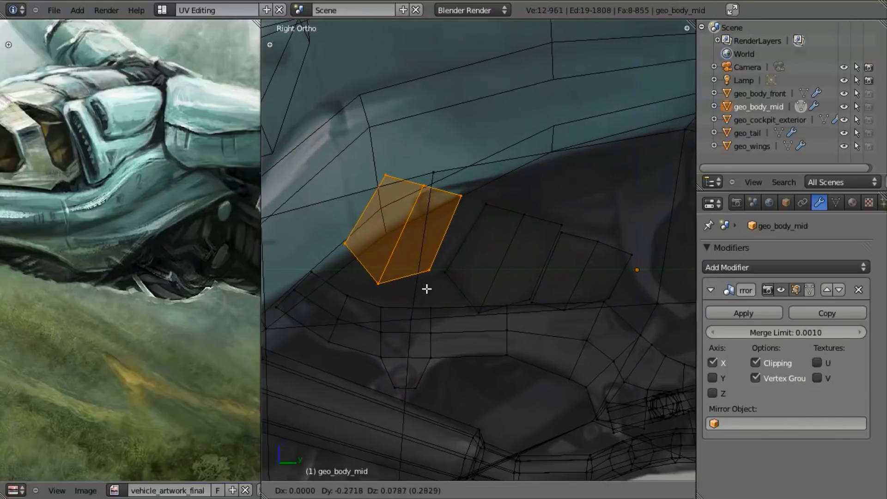
left_click(534, 289)
Move the front plate's lower front corner vertices down to flatten its bottom edge
key("a")
key("b")
left_click_drag(349, 216, 379, 251)
key("g")
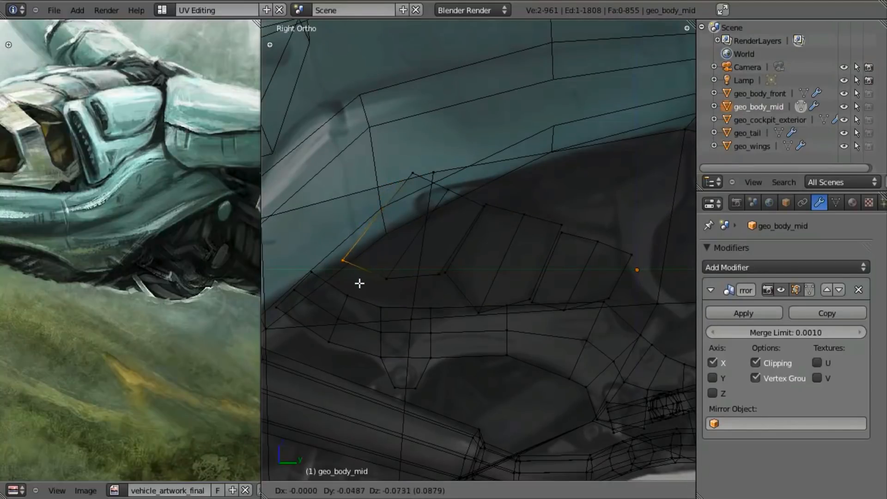
left_click(360, 299)
key("g")
left_click(378, 274)
Reposition the front plate's upper front and top middle vertices to follow the hull edge
key("a")
key("b")
mouse_move(394, 151)
left_mouse_down()
mouse_move(414, 180)
mouse_move(468, 199)
left_mouse_up()
key("g")
left_click(335, 245)
key("a")
key("b")
key("g")
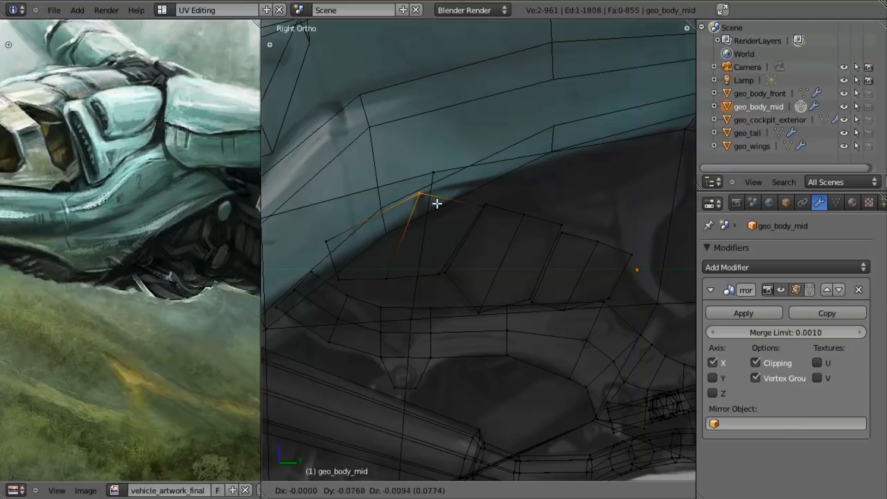
left_click(437, 203)
Select the six outer faces of the three plates in face select mode and move them along X
key("z")
mouse_move(461, 246)
middle_mouse_down()
mouse_move(468, 205)
mouse_move(439, 267)
middle_mouse_up()
key("ctrl+Tab")
left_click(430, 309)
right_click(398, 237)
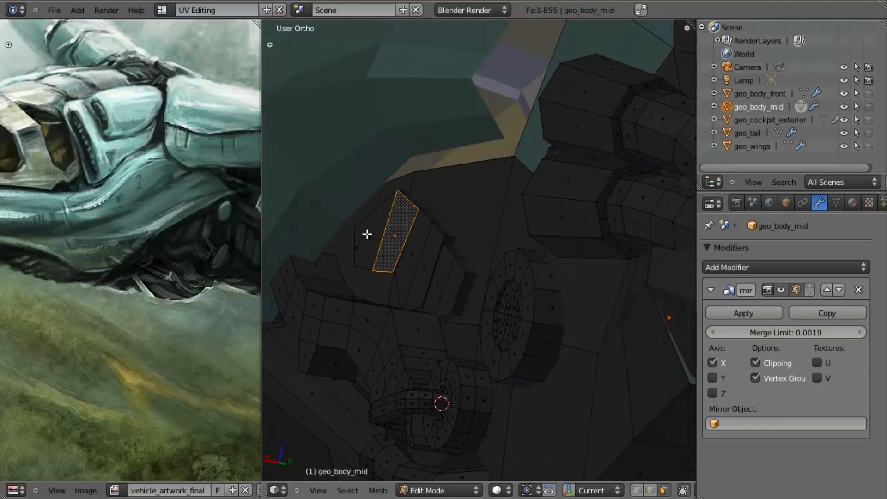
right_click(367, 235, "shift")
right_click(407, 259, "shift")
right_click(414, 254, "shift")
right_click(434, 276, "shift")
right_click(448, 285, "shift")
key("g")
key("x")
left_click(444, 285)
Check the three side plates against the reference in shaded and wireframe side views
middle_click_drag(444, 285, 489, 323)
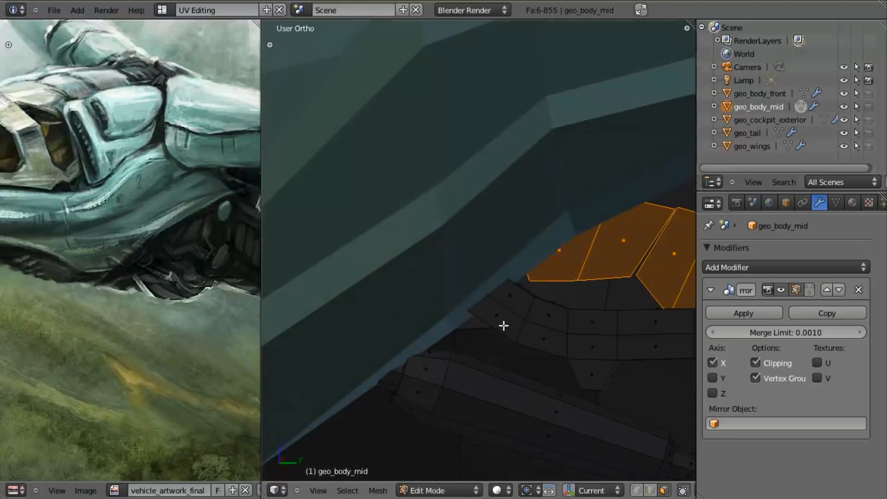
key("KP_3")
key("z")
middle_click_drag(618, 331, 423, 334, "shift")
scroll(458, 342, "up", 1)
scroll(457, 331, "down", 3)
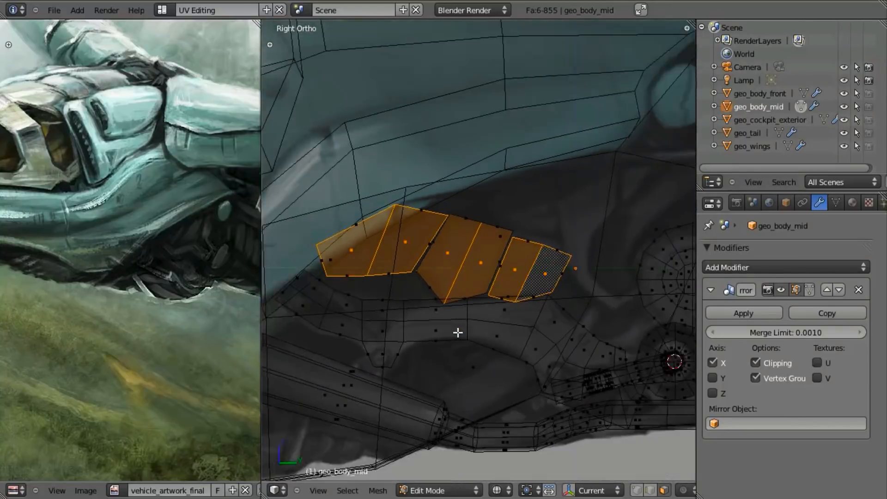
key("a")
key("z")
mouse_move(482, 301)
middle_mouse_down()
mouse_move(483, 276)
mouse_move(416, 229)
mouse_move(435, 301)
mouse_move(468, 305)
middle_mouse_up()
key("KP_3")
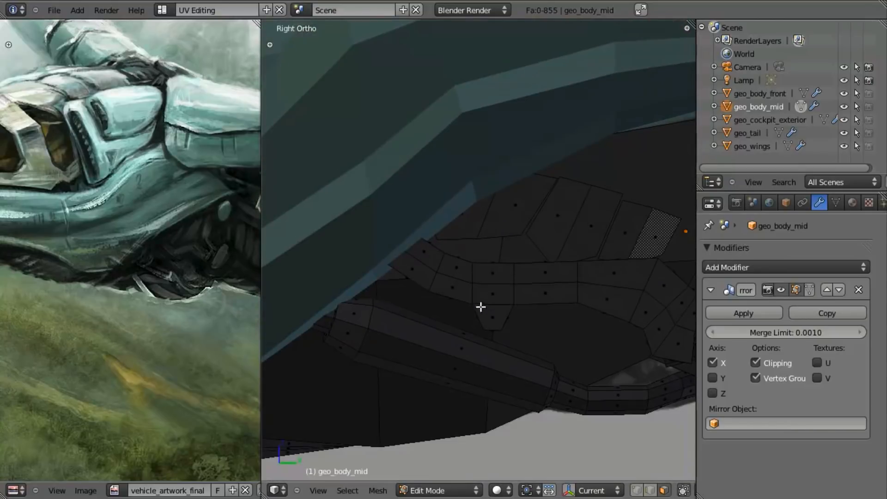
key("z")
scroll(490, 313, "up", 2)
middle_click_drag(523, 299, 401, 315, "shift")
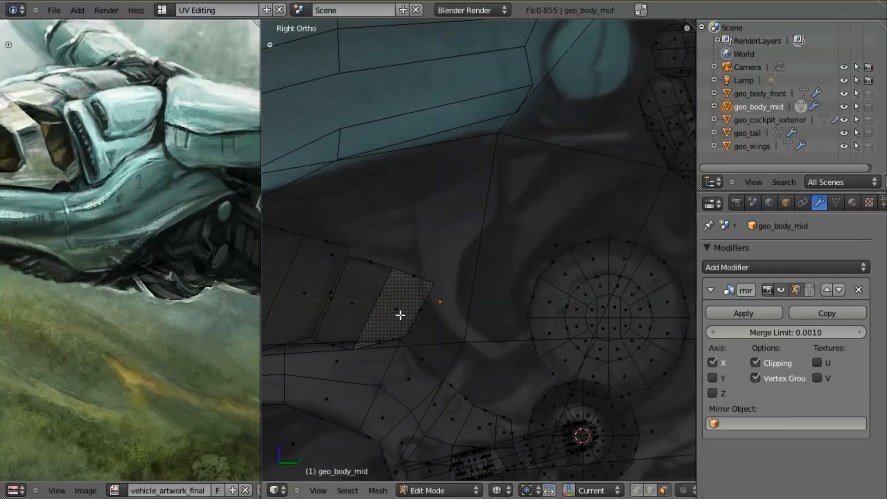
Cut a vertical edge loop through the lower mid-body behind the large cylinder, using vertex select mode
scroll(384, 326, "down", 3)
middle_click_drag(362, 347, 574, 239, "shift")
scroll(467, 293, "up", 1)
middle_click_drag(467, 293, 532, 246, "shift")
scroll(531, 259, "up", 1)
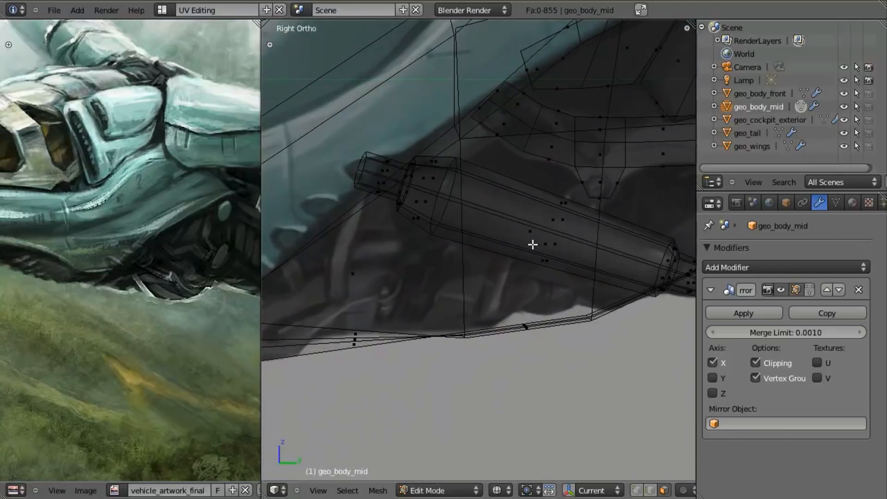
key("ctrl+Tab")
left_click(538, 305)
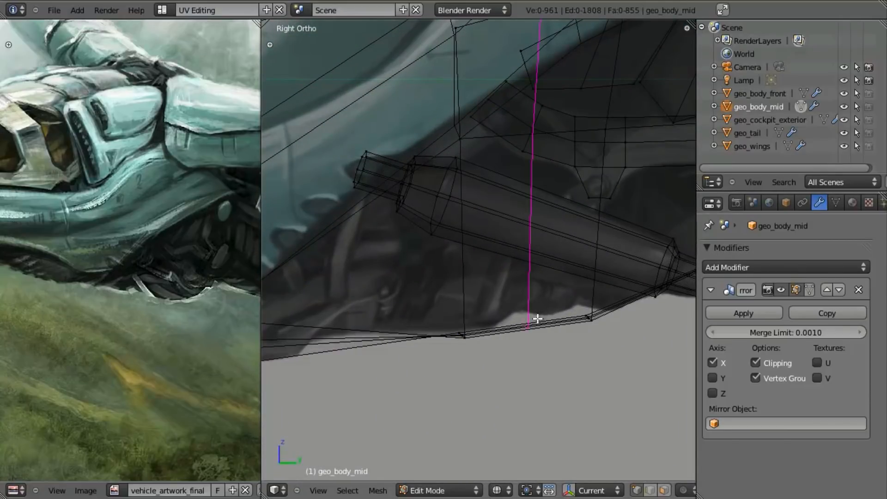
left_click(538, 318)
left_click(530, 317)
Raise the new loop's bottom vertices to follow the notch in the reference's underside silhouette
key("a")
key("b")
left_click_drag(509, 309, 555, 383)
key("g")
left_click(551, 351)
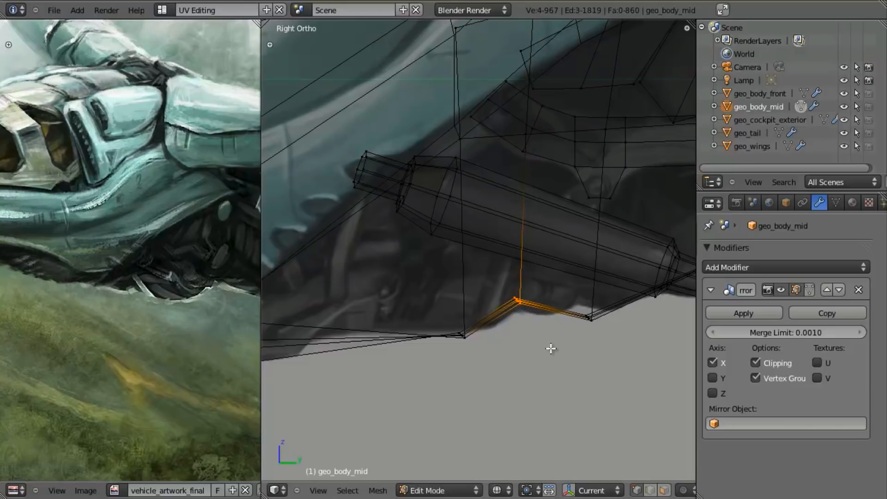
Raise the bottom vertices of the next loop behind the notch by about 0.047 along Z to follow the reference's underside
key("v")
left_click(577, 299)
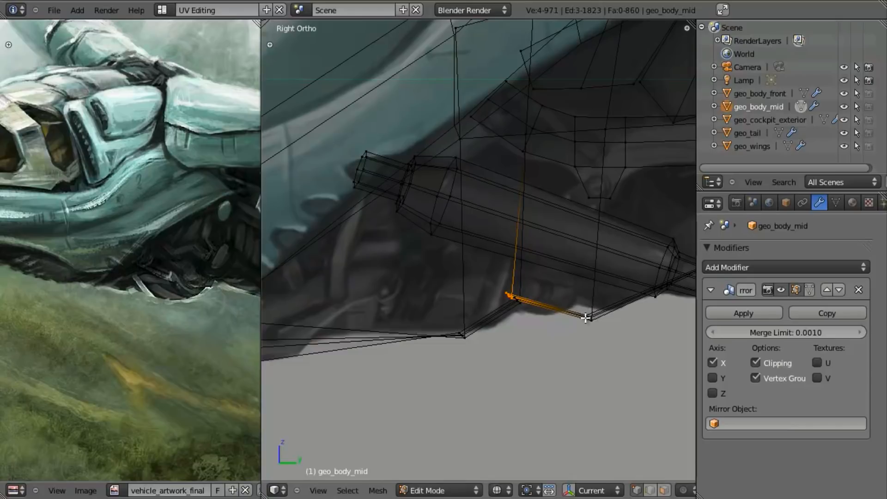
key("b")
left_click_drag(583, 314, 602, 347)
key("g")
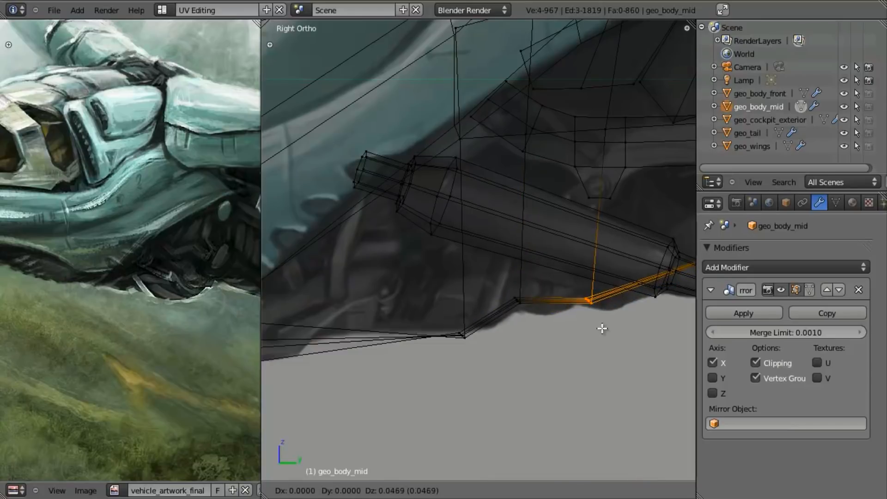
left_click(601, 333)
key("z")
middle_click_drag(600, 335, 543, 366)
key("KP_3")
key("z")
scroll(531, 362, "up", 1)
scroll(541, 365, "up", 2)
middle_click_drag(485, 341, 485, 313, "shift")
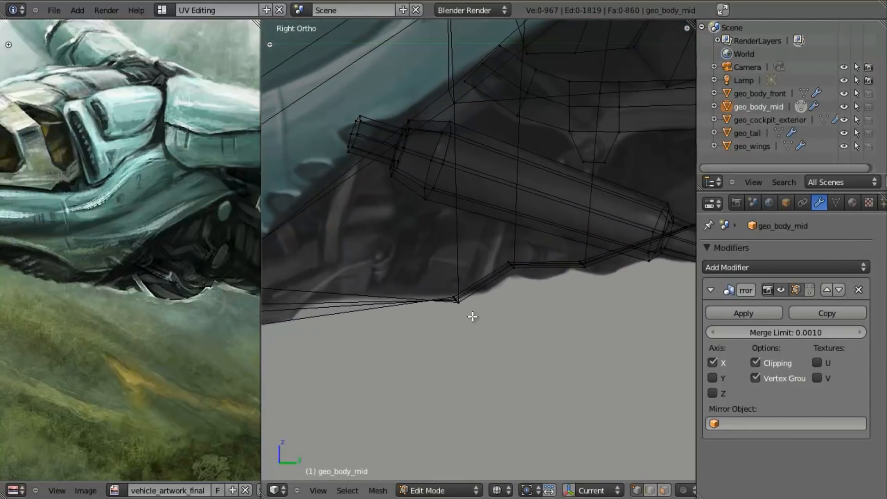
Place the 3D cursor on the centreline inside the lower mid-body, just ahead of the underside notch
scroll(509, 313, "down", 3)
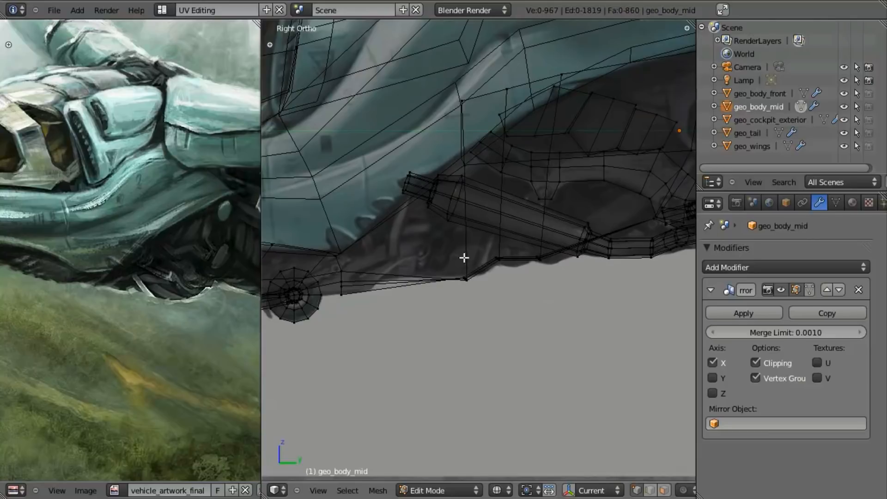
key("a")
key("a")
left_click(476, 251)
key("shift+c")
scroll(492, 273, "up", 5)
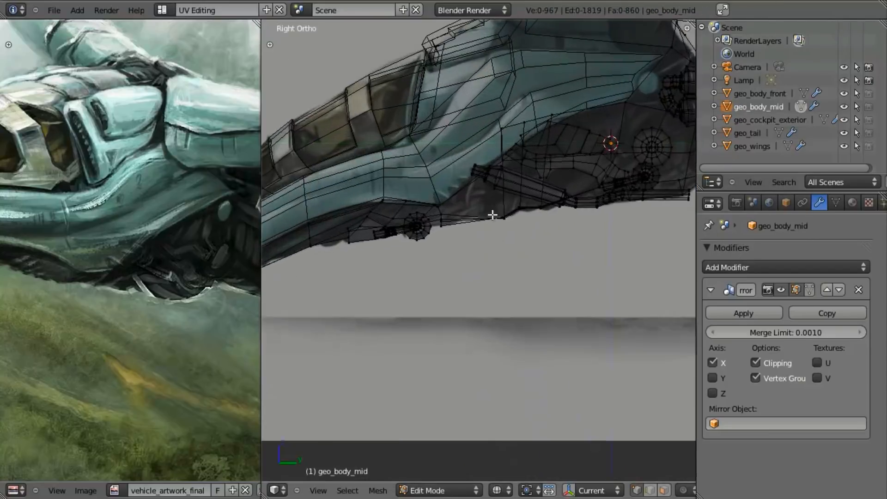
scroll(492, 273, "up", 2)
Add an 18-vertex circle facing the front view at the 3D cursor
key("KP_1")
scroll(513, 317, "down", 8)
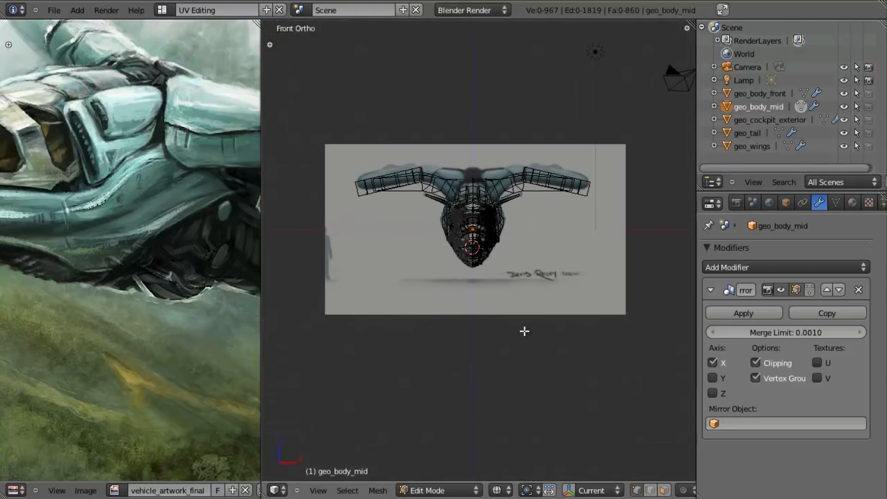
scroll(525, 331, "up", 7)
key("shift+a")
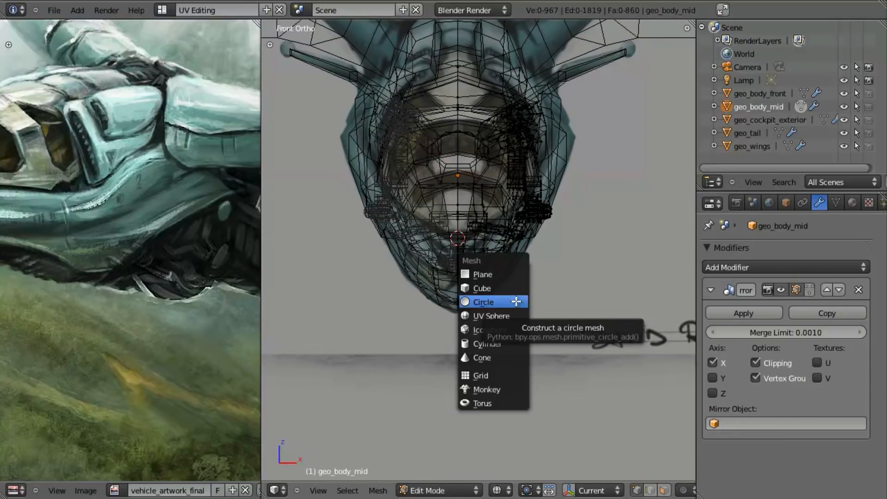
left_click(516, 301)
key("F6")
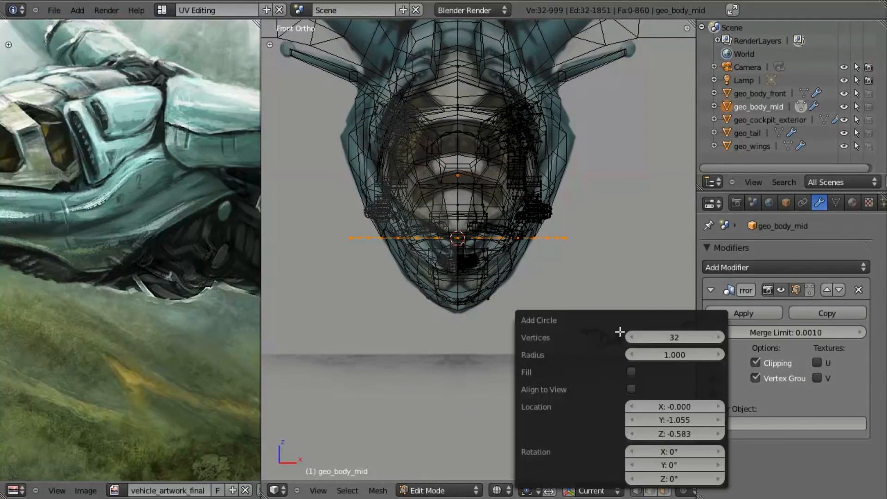
left_click(696, 332)
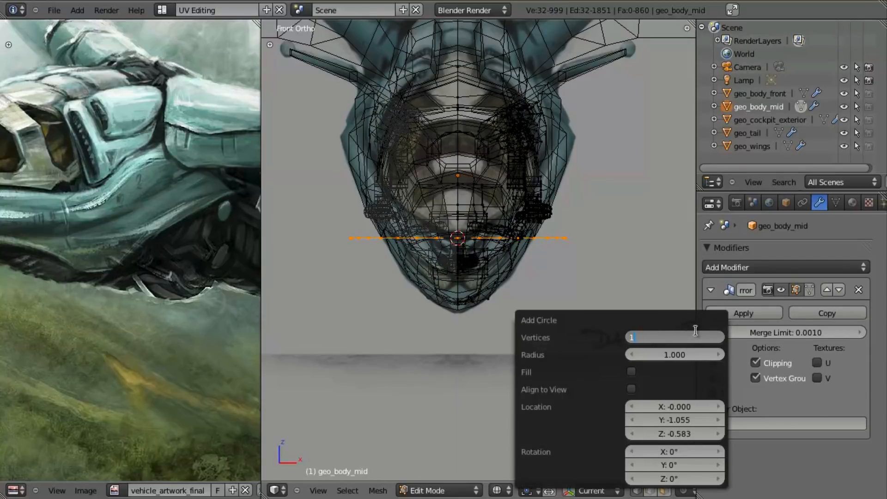
type("18")
key("Return")
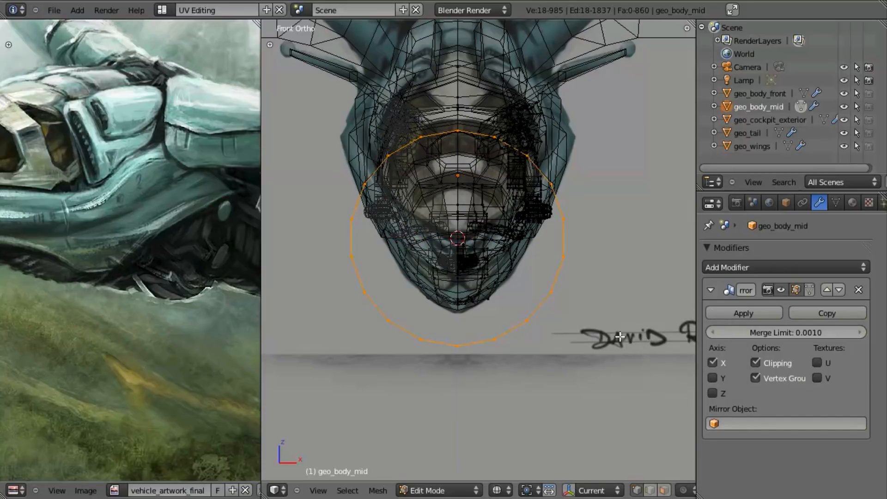
Scale the circle down to fit inside the lower body, then move it up and back and tilt it in side view
key("s")
left_click(527, 305)
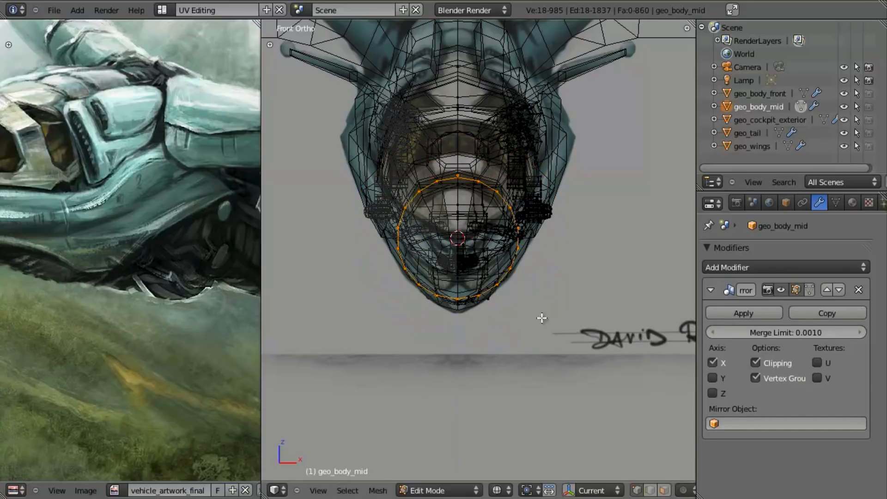
key("KP_3")
key("s")
left_click(572, 380)
key("g")
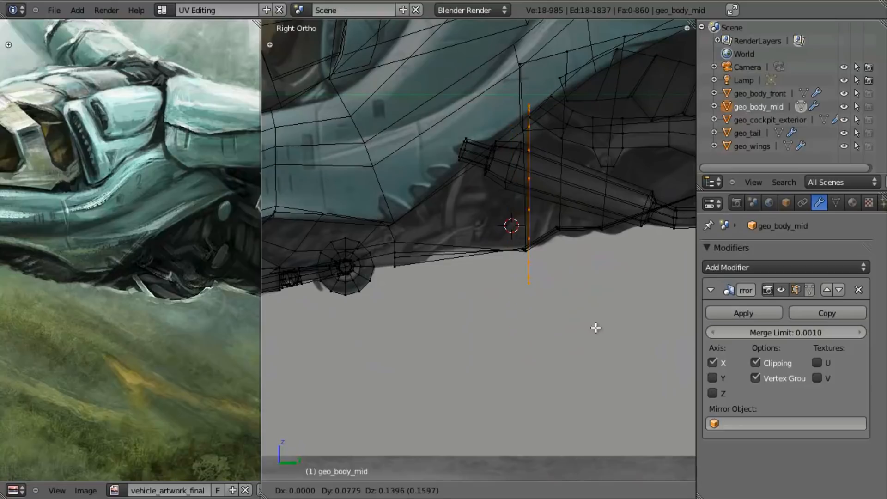
left_click(606, 312)
key("r")
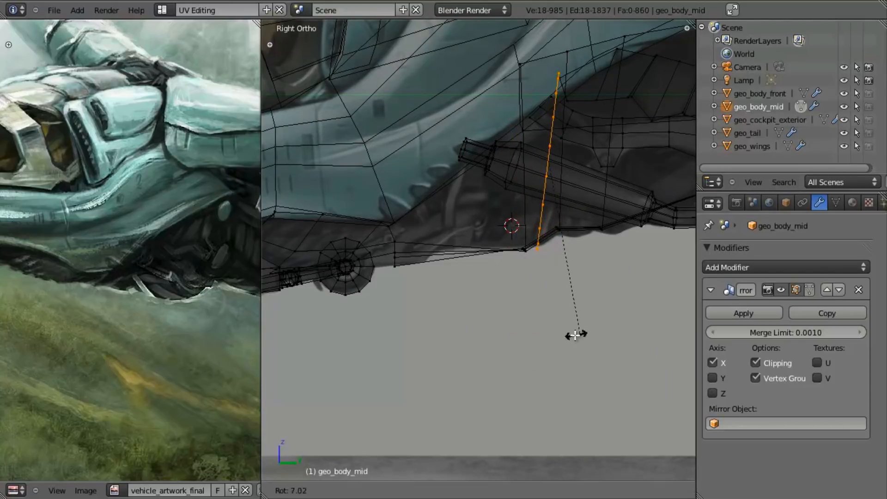
left_click(589, 349)
Extrude the tilted circle forward by about 0.3 to form a short tube
middle_click_drag(592, 353, 561, 304)
key("KP_3")
middle_click_drag(508, 296, 563, 368, "shift")
scroll(605, 401, "up", 2)
key("e")
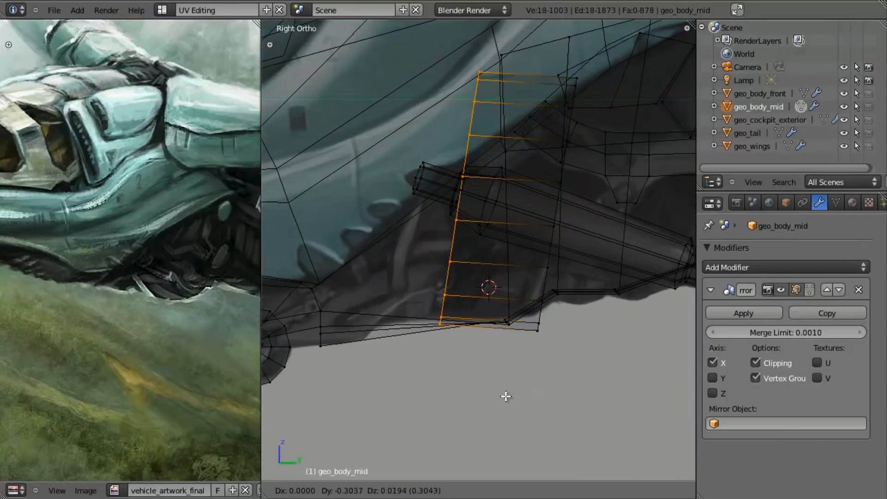
left_click(501, 388)
Adjust the position and tilt of the tube's rear edge loop, then extrude it and scale it inward to form a rim
key("a")
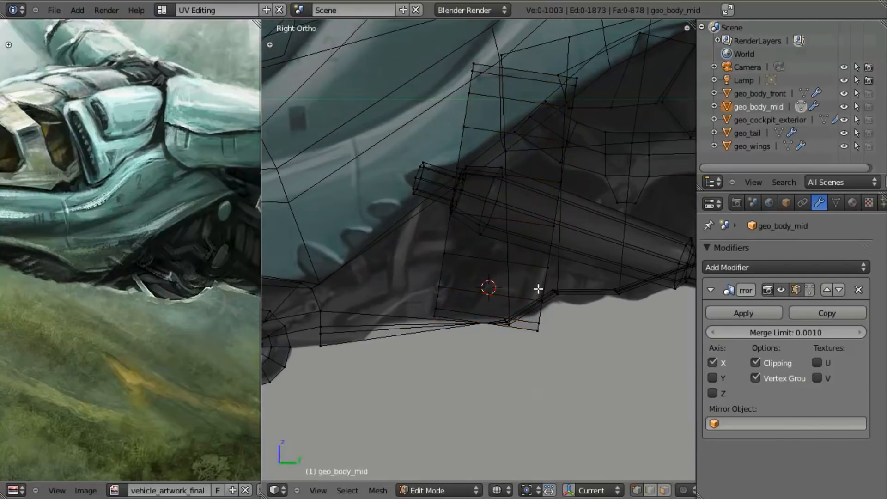
right_click(539, 314, "alt")
key("g")
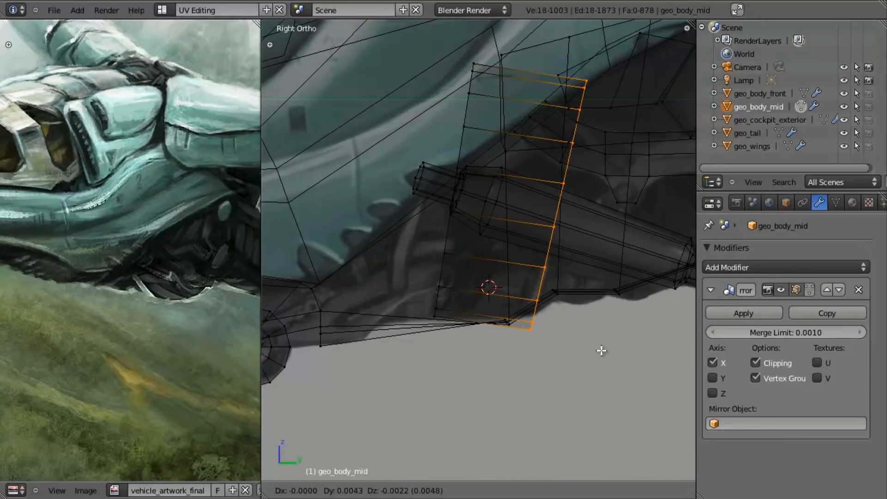
left_click(606, 353)
key("e")
key("s")
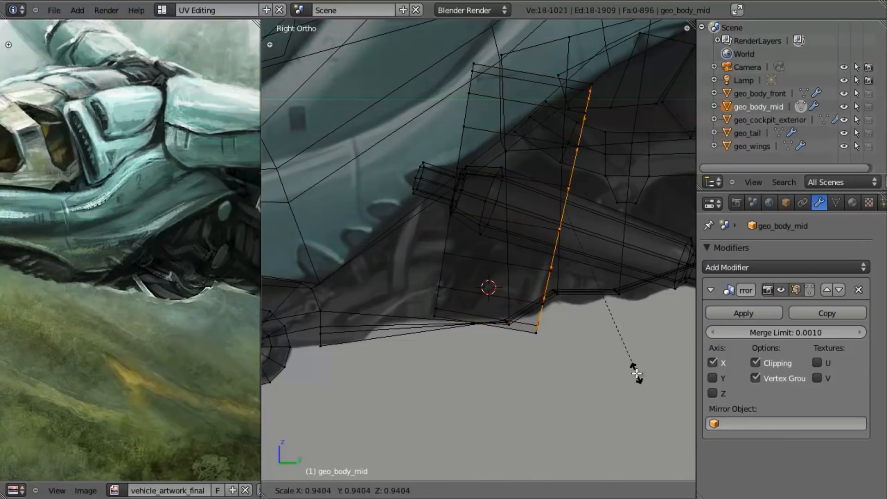
left_click(632, 337)
Select the whole linked ring and scale it up slightly so it protrudes from the underside
middle_click_drag(632, 338, 556, 313)
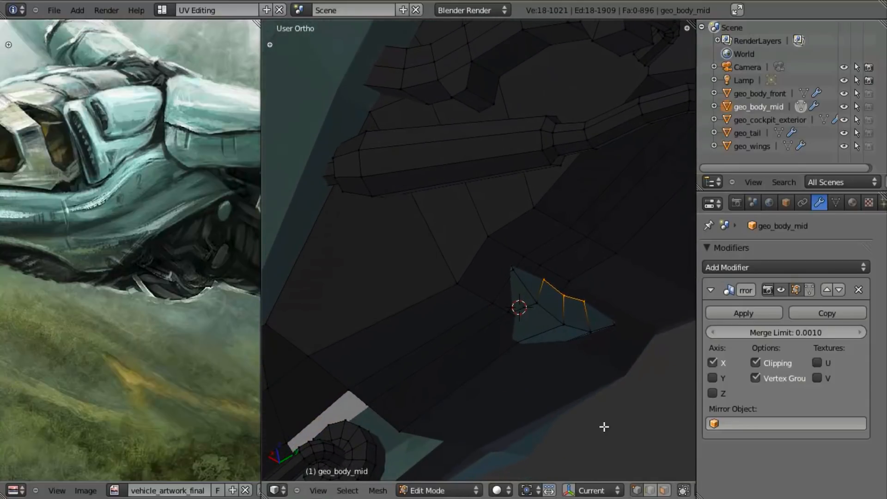
key("a")
key("l")
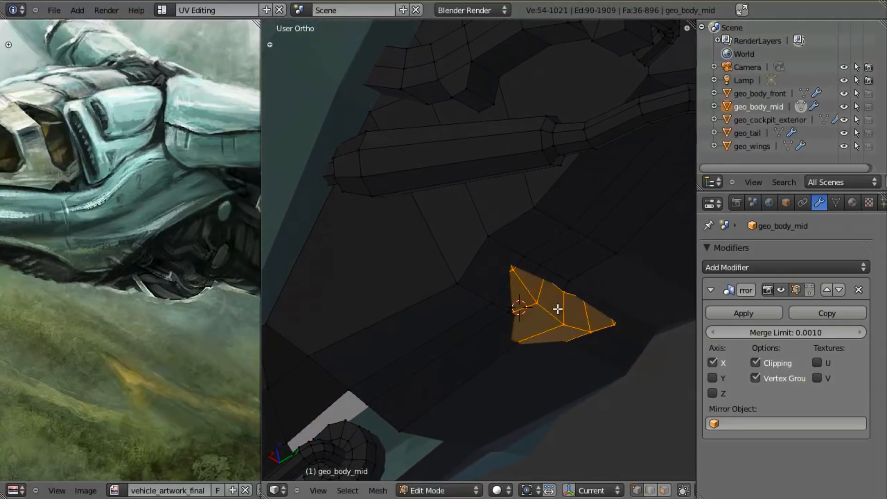
key("KP_3")
key("z")
key("s")
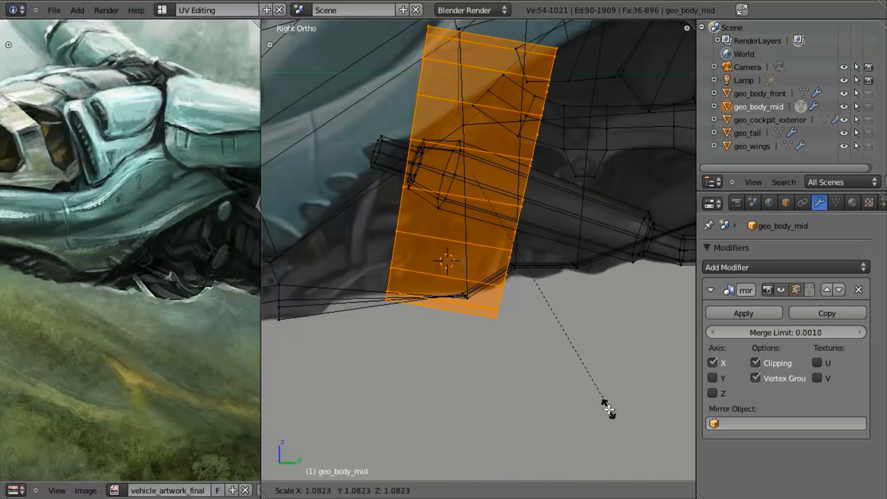
left_click(536, 406)
middle_click_drag(536, 406, 507, 302)
key("z")
key("z")
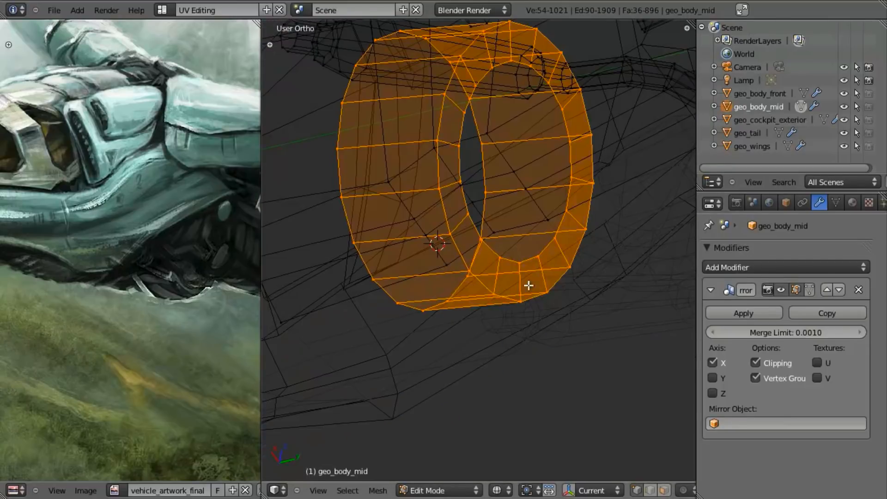
Delete the vertices of the ring's negative-X half in front view, keeping the vertices on the centreline
key("KP_1")
scroll(501, 311, "down", 3)
key("b")
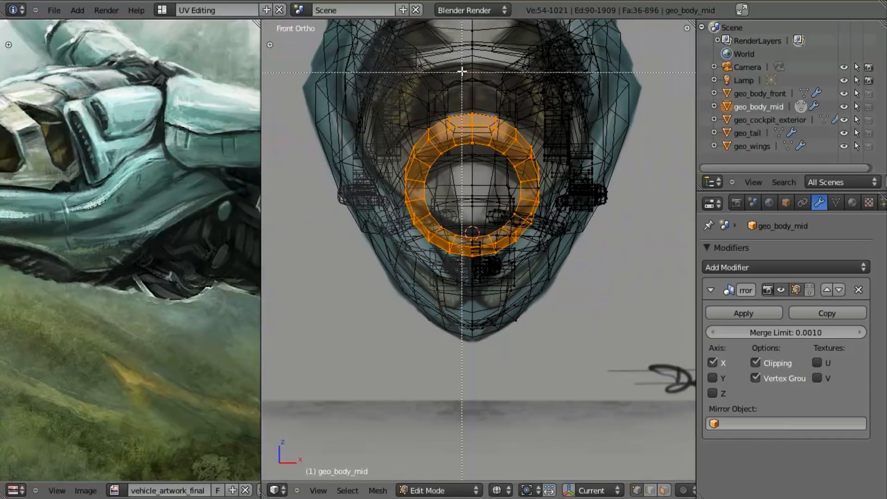
left_click_drag(500, 187, 575, 344)
key("x")
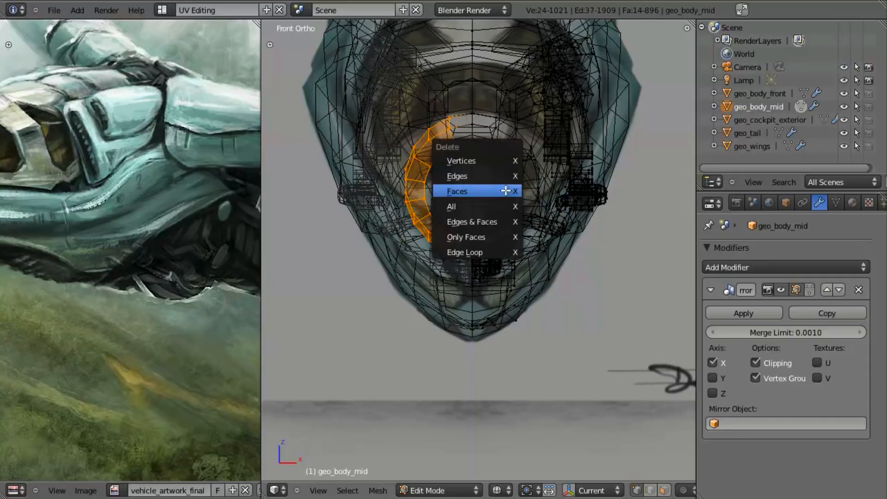
left_click(502, 160)
Select the remaining half ring and assign the dark grey material to it
key("l")
mouse_move(549, 364)
middle_mouse_down()
mouse_move(624, 276)
mouse_move(513, 193)
mouse_move(437, 213)
middle_mouse_up()
key("z")
scroll(511, 194, "up", 3)
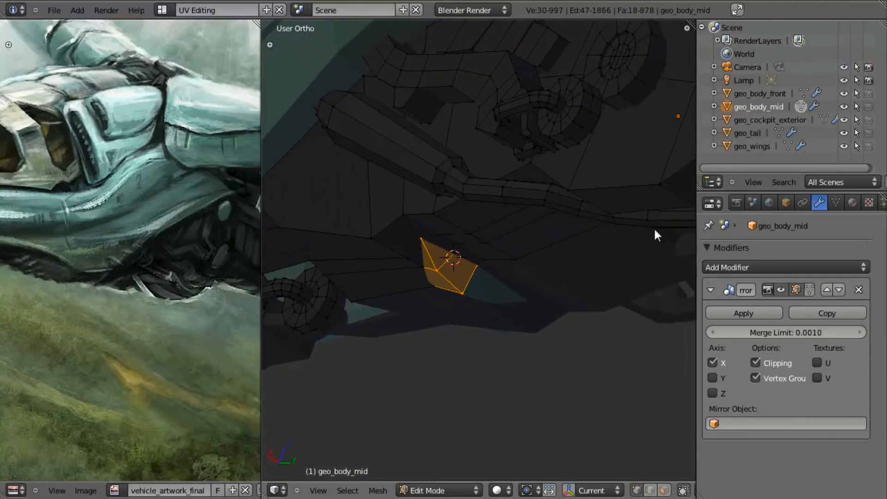
left_click(852, 203)
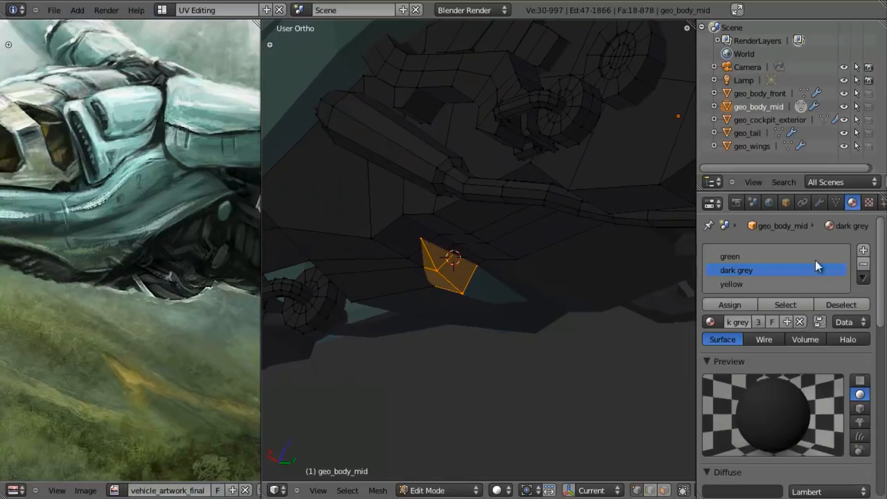
left_click(733, 304)
middle_click_drag(389, 340, 353, 340, "shift")
scroll(360, 338, "up", 3)
key("KP_3")
key("z")
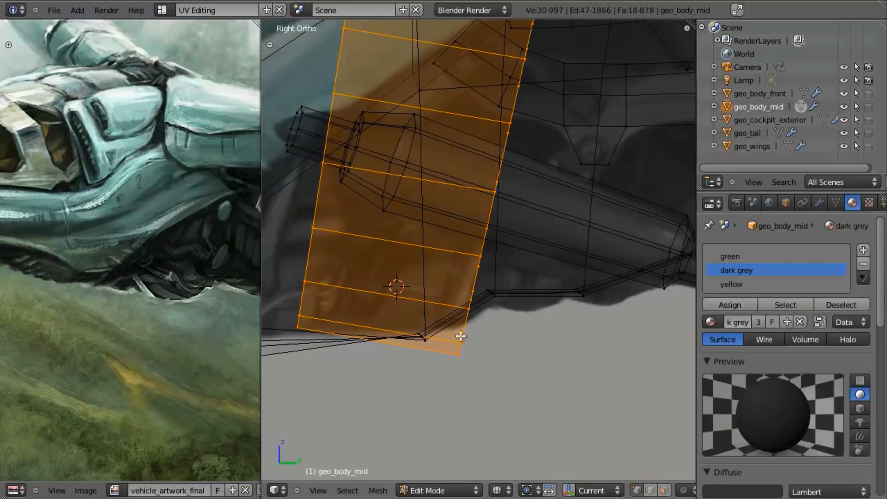
Delete the five body vertices at the underside corner inside the ring and the stray vertex left above them
middle_click_drag(450, 341, 478, 319, "shift")
scroll(472, 326, "up", 2)
key("a")
middle_click_drag(471, 352, 522, 347, "shift")
scroll(513, 351, "down", 3)
scroll(464, 337, "down", 3)
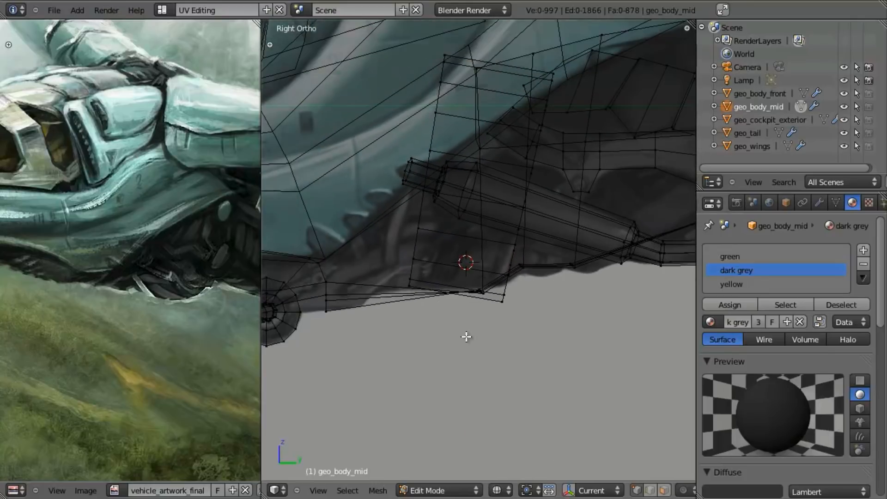
scroll(478, 337, "up", 2)
key("z")
key("z")
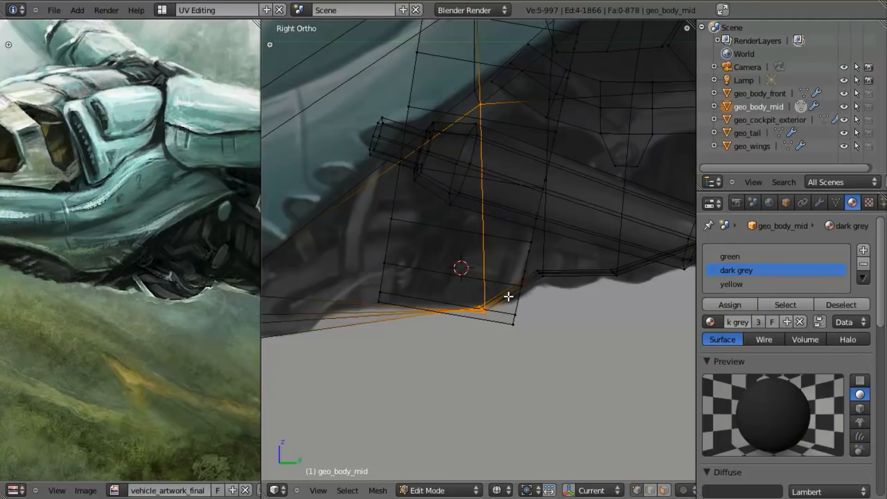
key("x")
left_click(509, 297)
scroll(518, 272, "down", 3)
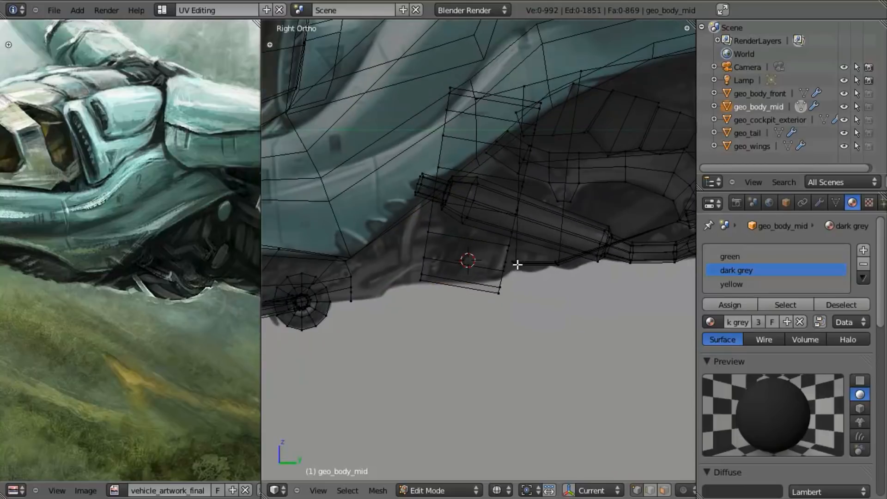
key("x")
left_click(480, 94)
Snap the 3D cursor to the midpoint between the two end vertices of the ring's inner rim loop
key("z")
mouse_move(531, 258)
middle_mouse_down()
mouse_move(524, 206)
mouse_move(485, 143)
mouse_move(562, 265)
mouse_move(530, 310)
mouse_move(562, 341)
mouse_move(541, 325)
middle_mouse_up()
key("z")
right_click(559, 334, "alt")
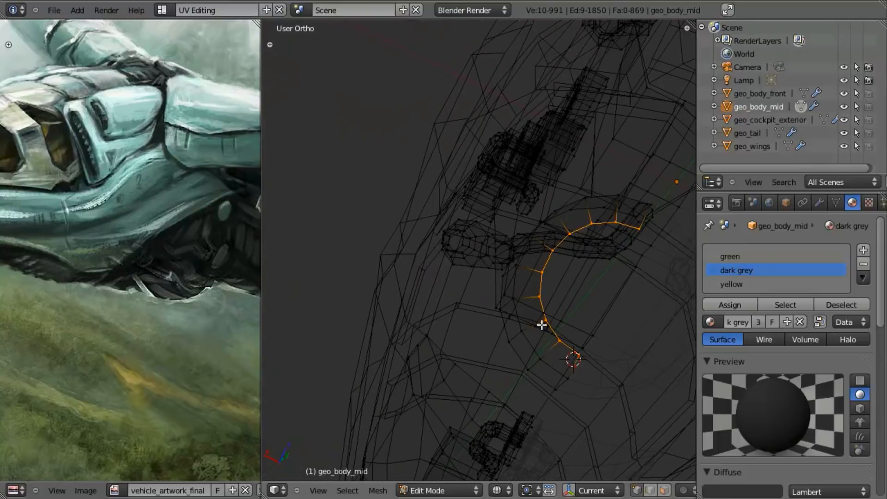
right_click(580, 359)
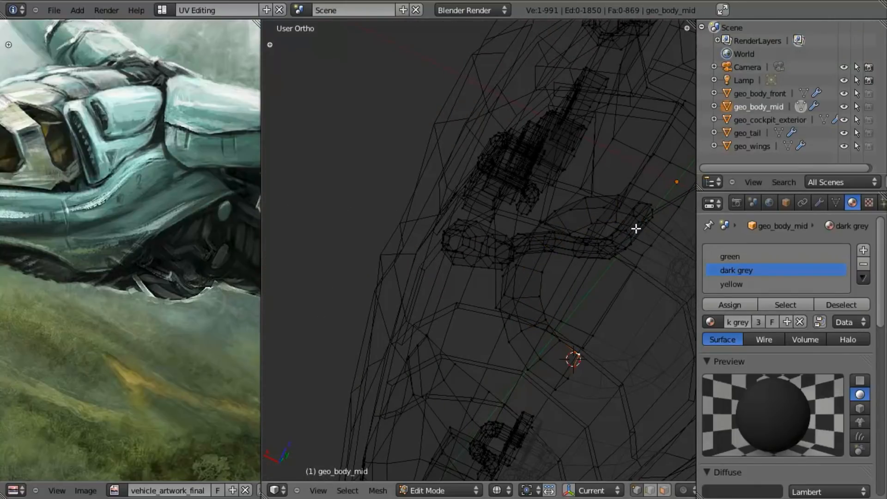
middle_click_drag(619, 291, 620, 331)
key("shift+s")
left_click(619, 332)
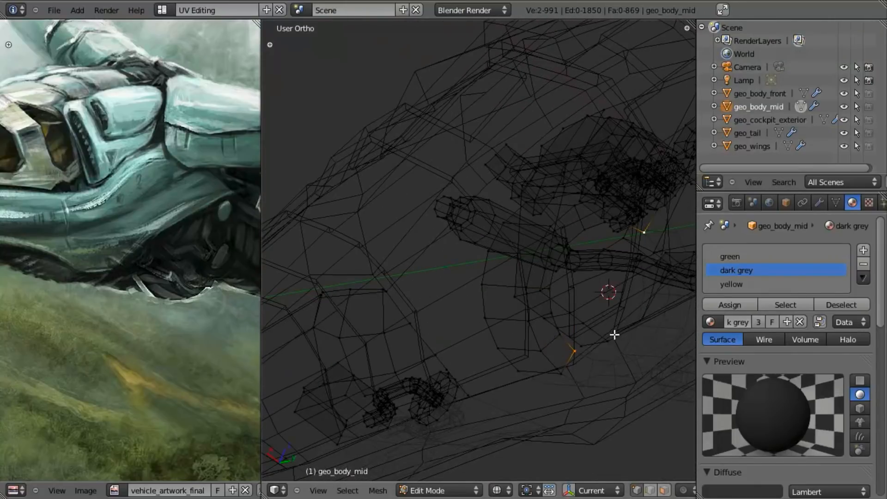
Use the 3D cursor as the pivot point and scale the inner rim loop inward to widen the rim
key("super")
right_click(563, 283)
right_click(551, 280, "alt")
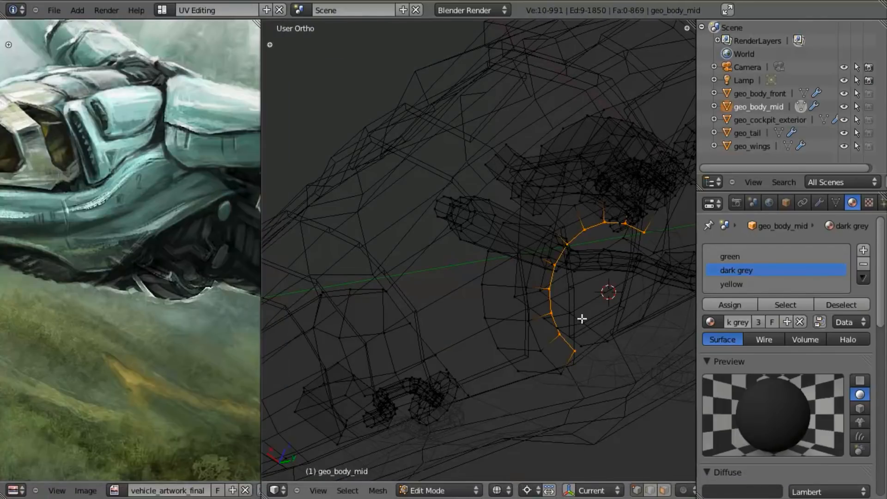
key("s")
left_click(619, 391)
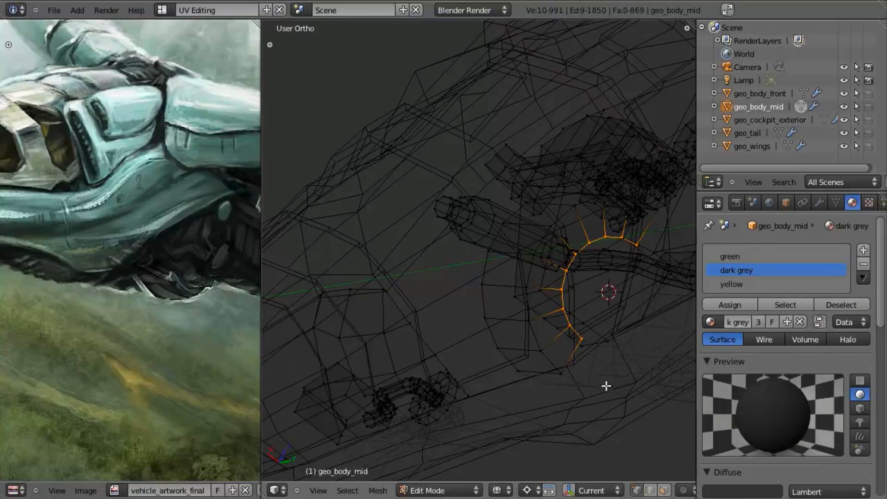
Add an edge loop around the half ring in side view and slide it close to the ring's rear rim
middle_click_drag(609, 389, 557, 258)
key("z")
mouse_move(532, 304)
middle_mouse_down()
mouse_move(566, 307)
mouse_move(589, 368)
middle_mouse_up()
key("KP_3")
key("z")
scroll(553, 353, "up", 3)
key("a")
left_click(507, 369)
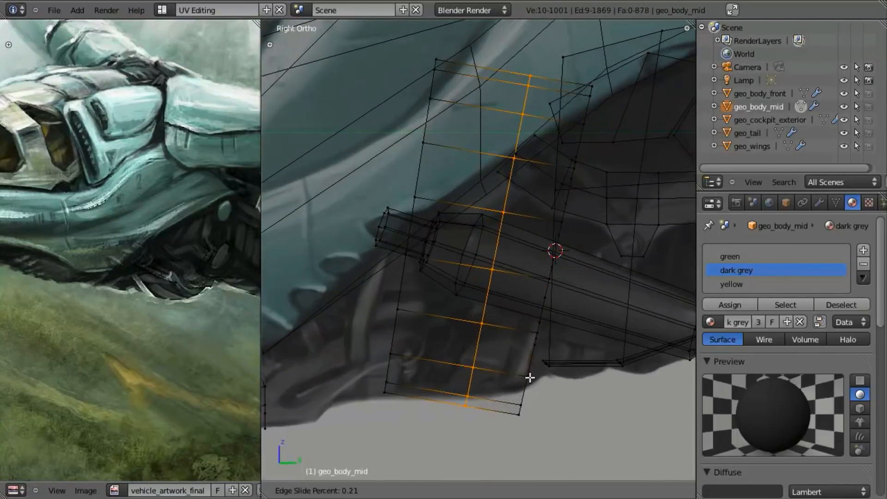
left_click(553, 381)
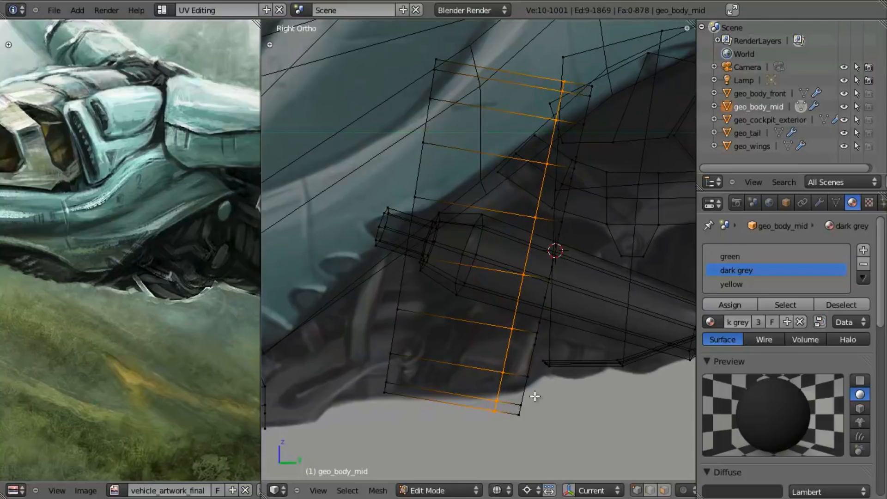
Snap the 3D cursor to the midpoint between the two end vertices of the ring's rear rim
key("a")
right_click(525, 398, "alt")
right_click(525, 406)
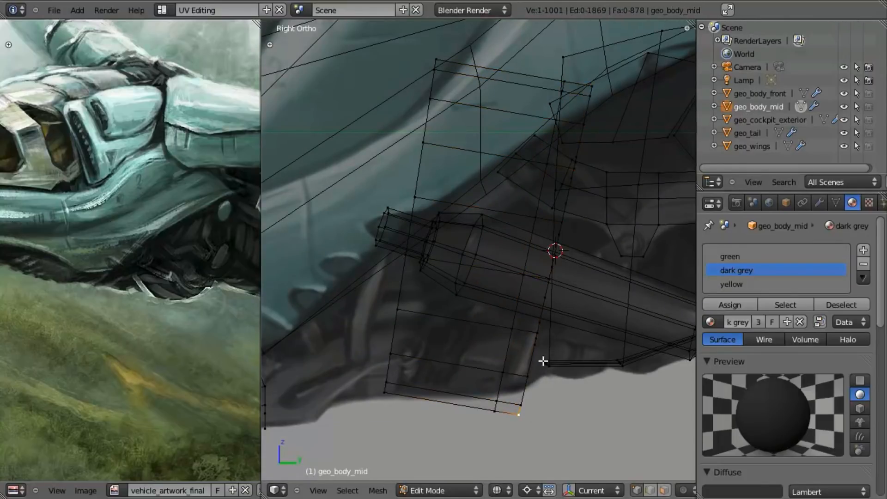
key("shift+s")
left_click(591, 85)
Select the ring's two rearmost rim edge loops and scale them inward to about 0.85 around the 3D cursor
middle_click_drag(594, 209, 545, 179)
right_click(534, 185, "alt")
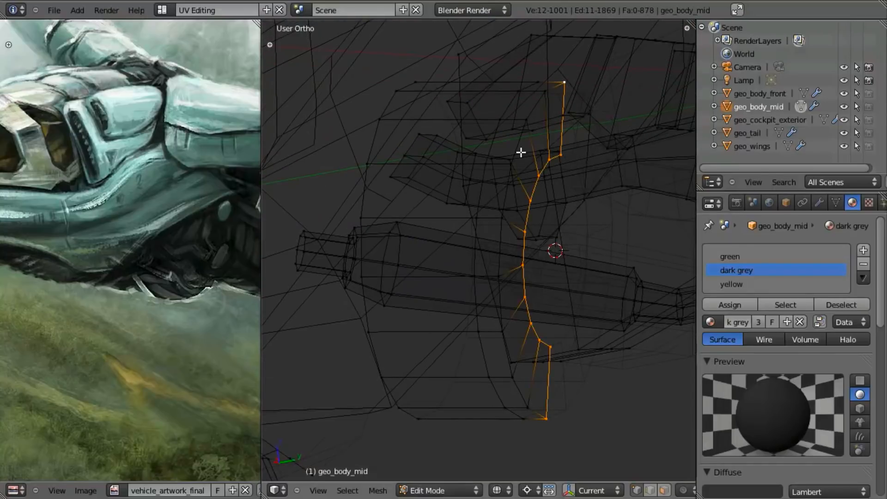
right_click(517, 146, "alt+shift")
key("s")
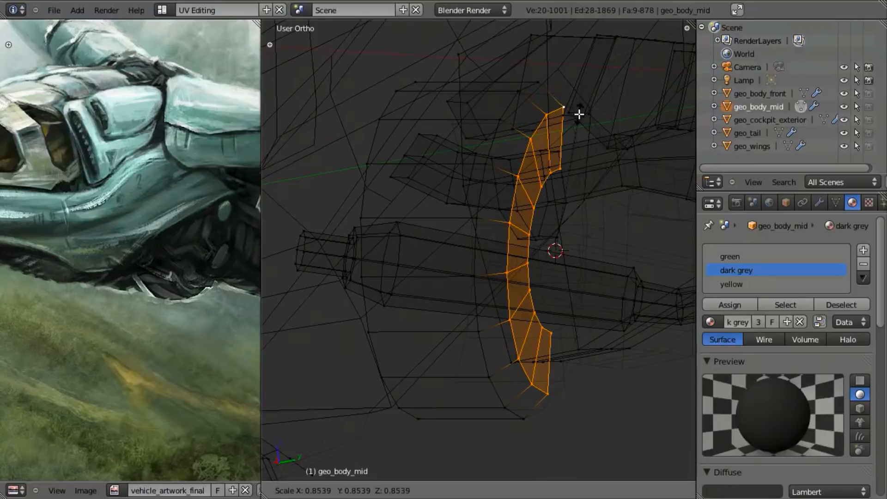
left_click(580, 114)
Add an edge loop on the ring's sloped rim band and snap the 3D cursor midway between the loop's end vertices
key("ctrl+r")
left_click(537, 106)
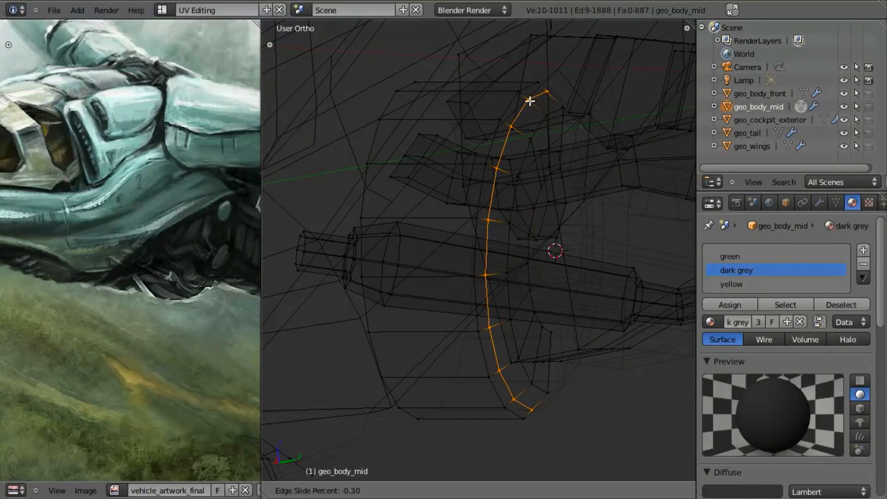
left_click(537, 102)
right_click(548, 90)
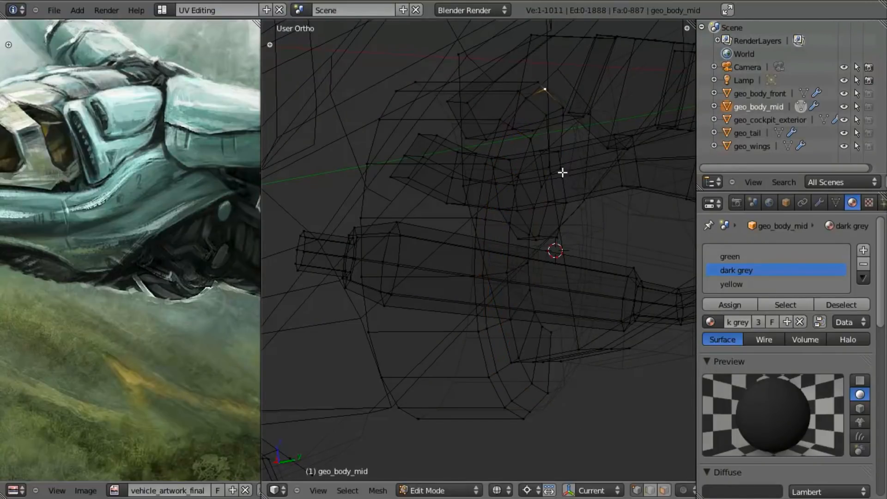
key("shift+s")
left_click(532, 404)
Scale the added rim edge loop around the 3D cursor to shape the ring's bevel
key("a")
right_click(507, 385, "alt")
key("s")
left_click(584, 437)
key("KP_3")
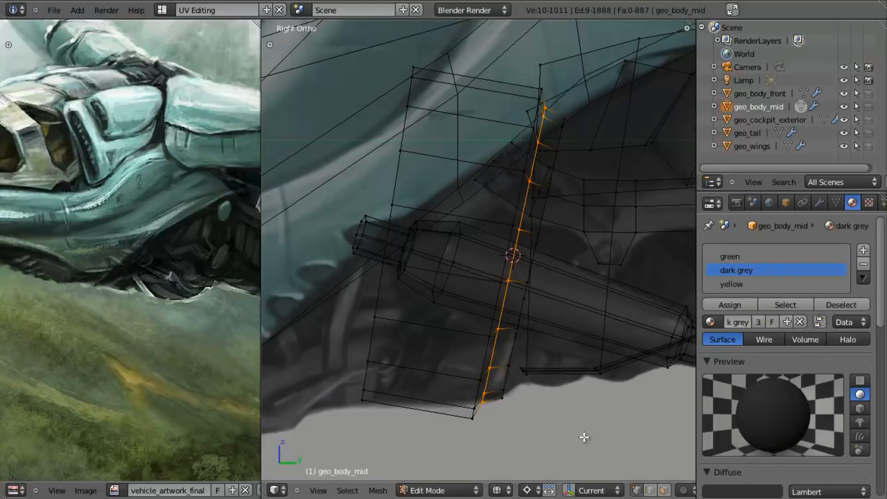
key("z")
middle_click_drag(522, 435, 555, 430, "shift")
key("z")
key("a")
Add a cube in the gap between the wheel and the half ring and scale it down to fit the underside
scroll(533, 394, "down", 2)
scroll(533, 394, "down", 2)
middle_click_drag(462, 397, 552, 354, "shift")
scroll(478, 393, "up", 4)
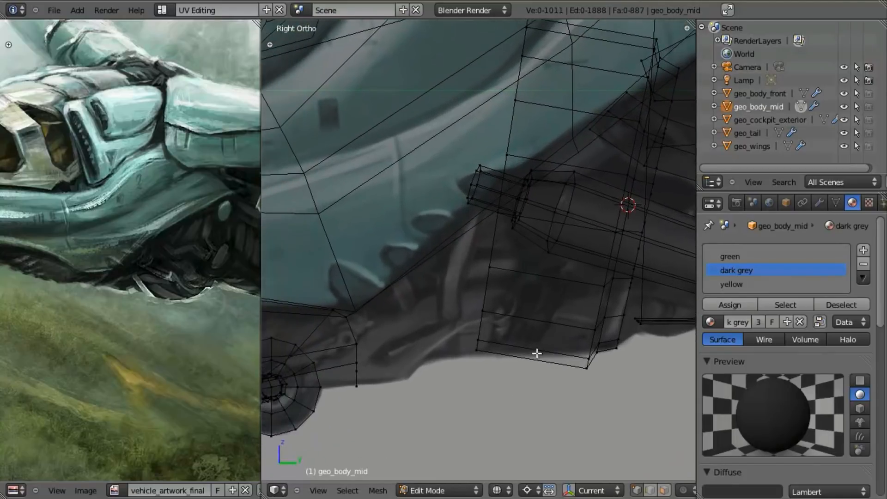
scroll(501, 342, "down", 4)
scroll(499, 331, "up", 3)
middle_click_drag(483, 337, 499, 328, "shift")
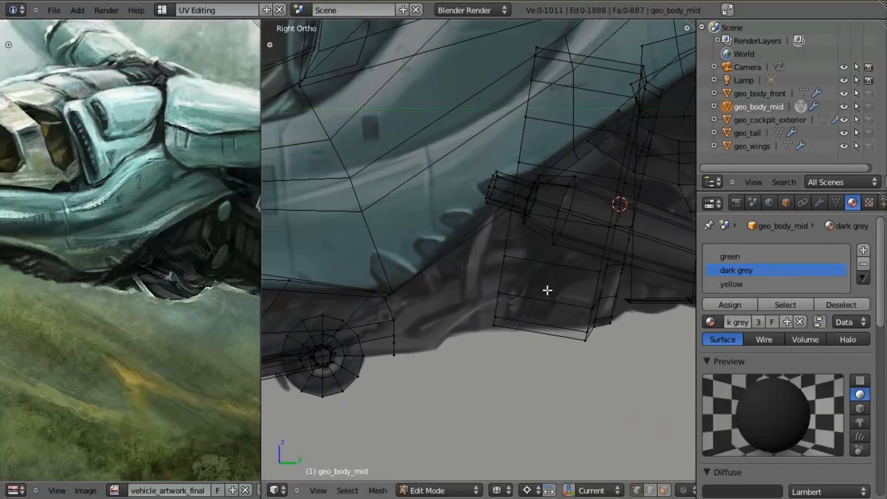
scroll(453, 312, "down", 3)
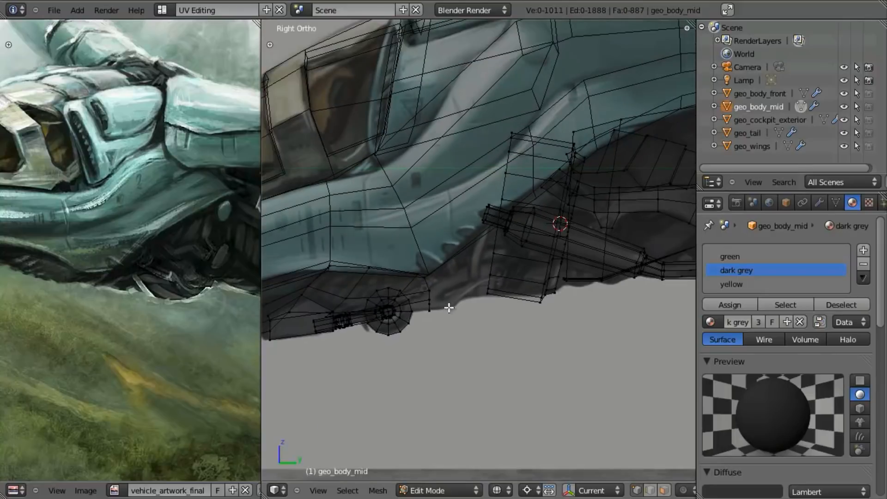
scroll(479, 299, "up", 3)
key("shift+a")
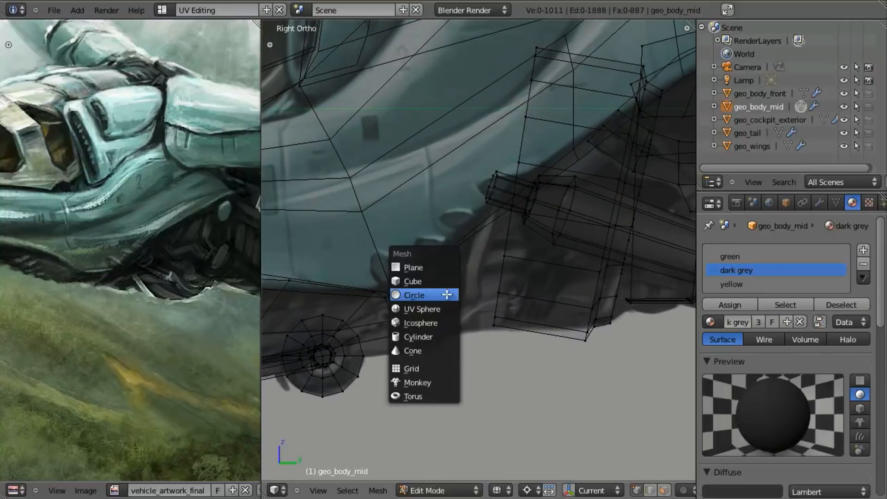
left_click(417, 281)
key("s")
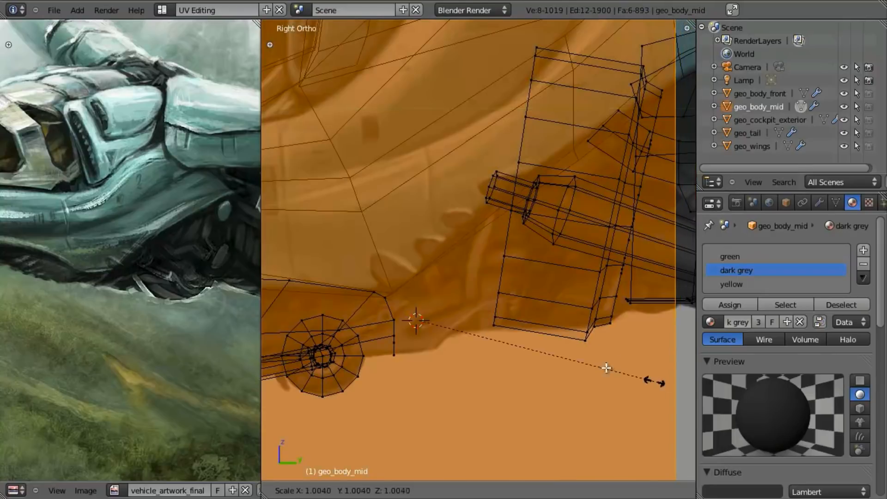
left_click(452, 326)
Position the cube beside the wheel in side view and shift it sideways to the centre line in front view
middle_click_drag(544, 408, 640, 373, "shift")
key("g")
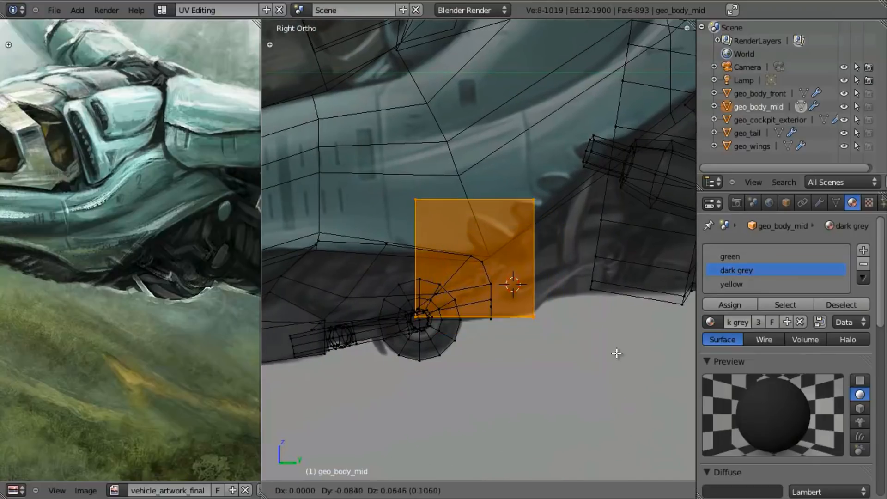
left_click(618, 354)
key("KP_1")
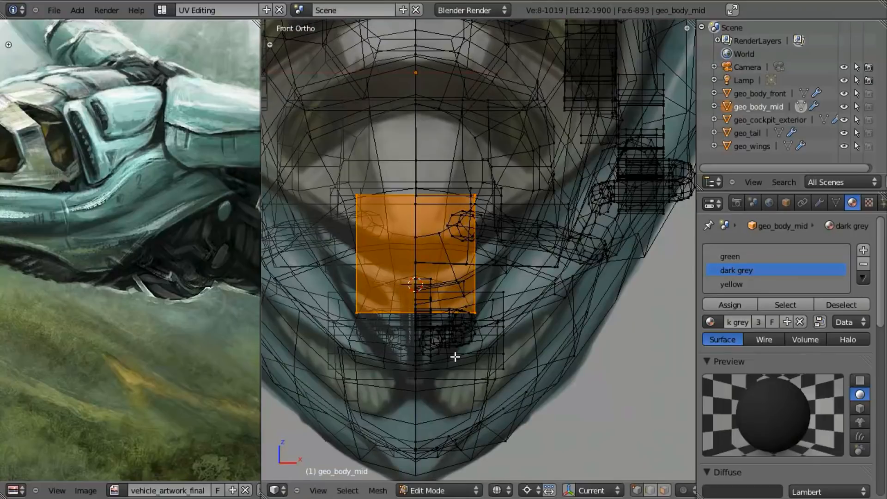
key("g")
left_click(559, 363)
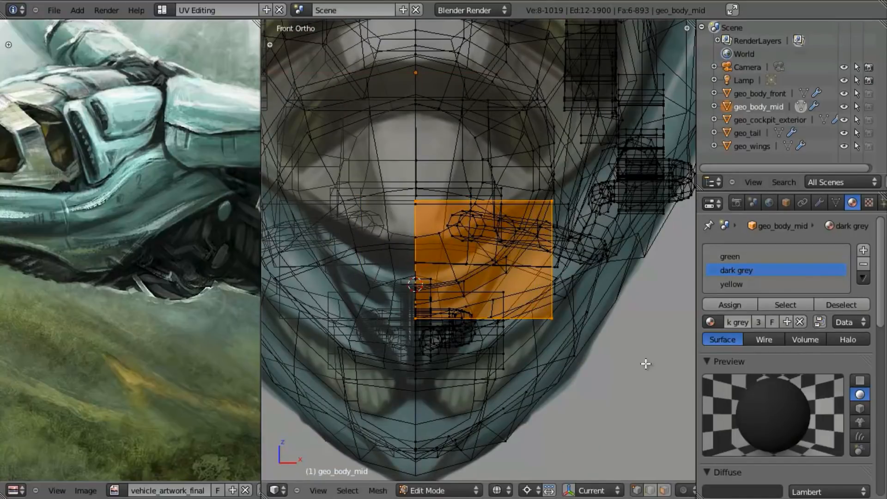
Scale the cube along X and rotate it slightly in side view to follow the reference underside
key("s")
key("x")
left_click(578, 349)
key("KP_3")
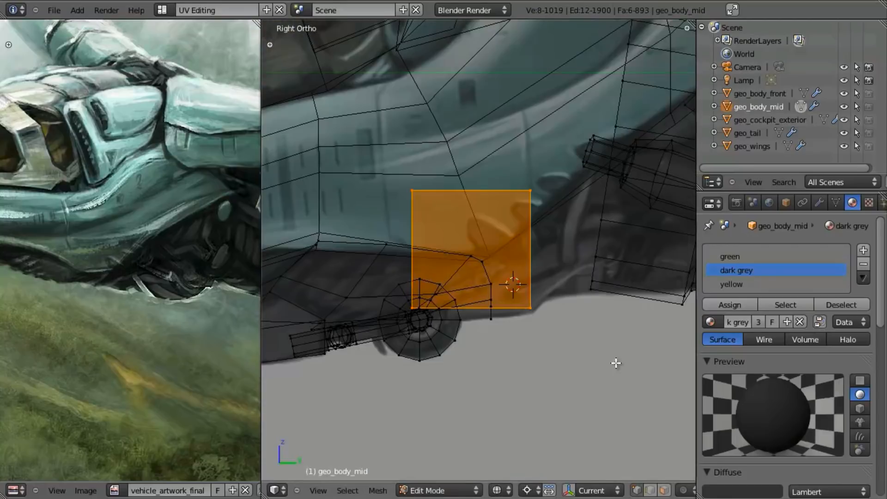
scroll(616, 363, "up", 2)
key("r")
left_click(605, 370)
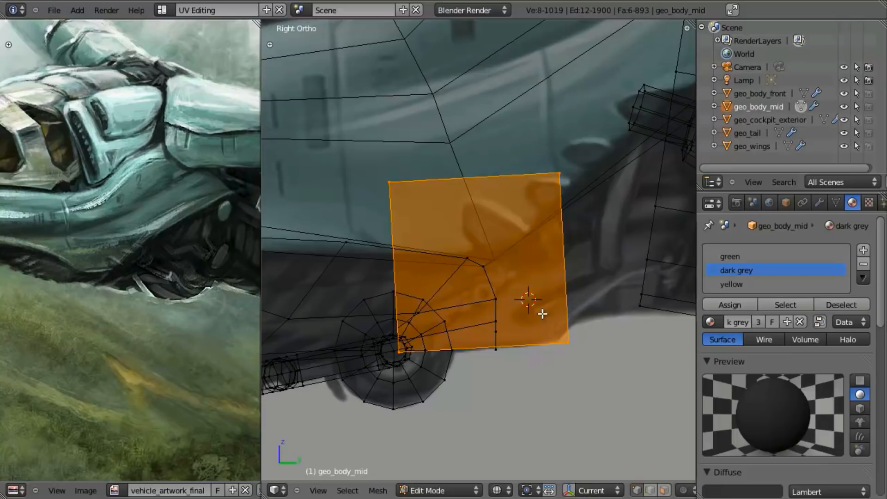
Extrude the cube's rear face toward the half ring, then move and rotate it to follow the underside silhouette
key("a")
middle_click_drag(596, 284, 560, 303, "shift")
key("b")
left_click_drag(499, 146, 532, 379)
key("e")
left_click(662, 314)
key("g")
left_click(601, 373)
key("r")
left_click(578, 377)
Add an edge loop across the extruded section and raise its lower vertices to form a notch in the silhouette
left_click(569, 311)
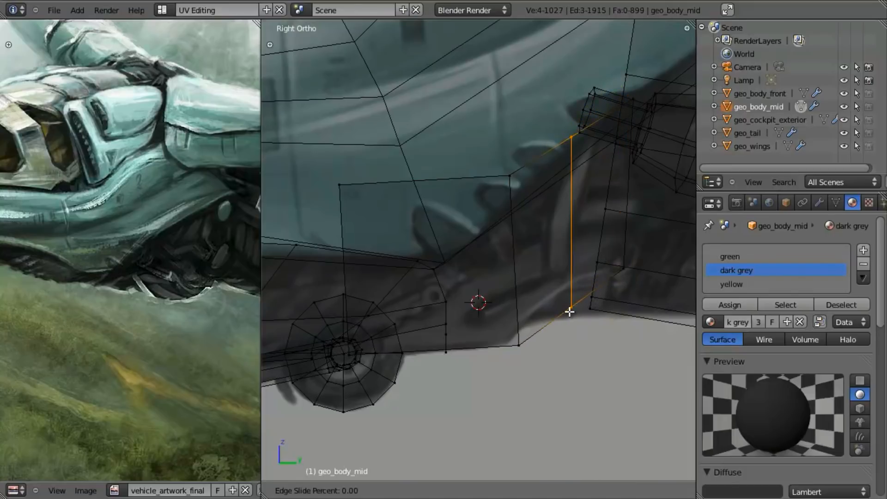
left_click(564, 310)
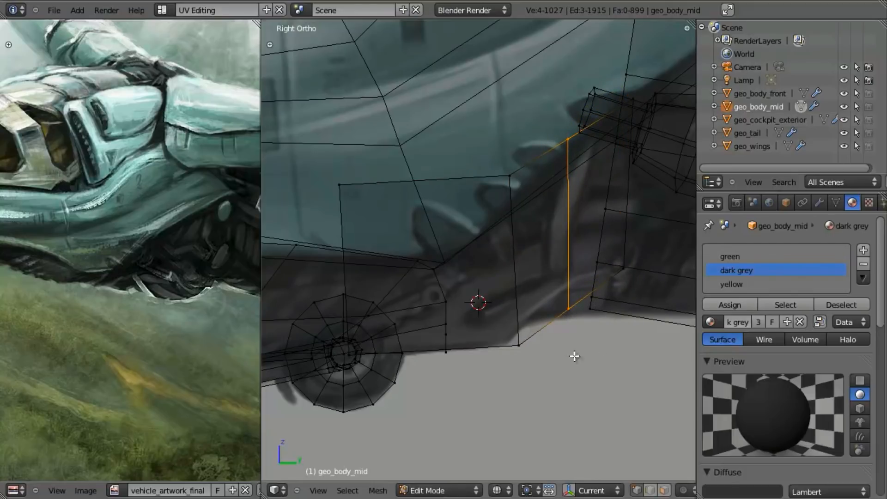
key("a")
key("b")
key("Escape")
left_click_drag(554, 268, 575, 355)
key("g")
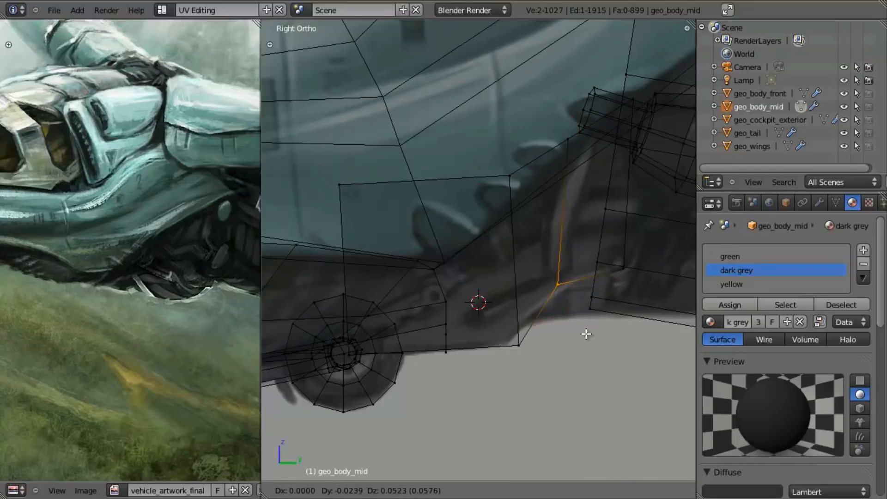
left_click(591, 339)
Assign the dark grey material to the whole extruded block and move it along X by about 0.06
middle_click_drag(559, 371, 513, 330)
key("l")
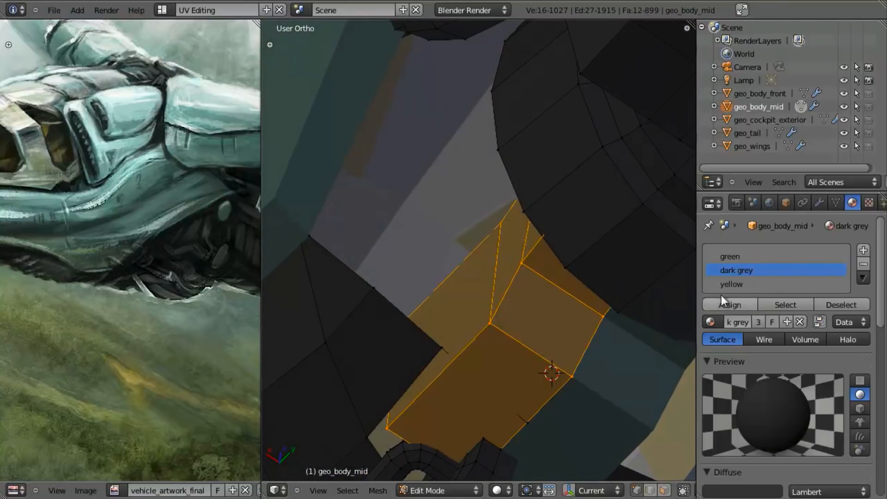
middle_click_drag(578, 319, 481, 301)
key("g")
key("x")
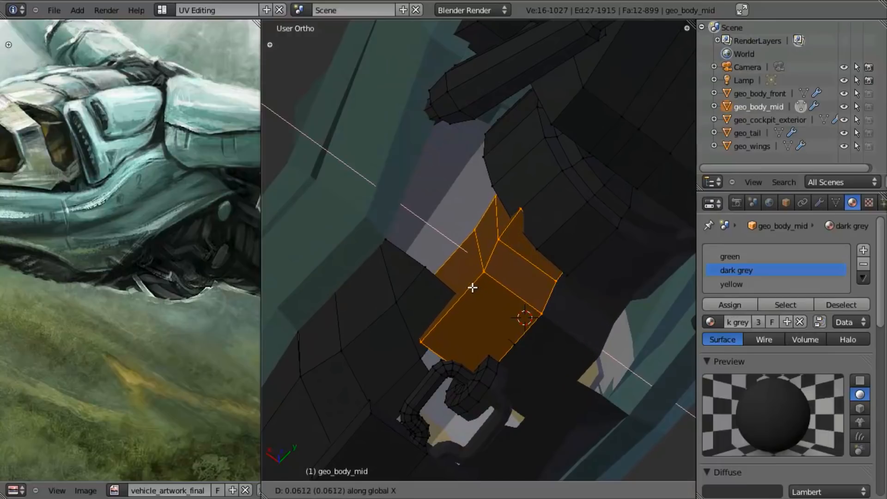
left_click(477, 273)
Delete the hidden inner face of the block at the mirror plane
key("z")
middle_click_drag(486, 256, 567, 237)
middle_click_drag(510, 333, 526, 350)
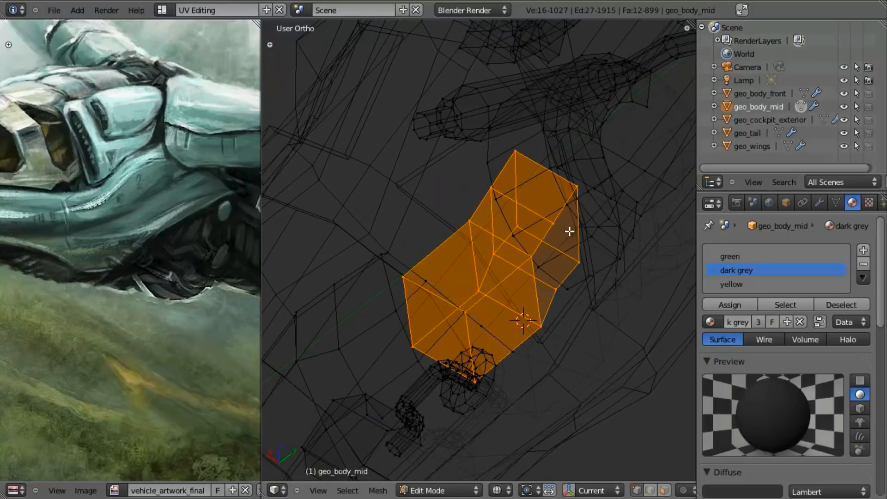
right_click(532, 258)
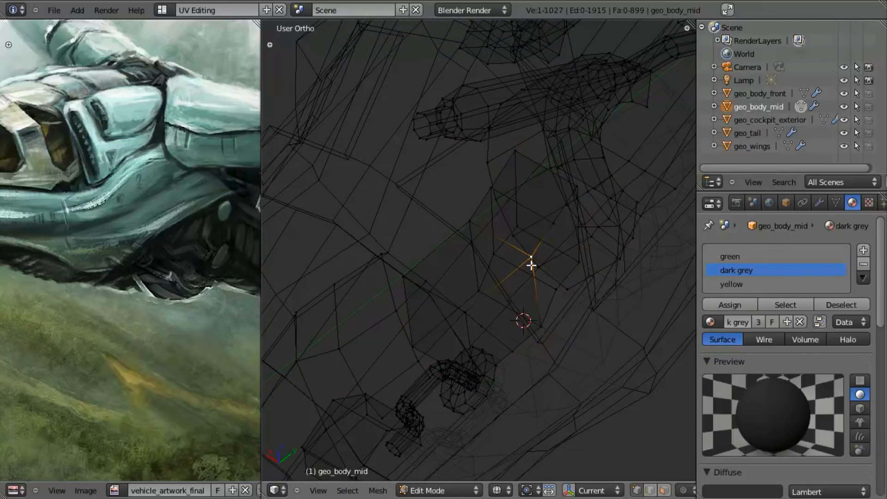
key("x")
left_click(553, 352)
middle_click_drag(553, 349, 521, 311)
key("z")
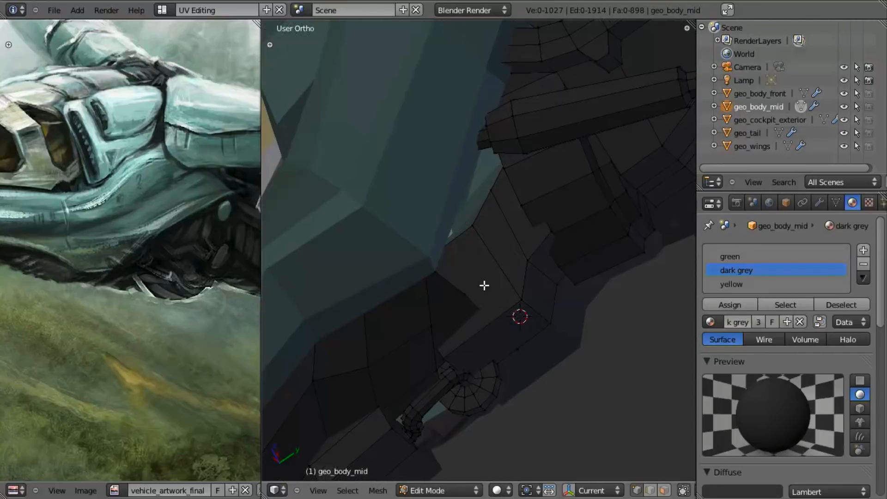
Cut one lengthwise and one crosswise edge loop into the dark grey block near the wheel
key("KP_3")
key("z")
scroll(511, 330, "up", 2)
middle_click_drag(423, 344, 486, 321, "shift")
mouse_move(568, 338)
middle_mouse_down()
mouse_move(522, 320)
mouse_move(509, 333)
mouse_move(484, 327)
middle_mouse_up()
key("z")
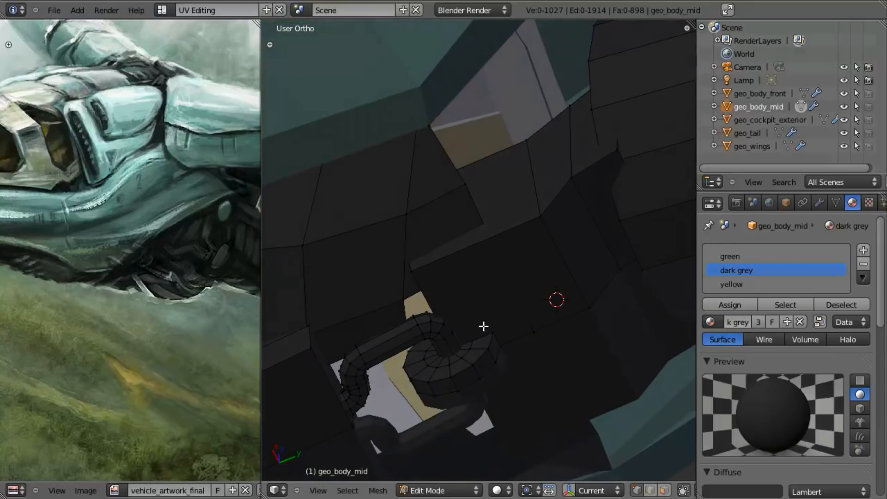
middle_click_drag(562, 316, 539, 298)
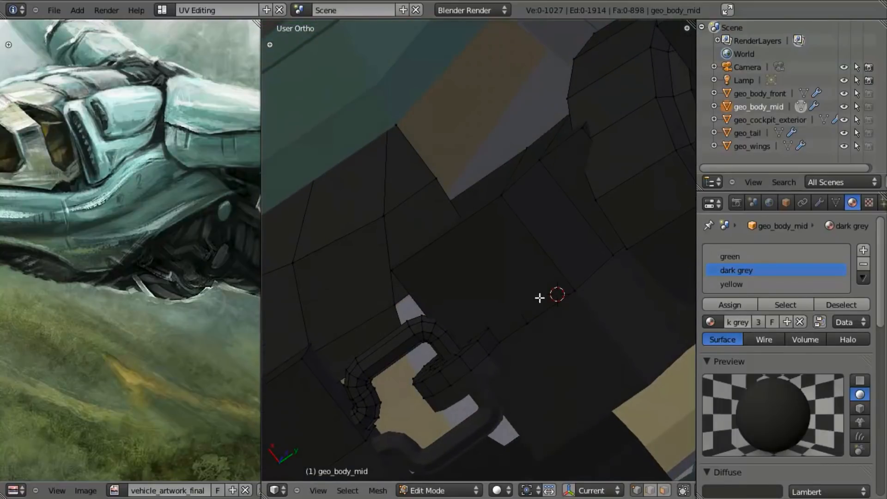
left_click(539, 251)
left_click(556, 268)
left_click(527, 291)
left_click(532, 294)
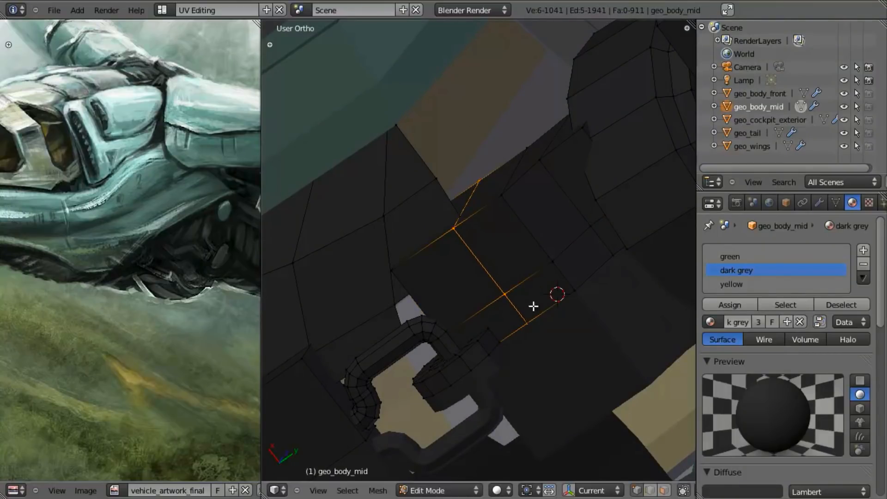
Add another lengthwise edge loop to the block beside the bent pipe
key("z")
scroll(482, 432, "up", 2)
middle_click_drag(481, 322, 507, 284)
scroll(508, 283, "up", 6)
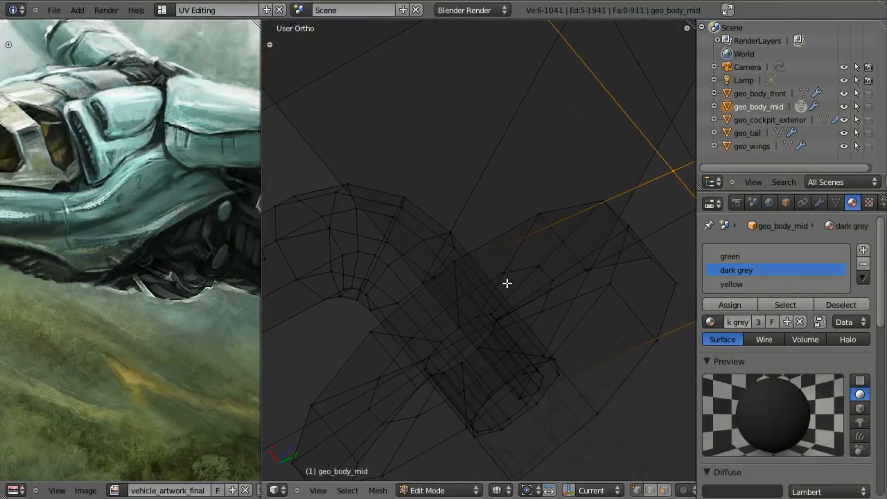
middle_click_drag(497, 369, 503, 390)
right_click(509, 375)
scroll(504, 365, "down", 7)
middle_click_drag(499, 354, 556, 271)
left_click(449, 170)
left_click(453, 192)
Delete the block's corner vertex next to the wheel and pipe to open a recess
scroll(545, 353, "up", 4)
scroll(546, 353, "up", 2)
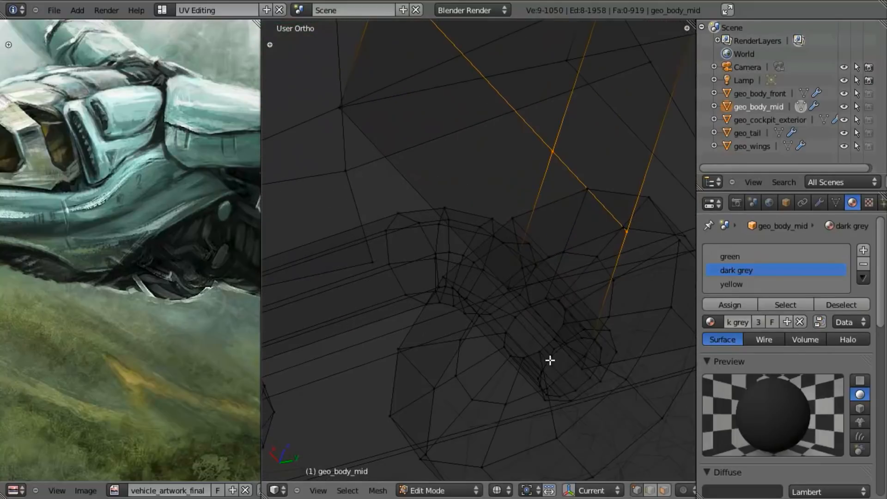
right_click(586, 369)
scroll(581, 365, "down", 6)
key("x")
left_click(549, 288)
right_click(549, 288)
key("x")
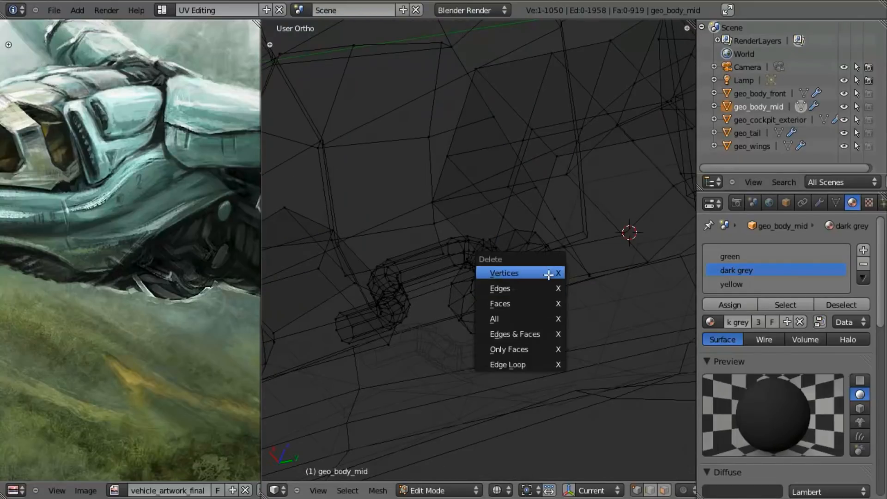
left_click(548, 272)
key("z")
Set the snapping element and extrude in place the edge joining the two inner vertices of the block's recess
mouse_move(470, 327)
middle_mouse_down()
mouse_move(491, 209)
mouse_move(462, 168)
mouse_move(505, 254)
mouse_move(499, 301)
middle_mouse_up()
key("z")
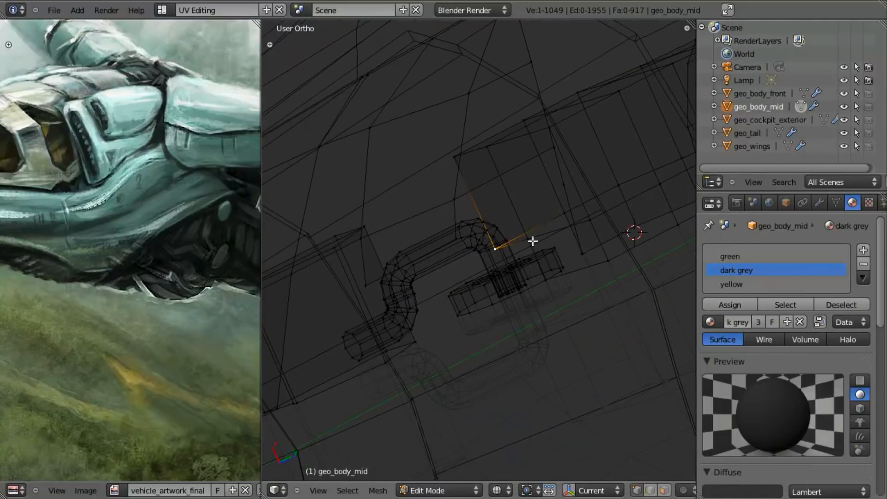
right_click(560, 213, "shift")
middle_click_drag(560, 213, 553, 259)
key("shift+ctrl+Tab")
left_click(544, 269)
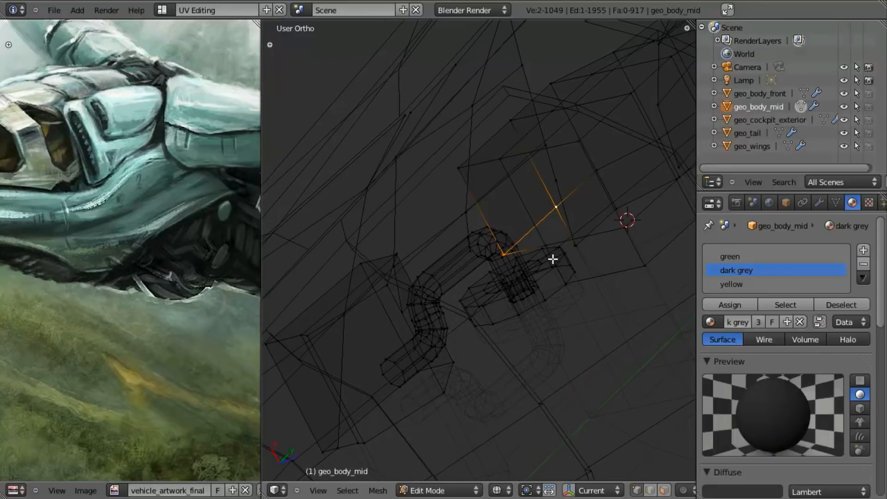
key("e")
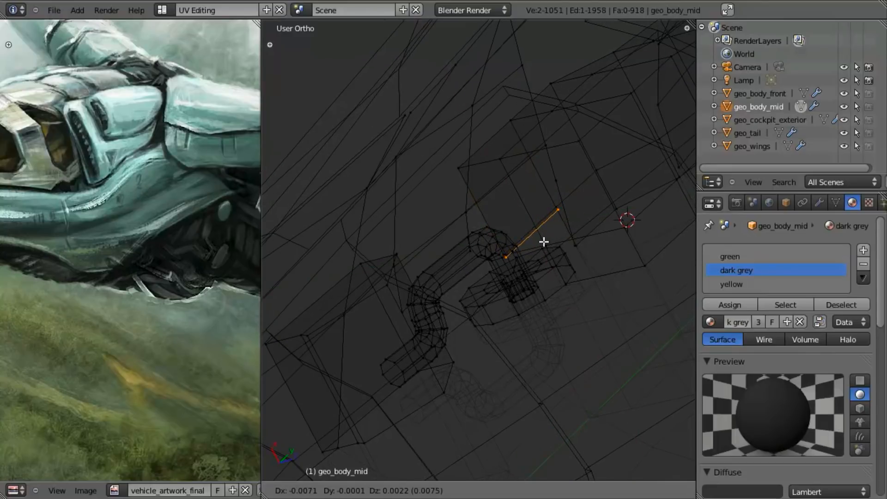
right_click(580, 240)
Move the extruded edge toward the block's open corner beside the wheel
middle_click_drag(536, 267, 510, 277, "shift")
scroll(518, 274, "up", 3)
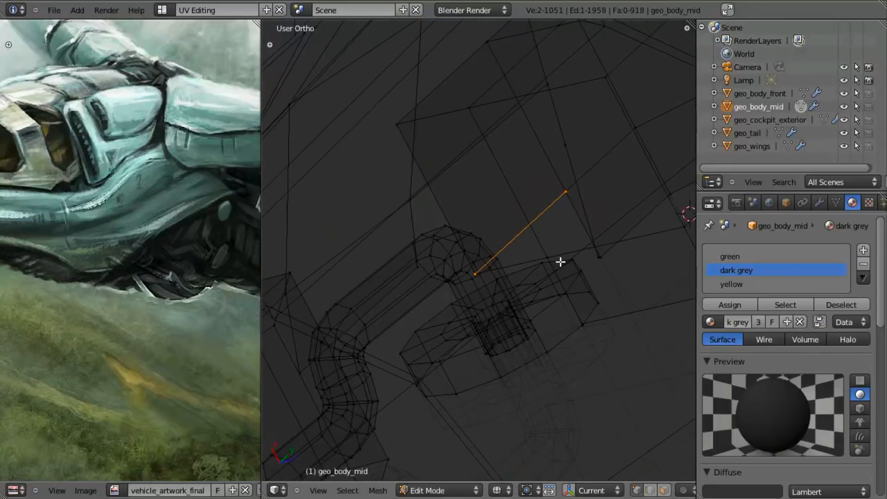
key("g")
key("z")
right_click(549, 252)
key("g")
left_click(554, 246)
Extrude another edge across the block's recess and remove doubles over the whole mesh
middle_click_drag(573, 266, 547, 188)
right_click(550, 188)
middle_click_drag(540, 218, 607, 136)
key("e")
left_click(625, 146)
key("a")
key("w")
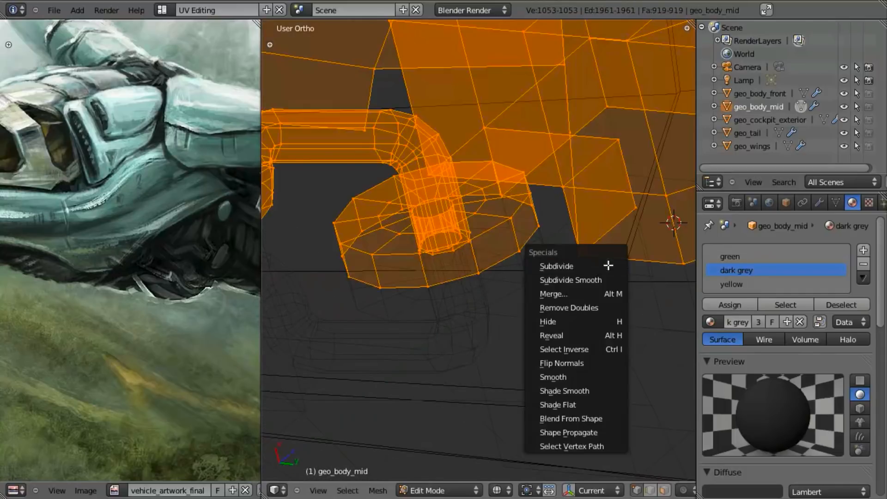
left_click(605, 308)
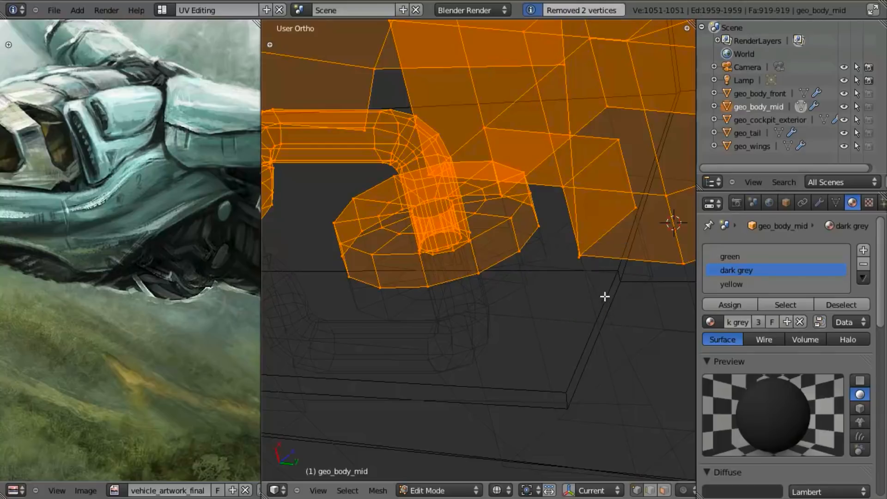
key("a")
Delete the stray geometry left at the block's recess next to the wheel
key("z")
key("z")
mouse_move(512, 257)
middle_mouse_down()
mouse_move(585, 256)
mouse_move(528, 165)
middle_mouse_up()
key("g")
right_click(606, 170)
key("x")
left_click(606, 170)
Shift the block's end vertices beside the bent pipe along the X and Y axes
key("z")
mouse_move(573, 240)
middle_mouse_down()
mouse_move(458, 198)
mouse_move(428, 254)
mouse_move(509, 249)
mouse_move(435, 187)
mouse_move(428, 202)
mouse_move(484, 219)
middle_mouse_up()
key("z")
right_click(440, 125, "shift")
key("z")
key("g")
key("x")
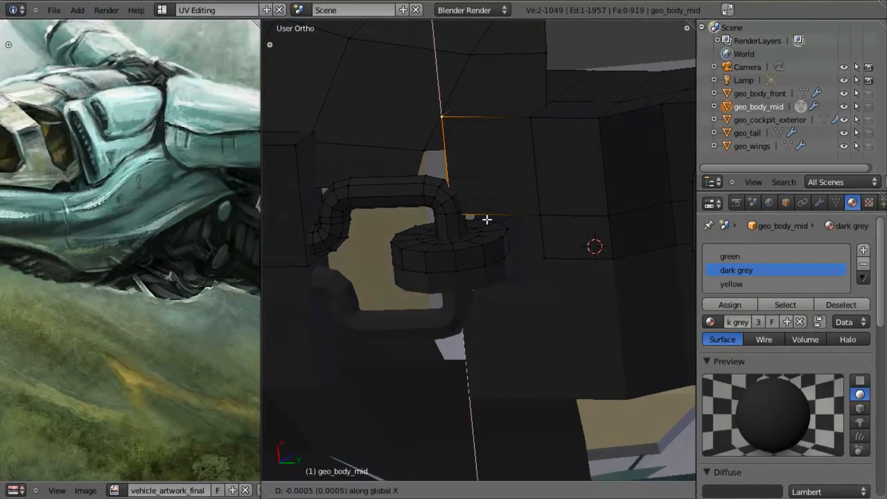
left_click(493, 219)
key("g")
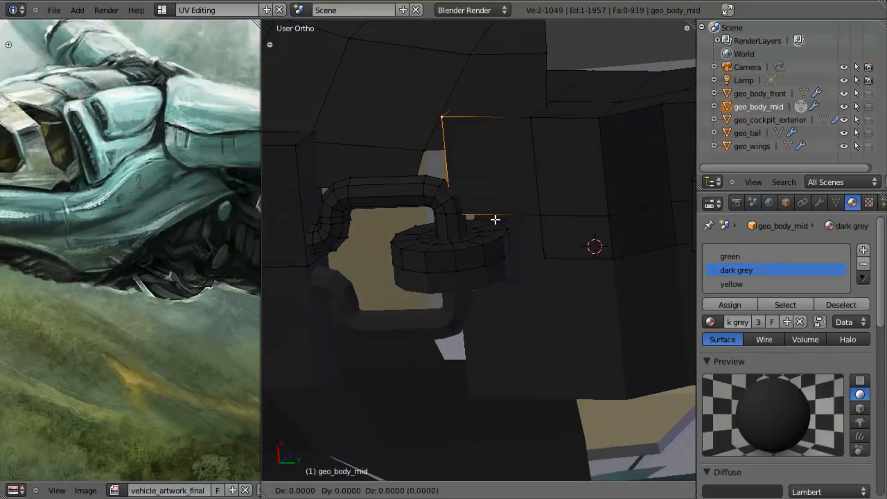
key("y")
left_click(515, 219)
Extrude the block's two end faces above the wheel forward in the side view
mouse_move(463, 195)
middle_mouse_down()
mouse_move(513, 236)
mouse_move(506, 196)
mouse_move(492, 212)
mouse_move(507, 232)
mouse_move(482, 230)
mouse_move(505, 225)
middle_mouse_up()
key("z")
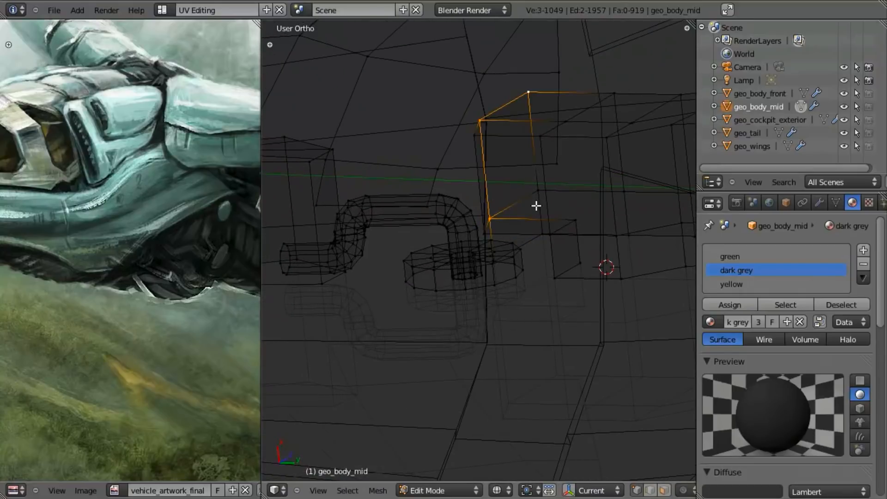
right_click(533, 209, "shift")
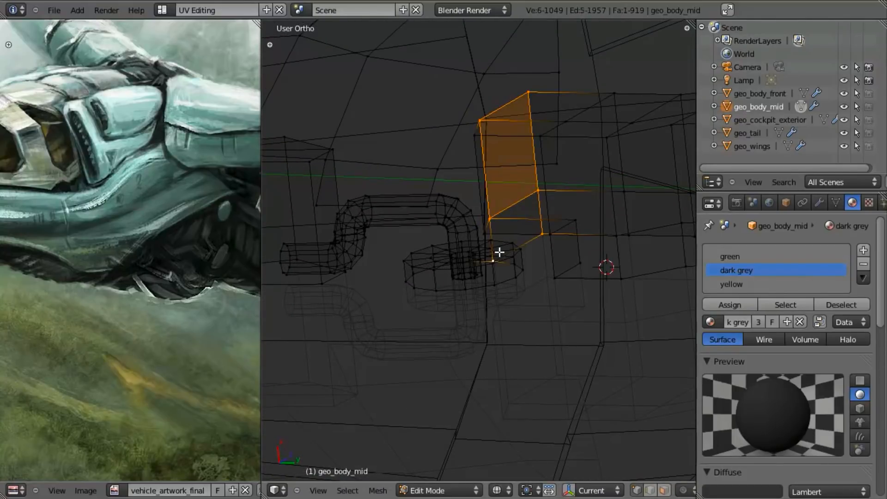
right_click(494, 260, "shift")
right_click(490, 257, "shift")
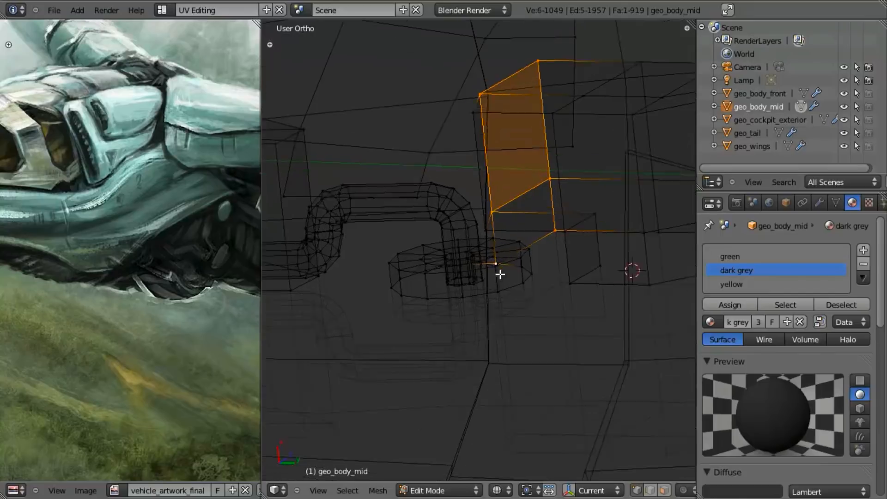
scroll(500, 272, "up", 6)
right_click(524, 285, "shift")
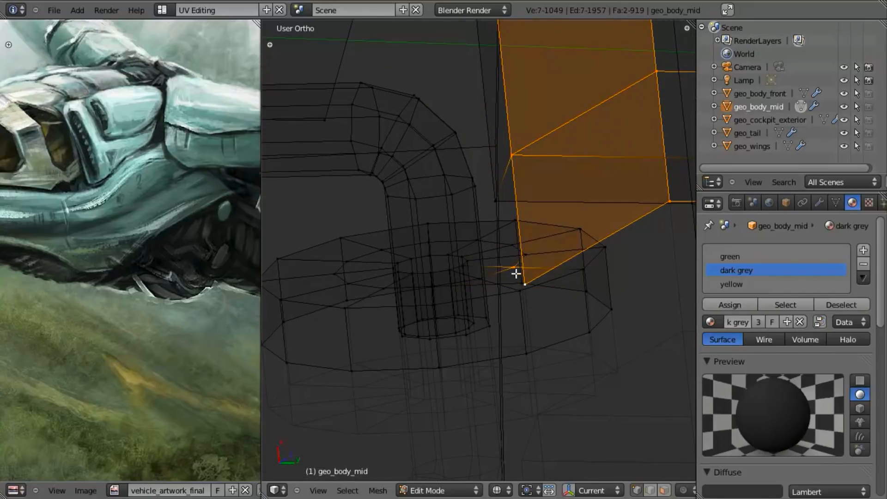
scroll(508, 283, "down", 6)
key("KP_3")
scroll(484, 265, "up", 4)
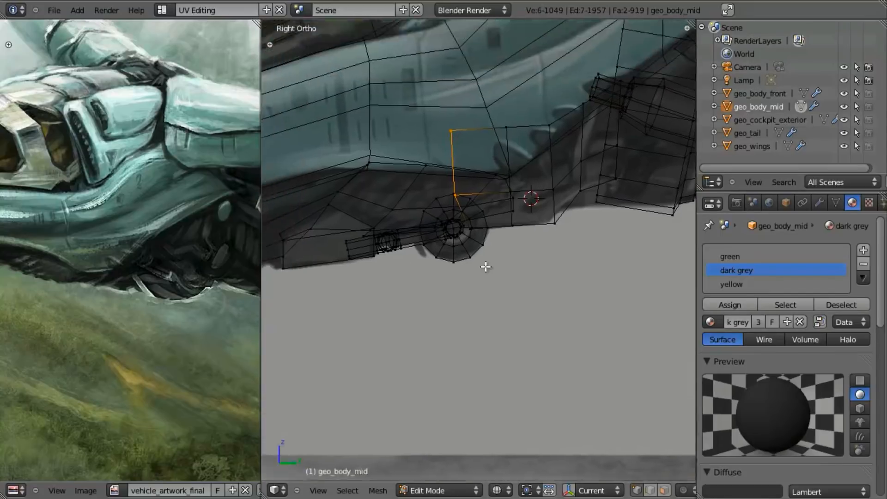
middle_click_drag(457, 256, 530, 277, "shift")
key("e")
left_click(455, 279)
Rotate the extruded end and reposition it to curve around the top of the wheel
key("r")
left_click(510, 267)
key("g")
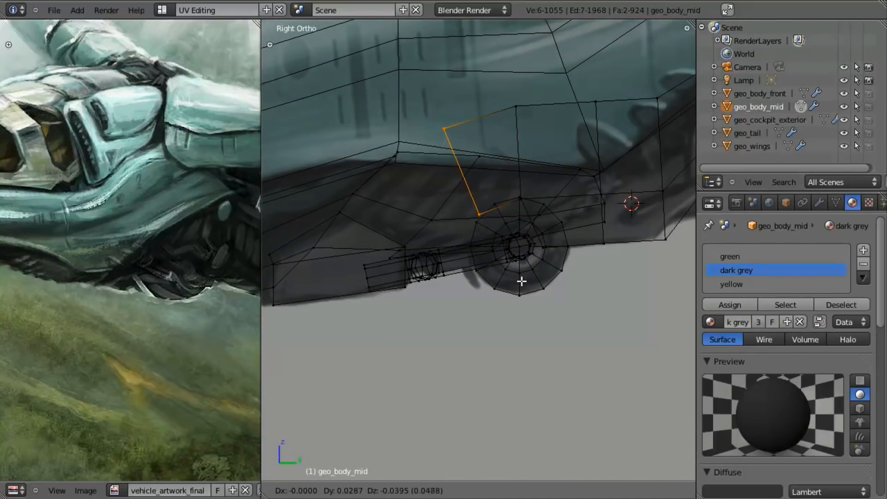
left_click(524, 265)
Extrude the block's end two more times toward the pipe's front end and rotate it to follow the underside
key("e")
left_click(494, 308)
key("e")
left_click(429, 324)
key("r")
left_click(403, 329)
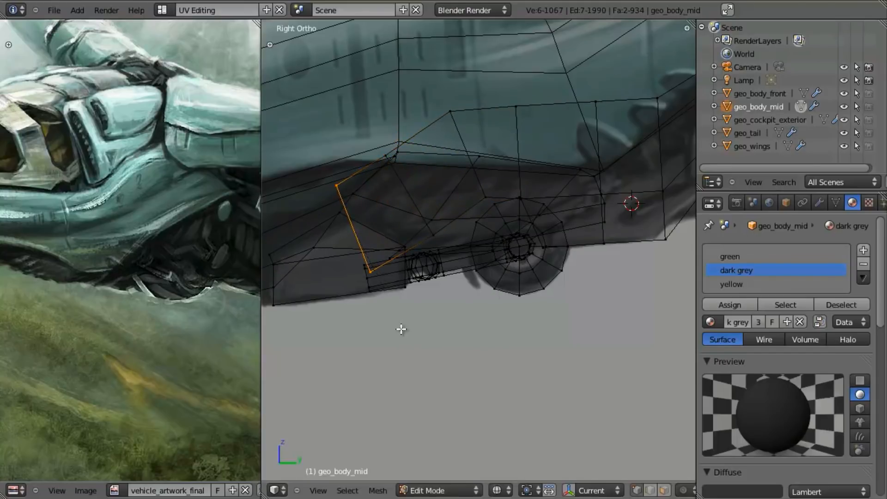
key("a")
Move the three block vertices directly above the wheel slightly upward
scroll(485, 259, "up", 2)
key("b")
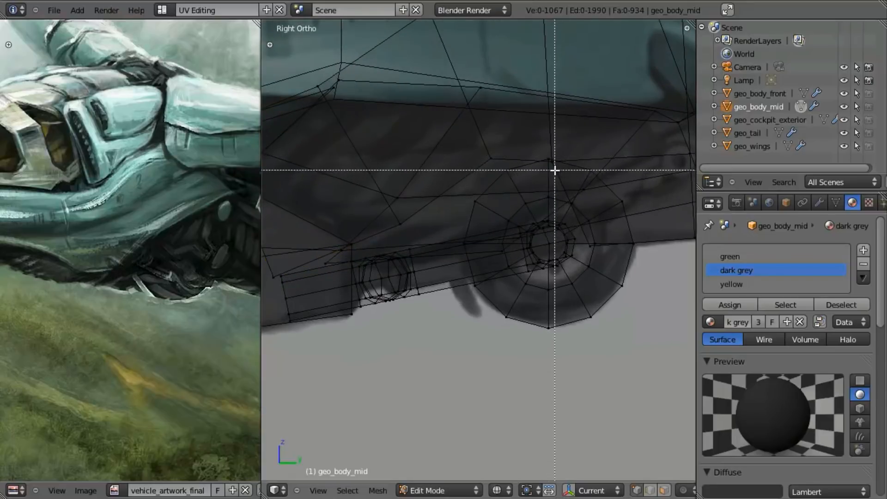
key("Escape")
key("g")
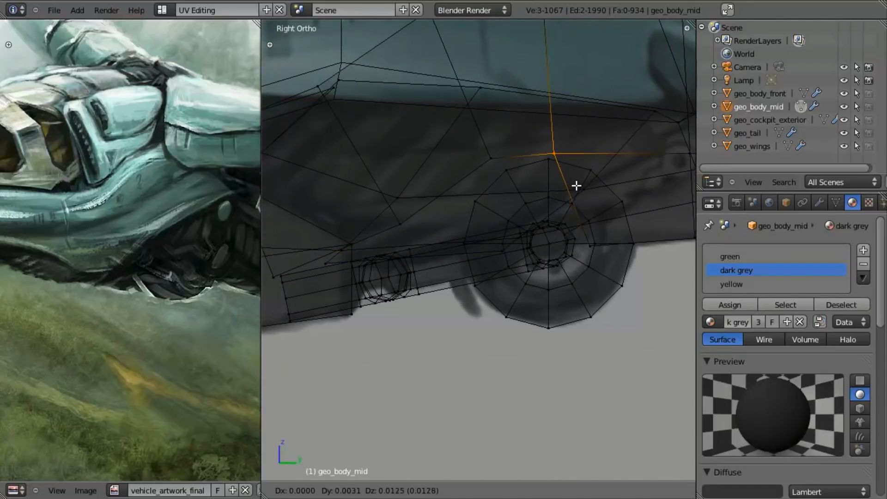
left_click(576, 181)
Remove two surplus vertices from the extruded block's end near the bent pipe
key("z")
middle_click_drag(555, 258, 485, 293)
scroll(471, 214, "down", 4)
scroll(485, 293, "up", 4)
middle_click_drag(464, 243, 464, 267, "shift")
key("z")
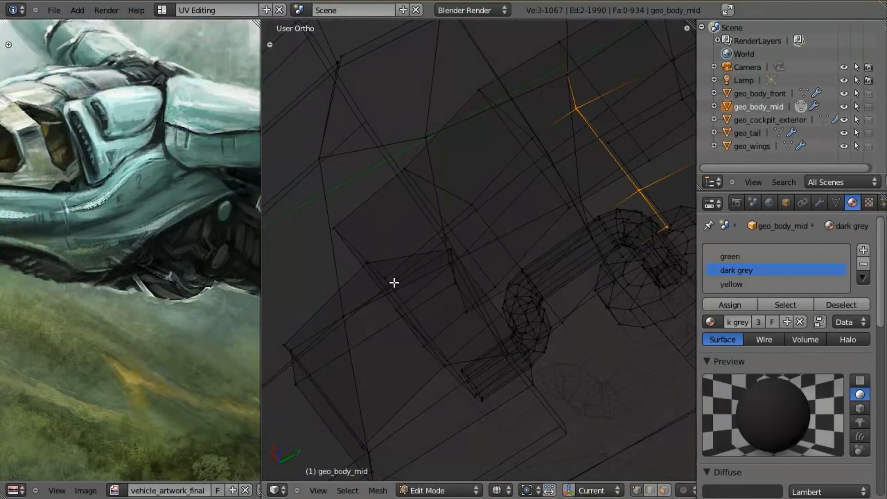
key("z")
scroll(394, 281, "down", 1)
middle_click_drag(394, 282, 498, 195)
key("z")
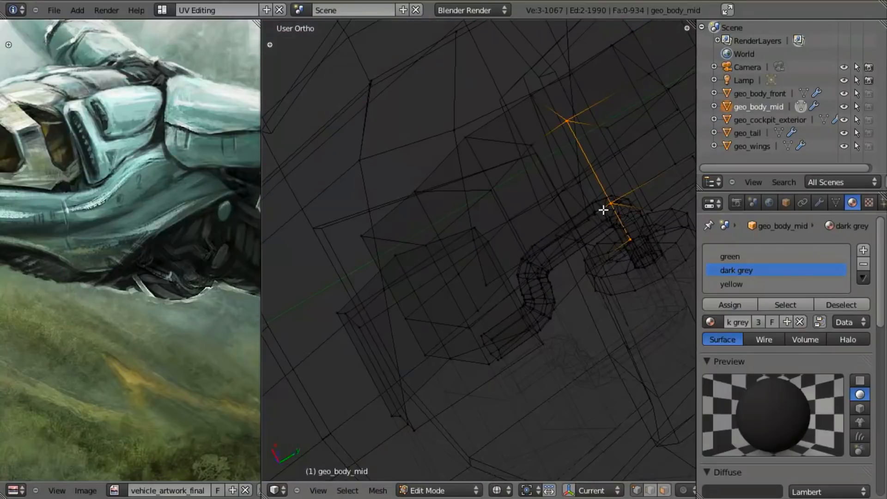
middle_click_drag(586, 260, 412, 249)
key("z")
right_click(511, 277, "shift")
left_click(511, 276)
key("z")
key("z")
Raise the lower vertices of the extruded block's front end along the Z axis
right_click(427, 247)
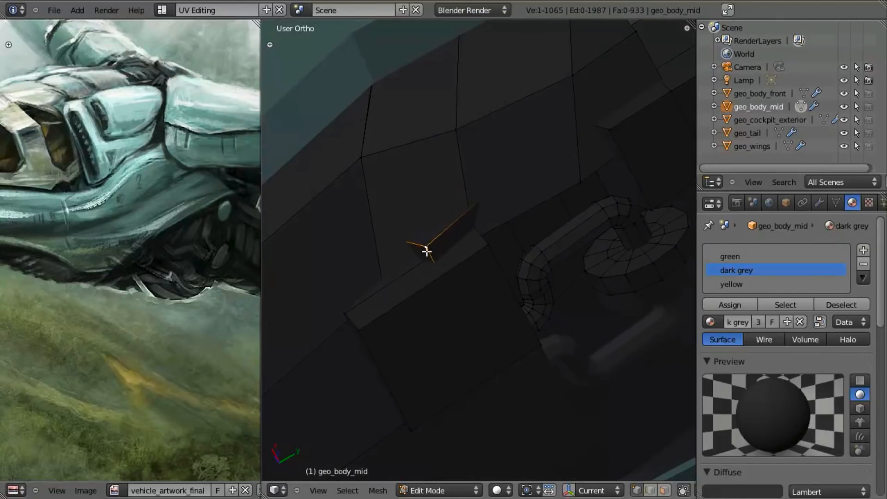
key("z")
mouse_move(471, 238)
middle_mouse_down()
mouse_move(477, 259)
mouse_move(488, 259)
mouse_move(459, 339)
middle_mouse_up()
key("z")
key("z")
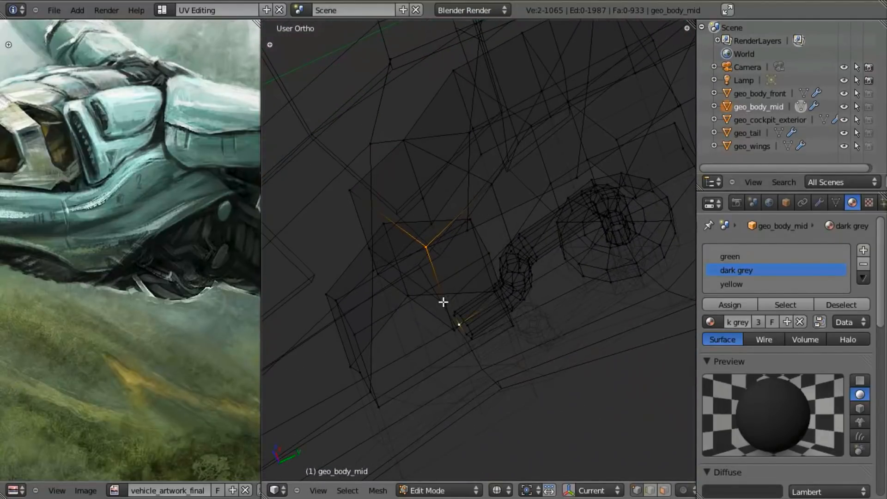
key("z")
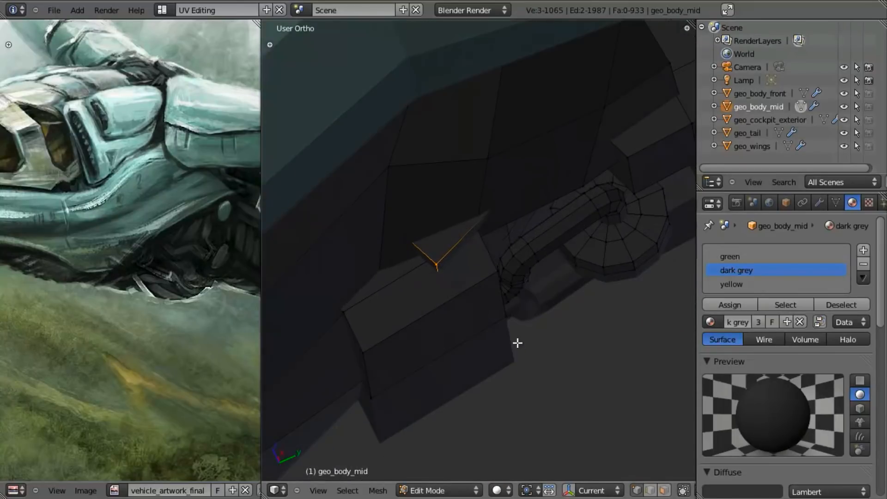
key("g")
key("z")
left_click(509, 316)
key("KP_3")
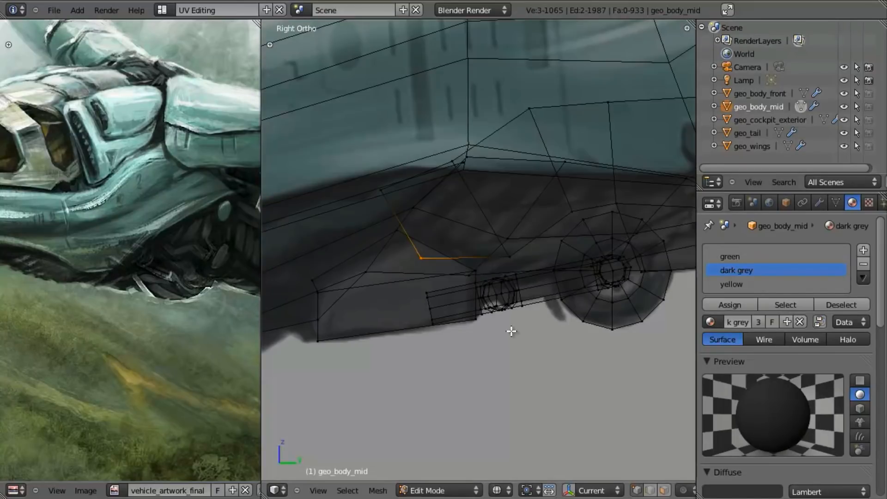
mouse_move(538, 323)
middle_mouse_down("shift")
mouse_move(501, 338)
mouse_move(453, 305)
mouse_move(474, 297)
mouse_move(486, 180)
mouse_move(489, 223)
mouse_move(467, 261)
middle_mouse_up("shift")
Inspect the extended block and wheel area against the side reference in solid and wireframe display
key("z")
scroll(473, 297, "down", 5)
key("z")
key("z")
mouse_move(471, 227)
middle_mouse_down()
mouse_move(559, 222)
mouse_move(434, 231)
mouse_move(478, 229)
mouse_move(498, 185)
mouse_move(504, 203)
middle_mouse_up()
key("KP_3")
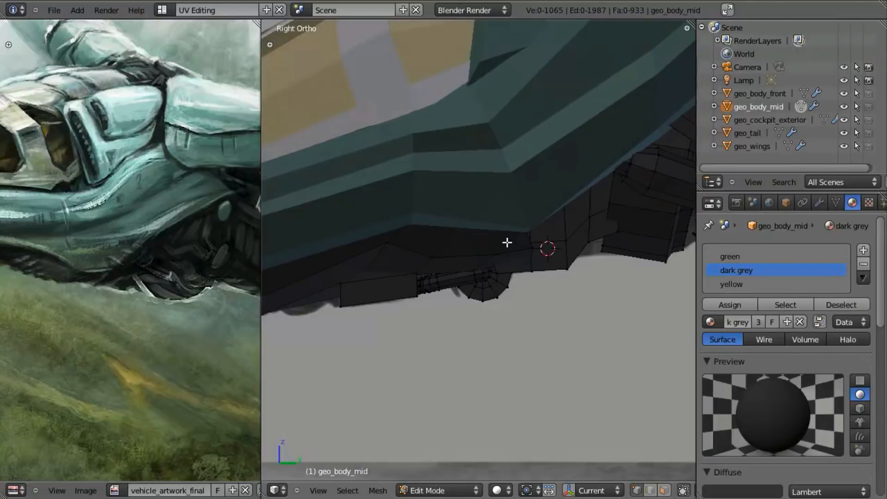
scroll(513, 243, "down", 1)
key("z")
scroll(476, 307, "up", 3)
middle_click_drag(561, 273, 458, 307, "shift")
scroll(453, 315, "up", 3)
scroll(459, 308, "down", 3)
key("z")
key("z")
middle_click_drag(519, 326, 513, 329, "shift")
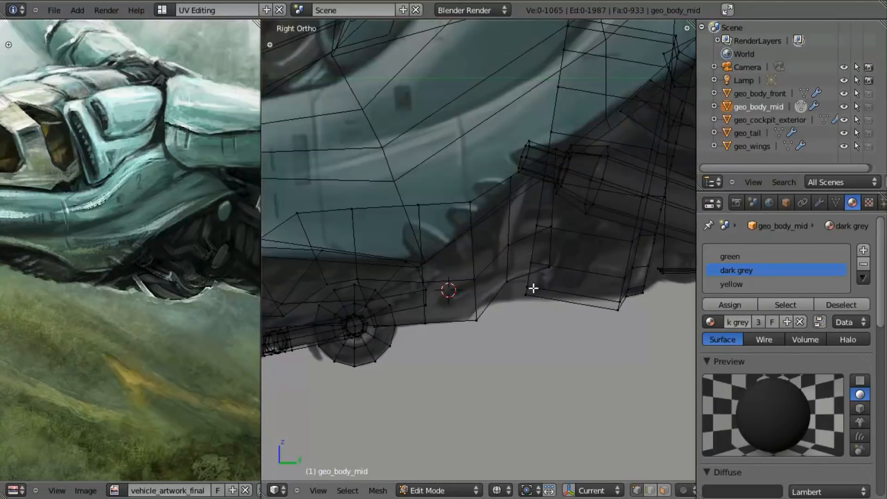
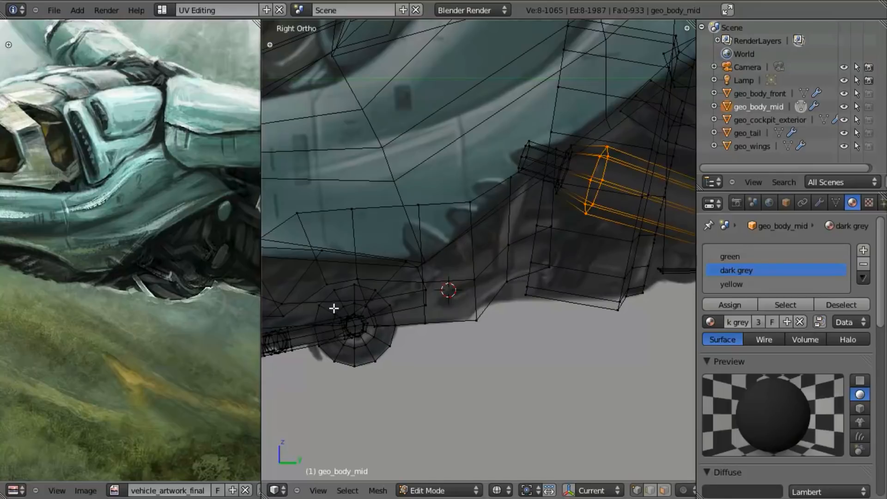
Add a circle with 8 vertices and radius 0.1 at the 3D cursor, aligned to the front view
key("KP_1")
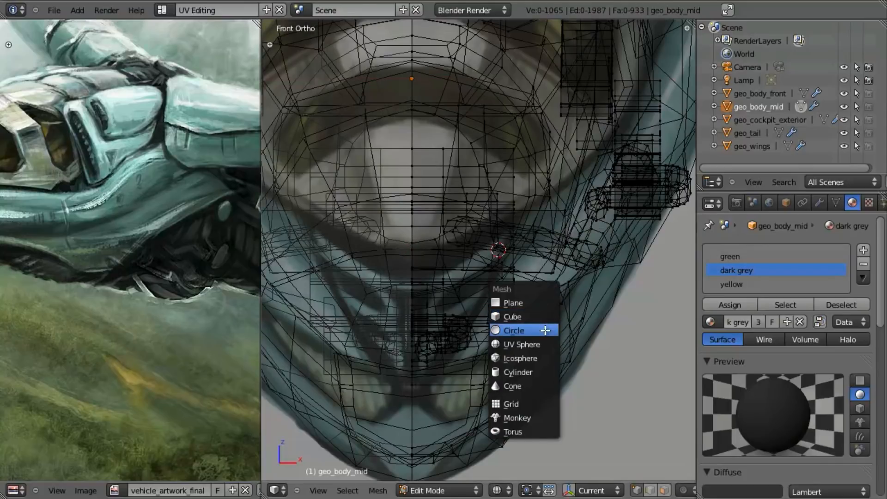
left_click(547, 330)
key("F6")
left_click(711, 335)
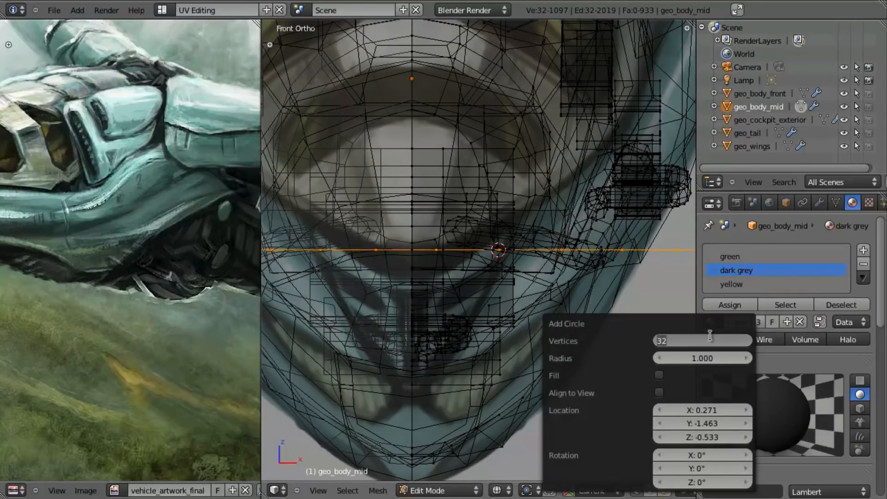
type("8")
key("Tab")
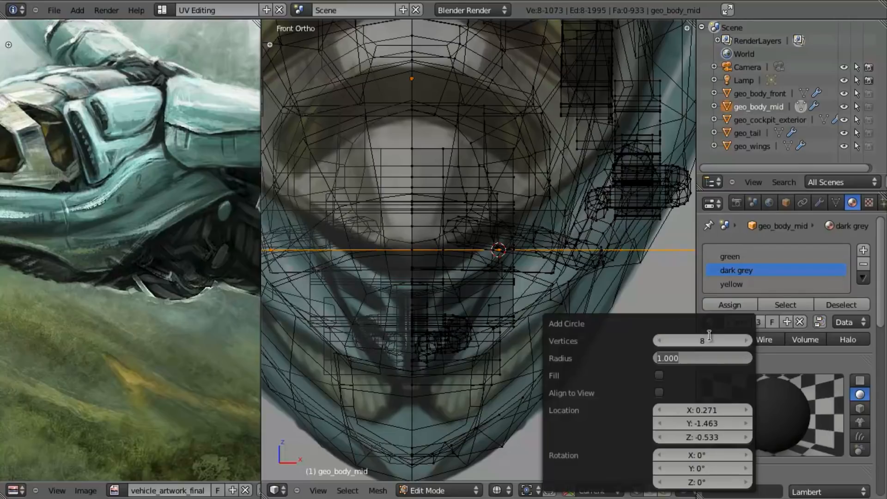
type(".1")
key("Return")
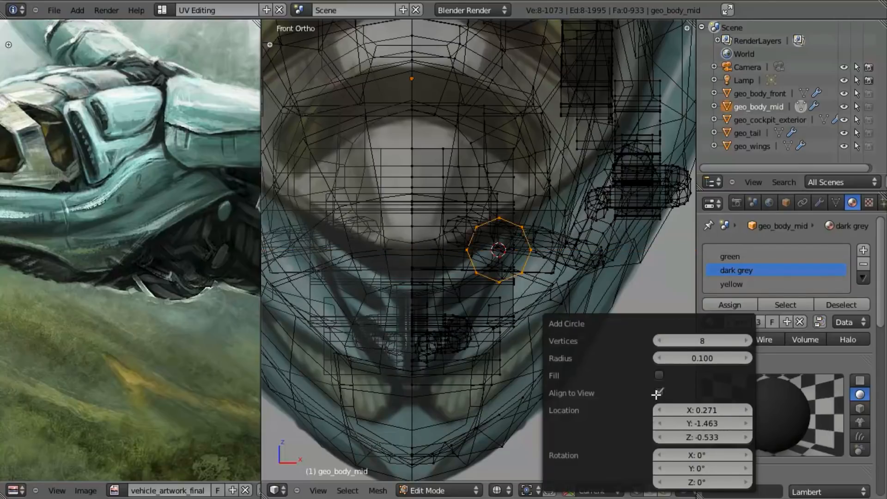
Scale the circle down to about half and extrude it along the Y axis into an open cylinder
key("KP_3")
scroll(500, 317, "up", 3)
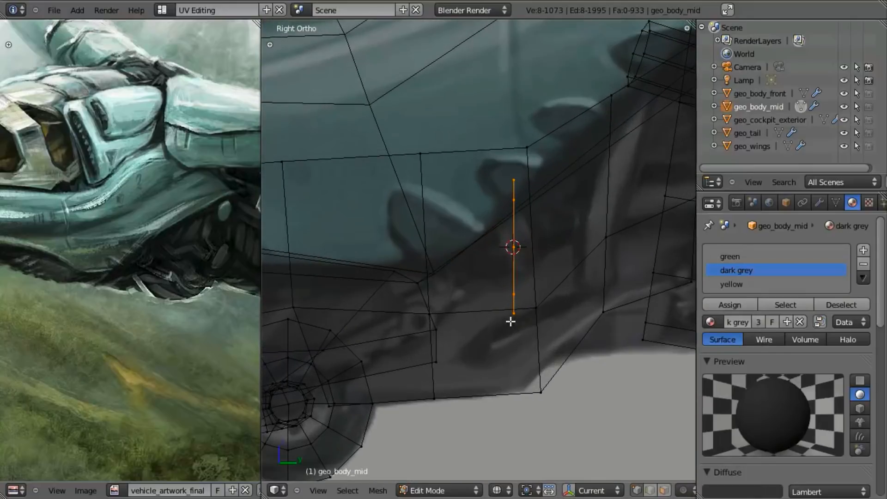
key("e")
key("Escape")
key("g")
key("y")
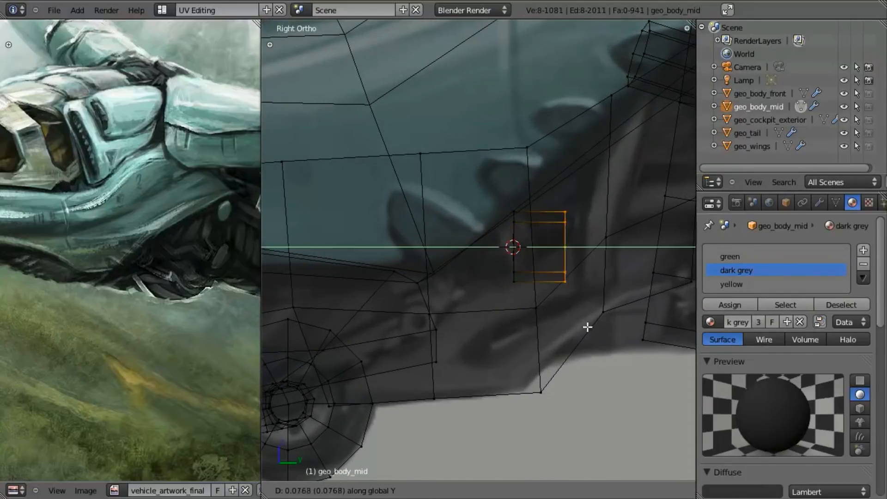
left_click(633, 326)
Tilt the whole cylinder to follow the slanted lower body edge and move it onto the dark area behind the wheel
key("a")
key("l")
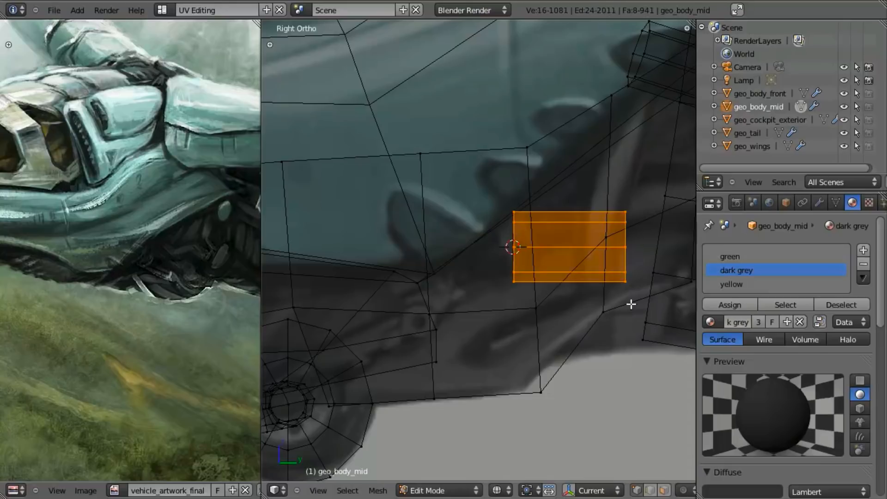
key("r")
left_click(642, 331)
key("g")
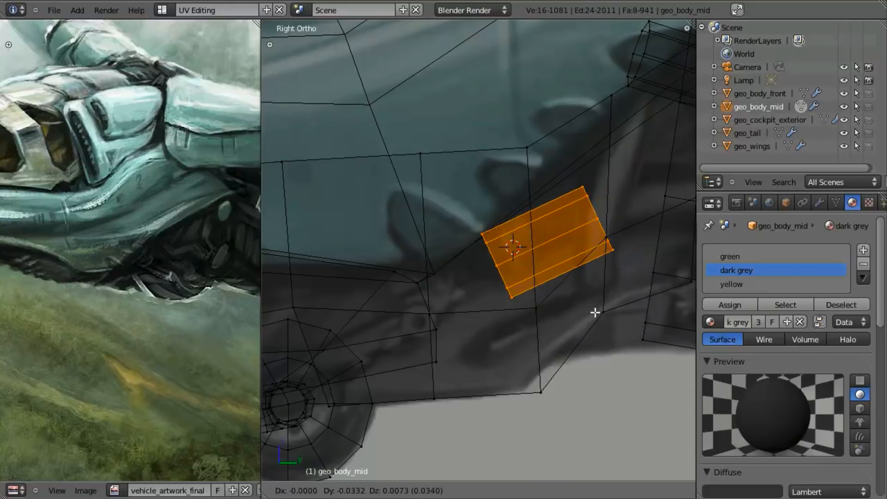
left_click(589, 306)
scroll(578, 279, "up", 2)
key("a")
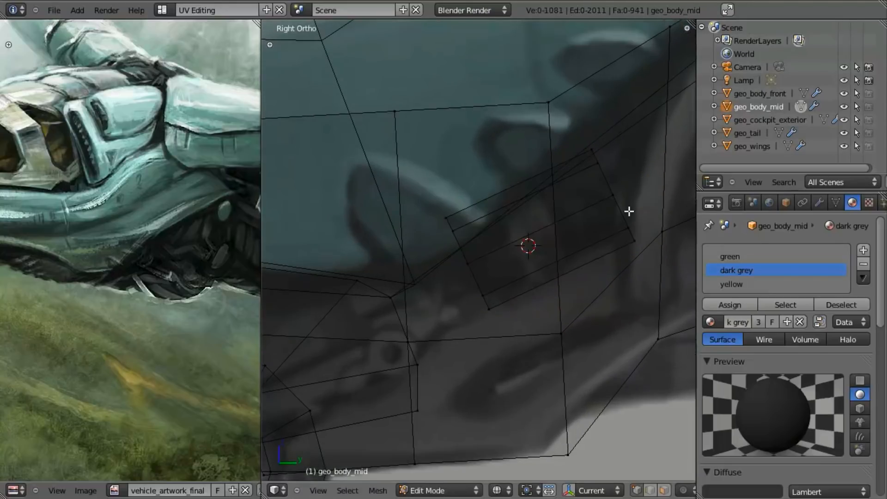
Add an edge loop near the cylinder's middle and extrude its rear ring of faces, scaled down into a narrower section
left_click(576, 231)
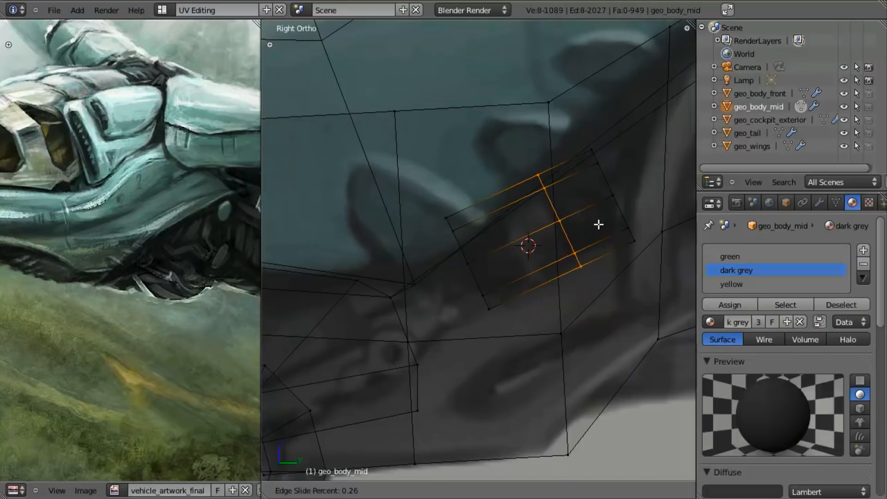
left_click(597, 217)
left_click(605, 178, "alt")
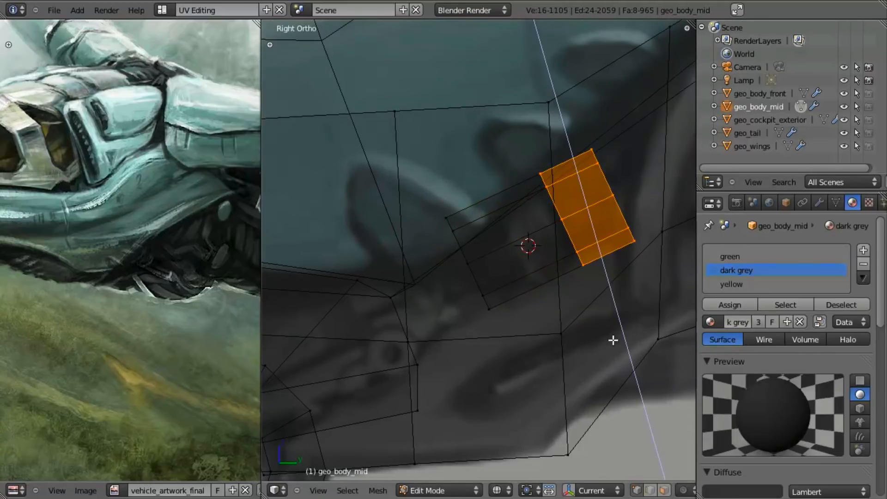
key("s")
left_click(610, 303)
key("g")
left_click(604, 305)
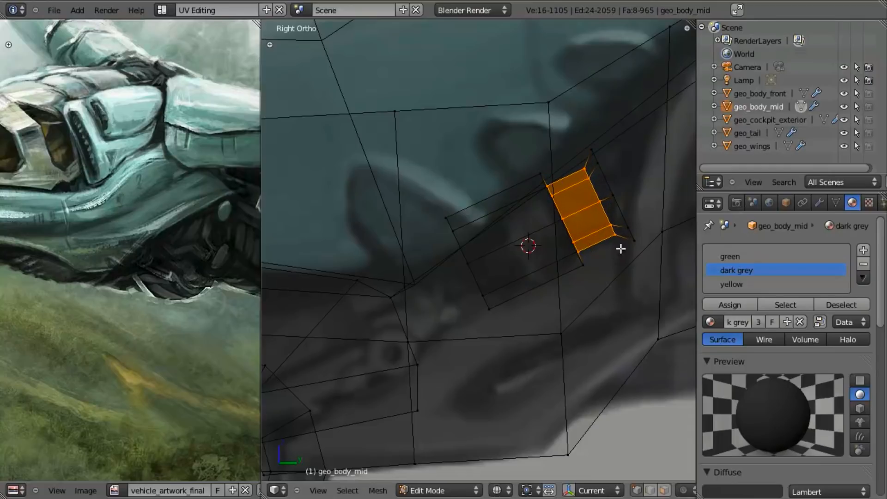
Delete the leftover wide edge loop at the cylinder's rear end
key("a")
right_click(608, 174, "alt")
key("x")
left_click(610, 177)
Move and rotate the narrow section's end loop to bend the pipe, and extrude it farther backward
key("g")
left_click(619, 232)
key("r")
left_click(643, 278)
key("g")
left_click(657, 280)
key("e")
left_click(656, 288)
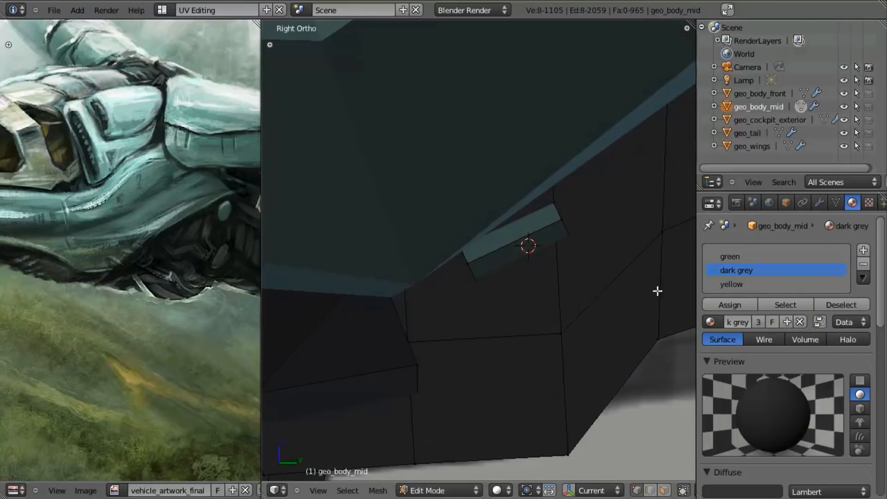
Select the whole linked pipe, assign it the dark grey material, and shift it slightly along the global X axis
middle_click_drag(656, 290, 501, 311, "shift")
key("l")
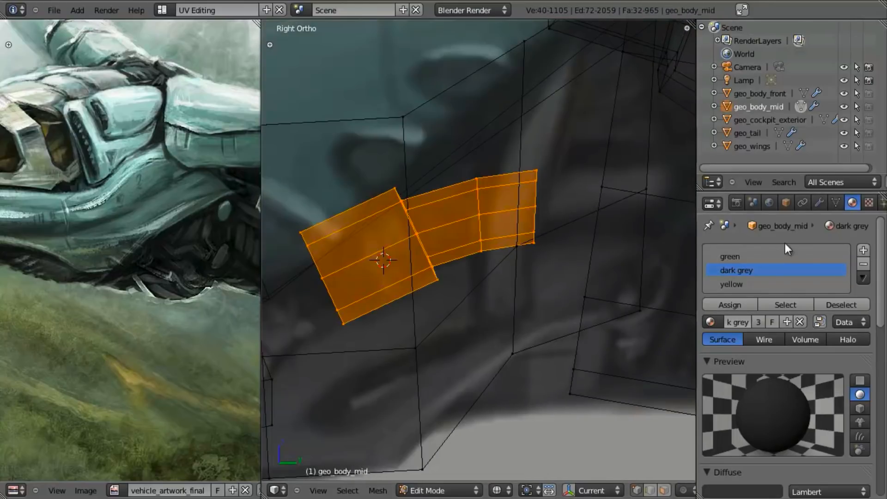
scroll(508, 309, "down", 3)
key("z")
mouse_move(478, 302)
middle_mouse_down()
mouse_move(515, 287)
mouse_move(482, 227)
middle_mouse_up()
key("e")
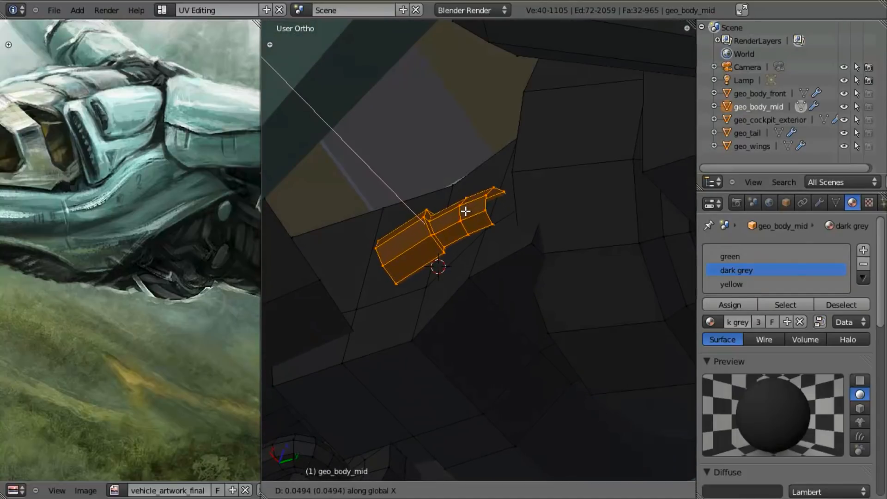
left_click(467, 213)
Extrude the pipe's wide front edge loop forward and down toward the connecting block behind the wheel
key("KP_3")
key("z")
scroll(561, 319, "up", 2)
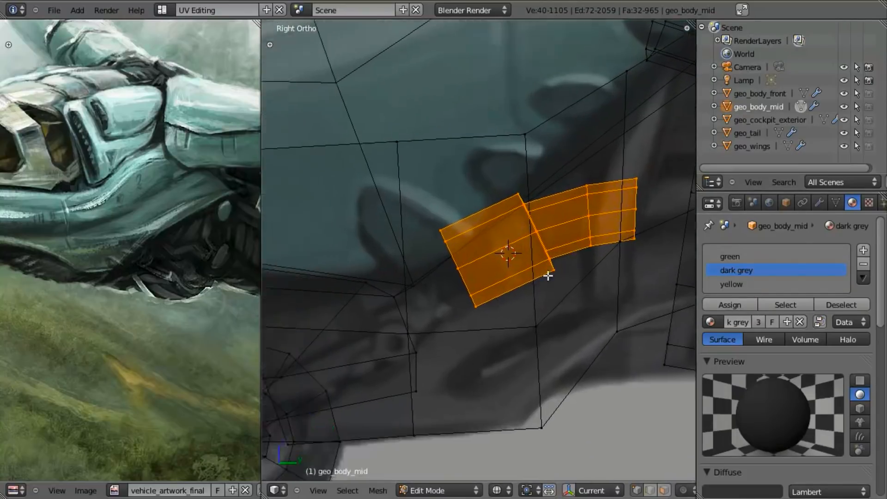
key("a")
right_click(474, 244, "alt")
middle_click_drag(547, 300, 612, 275, "shift")
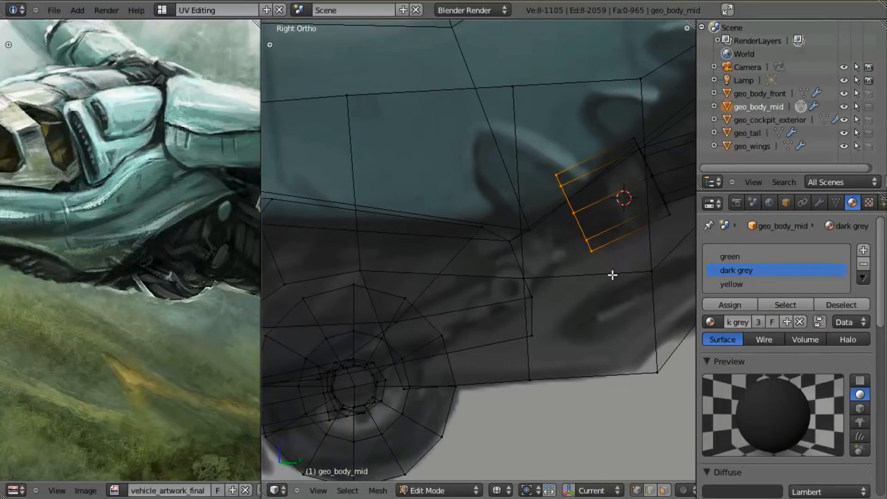
key("e")
left_click(568, 323)
Check the extruded front end from below and reposition it in the side view so it meets the block
key("z")
middle_click_drag(545, 368, 547, 301)
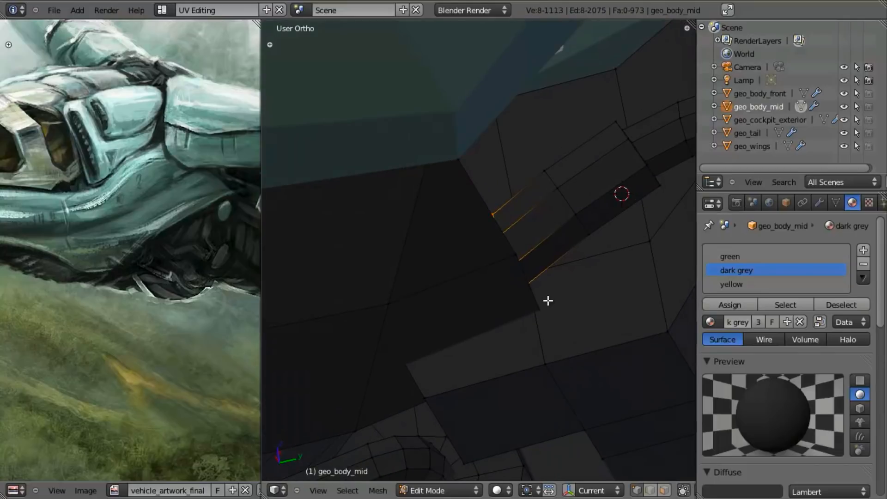
key("KP_3")
key("z")
key("g")
left_click(567, 333)
Extrude the three vertices of the connecting block's rear edge up and back, rotating and moving them to follow the pipe
key("z")
scroll(514, 379, "down", 2)
middle_click_drag(515, 378, 446, 182)
key("z")
right_click(483, 244, "shift")
key("z")
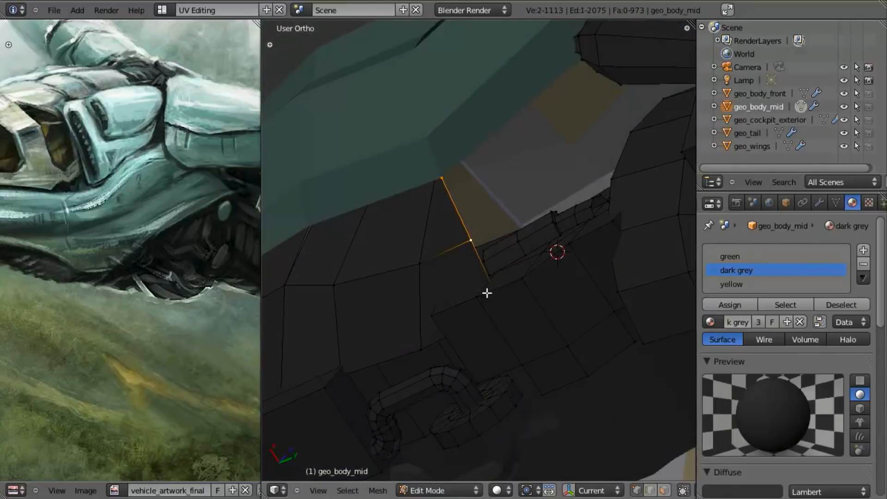
key("z")
key("KP_3")
key("z")
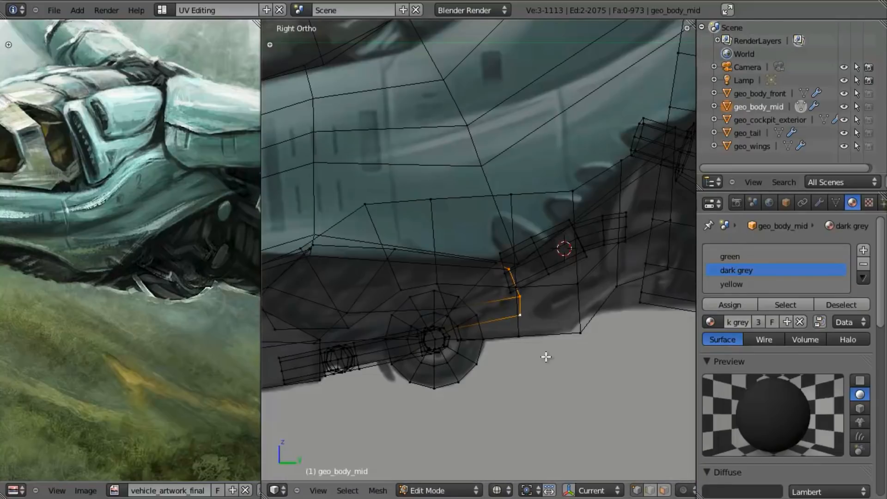
key("e")
key("r")
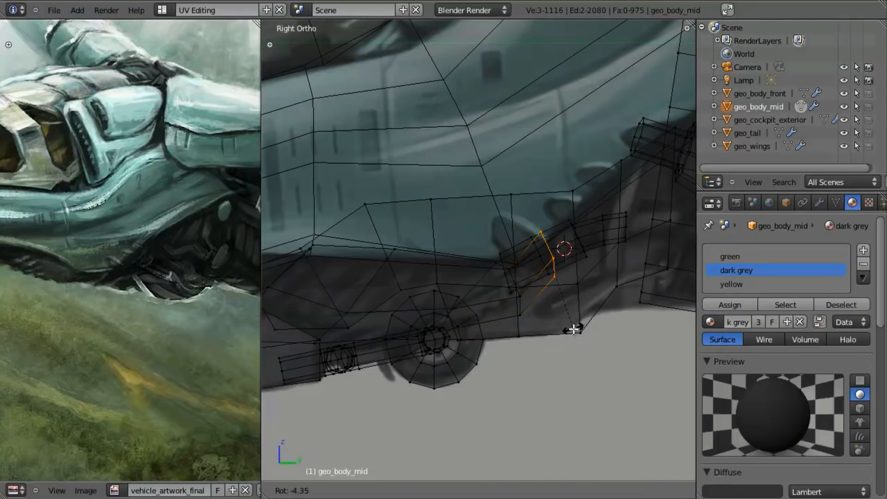
left_click(603, 318)
key("g")
left_click(609, 324)
Extrude the block's new edge a second time and adjust its position along the X and Y axes
key("e")
left_click(597, 300)
middle_click_drag(615, 297, 547, 264)
key("g")
key("x")
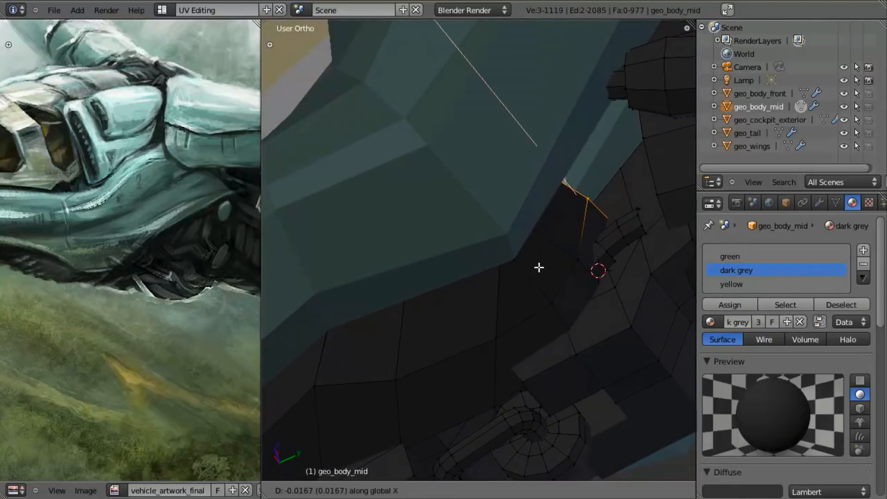
left_click(538, 273)
key("g")
key("y")
left_click(547, 265)
Select the pipe's rear end loop and adjust its position along the Y axis
key("a")
right_click(540, 279, "alt")
key("g")
key("y")
right_click(532, 283)
key("z")
key("g")
key("y")
left_click(514, 262)
key("g")
key("y")
left_click(468, 261)
Extrude the pipe's rear end loop farther back into the rear housing
key("z")
mouse_move(474, 315)
middle_mouse_down()
mouse_move(458, 276)
mouse_move(451, 333)
mouse_move(418, 242)
mouse_move(517, 309)
mouse_move(382, 239)
middle_mouse_up()
key("KP_3")
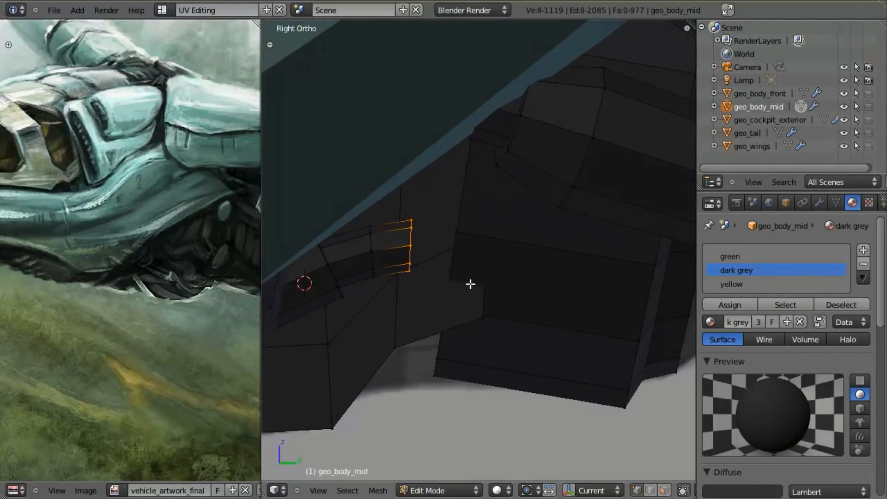
key("z")
key("e")
left_click(534, 295)
Snap the 3D cursor midway between the end vertices of the rear housing's front rim and use it as pivot point
key("z")
scroll(432, 346, "down", 3)
right_click(466, 212)
middle_click_drag(467, 211, 433, 321)
key("z")
right_click(430, 319)
middle_click_drag(467, 184, 482, 81)
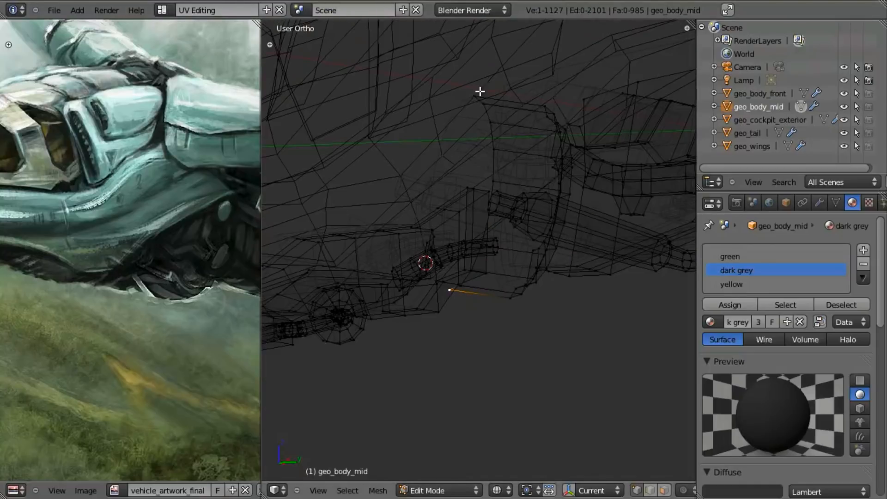
middle_click_drag(476, 146, 486, 346)
key("shift+s")
left_click(485, 347)
Extrude the rear housing's front rim loop in place and scale it inward around the 3D cursor
right_click(506, 117, "alt")
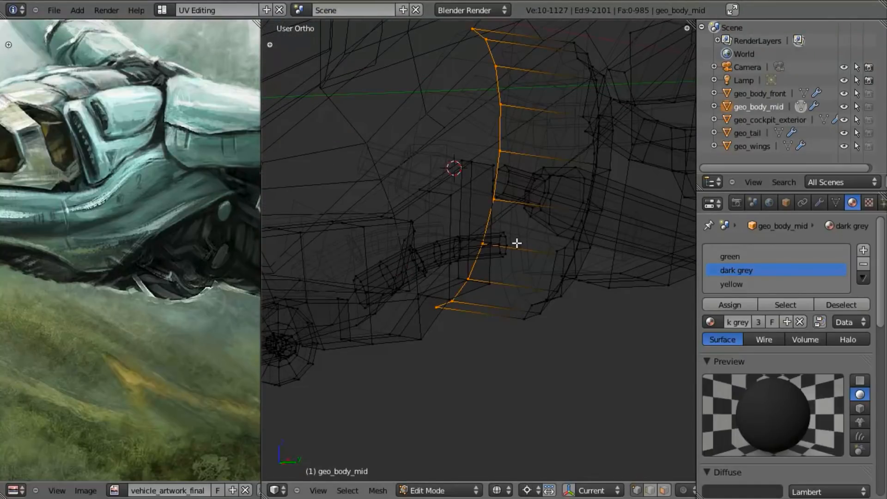
key("e")
right_click(533, 386)
key("s")
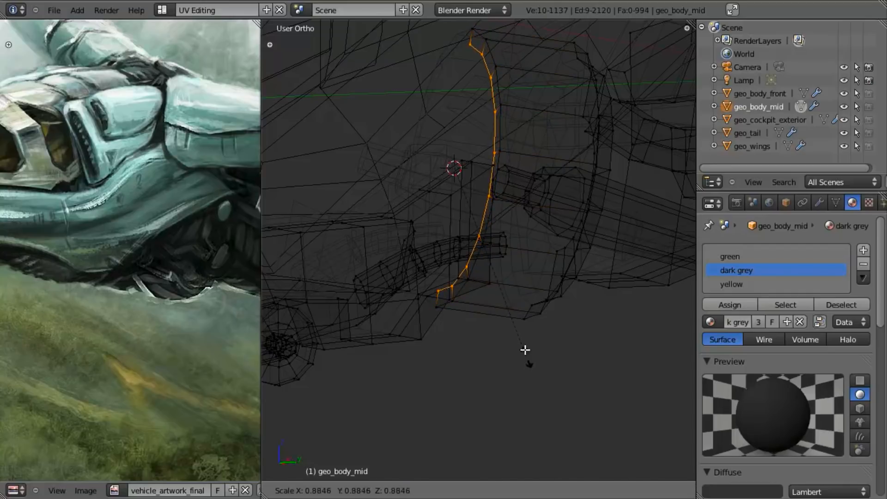
left_click(522, 337)
key("KP_3")
key("z")
middle_click_drag(447, 333, 513, 159)
key("s")
left_click(586, 187)
Select the five vertices along the body's underside edge in front of the rear housing and move them along global X
middle_click_drag(586, 187, 501, 196)
key("z")
right_click(476, 150)
key("z")
middle_click_drag(475, 154, 514, 189)
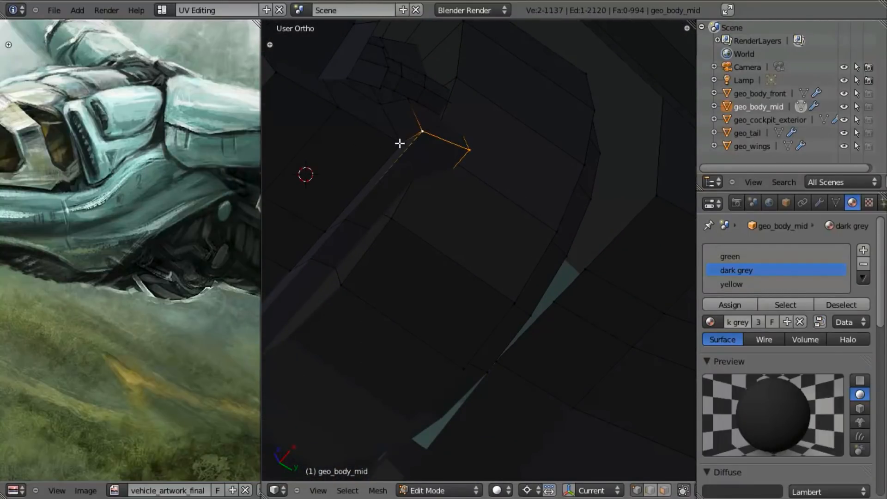
right_click(400, 143, "shift")
scroll(403, 152, "down", 5)
middle_click_drag(410, 212, 439, 237, "shift")
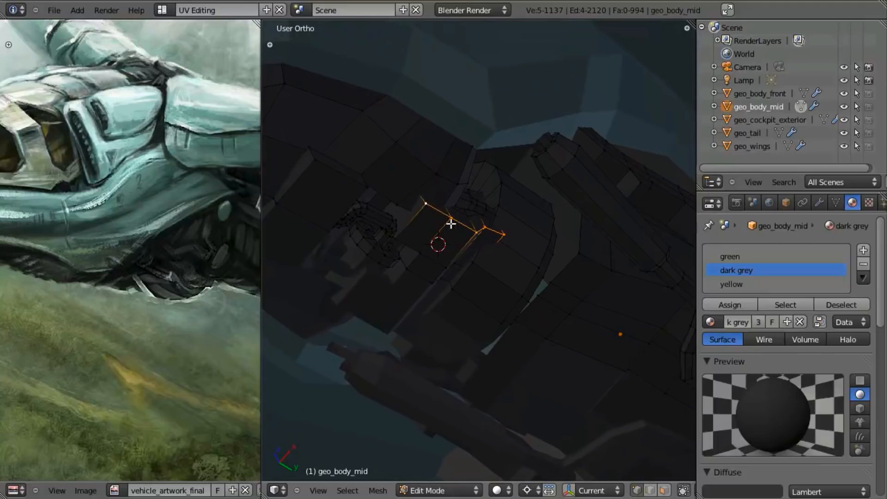
scroll(433, 210, "up", 4)
key("g")
key("x")
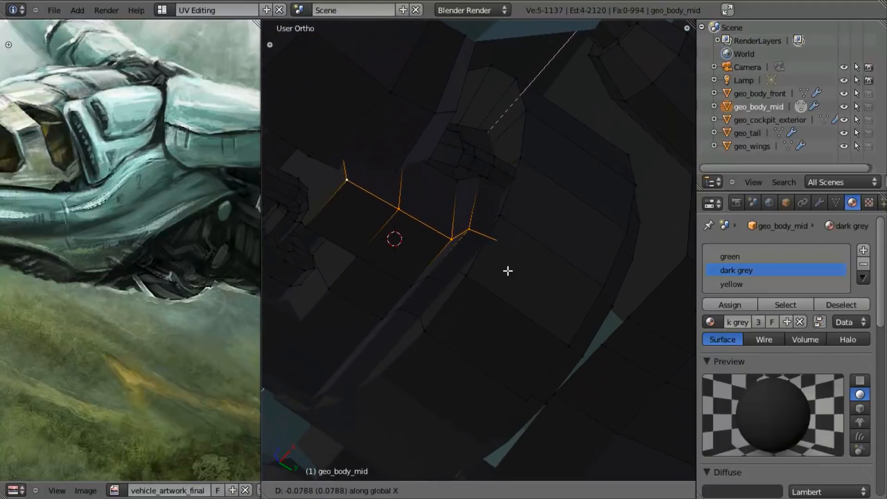
left_click(481, 239)
Select the vertices of the small underside face below the pipe and move them vertically along the Z axis
right_click(488, 238)
key("z")
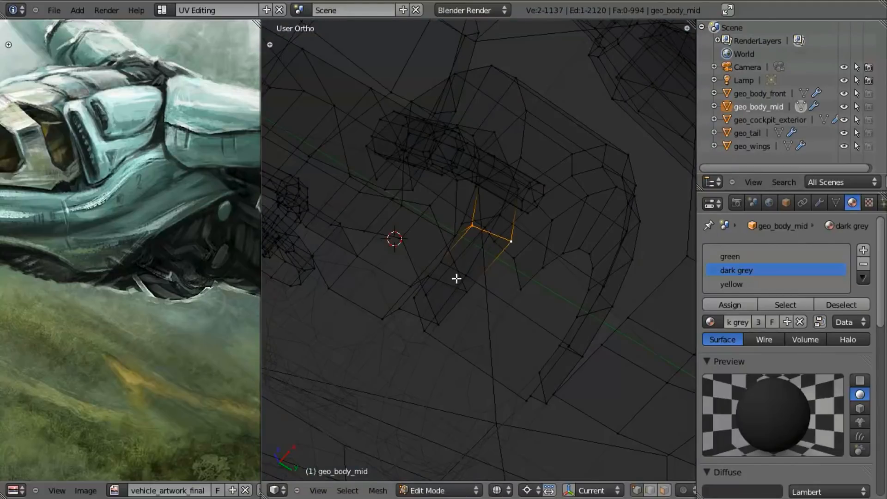
right_click(430, 279, "shift")
key("z")
key("g")
key("z")
left_click(498, 288)
Examine the underside faces and the rear housing's rim loops against the side reference in solid and wireframe display
middle_click_drag(498, 287, 417, 273)
key("KP_3")
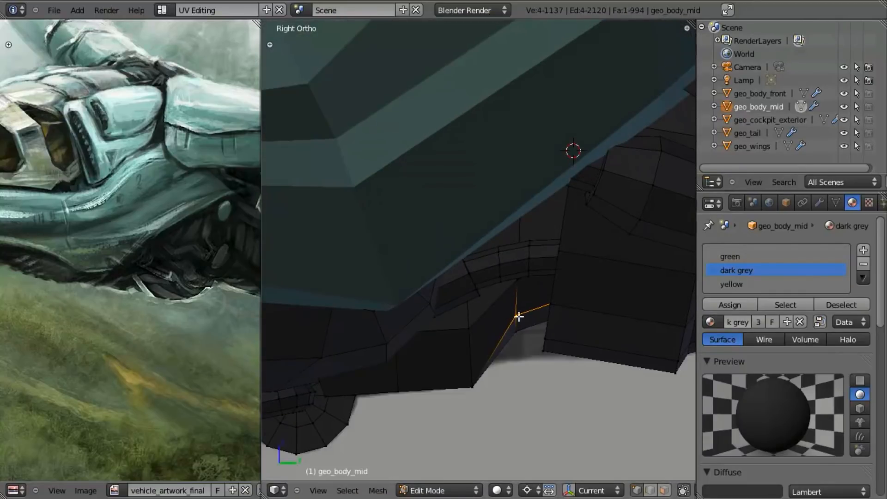
key("z")
middle_click_drag(580, 339, 519, 323, "shift")
key("a")
middle_click_drag(531, 365, 512, 320, "shift")
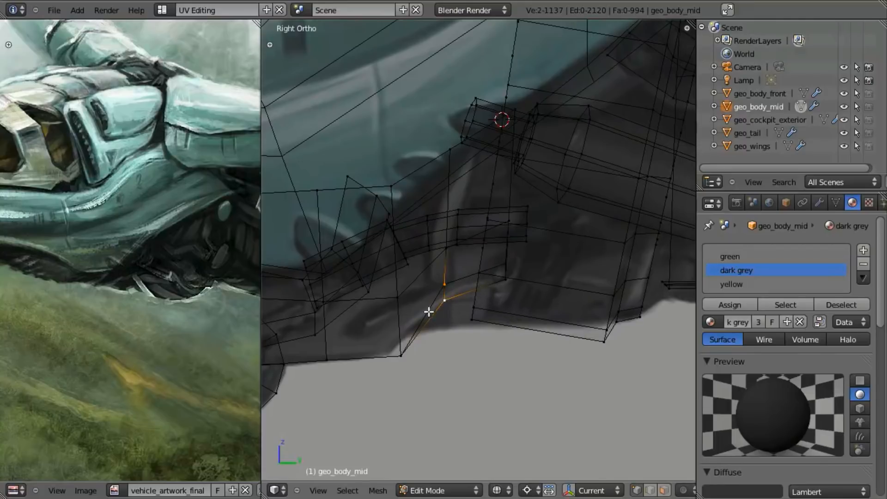
key("z")
scroll(502, 328, "down", 1)
right_click(476, 294, "alt")
key("z")
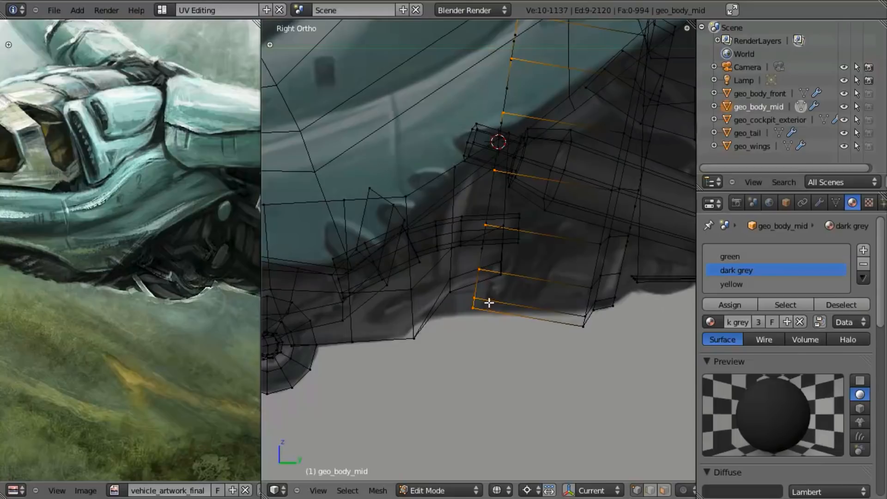
right_click(480, 253, "alt+shift")
right_click(480, 258, "alt")
right_click(478, 261, "alt+shift")
mouse_move(485, 266)
middle_mouse_down()
mouse_move(493, 270)
mouse_move(525, 174)
middle_mouse_up()
key("z")
key("KP_3")
key("z")
Select the underside vertices from the body's bottom corner up to where the surface enters the rear housing
middle_click_drag(444, 370, 479, 326, "shift")
scroll(477, 327, "up", 1)
key("a")
key("b")
left_click_drag(394, 311, 428, 347)
right_click(411, 276, "shift")
key("b")
left_click_drag(464, 242, 484, 328)
key("b")
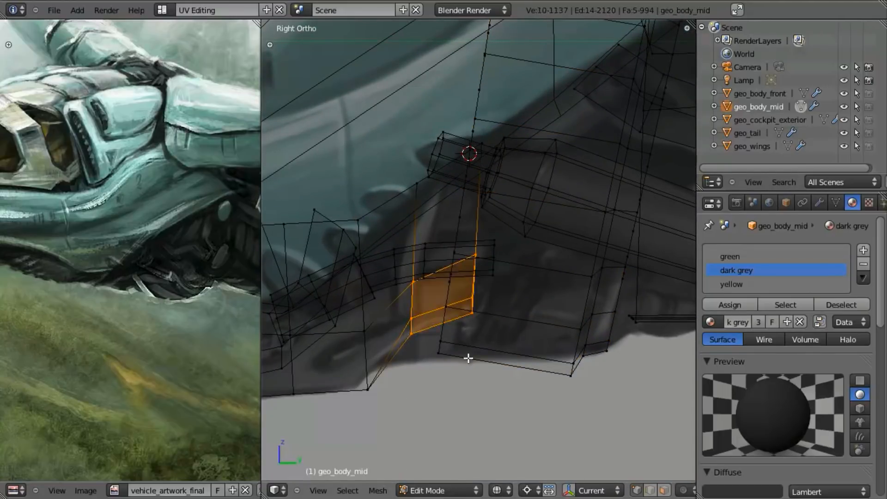
middle_click_drag(459, 366, 505, 322, "shift")
scroll(496, 321, "up", 2)
middle_click_drag(457, 362, 509, 325, "shift")
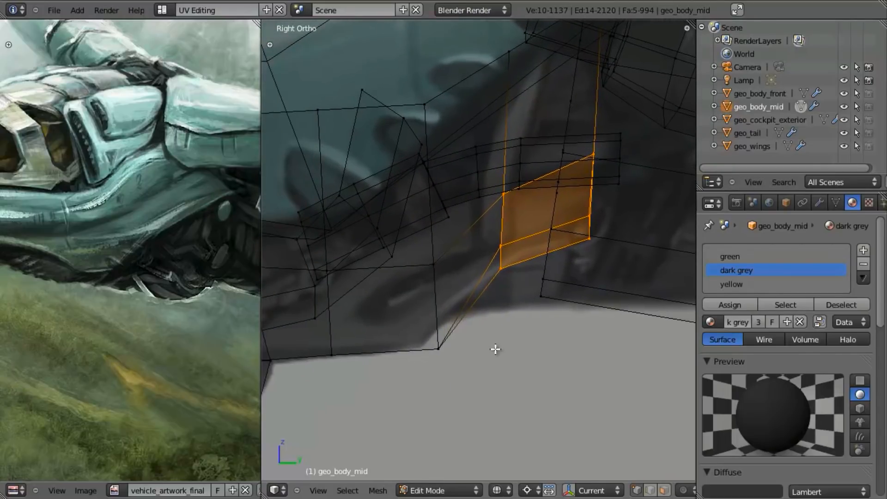
left_click_drag(426, 326, 495, 390)
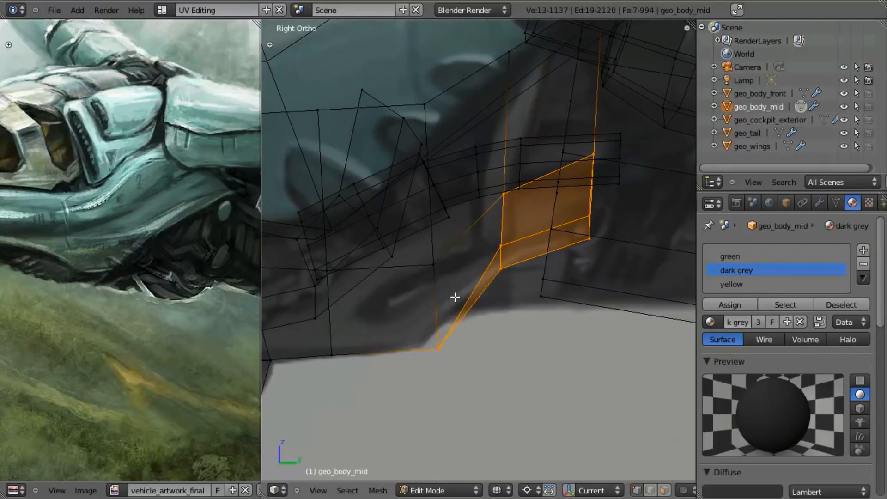
Extrude the lower underside vertices behind the body's bottom corner and lower the new vertices, leaving the corner vertices in place
middle_click_drag(493, 307, 480, 107)
key("b")
middle_click_drag(464, 52, 605, 129)
key("KP_3")
middle_click_drag(457, 462, 388, 284, "shift")
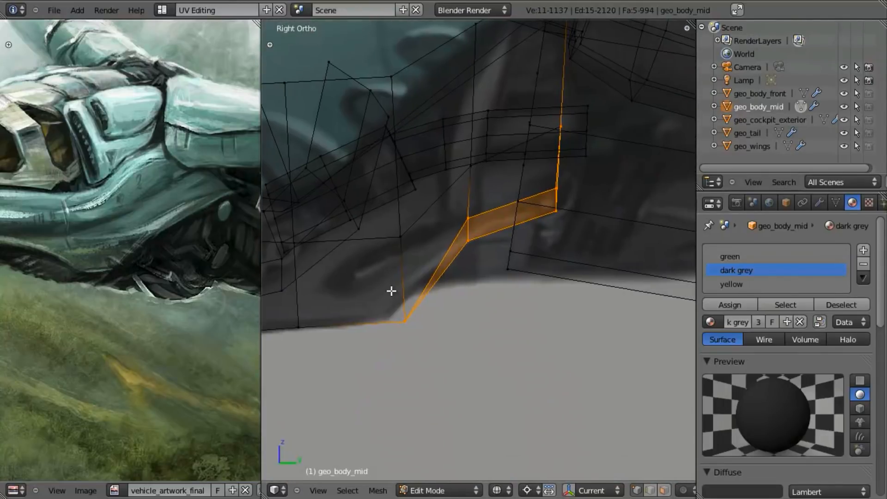
key("e")
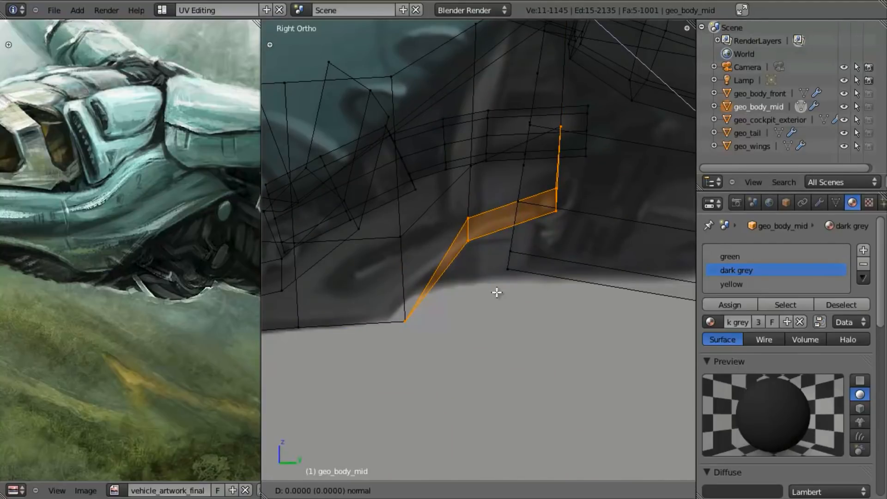
right_click(496, 293)
middle_click_drag(507, 306, 332, 400)
key("g")
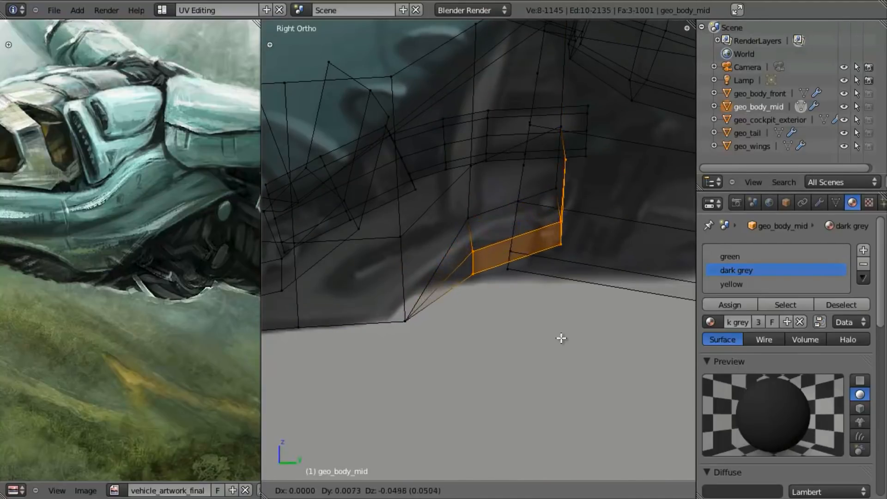
left_click(564, 342)
Extrude a second strip from the lowered underside edge and bring its front end down to the level of the body's bottom corner
key("b")
left_click_drag(390, 301, 437, 348)
key("e")
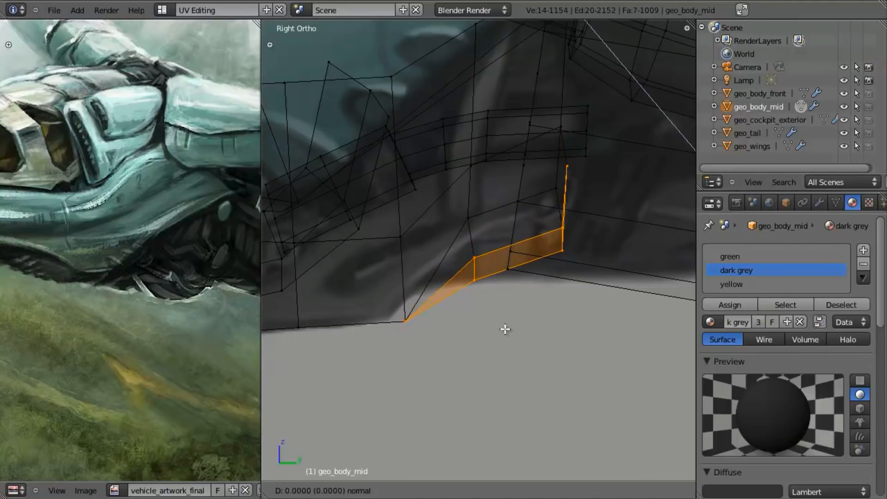
right_click(505, 329)
key("g")
right_click(505, 329)
mouse_move(475, 307)
left_mouse_down("ctrl+shift")
mouse_move(419, 318)
mouse_move(464, 323)
left_mouse_up("ctrl+shift")
key("g")
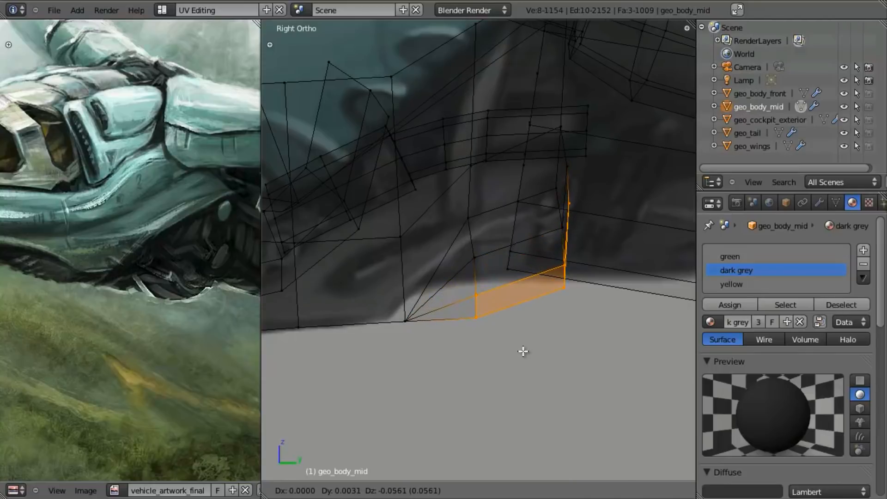
left_click(523, 353)
Examine the newly extruded underside strips from below in solid display and in Object Mode
key("z")
middle_click_drag(479, 370, 468, 258)
key("z")
mouse_move(568, 259)
middle_mouse_down()
mouse_move(540, 240)
mouse_move(568, 232)
mouse_move(562, 174)
middle_mouse_up()
scroll(519, 270, "down", 3)
key("Tab")
scroll(487, 277, "up", 5)
key("Tab")
Select the linked underside body surface and hide the rest of the mesh
key("a")
key("l")
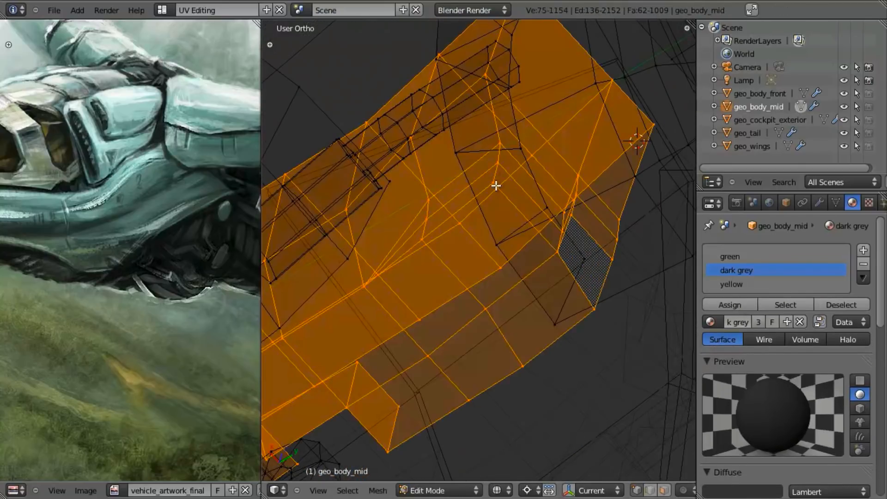
key("z")
mouse_move(539, 246)
middle_mouse_down()
mouse_move(476, 244)
mouse_move(456, 255)
middle_mouse_up()
mouse_move(511, 249)
middle_mouse_down()
mouse_move(508, 215)
mouse_move(531, 268)
middle_mouse_up()
Delete the unneeded vertices of the end faces at the rear of the extruded underside strips
key("a")
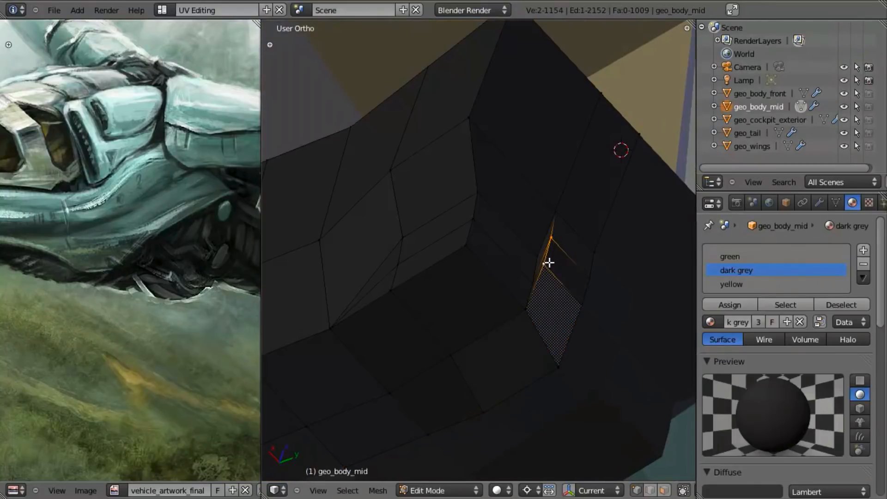
right_click(584, 303, "shift")
key("x")
left_click(532, 304)
middle_click_drag(529, 303, 515, 276)
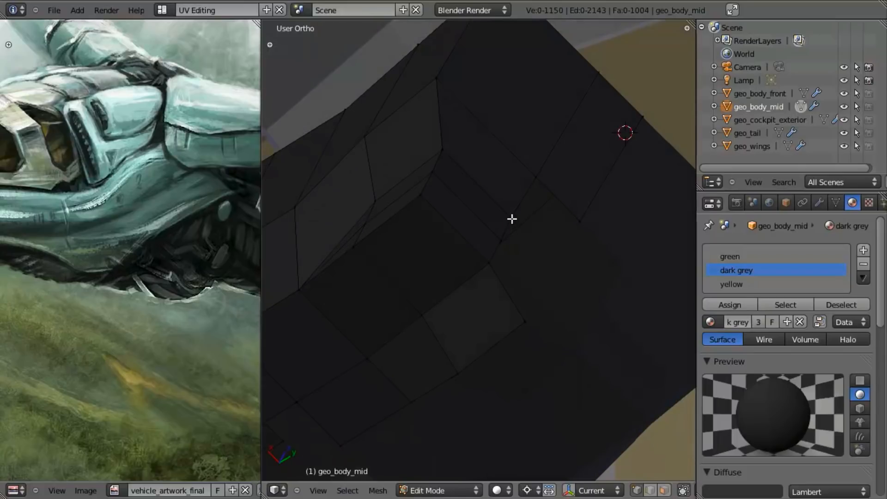
Extrude the open rear edge to fill the gap at the strip's end and remove doubles from the visible underside surface
key("e")
left_click(580, 220)
right_click(534, 310)
key("g")
left_click(523, 321)
middle_click_drag(297, 299, 495, 274)
key("a")
key("a")
key("w")
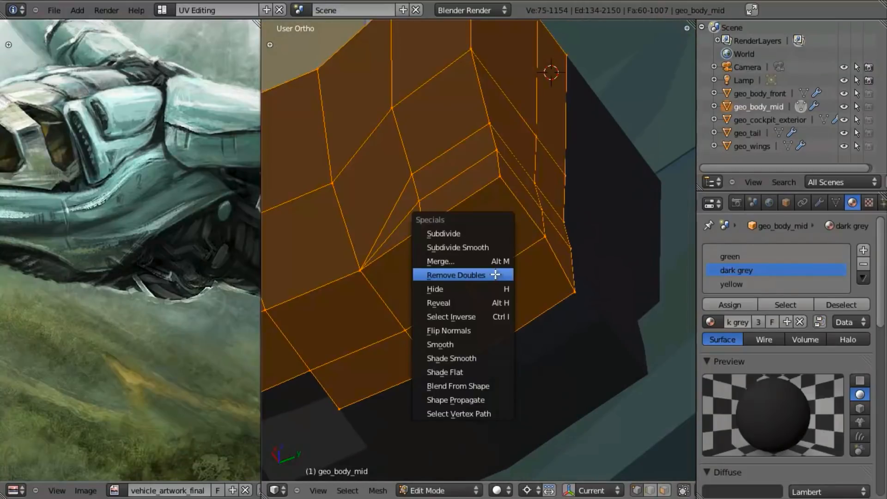
left_click(496, 274)
Merge the two triangles behind the body's bottom corner into a single face
middle_click_drag(448, 235, 495, 223)
key("a")
right_click(495, 225)
right_click(438, 303, "shift")
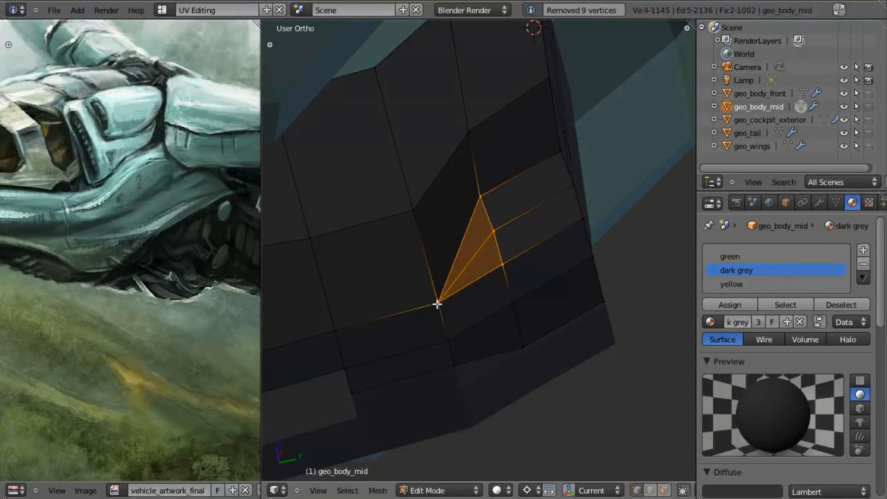
key("KP_3")
key("z")
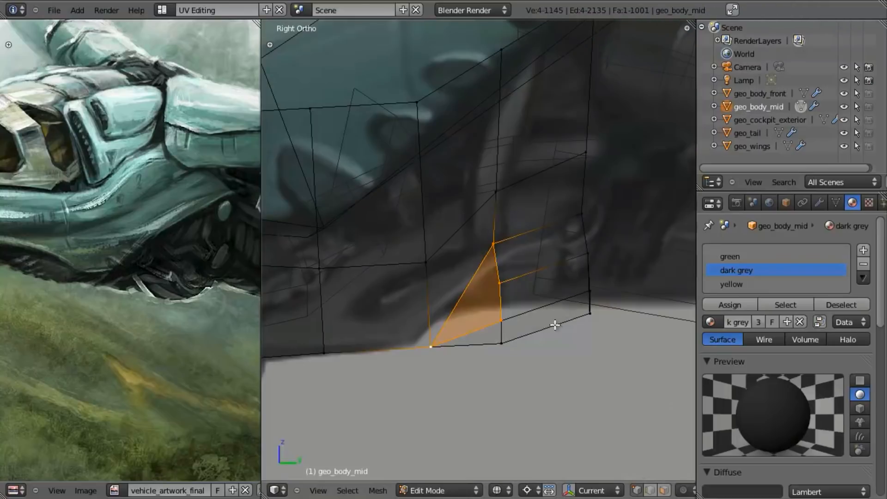
Raise the bottom vertices at the front and rear ends of the new underside strip towards the reference outline
middle_click_drag(542, 324, 540, 317, "shift")
scroll(540, 319, "up", 1)
key("a")
key("b")
left_click_drag(480, 304, 531, 437)
key("s")
key("z")
right_click(525, 399)
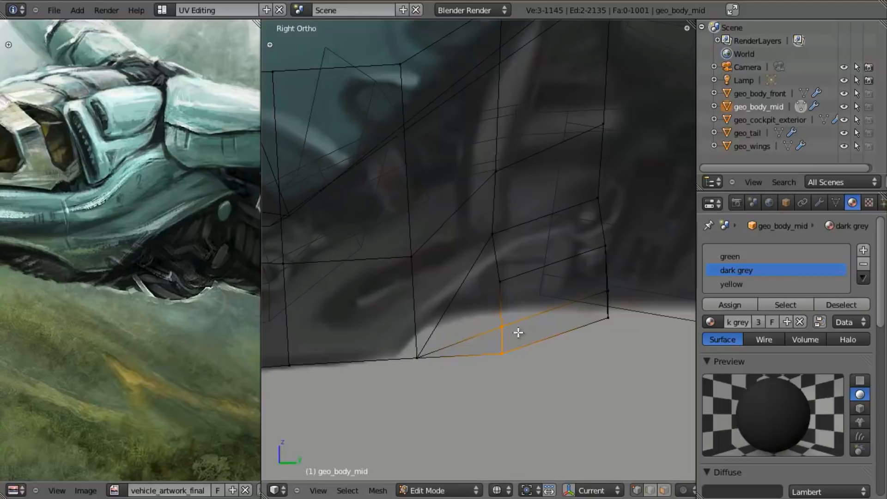
key("g")
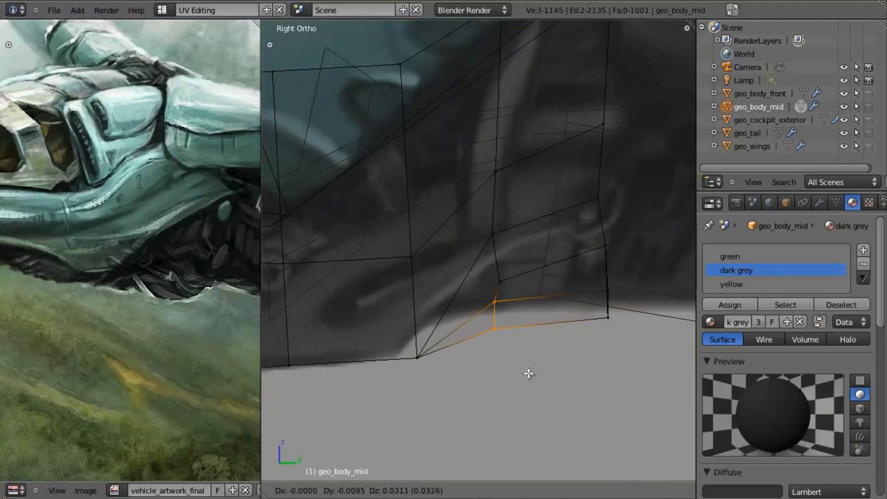
left_click(532, 371)
left_click_drag(602, 286, 623, 338)
key("g")
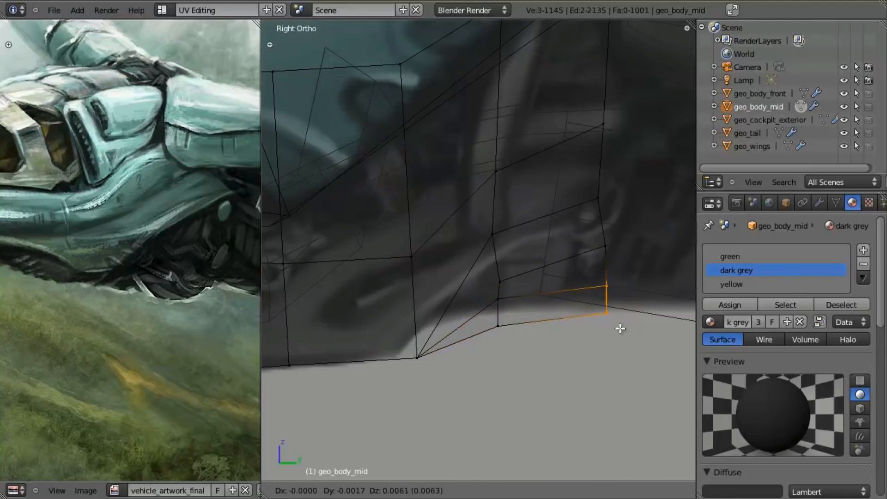
left_click(621, 322)
Flatten the strip's six bottom vertices with a Z scale of 0 and move them along Z to the reference outline
key("b")
left_click_drag(475, 290, 557, 384)
key("s")
key("z")
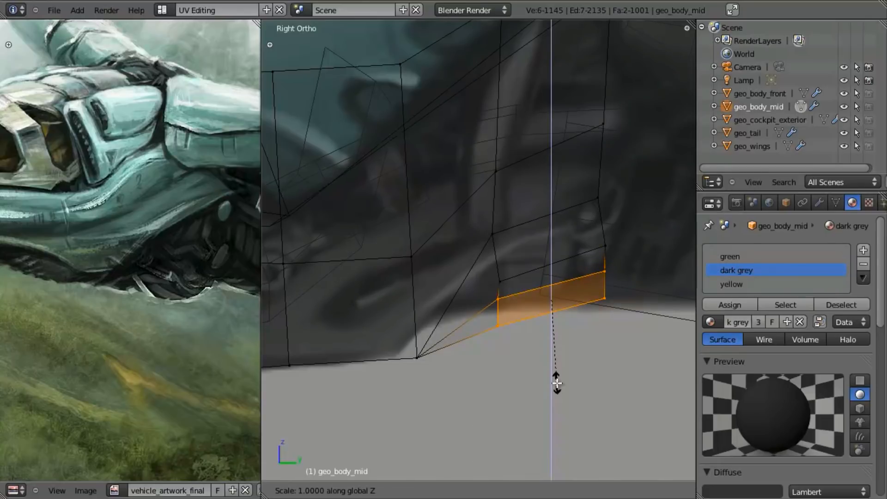
key("0")
key("Return")
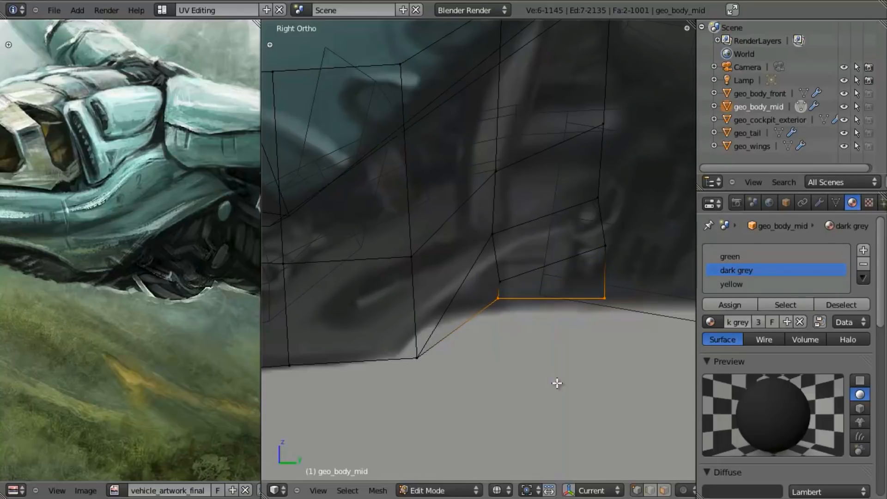
key("g")
key("z")
left_click(540, 360)
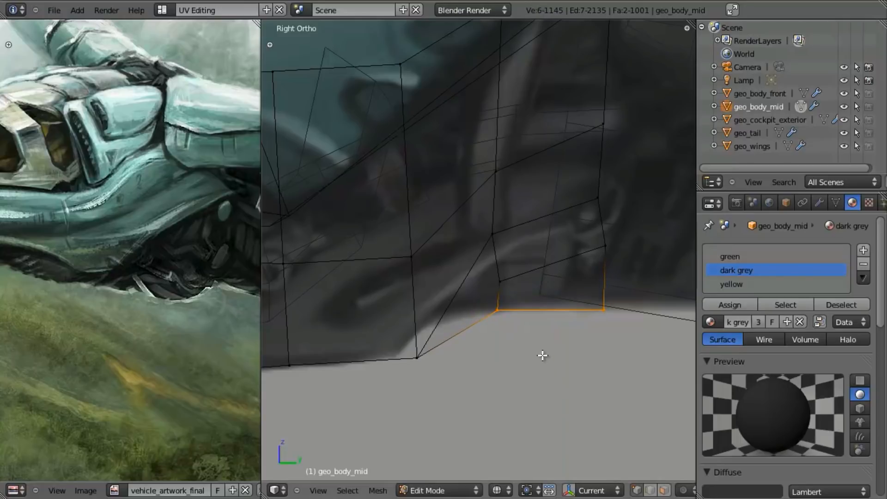
Adjust the middle vertices at the front and rear ends of the new strip to even out its rows
key("a")
right_click(499, 275)
key("g")
left_click(518, 288)
key("a")
key("b")
left_click_drag(585, 211, 651, 278)
key("g")
left_click(656, 300)
Select the nine vertices of the strip's rear end faces
middle_click_drag(654, 300, 591, 269, "shift")
key("b")
left_click_drag(547, 168, 600, 337)
mouse_move(600, 337)
middle_mouse_down()
mouse_move(533, 291)
mouse_move(524, 261)
mouse_move(565, 257)
middle_mouse_up()
key("z")
key("z")
key("KP_3")
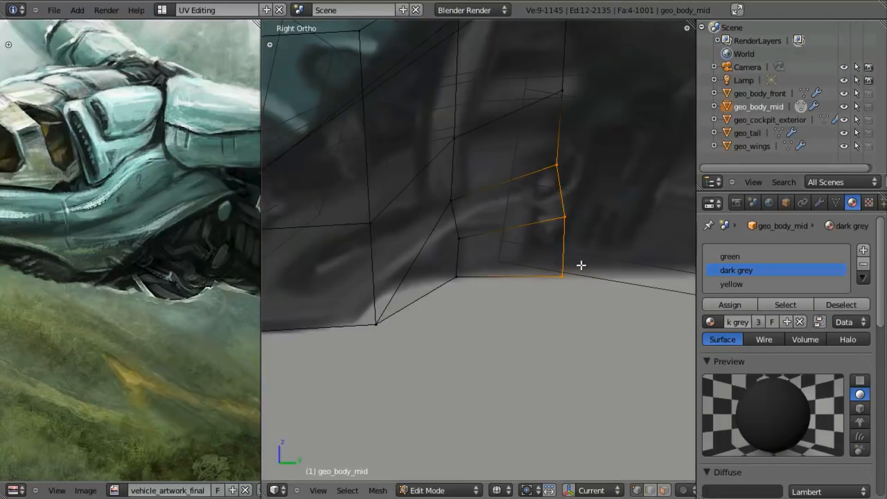
key("z")
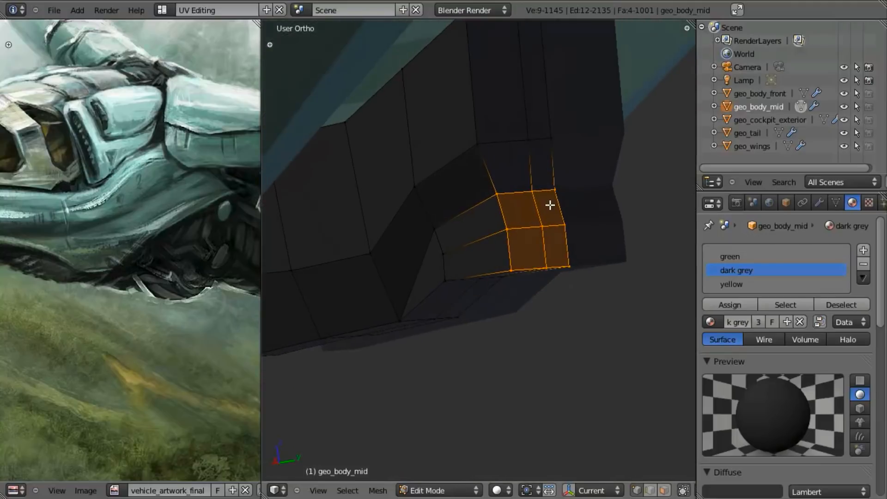
key("z")
key("e")
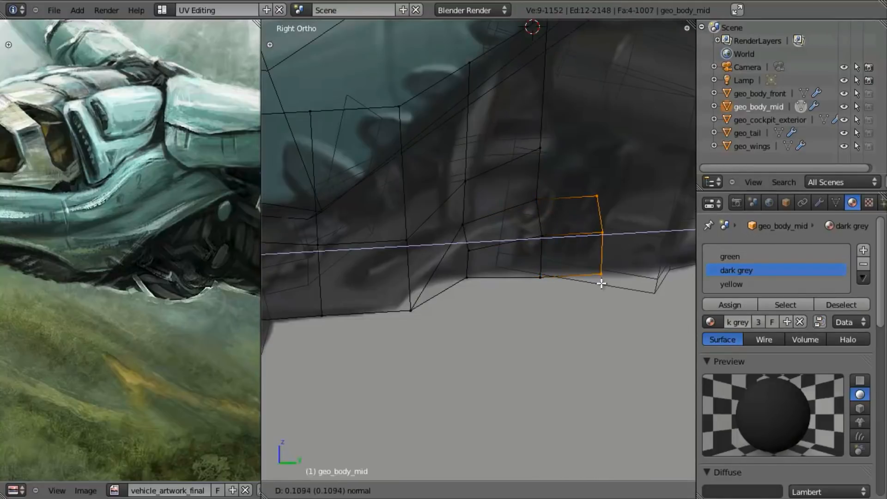
key("Escape")
key("ctrl+z")
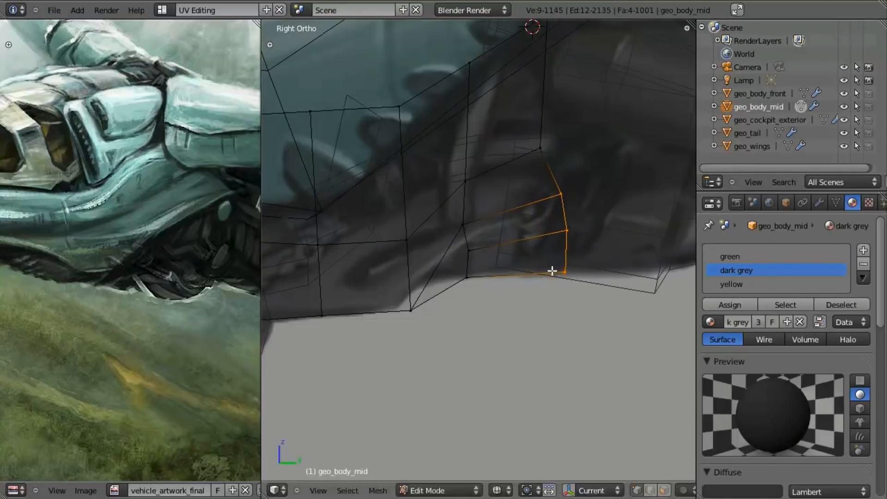
Reveal the hidden geometry and move the strip's rear end vertices back towards the rear housing
key("alt+h")
key("z")
middle_click_drag(543, 319, 505, 223)
key("KP_3")
key("a")
key("z")
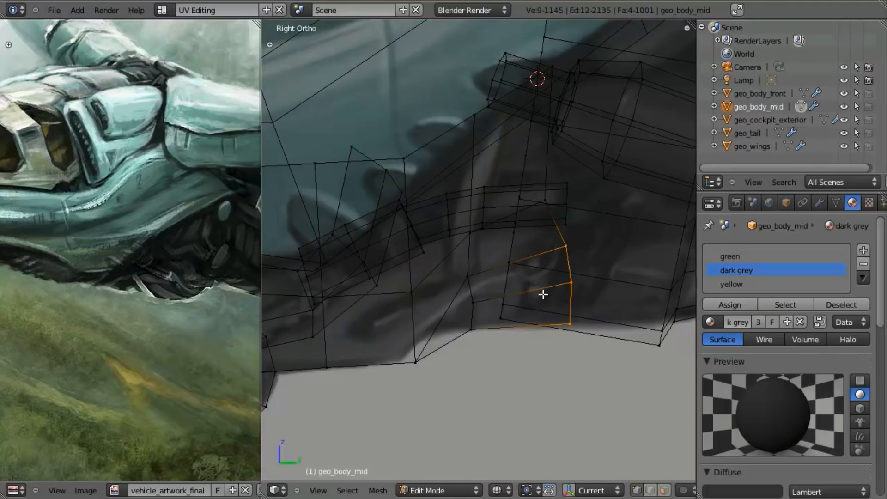
left_click(577, 287)
Extend the rear end vertices along global Y into the rear housing and adjust their height against the side reference
key("z")
middle_click_drag(499, 349, 475, 228)
key("g")
key("x")
right_click(541, 235)
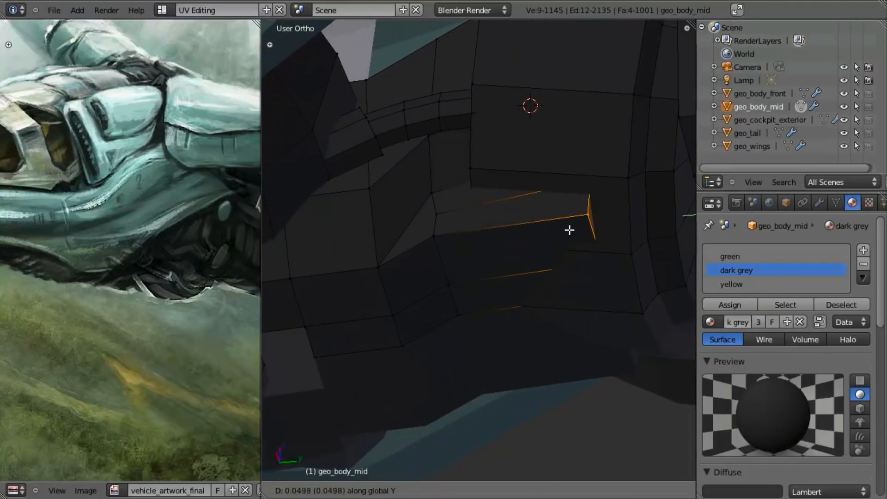
key("g")
key("z")
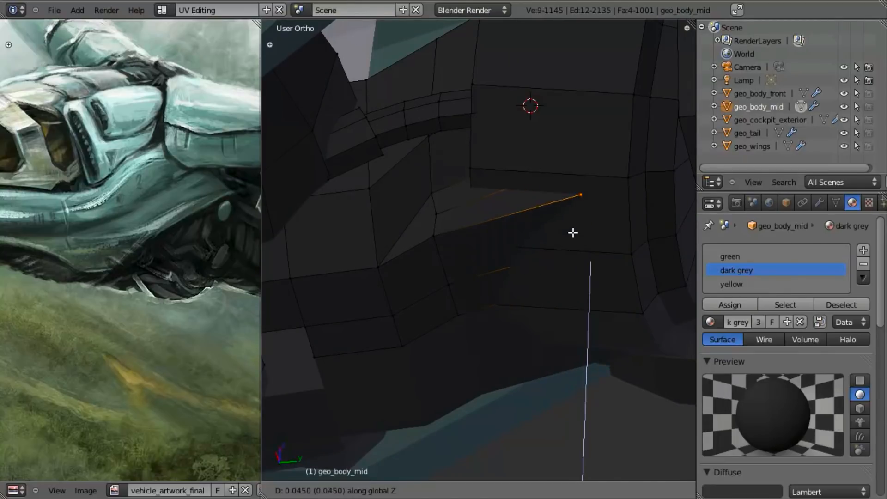
key("KP_3")
key("z")
key("g")
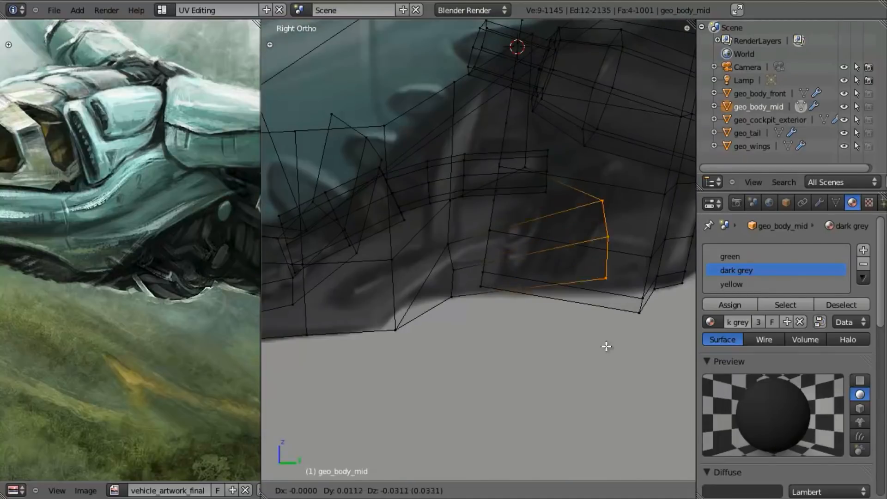
left_click(606, 358)
Fine-tune the position of the rear end faces along global Y inside the rear housing
key("z")
middle_click_drag(505, 361, 440, 240)
key("z")
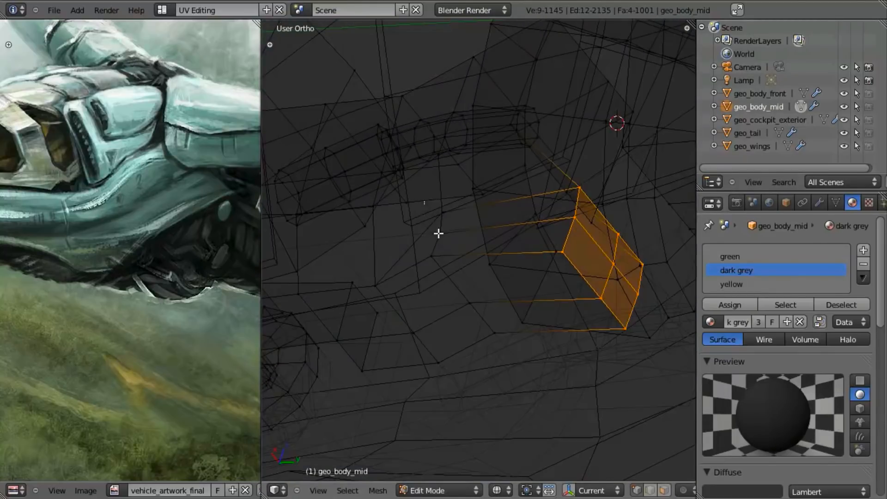
left_click_drag(463, 271, 463, 272)
middle_click_drag(463, 271, 507, 358)
mouse_move(526, 315)
middle_mouse_down()
mouse_move(512, 357)
mouse_move(487, 307)
mouse_move(464, 305)
mouse_move(484, 287)
mouse_move(535, 291)
mouse_move(559, 234)
mouse_move(576, 276)
mouse_move(532, 317)
mouse_move(481, 202)
mouse_move(477, 307)
middle_mouse_up()
key("g")
key("y")
left_click(494, 304)
Move the rear end faces sideways along global X
key("z")
key("g")
key("x")
left_click(590, 268)
key("z")
key("z")
Reduce the underside vertex loop selection to its four rearmost vertices and move them along global X
right_click(477, 309)
key("z")
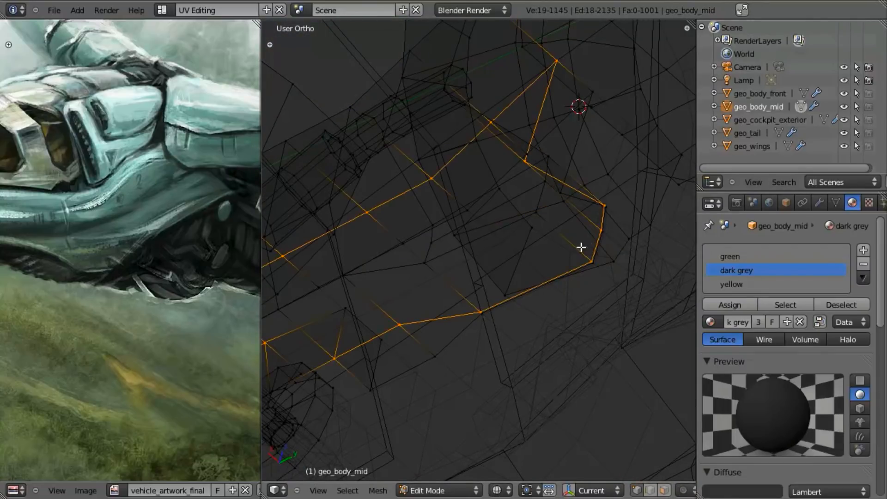
middle_click_drag(591, 247, 490, 166)
left_click(498, 135, "shift")
middle_click_drag(365, 291, 618, 189)
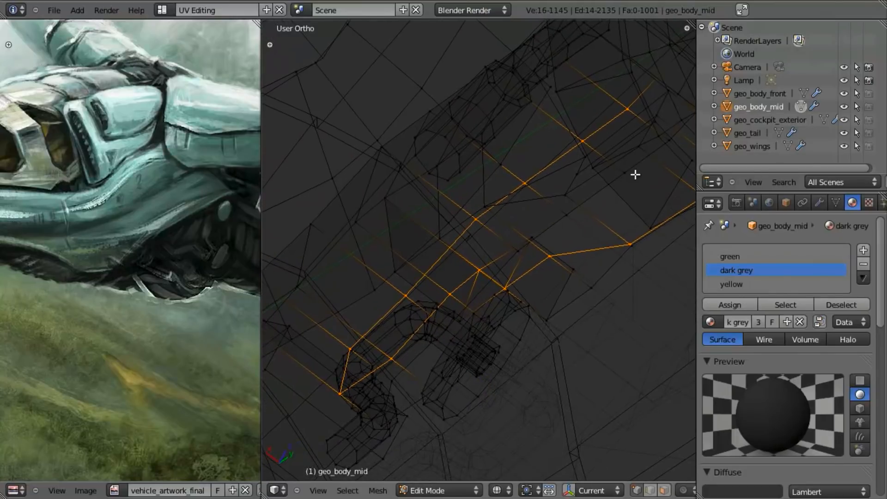
middle_click_drag(645, 99, 509, 212)
key("b")
middle_click_drag(578, 150, 280, 450)
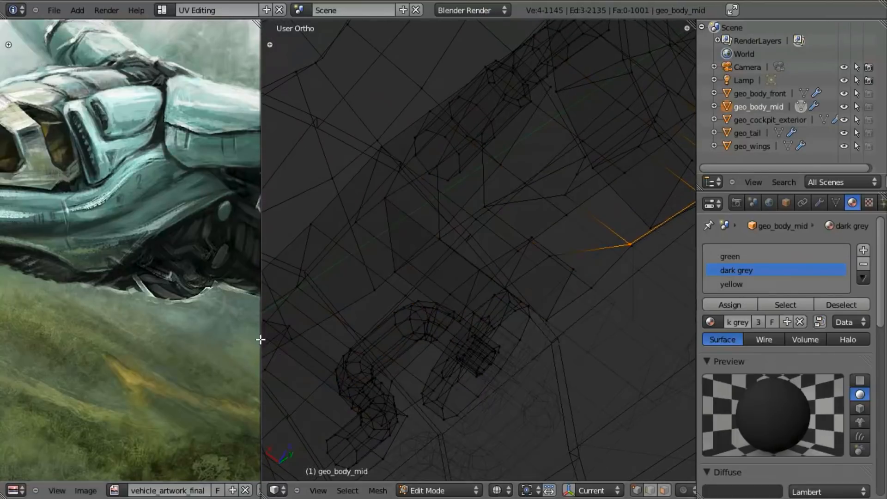
middle_click_drag(462, 186, 342, 233, "shift")
scroll(342, 233, "up", 2)
key("g")
key("x")
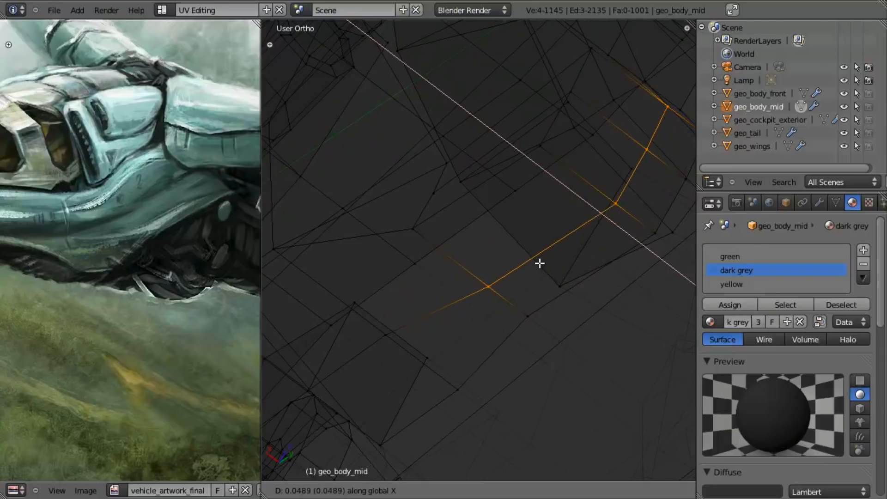
left_click(519, 240)
Select the six vertices of the two long side faces at the strip's rear and move them along global X
scroll(508, 251, "down", 3)
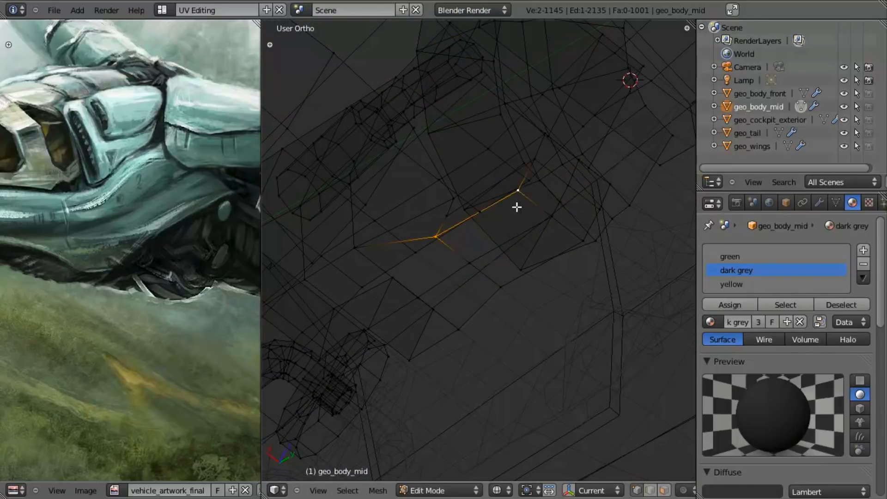
scroll(435, 218, "up", 2)
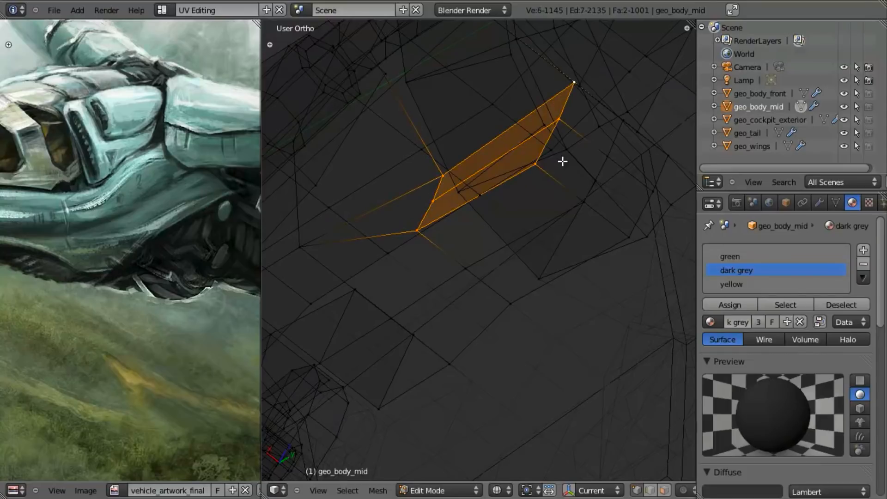
key("g")
key("x")
left_click(577, 175)
Select the three vertices across the end of the underside strip and move them along global Z
key("z")
middle_click_drag(573, 175, 563, 202)
key("z")
right_click(600, 186)
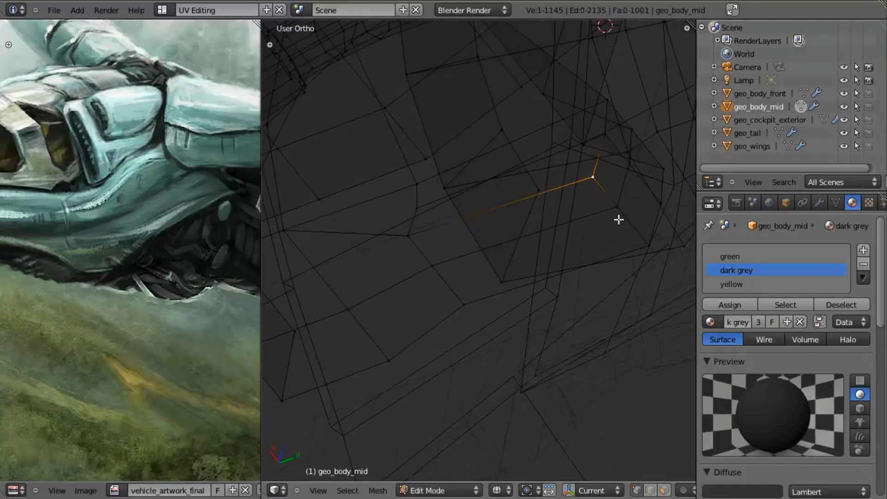
right_click(639, 244, "shift")
key("g")
key("z")
left_click(640, 240)
Fine-tune the height of the three underside vertices along global Z to follow the reference outline in side view
key("KP_3")
key("z")
key("g")
key("z")
left_click(550, 270)
key("g")
key("z")
left_click(531, 276)
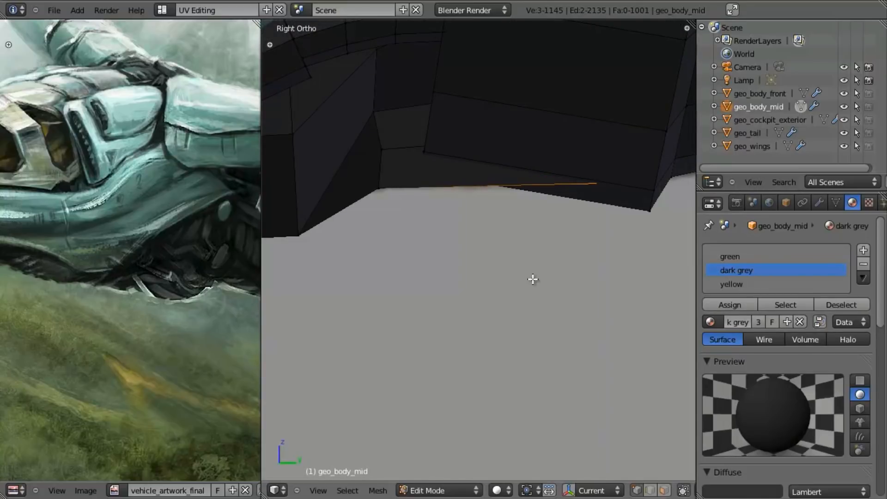
key("z")
key("g")
key("z")
left_click(487, 258)
key("z")
middle_click_drag(431, 270, 501, 207)
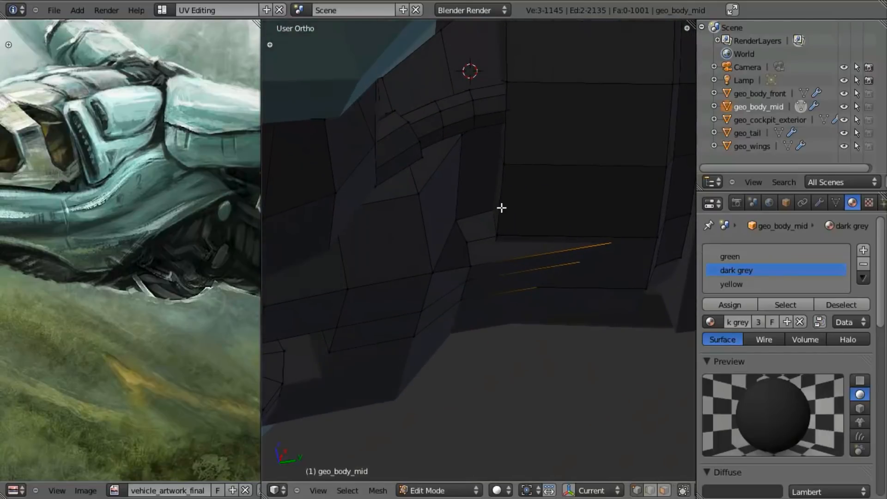
Leave Edit Mode and save the file over the existing one
key("KP_3")
key("z")
key("z")
scroll(539, 252, "down", 4)
key("Tab")
middle_click_drag(546, 256, 431, 294, "shift")
scroll(431, 293, "down", 3)
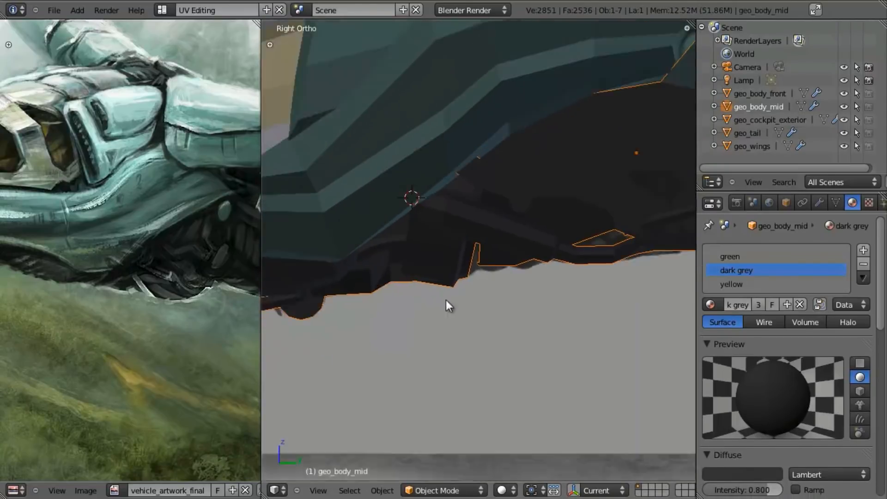
scroll(506, 312, "down", 4)
key("ctrl+s")
left_click(507, 313)
Compare the underside around the large diagonal pipe with the side reference in wireframe and solid display
scroll(508, 313, "up", 4)
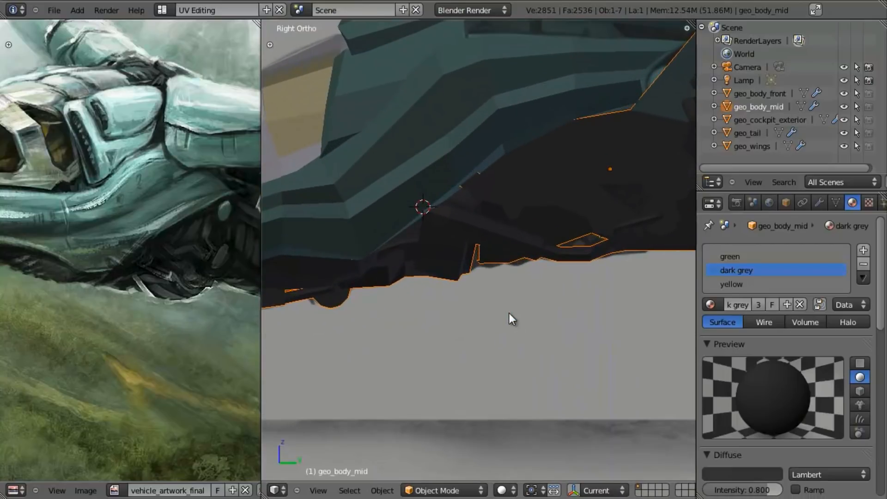
scroll(504, 314, "up", 3)
key("z")
key("z")
middle_click_drag(515, 323, 475, 251)
key("KP_3")
key("z")
middle_click_drag(621, 419, 536, 246, "shift")
scroll(532, 247, "up", 2)
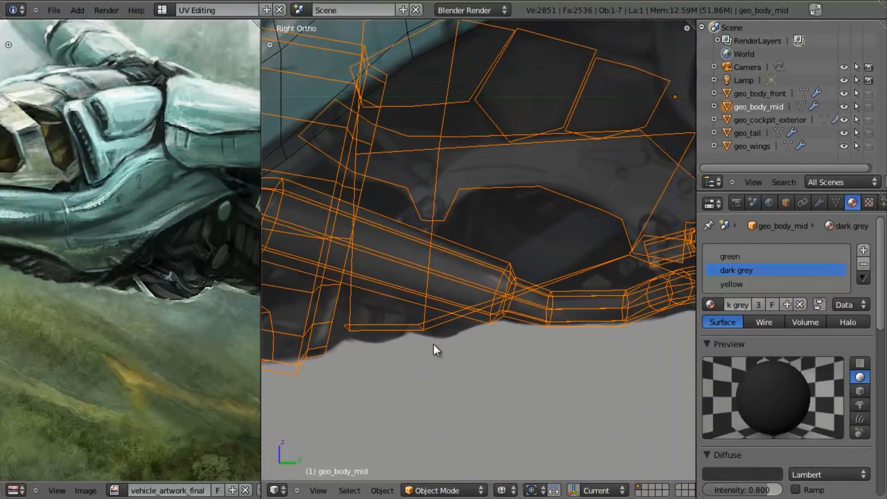
middle_click_drag(444, 341, 547, 300, "shift")
scroll(478, 299, "down", 2)
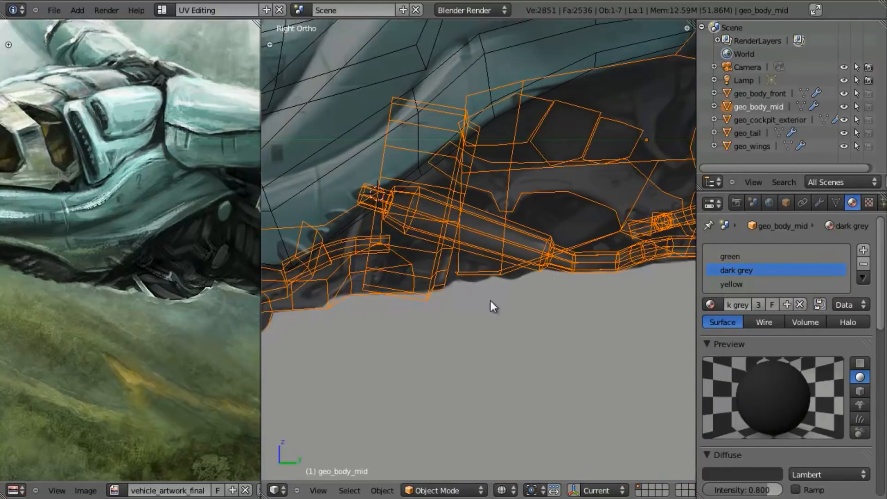
scroll(500, 300, "up", 4)
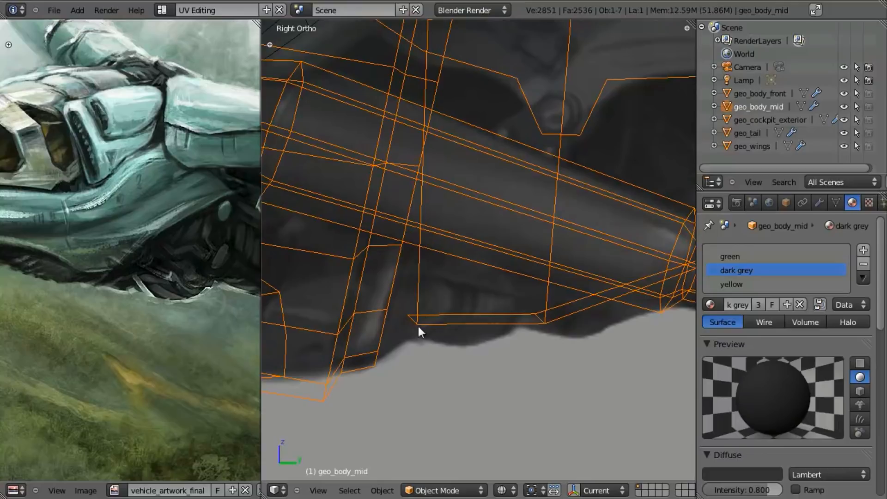
key("z")
mouse_move(565, 346)
middle_mouse_down()
mouse_move(523, 193)
mouse_move(510, 182)
mouse_move(513, 293)
mouse_move(488, 261)
middle_mouse_up()
In Edit Mode, select the two vertices of the underside side edge next to the diagonal pipe and move them along global Z
key("Tab")
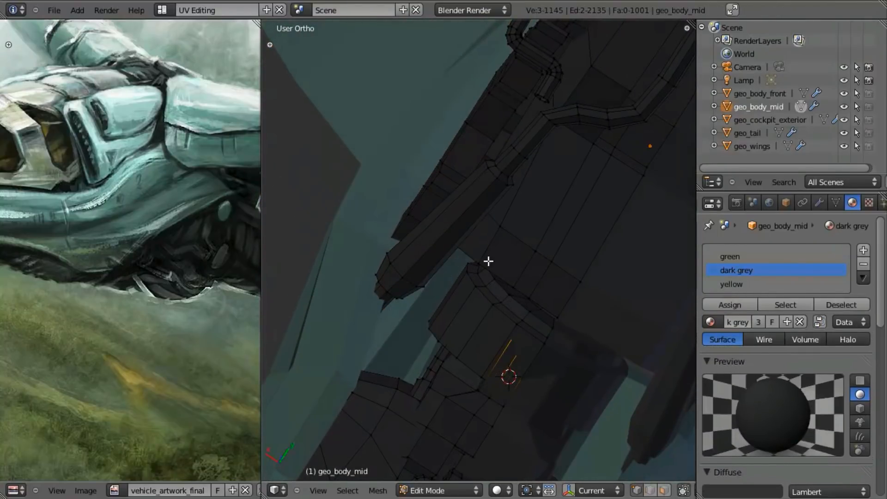
right_click(494, 222, "shift")
middle_click_drag(494, 222, 513, 297)
key("g")
key("z")
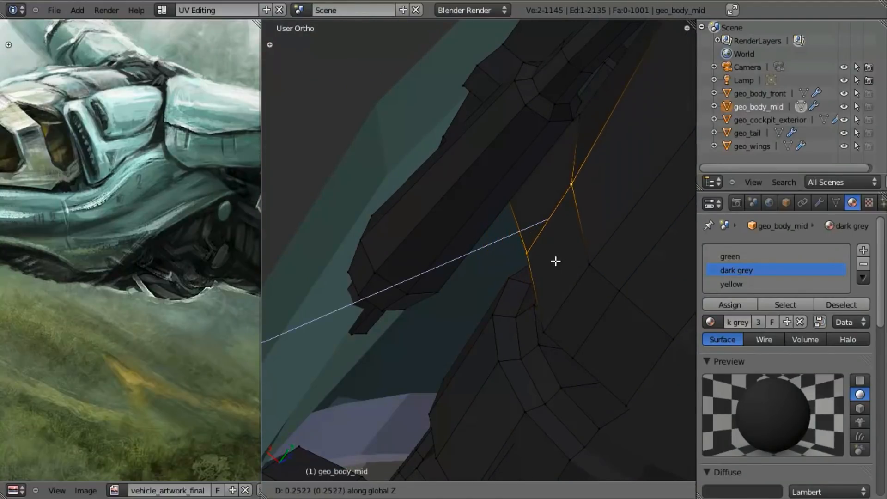
left_click(547, 262)
Select the three vertices of the open front edge behind the diagonal pipe and extrude them forward in side view
scroll(540, 267, "down", 7)
middle_click_drag(539, 268, 588, 331)
key("KP_3")
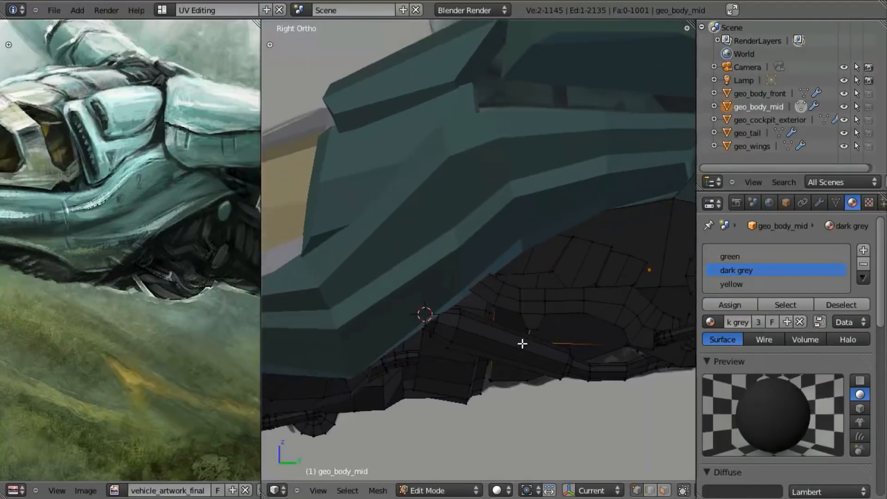
key("z")
scroll(518, 377, "up", 3)
middle_click_drag(517, 377, 525, 349, "shift")
key("z")
mouse_move(452, 329)
middle_mouse_down("shift")
mouse_move(479, 254)
mouse_move(504, 279)
middle_mouse_up("shift")
key("z")
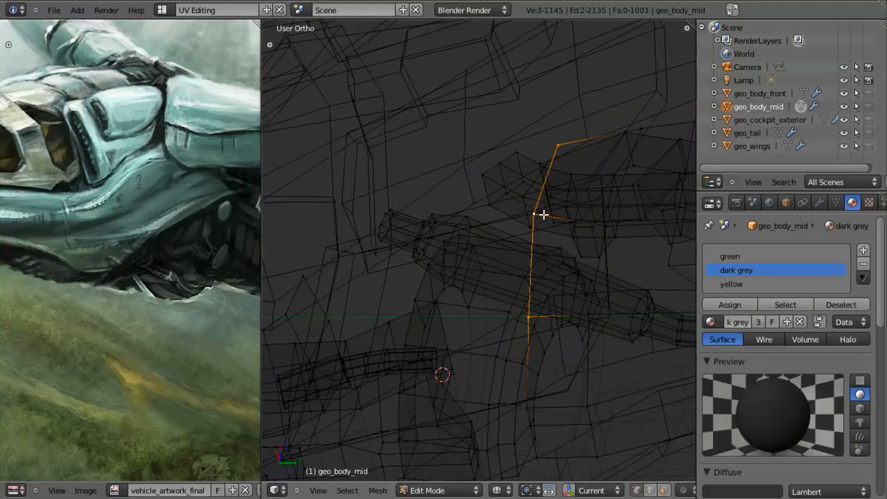
key("KP_3")
scroll(537, 346, "up", 1)
key("e")
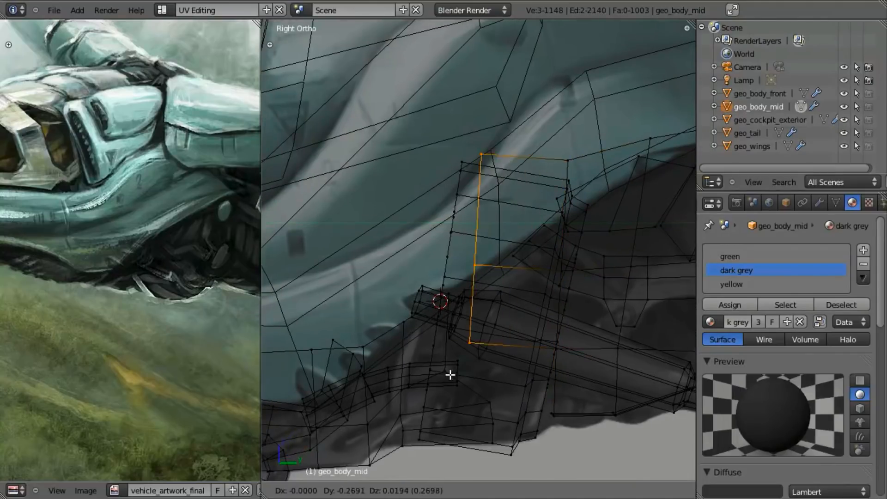
left_click(465, 384)
Select four vertices across the gap between the extruded strip and the neighbouring surface and fill them with a face
key("z")
mouse_move(476, 347)
middle_mouse_down()
mouse_move(462, 256)
mouse_move(490, 242)
mouse_move(521, 244)
mouse_move(477, 233)
mouse_move(462, 262)
mouse_move(486, 262)
middle_mouse_up()
key("z")
middle_click_drag(476, 181, 520, 185)
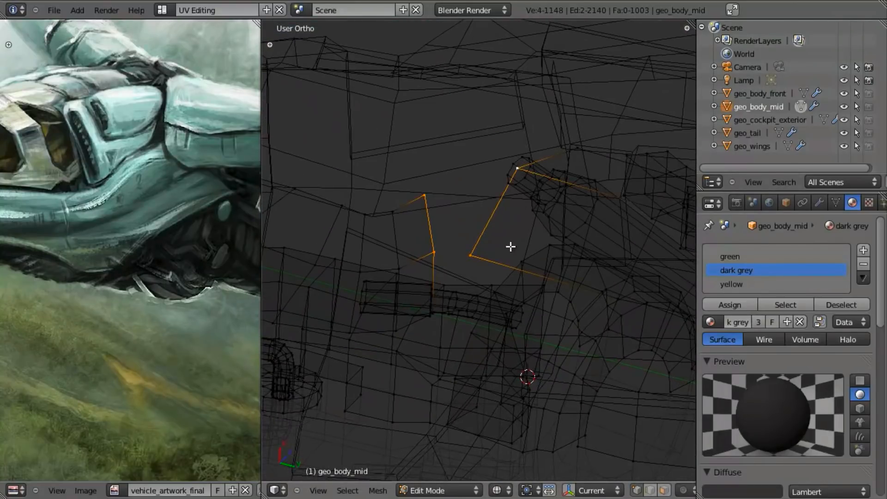
key("f")
key("z")
mouse_move(481, 307)
middle_mouse_down()
mouse_move(513, 235)
mouse_move(499, 224)
mouse_move(524, 252)
middle_mouse_up()
key("z")
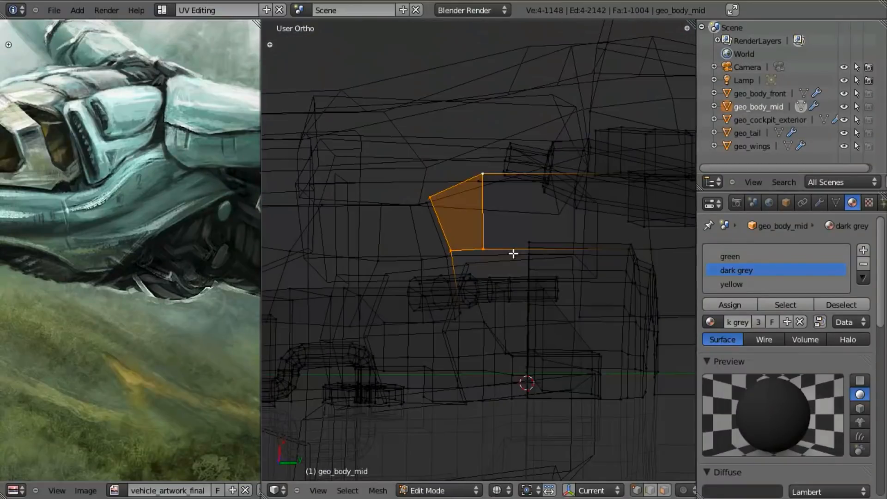
Subdivide the extruded strip's edge bordering the new face to add a midpoint vertex
right_click(484, 210)
middle_click_drag(484, 210, 489, 243)
key("ctrl+e")
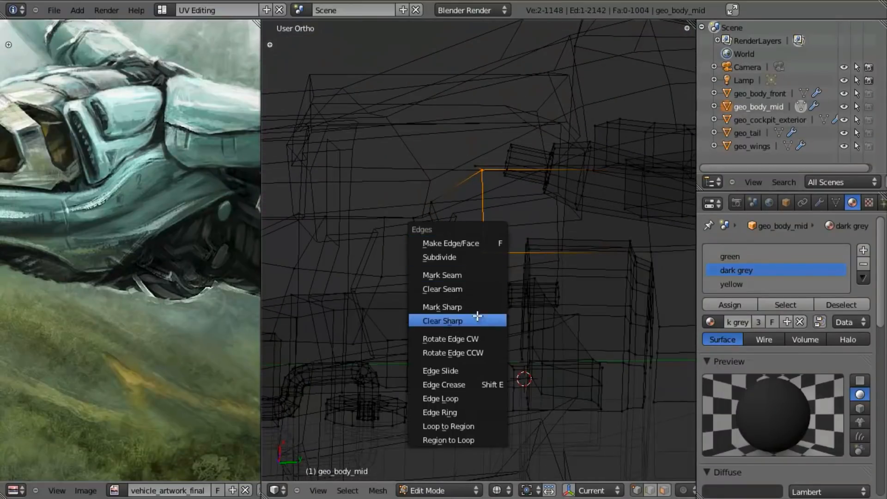
left_click(455, 371)
left_click(484, 365)
Select the midpoint vertex on the subdivided edge and move it along global X
key("z")
mouse_move(490, 311)
middle_mouse_down()
mouse_move(468, 241)
mouse_move(486, 285)
mouse_move(487, 340)
mouse_move(462, 327)
mouse_move(493, 264)
middle_mouse_up()
key("z")
right_click(501, 261)
key("z")
middle_click_drag(500, 294, 552, 264)
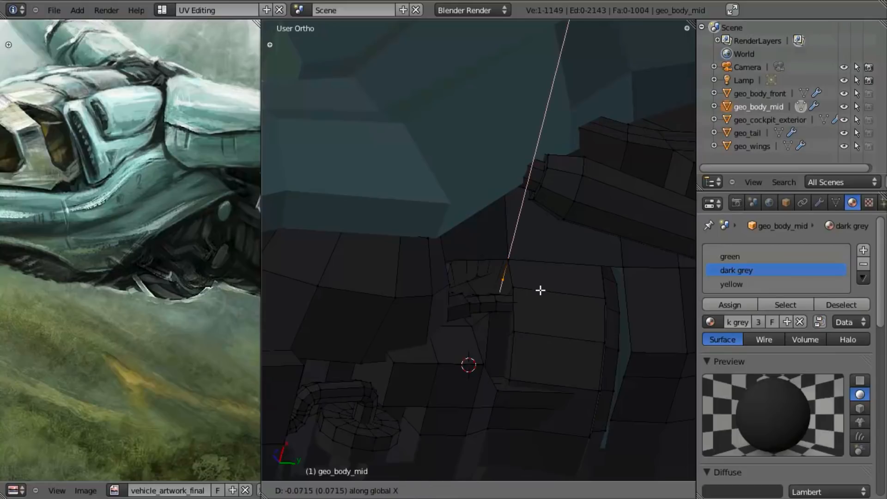
left_click(528, 312)
Select the four vertices around the remaining gap beside the strip and fill them with a face
key("z")
mouse_move(513, 304)
middle_mouse_down()
mouse_move(453, 291)
mouse_move(424, 309)
mouse_move(409, 335)
middle_mouse_up()
right_click(391, 241, "shift")
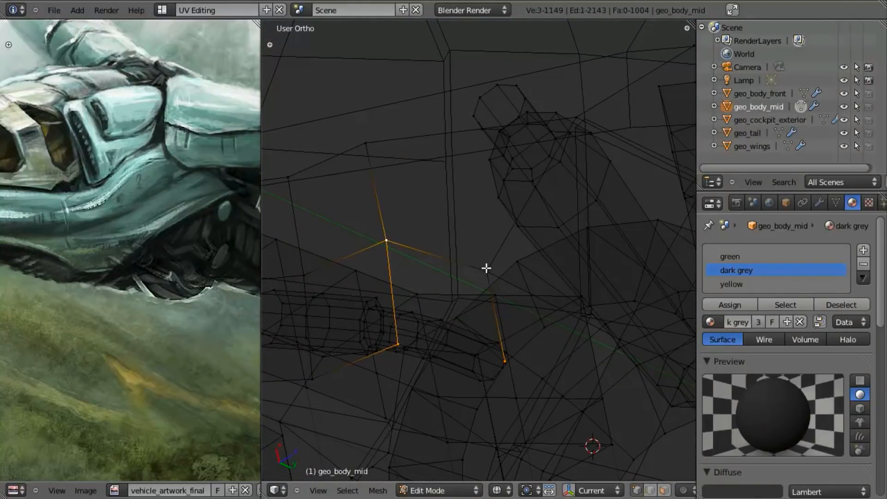
right_click(486, 268, "shift")
key("f")
Examine the filled underside surface from several angles in Object Mode and Edit Mode
key("z")
scroll(459, 319, "down", 3)
mouse_move(459, 319)
middle_mouse_down()
mouse_move(452, 331)
mouse_move(506, 334)
mouse_move(490, 307)
mouse_move(493, 185)
middle_mouse_up()
scroll(507, 334, "down", 3)
key("Tab")
middle_click_drag(417, 213, 522, 273)
scroll(432, 300, "up", 3)
scroll(476, 283, "up", 2)
key("Tab")
scroll(539, 216, "down", 3)
scroll(579, 247, "down", 4)
Check the underside mesh against the side reference in wireframe and solid display
key("KP_3")
middle_click_drag(590, 293, 533, 365, "shift")
scroll(522, 303, "up", 2)
scroll(521, 303, "up", 1)
key("z")
scroll(533, 364, "up", 5)
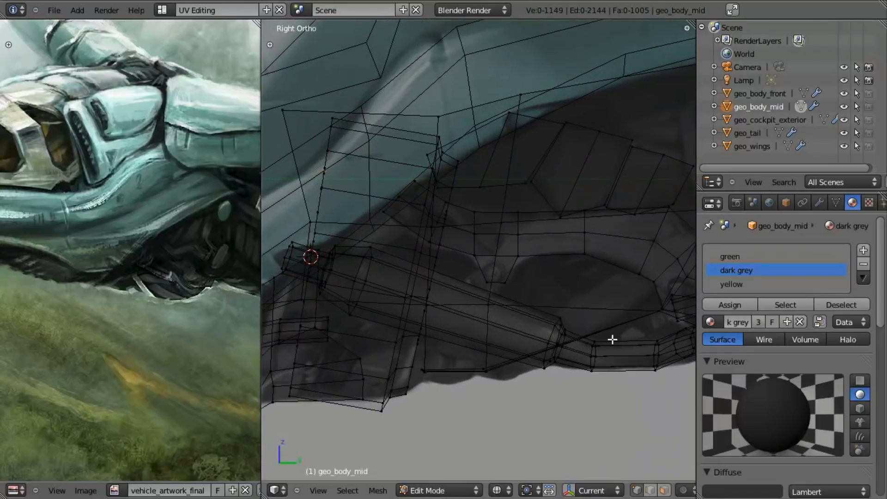
mouse_move(615, 336)
middle_mouse_down("shift")
mouse_move(539, 323)
mouse_move(519, 348)
mouse_move(485, 349)
middle_mouse_up("shift")
key("z")
key("z")
scroll(487, 348, "down", 2)
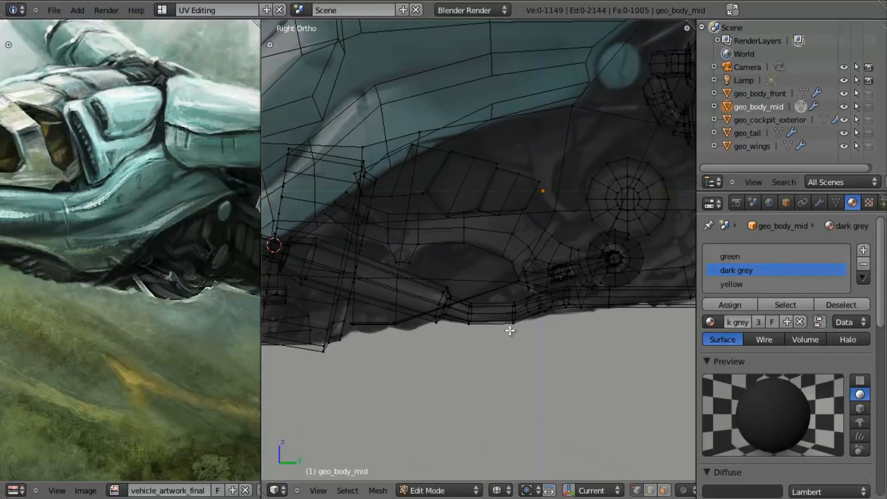
key("z")
scroll(515, 319, "down", 1)
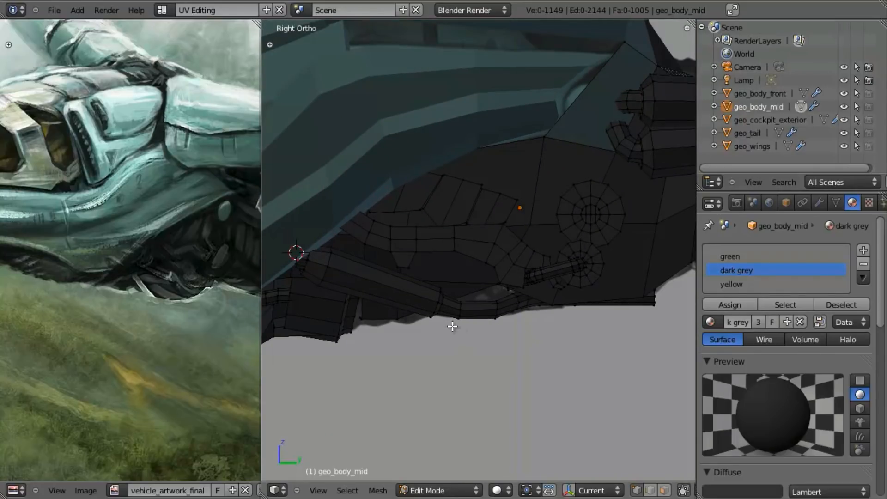
Examine the rear part of geo_body_mid against the side reference in Object Mode for missing details
key("Tab")
mouse_move(470, 331)
middle_mouse_down()
mouse_move(499, 222)
mouse_move(503, 140)
mouse_move(483, 98)
mouse_move(452, 107)
mouse_move(436, 234)
mouse_move(390, 309)
middle_mouse_up()
key("KP_3")
key("z")
scroll(428, 340, "up", 2)
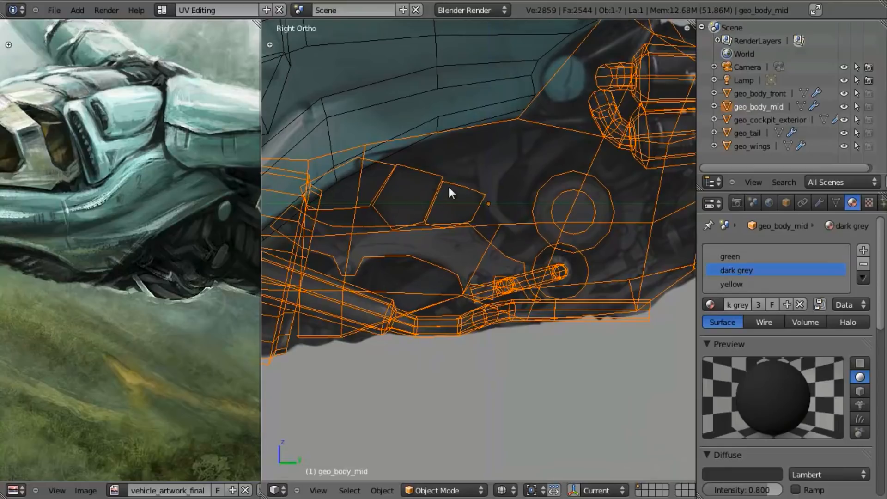
scroll(448, 190, "down", 3)
key("z")
mouse_move(499, 279)
middle_mouse_down("shift")
mouse_move(562, 252)
mouse_move(499, 287)
mouse_move(448, 229)
mouse_move(476, 165)
mouse_move(484, 204)
mouse_move(480, 141)
mouse_move(460, 168)
mouse_move(434, 257)
mouse_move(441, 326)
mouse_move(490, 216)
mouse_move(531, 206)
mouse_move(497, 389)
middle_mouse_up("shift")
key("z")
scroll(583, 250, "up", 3)
key("z")
key("KP_3")
key("z")
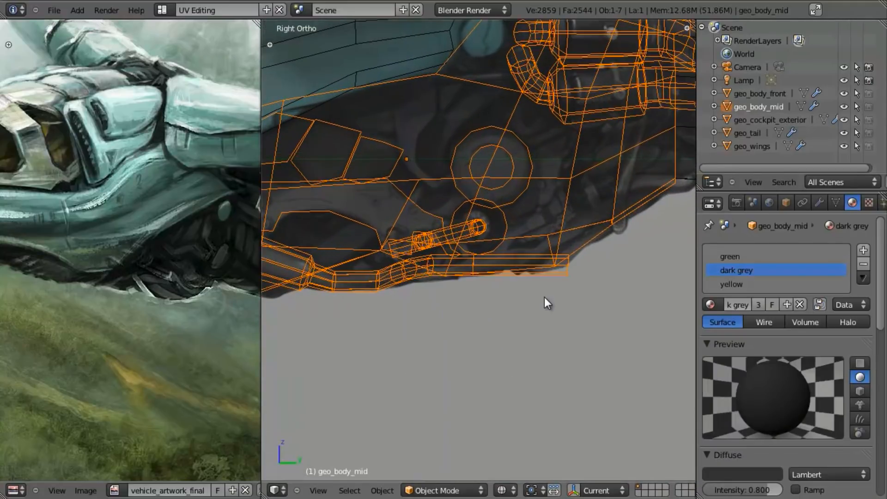
scroll(546, 300, "down", 5)
scroll(520, 312, "up", 4)
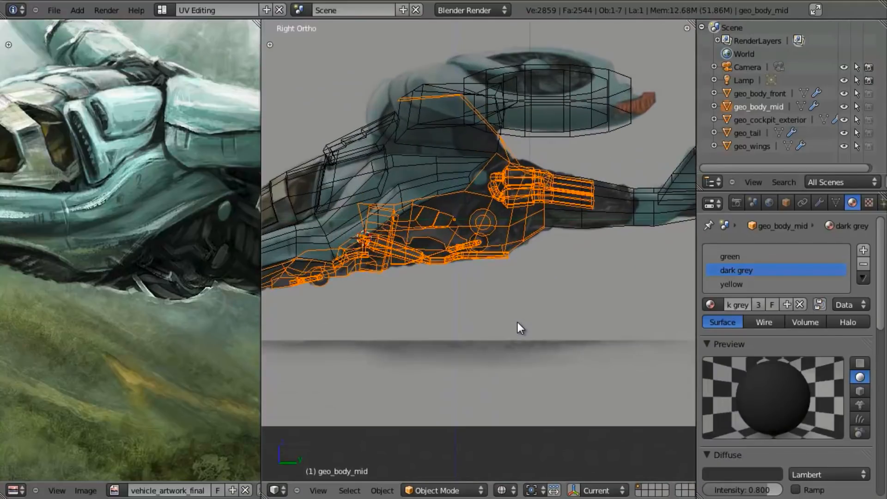
scroll(531, 298, "up", 6)
scroll(470, 324, "down", 3)
scroll(512, 326, "up", 3)
scroll(480, 301, "up", 3)
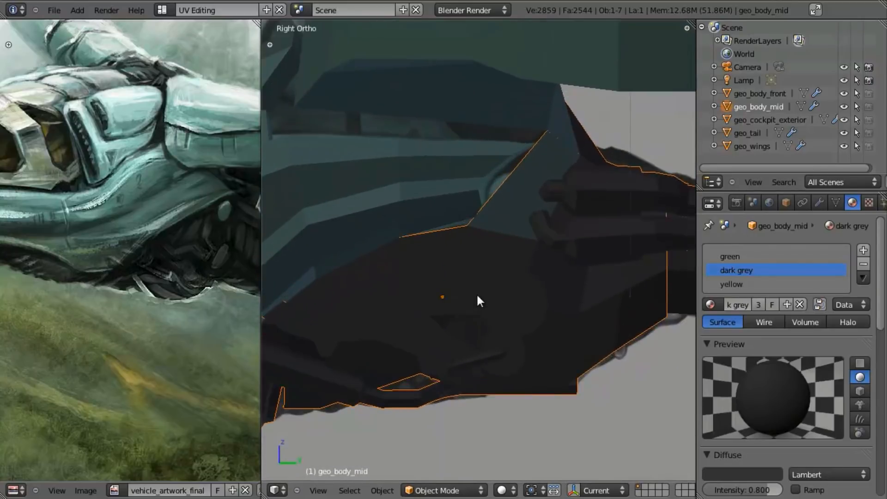
In face select mode, assign the dark grey material to the green face in front of the rear pipe ends and deselect it
scroll(479, 300, "down", 2)
middle_click_drag(539, 251, 484, 282, "shift")
key("Tab")
key("z")
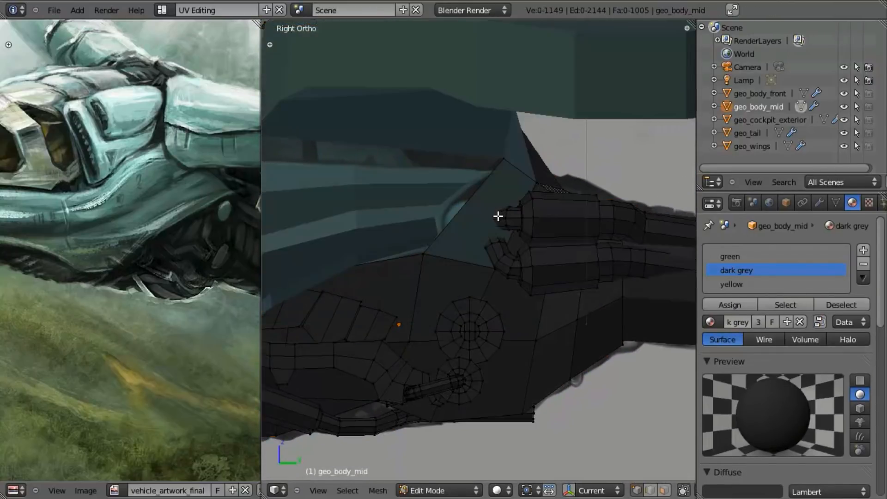
left_click(483, 247)
right_click(472, 231)
key("z")
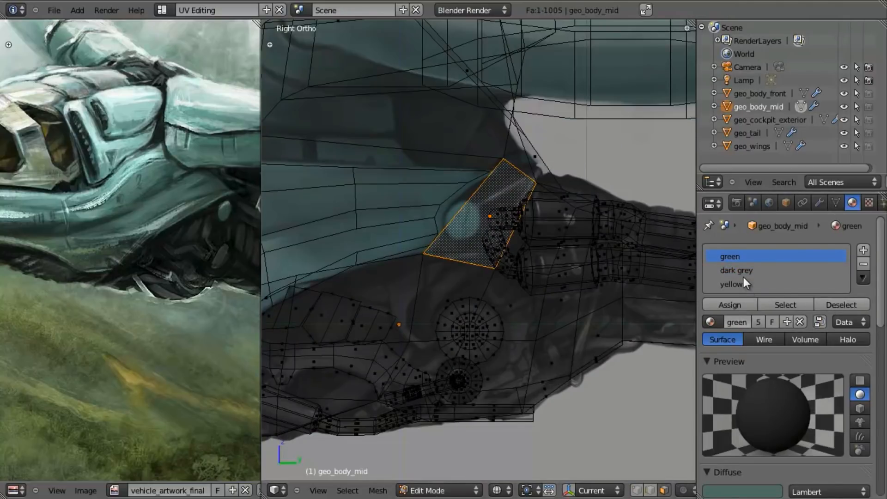
left_click(736, 307)
scroll(404, 299, "up", 3)
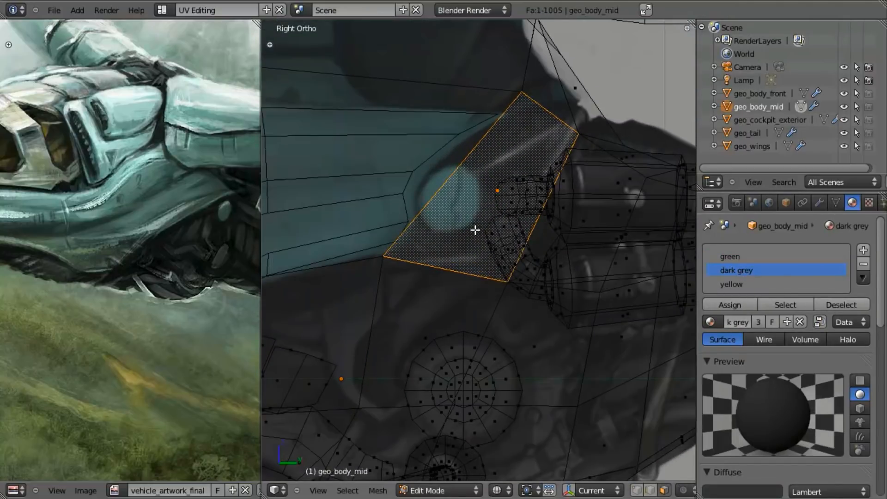
key("z")
key("a")
scroll(512, 238, "down", 4)
In vertex select mode, move the upper front vertex of the recoloured face down onto the reference's round teal detail
middle_click_drag(515, 237, 470, 230)
key("KP_3")
key("z")
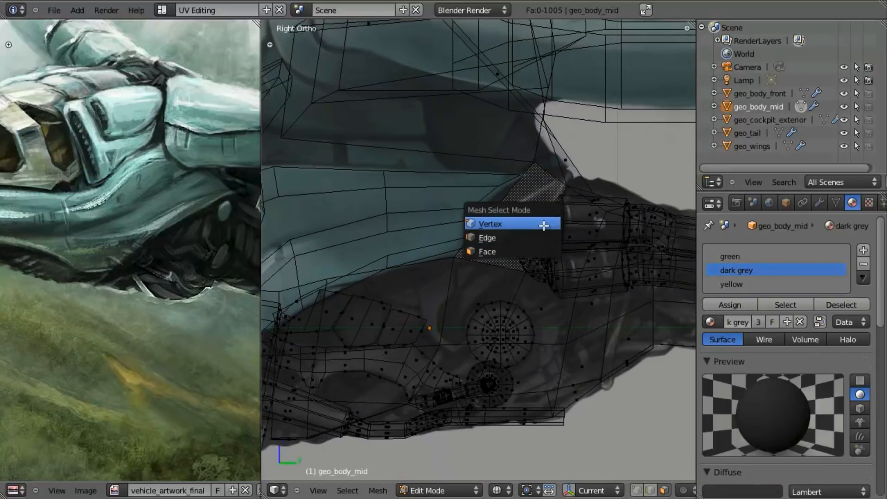
left_click(544, 225)
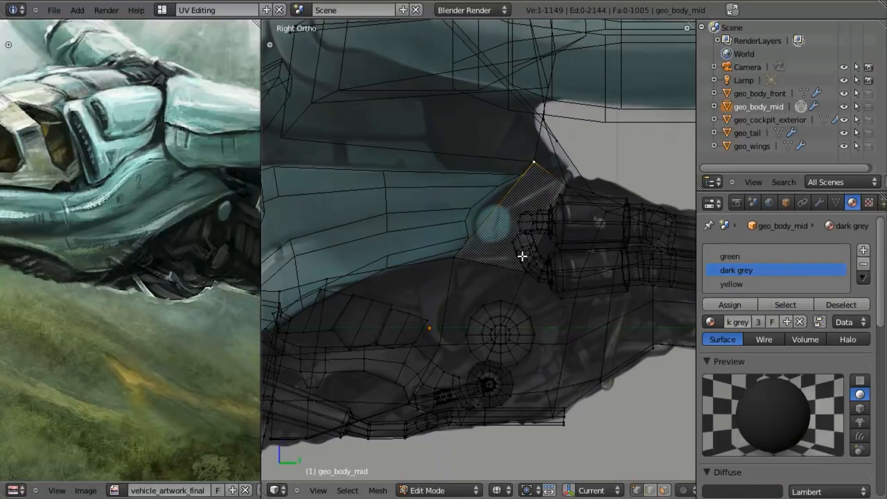
key("g")
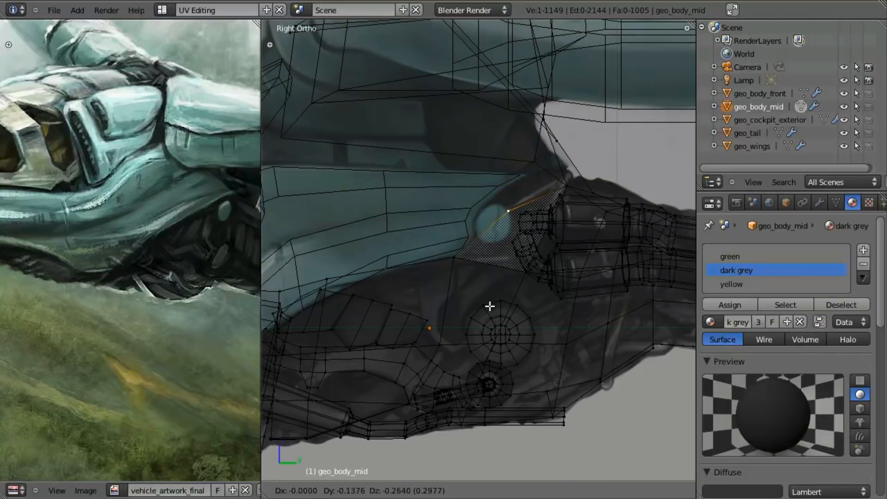
scroll(486, 303, "up", 3)
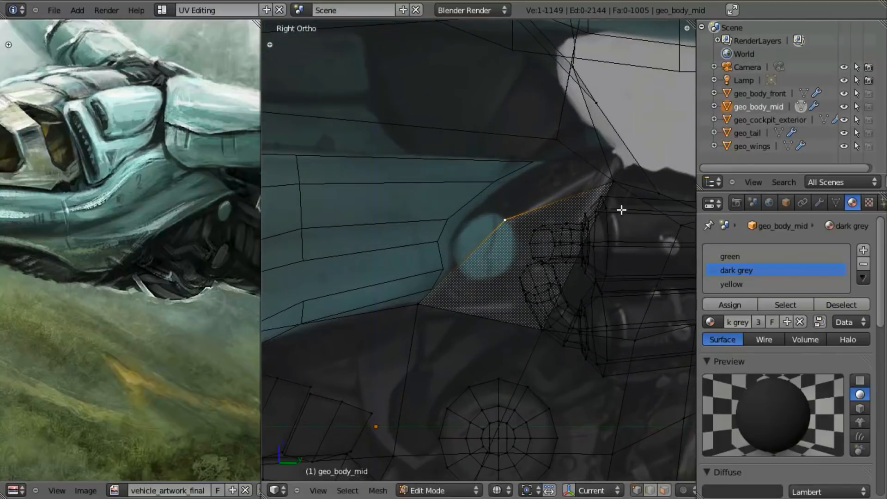
Extrude the top edge of the recoloured dark grey face twice upward along the reference's dark gap and rotate the new edge
middle_click_drag(604, 234, 600, 270, "shift")
key("e")
left_click(557, 255)
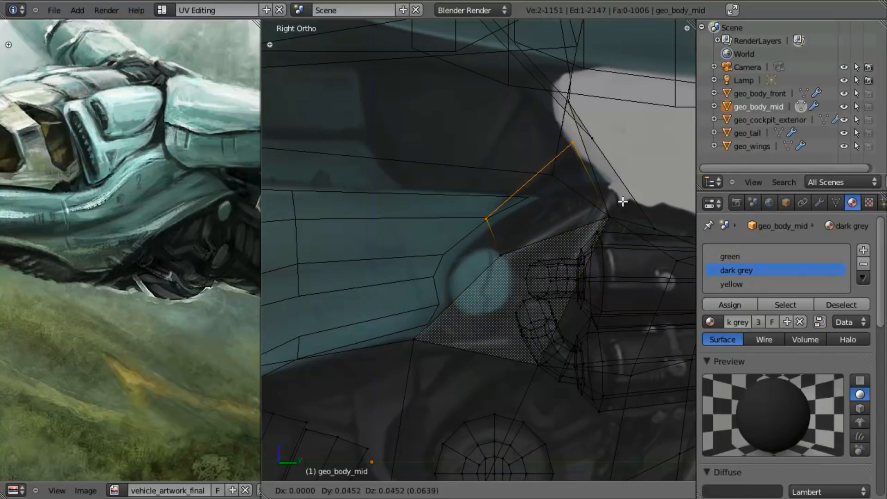
key("e")
left_click(580, 160)
key("r")
left_click(575, 132)
Extrude the end edge forward to the front of the reference's dark panel, then rotate and position it to match
key("e")
left_click(439, 105)
key("r")
left_click(439, 83)
key("g")
left_click(447, 96)
scroll(514, 200, "down", 4)
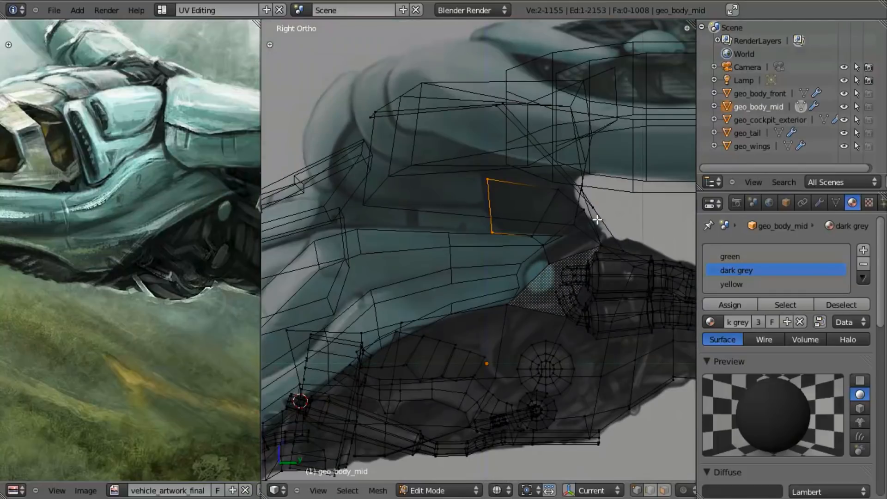
Select the edge loop of the new dark grey strip and shift it along the X axis
mouse_move(568, 266)
middle_mouse_down()
mouse_move(495, 235)
mouse_move(539, 182)
mouse_move(586, 249)
mouse_move(562, 226)
mouse_move(519, 242)
mouse_move(568, 245)
mouse_move(603, 220)
middle_mouse_up()
right_click(562, 235, "alt+shift")
key("g")
key("x")
left_click(592, 236)
key("z")
scroll(567, 245, "up", 2)
key("z")
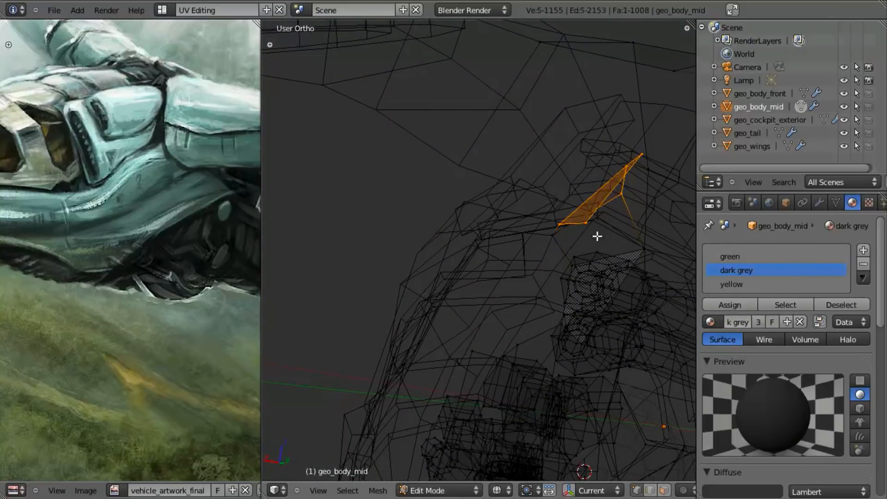
Shift the strip further along X, checking its depth against the green side panel in solid display
key("g")
key("x")
left_click(586, 229)
key("z")
mouse_move(576, 227)
middle_mouse_down()
mouse_move(557, 223)
mouse_move(569, 249)
middle_mouse_up()
key("g")
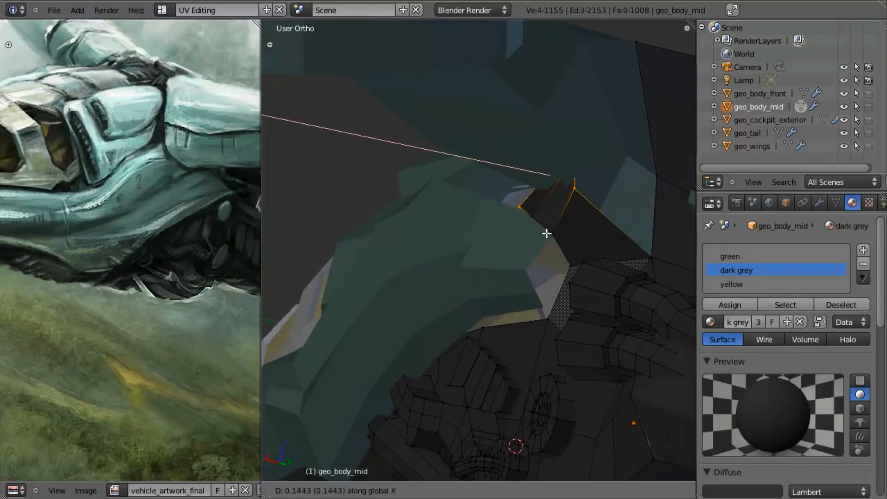
left_click(552, 237)
Move the strip's upper rear vertices individually along X to set their depth beneath the upper green body
right_click(588, 205)
key("g")
key("x")
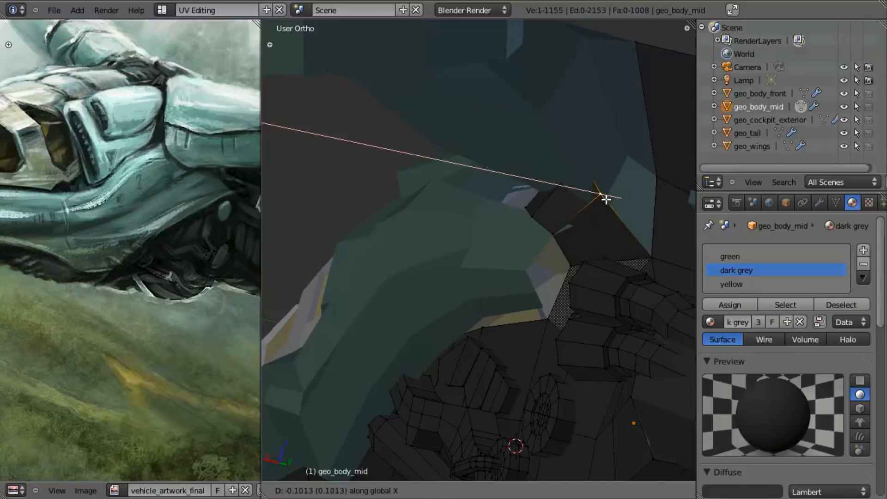
left_click(607, 199)
middle_click_drag(542, 218, 546, 256)
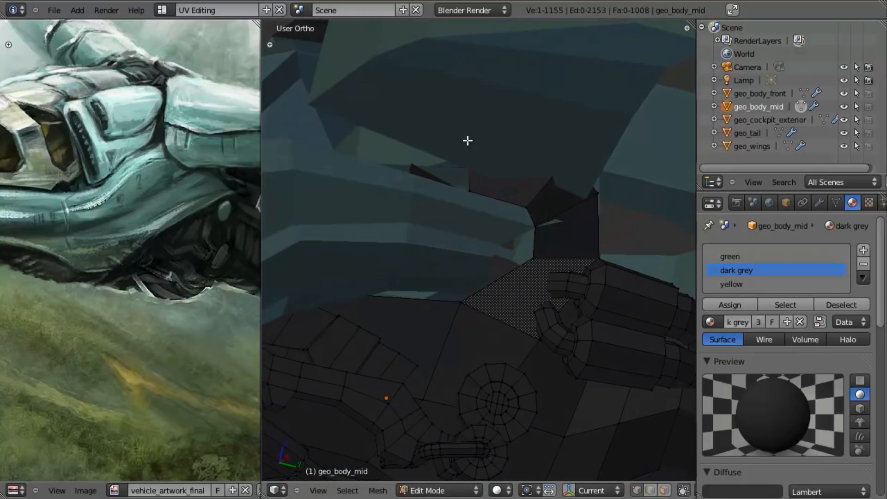
right_click(468, 140)
key("z")
middle_click_drag(520, 236, 566, 269)
key("g")
key("x")
left_click(597, 187)
Adjust the strip's middle vertices one at a time along X, checking them in wireframe and solid display
mouse_move(598, 187)
middle_mouse_down()
mouse_move(375, 214)
mouse_move(509, 202)
mouse_move(504, 221)
mouse_move(610, 222)
middle_mouse_up()
right_click(528, 210)
key("g")
key("x")
left_click(550, 200)
right_click(550, 200)
key("g")
key("x")
left_click(549, 200)
key("z")
key("g")
key("x")
left_click(611, 218)
key("z")
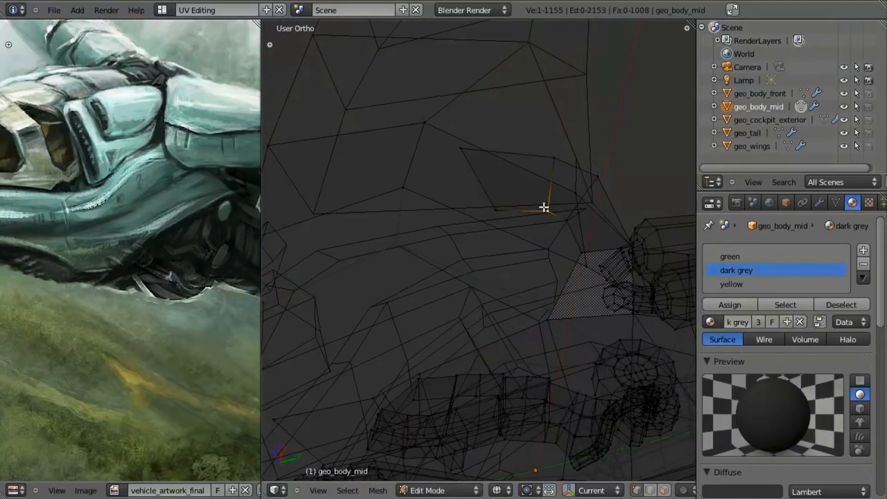
Move the selected lower middle vertex of the strip along X toward the green side panel
key("g")
key("x")
left_click(484, 228)
key("g")
key("x")
left_click(487, 218)
key("z")
Fine-tune the strip vertex's X position while viewing the mesh from another angle
mouse_move(487, 218)
middle_mouse_down()
mouse_move(501, 194)
mouse_move(525, 228)
mouse_move(547, 192)
mouse_move(521, 255)
mouse_move(556, 194)
middle_mouse_up()
key("g")
key("x")
left_click(543, 226)
key("z")
key("g")
key("x")
left_click(555, 213)
key("g")
key("x")
left_click(550, 209)
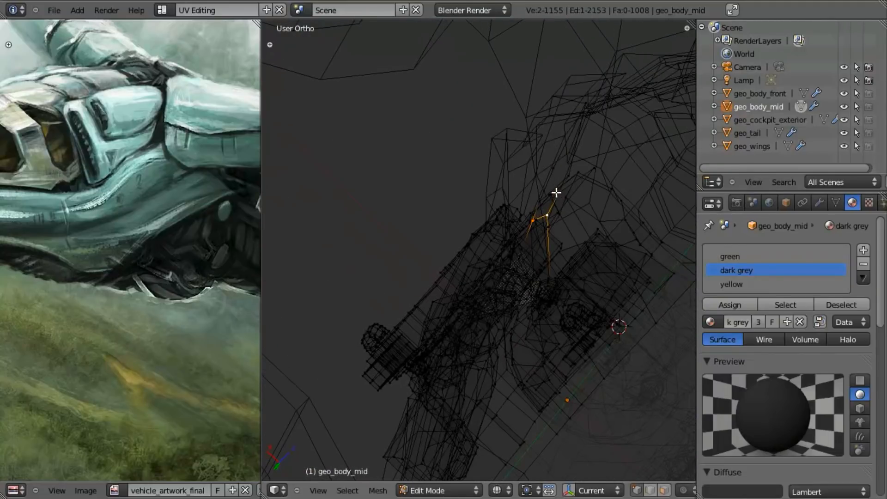
Move the selected strip vertex freely, shift a neighbouring one along X, and clear the selection
key("g")
left_click(550, 222)
key("z")
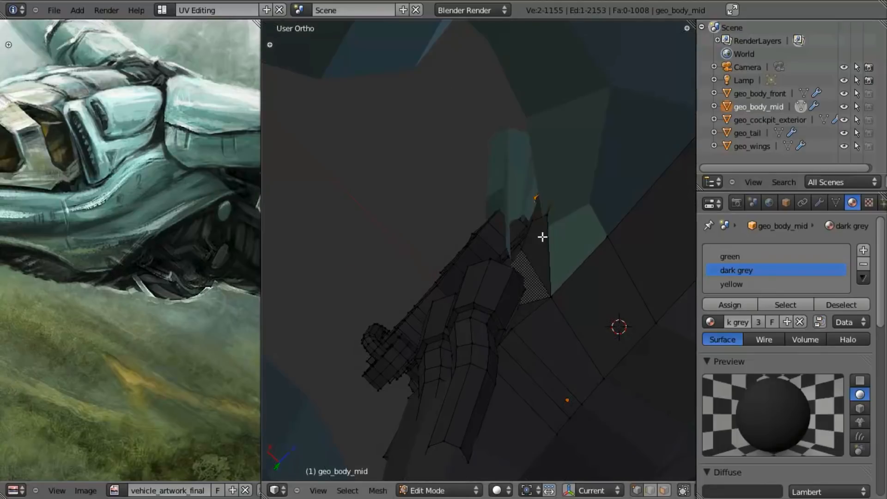
middle_click_drag(537, 236, 588, 185)
key("z")
right_click(538, 153)
mouse_move(538, 153)
middle_mouse_down()
mouse_move(551, 174)
mouse_move(515, 218)
mouse_move(492, 234)
mouse_move(415, 249)
mouse_move(454, 326)
middle_mouse_up()
key("g")
key("x")
left_click(548, 166)
key("z")
key("a")
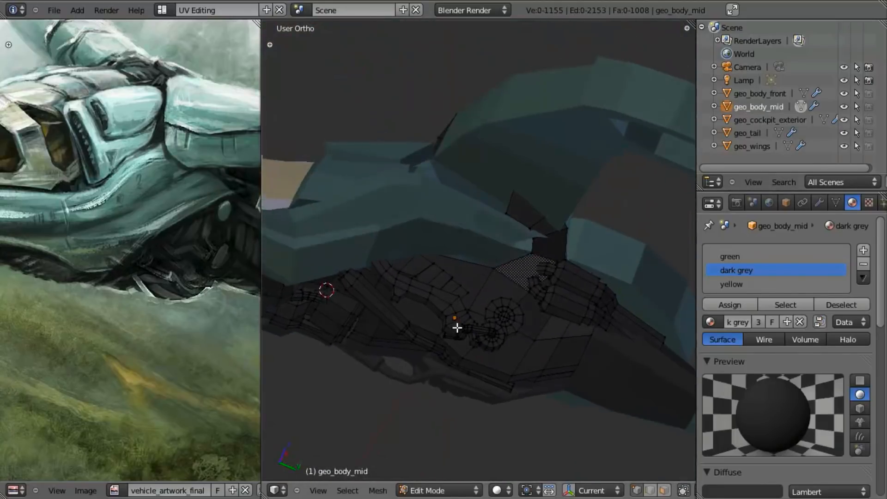
Select the three vertices along the strip's upper edge and extrude them into a second row of faces
key("KP_3")
key("z")
scroll(550, 291, "up", 3)
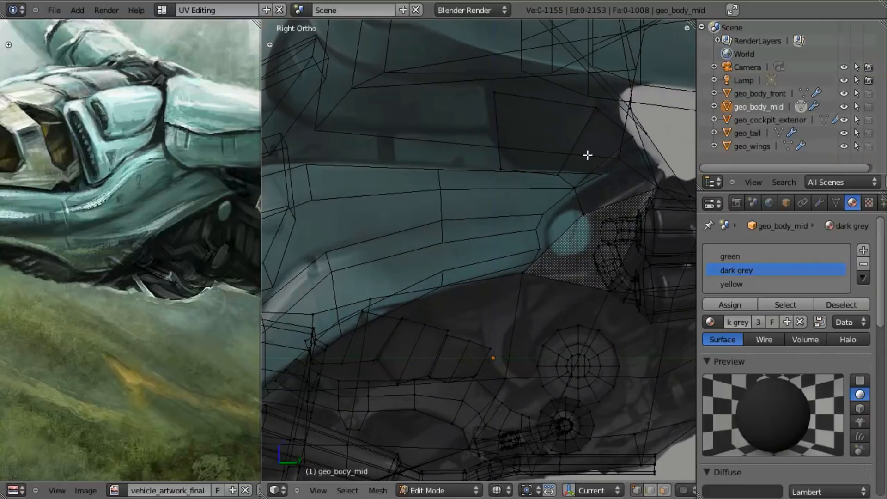
mouse_move(601, 206)
middle_mouse_down("shift")
mouse_move(547, 217)
mouse_move(539, 230)
mouse_move(508, 215)
middle_mouse_up("shift")
scroll(542, 222, "up", 2)
key("z")
key("z")
right_click(502, 147)
right_click(461, 117, "shift")
right_click(335, 109, "shift")
mouse_move(431, 173)
middle_mouse_down()
mouse_move(493, 163)
mouse_move(465, 226)
mouse_move(495, 287)
mouse_move(499, 240)
middle_mouse_up()
key("e")
left_click(506, 153)
key("z")
key("z")
key("z")
scroll(500, 240, "up", 3)
Extend the new row from its rear corner vertex toward the adjoining body vertices and fill the gap with faces
right_click(502, 199)
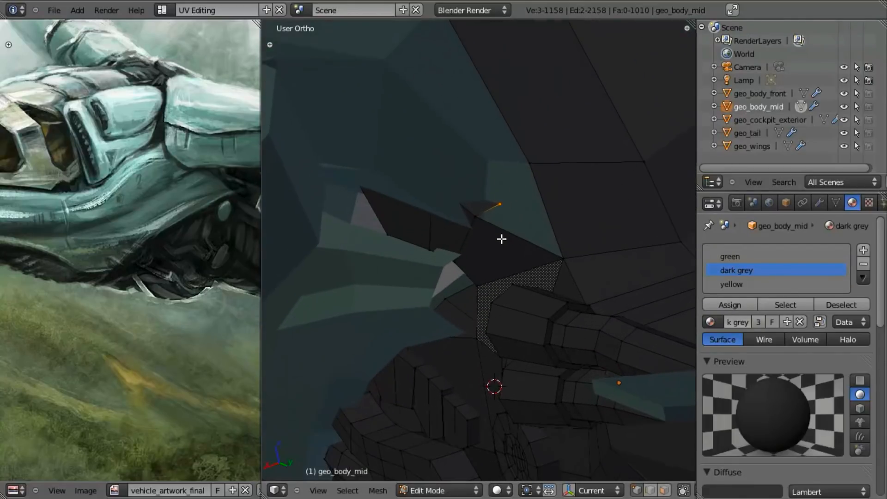
key("z")
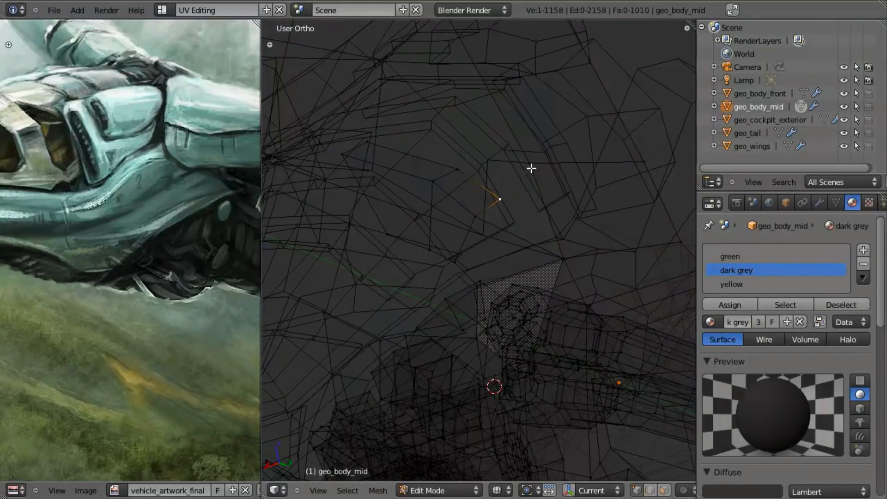
middle_click_drag(533, 215, 562, 210)
left_click(541, 205)
left_click(545, 214)
right_click_drag(543, 213, 468, 188)
right_click(468, 186)
right_click(467, 184, "shift")
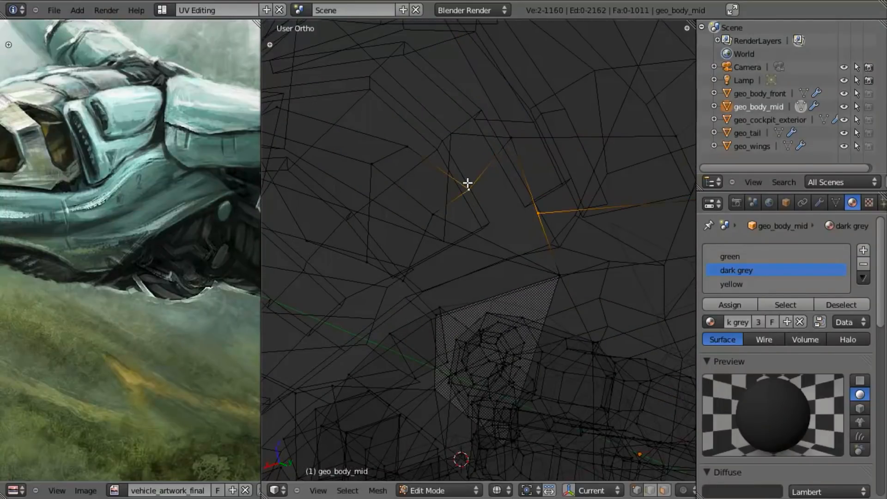
right_click(560, 279, "shift")
Delete the redundant edge between the two vertices in the filled gap without removing the dark grey face by the pipes
middle_click_drag(557, 256, 451, 195)
right_click(454, 167)
right_click(424, 209, "shift")
key("x")
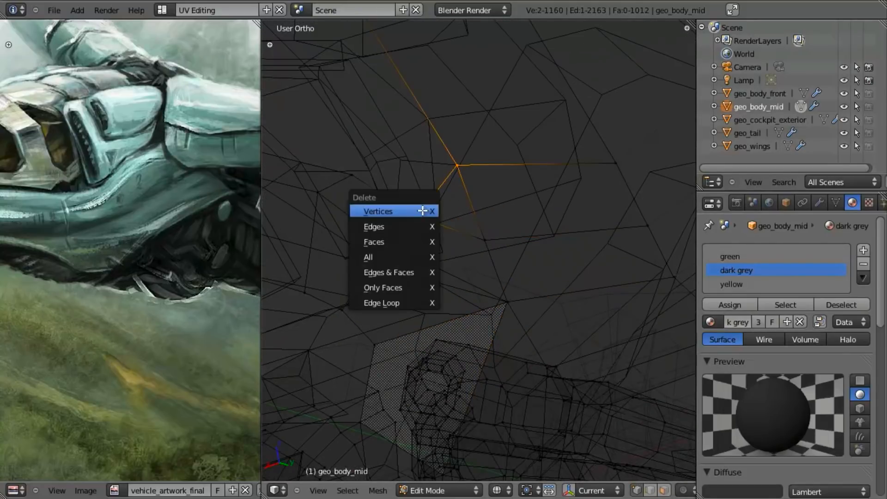
left_click(421, 231)
key("ctrl+z")
key("x")
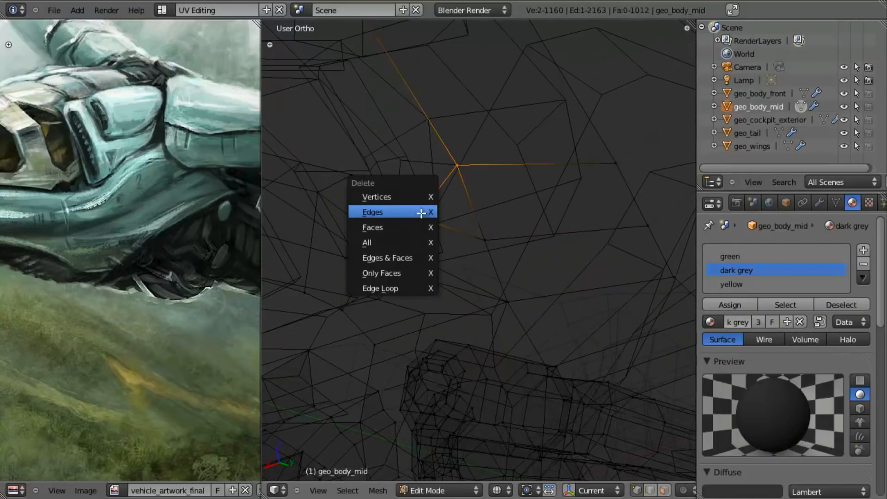
left_click(421, 213)
key("z")
key("z")
middle_click_drag(446, 240, 491, 257)
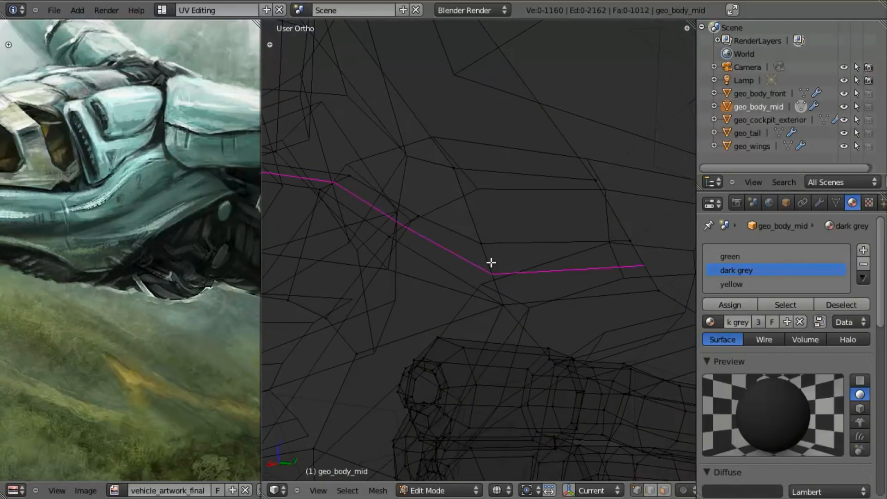
key("Escape")
In the side view, move the rear outline vertex above the pipes up onto the reference's dark silhouette
scroll(495, 272, "down", 5)
key("KP_3")
key("z")
scroll(505, 275, "up", 5)
key("z")
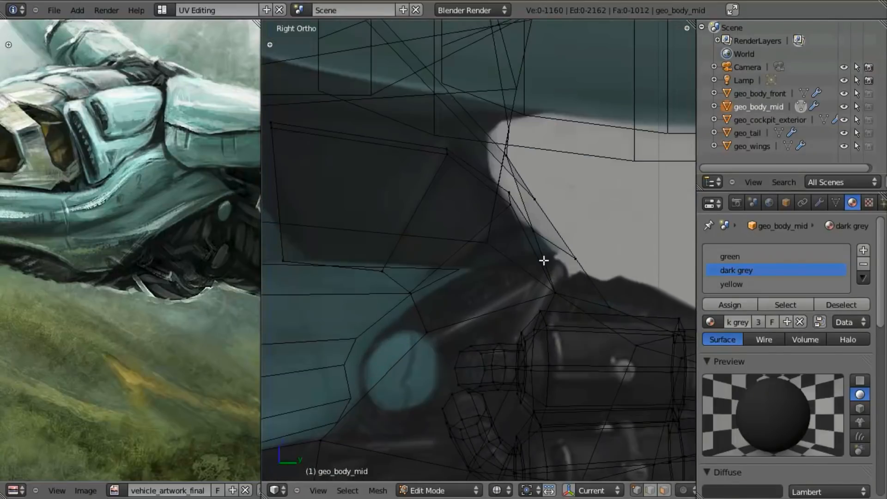
key("g")
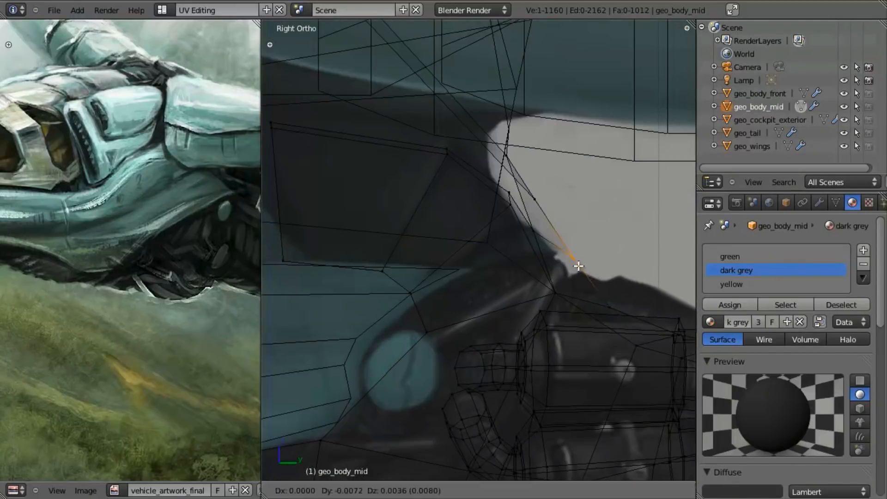
left_click(563, 254)
Box-select the outline vertices just above the rear pipes and move them up and forward onto the reference contour
key("a")
key("b")
left_click_drag(591, 279, 624, 318)
key("g")
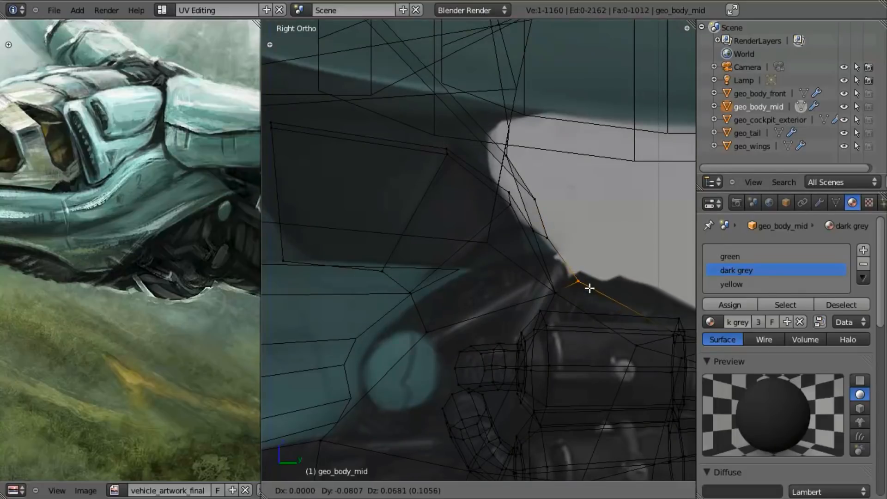
left_click(583, 282)
key("g")
left_click(573, 251)
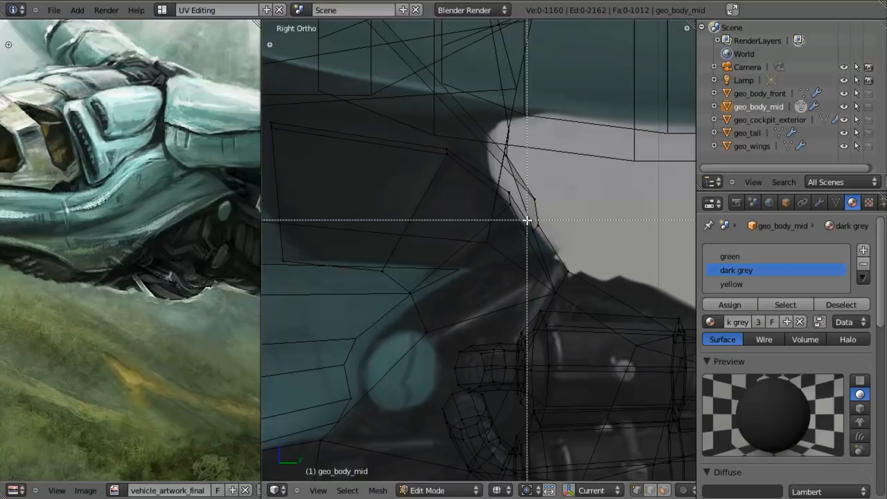
Move the remaining vertices higher on the rear outline so they follow the reference's curved edge
key("g")
left_click_drag(538, 248, 548, 237)
left_click(537, 243)
key("g")
left_click(544, 228)
key("a")
left_click_drag(530, 190, 547, 206)
key("g")
left_click(543, 202)
Reposition the selected outline vertex in solid display above the rear pipes
key("z")
mouse_move(552, 268)
middle_mouse_down()
mouse_move(518, 271)
mouse_move(471, 296)
mouse_move(541, 271)
mouse_move(530, 313)
mouse_move(505, 291)
mouse_move(504, 268)
mouse_move(493, 297)
mouse_move(446, 243)
mouse_move(556, 270)
middle_mouse_up()
key("g")
left_click(529, 305)
Clear the selection, return to Object Mode in the side view and save over the existing blend file
key("a")
scroll(497, 266, "down", 2)
middle_click_drag(498, 250, 505, 236)
key("KP_3")
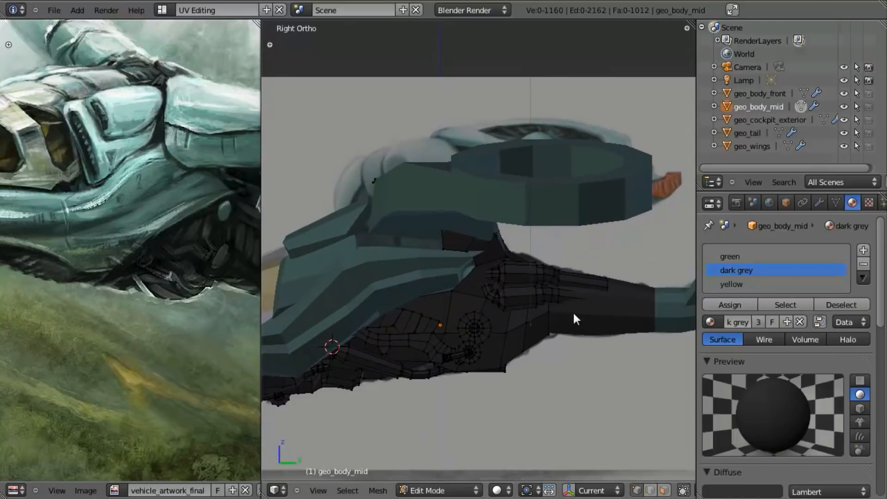
key("Tab")
middle_click_drag(553, 317, 530, 290)
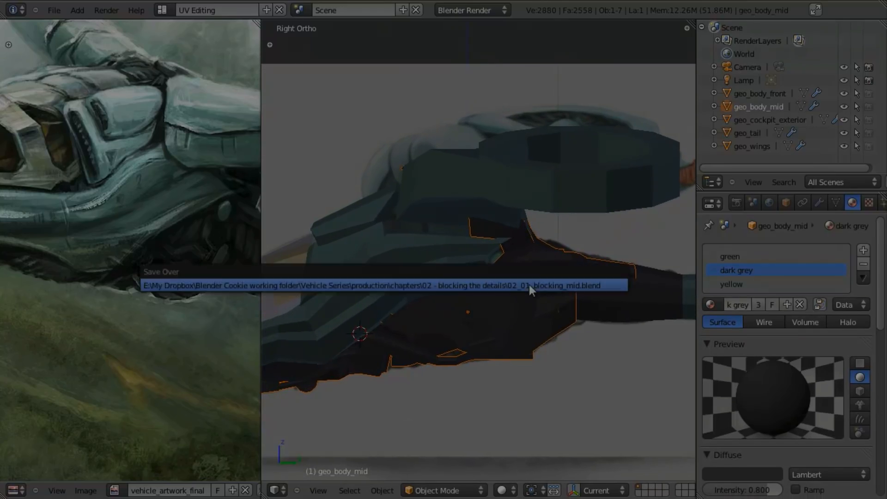